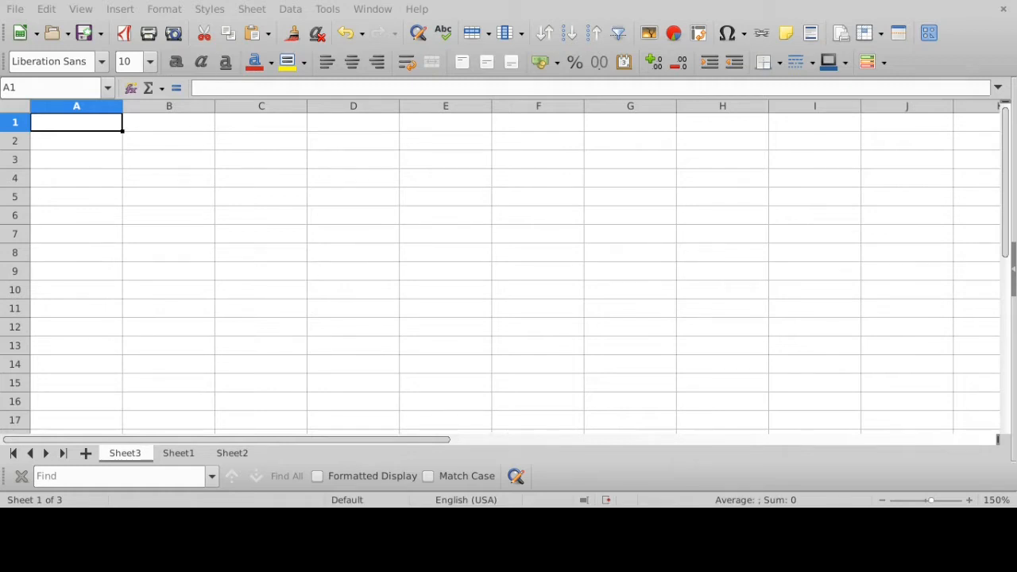
# - Select the columns A through E one at a time to look at how columns are labelled
pyautogui.click(82, 106)
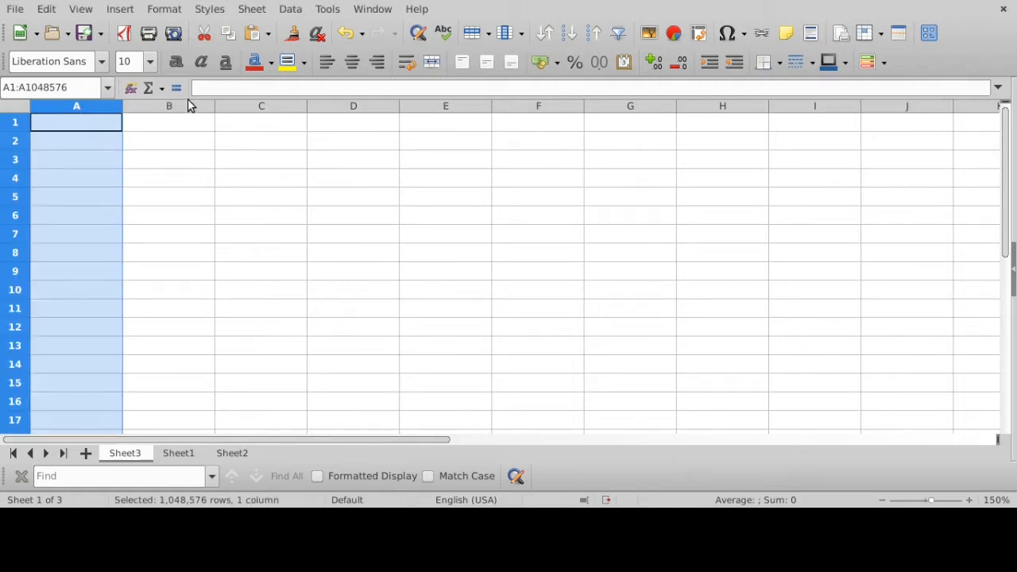
pyautogui.click(189, 106)
pyautogui.click(305, 106)
pyautogui.click(354, 107)
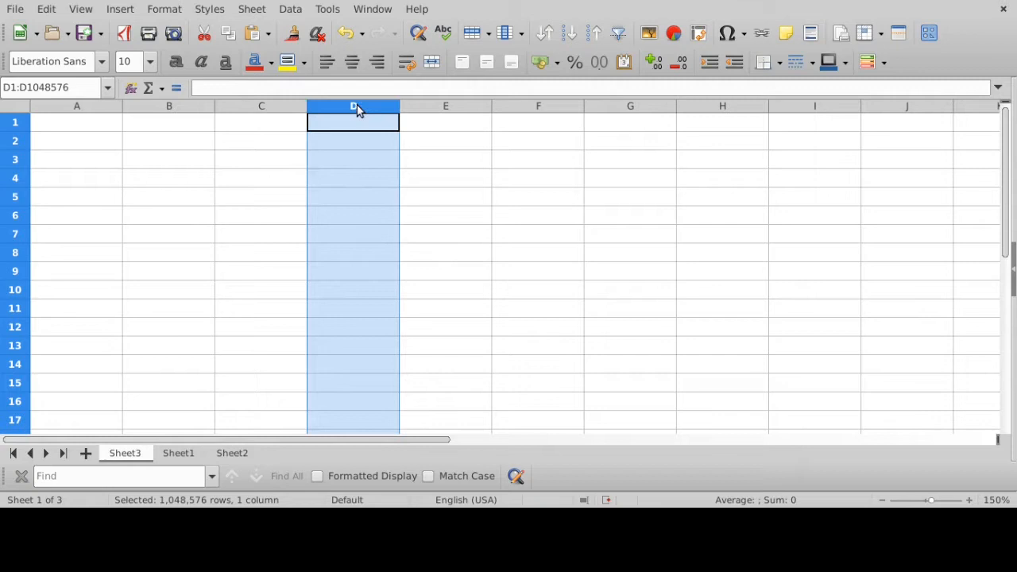
pyautogui.click(465, 107)
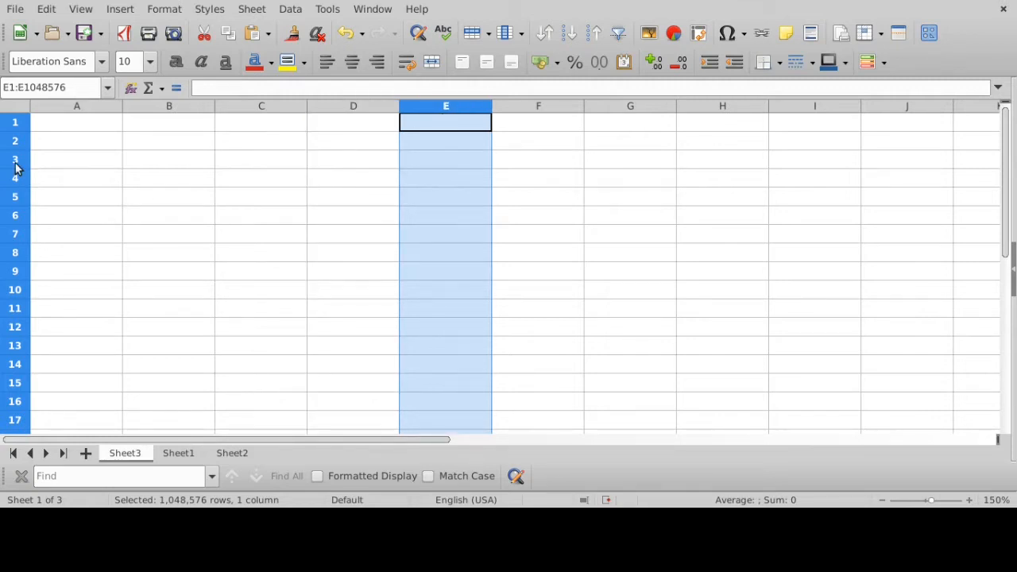
# - Select the rows 1 through 5 one at a time to look at how rows are numbered
pyautogui.click(16, 126)
pyautogui.click(16, 142)
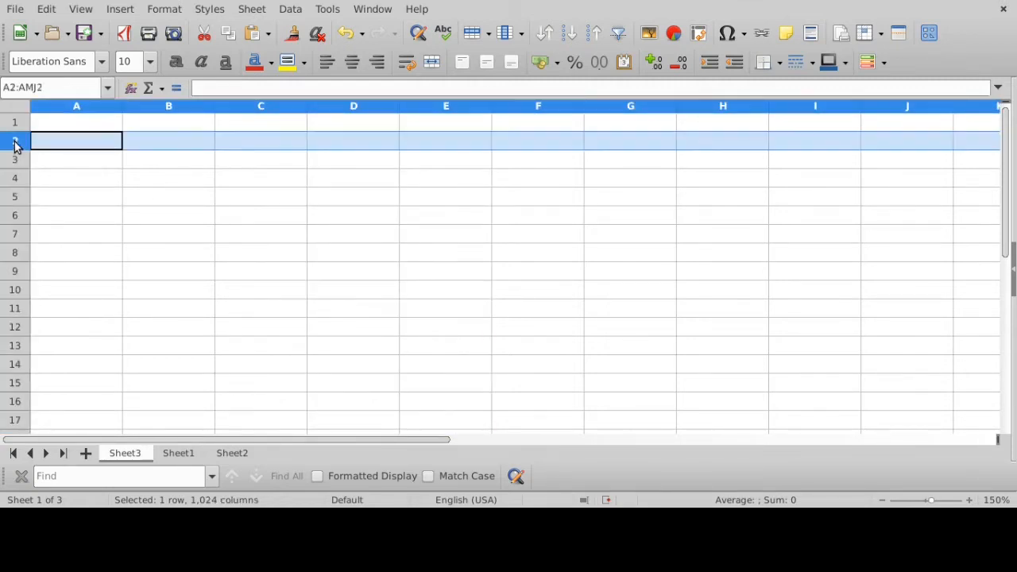
pyautogui.click(16, 162)
pyautogui.click(16, 180)
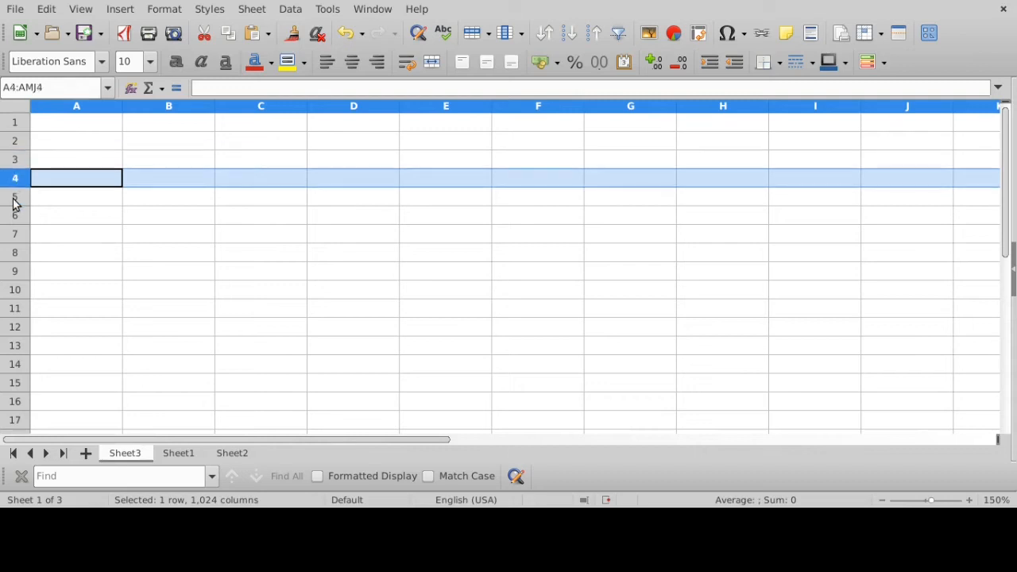
pyautogui.click(16, 199)
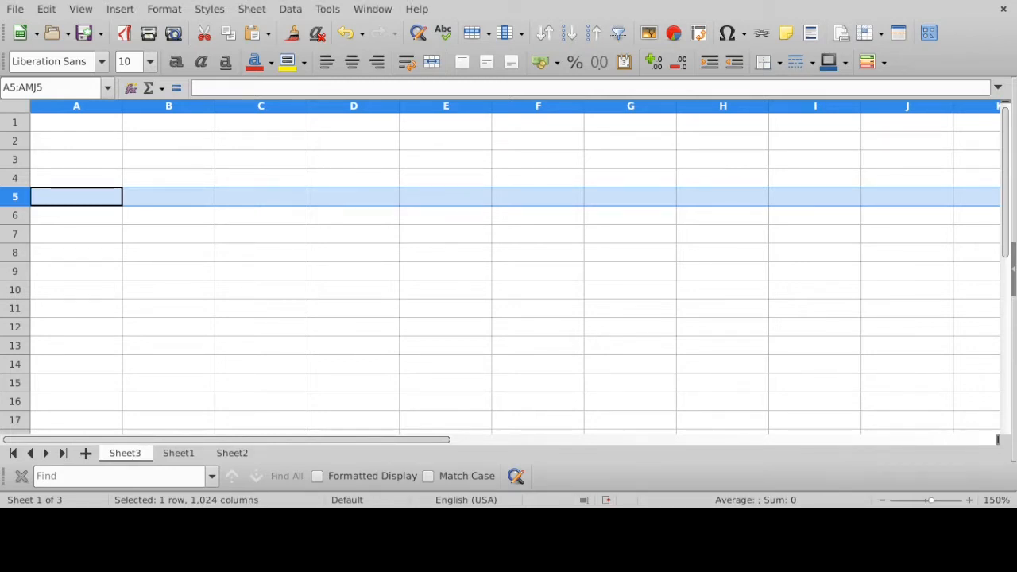
# - Check the cell addresses of C5, F6 and E9 by selecting each of these cells in turn
pyautogui.click(256, 202)
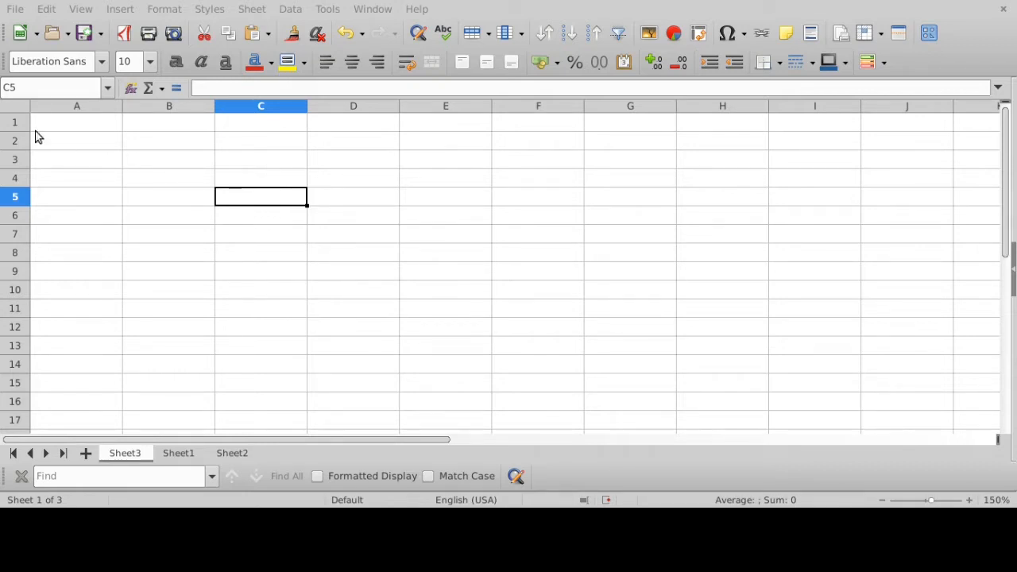
pyautogui.click(35, 85)
pyautogui.click(34, 82)
pyautogui.click(497, 219)
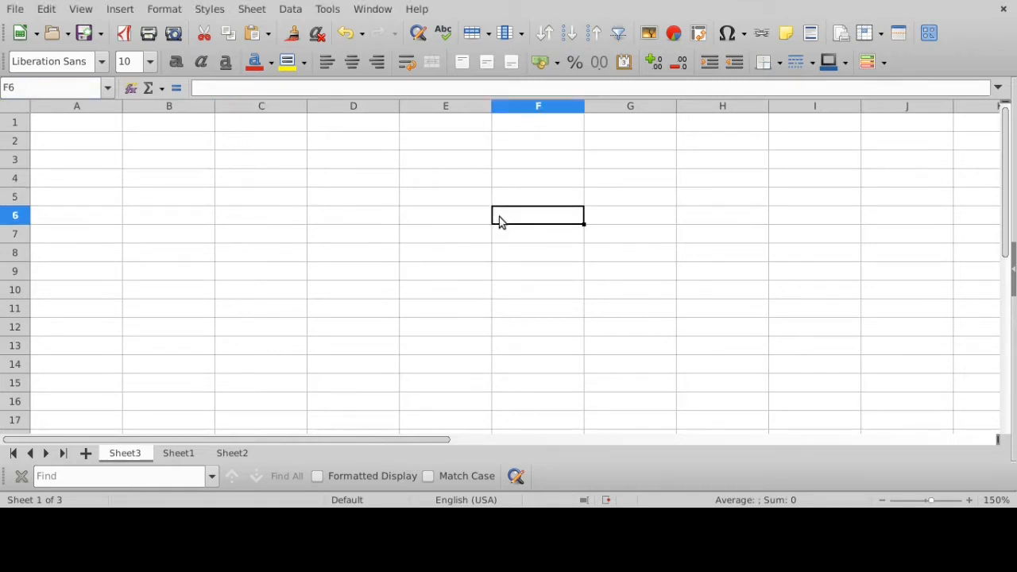
pyautogui.click(427, 274)
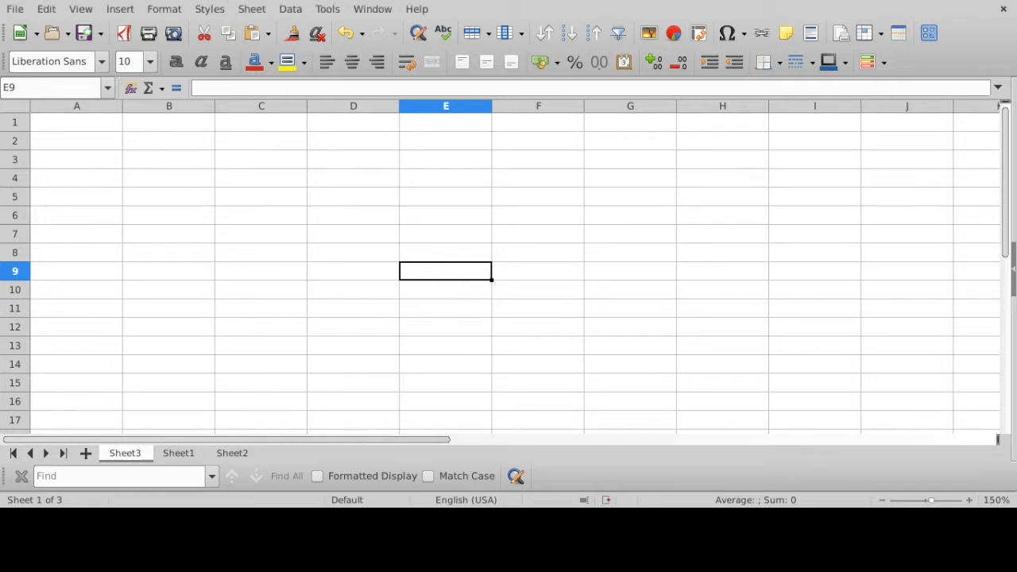
# - Look at the monthly table of computer parts on Sheet1 and return to the empty Sheet3
pyautogui.click(182, 460)
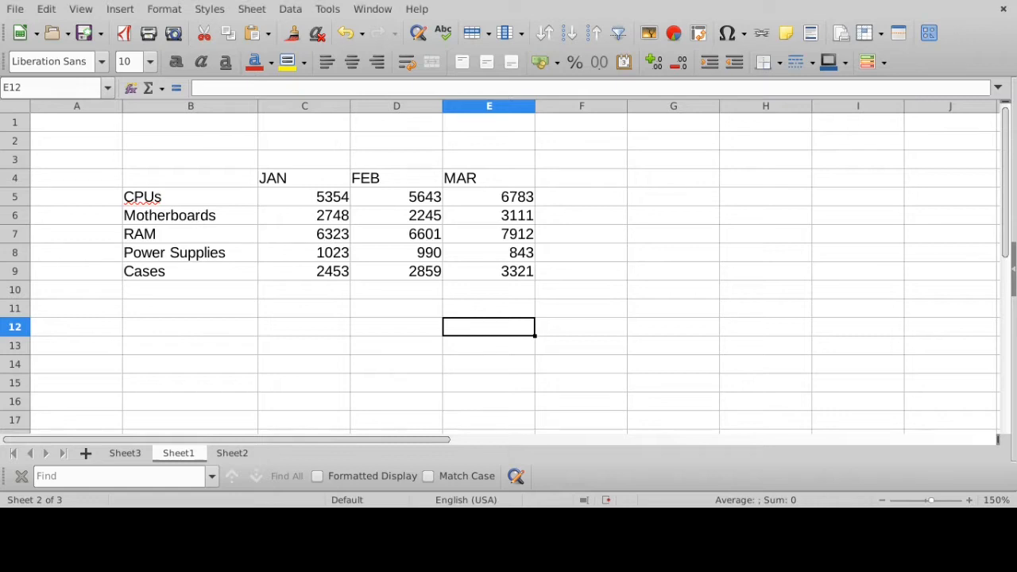
pyautogui.click(125, 453)
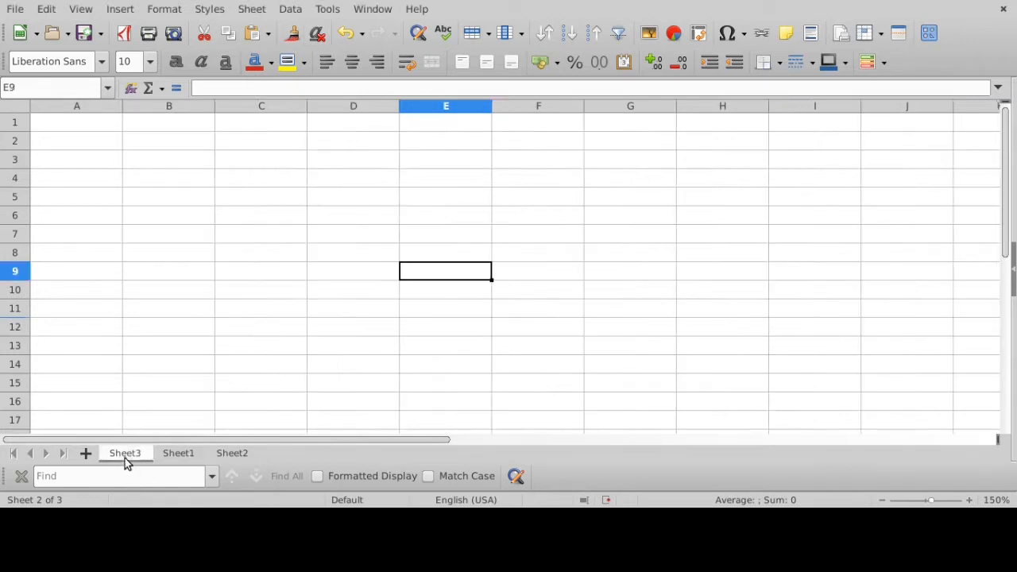
pyautogui.click(248, 196)
pyautogui.click(257, 234)
pyautogui.click(274, 219)
pyautogui.click(384, 195)
pyautogui.click(349, 259)
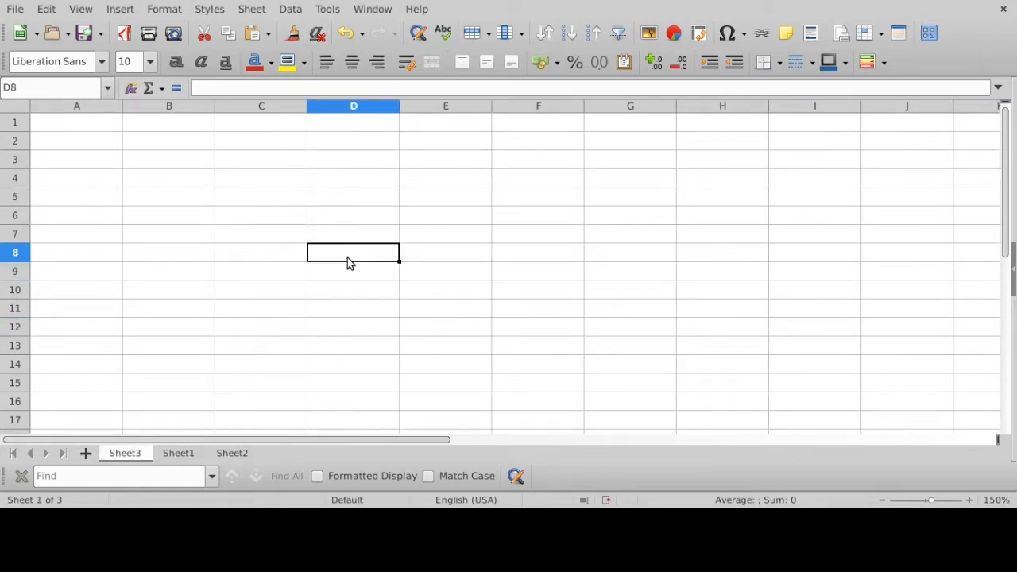
pyautogui.click(347, 200)
pyautogui.click(296, 200)
pyautogui.click(291, 234)
pyautogui.click(288, 270)
pyautogui.click(356, 276)
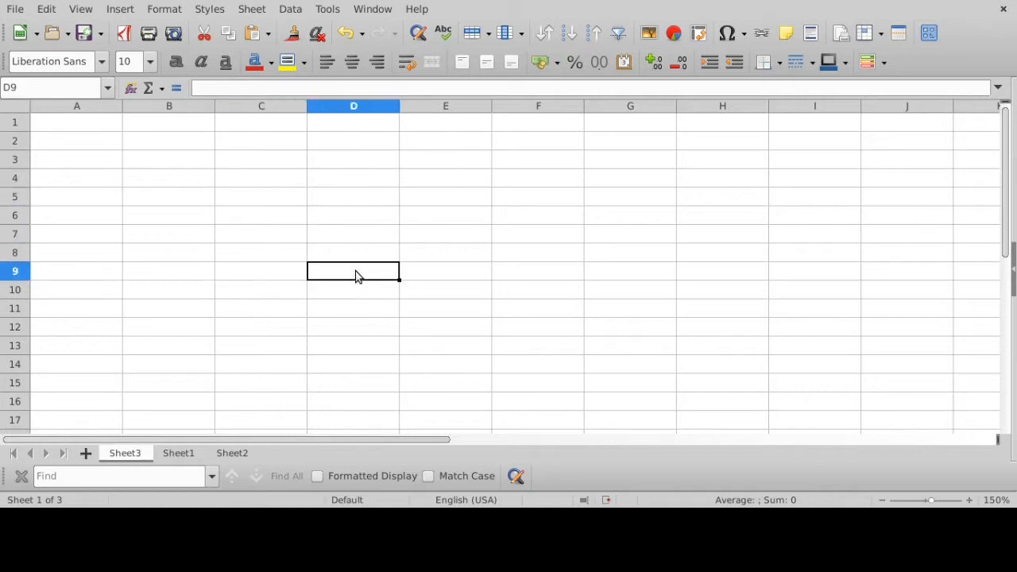
pyautogui.click(351, 248)
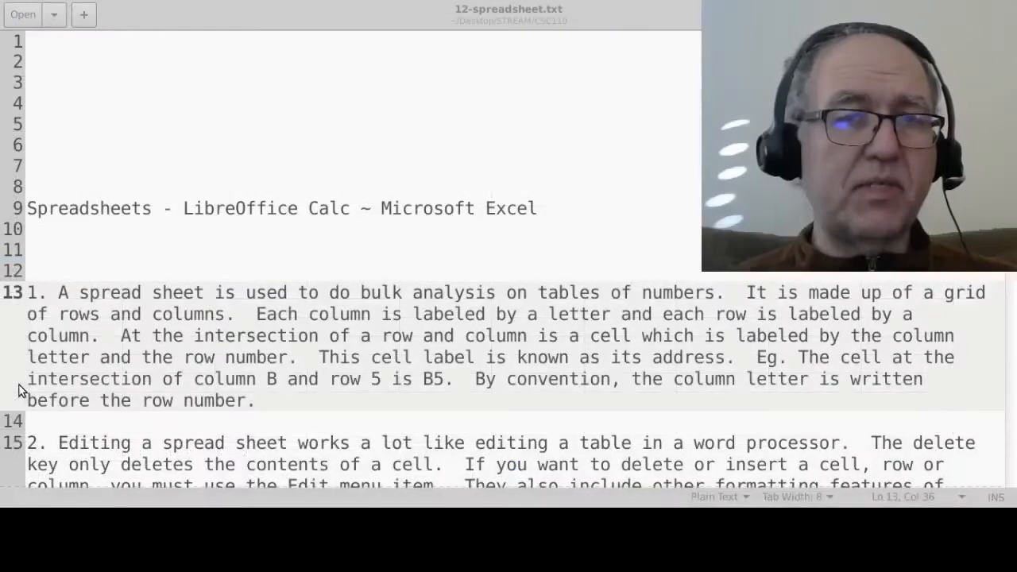
# - Switch to the 12-spreadsheet.txt notes in the text editor and find item 3 about the types of cell data
pyautogui.click(238, 15)
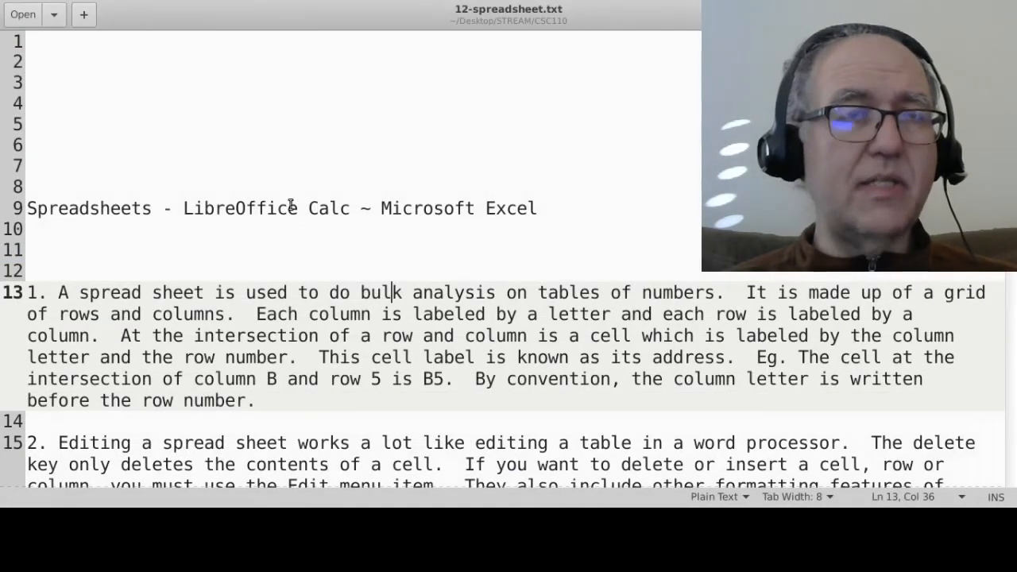
pyautogui.scroll(-3, 299, 226)
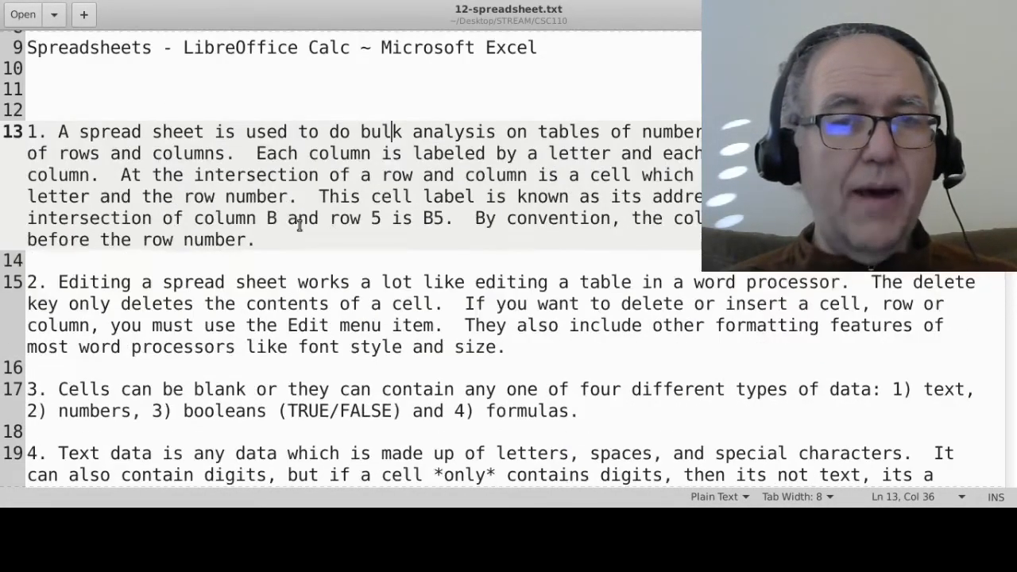
pyautogui.scroll(-1, 300, 227)
pyautogui.click(895, 335)
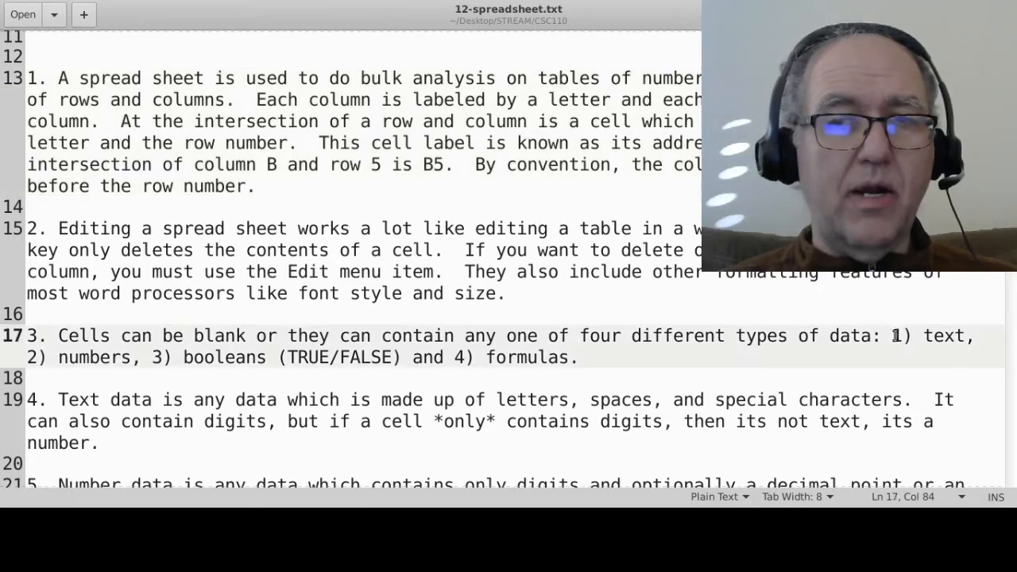
# - Highlight the data types text, numbers, booleans and formulas one after another in item 3 of the notes
pyautogui.moveTo(895, 335); pyautogui.dragTo(779, 358)
pyautogui.doubleClick(943, 335)
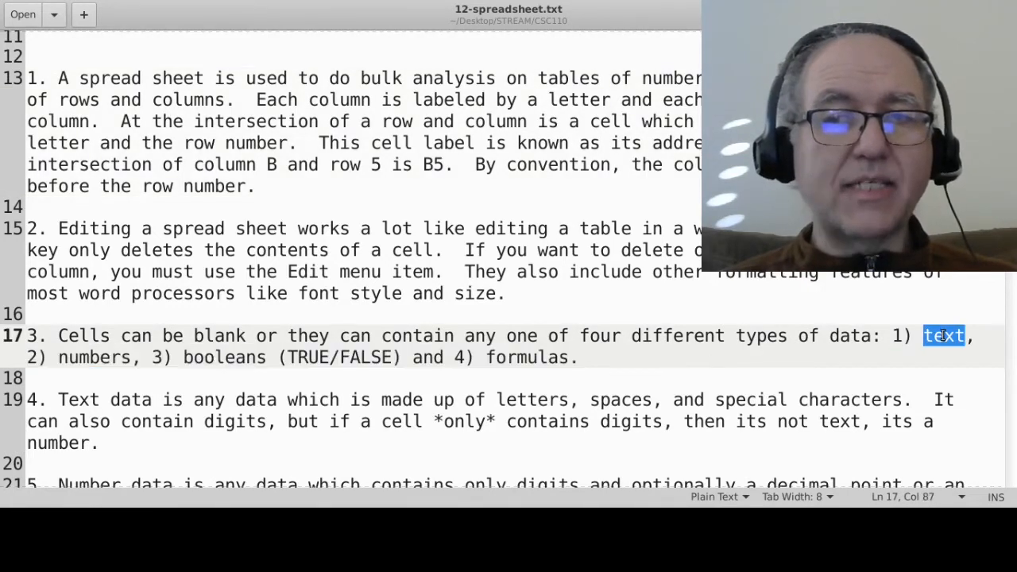
pyautogui.hotkey('alt', 'Tab')
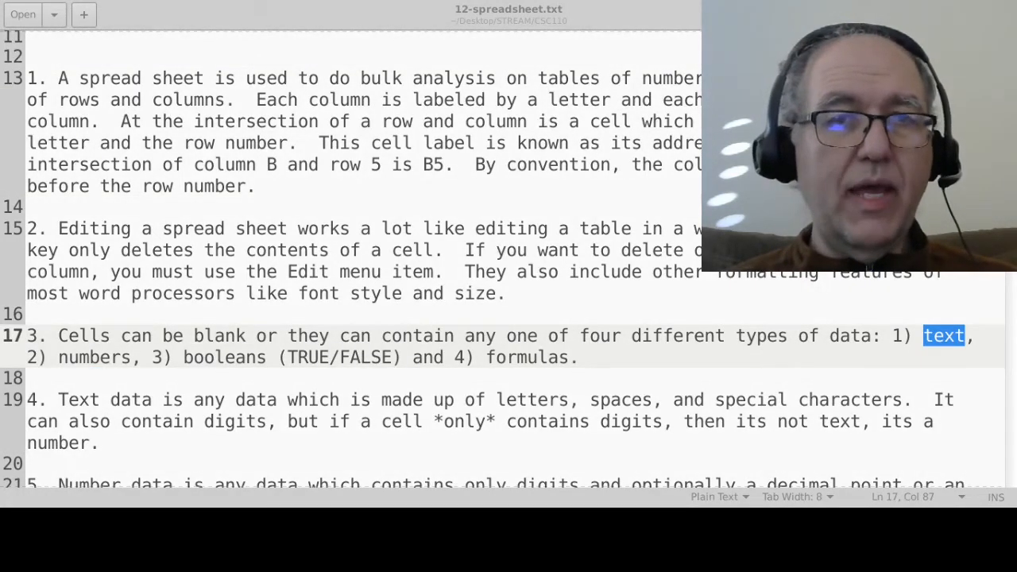
pyautogui.hotkey('alt', 'Tab')
pyautogui.doubleClick(101, 357)
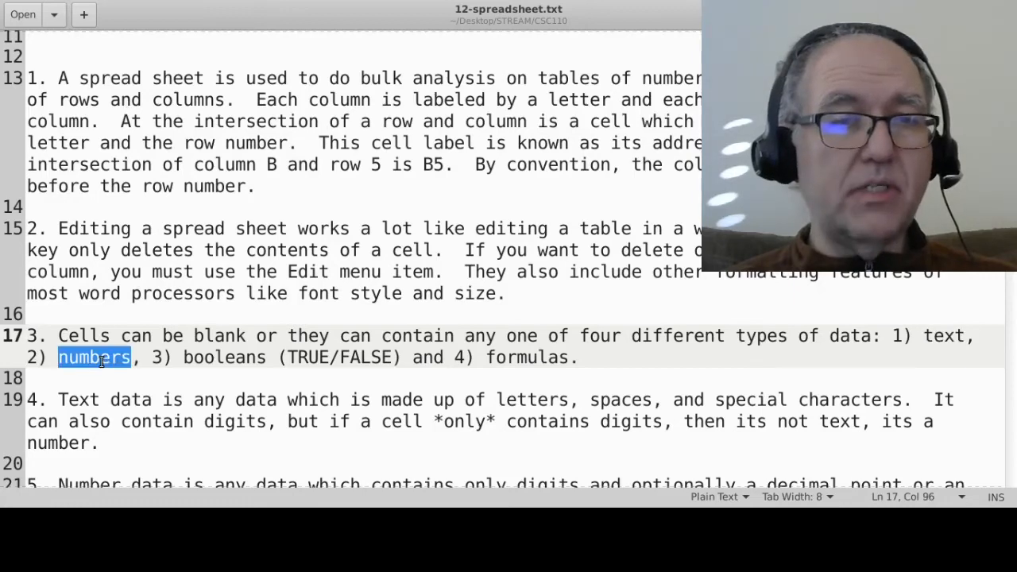
pyautogui.doubleClick(207, 359)
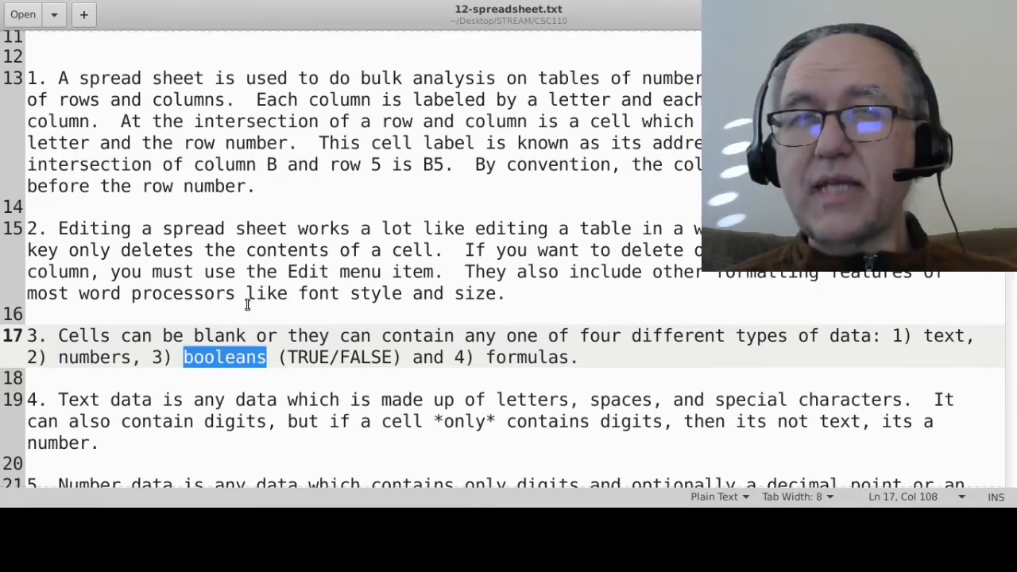
pyautogui.hotkey('alt', 'Tab')
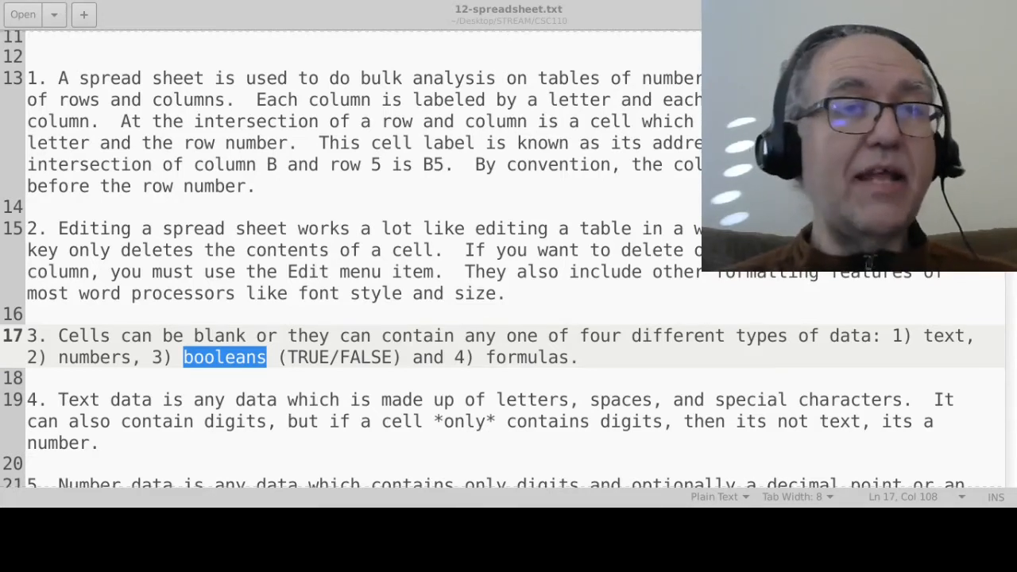
pyautogui.doubleClick(524, 358)
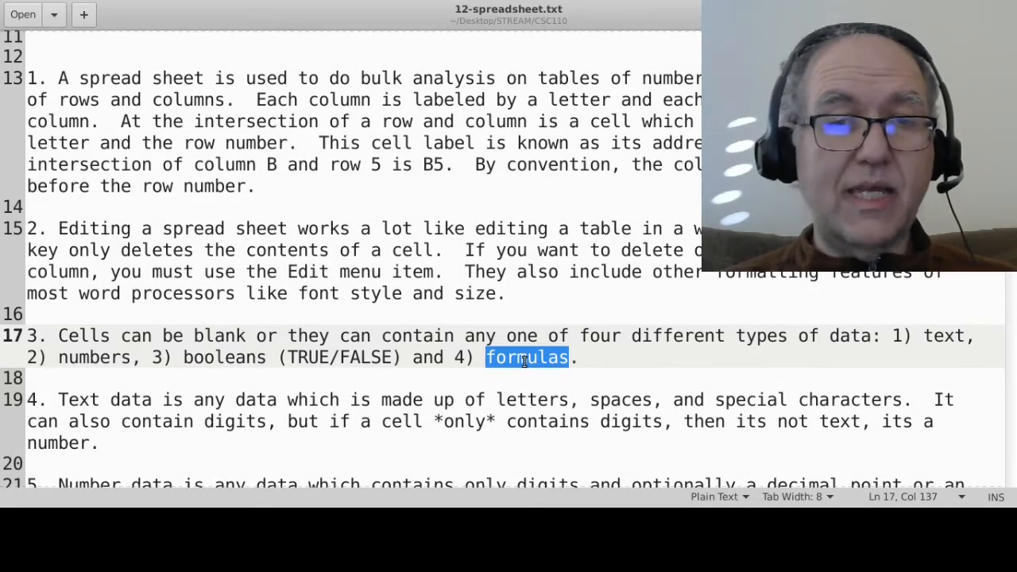
# - Switch back to LibreOffice Calc and enter the text Hello in cell C4 of Sheet3
pyautogui.hotkey('alt', 'Tab')
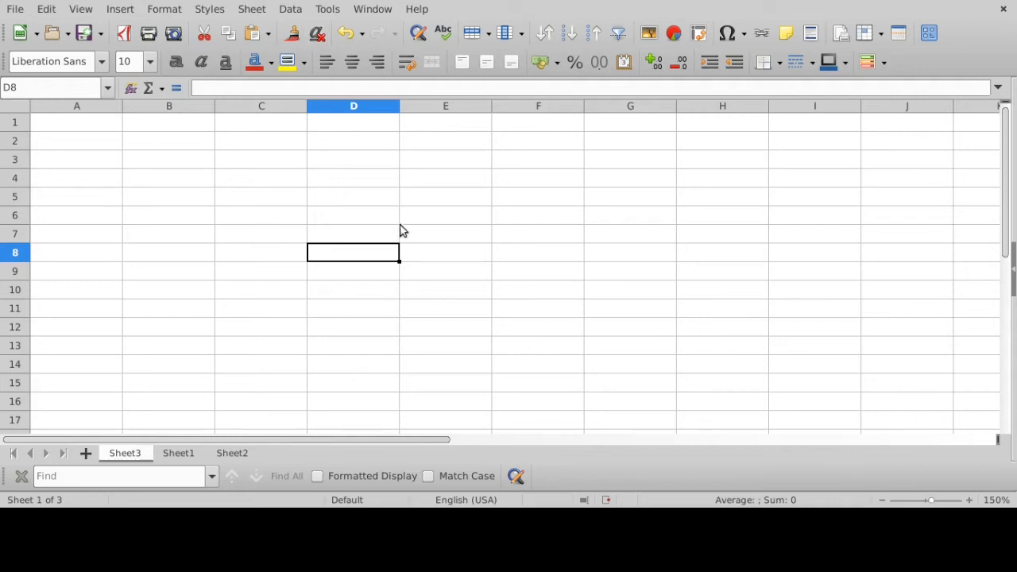
pyautogui.click(243, 178)
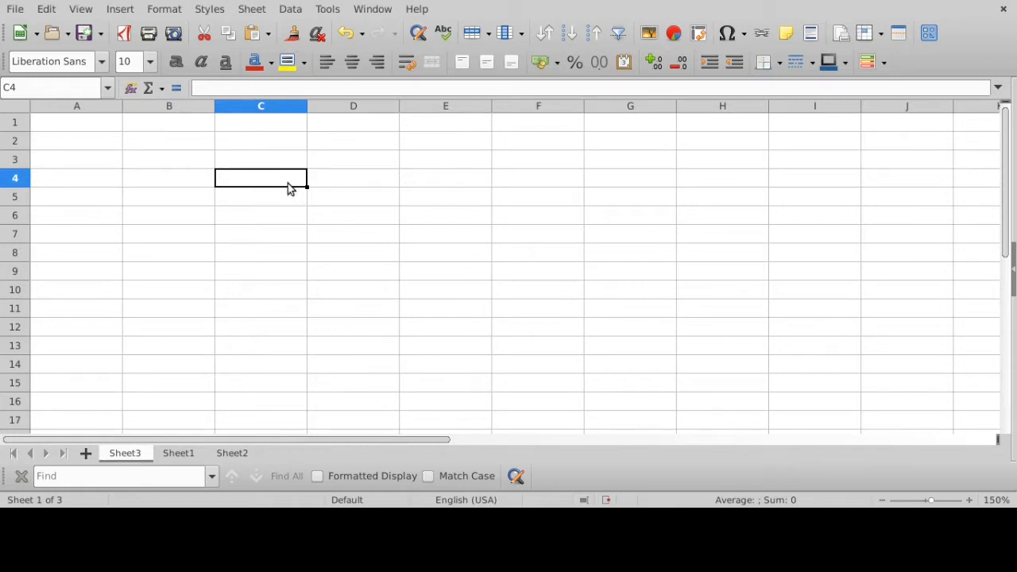
pyautogui.write('Hello')
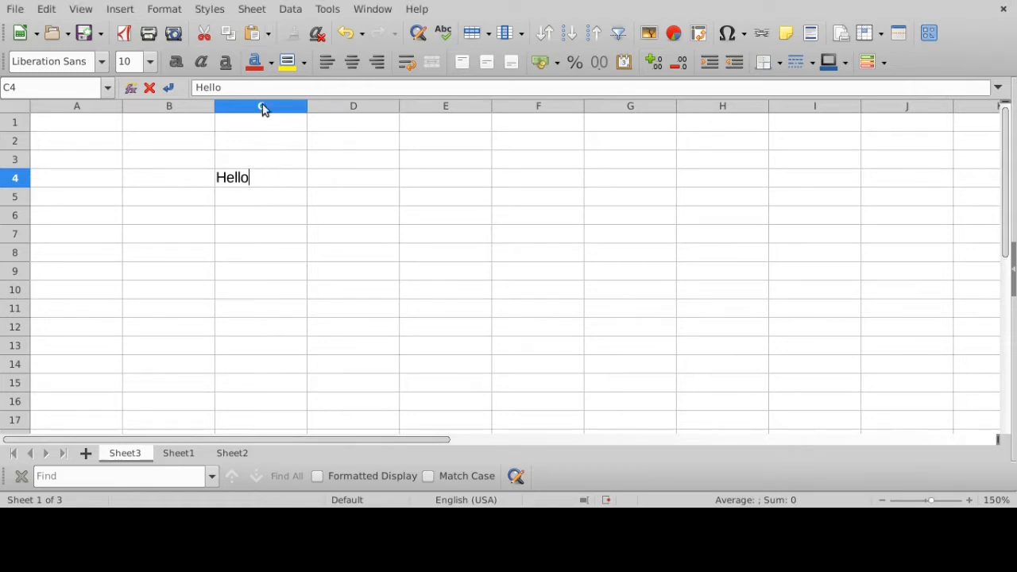
pyautogui.click(258, 88)
pyautogui.click(262, 177)
pyautogui.press('Return')
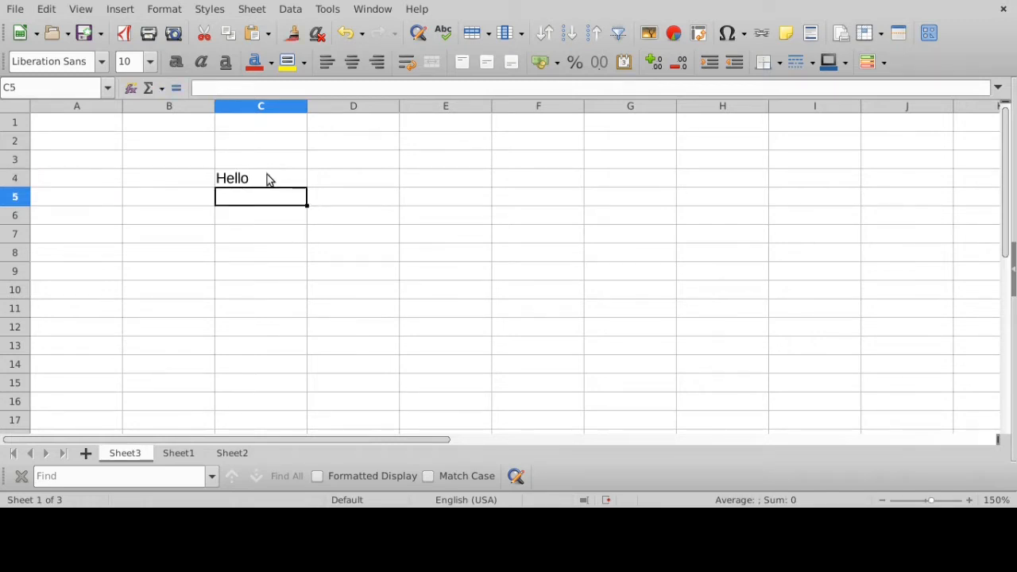
# - Inspect the contents of the blank cell C7 and the text cell C4 in the formula input line
pyautogui.click(444, 222)
pyautogui.click(263, 254)
pyautogui.click(254, 239)
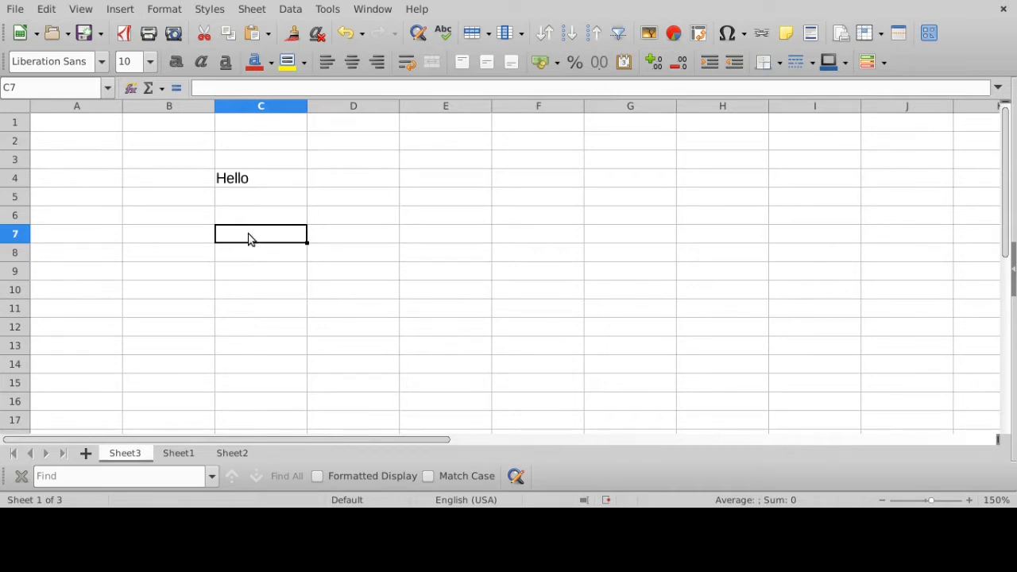
pyautogui.click(217, 87)
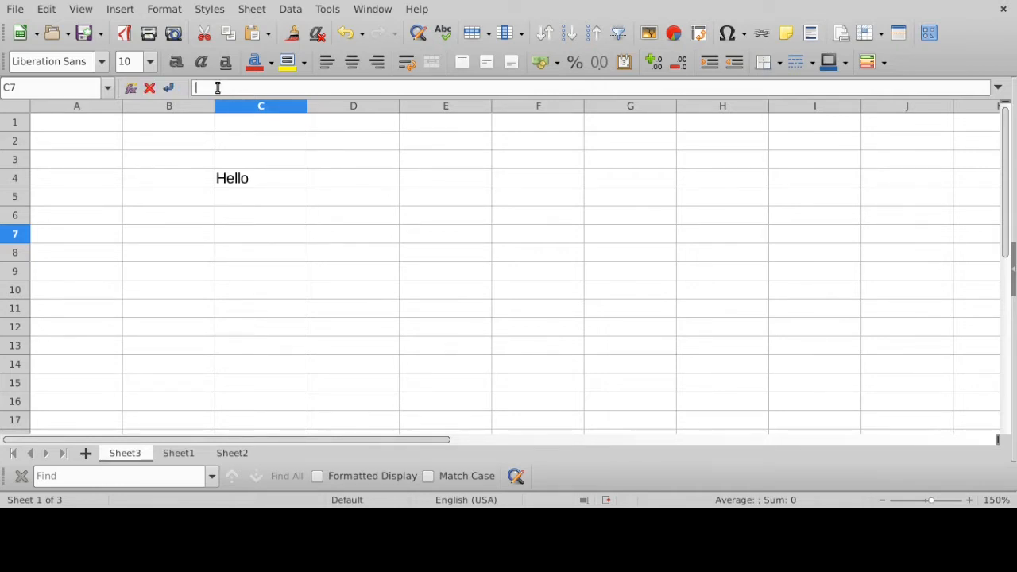
pyautogui.click(255, 180)
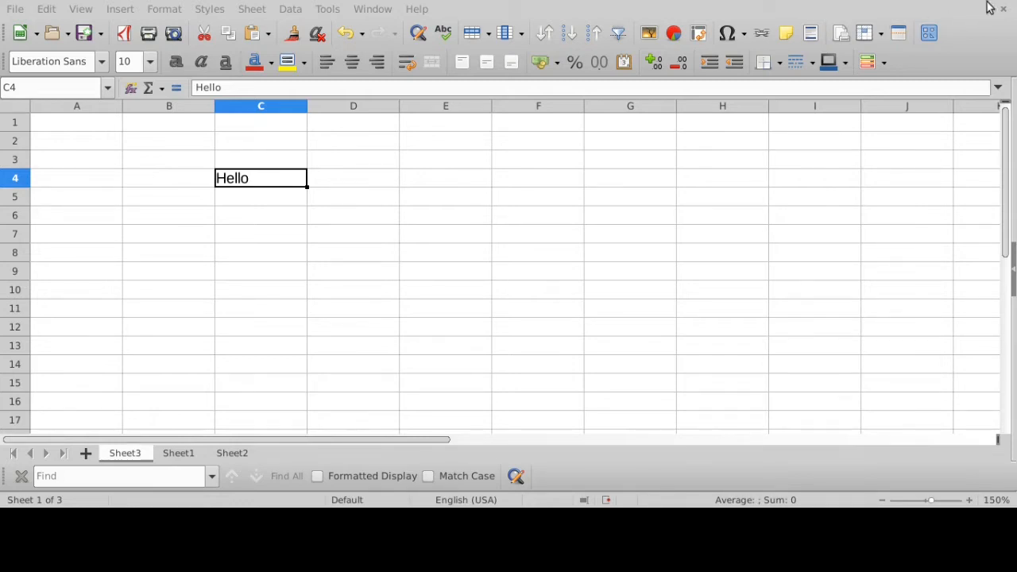
# - Enter the number 7 in cell C6 and compare it with the text cell C4
pyautogui.click(262, 220)
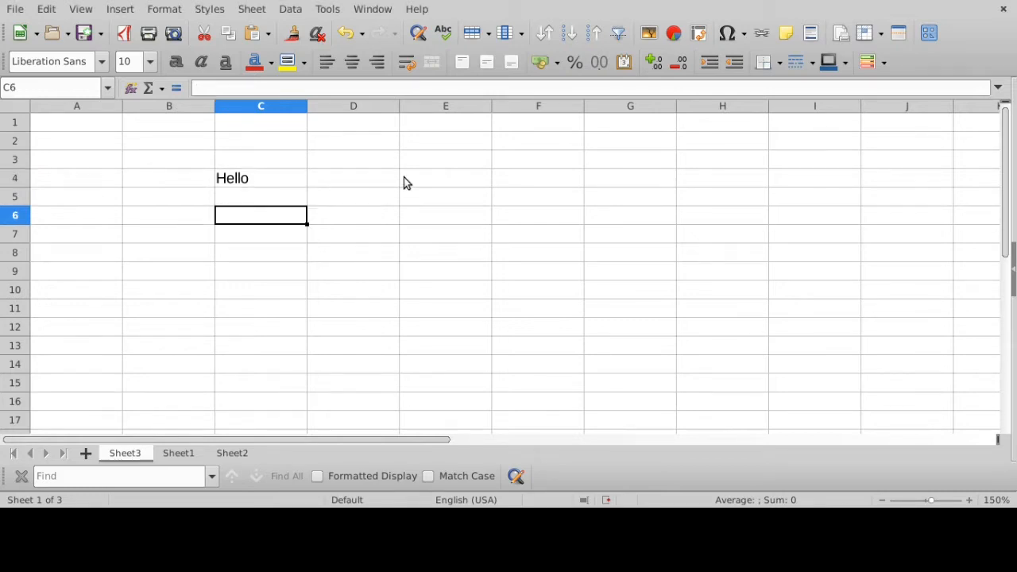
pyautogui.write('7')
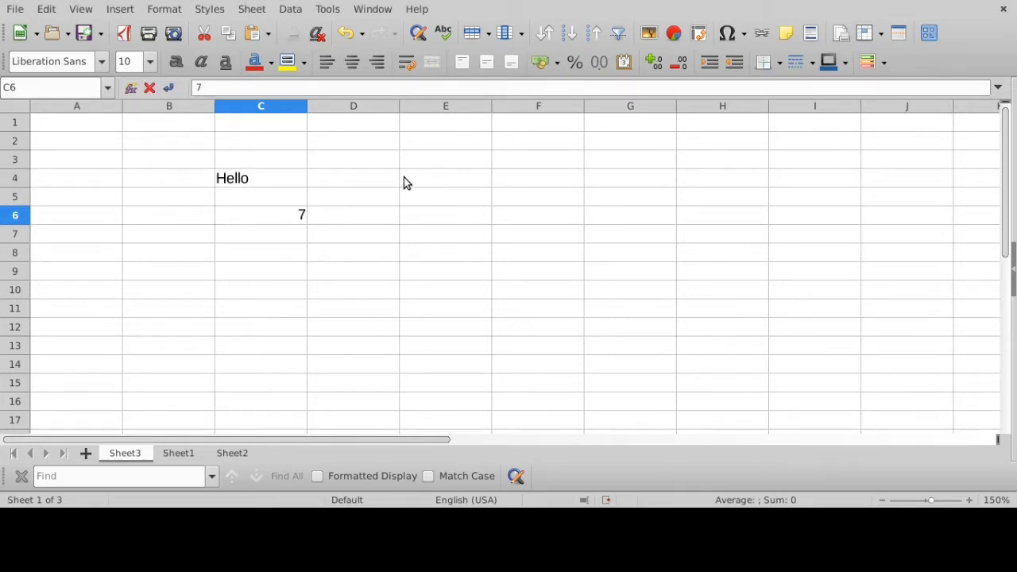
pyautogui.press('Return')
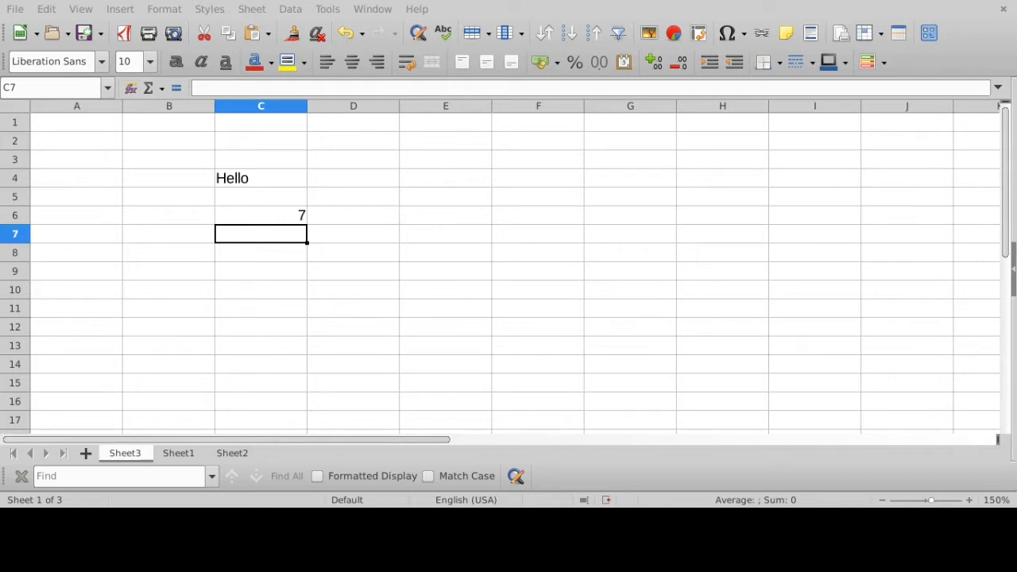
pyautogui.click(261, 182)
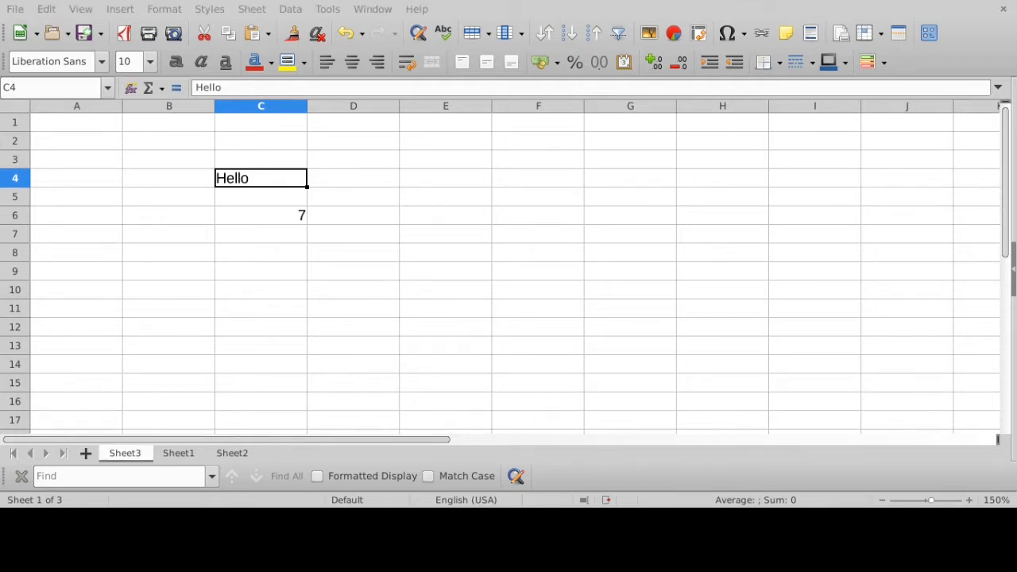
pyautogui.click(296, 218)
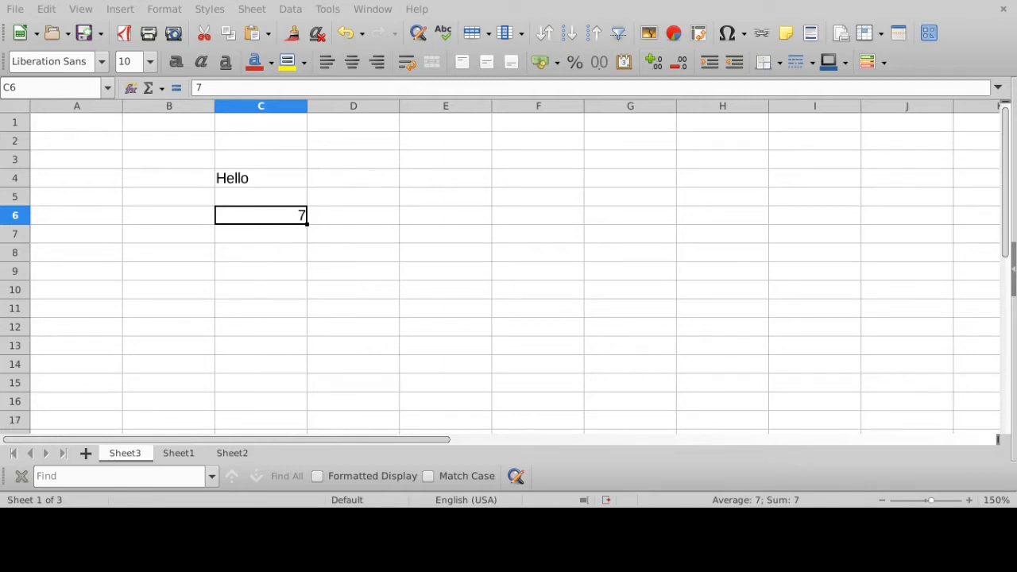
# - Compare the text cell C4 with the number cell C6 by selecting them alternately and checking their alignment and contents
pyautogui.click(269, 179)
pyautogui.click(278, 216)
pyautogui.click(269, 185)
pyautogui.click(280, 221)
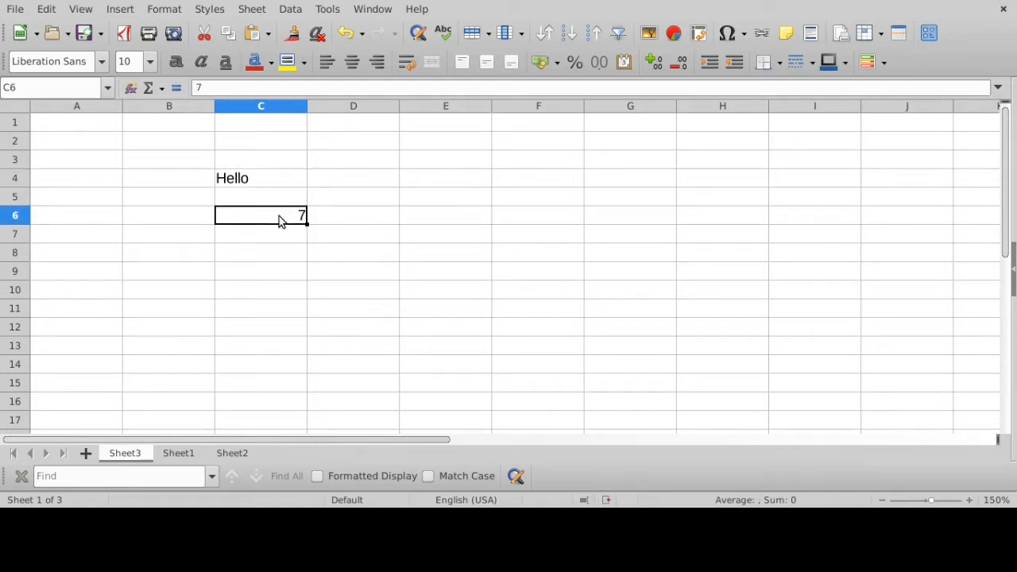
pyautogui.click(271, 176)
pyautogui.click(279, 218)
pyautogui.click(275, 177)
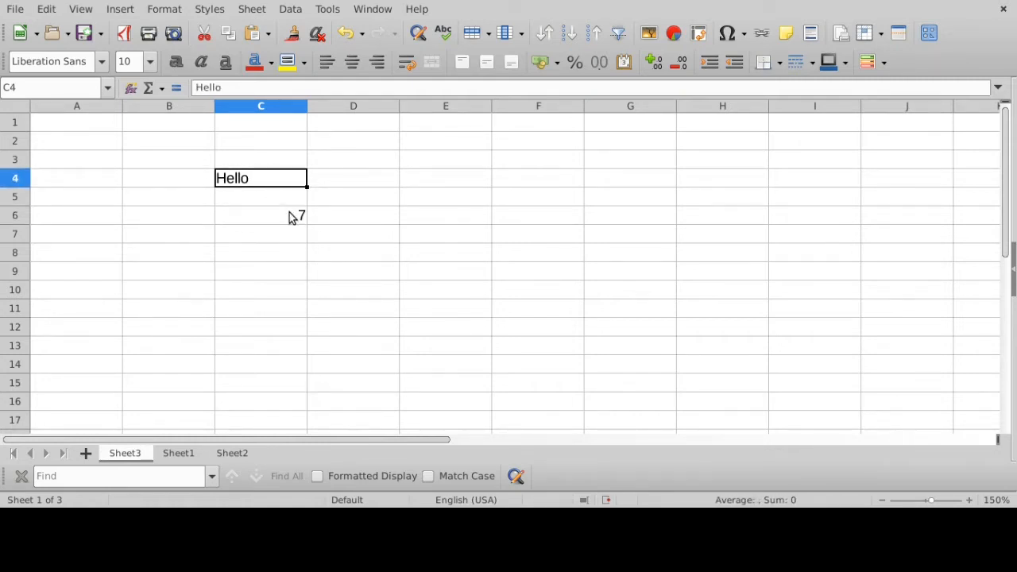
pyautogui.click(291, 218)
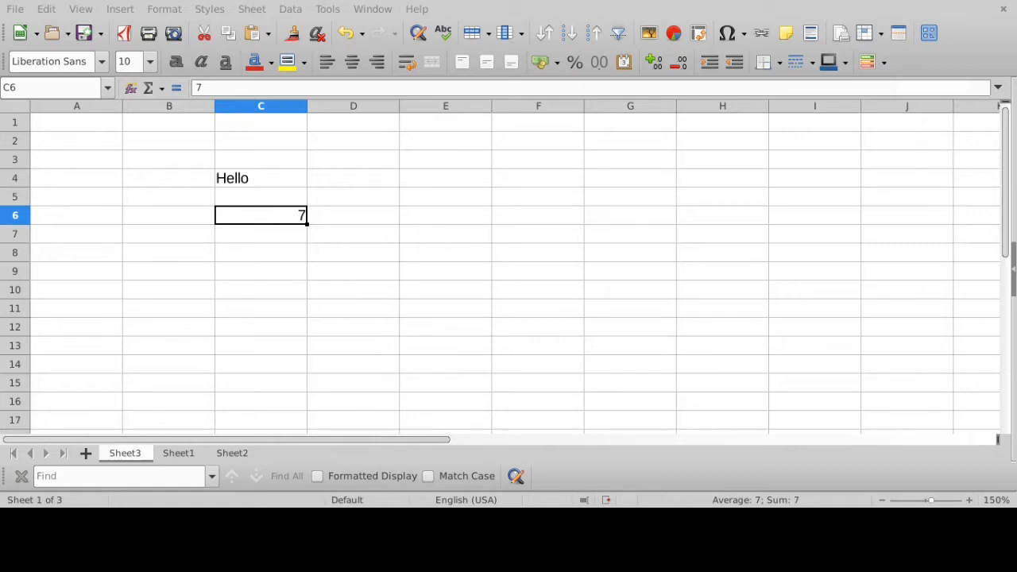
# - Enter the decimal number 7.5 in cell C7 of Sheet3
pyautogui.click(287, 240)
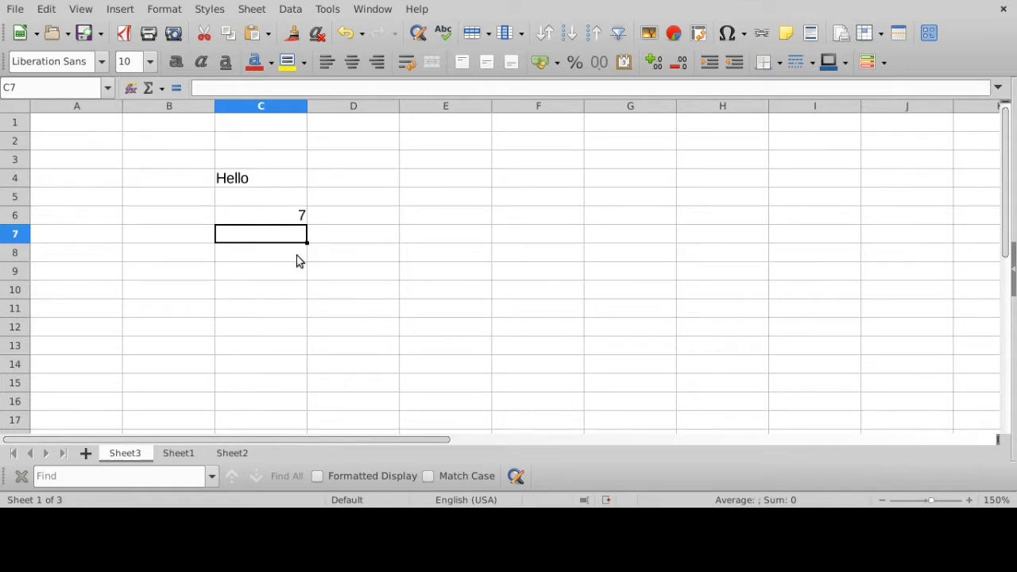
pyautogui.write('7.')
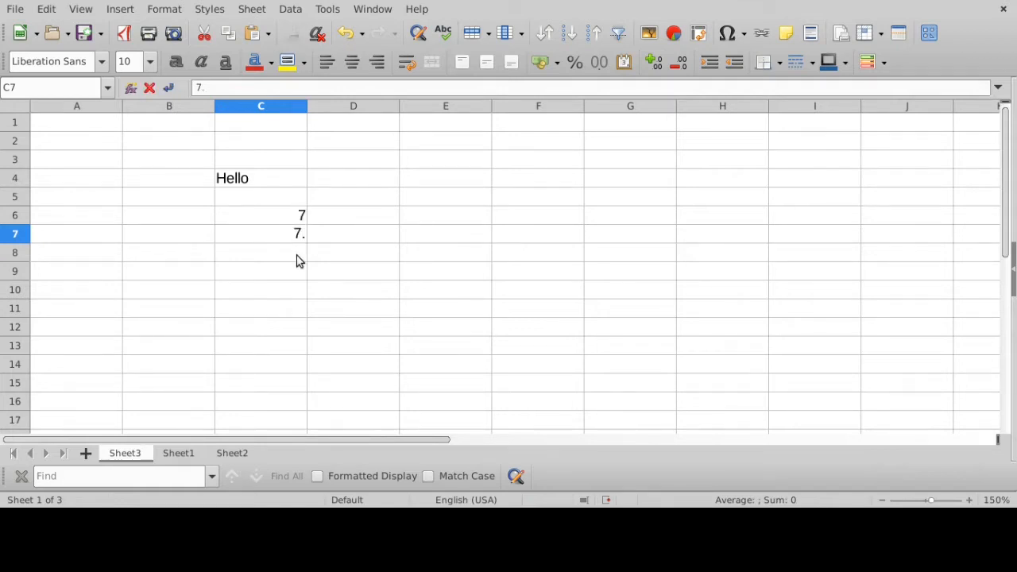
pyautogui.write('5')
pyautogui.press('Return')
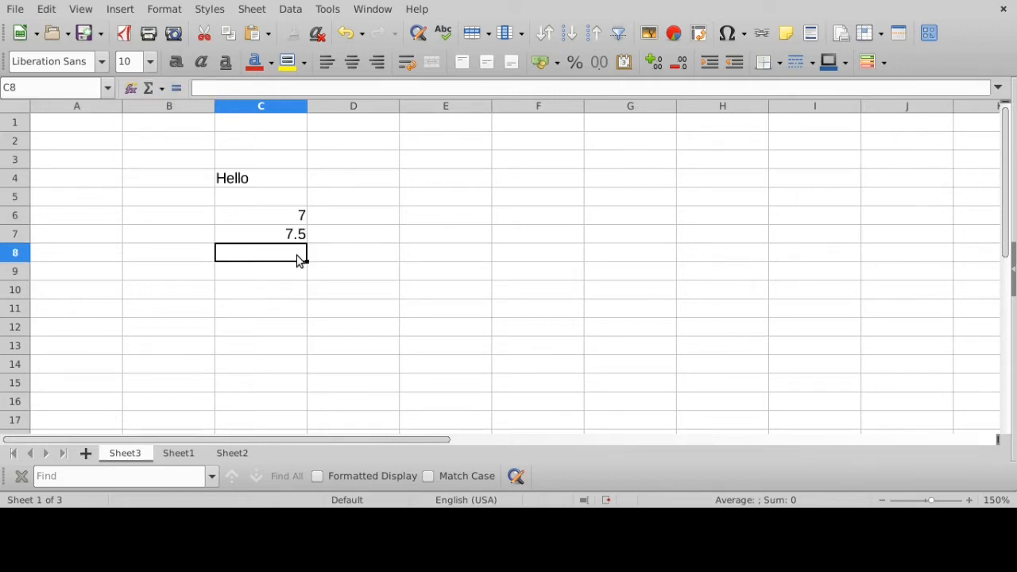
# - Inspect the decimal number cell C7 against the neighbouring blank cells C8 and C9 in the formula input line
pyautogui.click(293, 238)
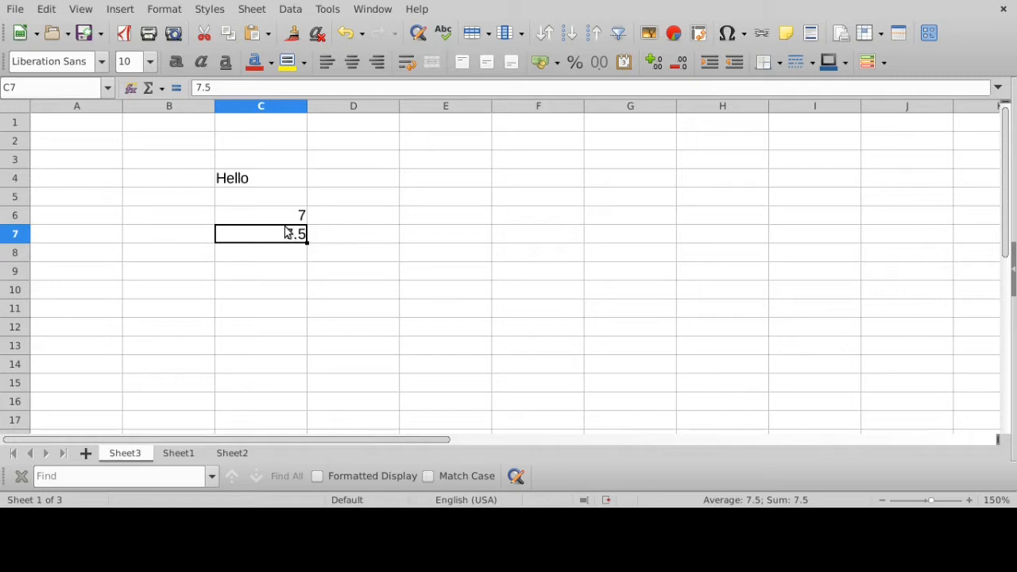
pyautogui.click(276, 256)
pyautogui.click(281, 238)
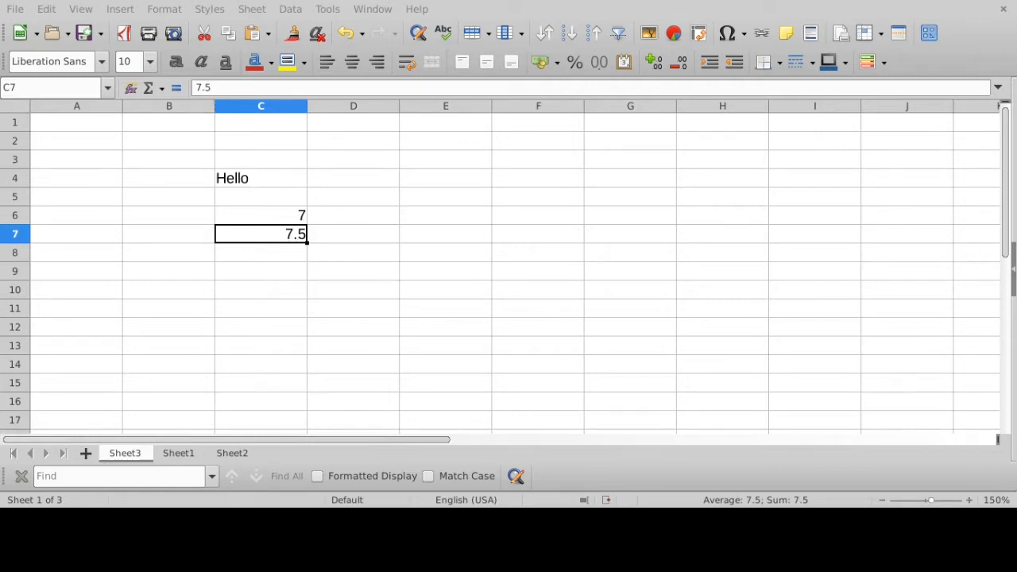
pyautogui.click(375, 294)
pyautogui.click(287, 275)
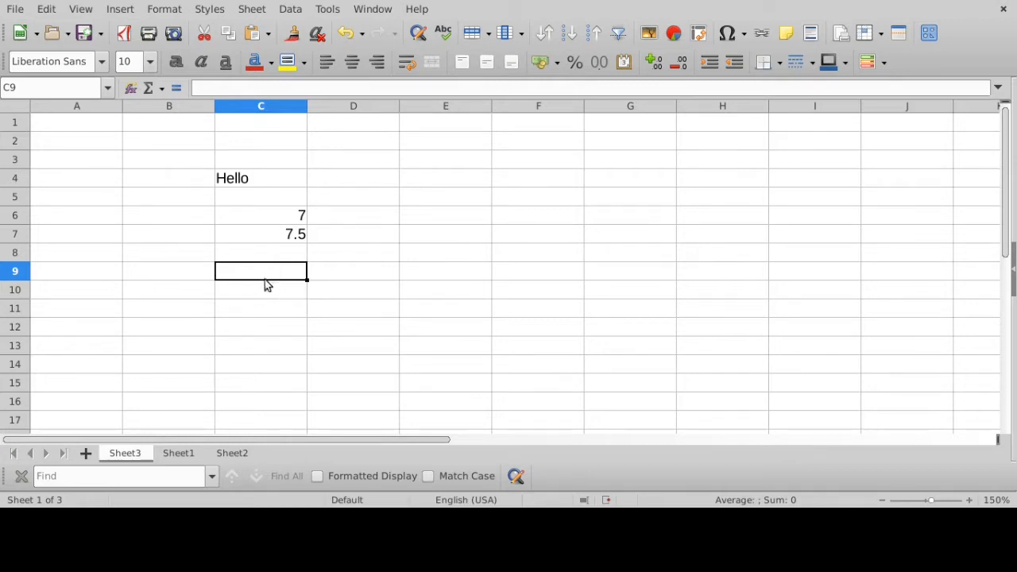
pyautogui.click(221, 88)
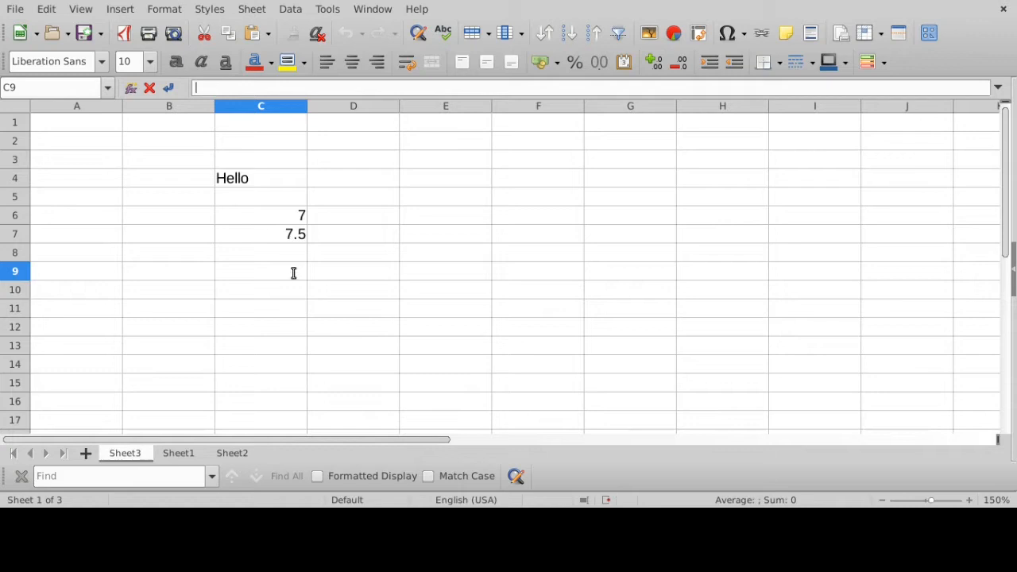
pyautogui.click(278, 236)
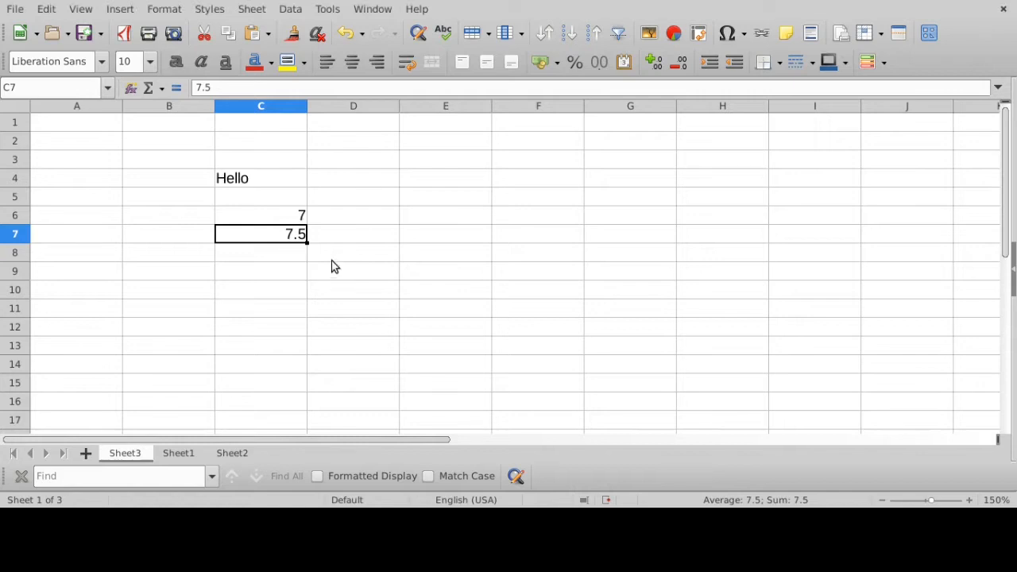
# - Enter 7.5.5 with two decimal points in cell C8 and select the cell to check its data type
pyautogui.click(290, 256)
pyautogui.write('7.5.5')
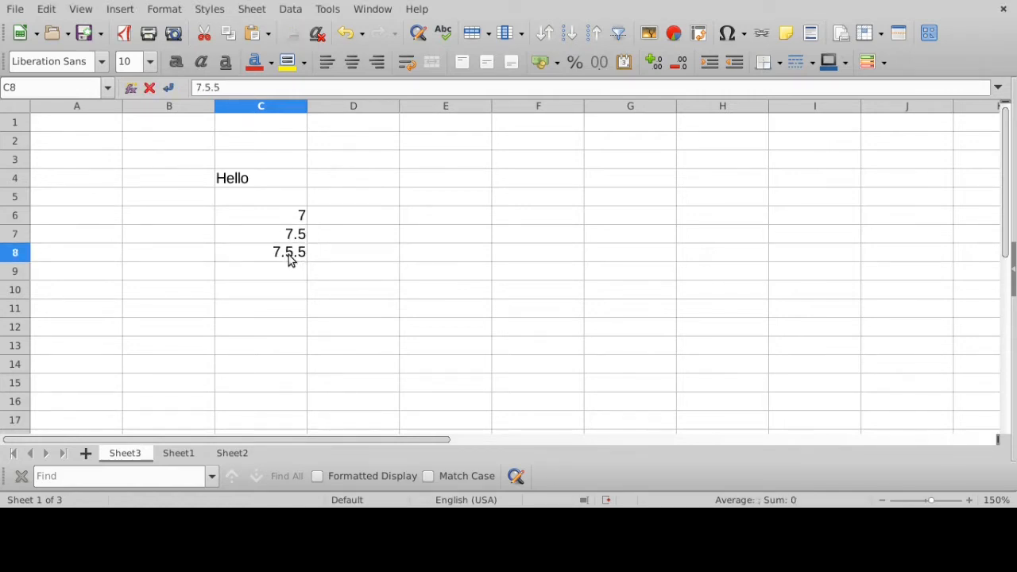
pyautogui.press('Return')
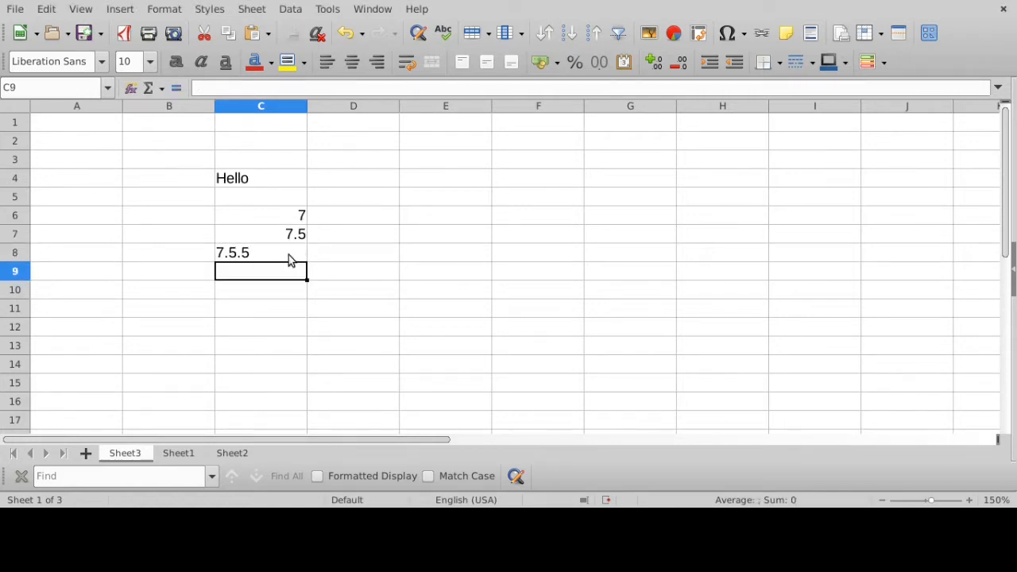
pyautogui.click(270, 305)
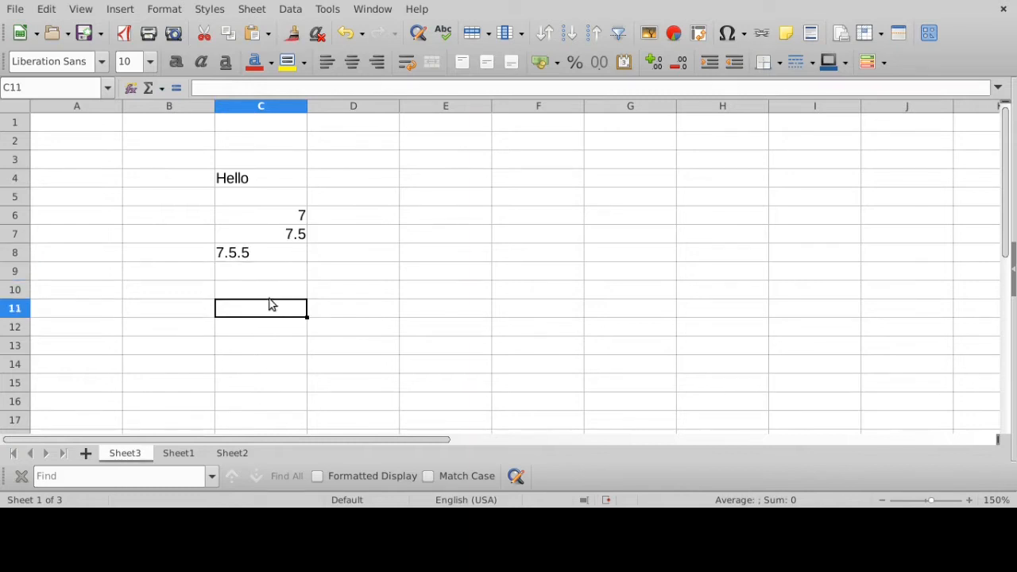
pyautogui.click(262, 254)
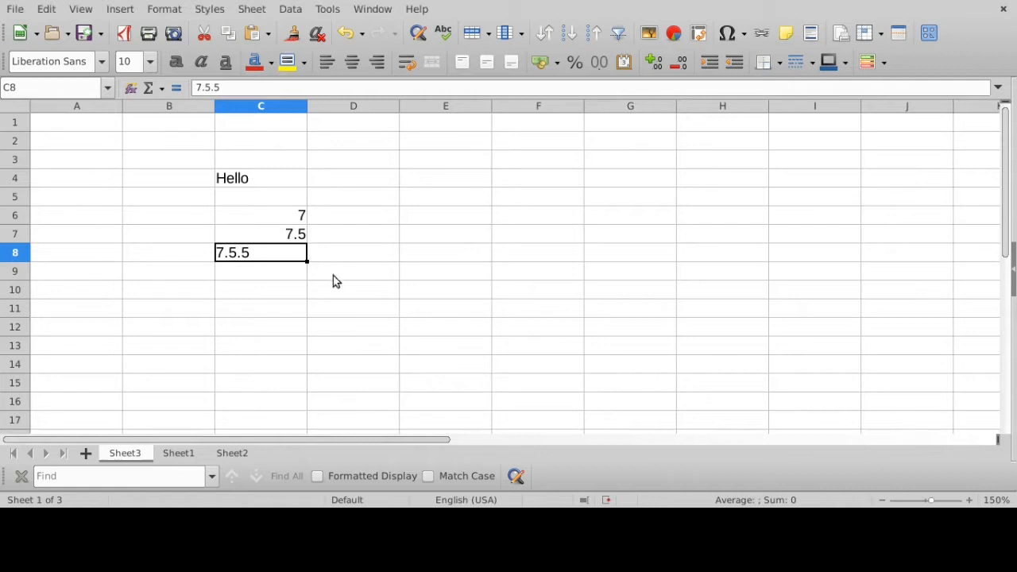
# - Enter the negative number -7 in cell C9 and select the cell to check its contents
pyautogui.click(290, 275)
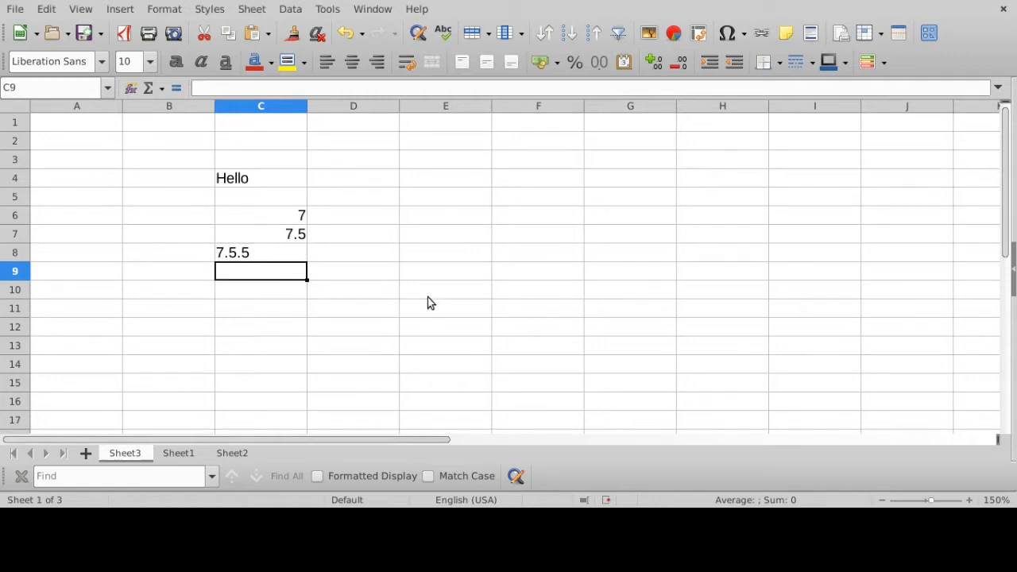
pyautogui.write('-')
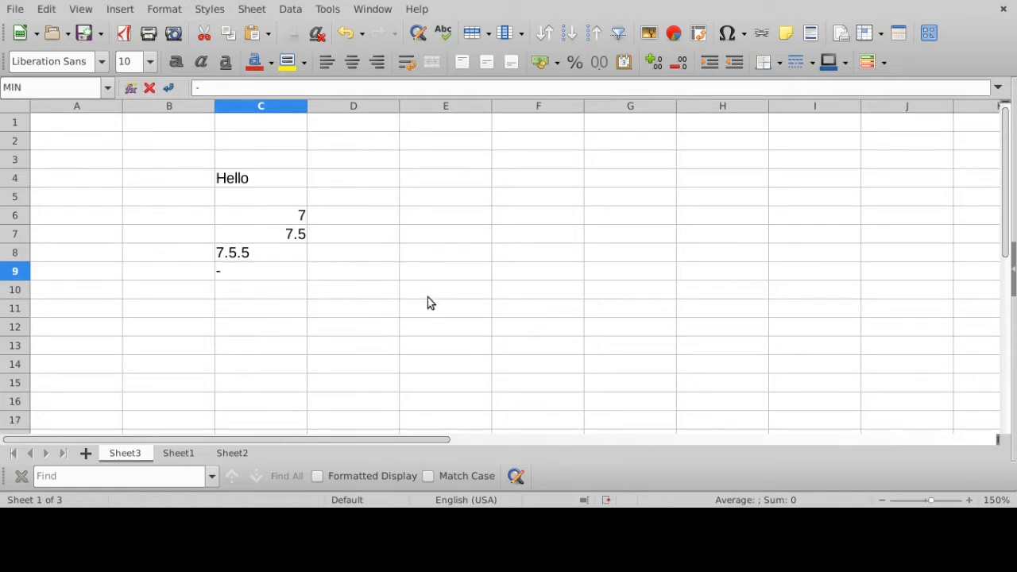
pyautogui.write('7')
pyautogui.press('Return')
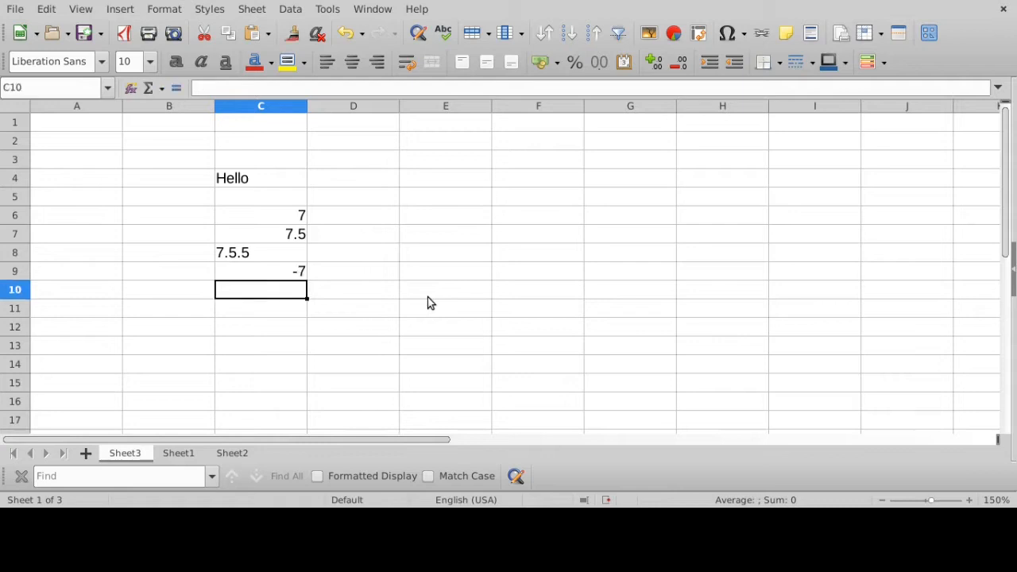
pyautogui.click(303, 276)
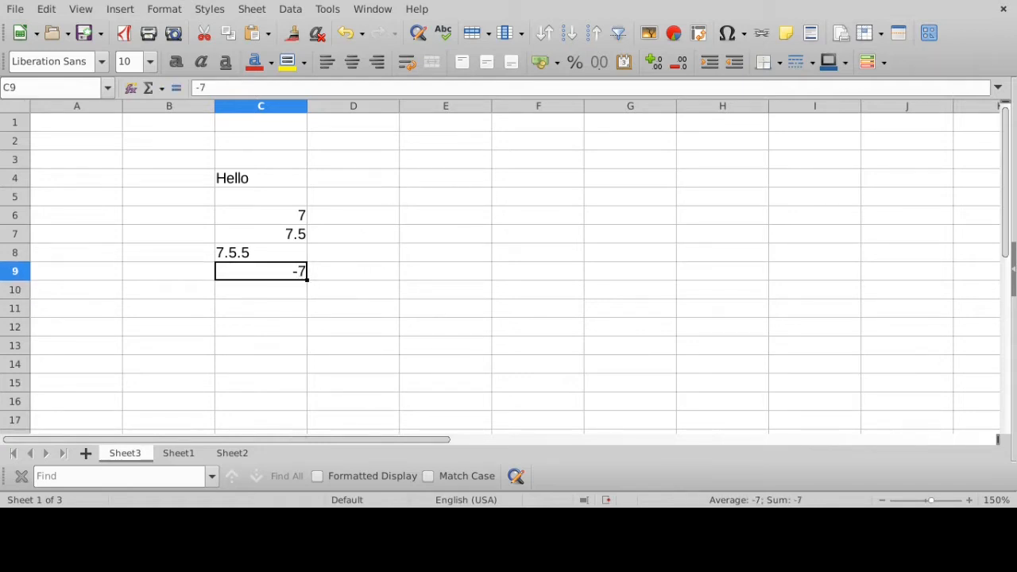
# - Enter +7.5 with a leading plus sign in cell C10 and select the cell to check its contents
pyautogui.click(296, 294)
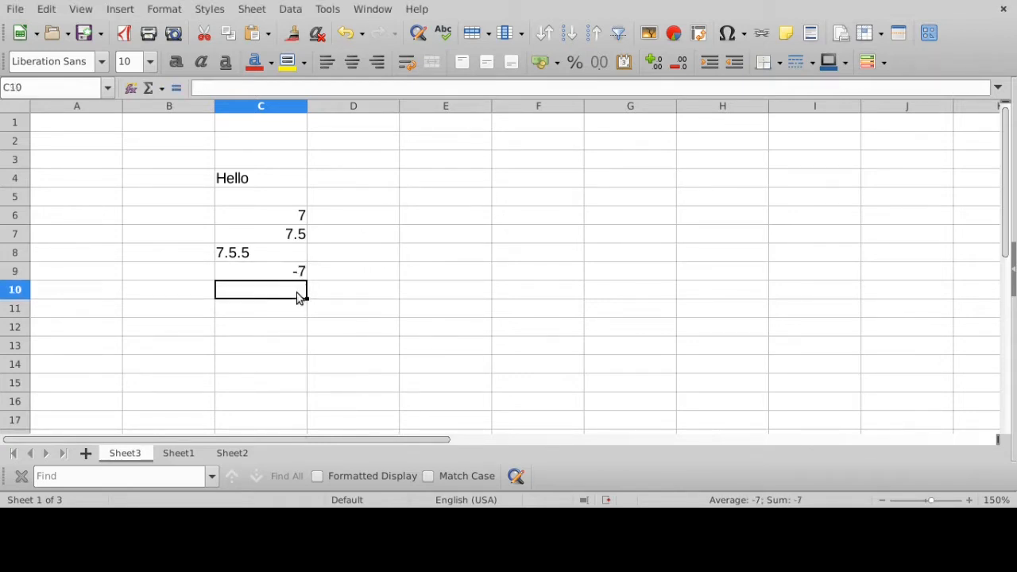
pyautogui.write('+7.5')
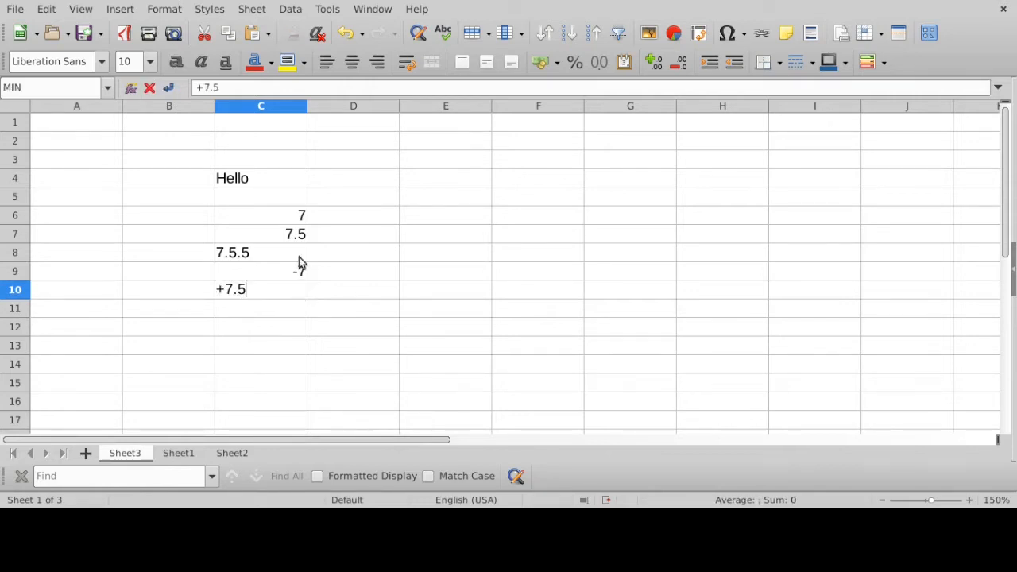
pyautogui.press('Return')
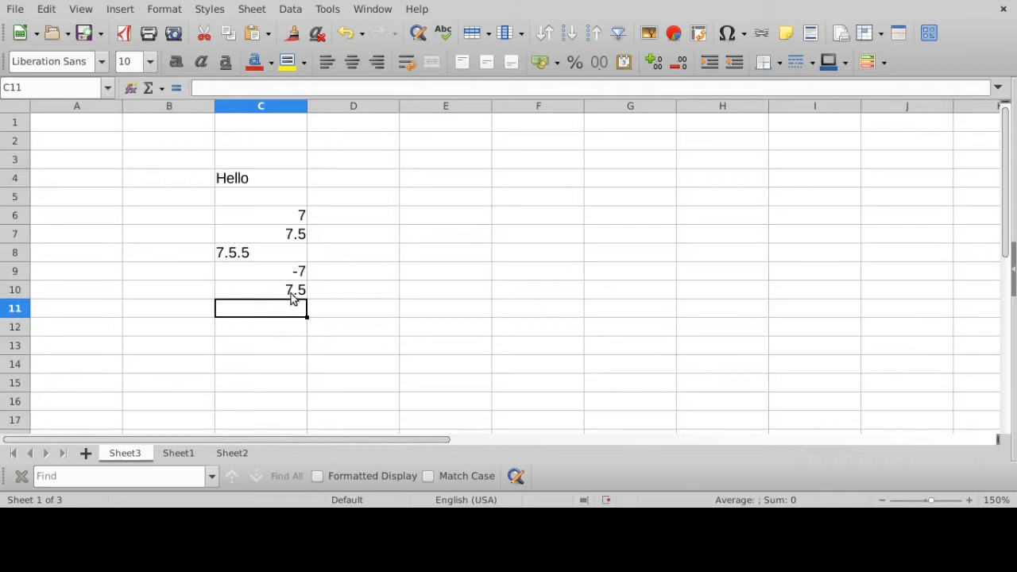
pyautogui.click(294, 295)
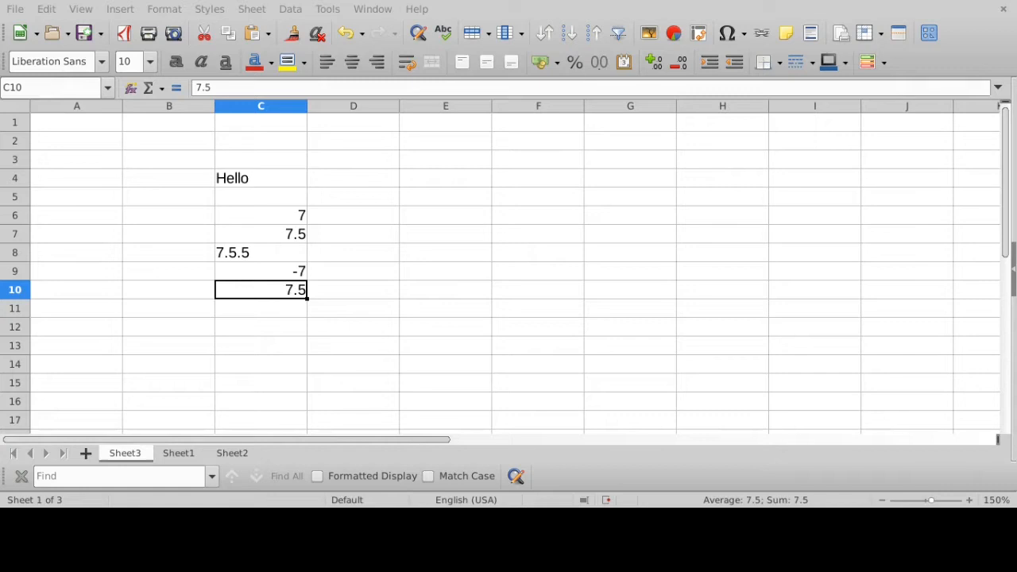
# - Enter the negative decimal number -938.948 in cell C12 and select the cell to check its contents
pyautogui.click(267, 323)
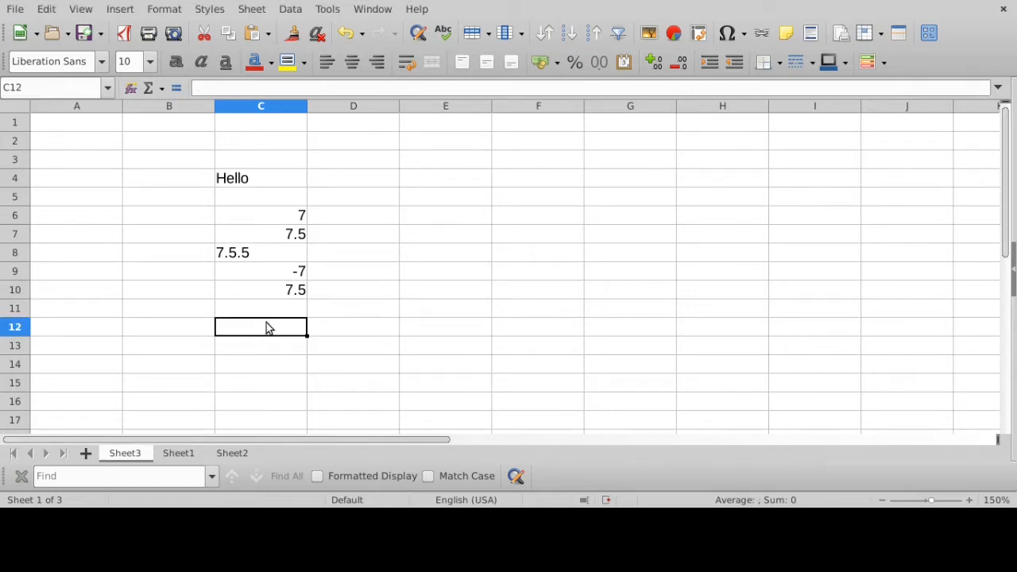
pyautogui.write('-')
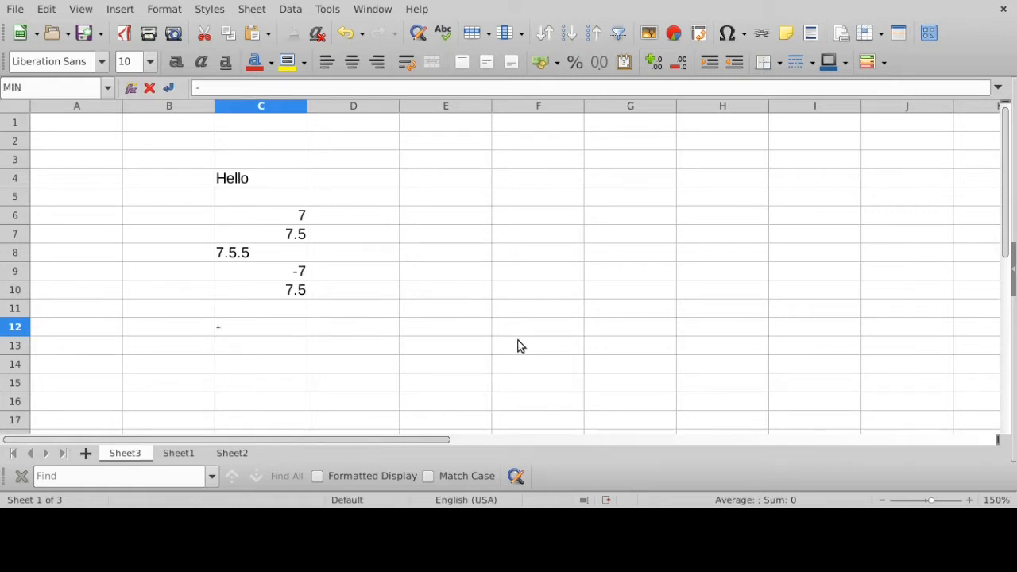
pyautogui.write('938.948')
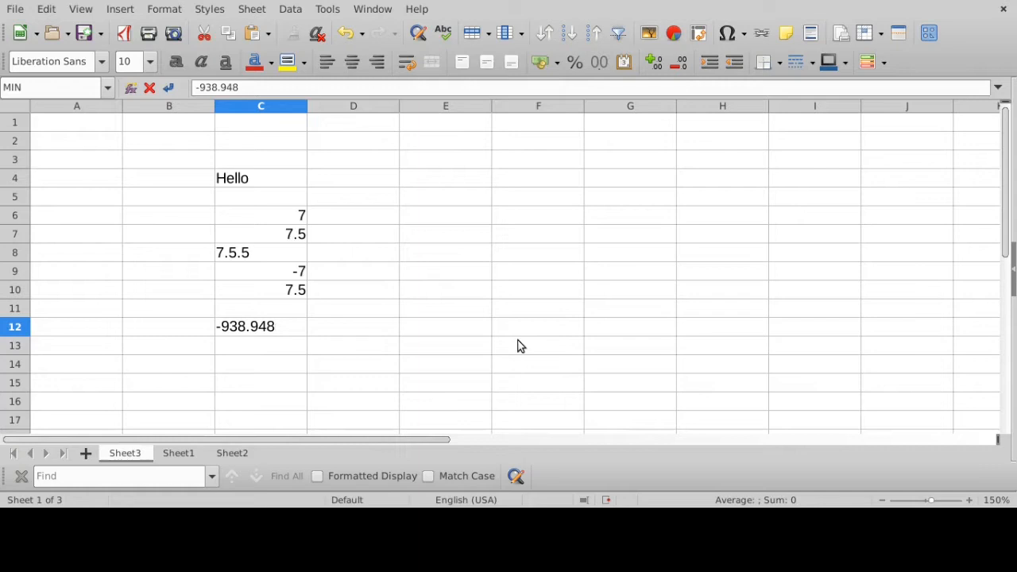
pyautogui.press('Return')
pyautogui.click(293, 330)
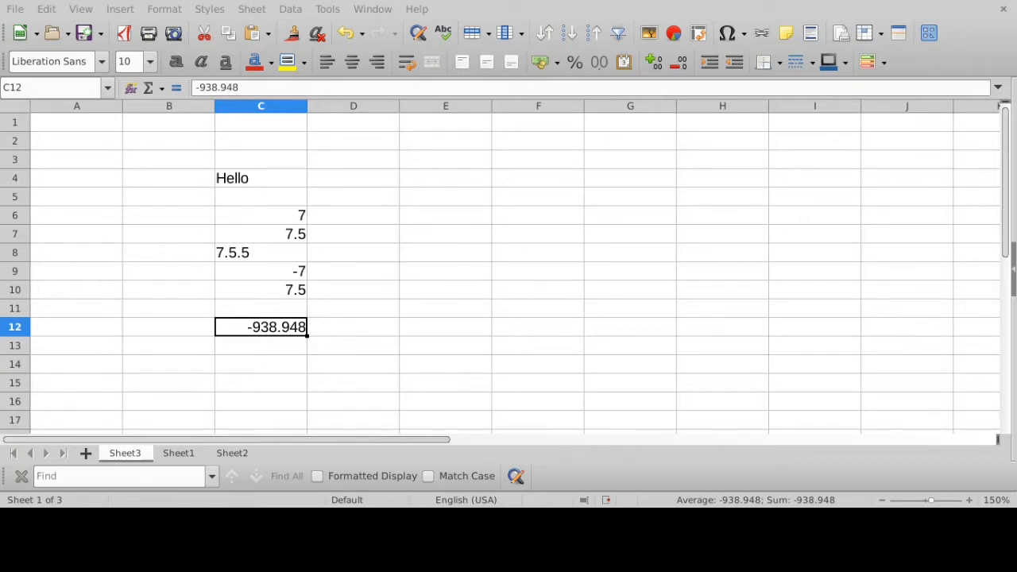
# - Enter 99-87 with a minus sign between the digits in cell C14 and select the cell to check its data type
pyautogui.click(263, 352)
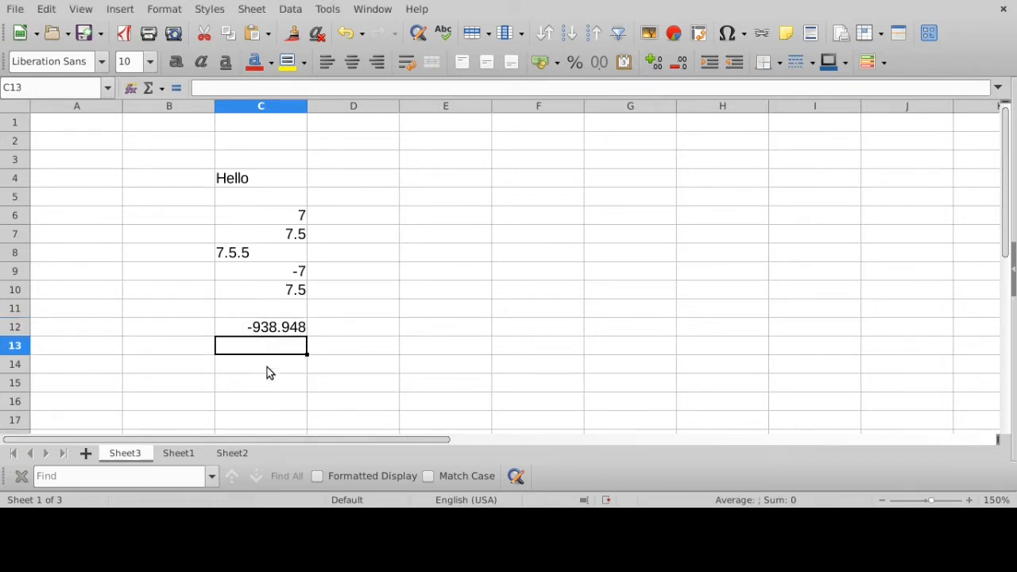
pyautogui.click(266, 365)
pyautogui.write('99-')
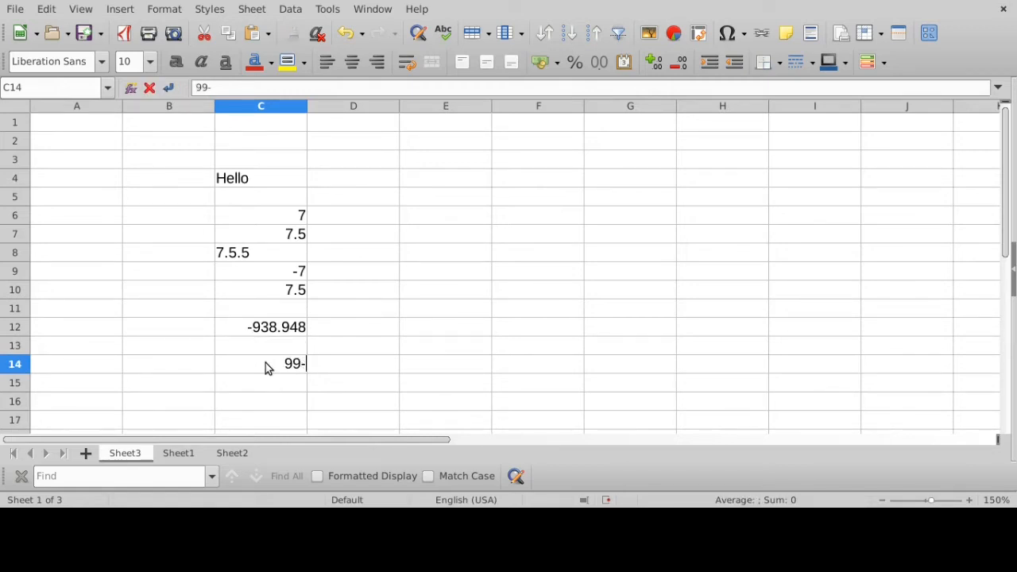
pyautogui.write('87')
pyautogui.press('Return')
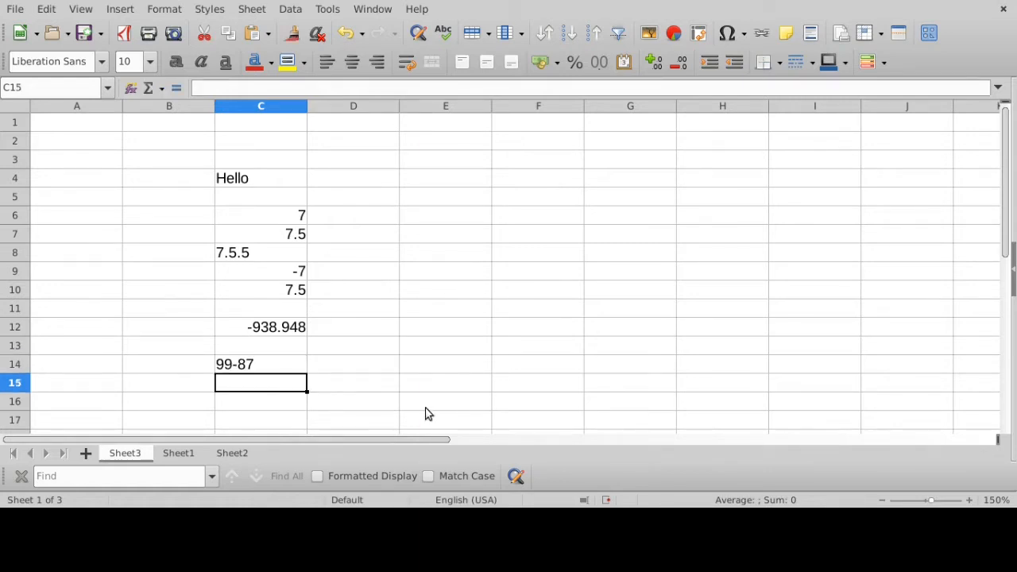
pyautogui.click(222, 359)
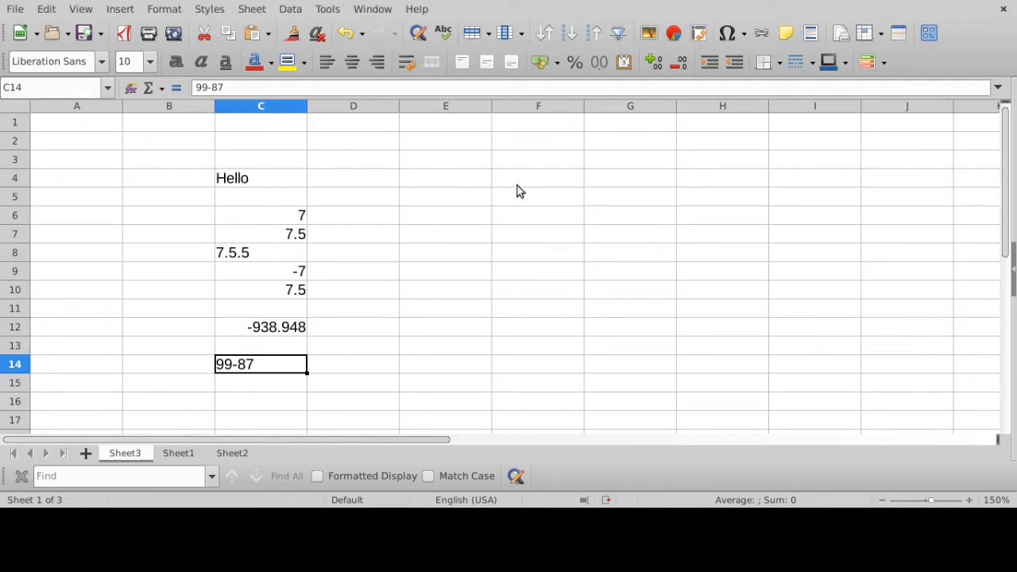
# - Enter the boolean value true in cell E6 and select the cell to check its contents
pyautogui.click(440, 218)
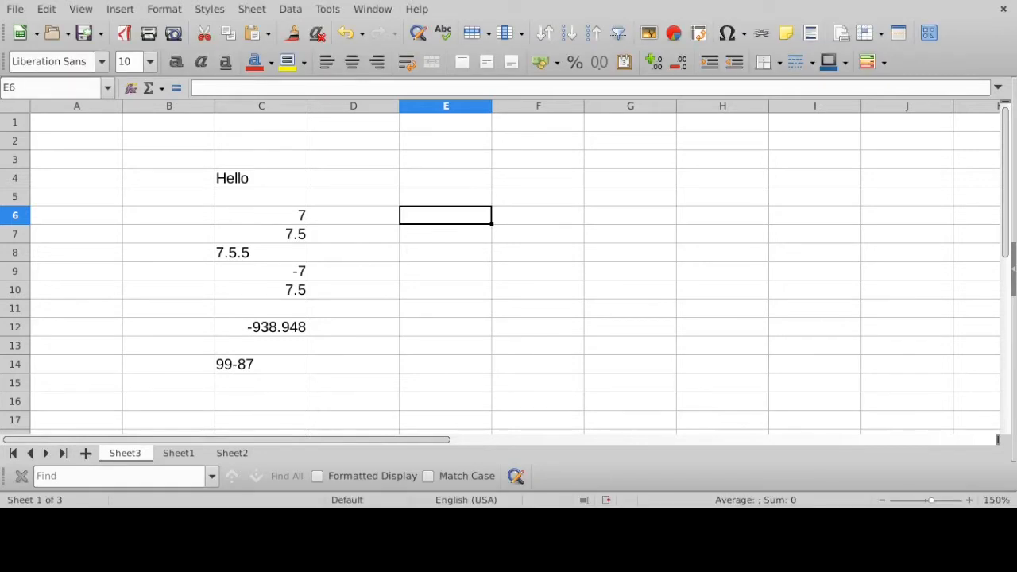
pyautogui.write('true')
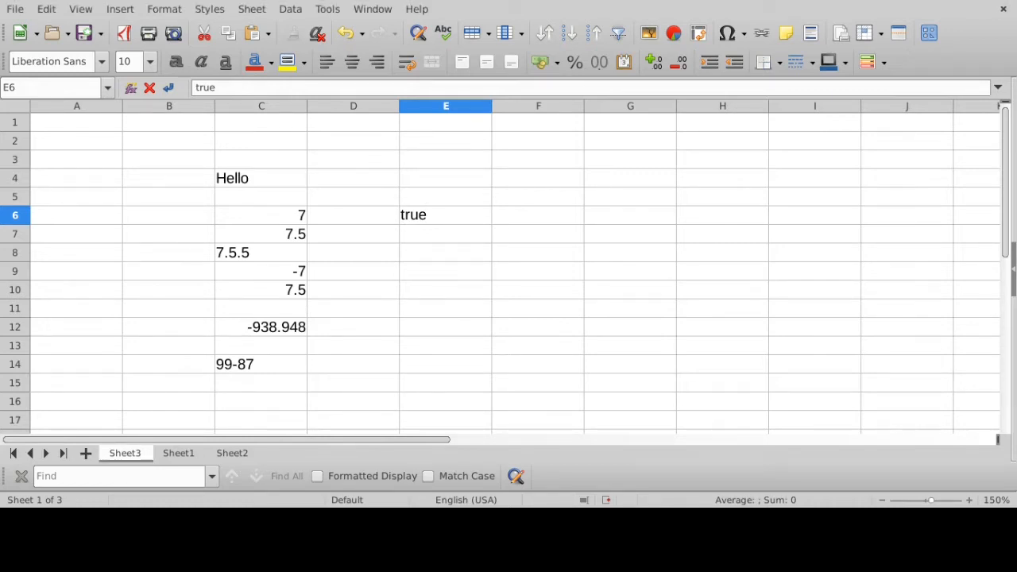
pyautogui.press('Return')
pyautogui.click(466, 221)
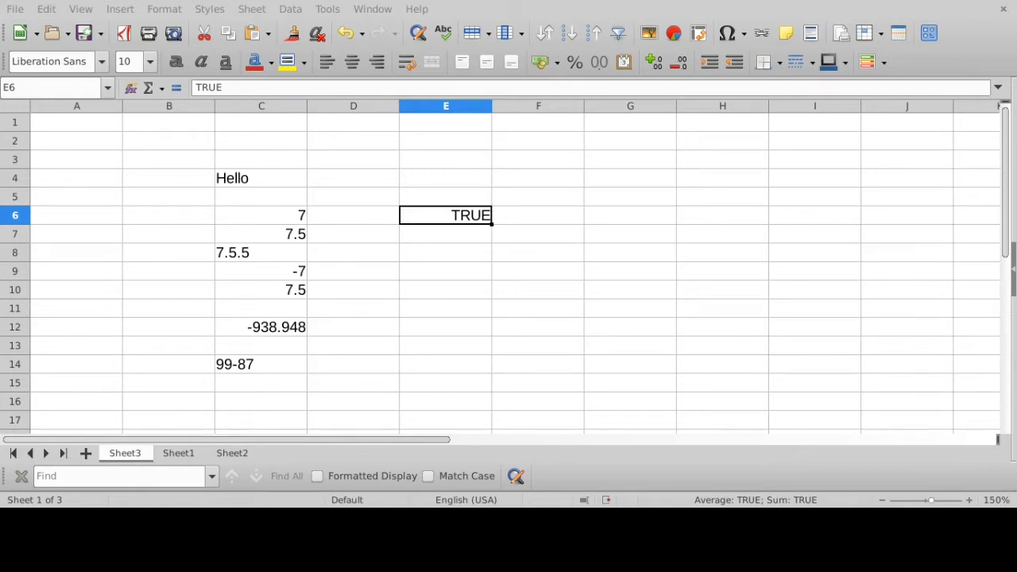
# - Enter the boolean value false in cell E7 and compare its contents with the text in cell C4
pyautogui.click(467, 236)
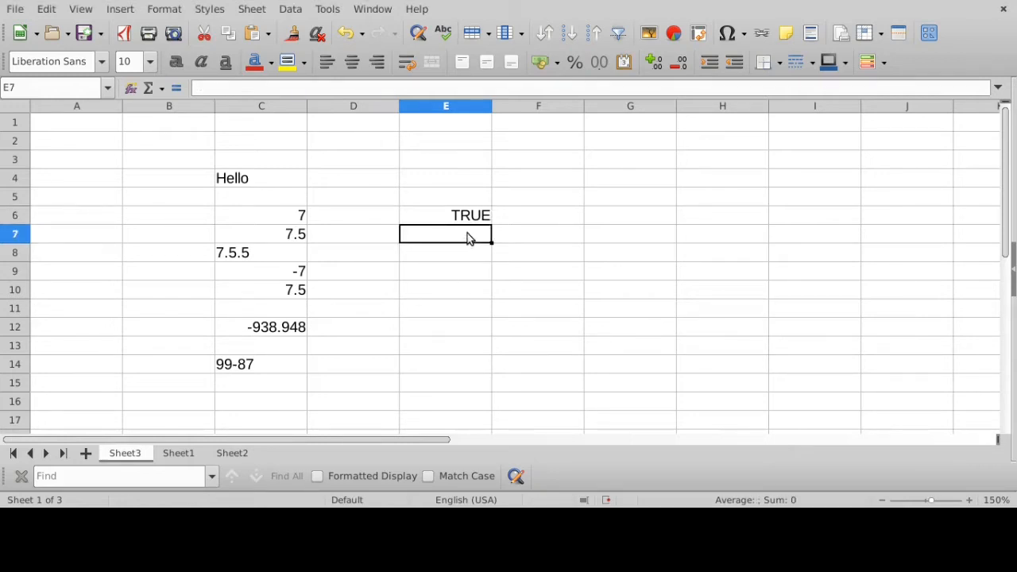
pyautogui.write('false')
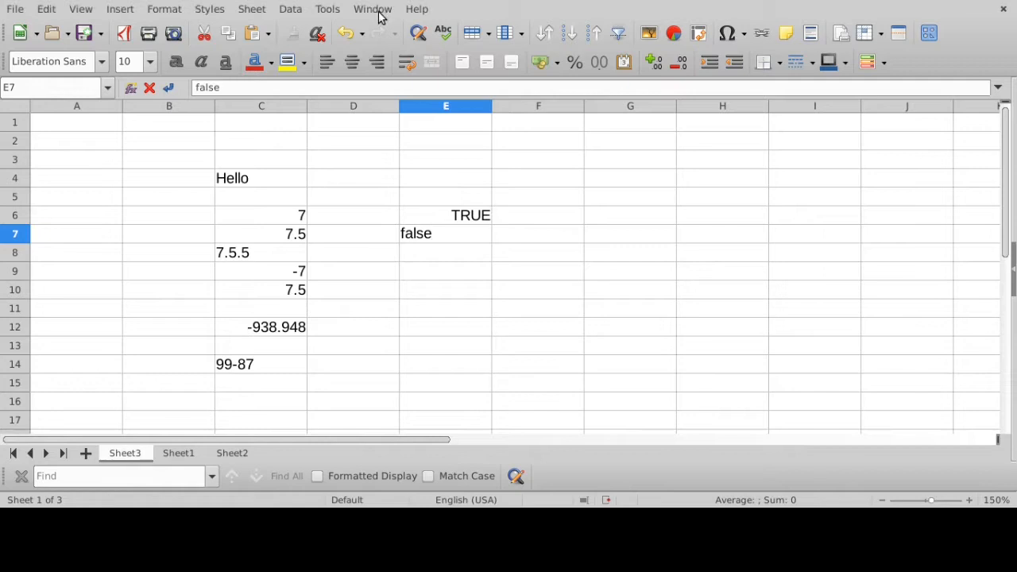
pyautogui.press('Return')
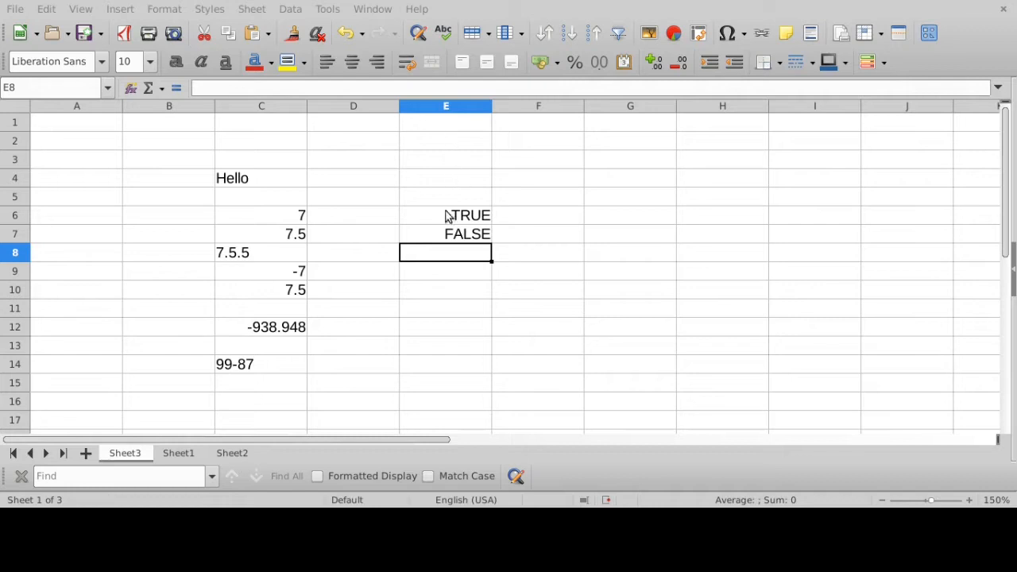
pyautogui.click(466, 235)
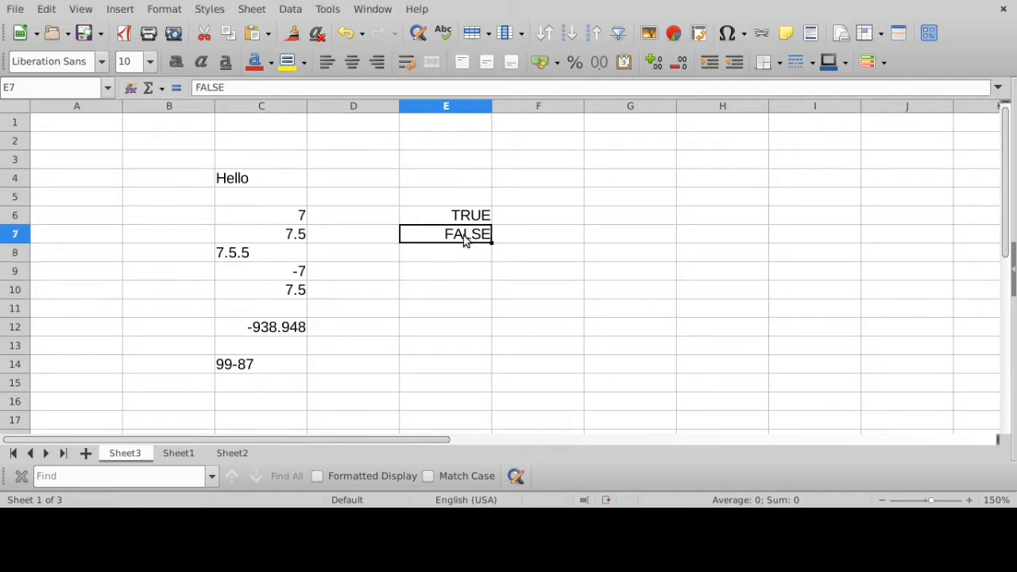
pyautogui.click(248, 183)
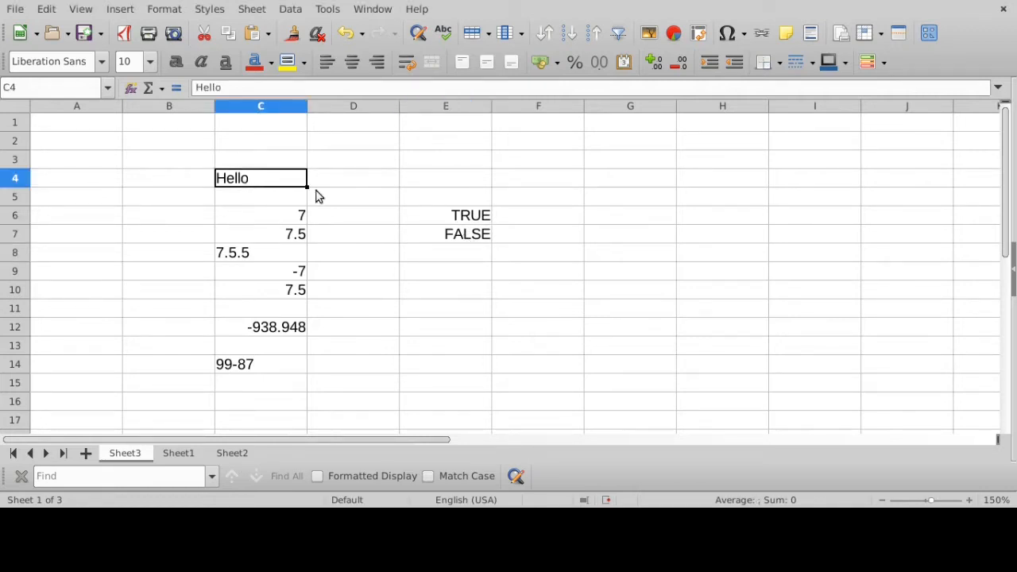
pyautogui.click(465, 237)
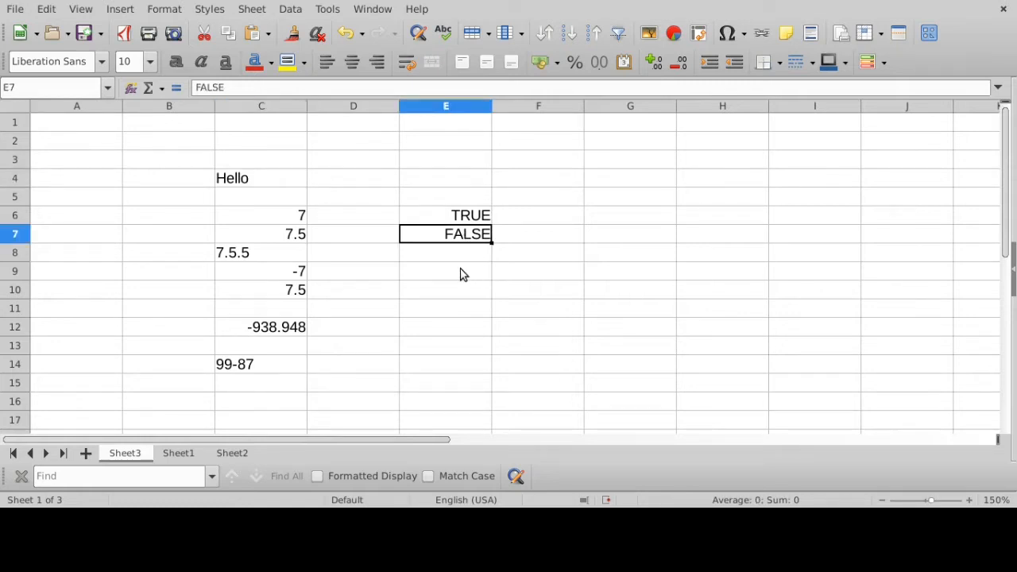
# - Enter 'false with a leading apostrophe in cell E9 as text and compare it with the boolean in cell E7
pyautogui.click(463, 274)
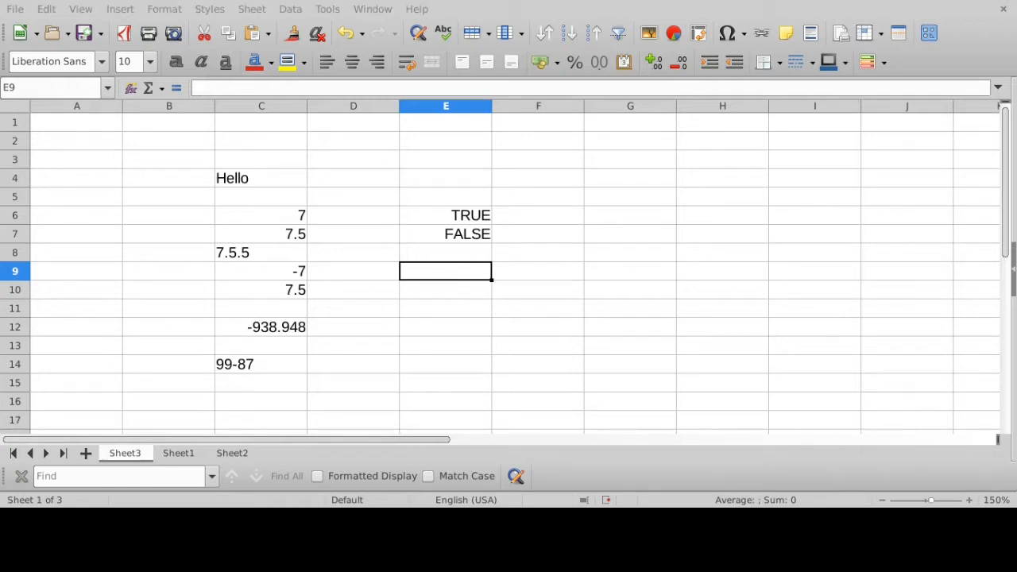
pyautogui.write("'")
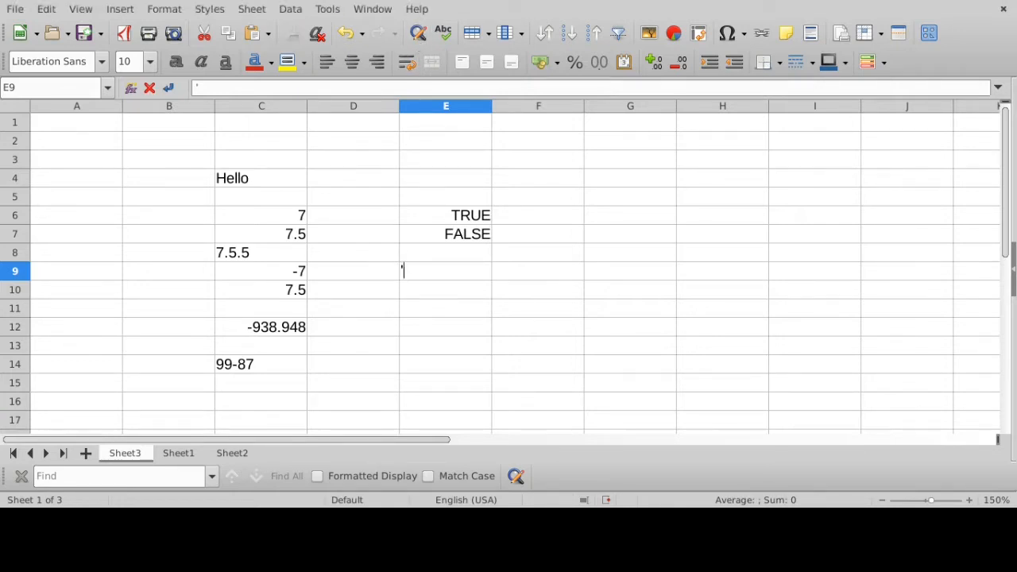
pyautogui.write('false')
pyautogui.press('BackSpace')
pyautogui.press('BackSpace')
pyautogui.write('lse')
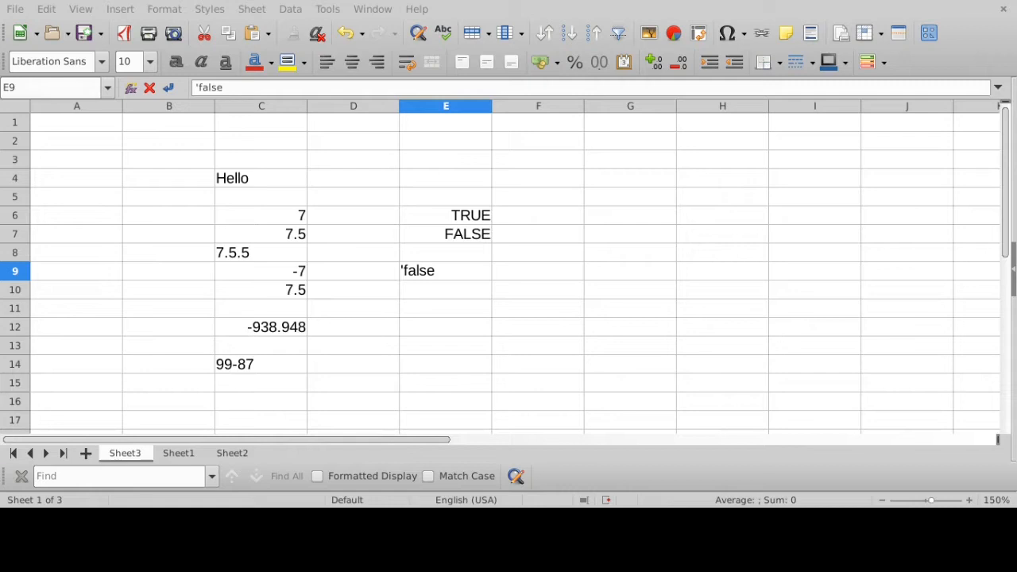
pyautogui.press('Return')
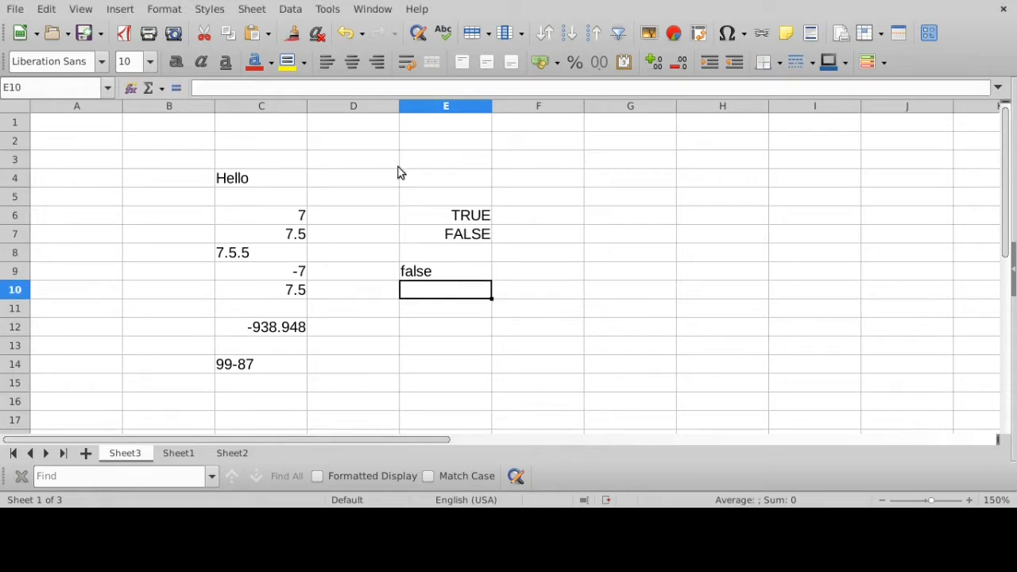
pyautogui.click(435, 274)
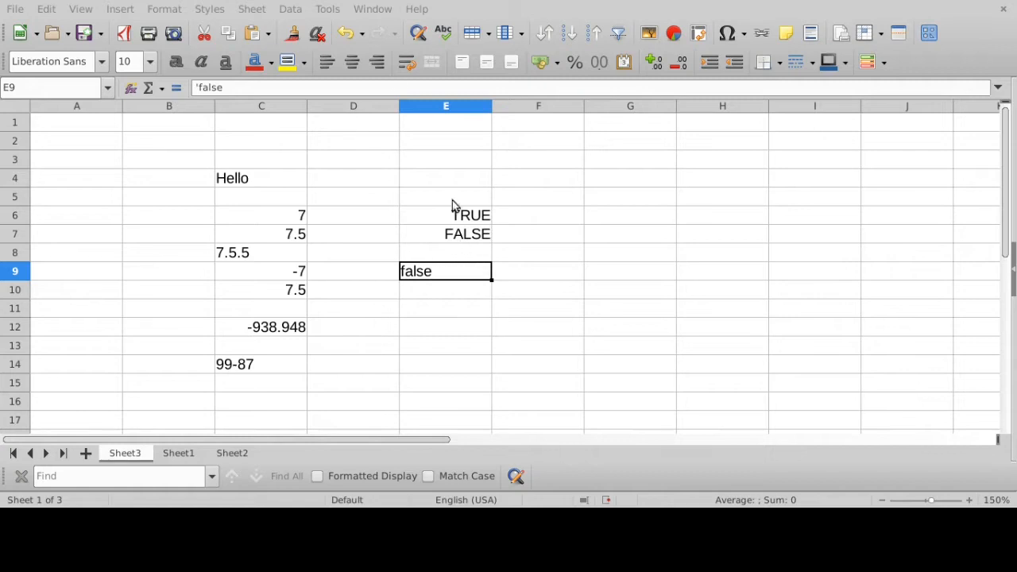
pyautogui.click(468, 239)
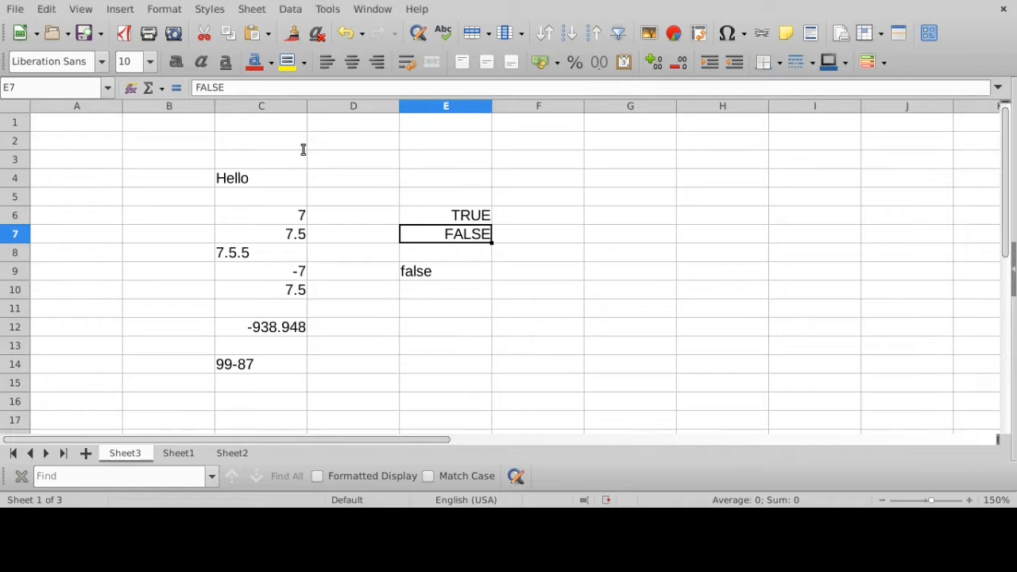
# - Enter the text My Grade in cell D4, next to the Hello cell, and select it to check its contents
pyautogui.click(251, 181)
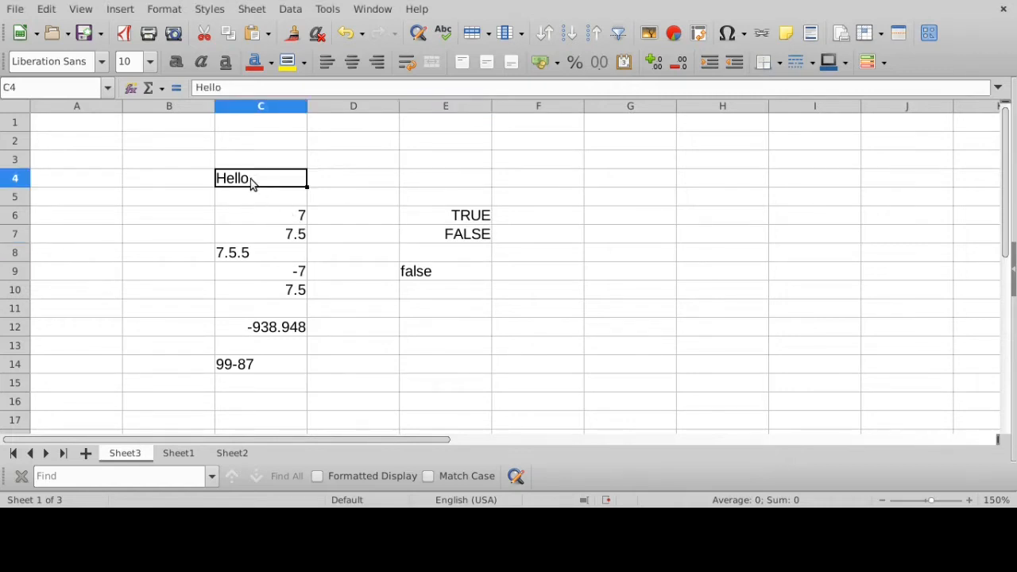
pyautogui.click(357, 182)
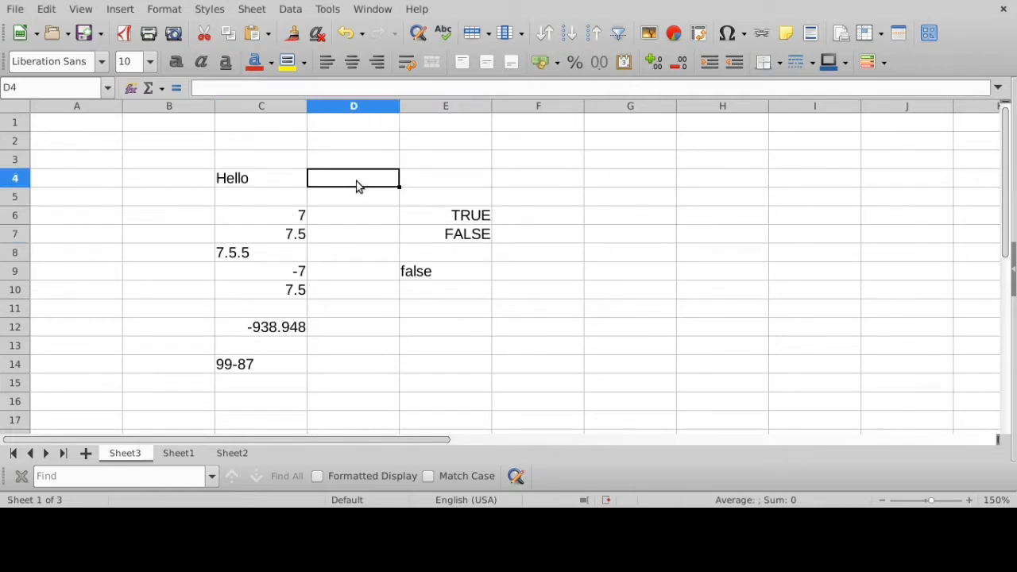
pyautogui.write('My Grade')
pyautogui.press('Return')
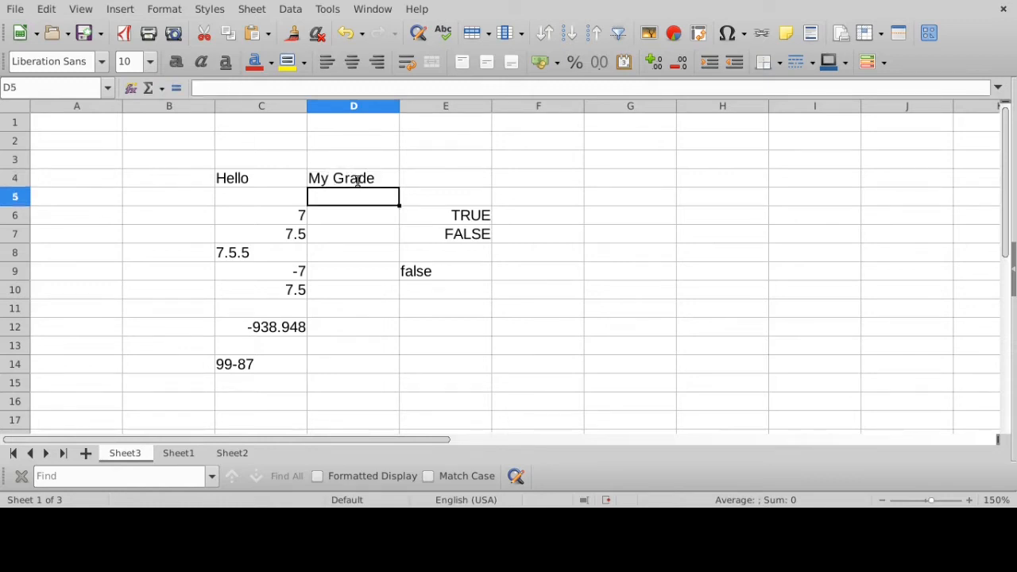
pyautogui.click(356, 182)
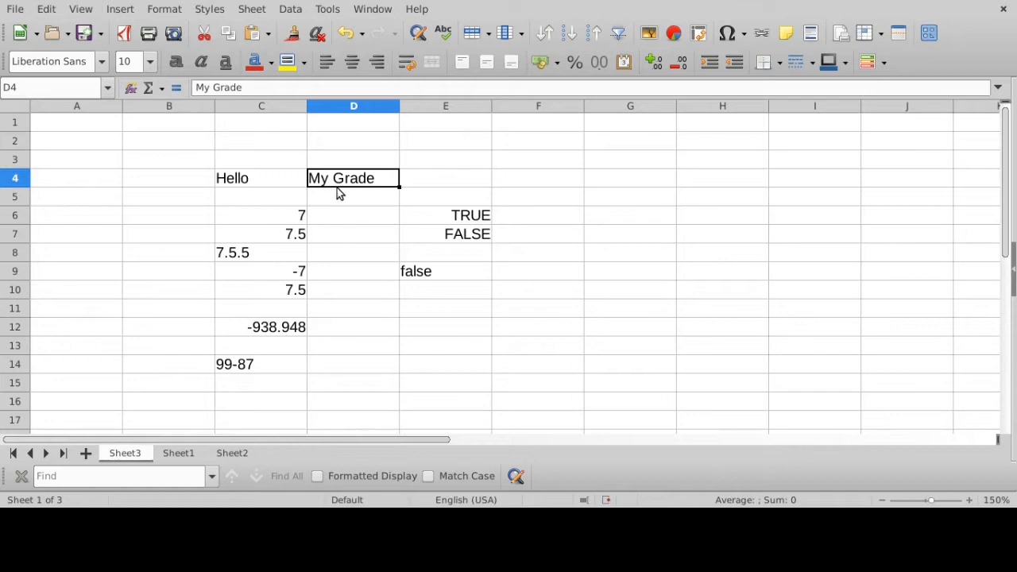
# - Review the whole, decimal and negative number cells in column C, including the minus sign of the number in C12
pyautogui.click(301, 215)
pyautogui.click(301, 231)
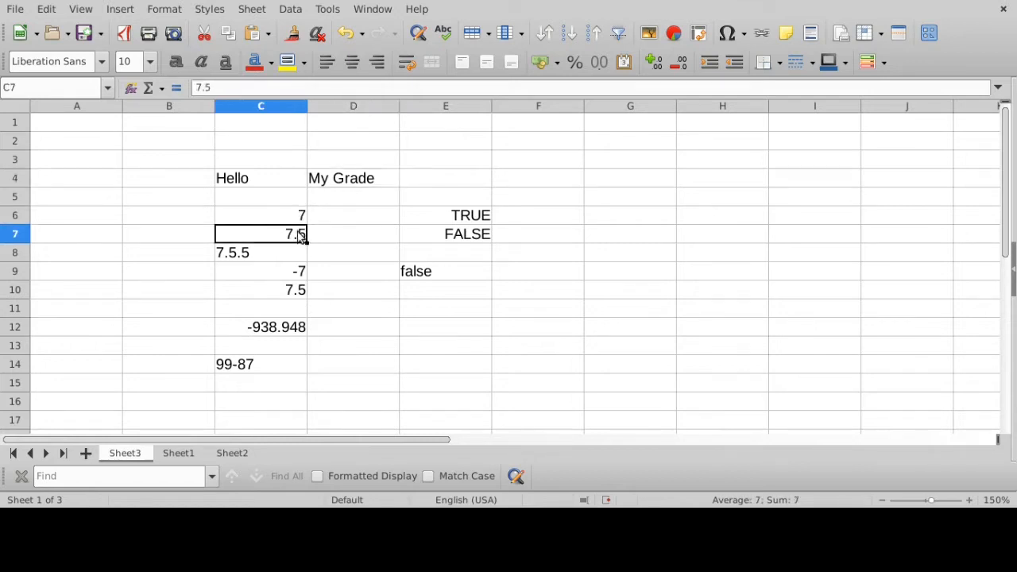
pyautogui.click(298, 221)
pyautogui.click(295, 233)
pyautogui.click(297, 271)
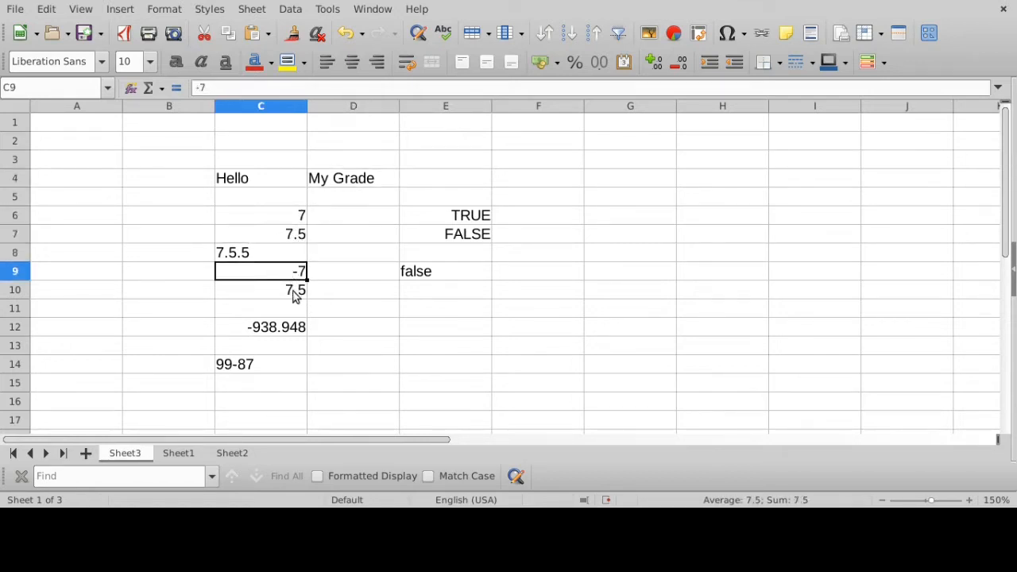
pyautogui.click(294, 291)
pyautogui.click(296, 274)
pyautogui.click(293, 290)
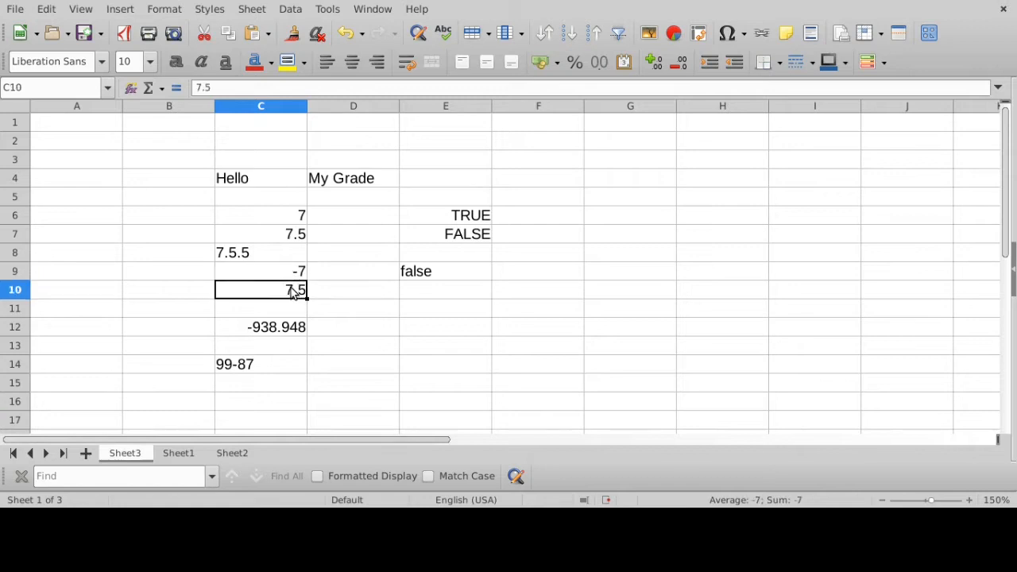
pyautogui.click(270, 343)
pyautogui.click(266, 331)
pyautogui.moveTo(200, 88); pyautogui.dragTo(194, 87)
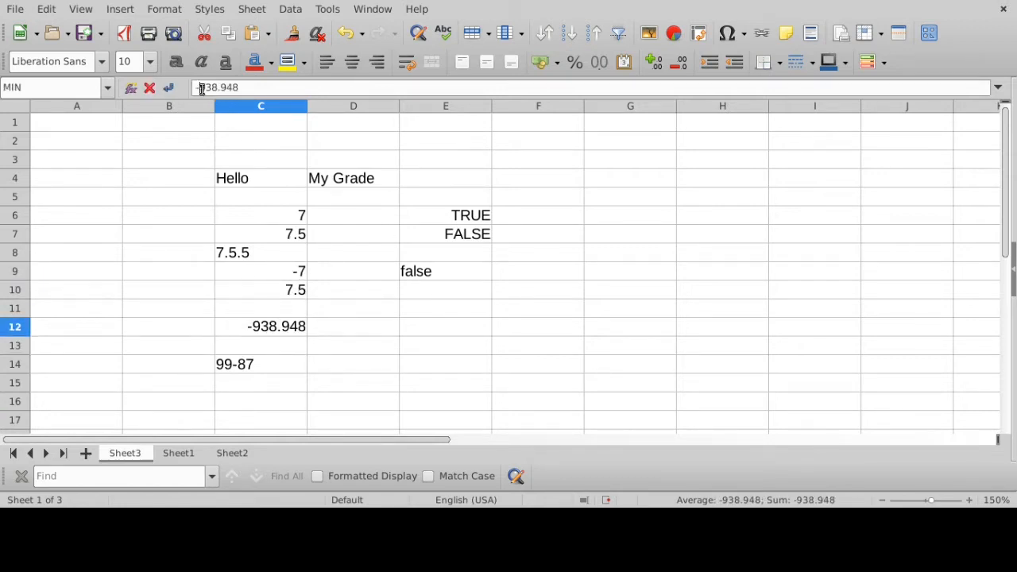
pyautogui.click(270, 327)
# - Examine the two boolean values in cells E6 and E7, alternating between them
pyautogui.click(482, 222)
pyautogui.click(481, 229)
pyautogui.click(477, 223)
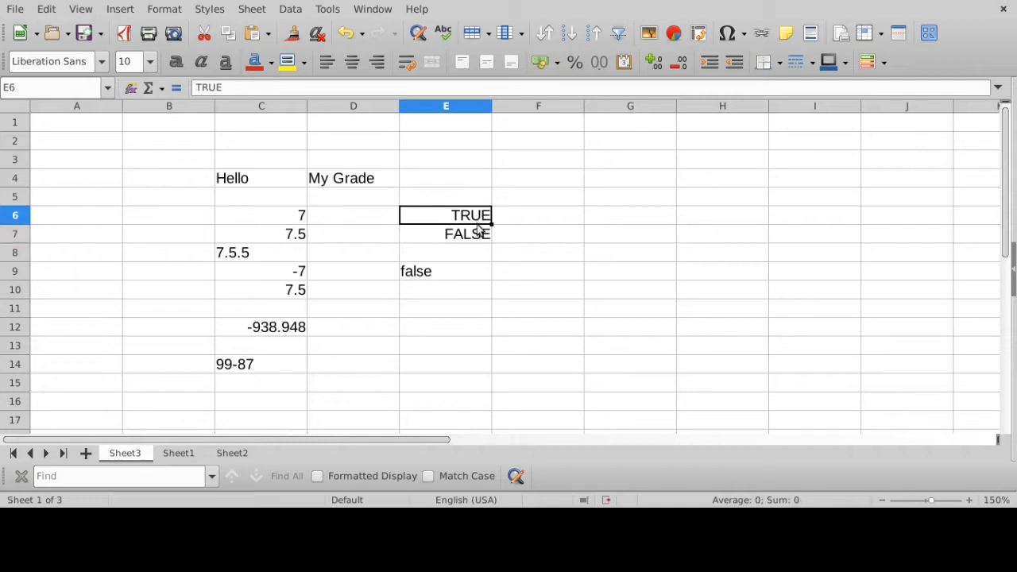
pyautogui.click(478, 228)
pyautogui.click(479, 218)
pyautogui.click(473, 231)
pyautogui.click(477, 219)
pyautogui.click(475, 232)
pyautogui.click(475, 222)
pyautogui.click(472, 230)
# - Enter the formula = 3 + 4 in cell E12
pyautogui.click(434, 330)
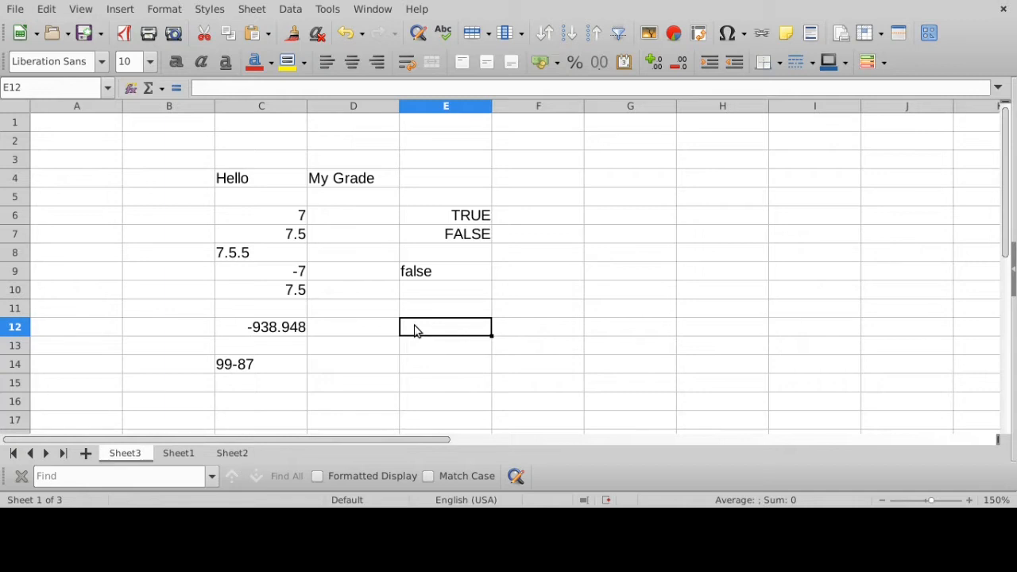
pyautogui.write('=')
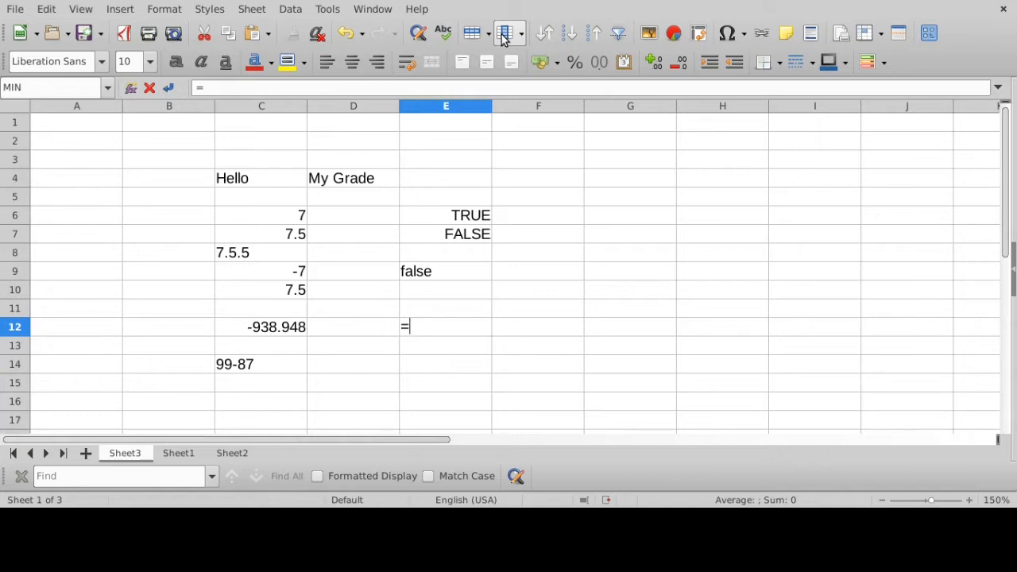
pyautogui.write('3 + 4')
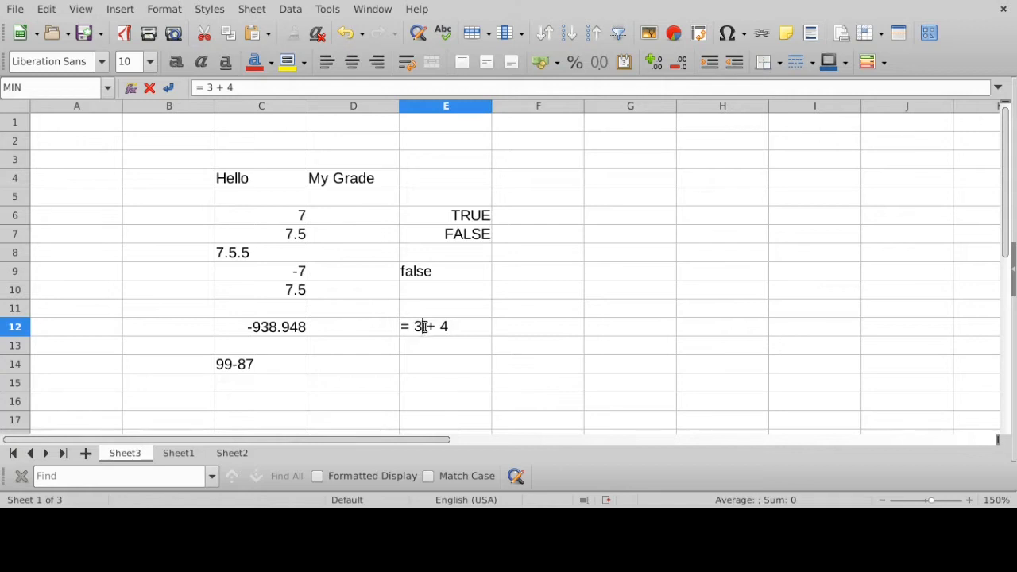
pyautogui.moveTo(435, 327); pyautogui.dragTo(404, 329)
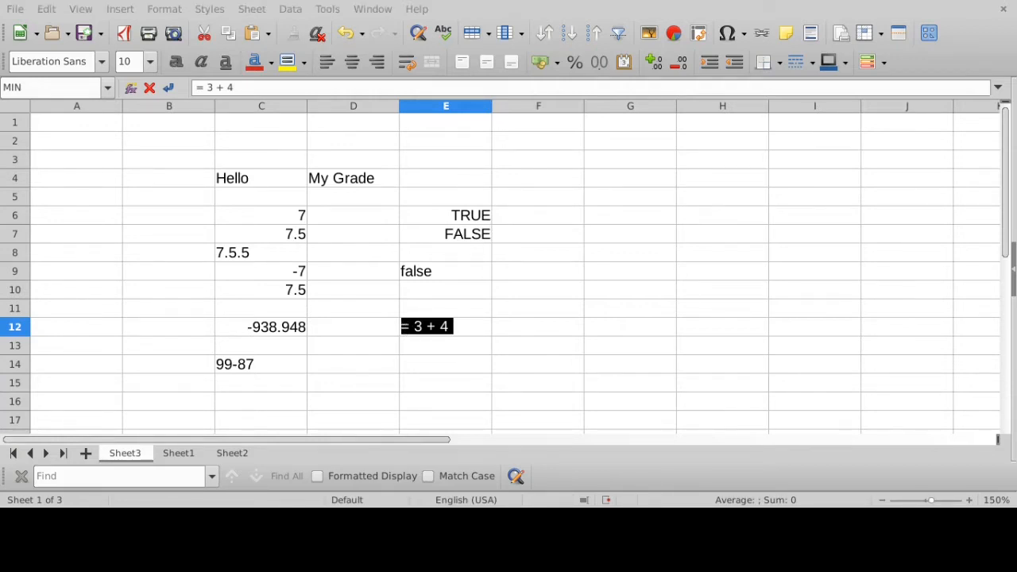
pyautogui.click(467, 326)
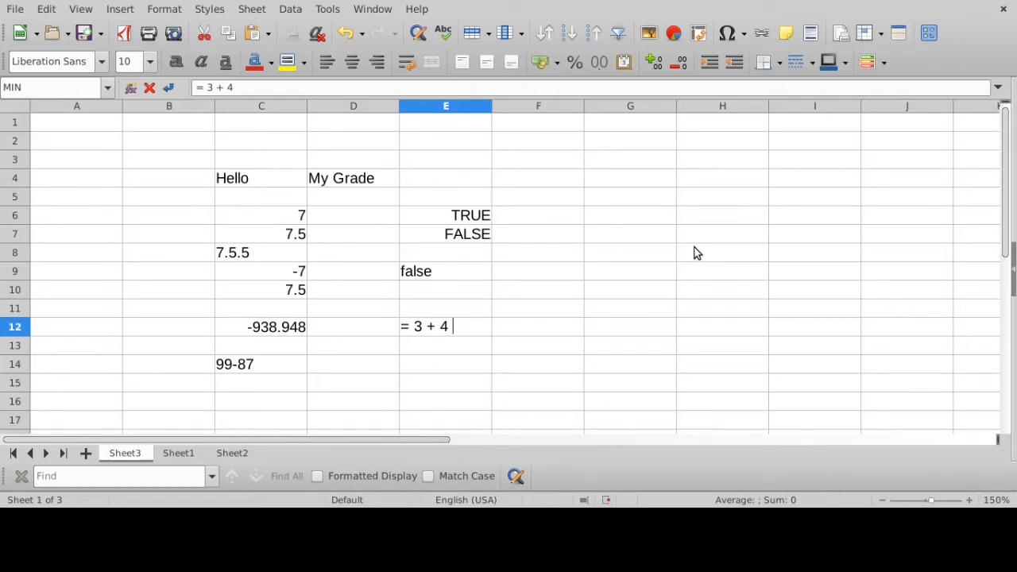
pyautogui.press('Return')
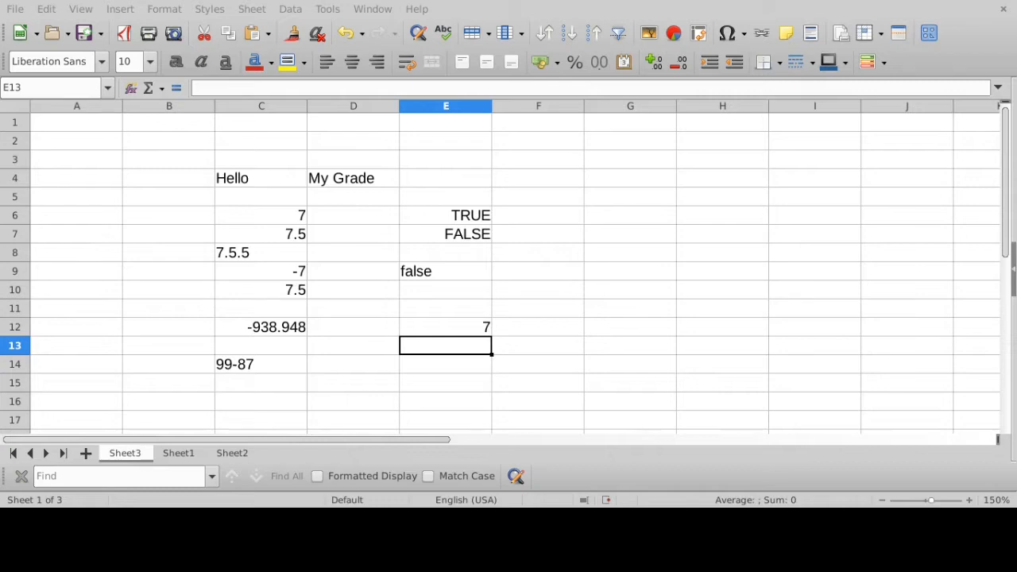
# - Enter the plain number 7 in cell E13, below the formula cell, and select it to check its contents
pyautogui.click(284, 216)
pyautogui.click(477, 352)
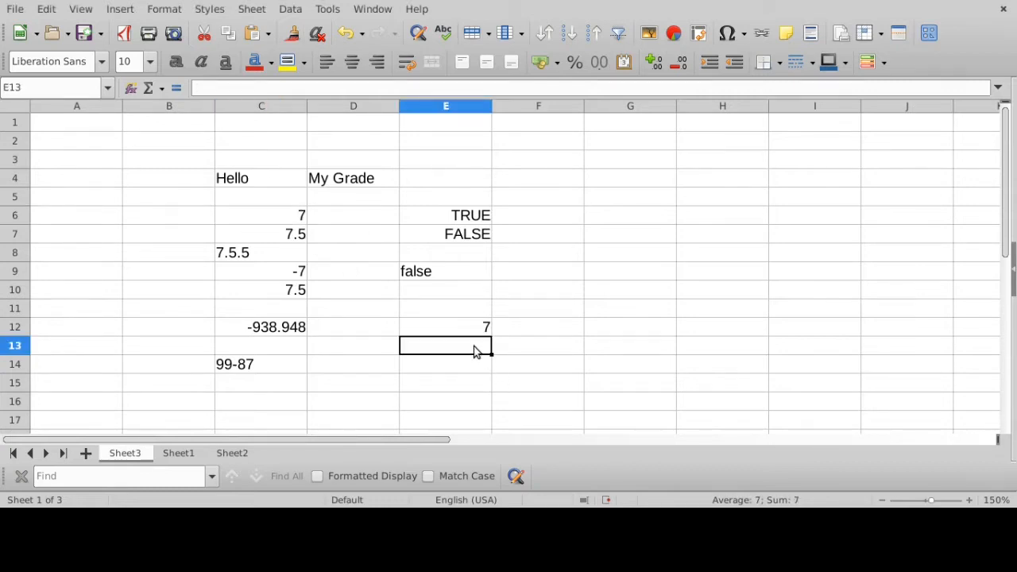
pyautogui.write('7')
pyautogui.press('Return')
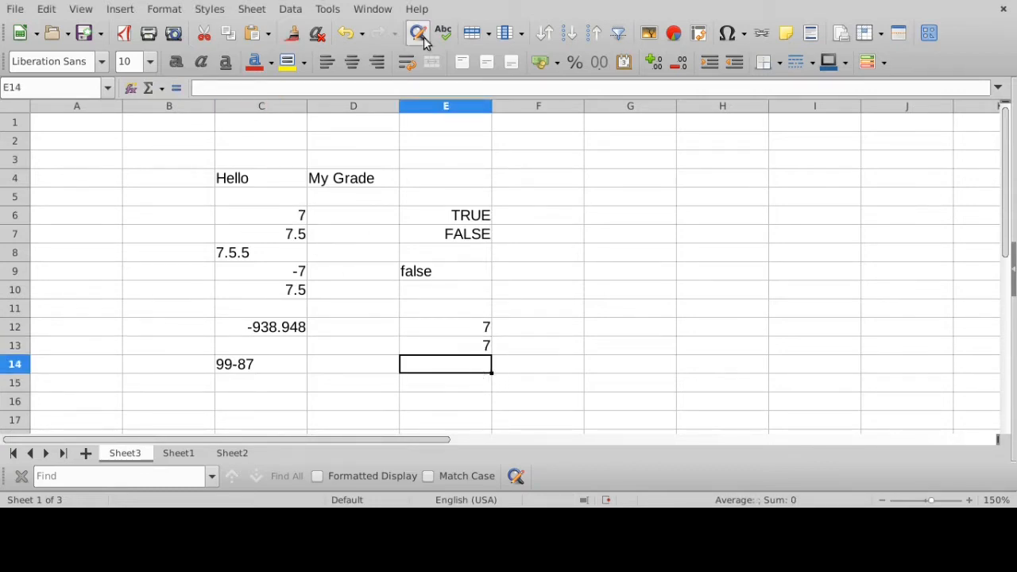
pyautogui.click(474, 353)
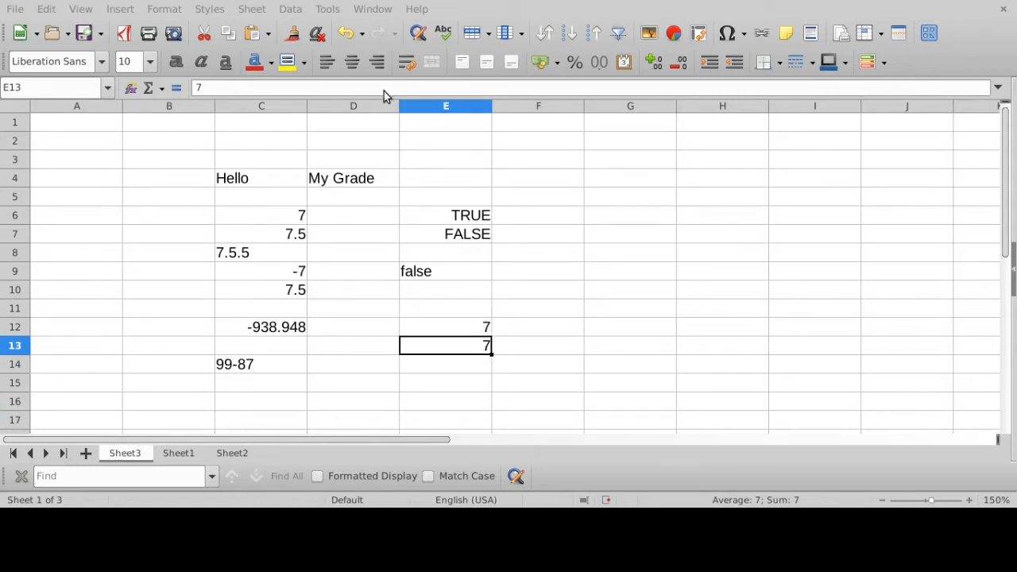
# - Inspect the formula behind the value in cell E12 and compare it with the plain number in cell E13
pyautogui.click(471, 331)
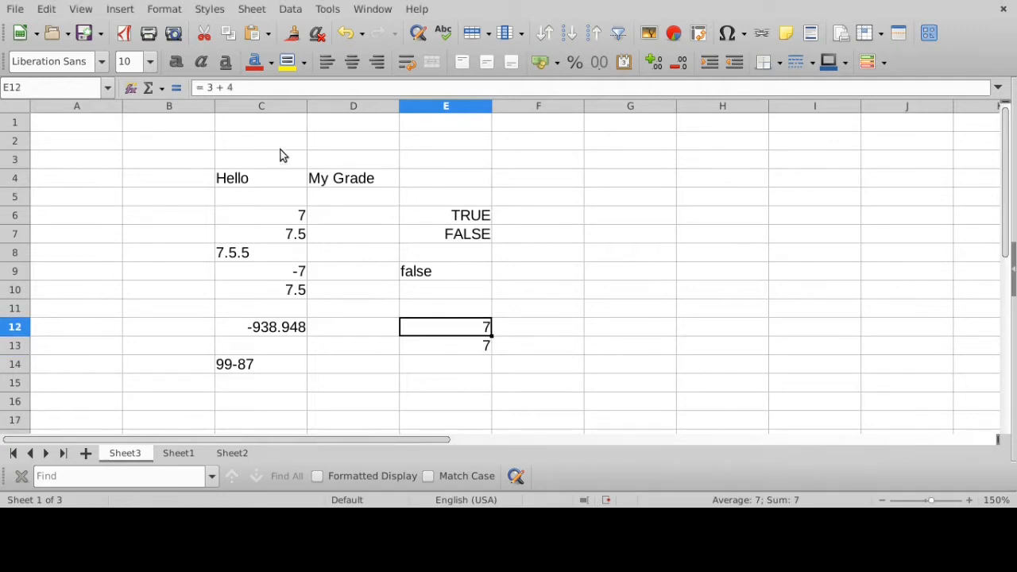
pyautogui.moveTo(238, 87); pyautogui.dragTo(194, 88)
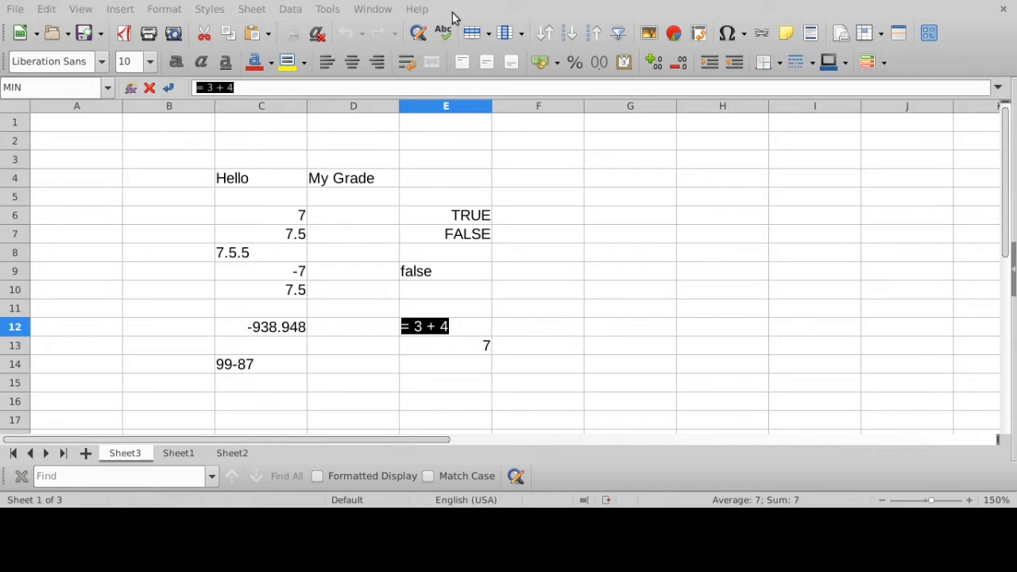
pyautogui.click(257, 87)
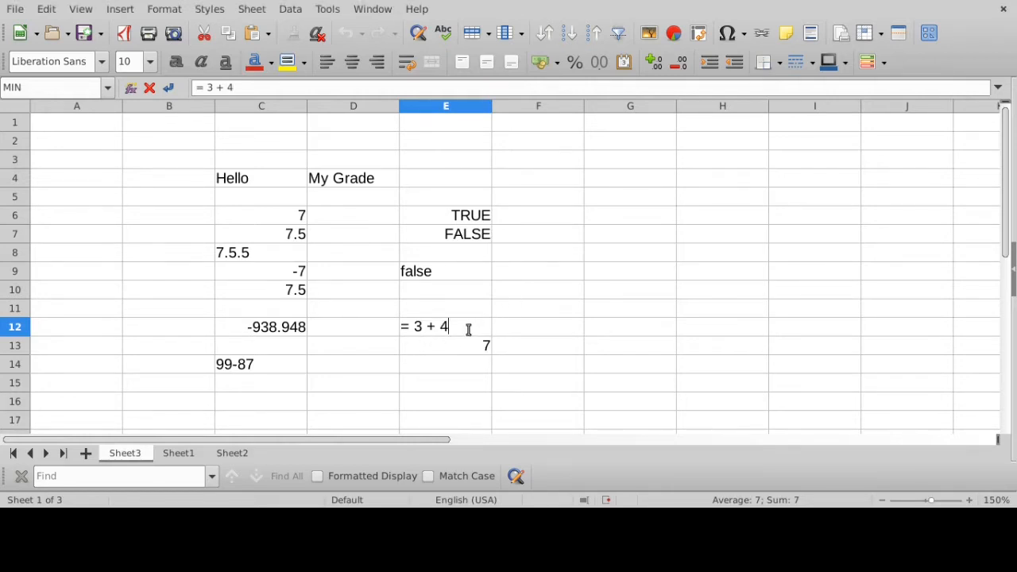
pyautogui.press('Return')
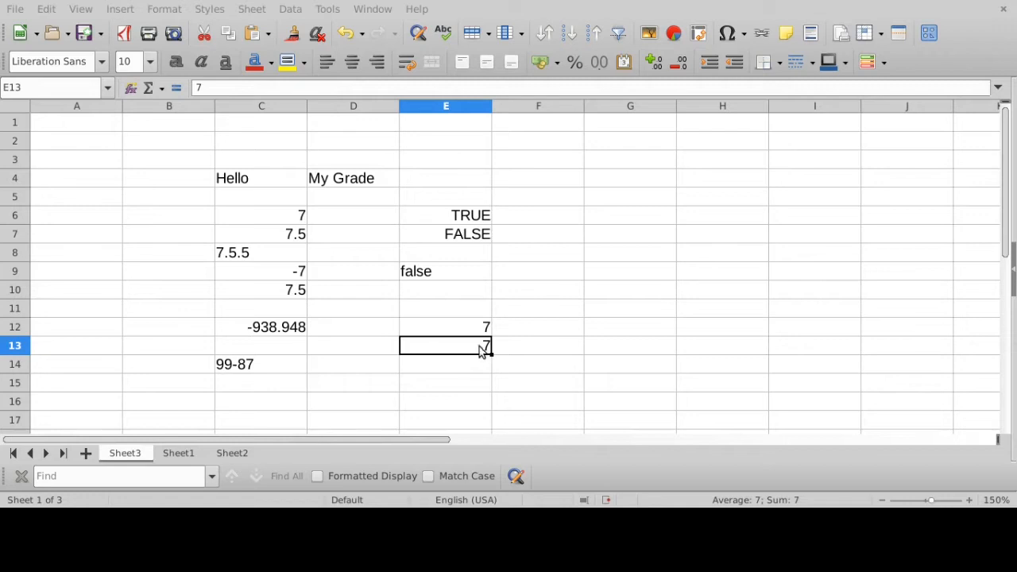
pyautogui.click(443, 329)
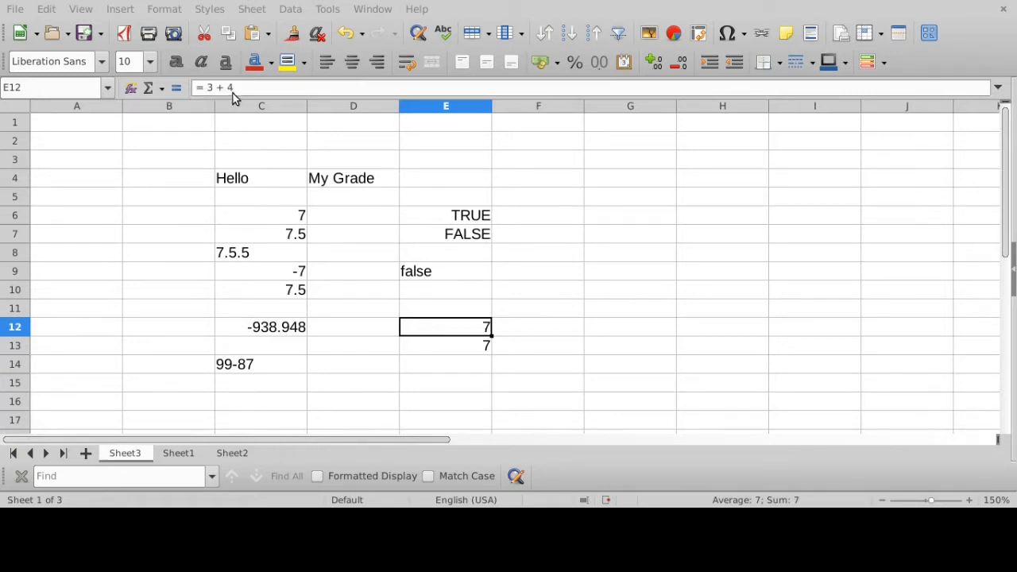
# - Compare the plain number in cell E13 with the formula = 3 + 4 behind cell E12, highlighting the formula's text
pyautogui.click(474, 347)
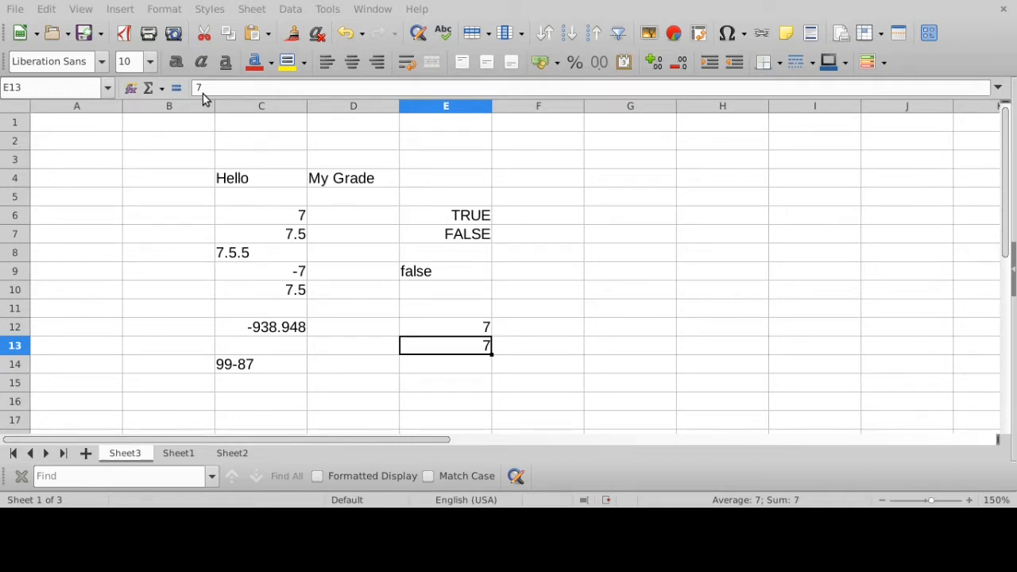
pyautogui.moveTo(132, 150); pyautogui.dragTo(542, 390)
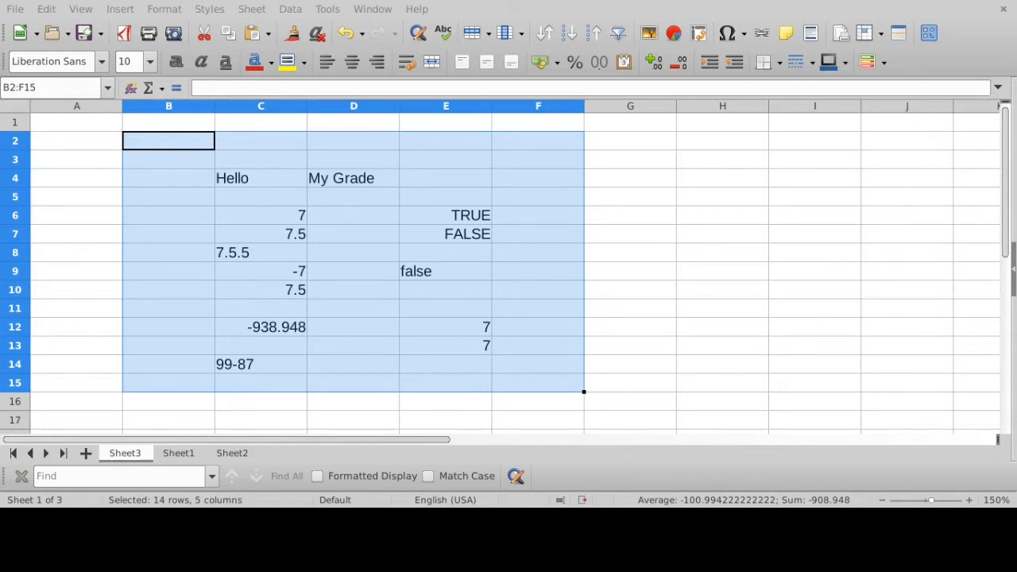
pyautogui.click(472, 335)
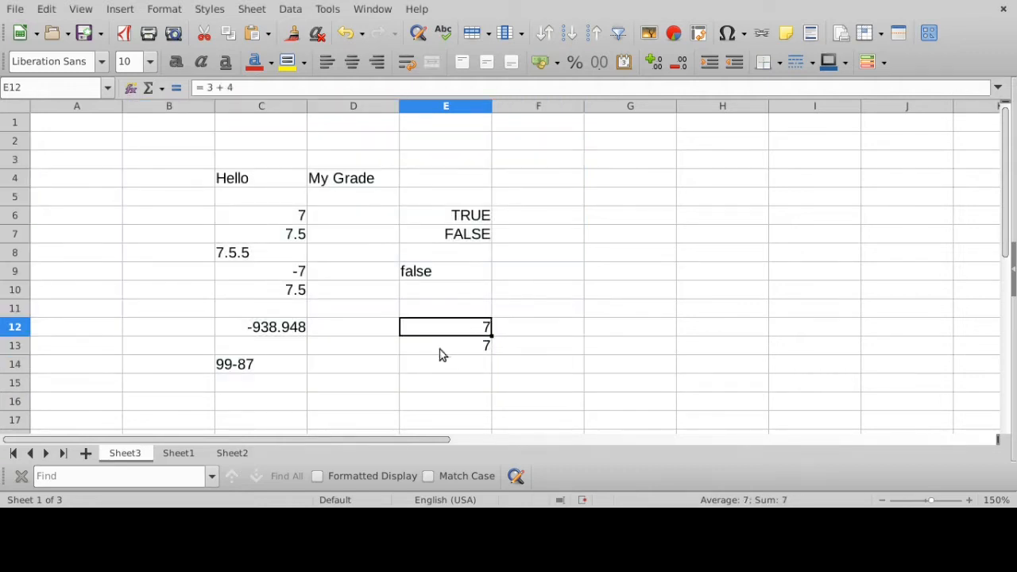
pyautogui.click(236, 90)
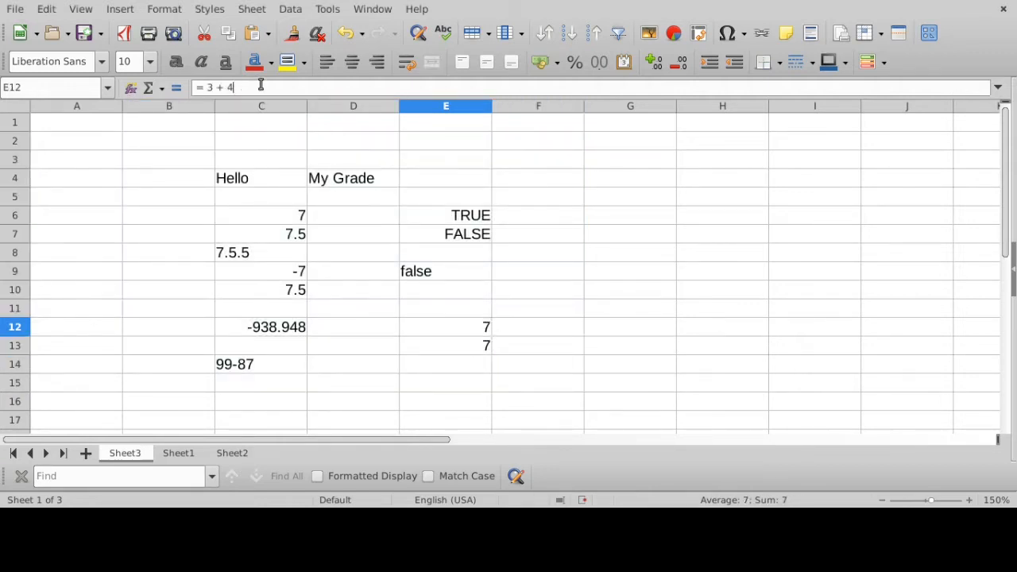
pyautogui.moveTo(237, 89); pyautogui.dragTo(188, 90)
pyautogui.click(234, 88)
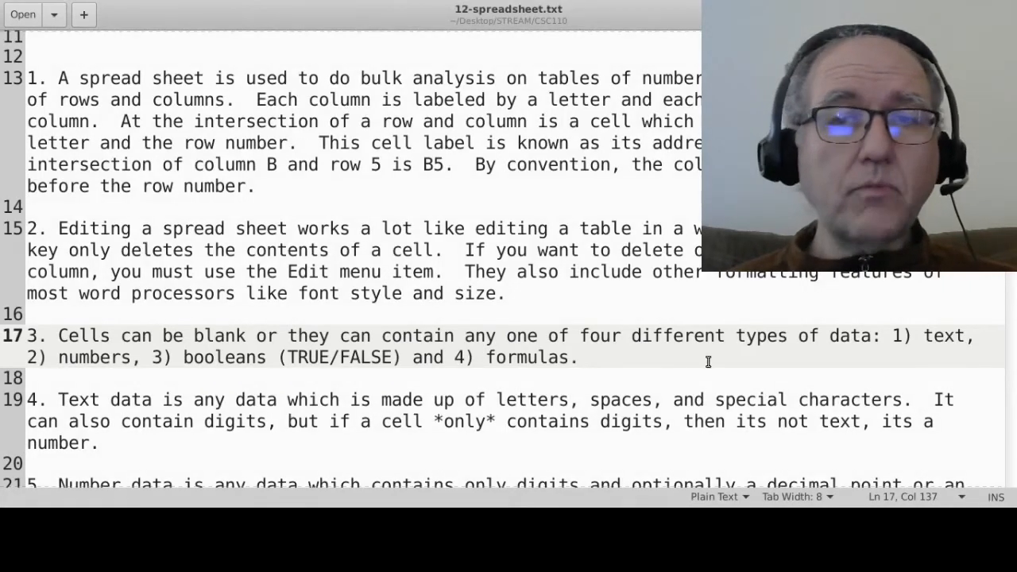
# - Switch to the 12-spreadsheet.txt notes and review notes 4 to 7 on text, number, boolean and formula data, highlighting each one
pyautogui.moveTo(912, 336); pyautogui.dragTo(967, 337)
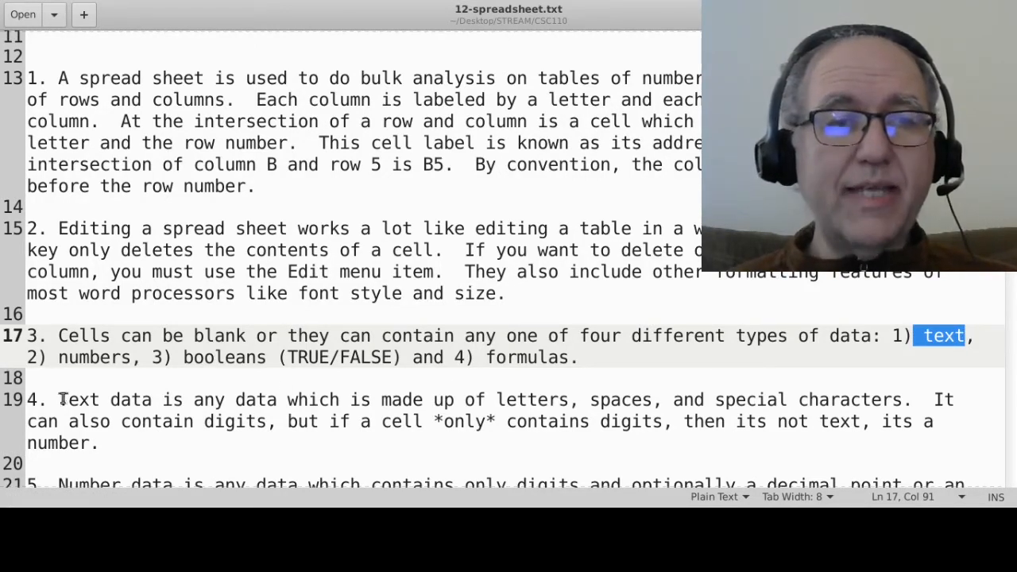
pyautogui.moveTo(51, 399); pyautogui.dragTo(116, 442)
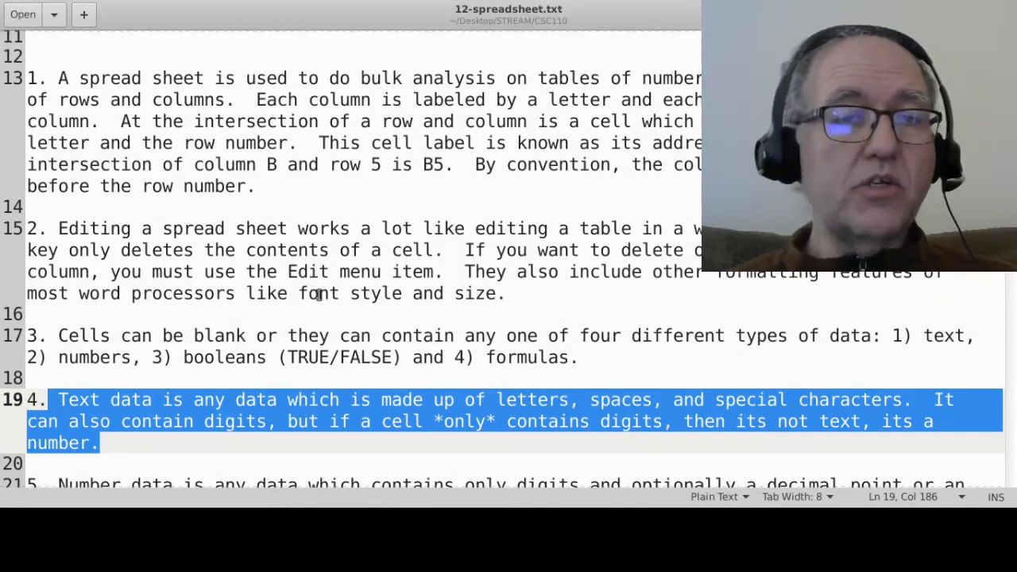
pyautogui.scroll(-2, 320, 294)
pyautogui.moveTo(58, 378); pyautogui.dragTo(251, 404)
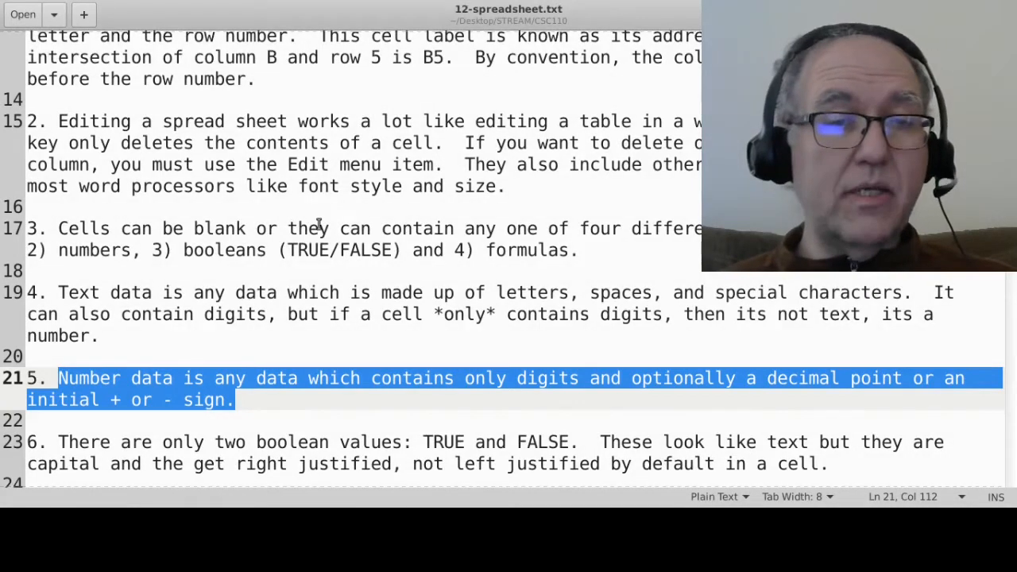
pyautogui.scroll(-1, 317, 225)
pyautogui.moveTo(57, 387); pyautogui.dragTo(872, 403)
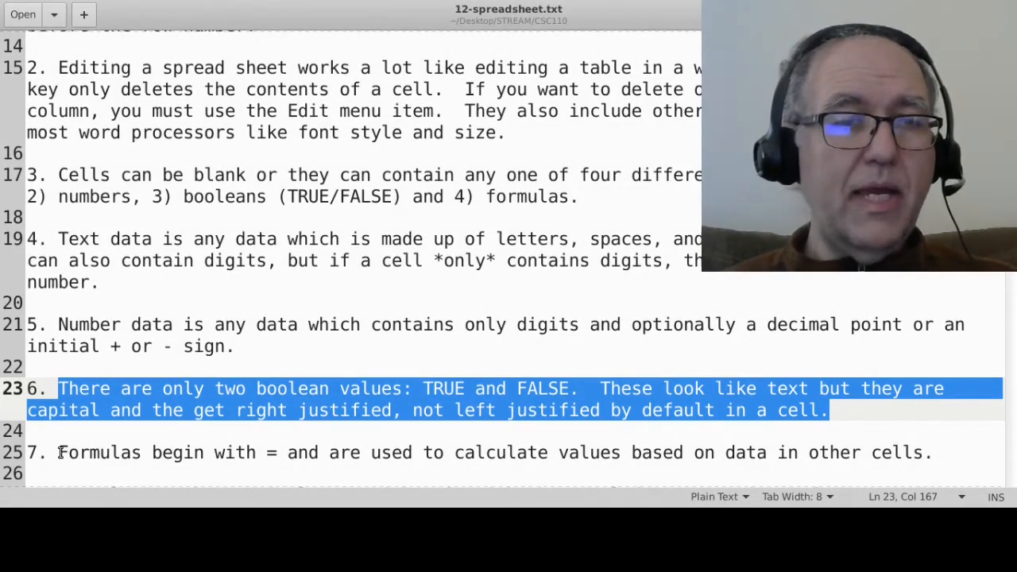
pyautogui.moveTo(60, 452); pyautogui.dragTo(990, 451)
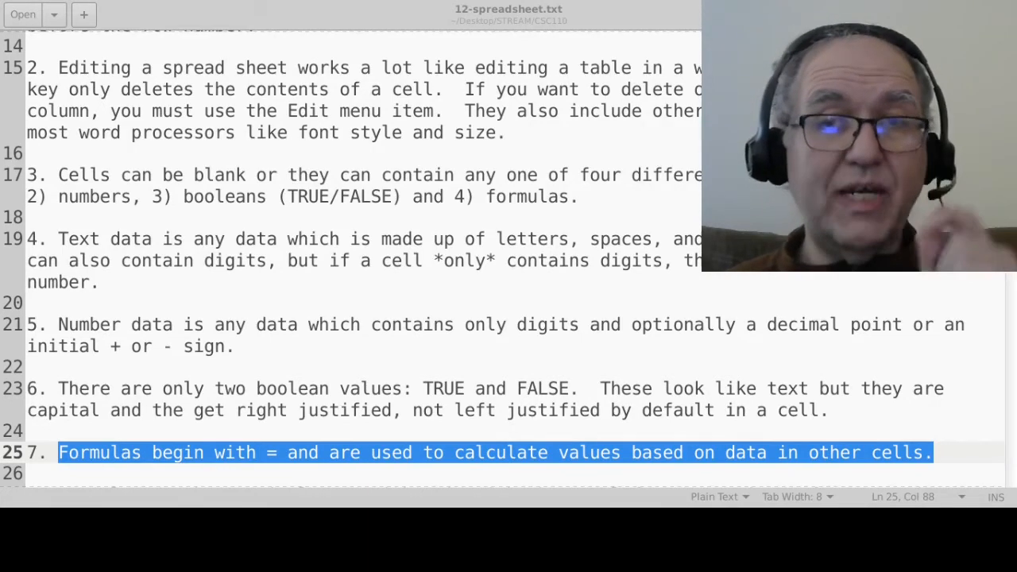
# - Review note 8 on arithmetic formulas, highlighting the whole paragraph and its + and - operators
pyautogui.scroll(-2, 395, 154)
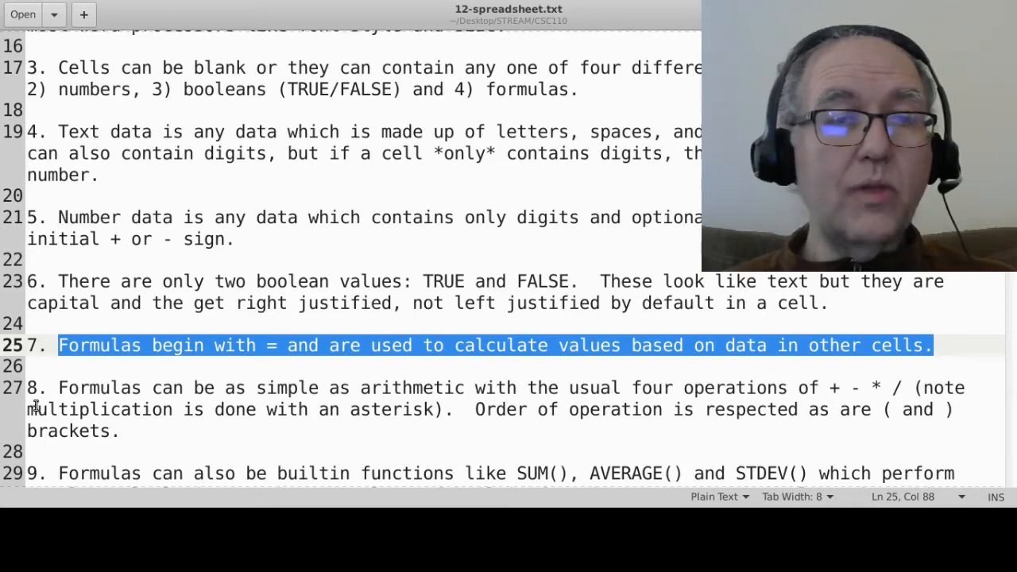
pyautogui.moveTo(58, 389); pyautogui.dragTo(125, 432)
pyautogui.hotkey('alt', 'Tab')
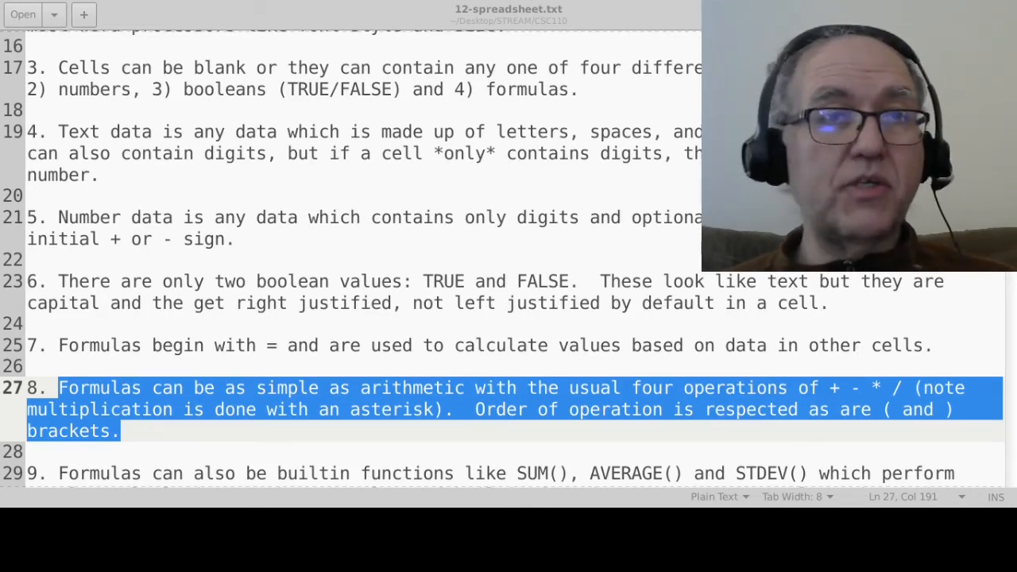
pyautogui.click(277, 26)
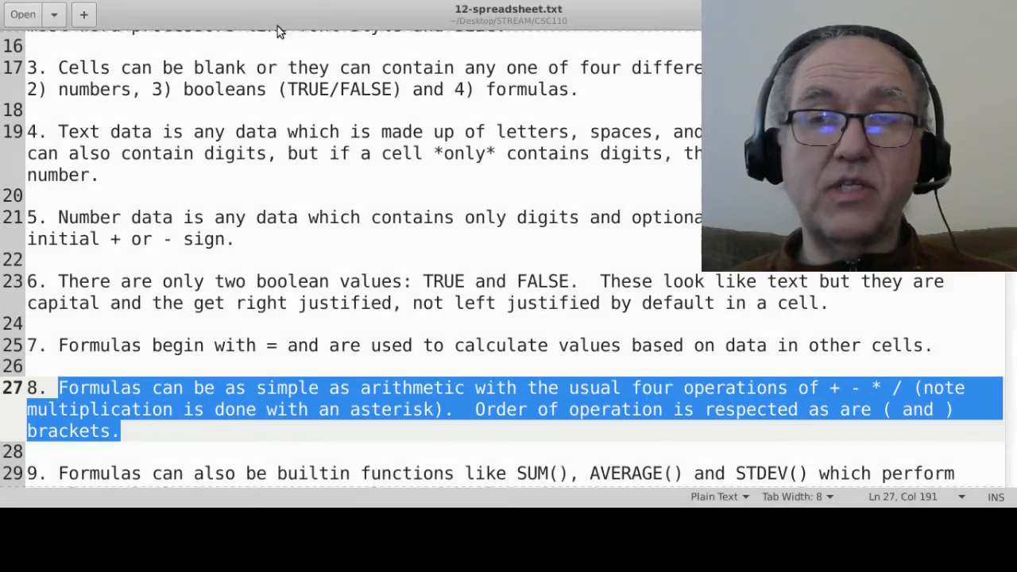
pyautogui.click(879, 391)
pyautogui.moveTo(820, 390); pyautogui.dragTo(850, 390)
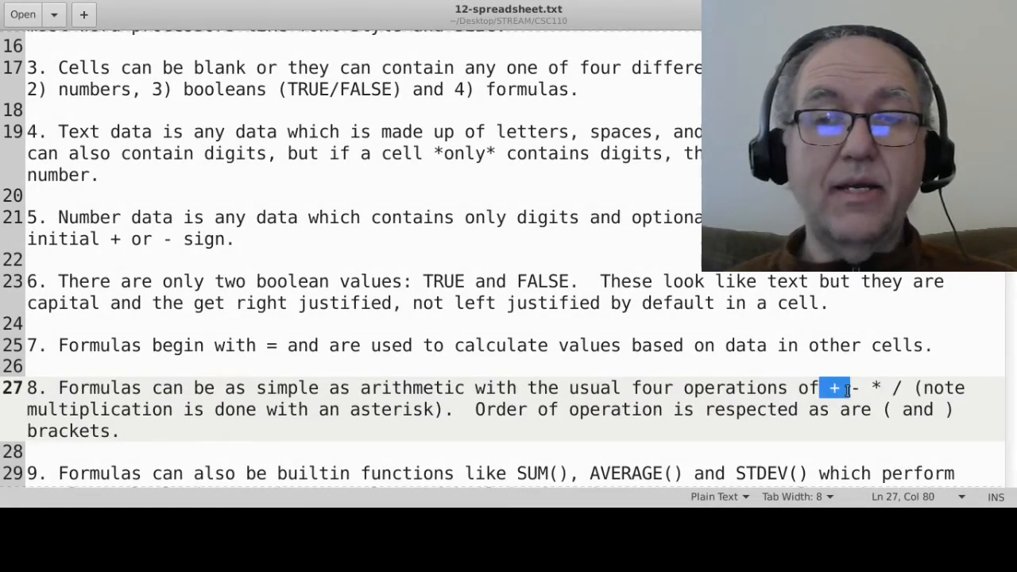
pyautogui.hotkey('alt', 'Tab')
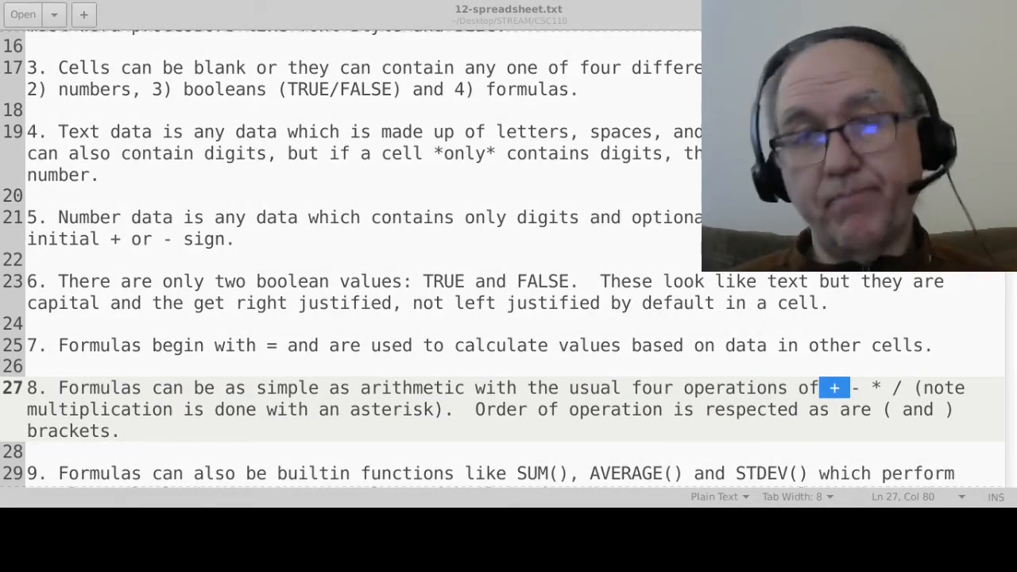
pyautogui.hotkey('alt', 'Tab')
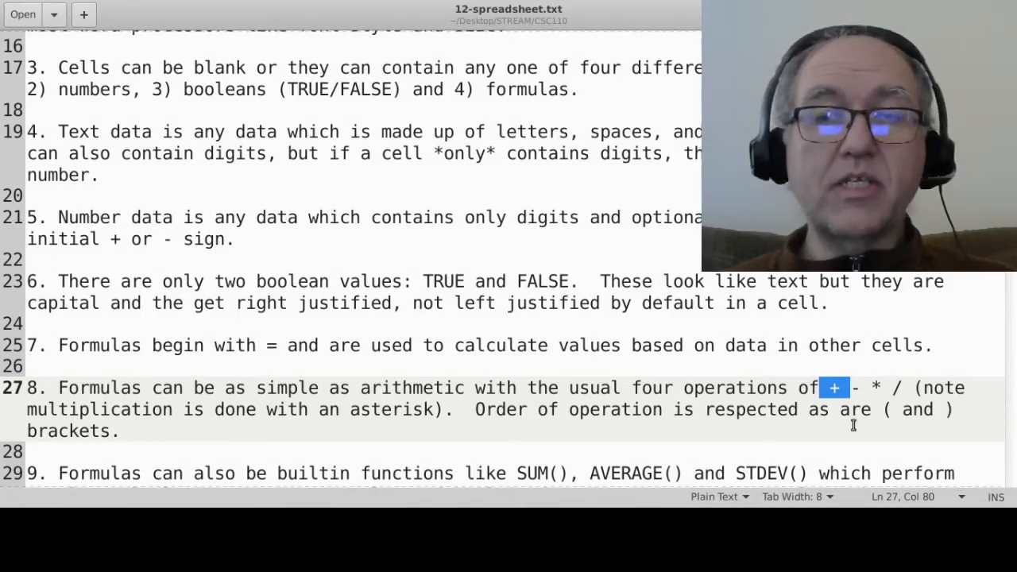
pyautogui.click(848, 389)
pyautogui.moveTo(848, 389); pyautogui.dragTo(860, 389)
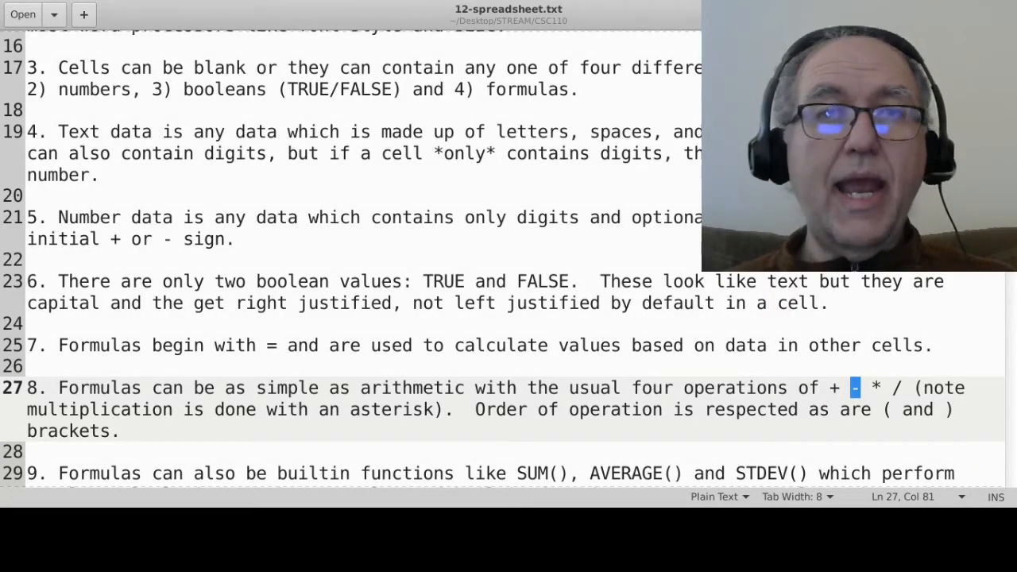
pyautogui.hotkey('alt', 'Tab')
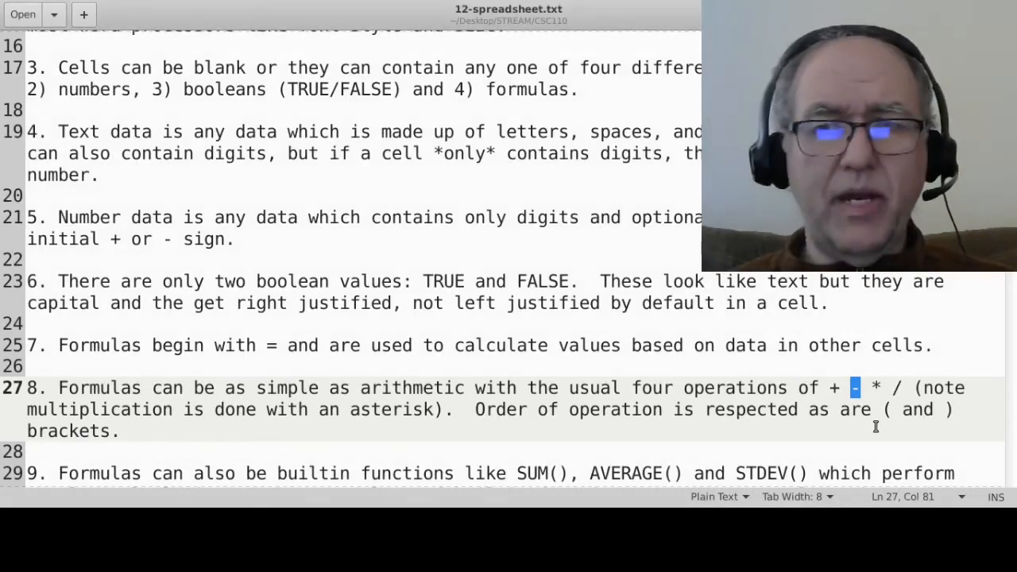
# - Highlight the * and / operators and the brackets mentioned in note 8
pyautogui.moveTo(872, 388); pyautogui.dragTo(881, 388)
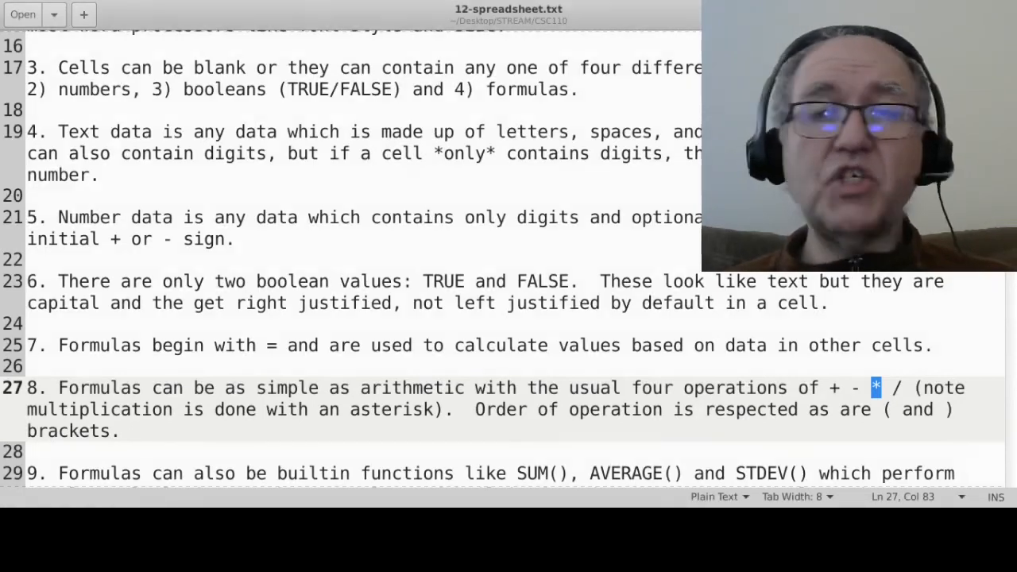
pyautogui.moveTo(893, 387); pyautogui.dragTo(901, 387)
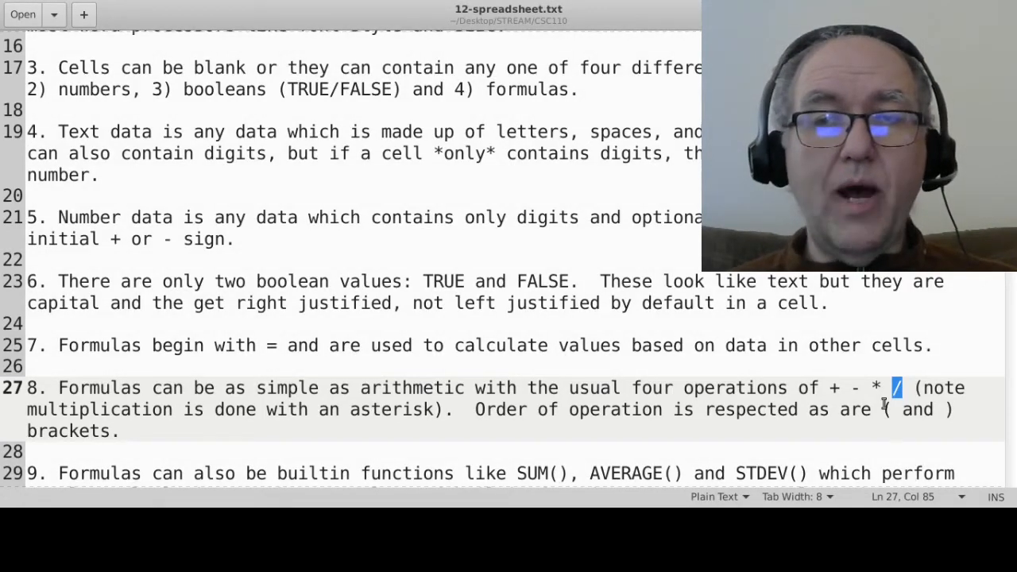
pyautogui.moveTo(883, 409); pyautogui.dragTo(974, 410)
pyautogui.click(974, 410)
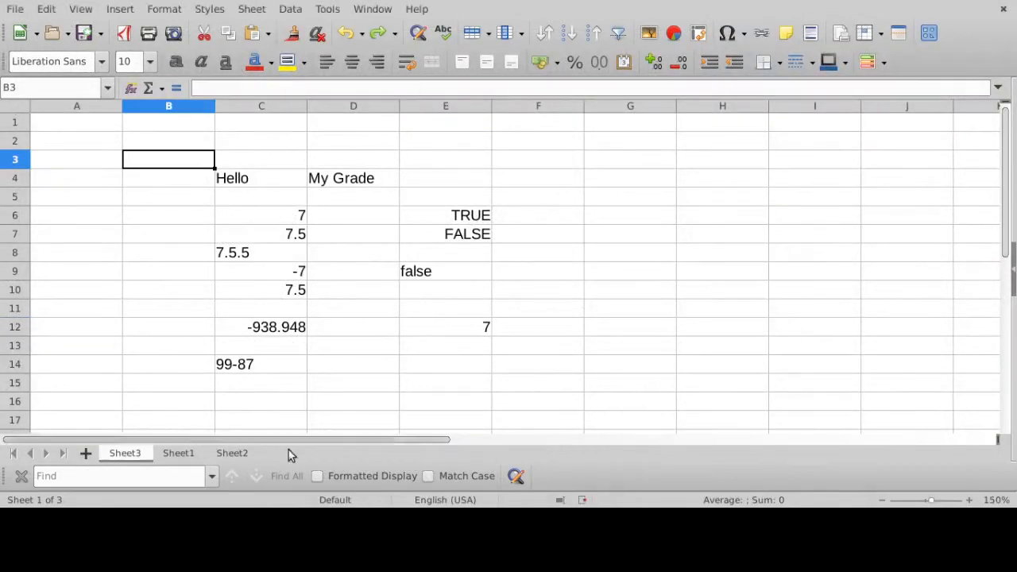
# - Switch back to LibreOffice Calc, look through the other sheets, and return to the practice sheet Sheet3 to delete it
pyautogui.click(177, 454)
pyautogui.click(218, 454)
pyautogui.click(183, 455)
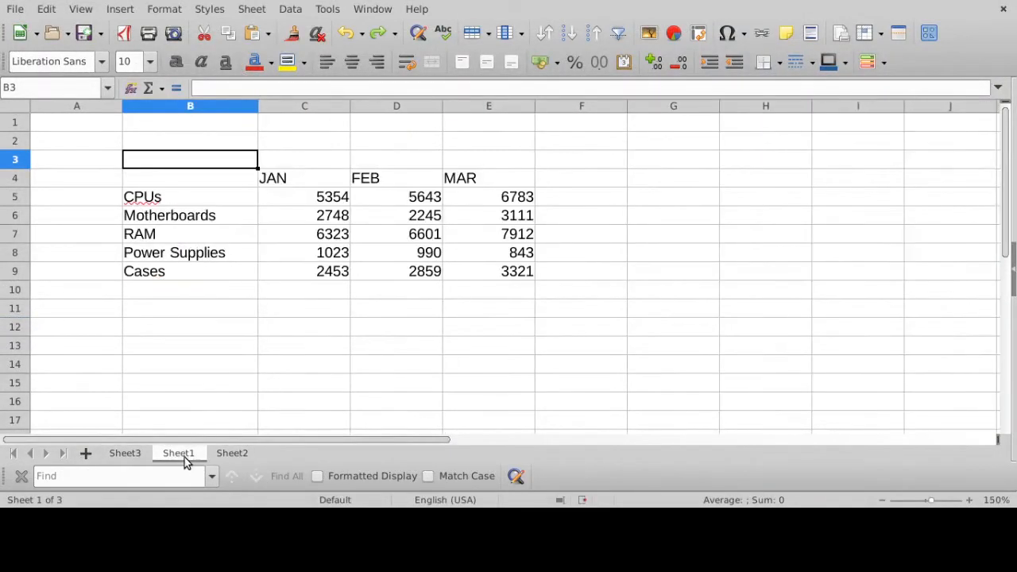
pyautogui.click(125, 454)
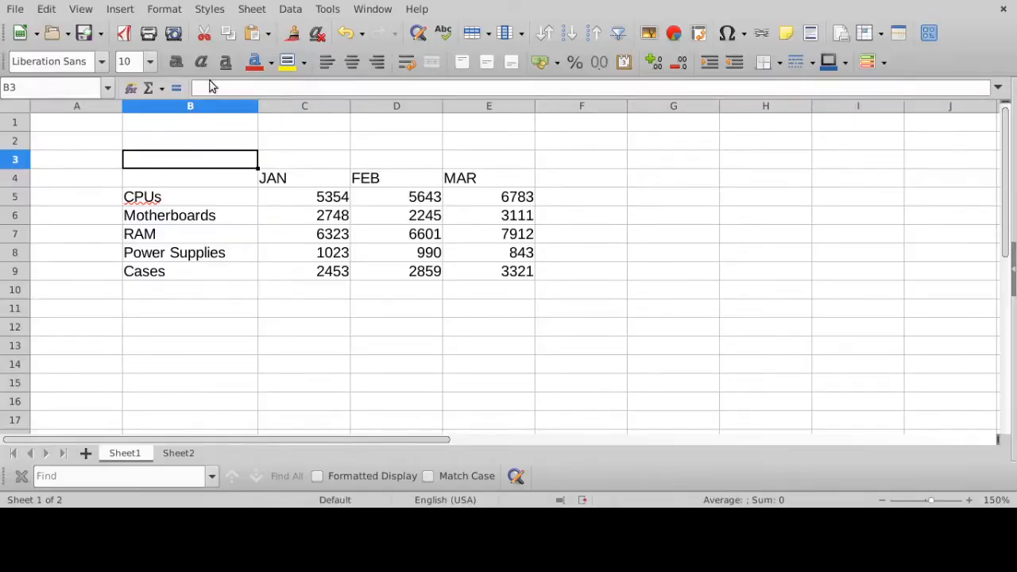
# - Add a new blank sheet after Sheet2, check the existing sheets, and return to the new one
pyautogui.click(86, 454)
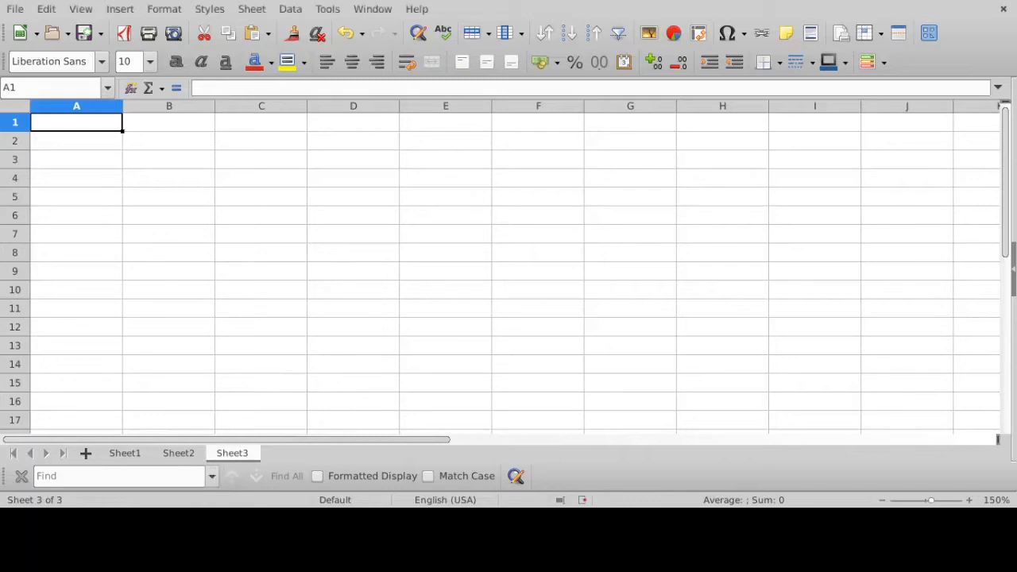
pyautogui.click(168, 454)
pyautogui.click(128, 454)
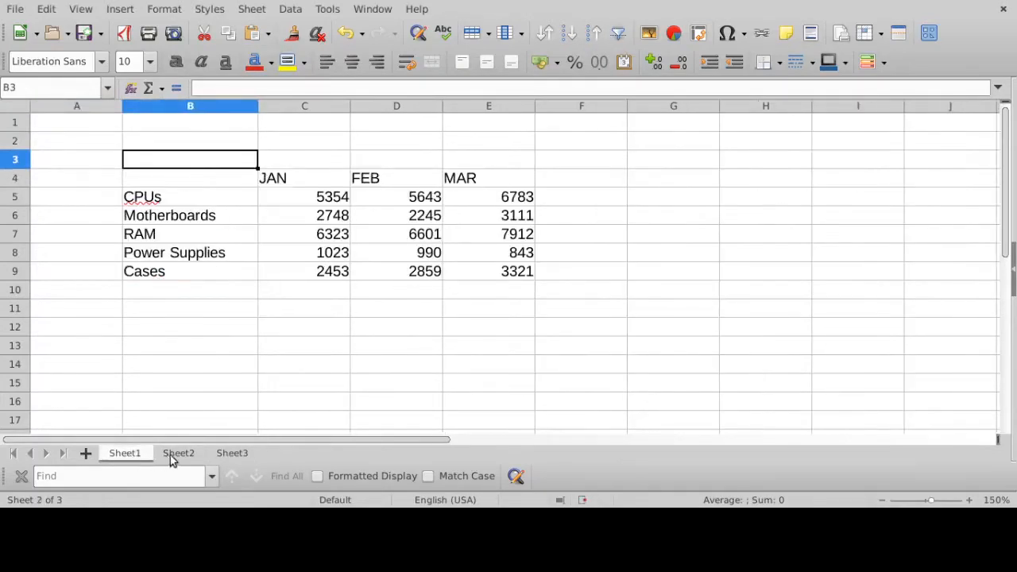
pyautogui.click(175, 454)
pyautogui.click(229, 454)
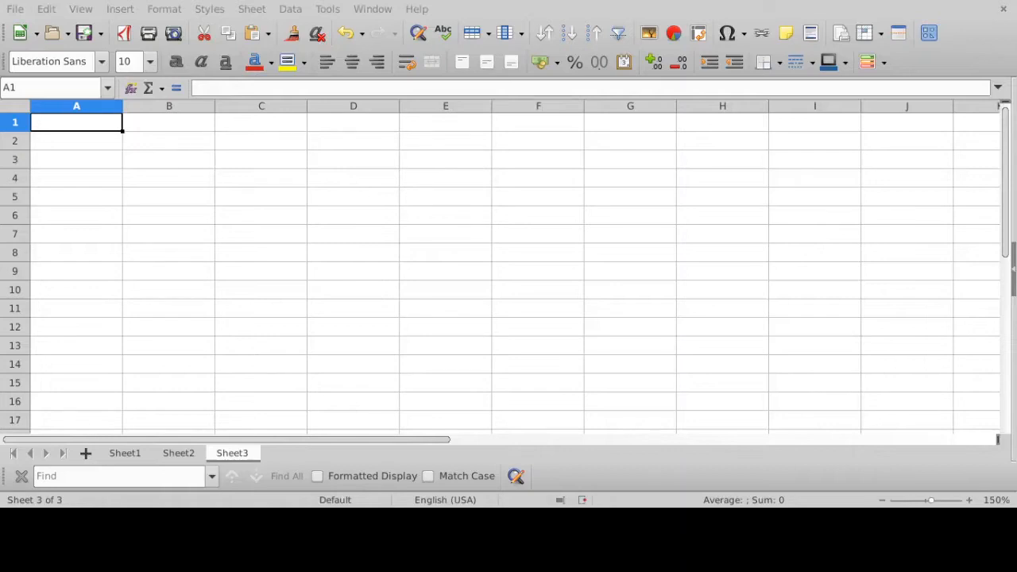
# - Enter the formula = 3 + 4 - 2 in cell C5 of the new sheet and select the cell to check it
pyautogui.click(289, 204)
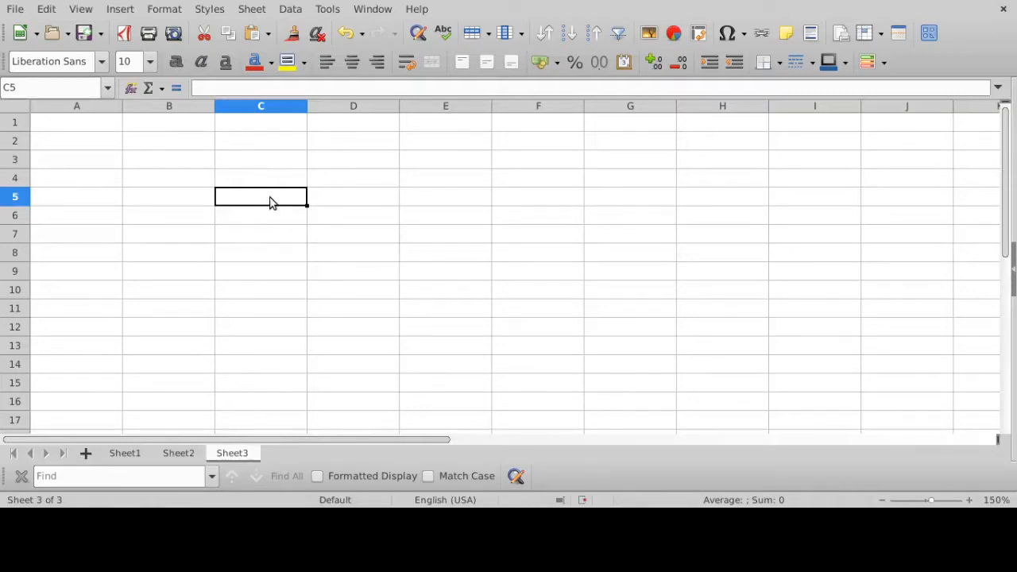
pyautogui.write('=')
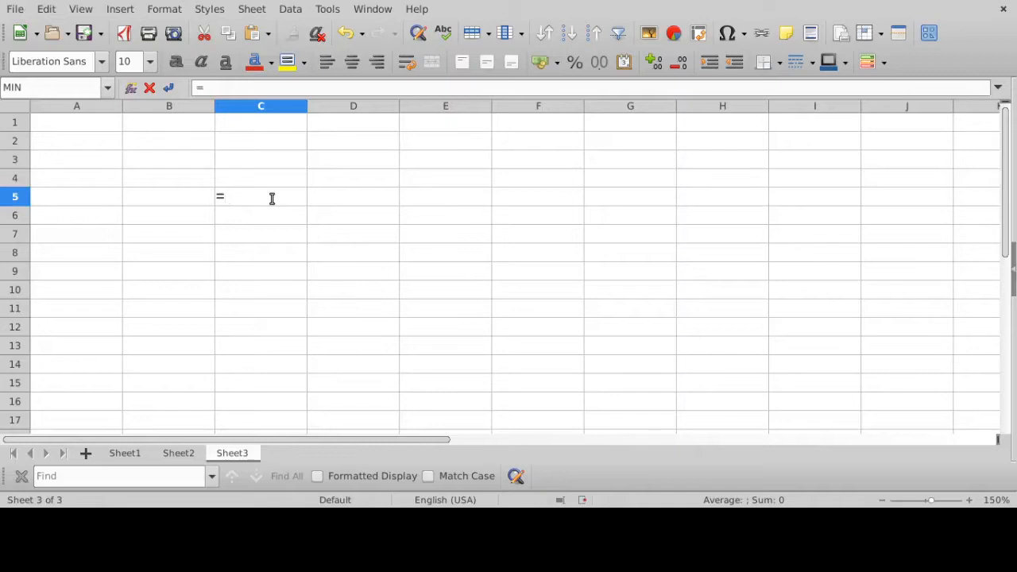
pyautogui.write('3 + 4 - 2')
pyautogui.press('Return')
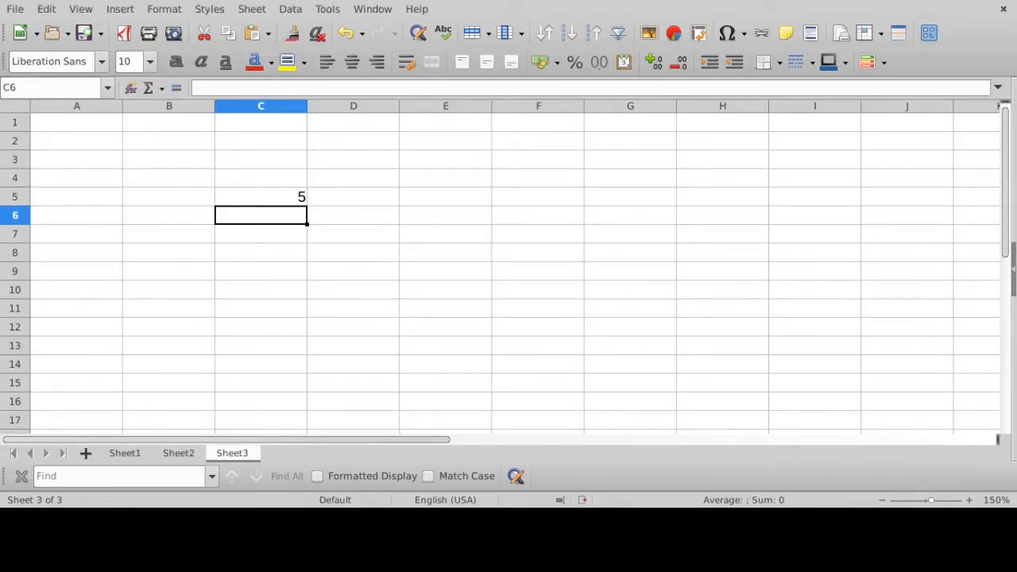
pyautogui.click(284, 202)
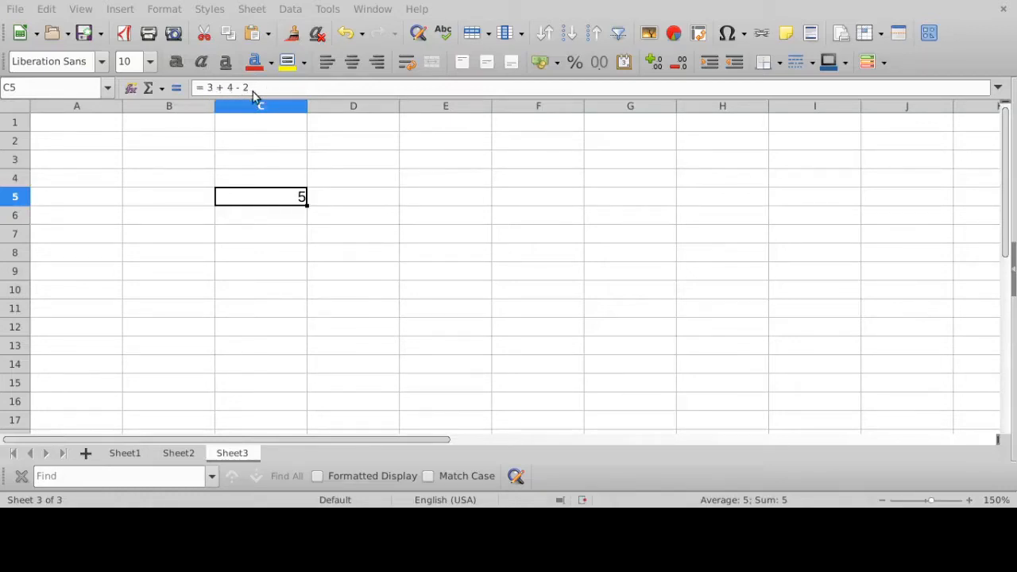
# - Enter the formula = 3 + 4 * 2 in cell C6 and select the cell to check it
pyautogui.click(278, 219)
pyautogui.write('= 3 +')
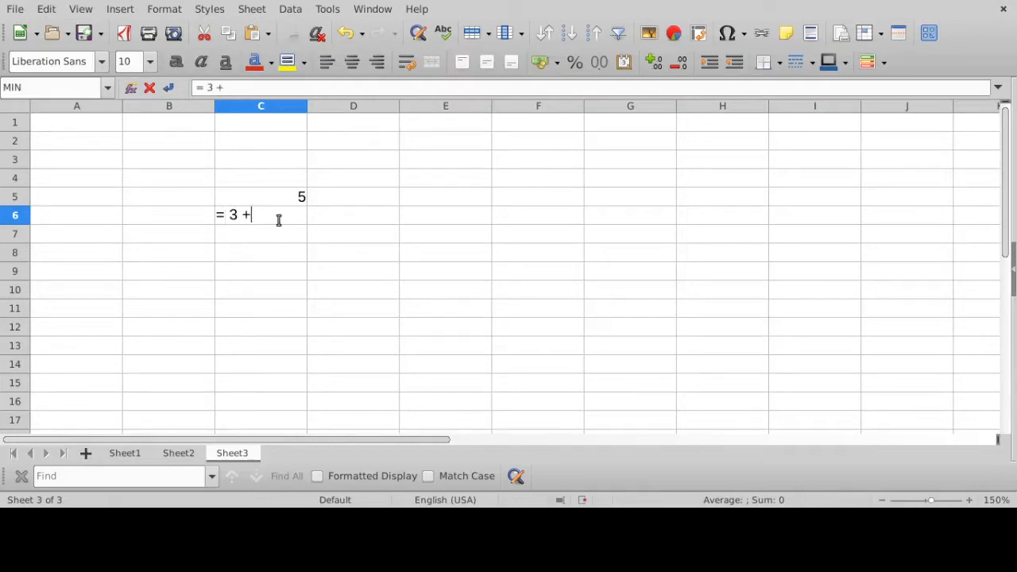
pyautogui.write(' 4 * 2')
pyautogui.press('Return')
pyautogui.click(284, 216)
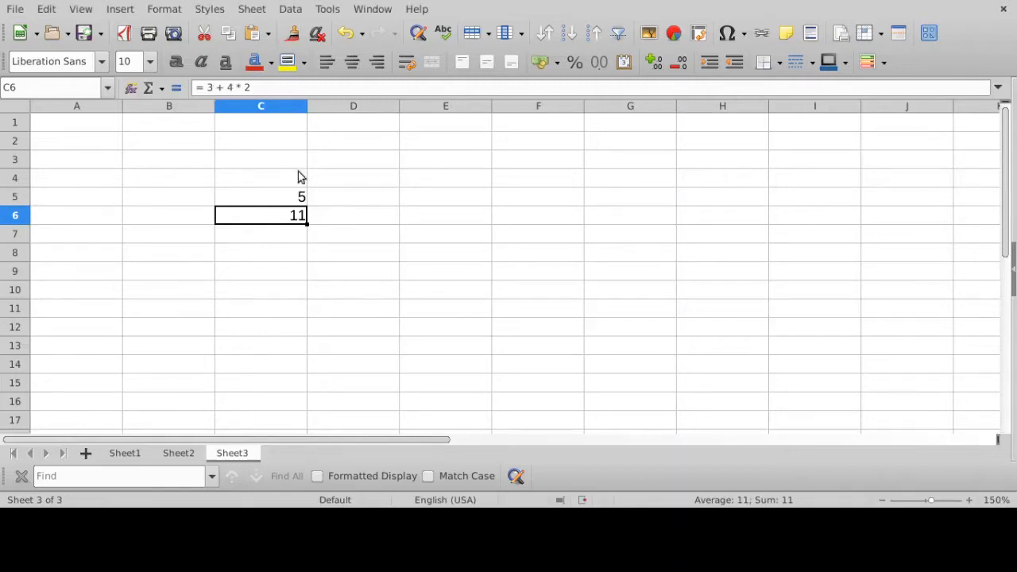
# - Enter the bracketed formula = ( 3 + 4 ) * 2 in cell C7
pyautogui.click(287, 233)
pyautogui.write('=')
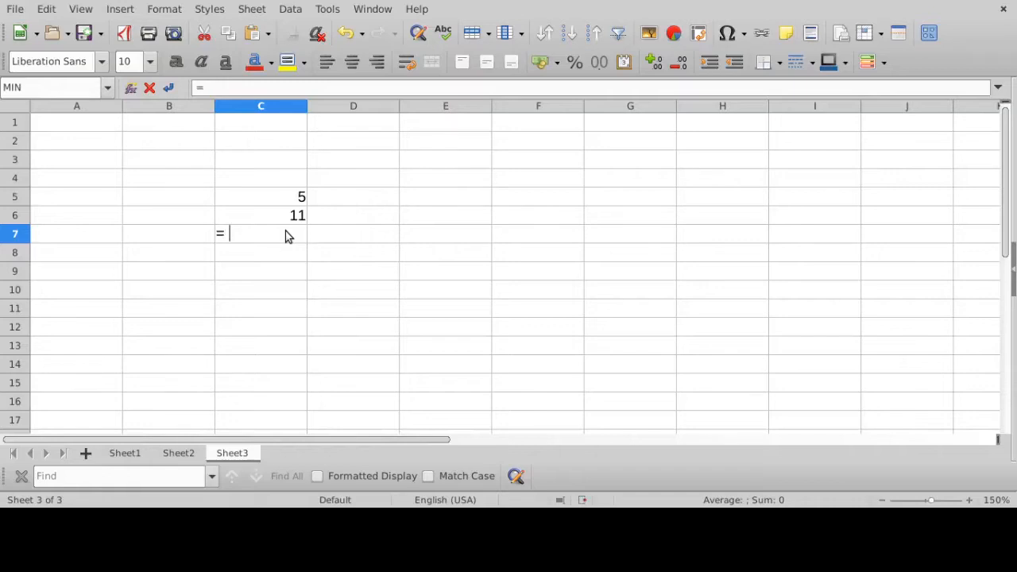
pyautogui.write(' ( 3 + 4 ) * 2')
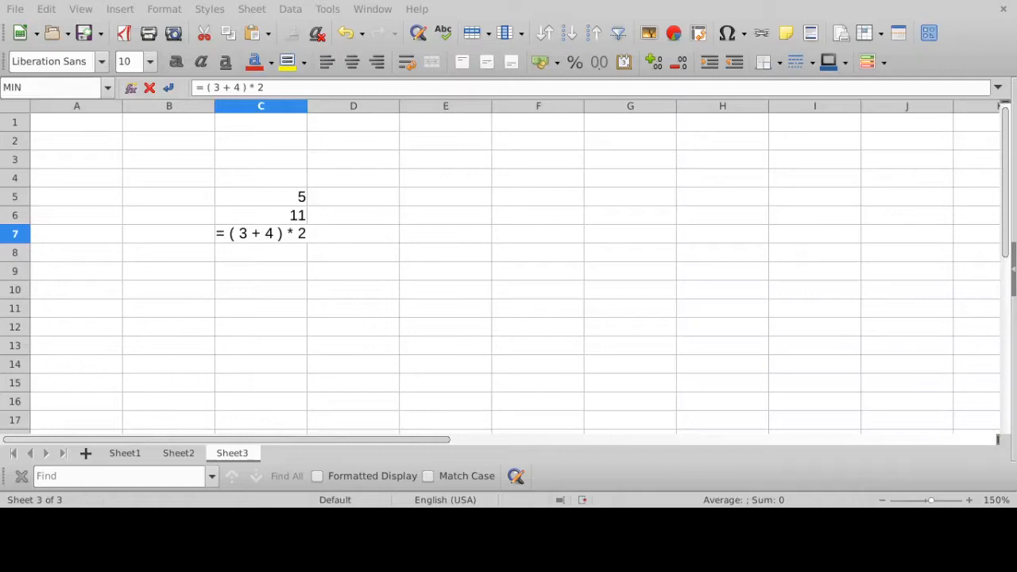
pyautogui.press('Return')
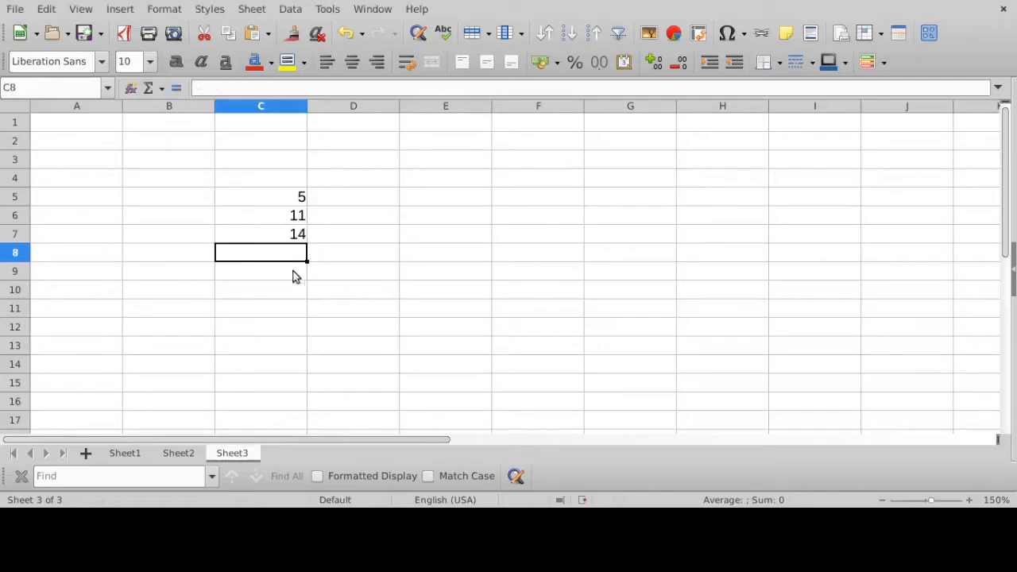
# - Review the bracketed formula in cell C7 in edit mode, leaving it as entered
pyautogui.click(291, 237)
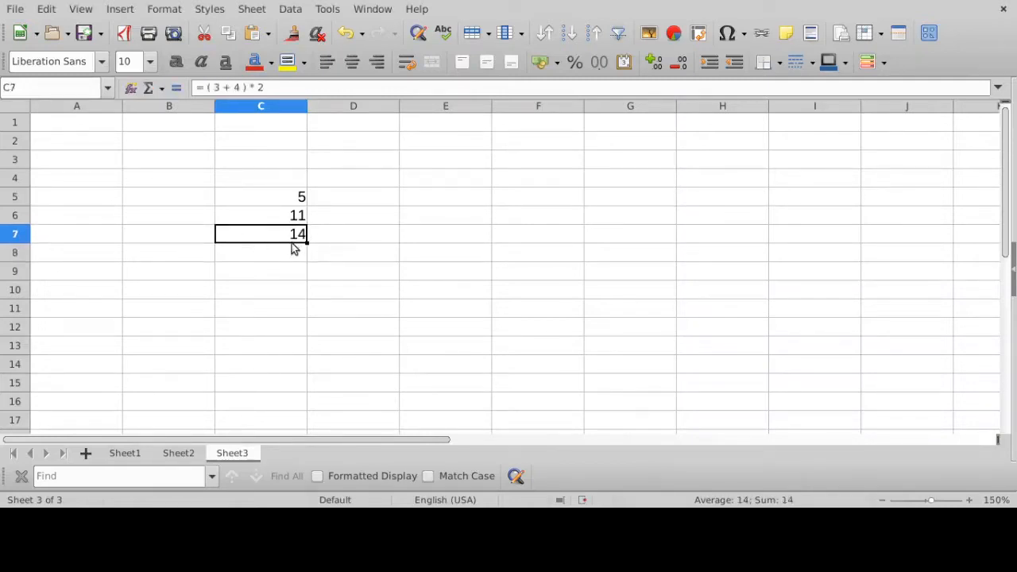
pyautogui.click(271, 87)
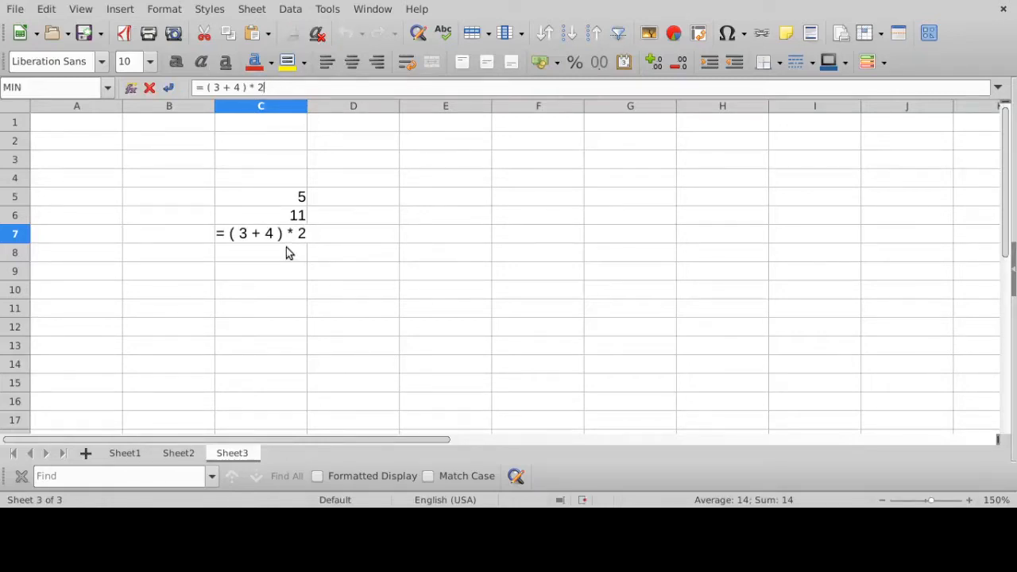
pyautogui.press('Return')
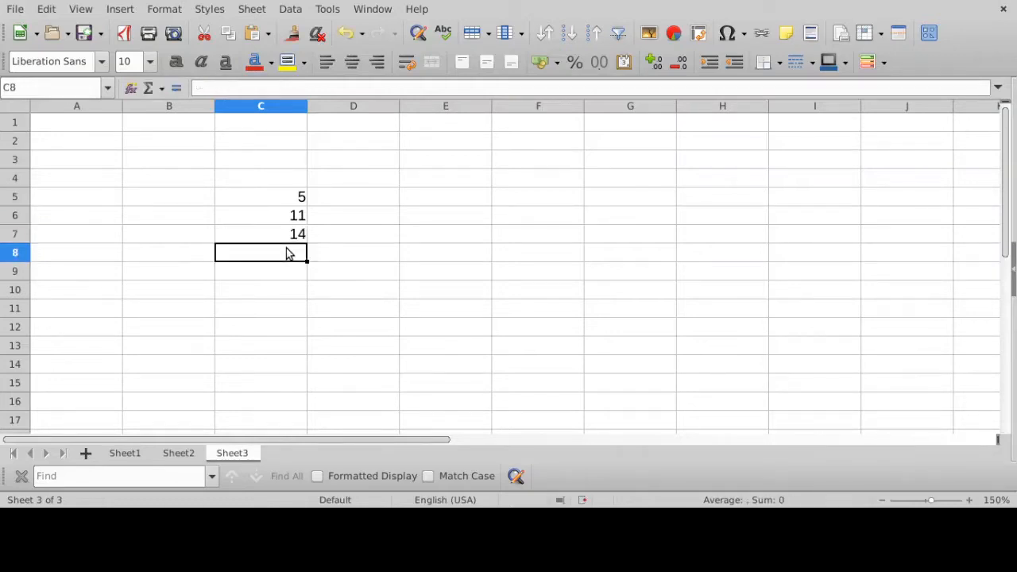
# - Enter the division formula = 14 / 2 in cell C8
pyautogui.write('= 14 /')
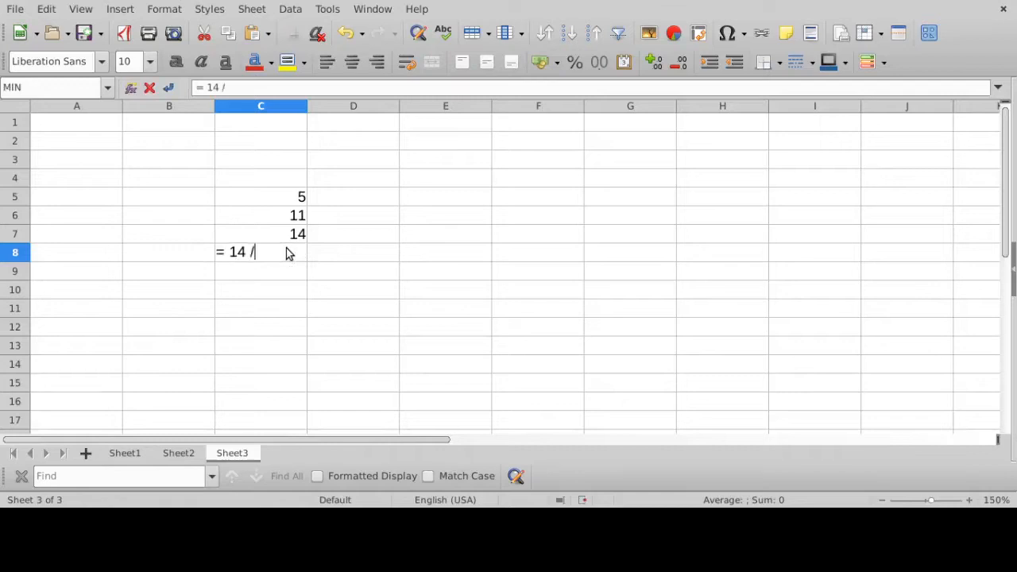
pyautogui.write(' 2')
pyautogui.press('Return')
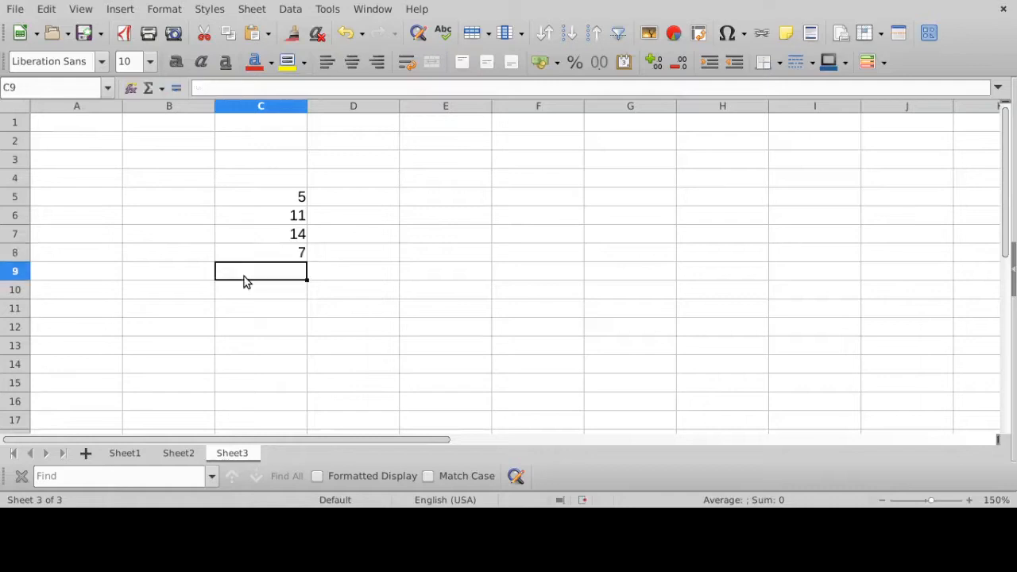
# - Enter the formula = 13 / 2 in cell C9 and select the cell to check it
pyautogui.write('=')
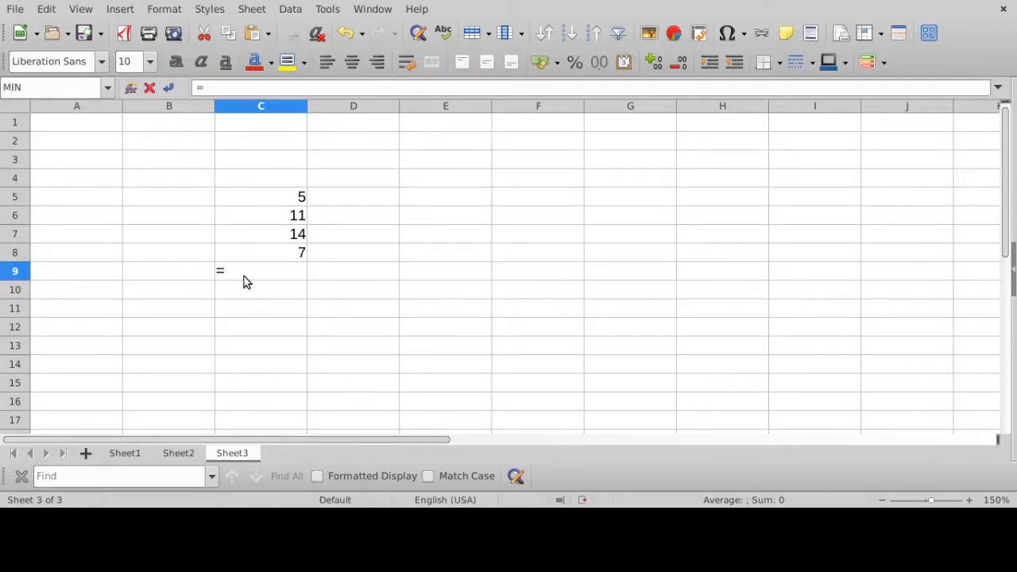
pyautogui.write(' 13 /2')
pyautogui.press('BackSpace')
pyautogui.press('BackSpace')
pyautogui.write('2')
pyautogui.press('Return')
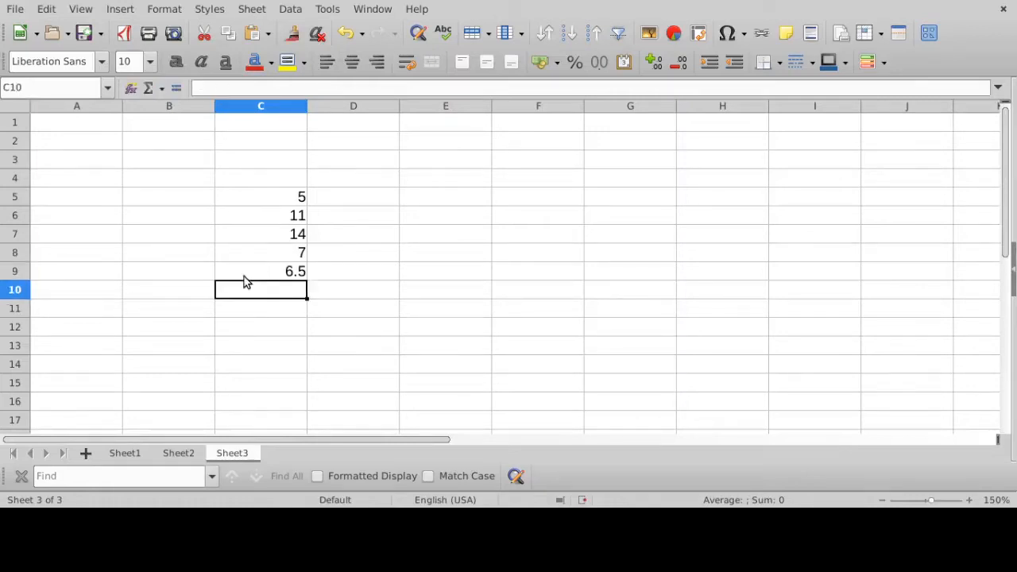
pyautogui.click(292, 277)
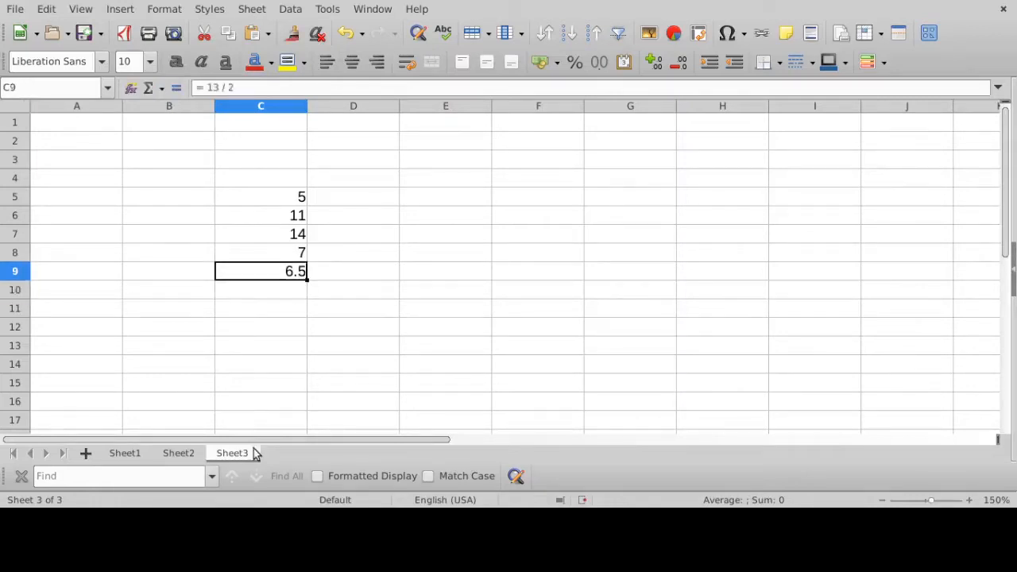
# - Enter the subtraction formula = 3 - 4 in cell C10
pyautogui.click(286, 290)
pyautogui.write('=')
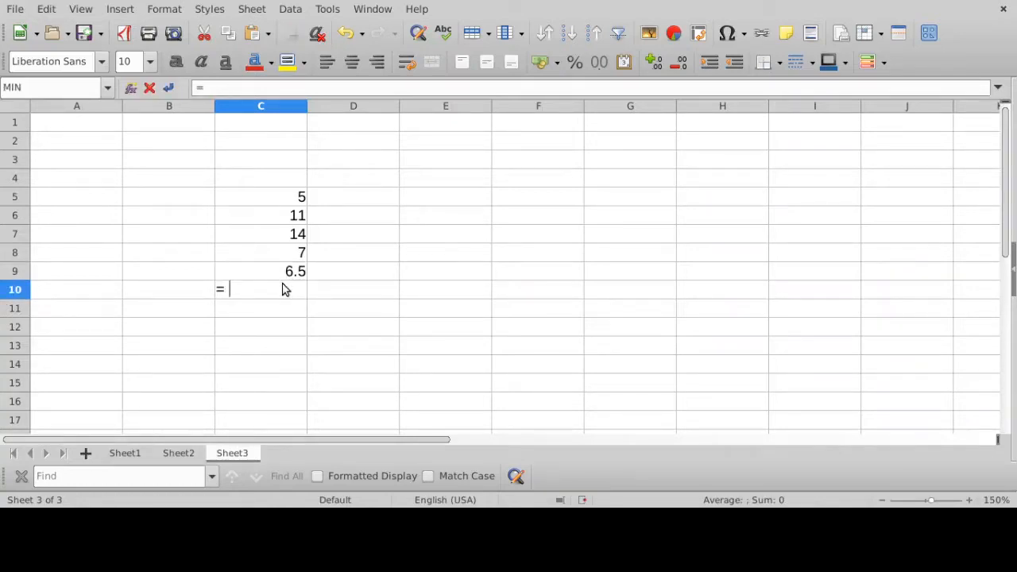
pyautogui.write(' 3 - 4')
pyautogui.press('Return')
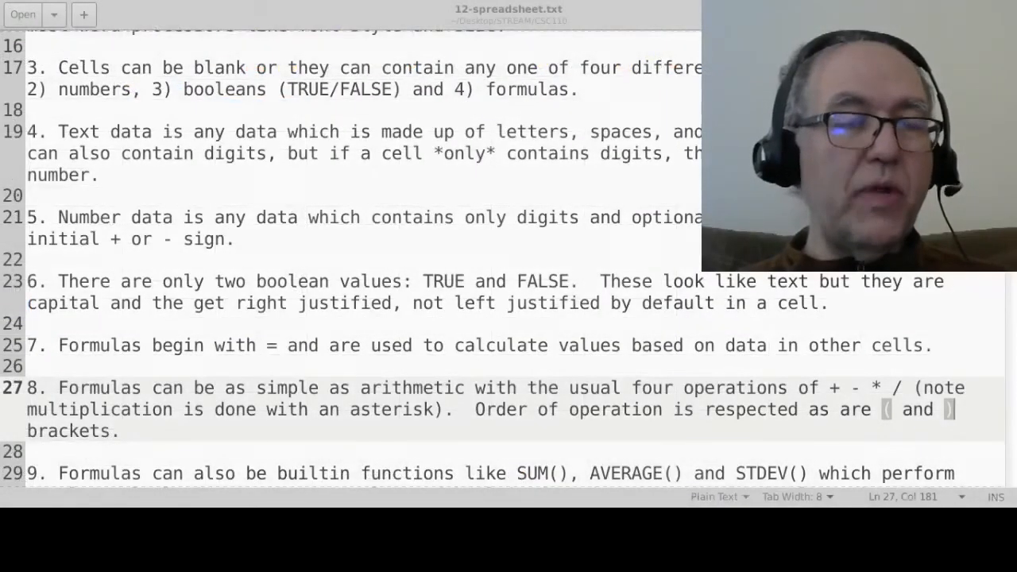
# - Read note 9 on builtin functions in 12-spreadsheet.txt, highlighting its text and the function names SUM, AVERAGE and STDEV
pyautogui.scroll(-1, 408, 215)
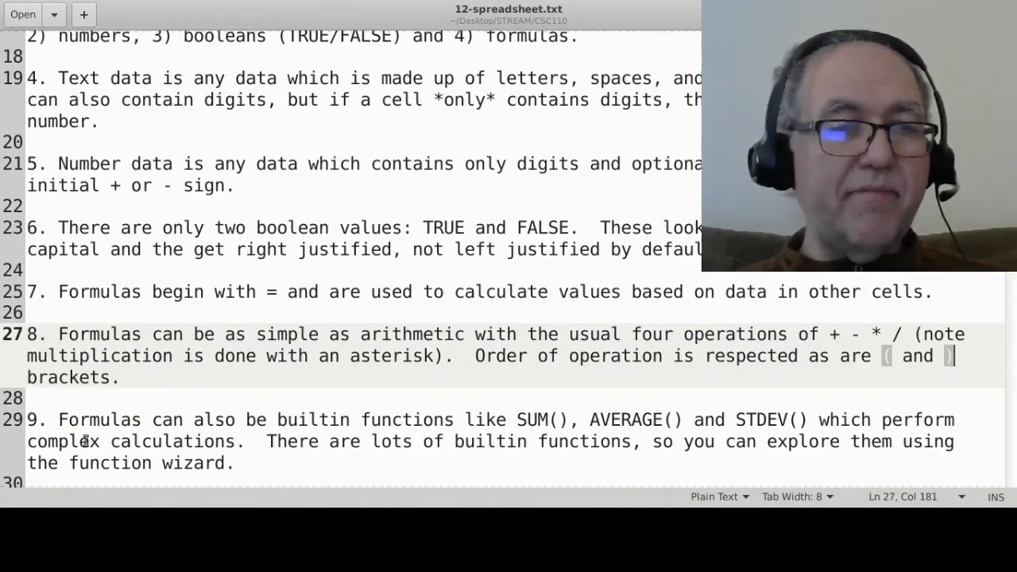
pyautogui.moveTo(52, 415); pyautogui.dragTo(226, 459)
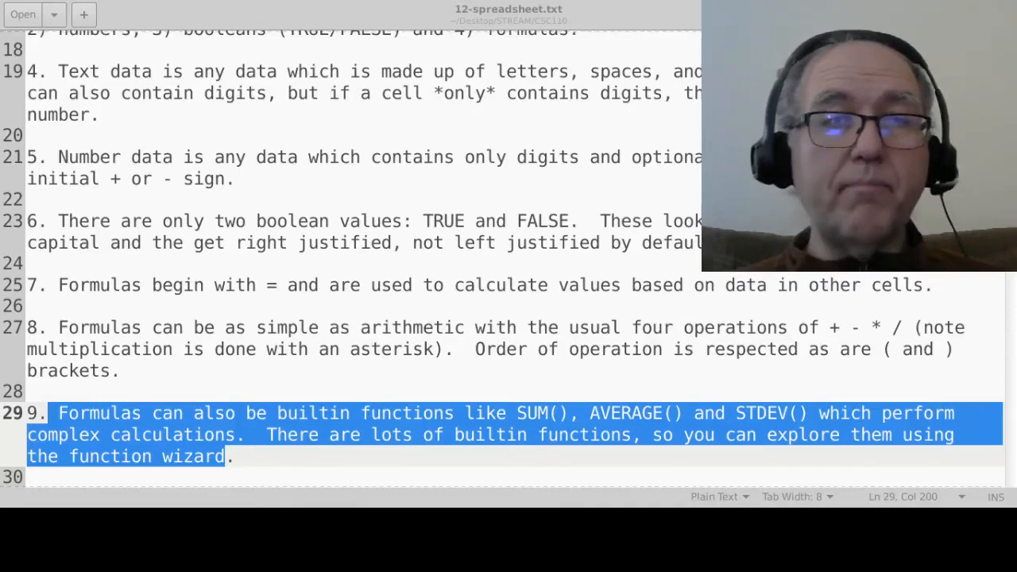
pyautogui.doubleClick(539, 412)
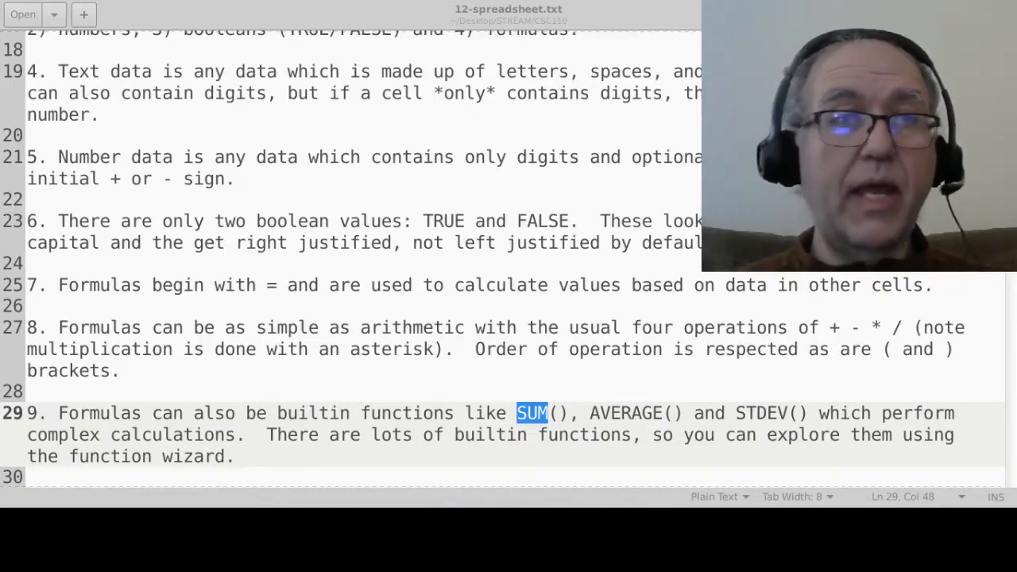
pyautogui.doubleClick(633, 413)
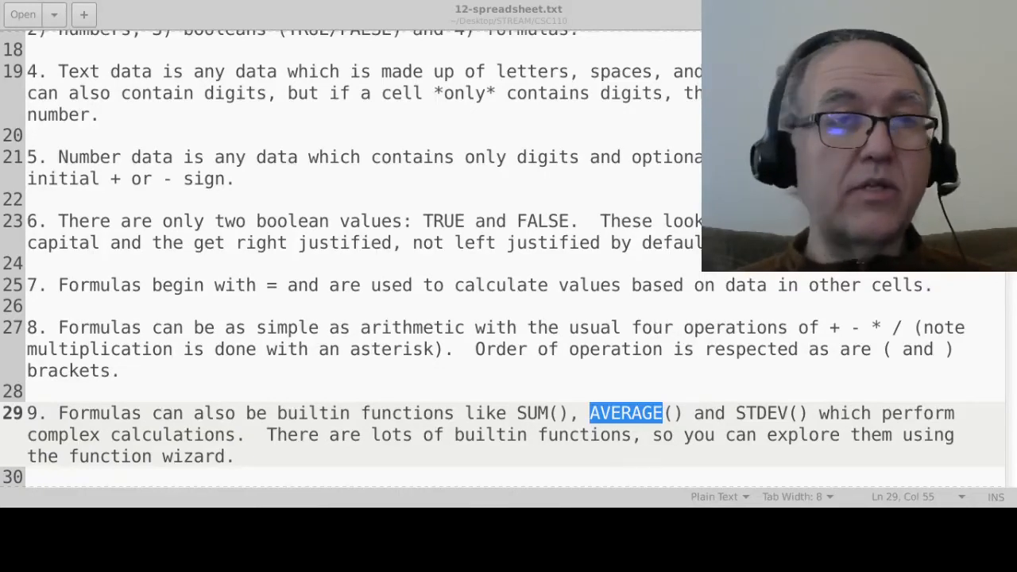
pyautogui.doubleClick(765, 412)
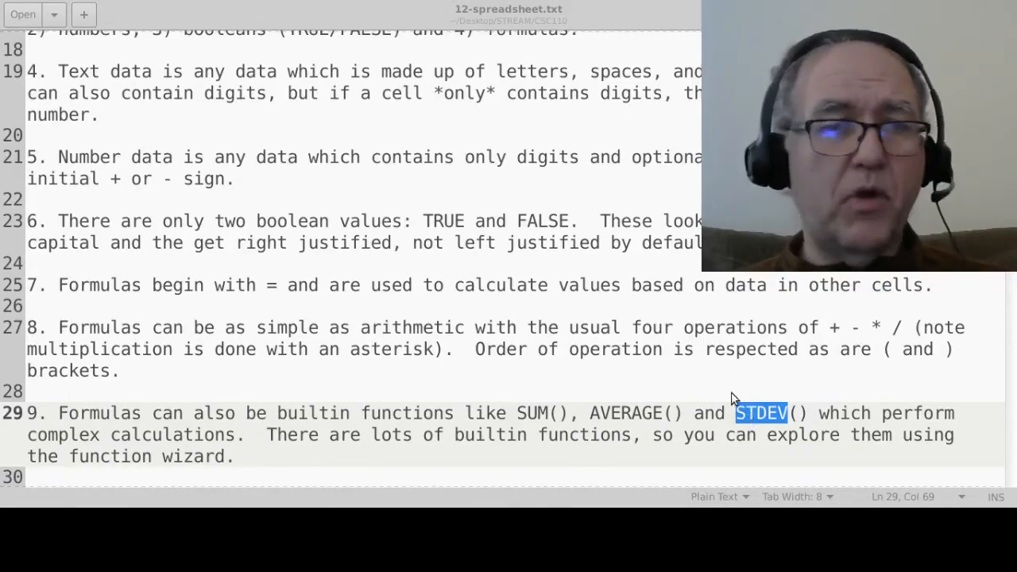
# - Switch back to the LibreOffice Calc spreadsheet and clear the contents of cells B2:D13 on Sheet3
pyautogui.hotkey('alt', 'Tab')
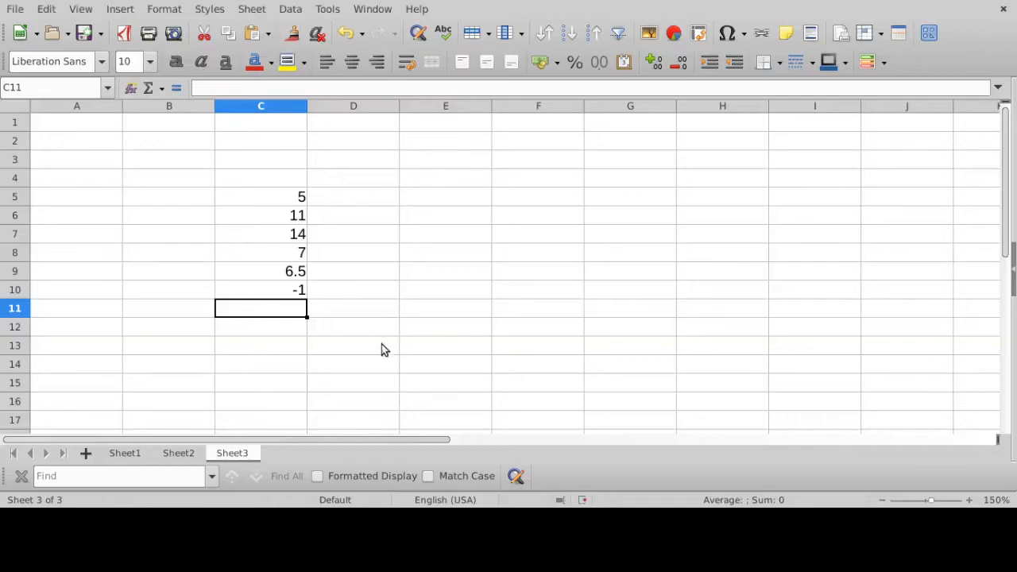
pyautogui.moveTo(381, 344); pyautogui.dragTo(179, 142)
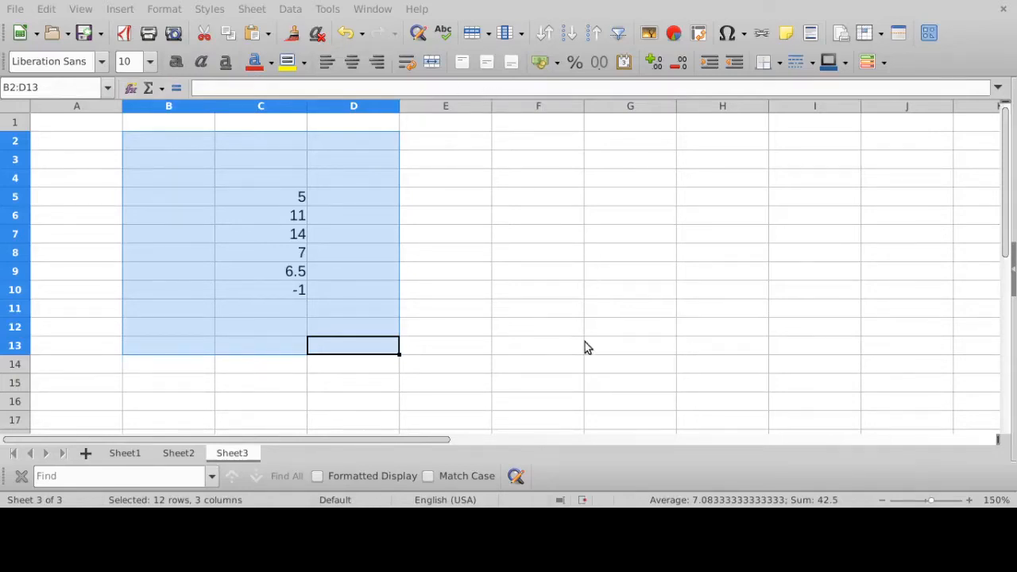
pyautogui.press('Delete')
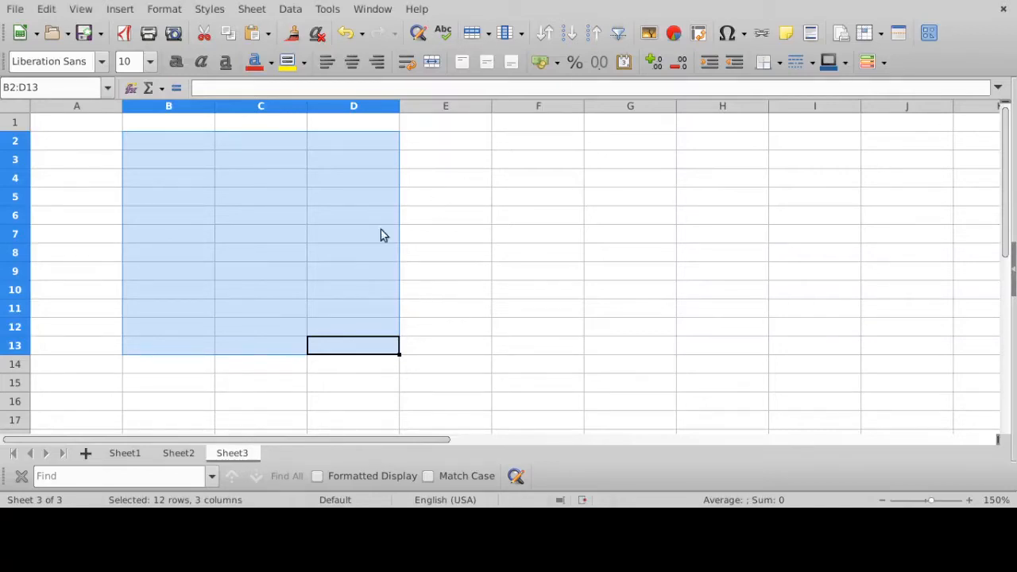
pyautogui.click(270, 213)
pyautogui.moveTo(203, 160); pyautogui.dragTo(420, 355)
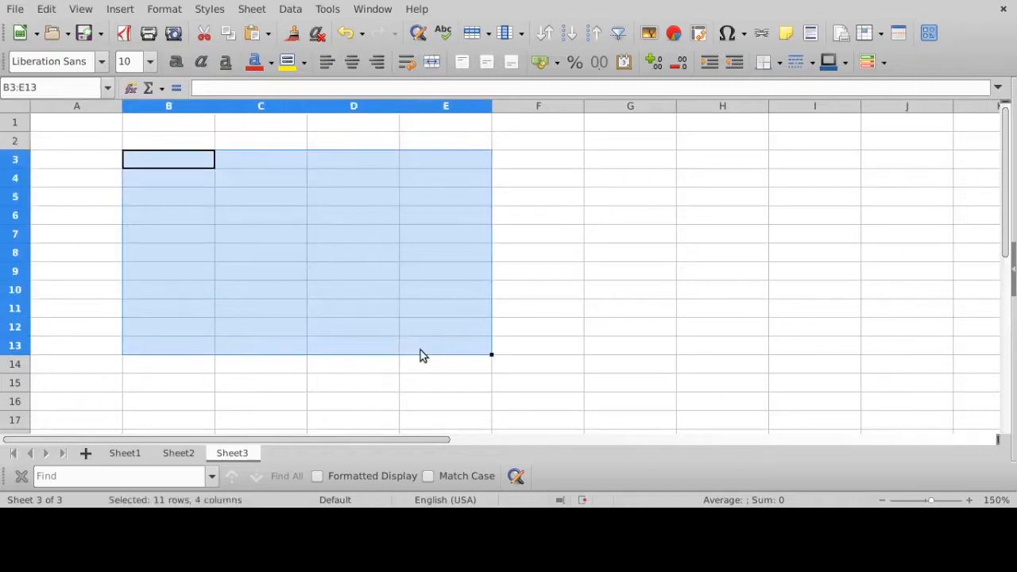
pyautogui.click(272, 219)
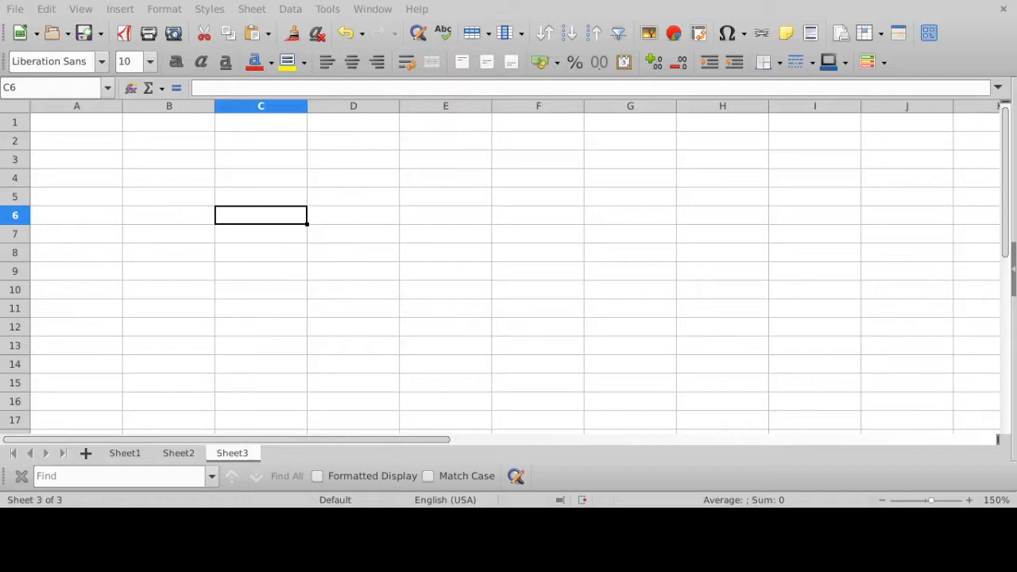
# - Enter the numbers 5, 6, 7, 4, 6, 7 and 8 down cells C5 to C11
pyautogui.click(293, 202)
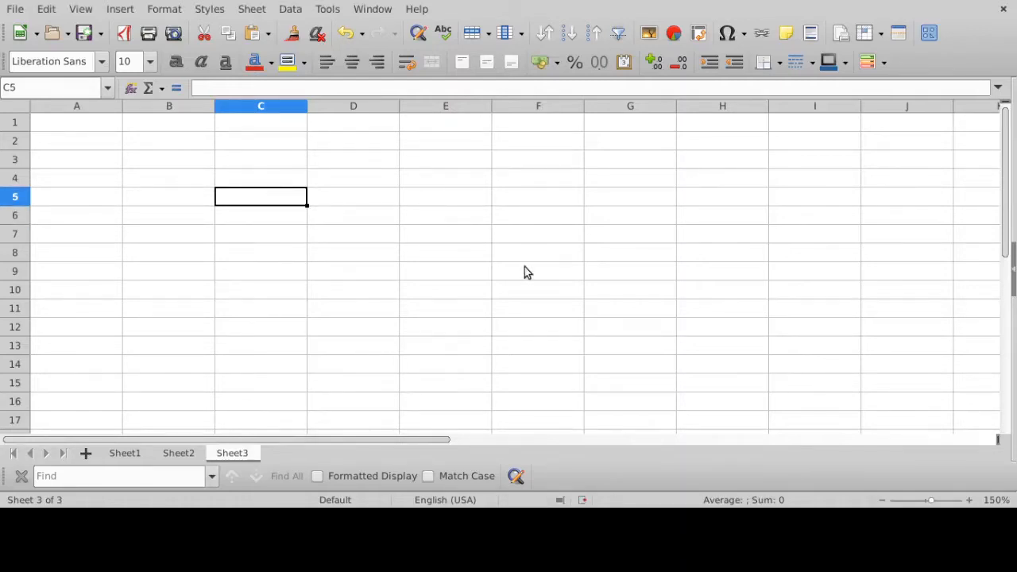
pyautogui.write('5')
pyautogui.press('Return')
pyautogui.write('6')
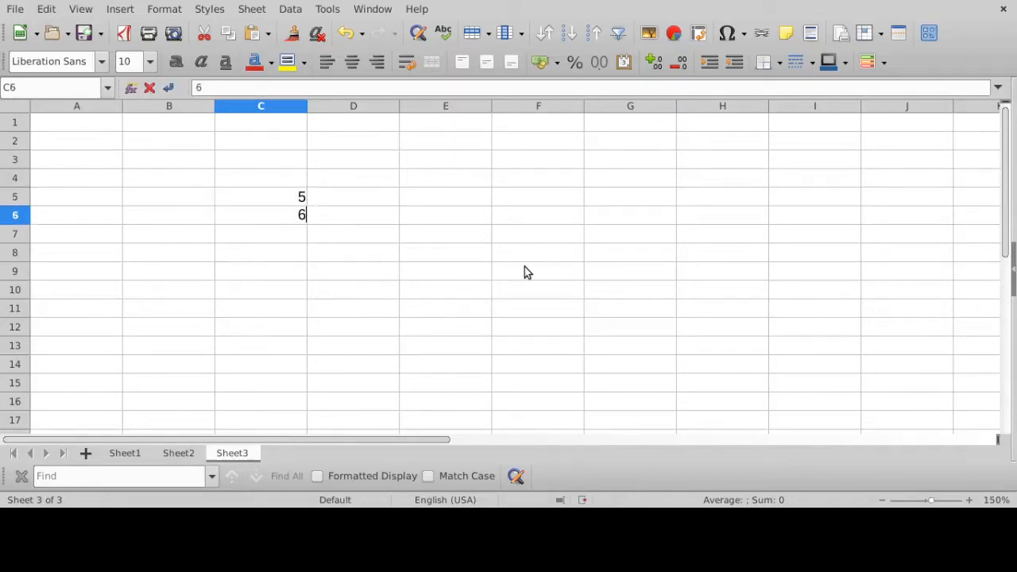
pyautogui.press('Return')
pyautogui.write('7')
pyautogui.press('Return')
pyautogui.write('4')
pyautogui.press('Return')
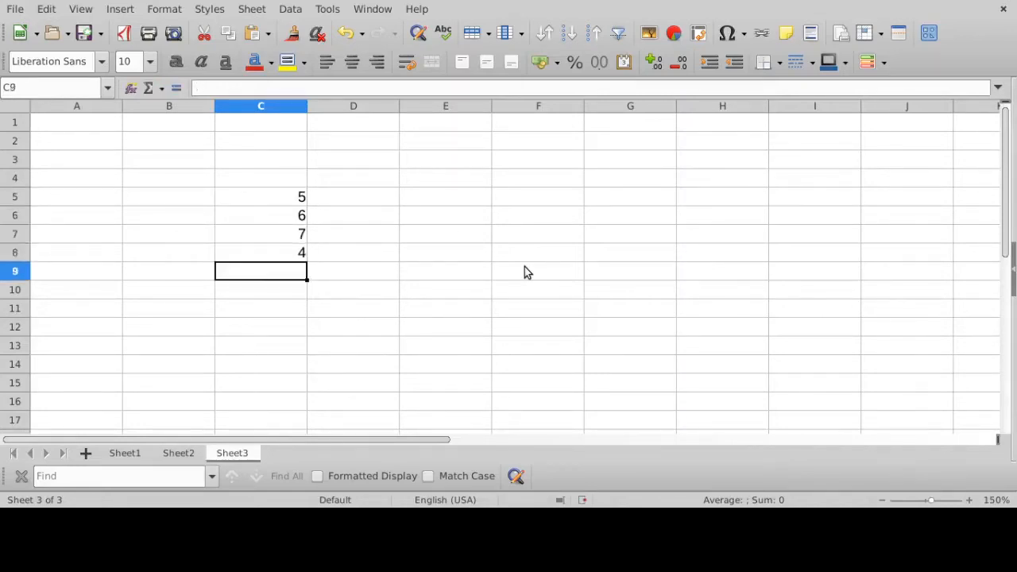
pyautogui.write('6')
pyautogui.press('Return')
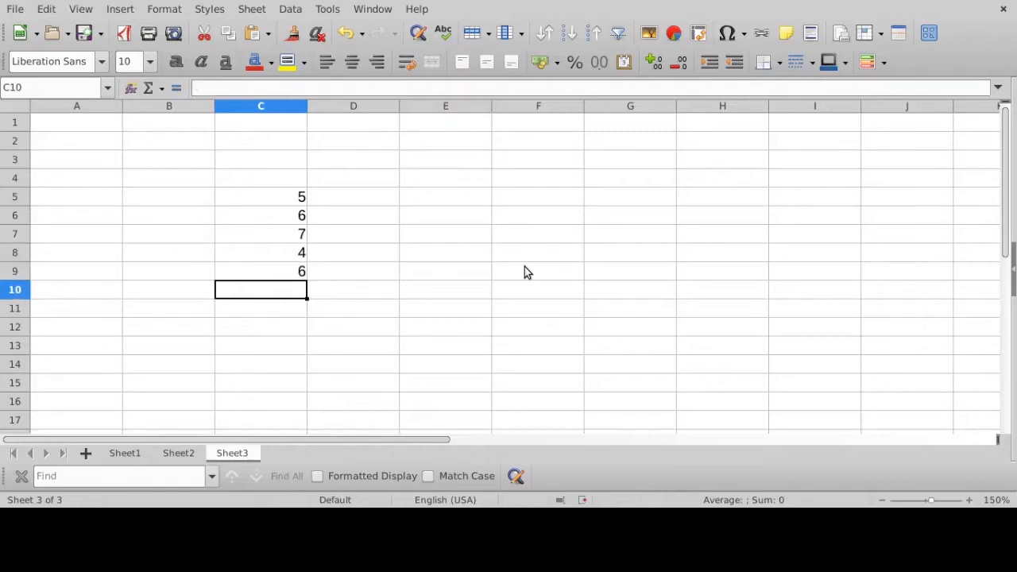
pyautogui.write('7')
pyautogui.press('Return')
pyautogui.write('8')
pyautogui.press('Return')
pyautogui.press('Return')
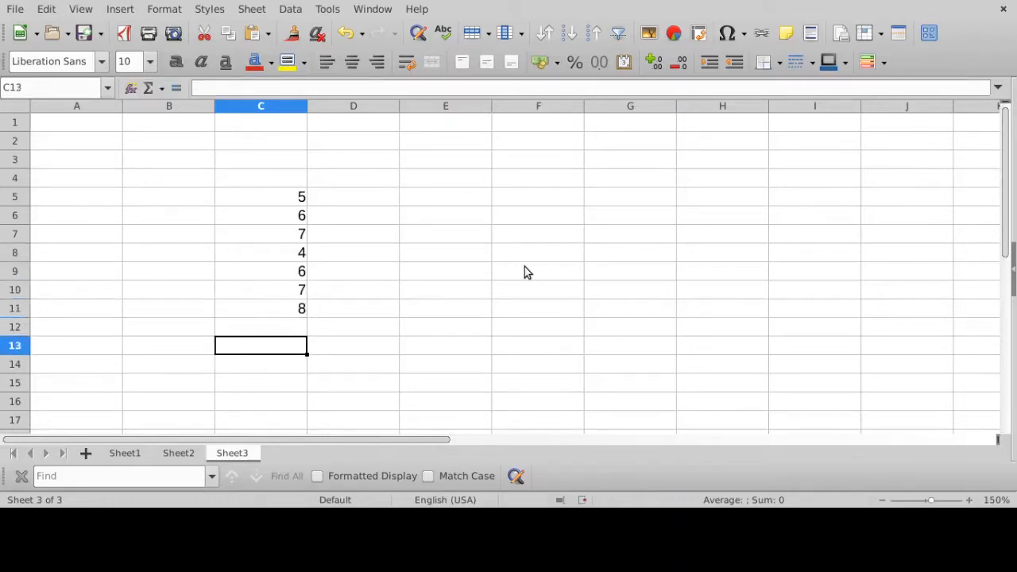
pyautogui.write('=')
pyautogui.press('BackSpace')
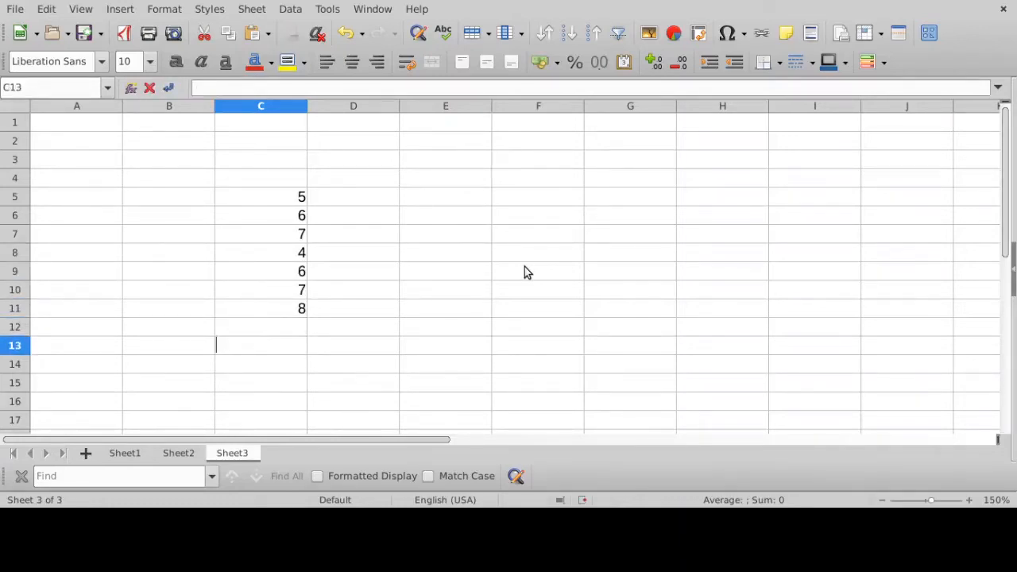
pyautogui.click(266, 327)
pyautogui.click(261, 345)
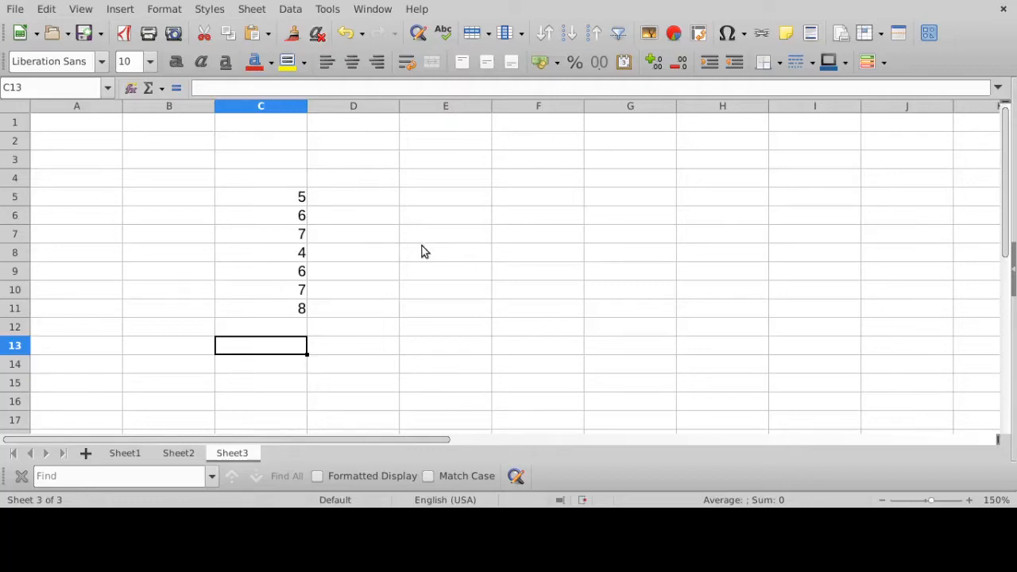
pyautogui.write('= 5 +')
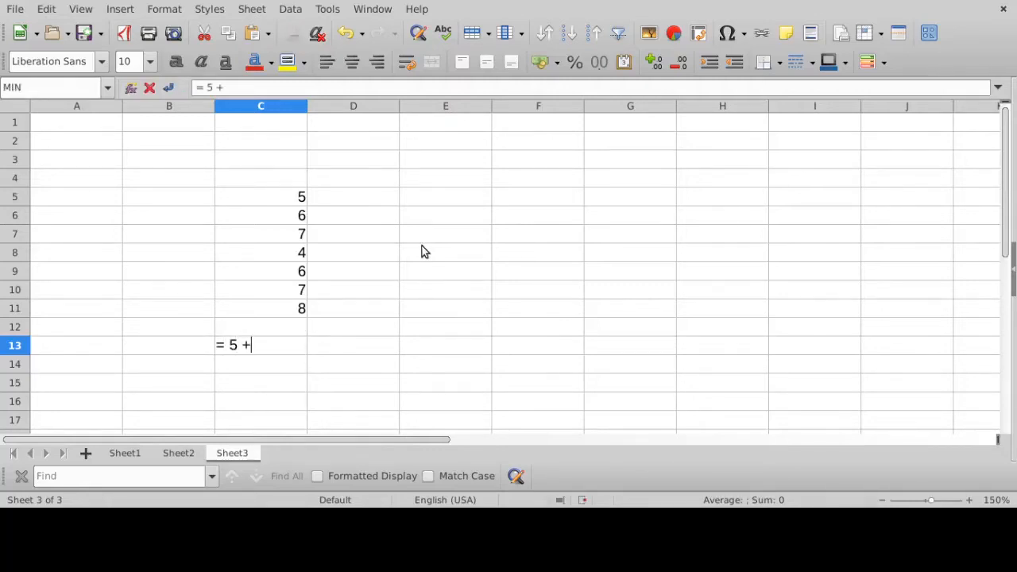
pyautogui.write(' 6 + 7 + 4')
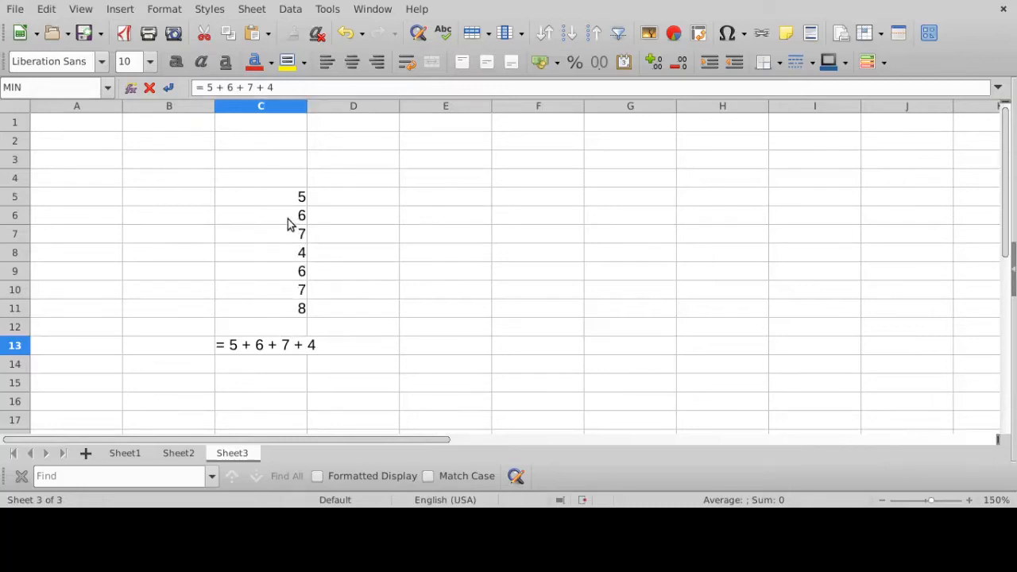
pyautogui.moveTo(318, 89); pyautogui.dragTo(145, 89)
pyautogui.press('BackSpace')
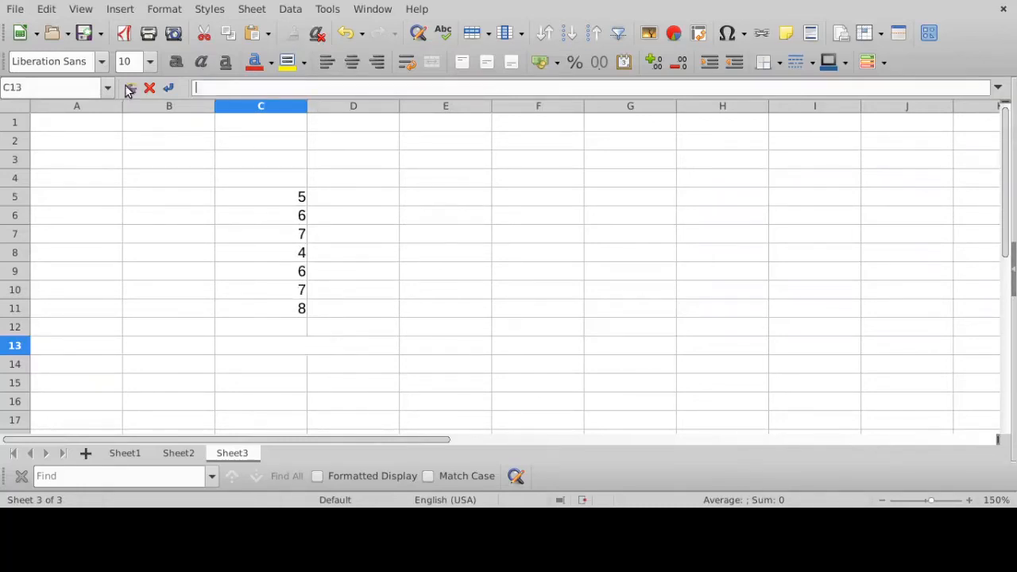
pyautogui.press('Return')
# - Enter the cell-reference formula = C5 + C6 + C7 + C8 + C9 + C10 + C11 in cell C13
pyautogui.click(279, 350)
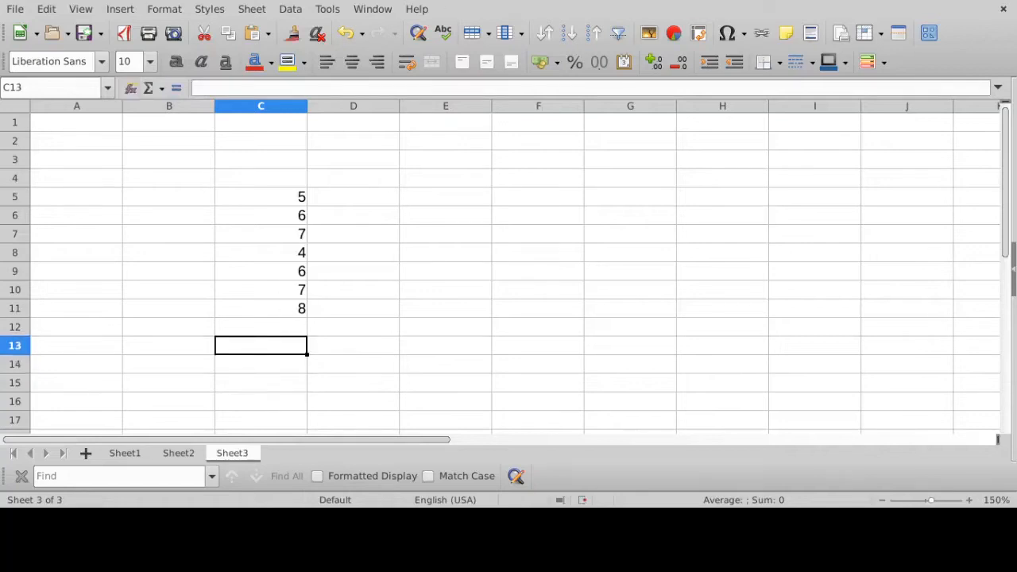
pyautogui.hotkey('ctrl', 'F2')
pyautogui.write('=')
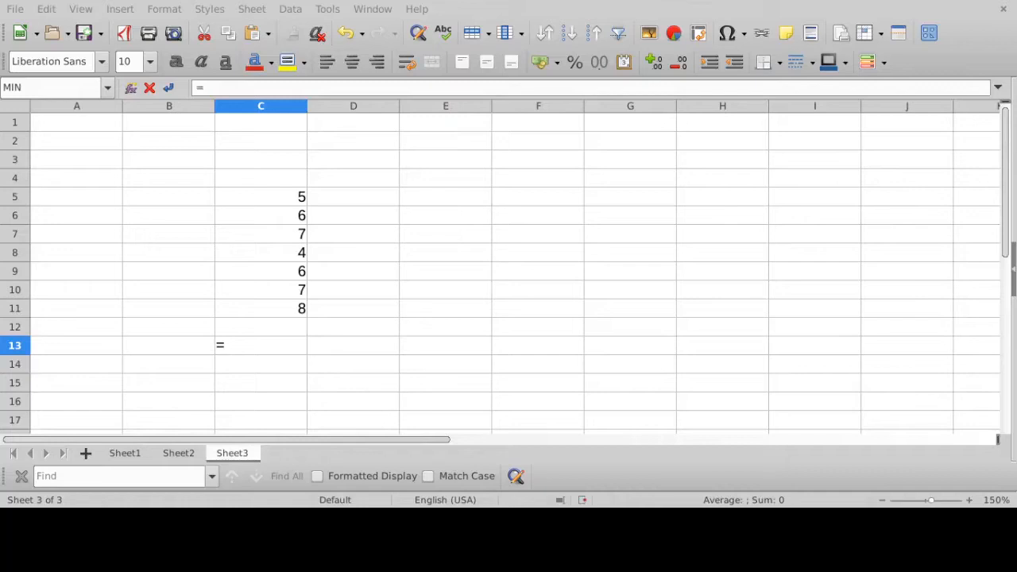
pyautogui.click(278, 199)
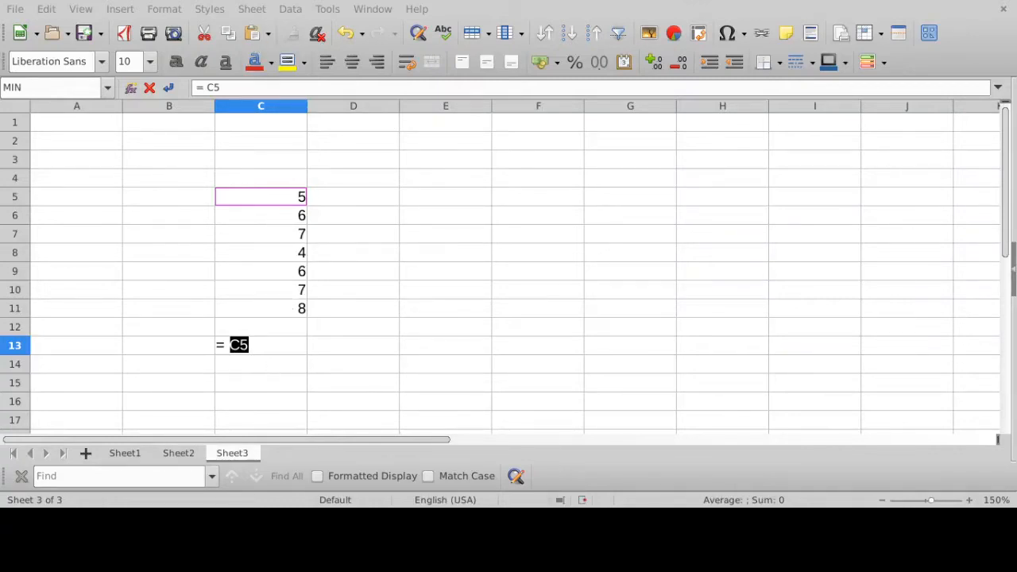
pyautogui.write('+')
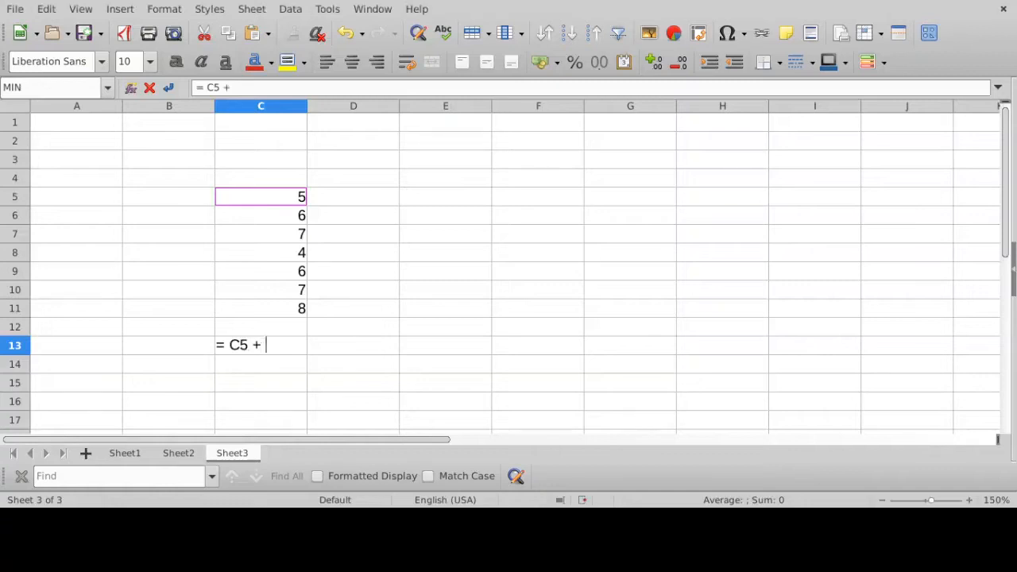
pyautogui.click(267, 216)
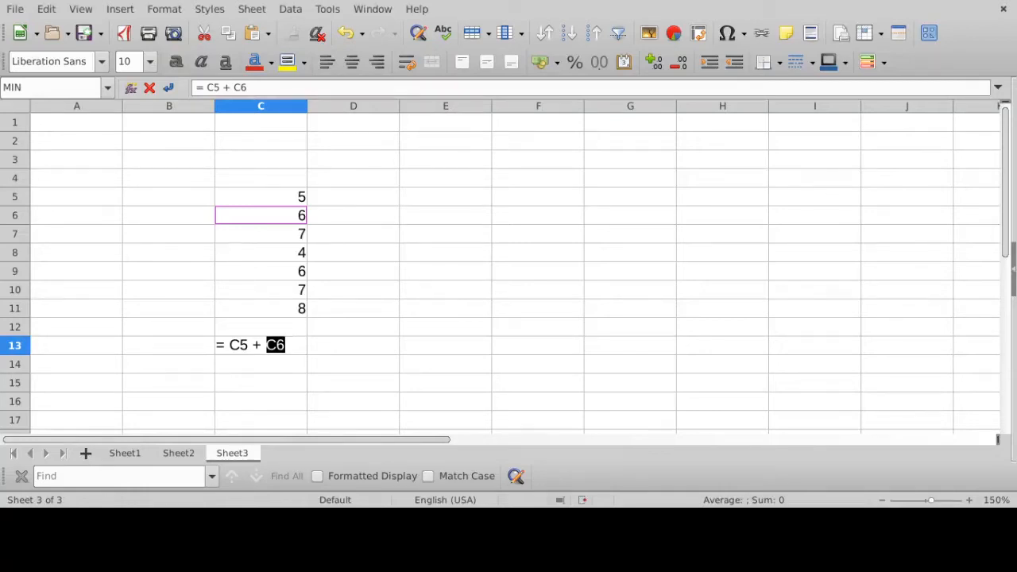
pyautogui.write('+')
pyautogui.click(286, 236)
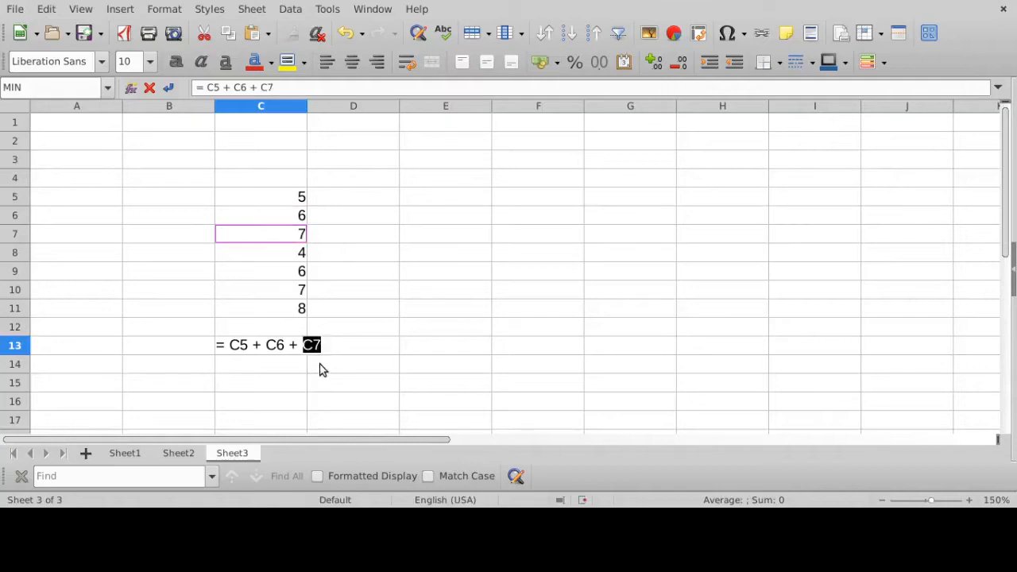
pyautogui.write('+')
pyautogui.click(287, 252)
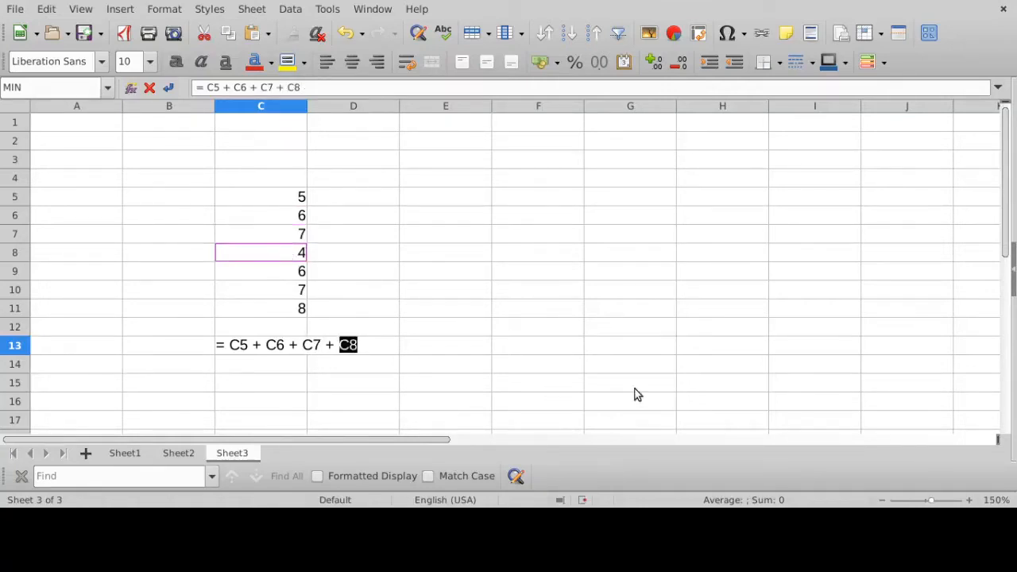
pyautogui.write('+')
pyautogui.click(266, 290)
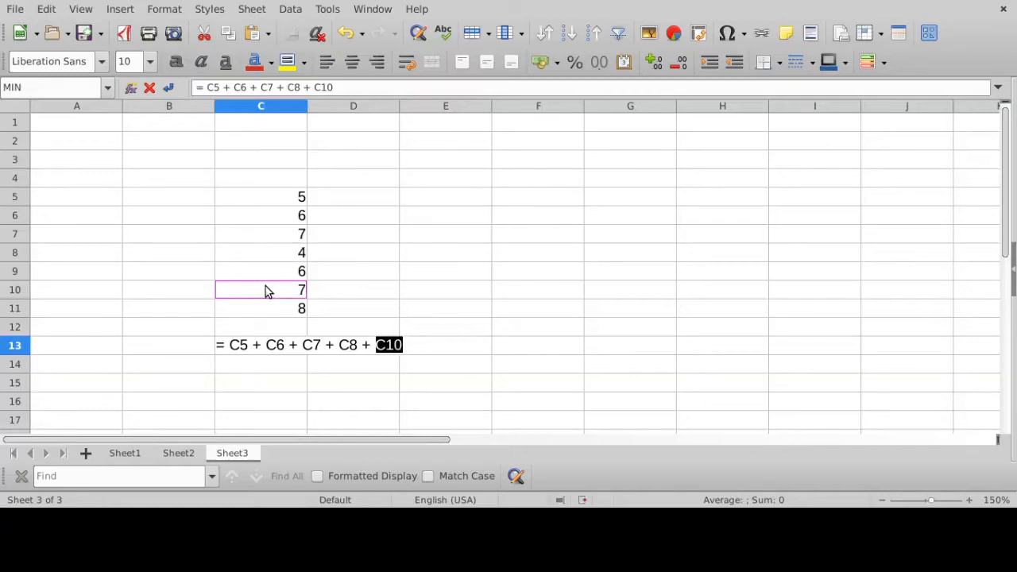
pyautogui.press('BackSpace')
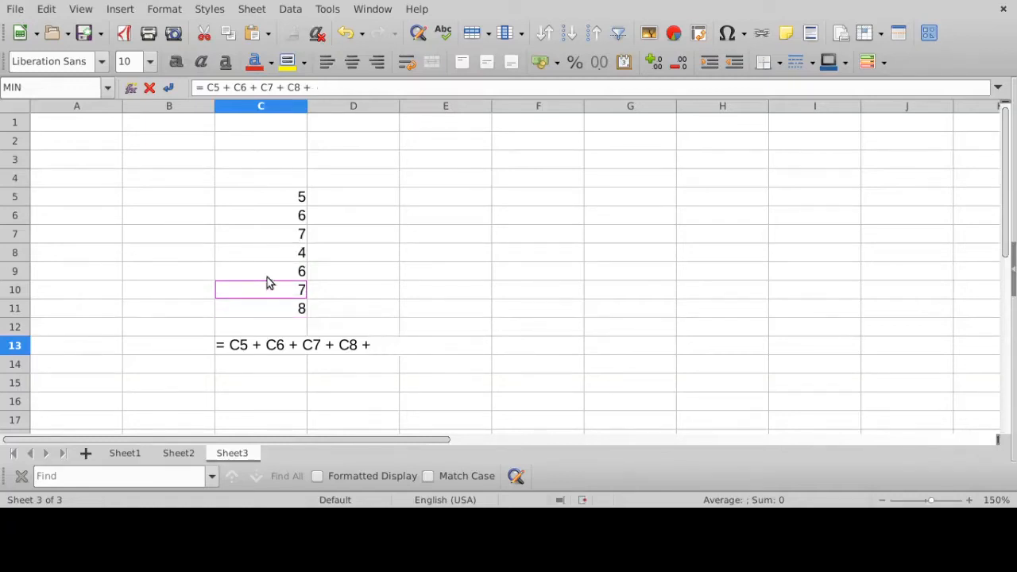
pyautogui.click(267, 280)
pyautogui.write('+')
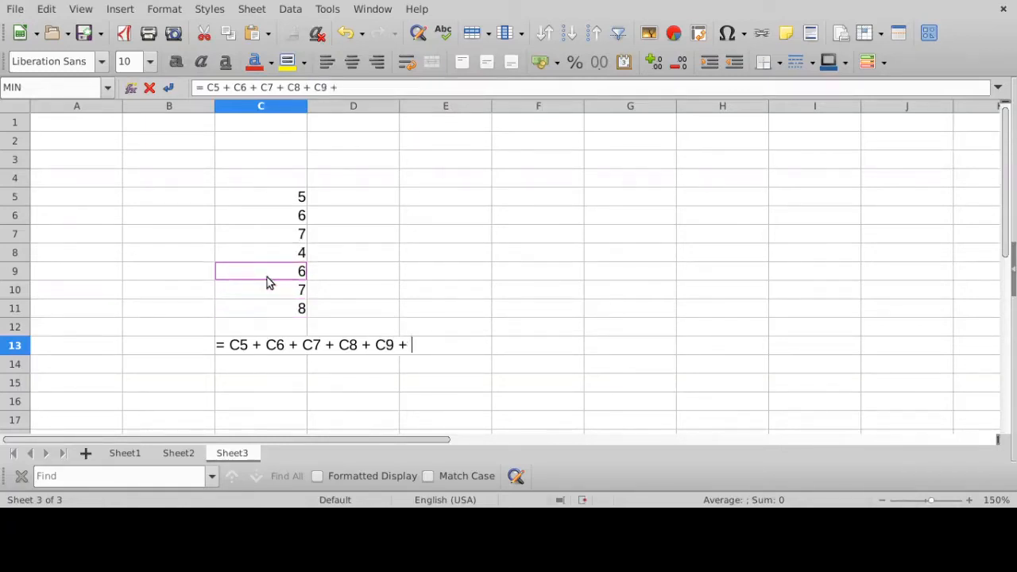
pyautogui.click(264, 290)
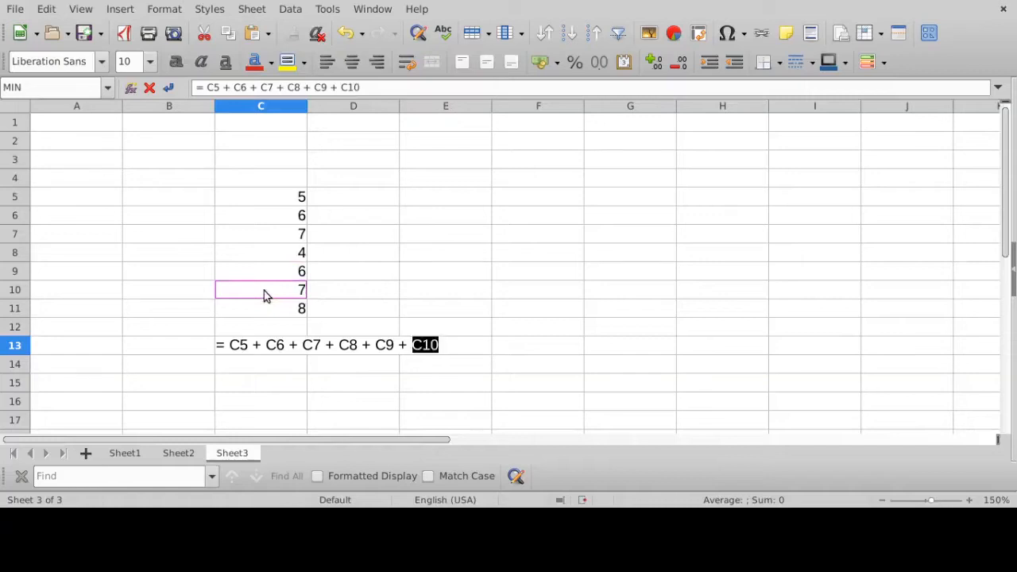
pyautogui.write('+')
pyautogui.click(264, 312)
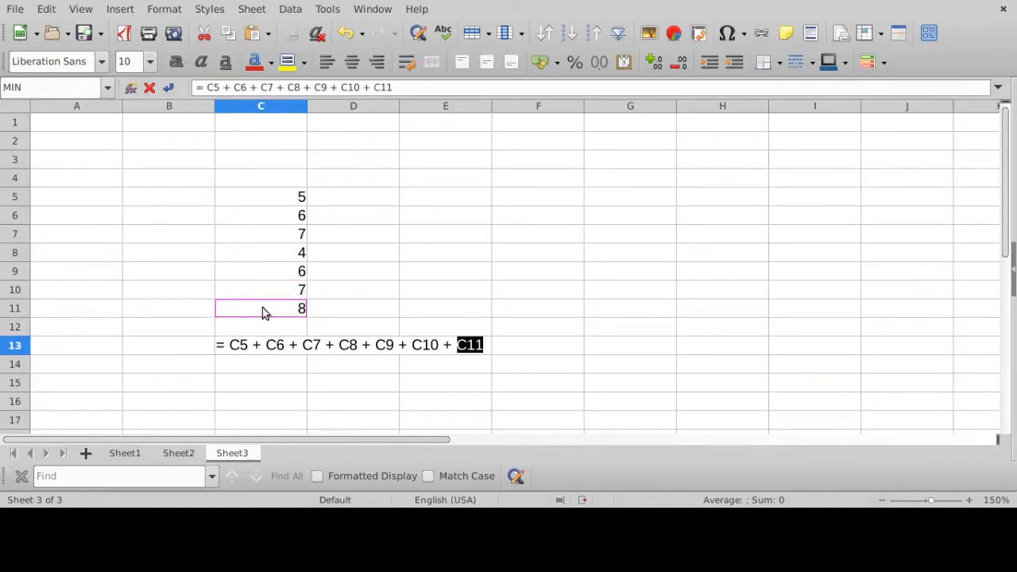
pyautogui.press('Return')
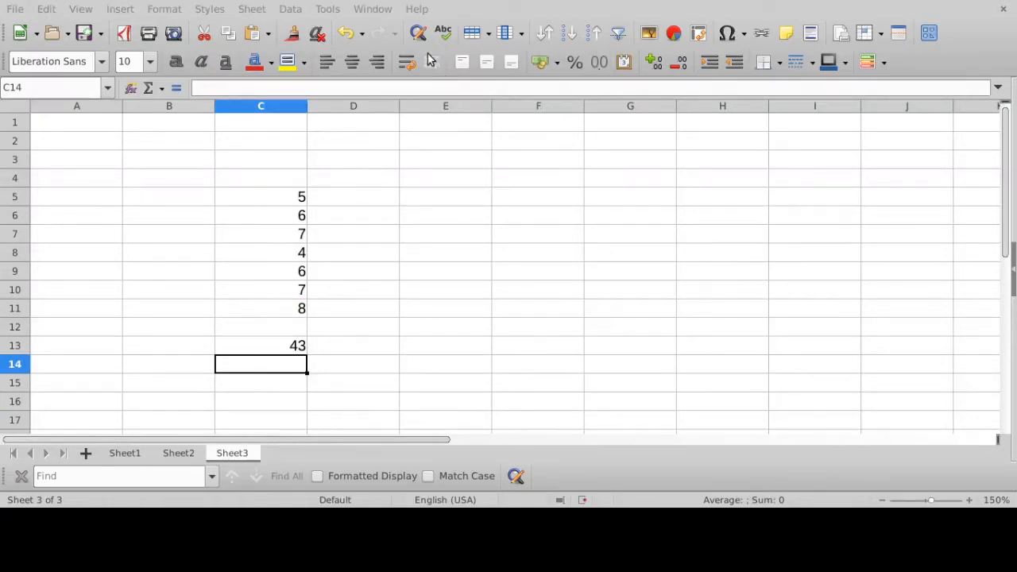
# - Examine the addition formula in C13 and how its C5 reference relates to the value in cell C5
pyautogui.click(278, 347)
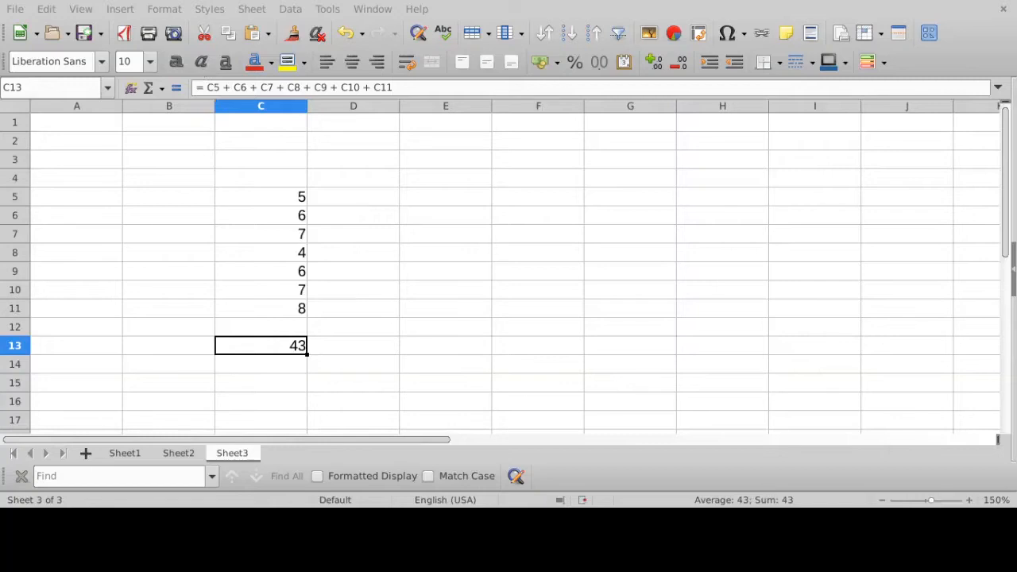
pyautogui.click(276, 199)
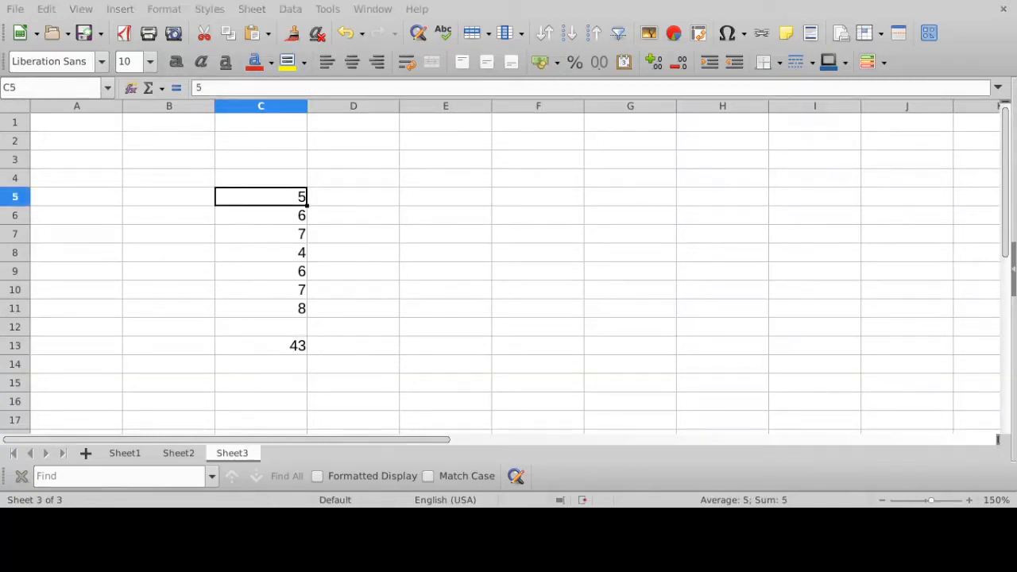
pyautogui.click(291, 343)
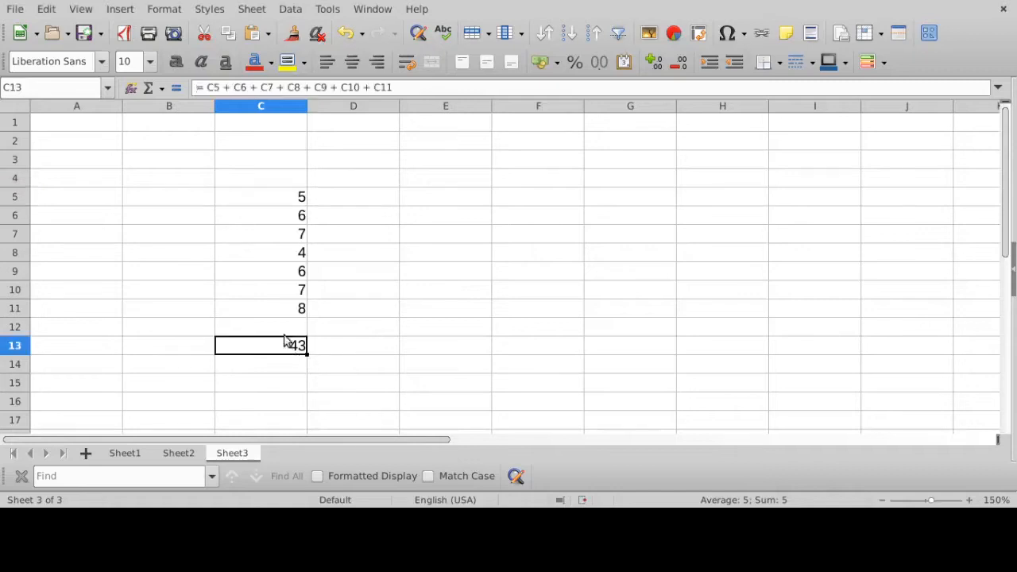
pyautogui.click(206, 89)
pyautogui.doubleClick(213, 88)
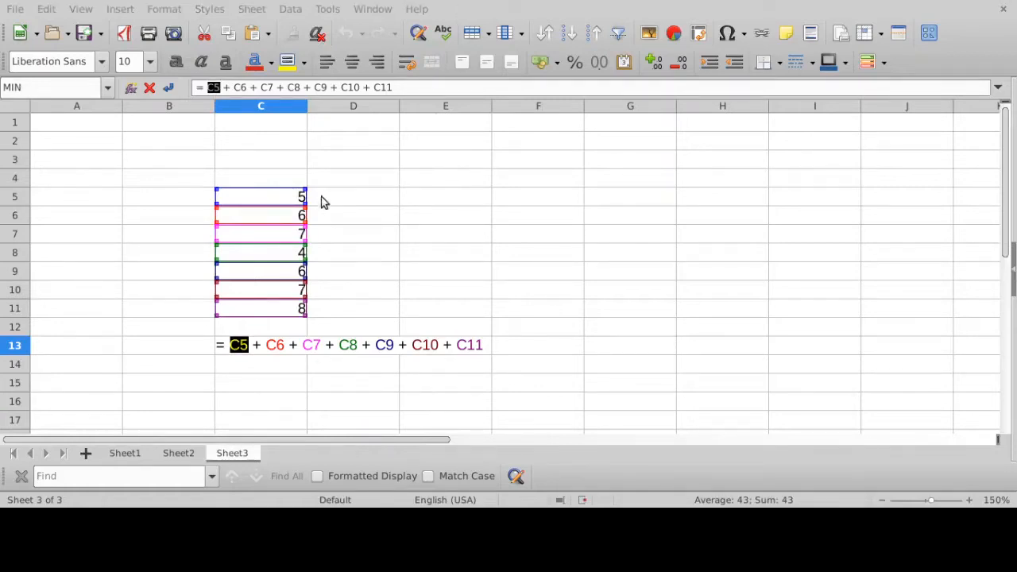
pyautogui.click(447, 89)
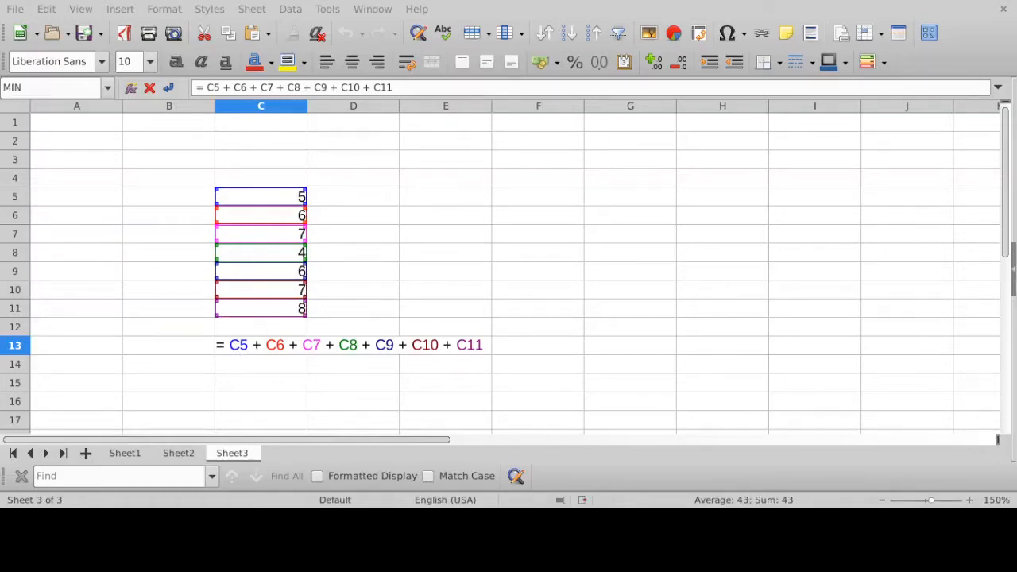
pyautogui.press('Return')
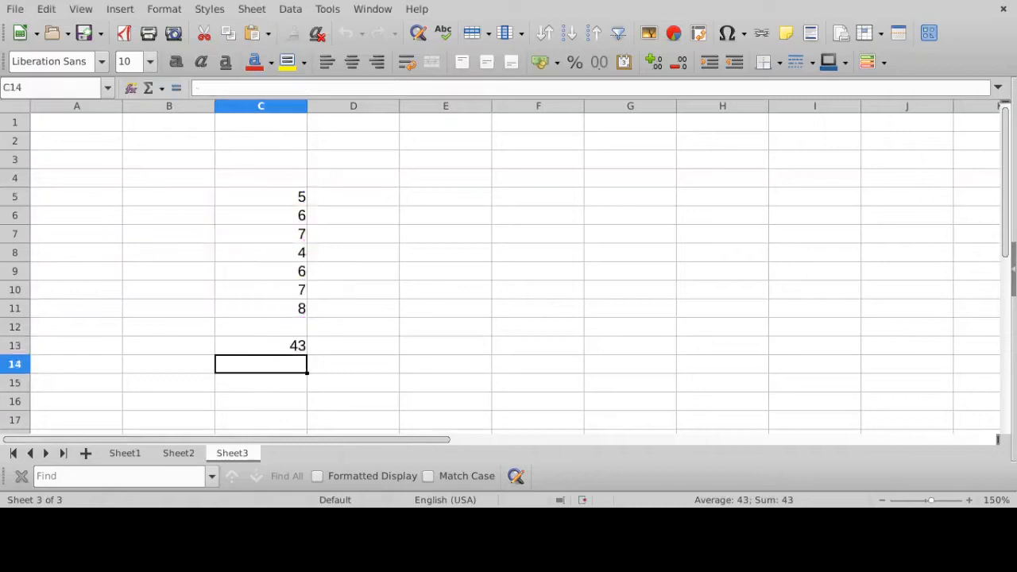
pyautogui.click(282, 343)
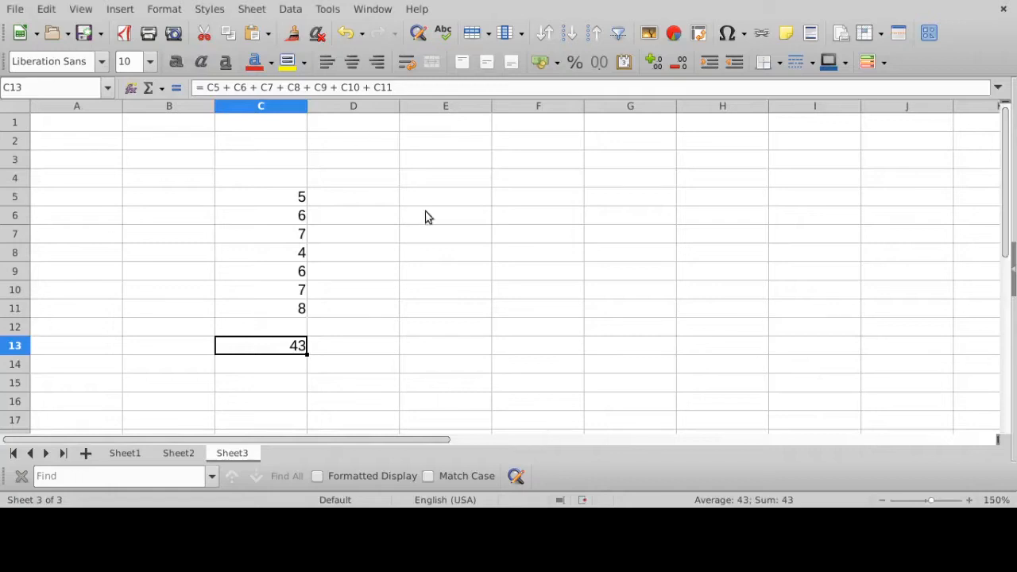
# - Replace the value in cell C5 with 10
pyautogui.click(274, 197)
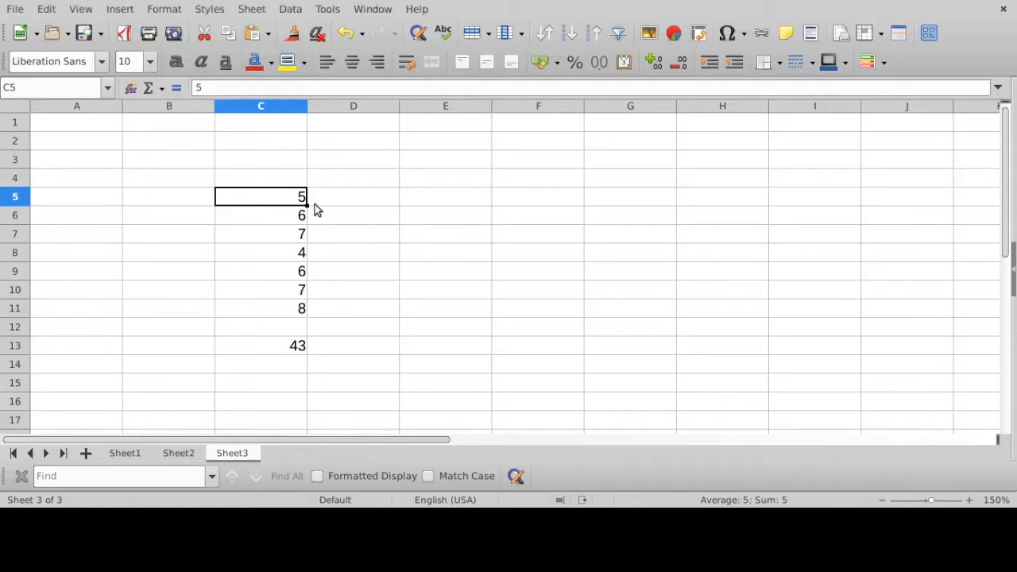
pyautogui.click(239, 89)
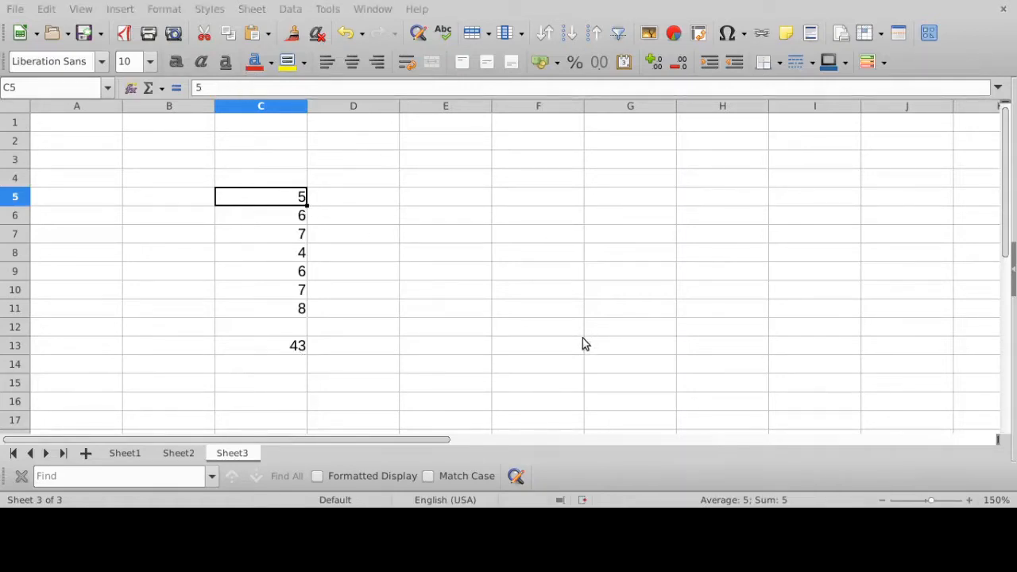
pyautogui.press('Escape')
pyautogui.press('Delete')
pyautogui.write('10')
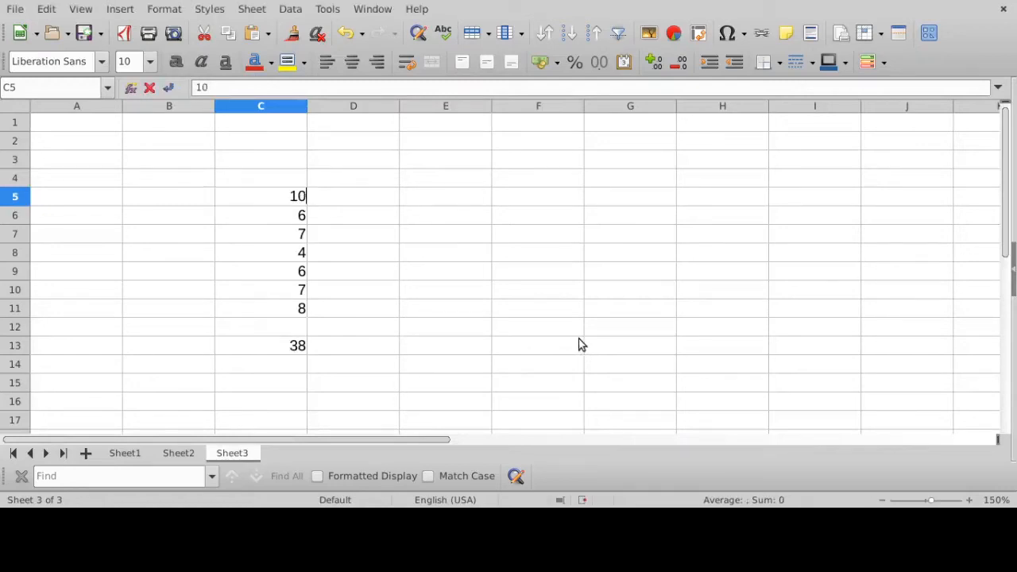
pyautogui.press('Return')
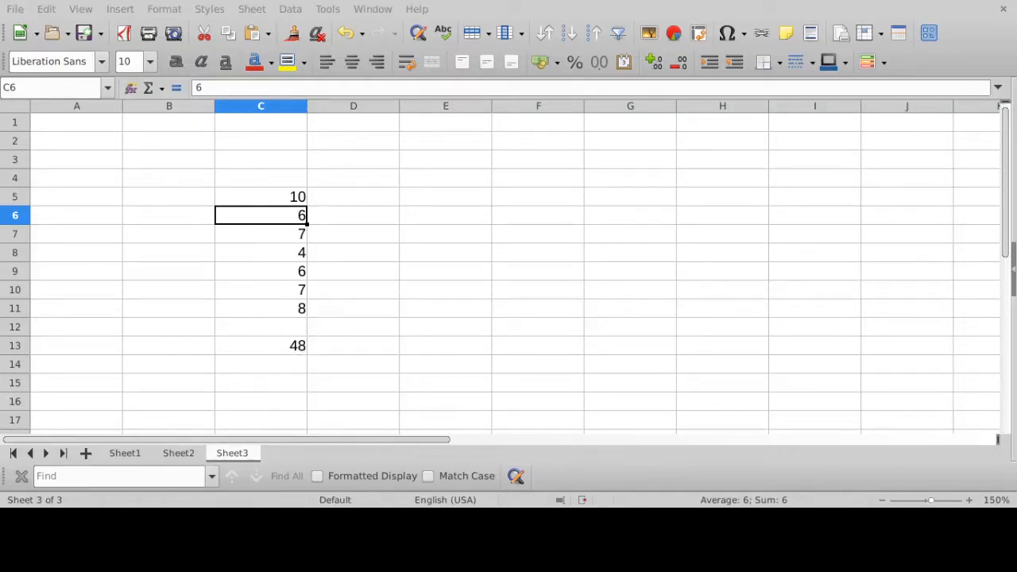
# - Change the value in cell C9 to 20
pyautogui.click(288, 272)
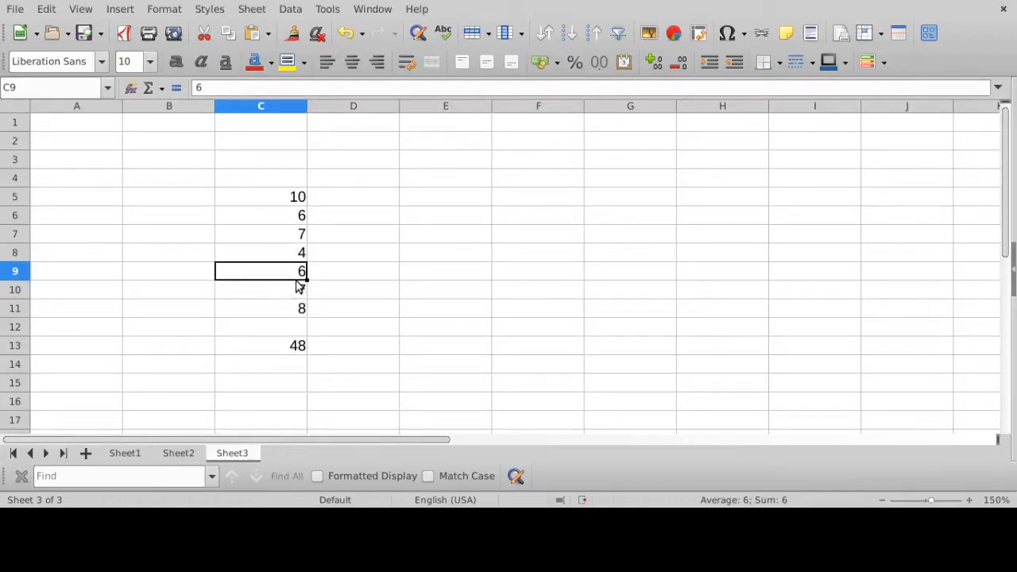
pyautogui.click(248, 88)
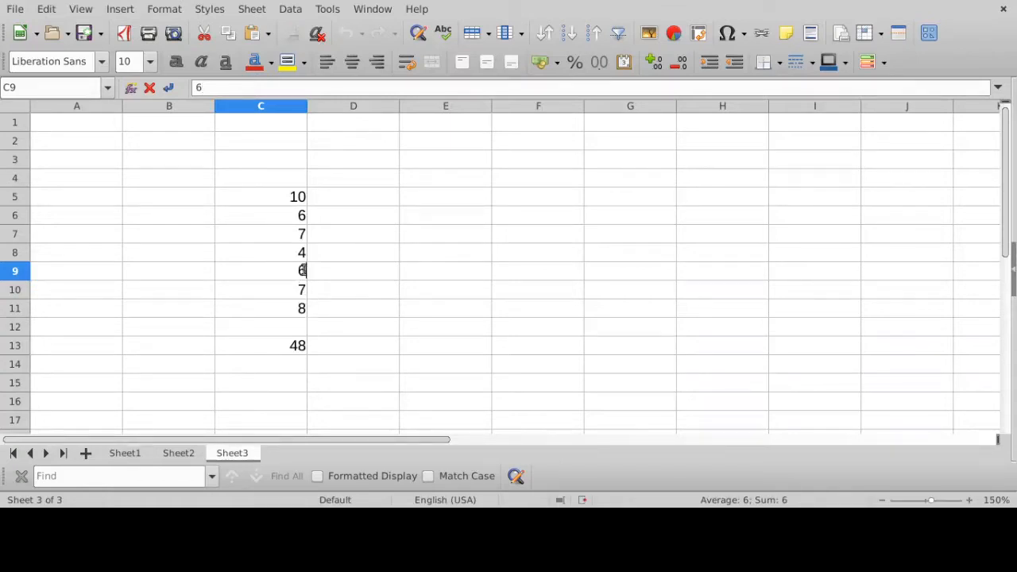
pyautogui.press('BackSpace')
pyautogui.write('20')
pyautogui.press('Return')
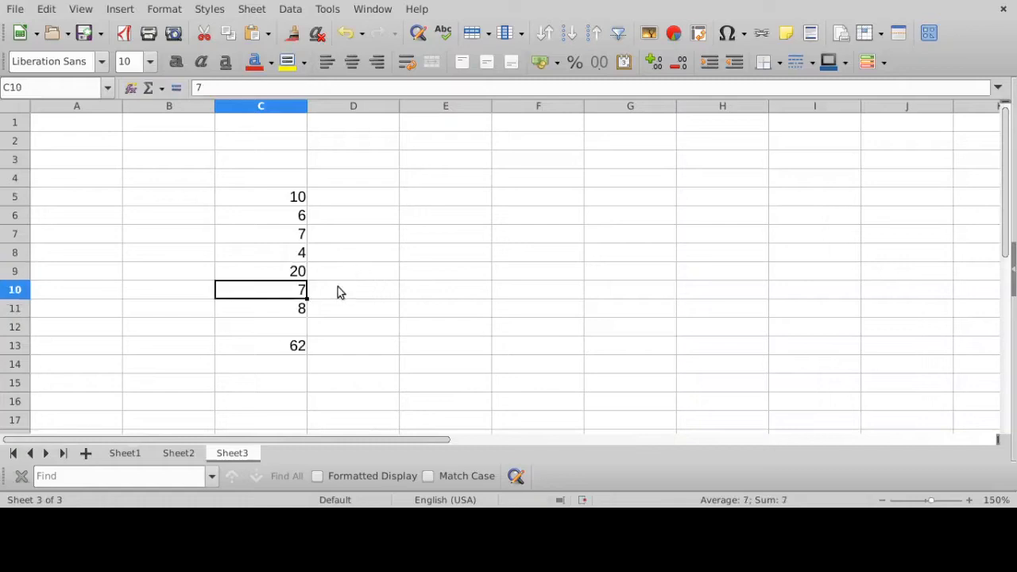
# - Inspect the addition formula in C13 and the cells it references, leaving the formula as it is
pyautogui.click(298, 348)
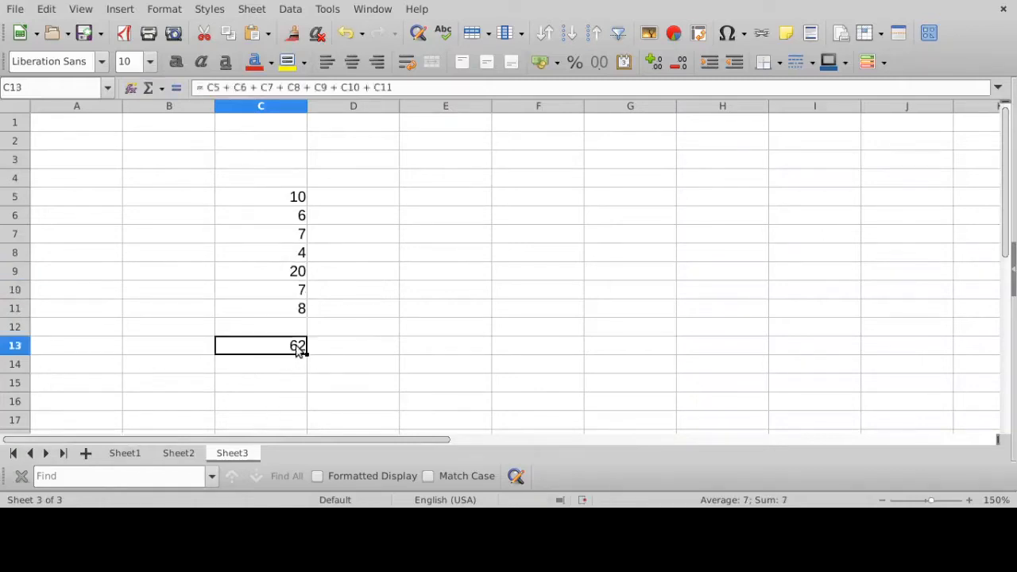
pyautogui.click(413, 83)
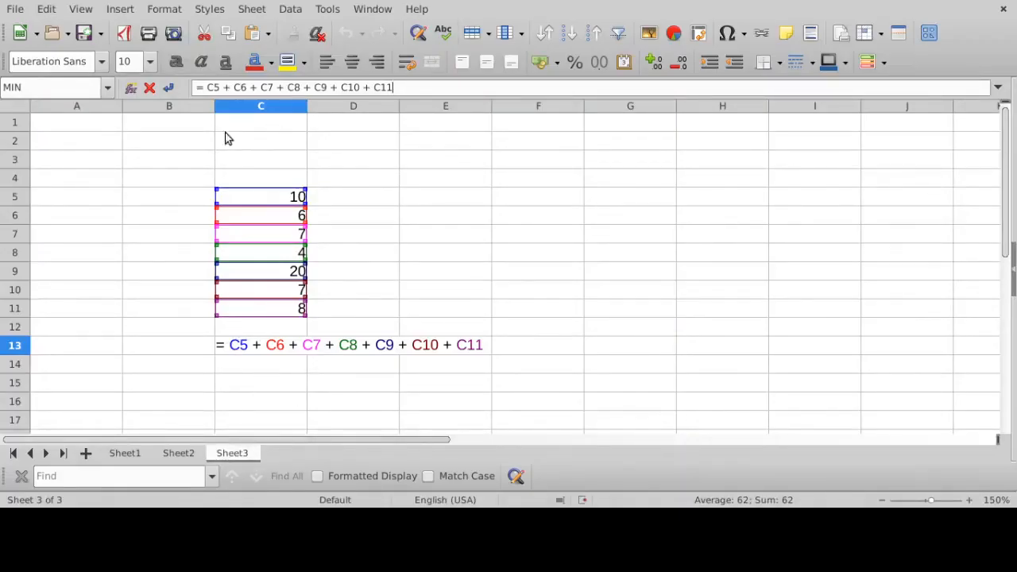
pyautogui.press('Return')
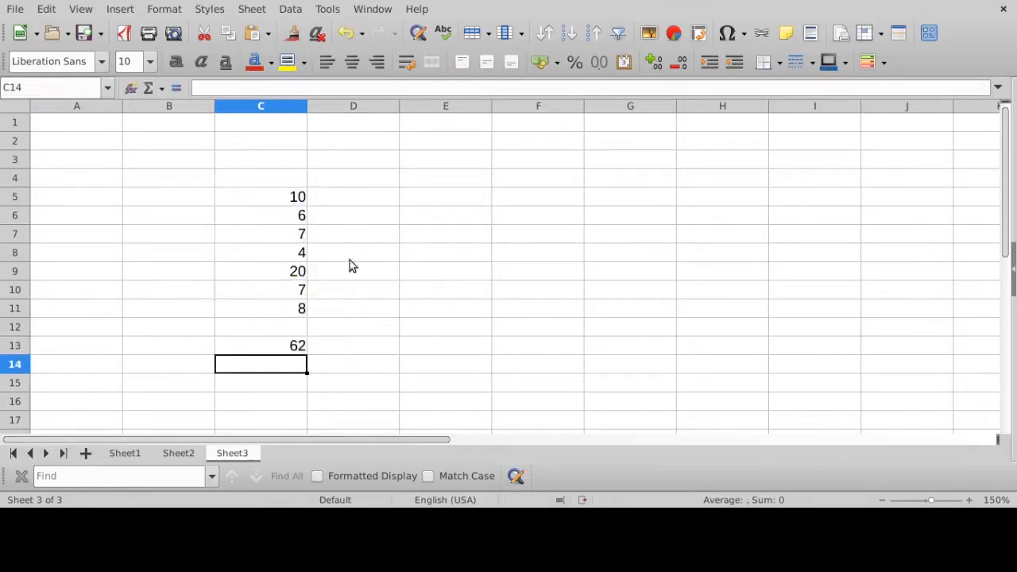
# - Change the value in cell C6 to 4
pyautogui.click(280, 217)
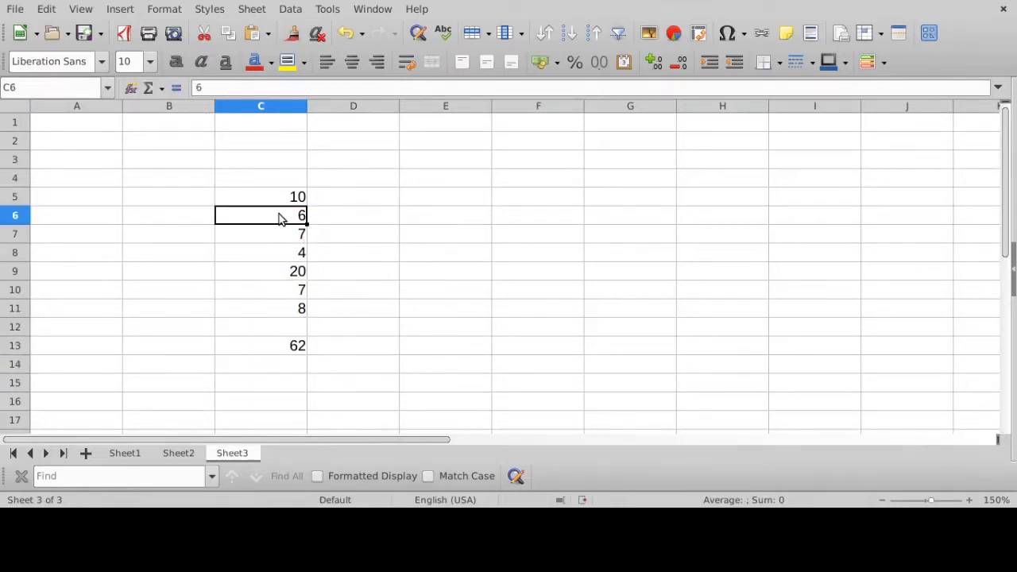
pyautogui.click(355, 86)
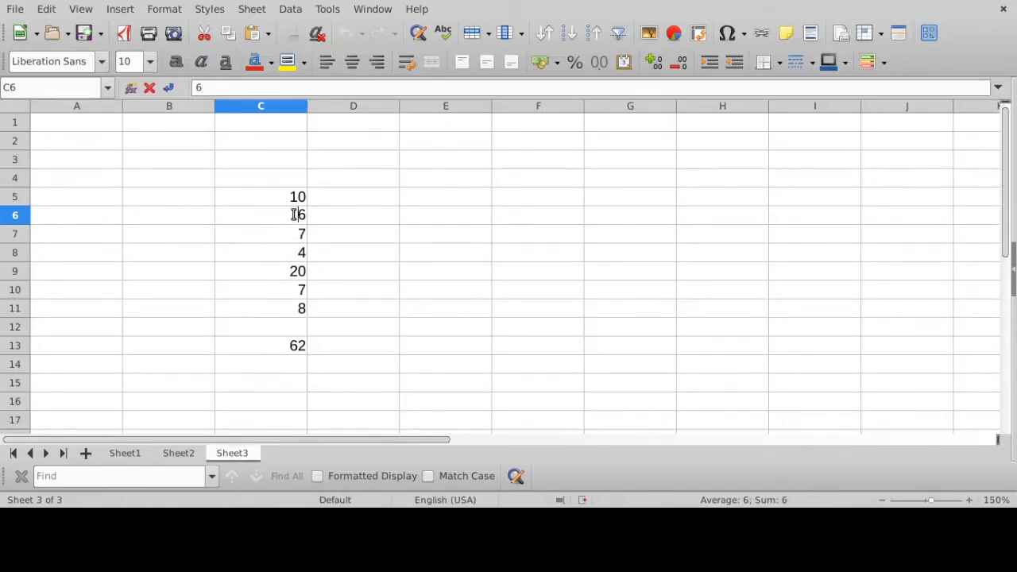
pyautogui.moveTo(293, 214); pyautogui.dragTo(316, 214)
pyautogui.press('BackSpace')
pyautogui.write('4')
pyautogui.press('Return')
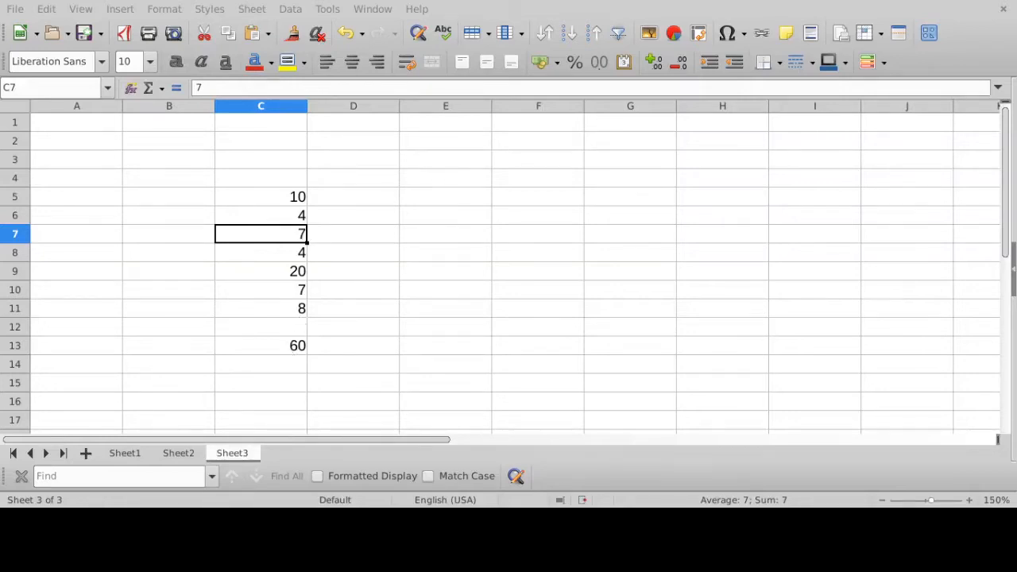
# - Replace the value in cell C11 with 10
pyautogui.click(304, 311)
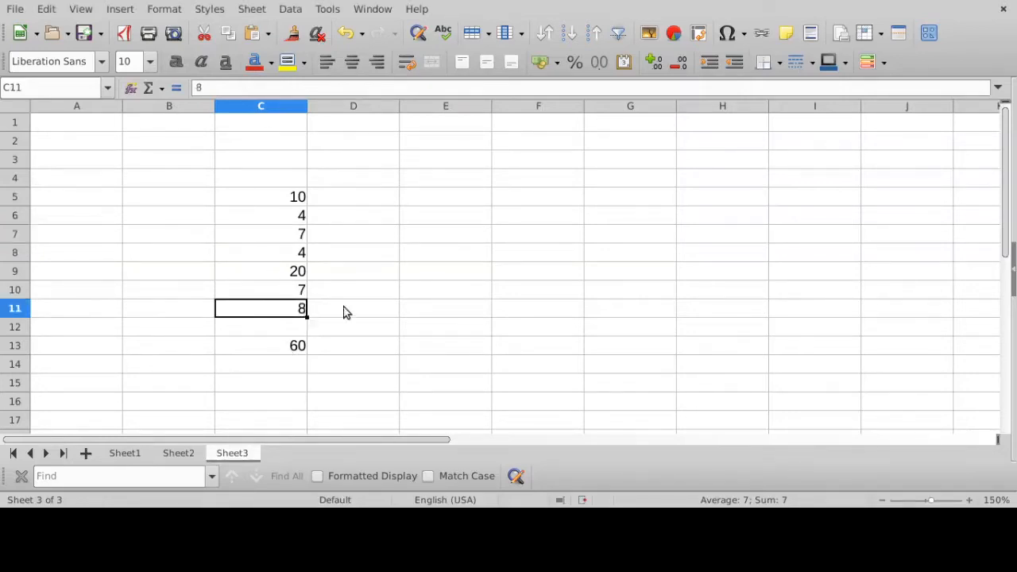
pyautogui.hotkey('alt', 'Tab')
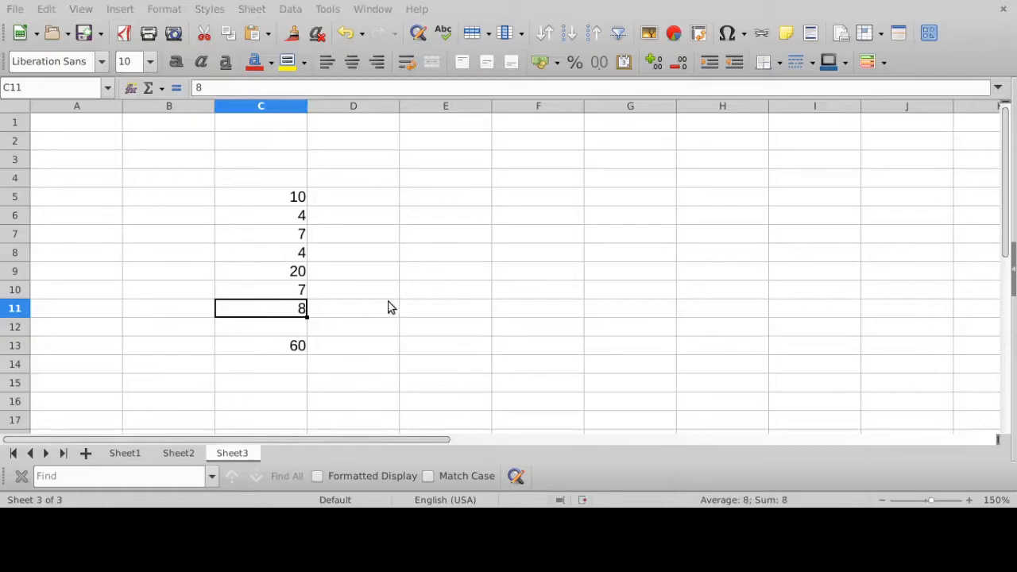
pyautogui.press('Delete')
pyautogui.write('10')
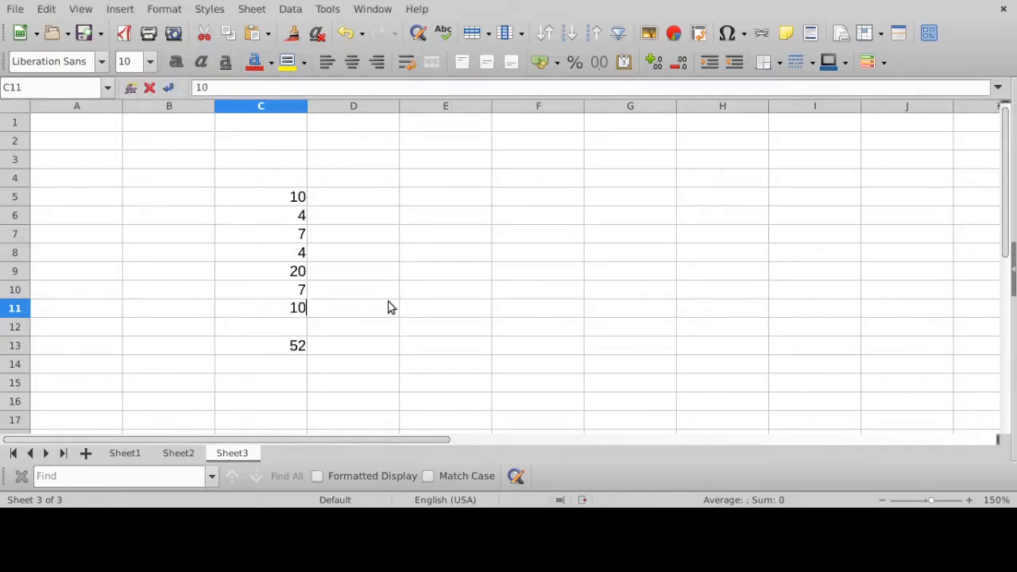
pyautogui.press('Return')
# - Review the cell-by-cell addition formula in C13, then delete it from the cell
pyautogui.click(292, 356)
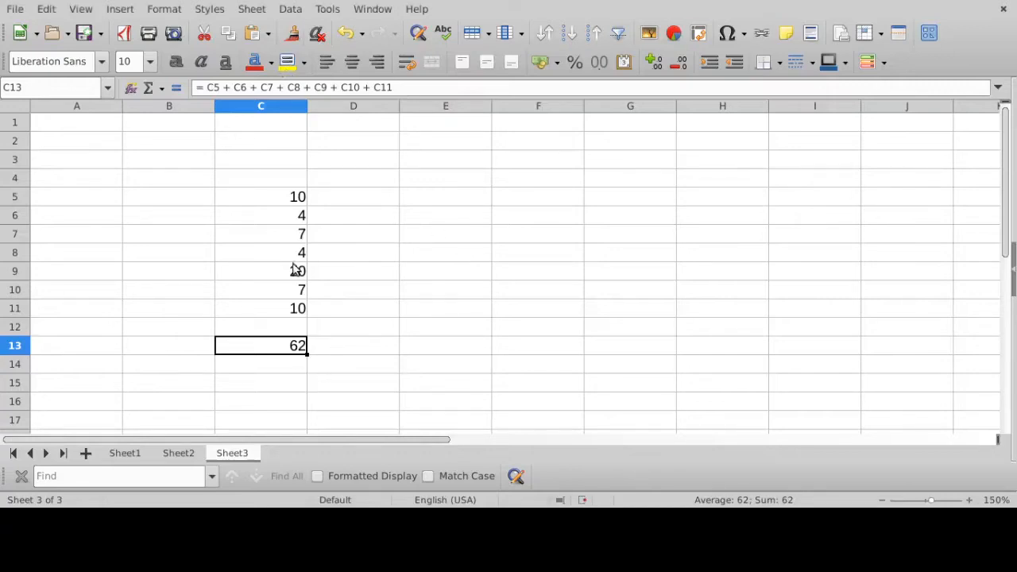
pyautogui.click(415, 89)
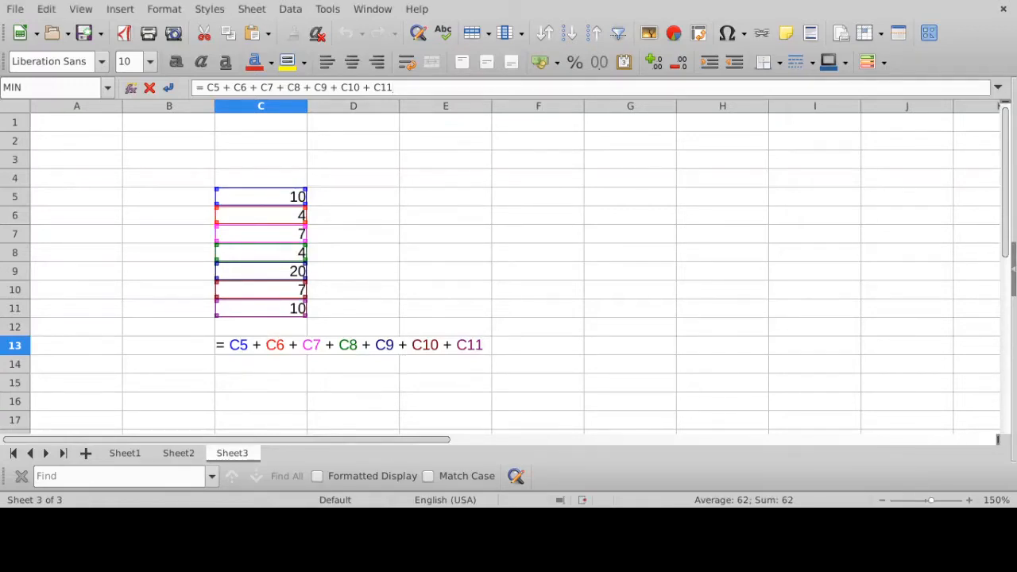
pyautogui.press('Return')
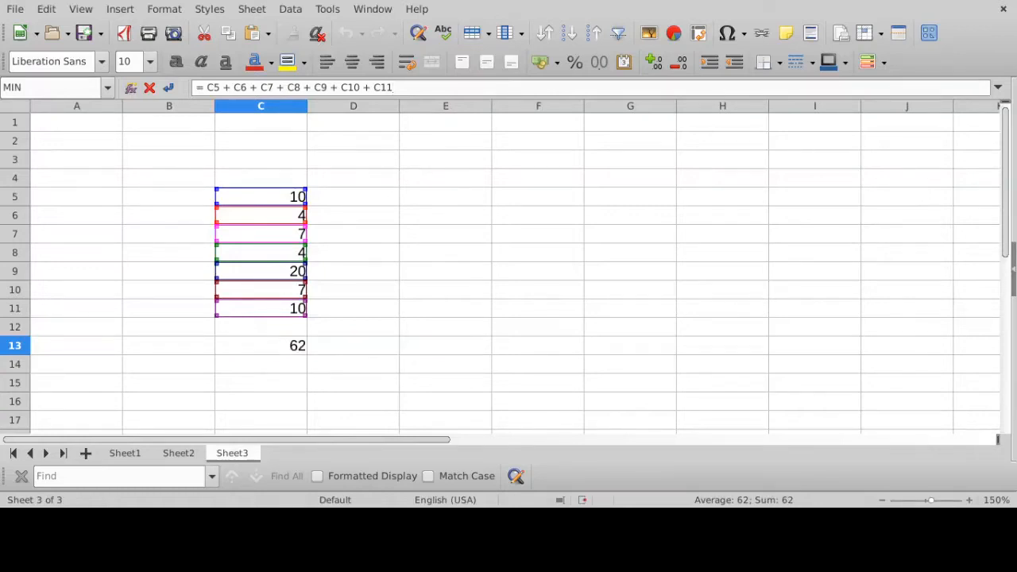
pyautogui.click(295, 347)
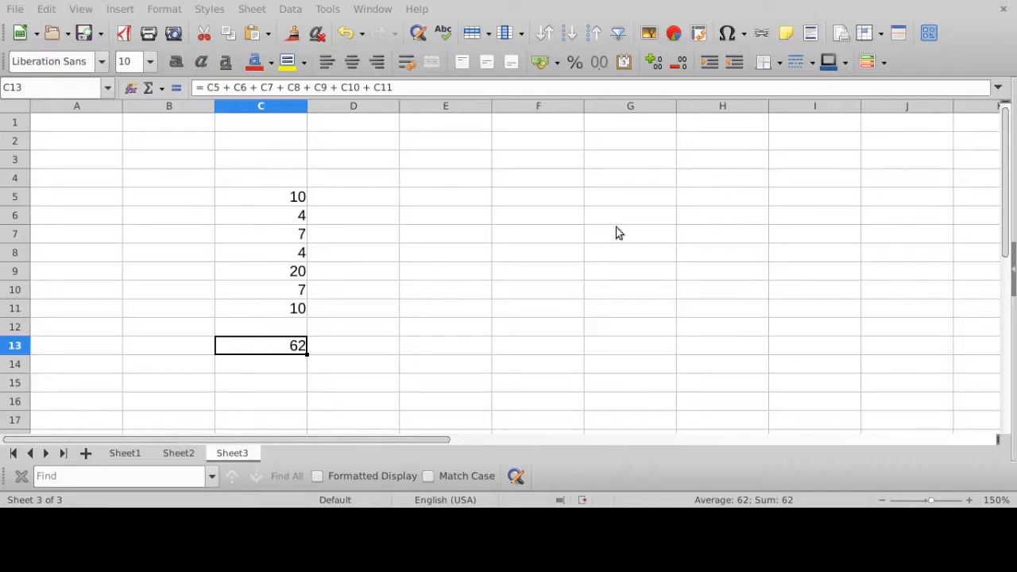
pyautogui.press('Delete')
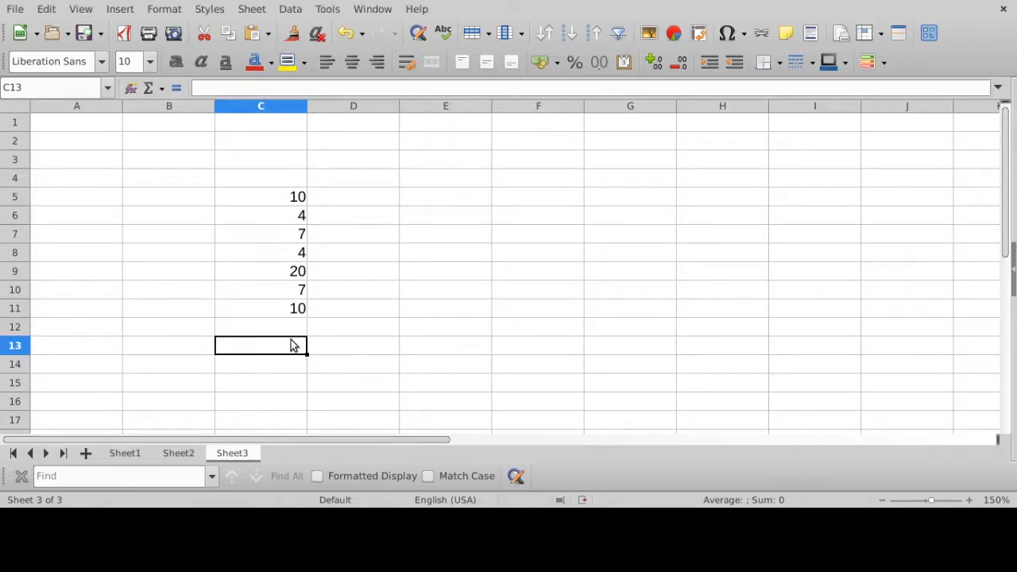
# - Enter the formula =SUM(C5:C11) in cell C13, picking the number range C5 to C11 as its argument
pyautogui.doubleClick(291, 345)
pyautogui.write('=')
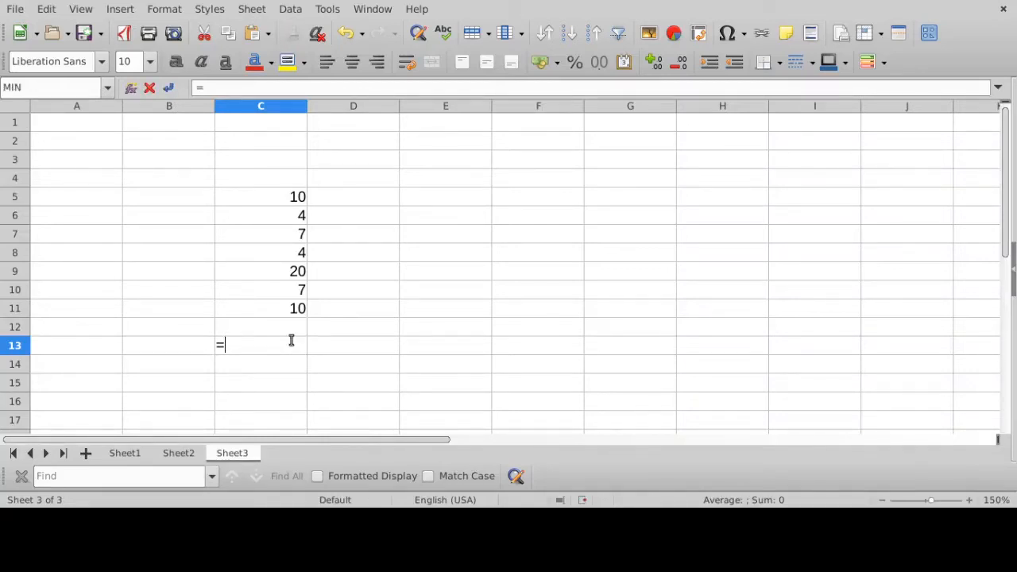
pyautogui.write('sum')
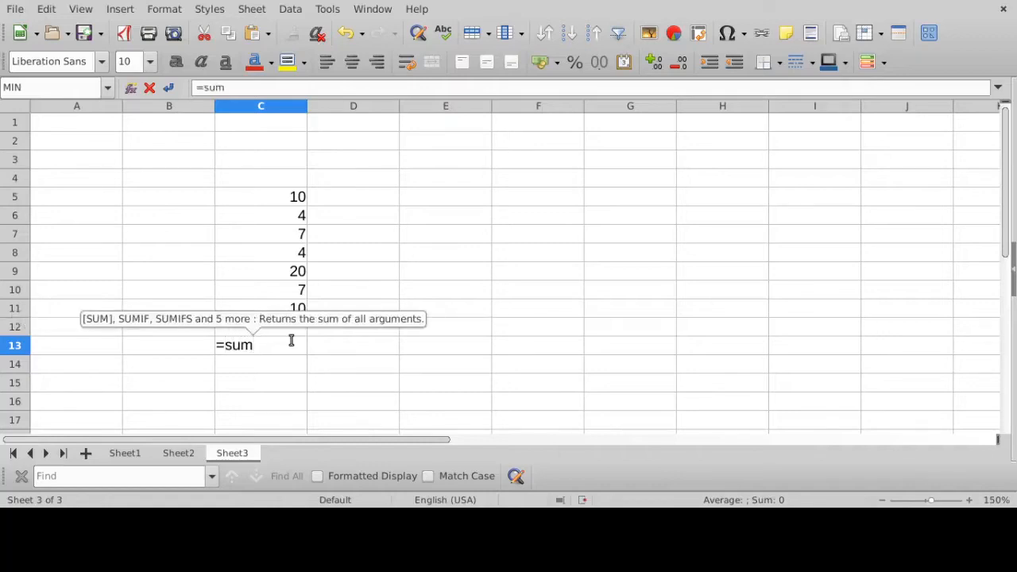
pyautogui.press('BackSpace')
pyautogui.press('BackSpace')
pyautogui.press('BackSpace')
pyautogui.write('S')
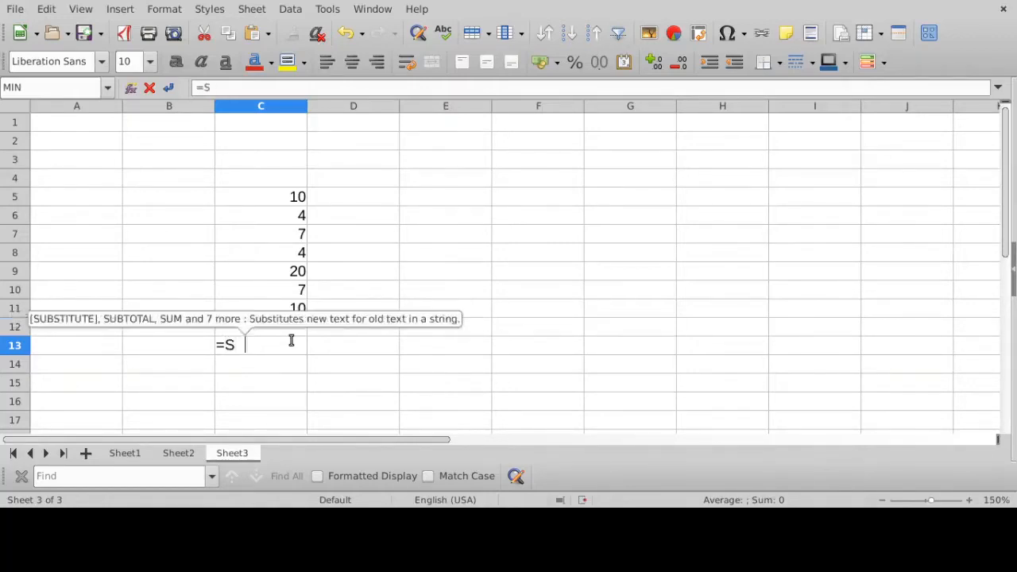
pyautogui.write('UM(')
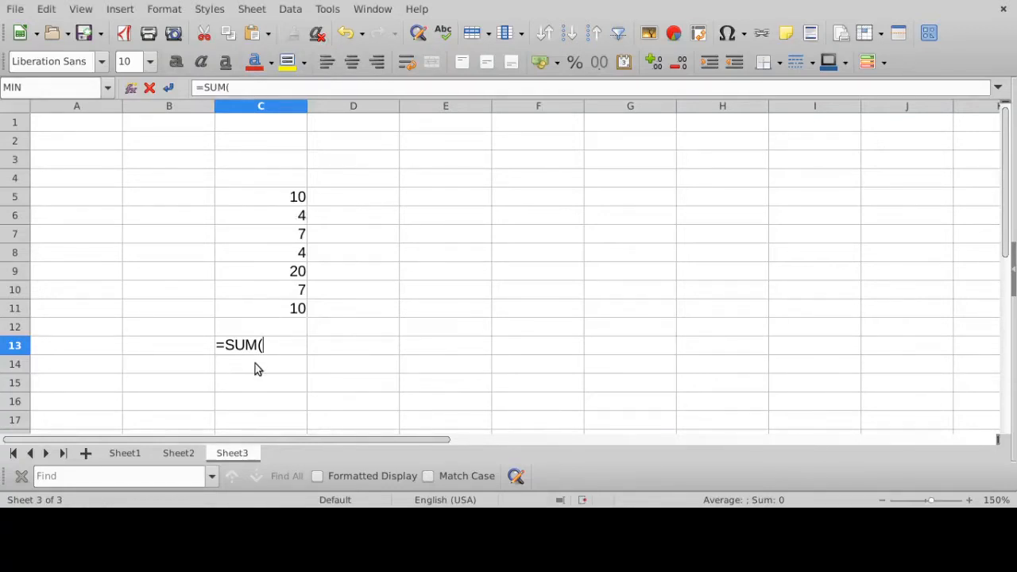
pyautogui.click(270, 198)
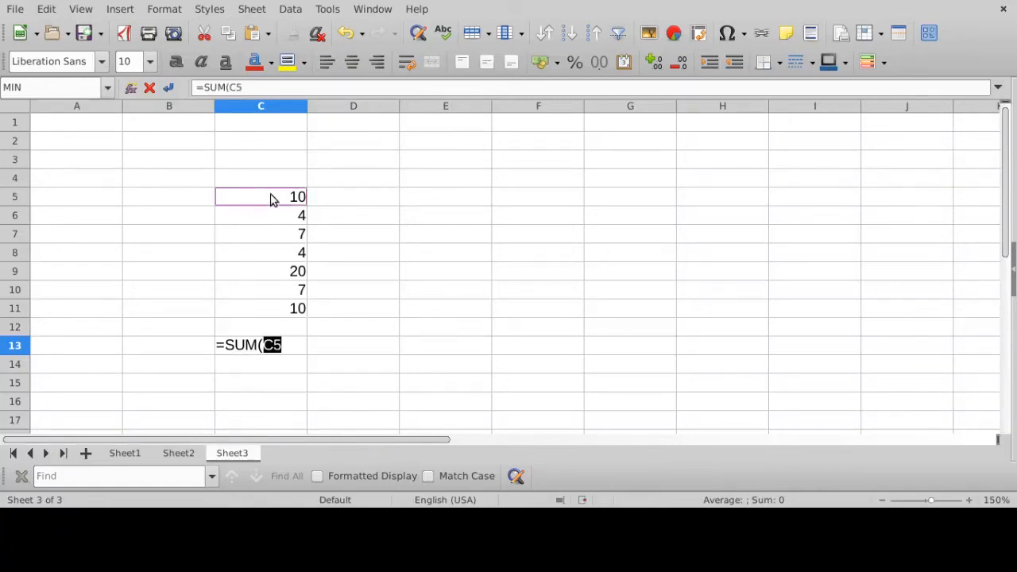
pyautogui.moveTo(270, 197); pyautogui.dragTo(263, 308)
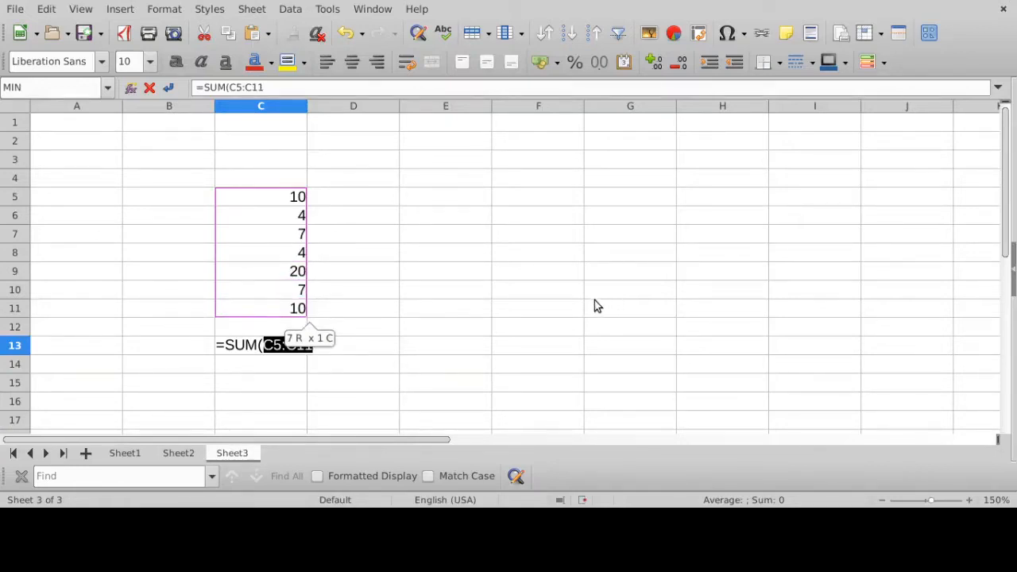
pyautogui.write(')')
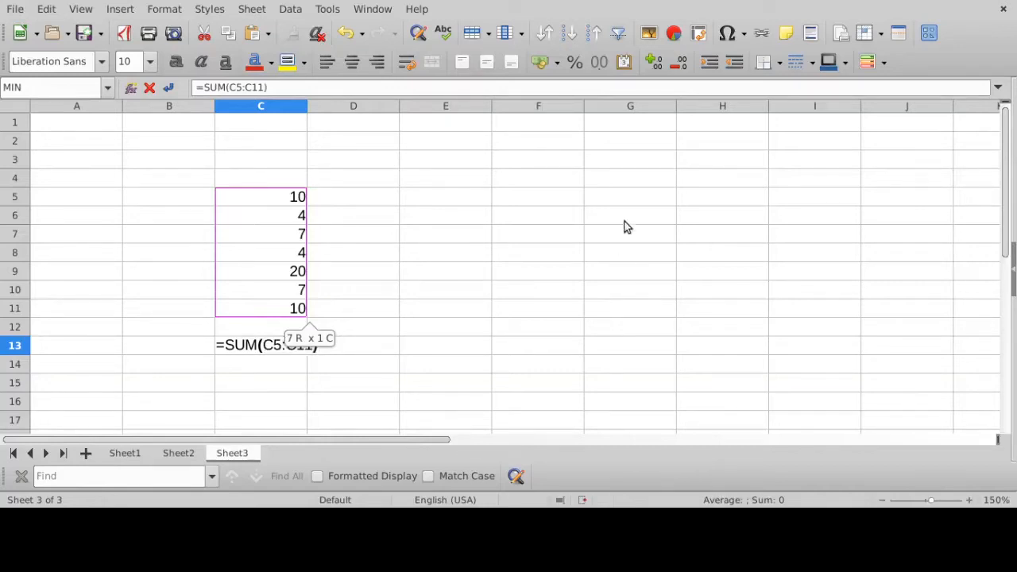
pyautogui.press('Return')
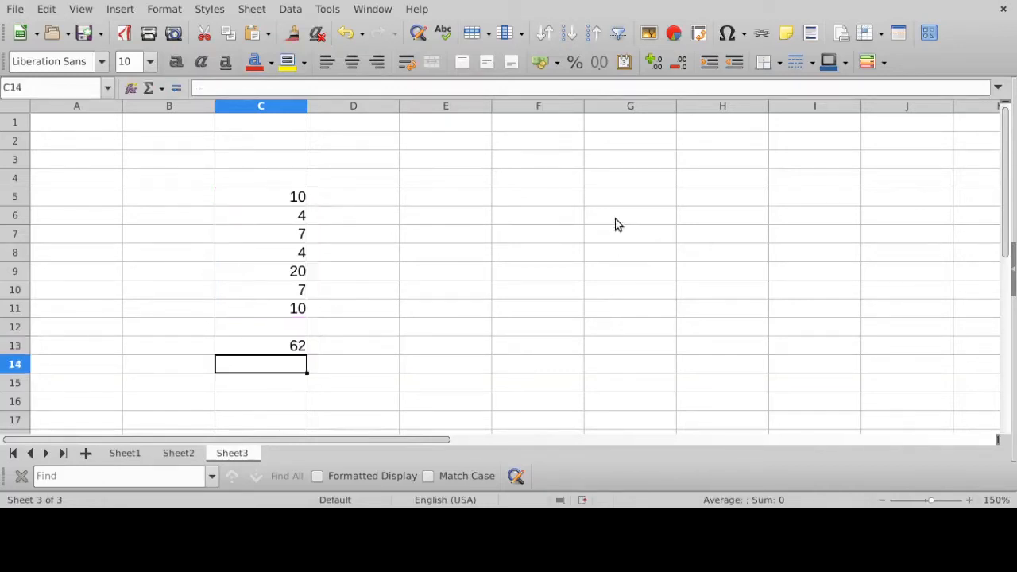
# - Examine the SUM formula in C13 and the colon notation of its C5:C11 range
pyautogui.click(299, 341)
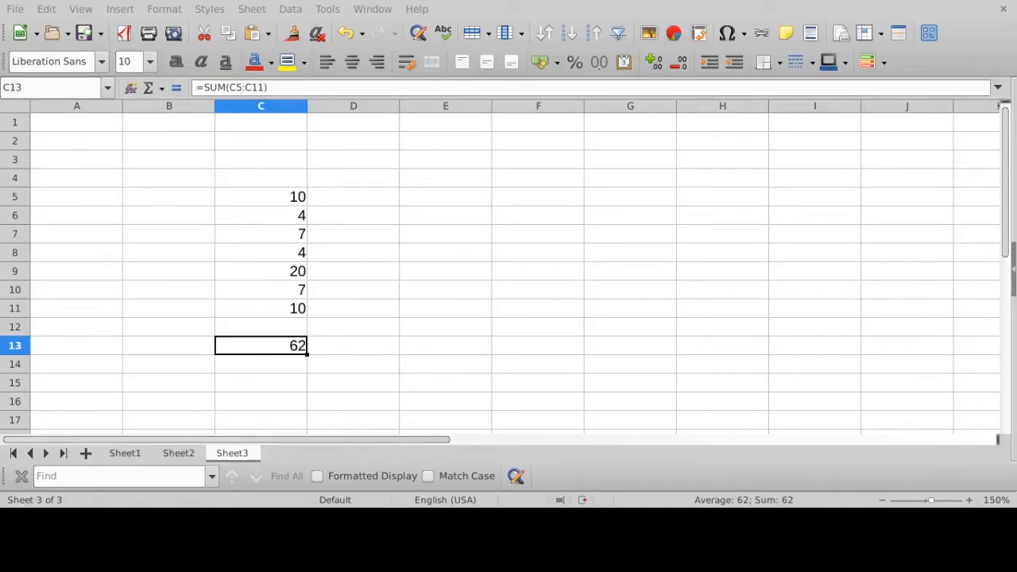
pyautogui.click(243, 88)
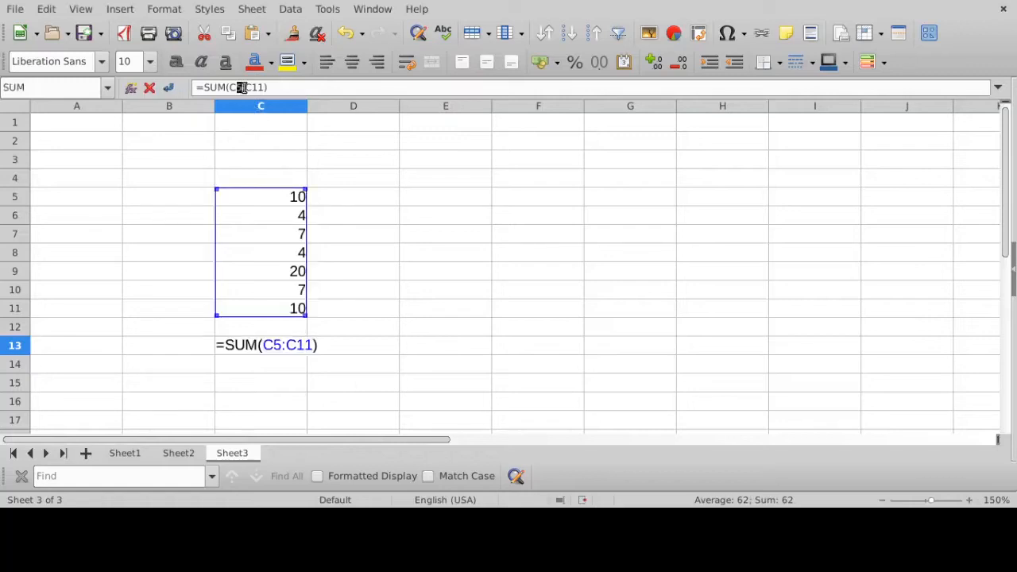
pyautogui.moveTo(245, 88); pyautogui.dragTo(250, 88)
pyautogui.click(241, 88)
pyautogui.press('Return')
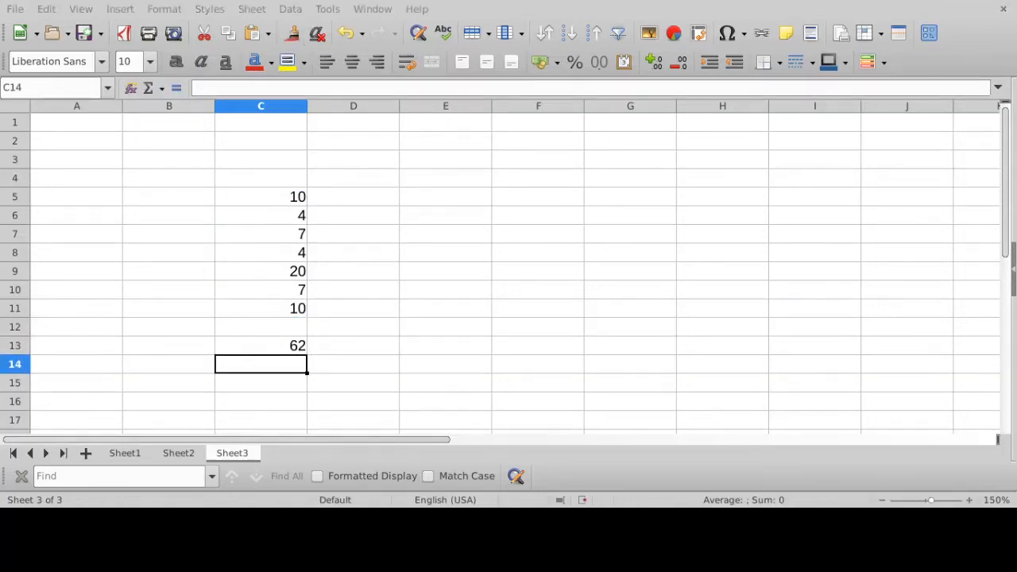
# - Change the value in cell C8 to 22
pyautogui.click(266, 253)
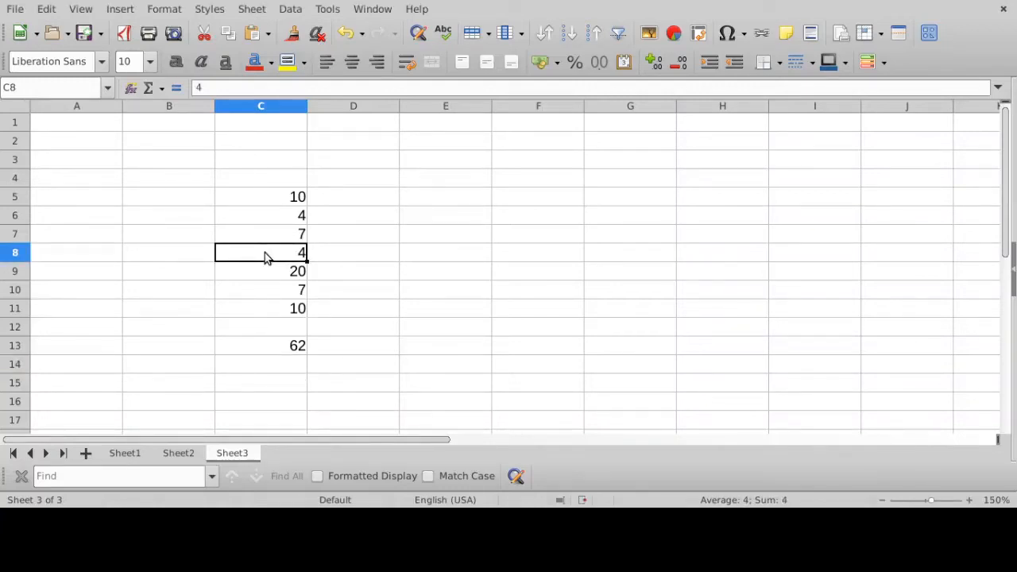
pyautogui.write('22')
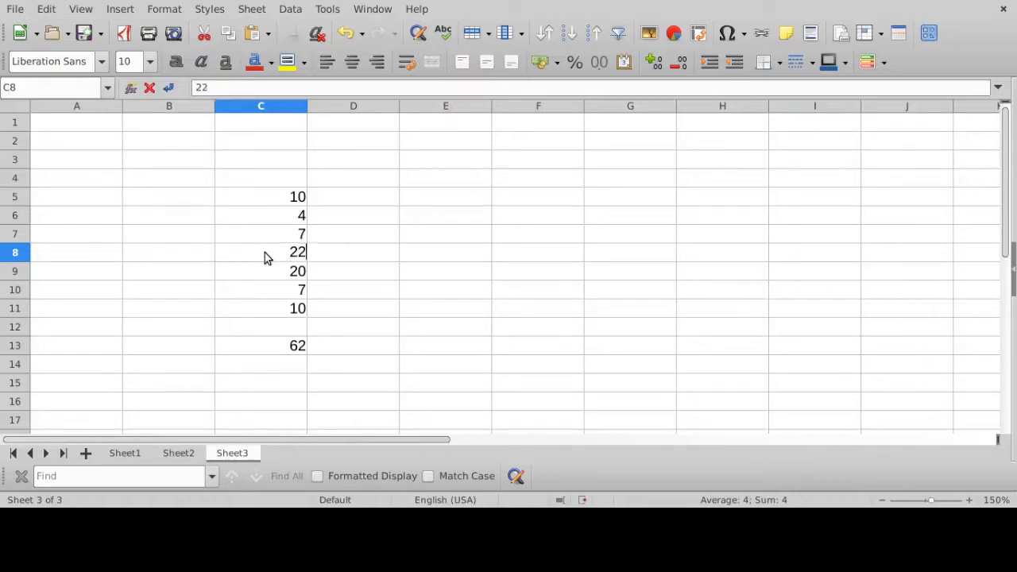
pyautogui.press('Return')
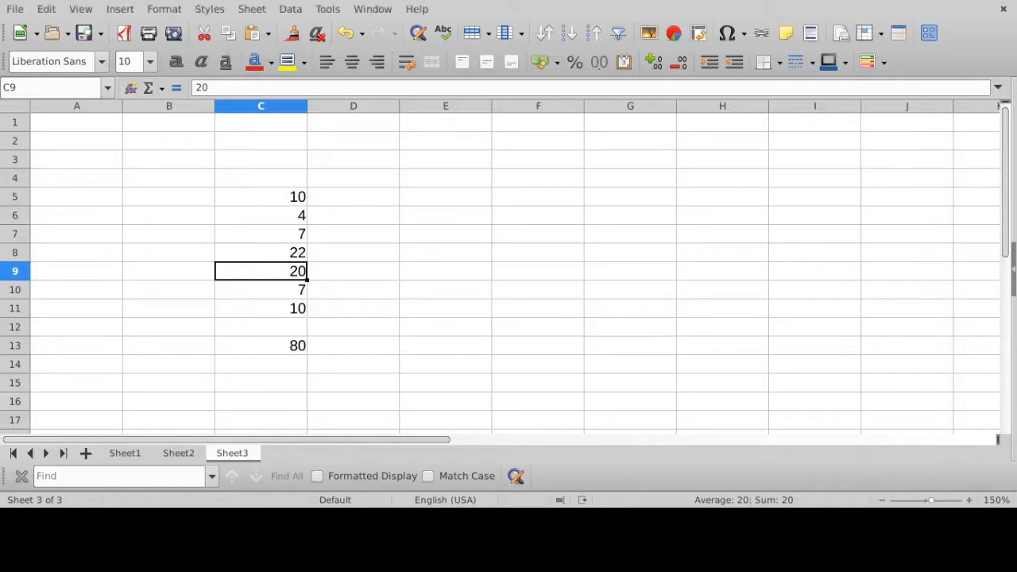
# - Inspect the SUM formula in C13 and the cell range it references
pyautogui.click(295, 350)
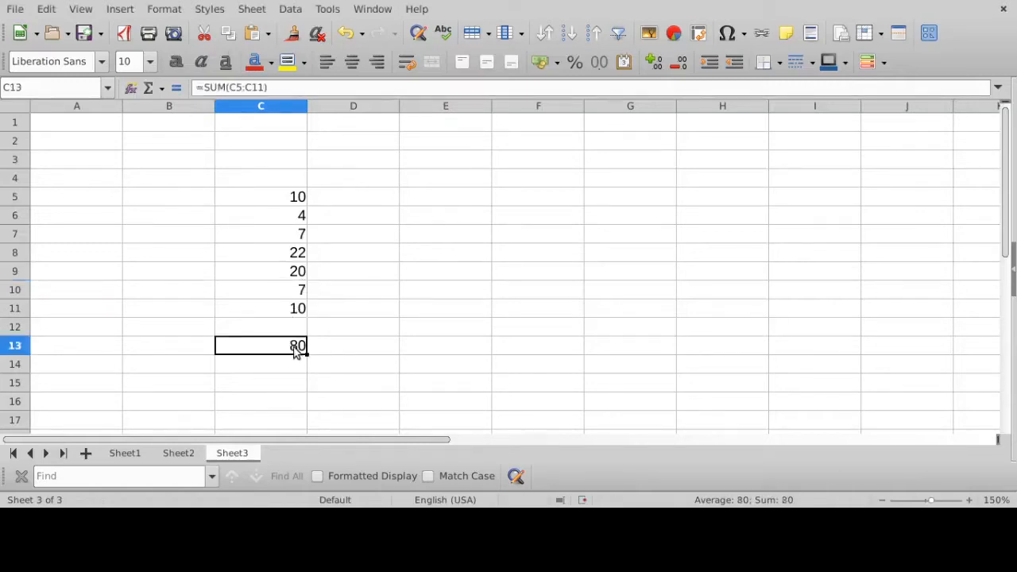
pyautogui.click(298, 87)
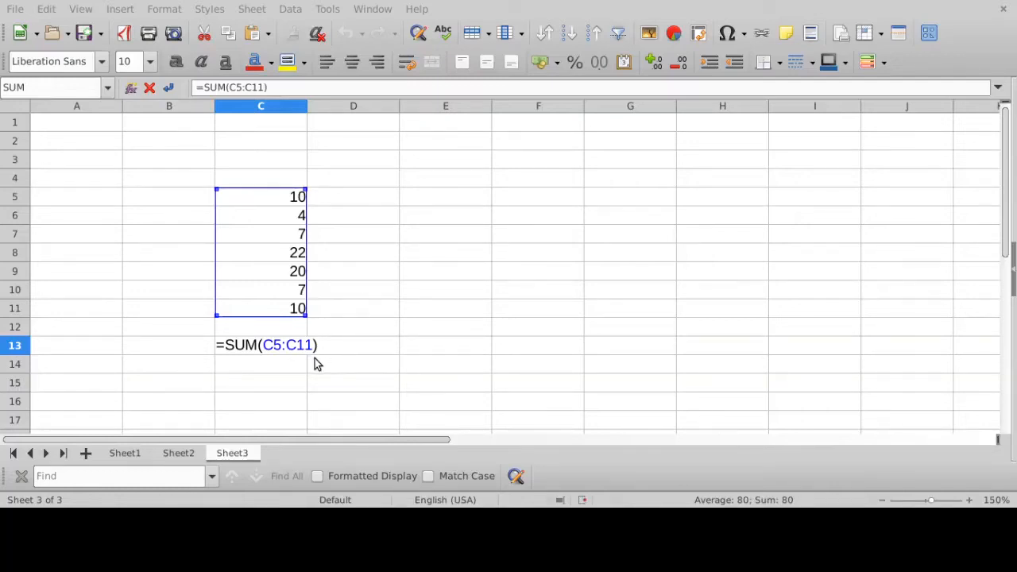
pyautogui.press('Return')
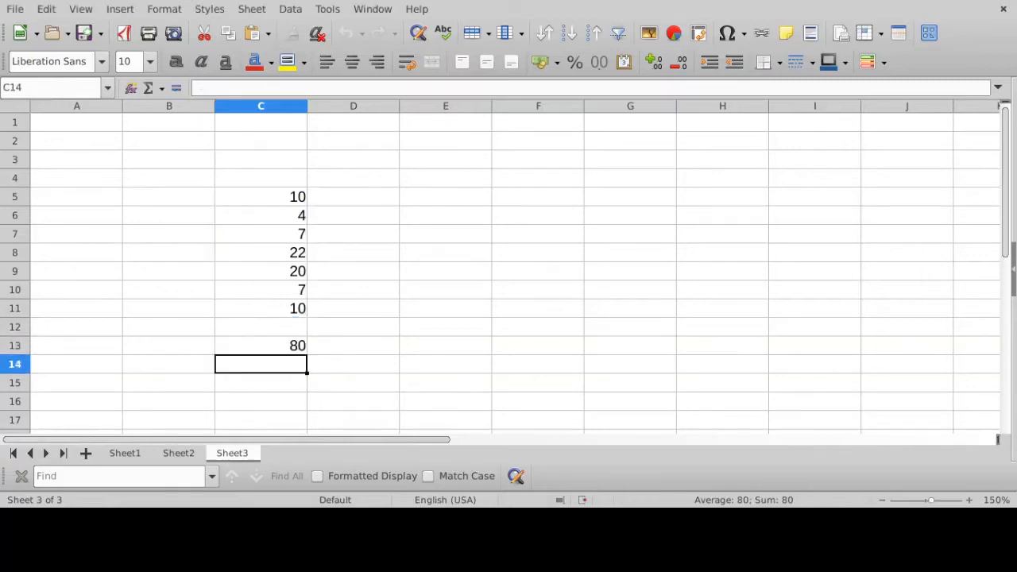
# - Enter the formula =C5+C6+C7+C8+C9+C10+C11 in cell C15, adding each number cell individually
pyautogui.click(268, 351)
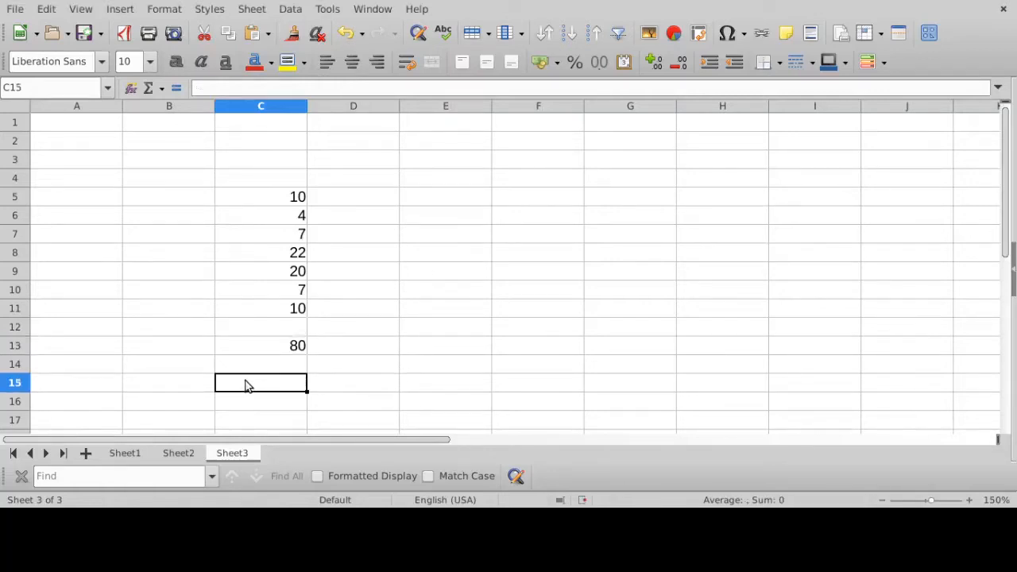
pyautogui.write('=')
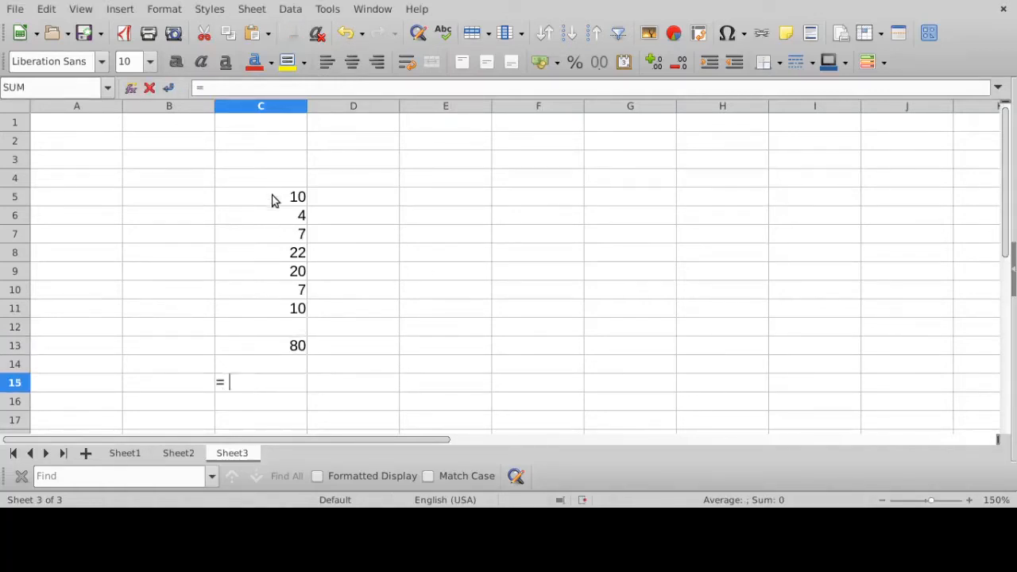
pyautogui.click(272, 200)
pyautogui.write('+')
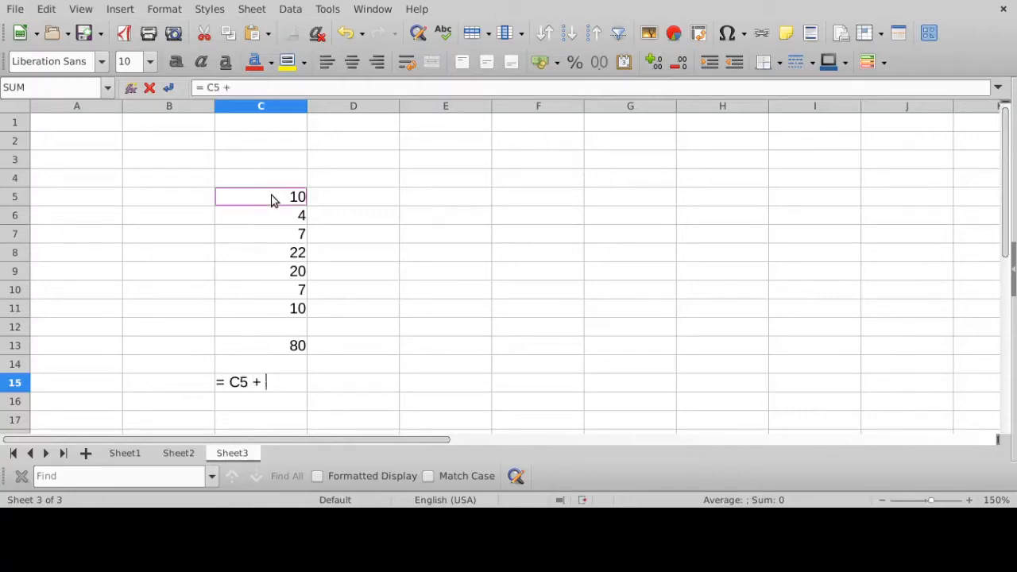
pyautogui.click(295, 224)
pyautogui.write('+')
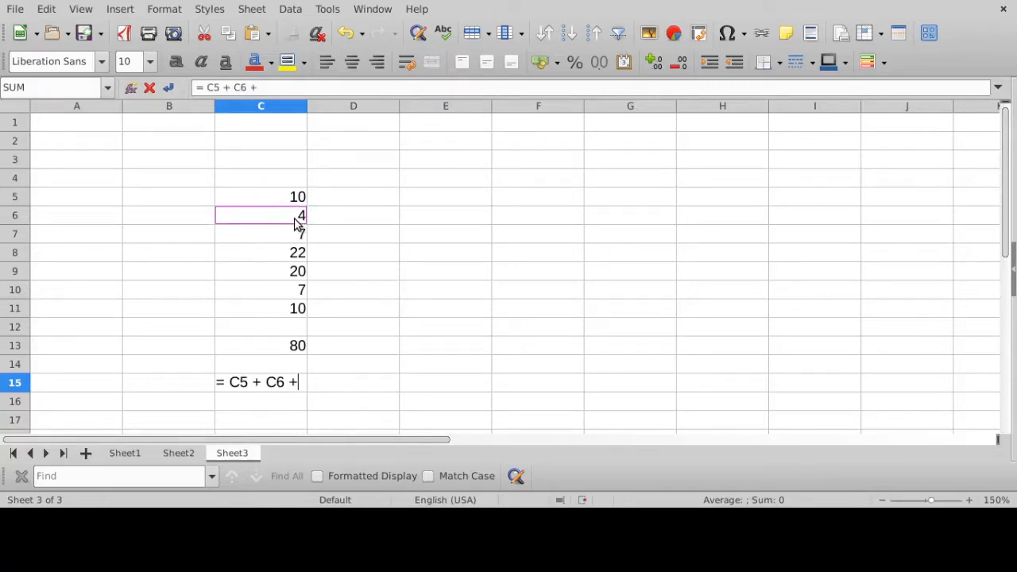
pyautogui.click(288, 235)
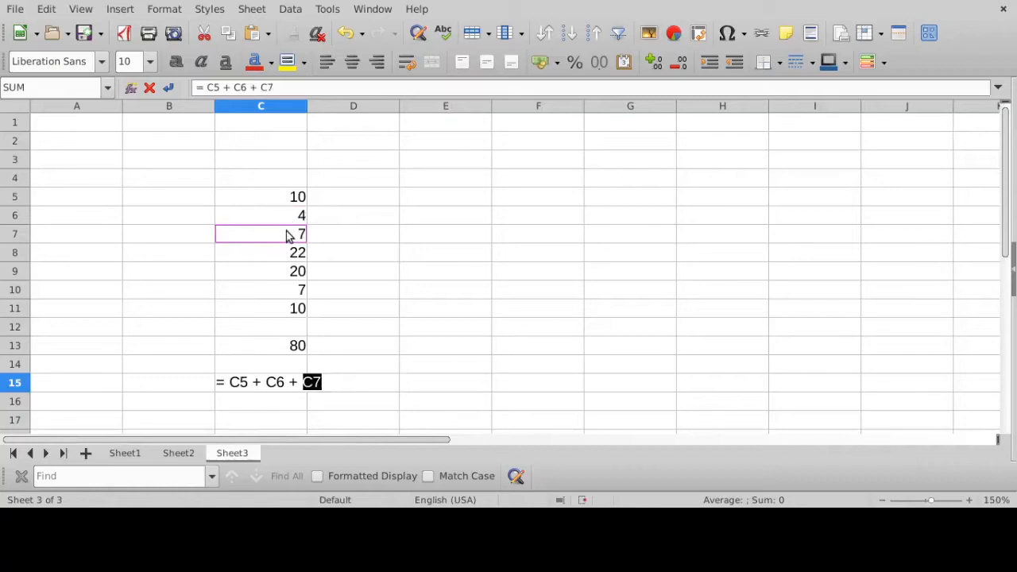
pyautogui.write('+')
pyautogui.click(279, 254)
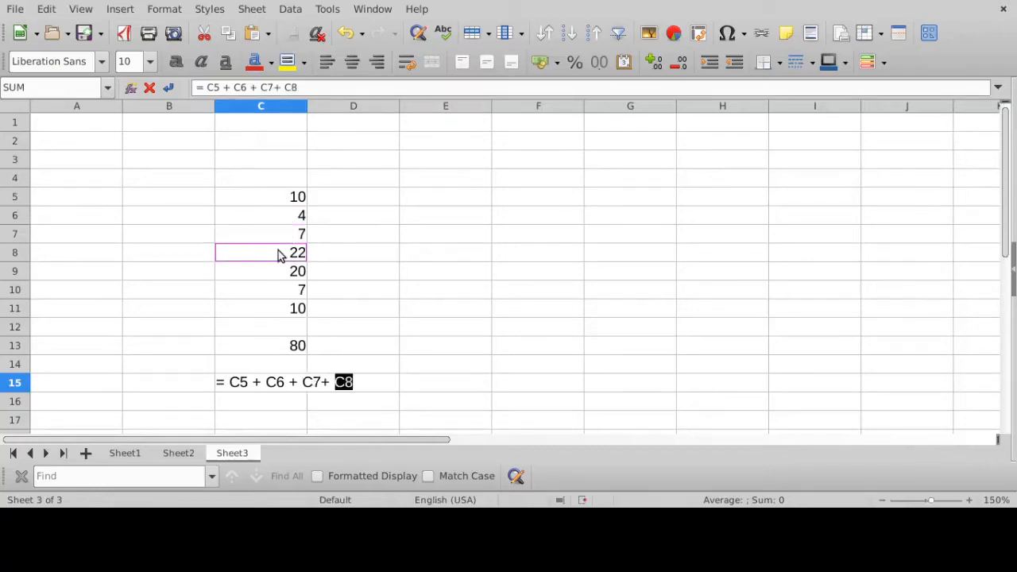
pyautogui.write('+')
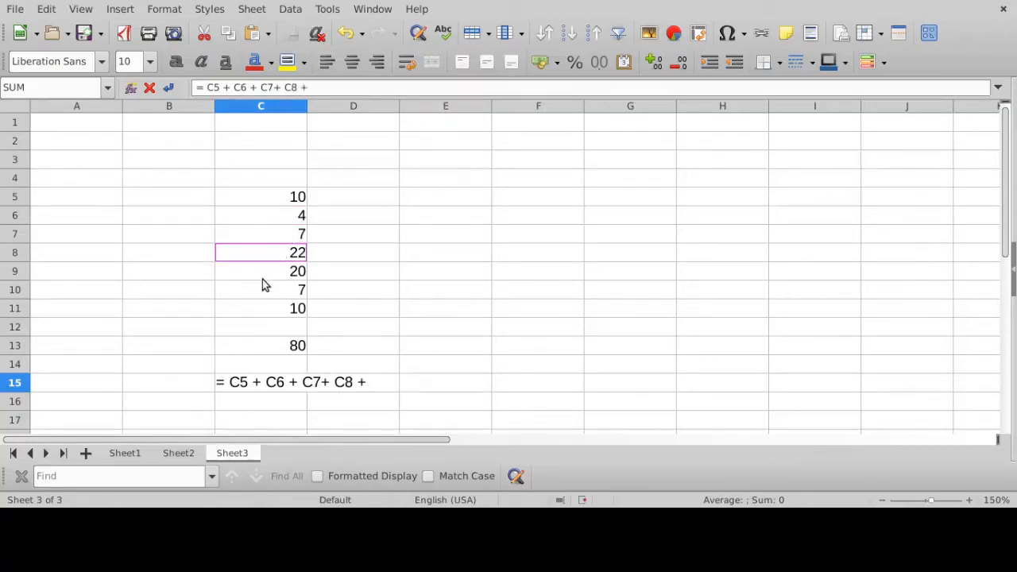
pyautogui.click(263, 278)
pyautogui.write('+')
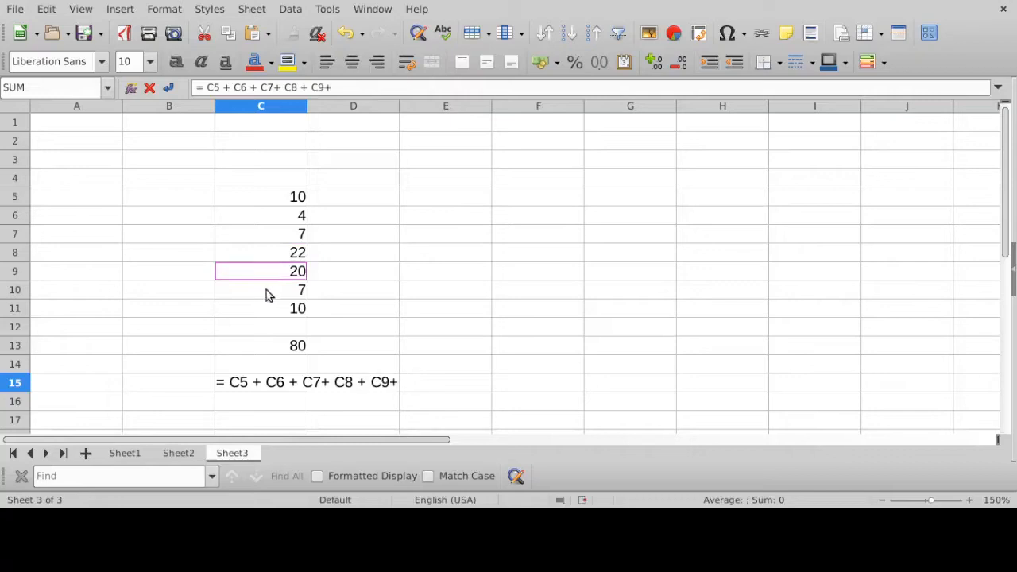
pyautogui.click(266, 291)
pyautogui.write('+')
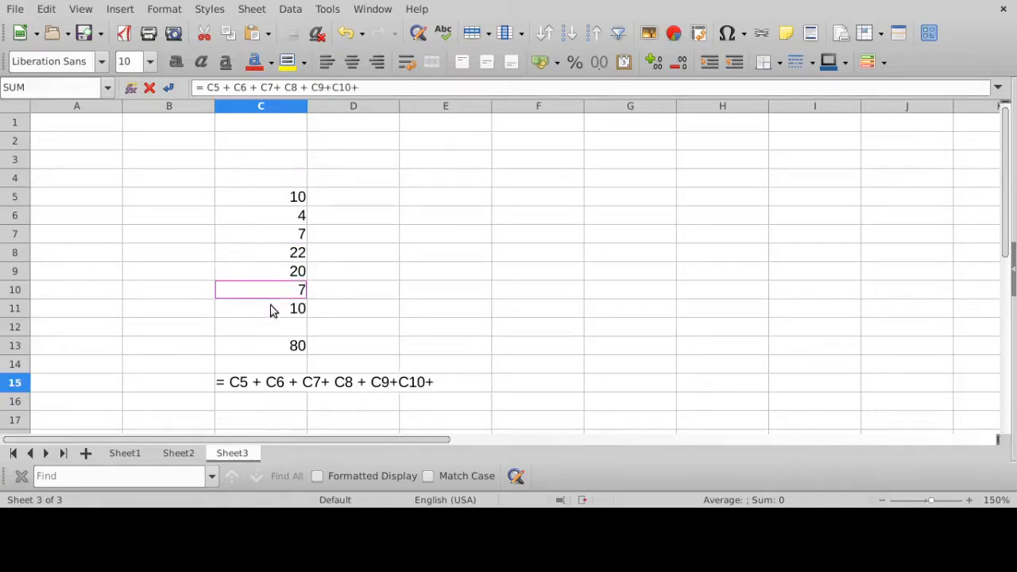
pyautogui.click(270, 310)
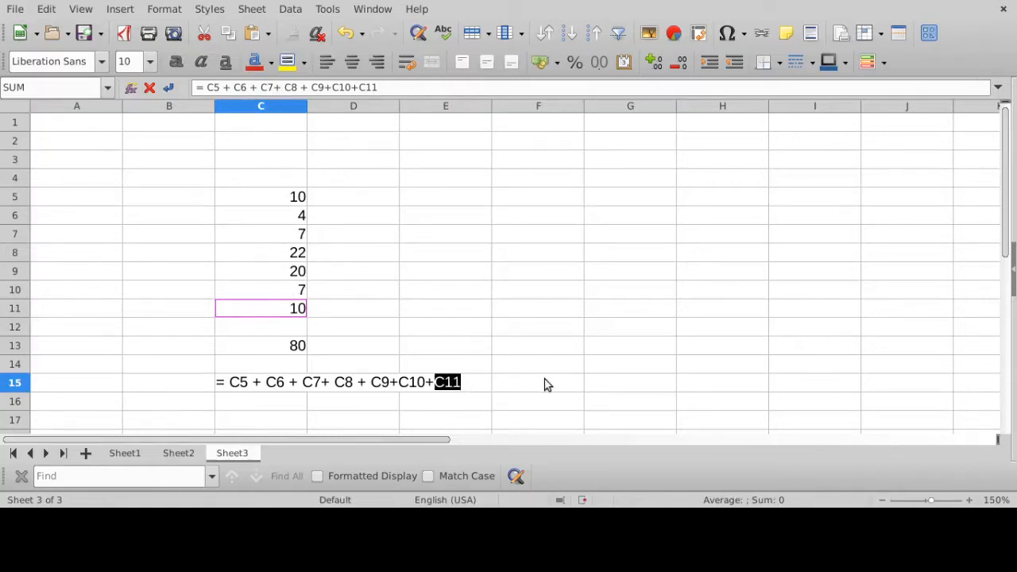
pyautogui.press('Return')
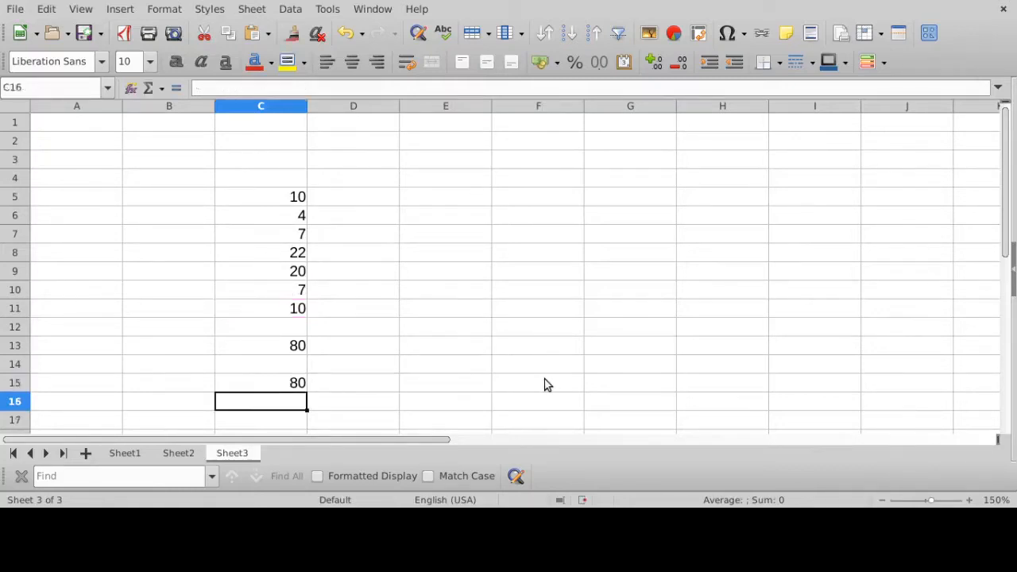
# - Compare the cell-by-cell addition formula in C15 with the SUM range formula in C13
pyautogui.click(287, 383)
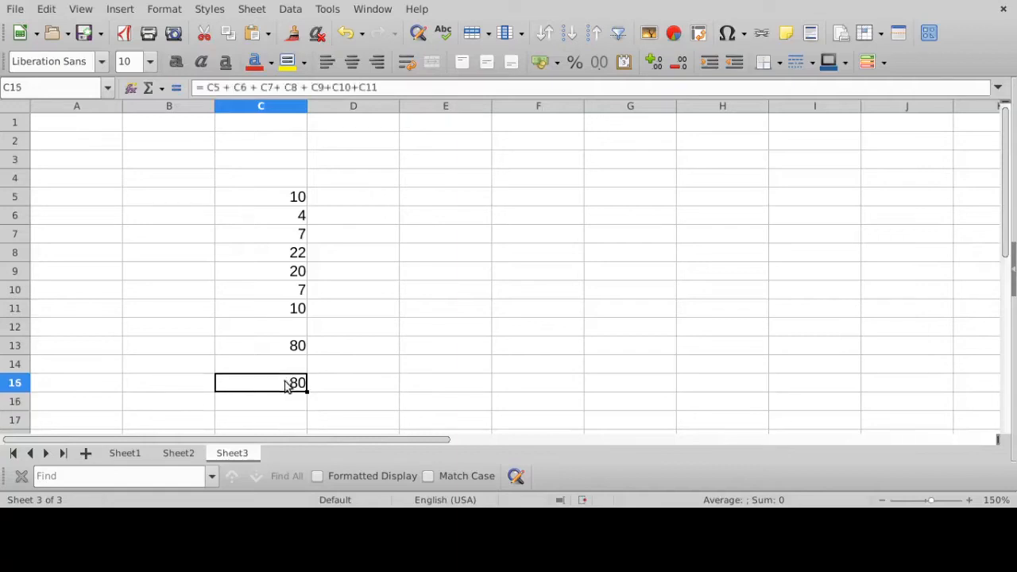
pyautogui.click(398, 87)
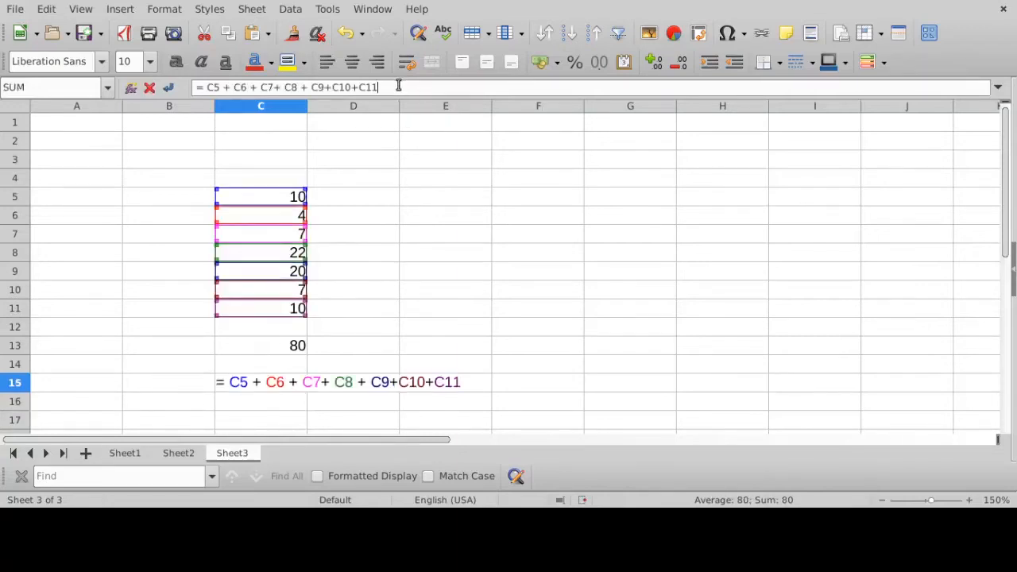
pyautogui.press('Return')
pyautogui.click(305, 346)
pyautogui.click(377, 87)
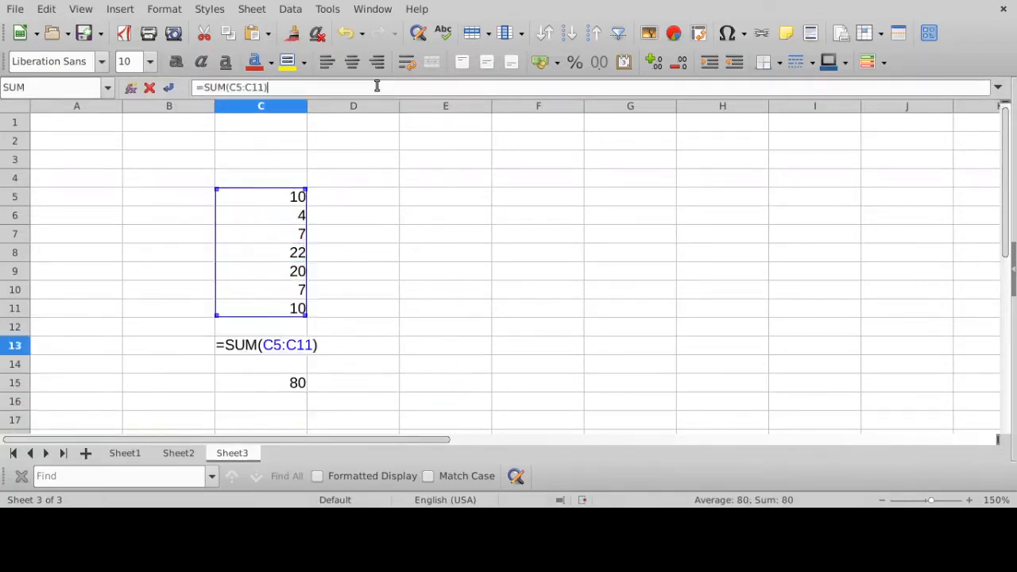
pyautogui.press('Return')
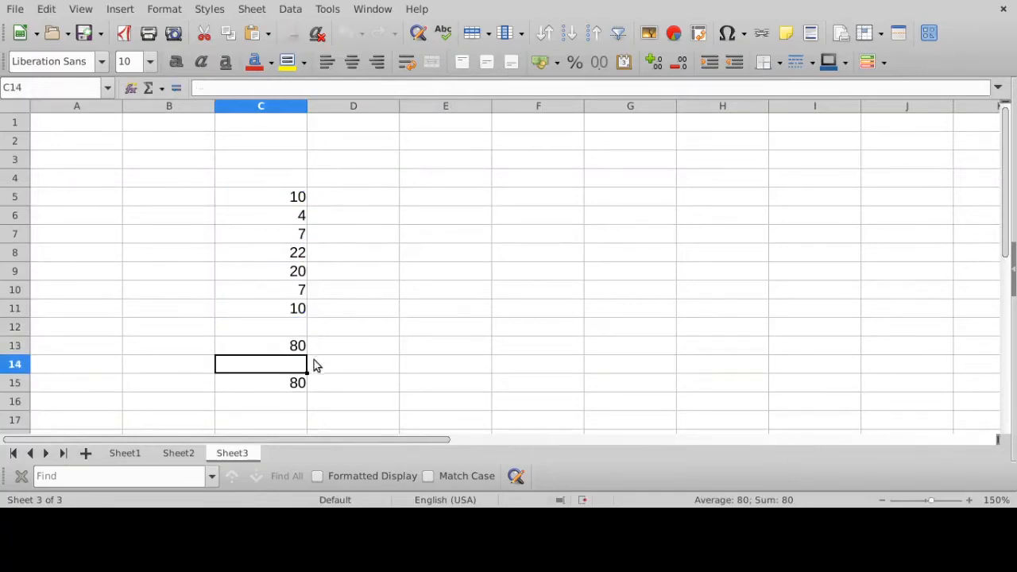
pyautogui.press('Down')
pyautogui.click(399, 87)
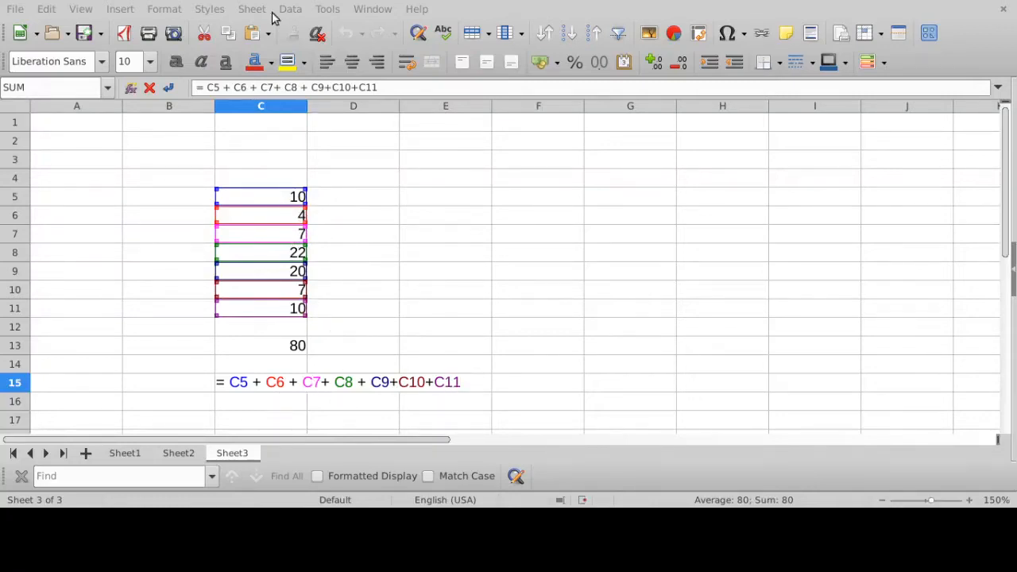
pyautogui.press('Return')
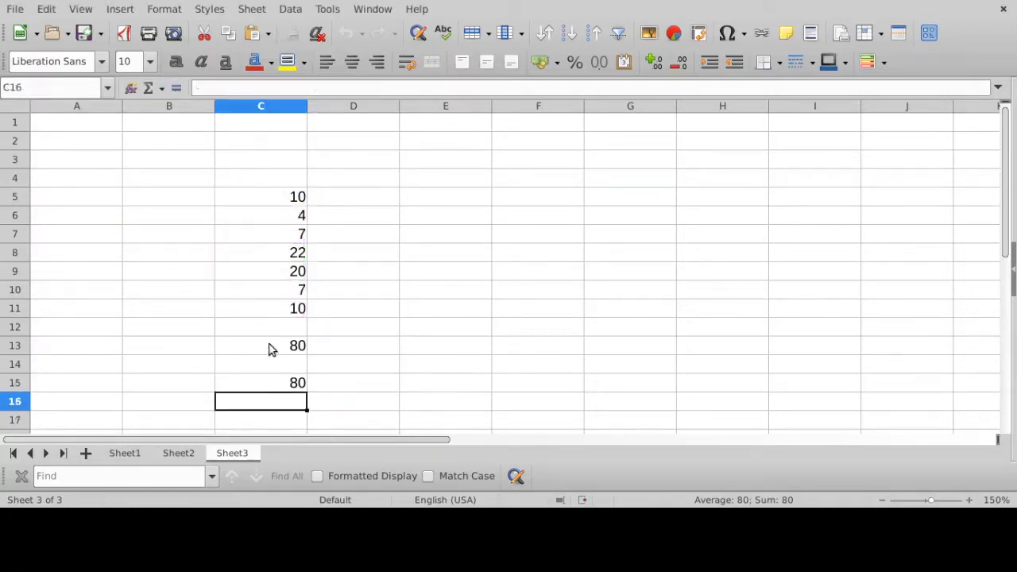
# - Clear cell C13 and re-enter =SUM(C5:C11), picking the number range C5 to C11 as its argument
pyautogui.click(276, 350)
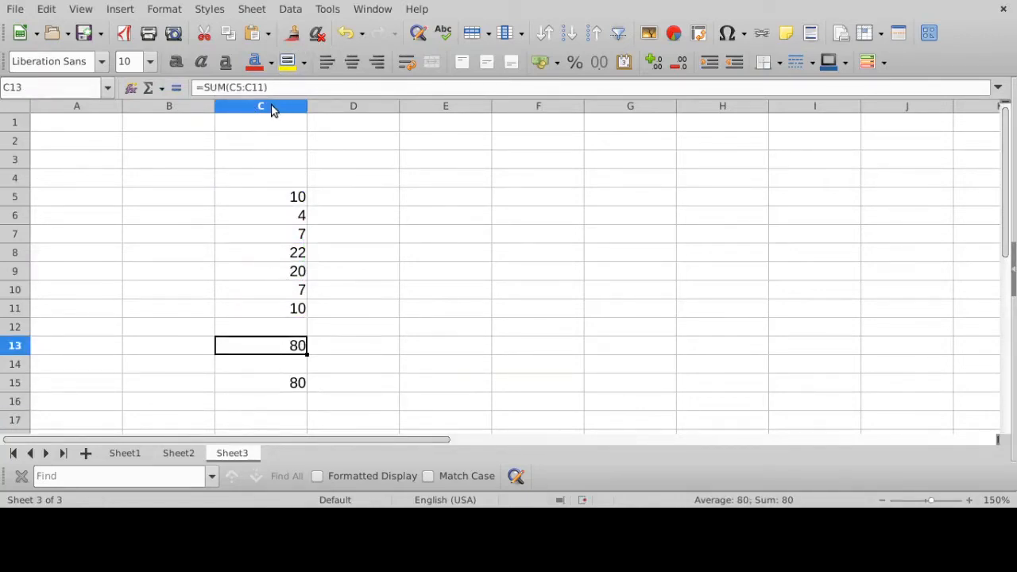
pyautogui.press('Delete')
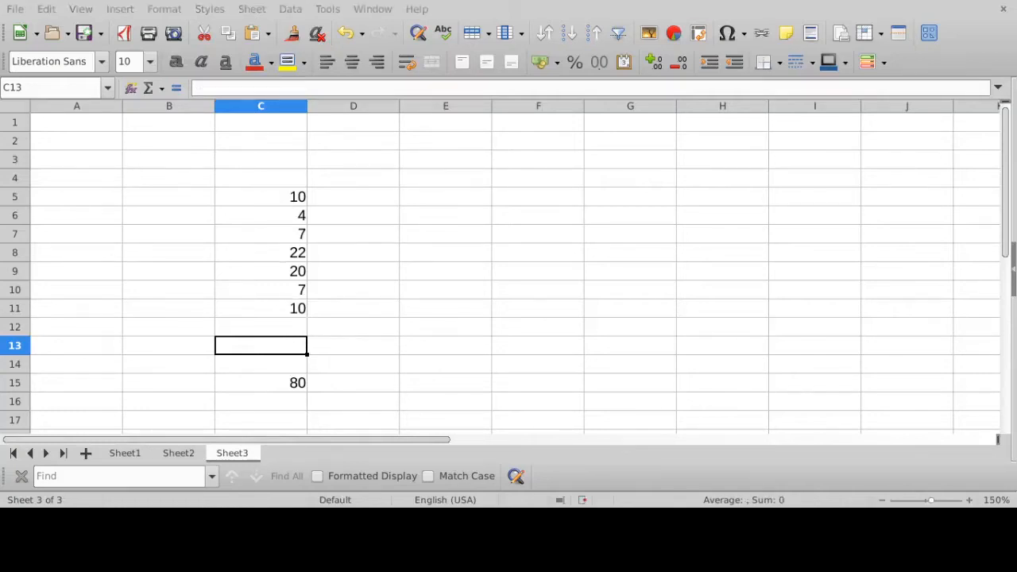
pyautogui.write('=')
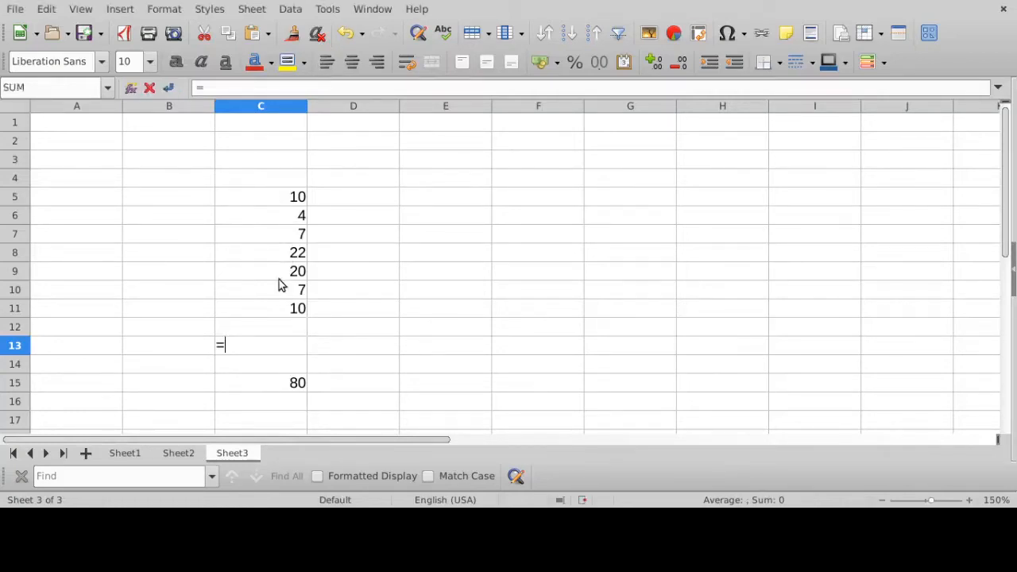
pyautogui.write('SUM(')
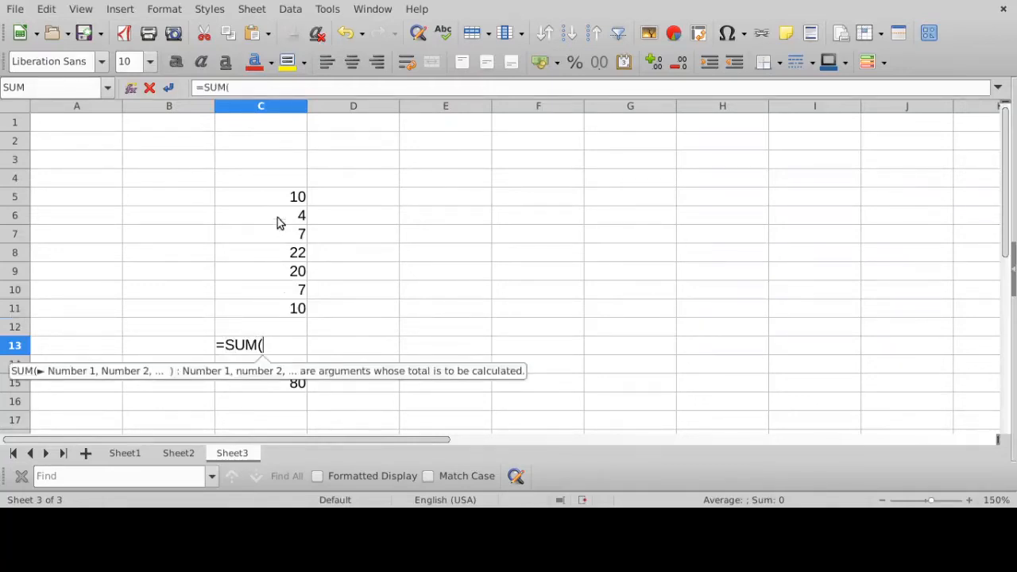
pyautogui.moveTo(275, 199); pyautogui.dragTo(266, 313)
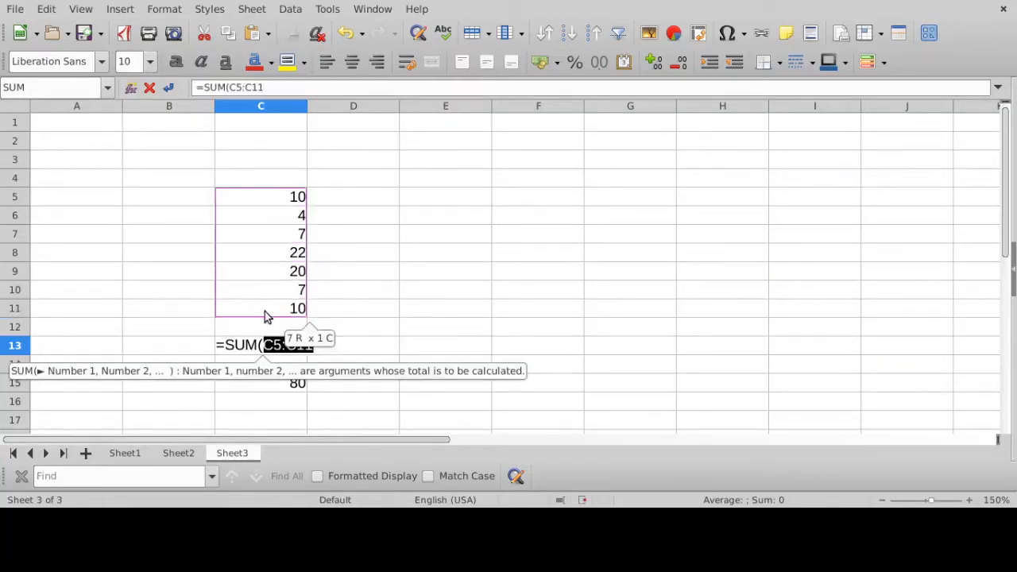
pyautogui.press('Return')
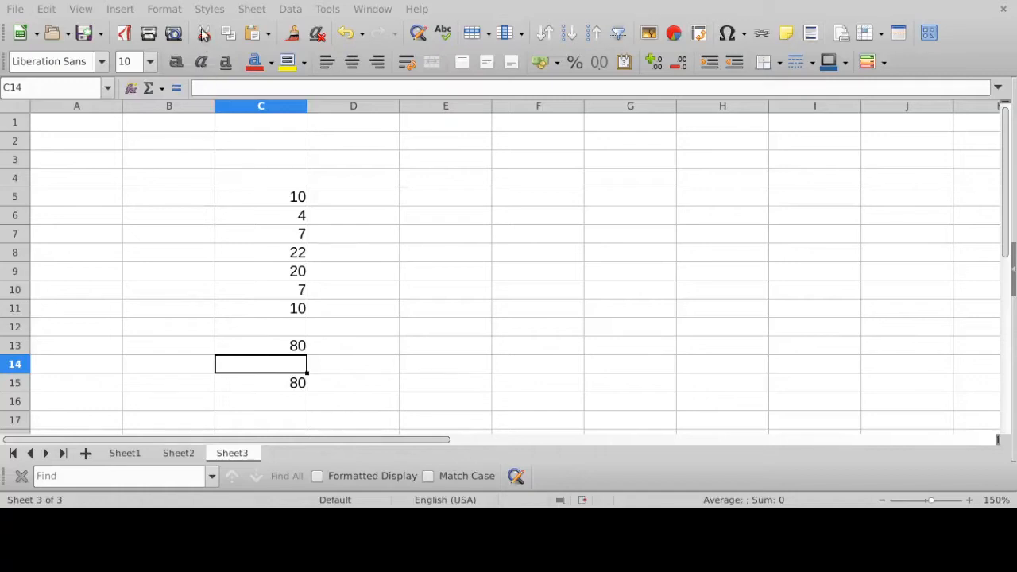
# - Review the re-entered SUM formula in C13, and check it against the addition formula in C15
pyautogui.click(273, 350)
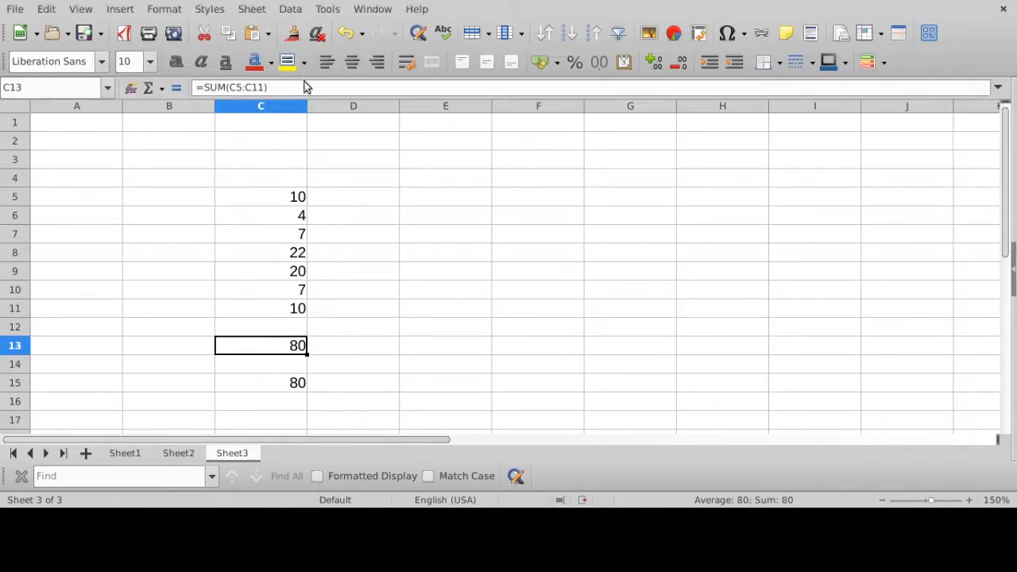
pyautogui.click(302, 86)
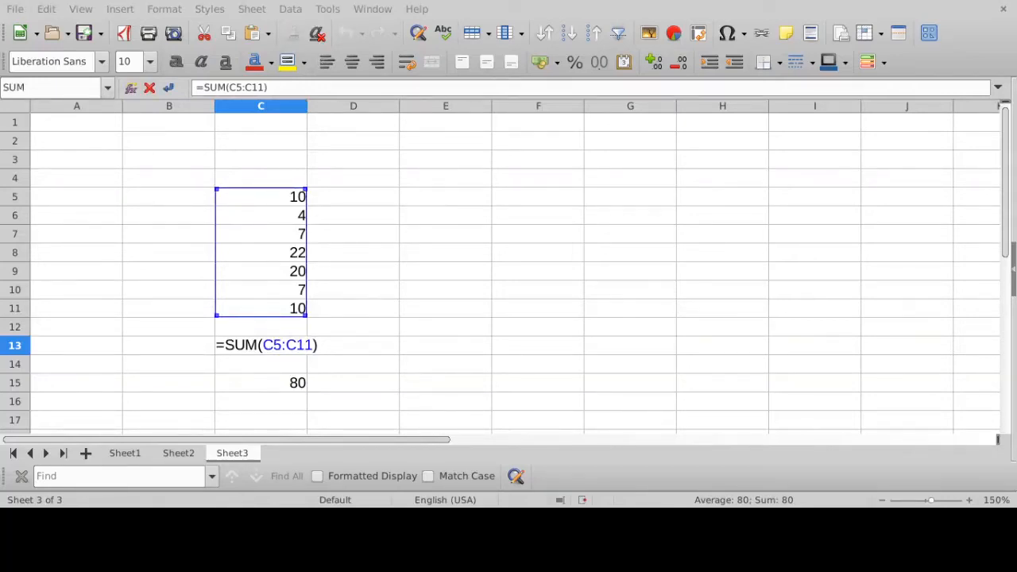
pyautogui.press('Return')
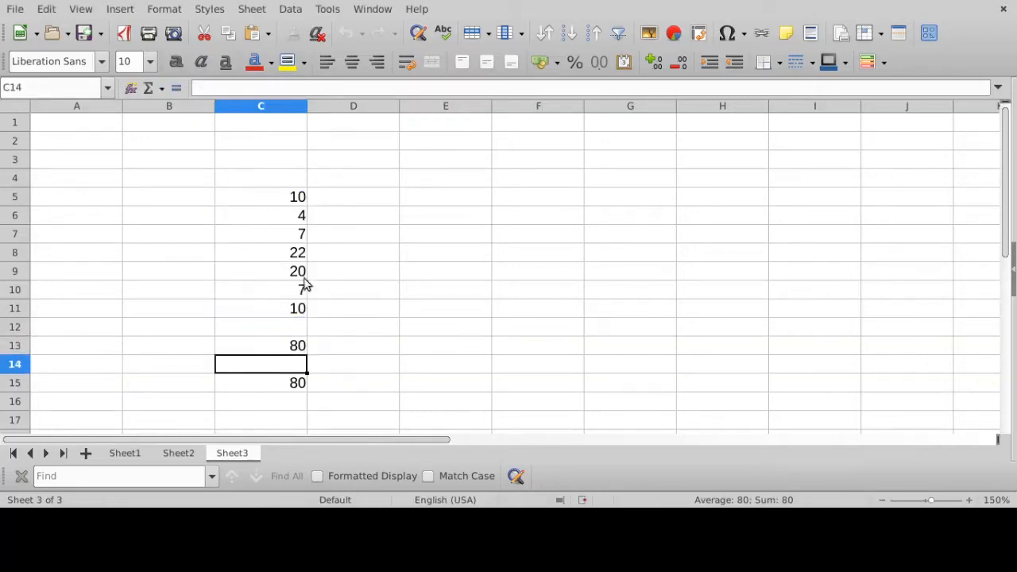
pyautogui.click(299, 348)
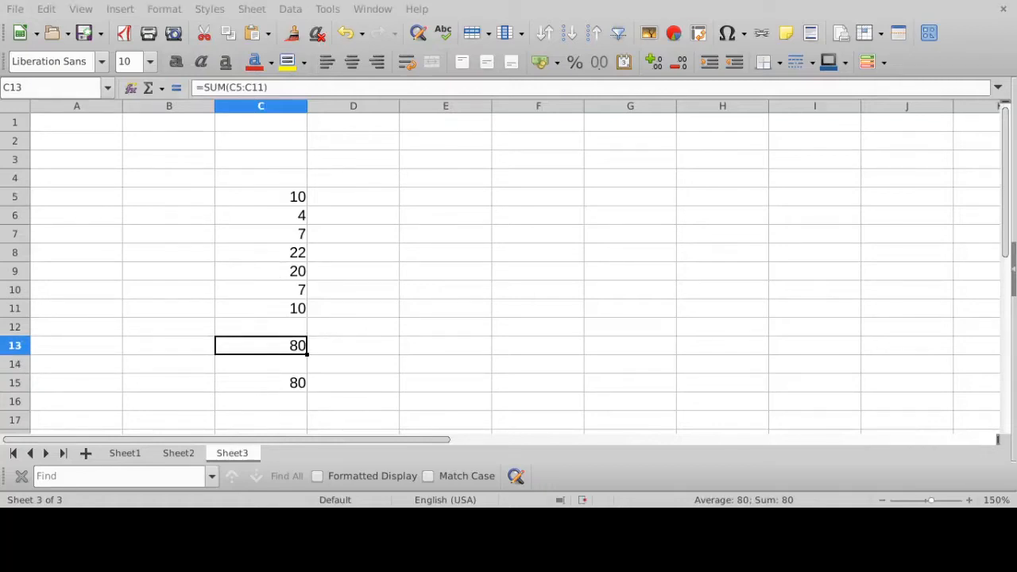
pyautogui.click(303, 386)
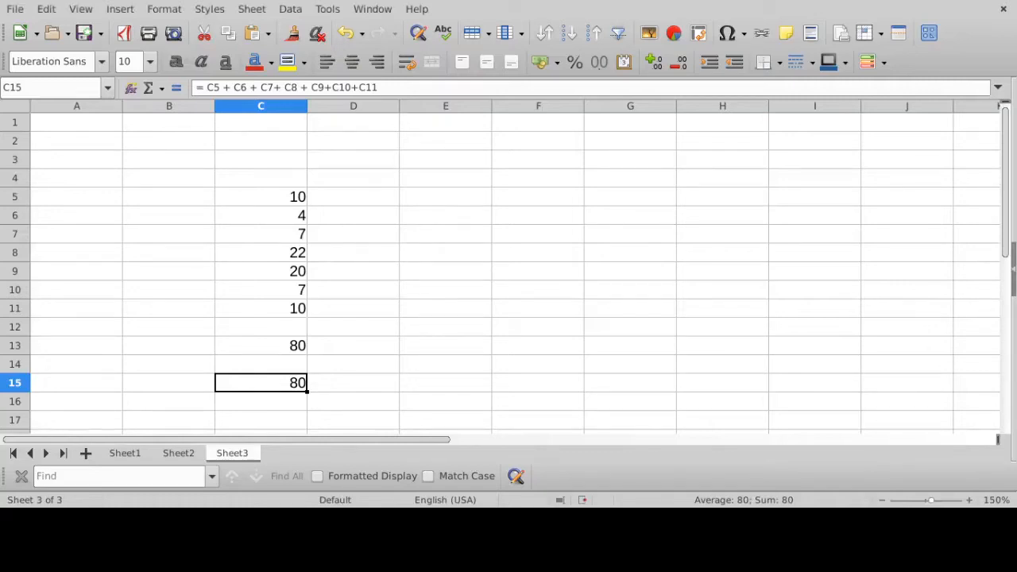
# - Clear cell C8 and set its value to 33
pyautogui.click(295, 256)
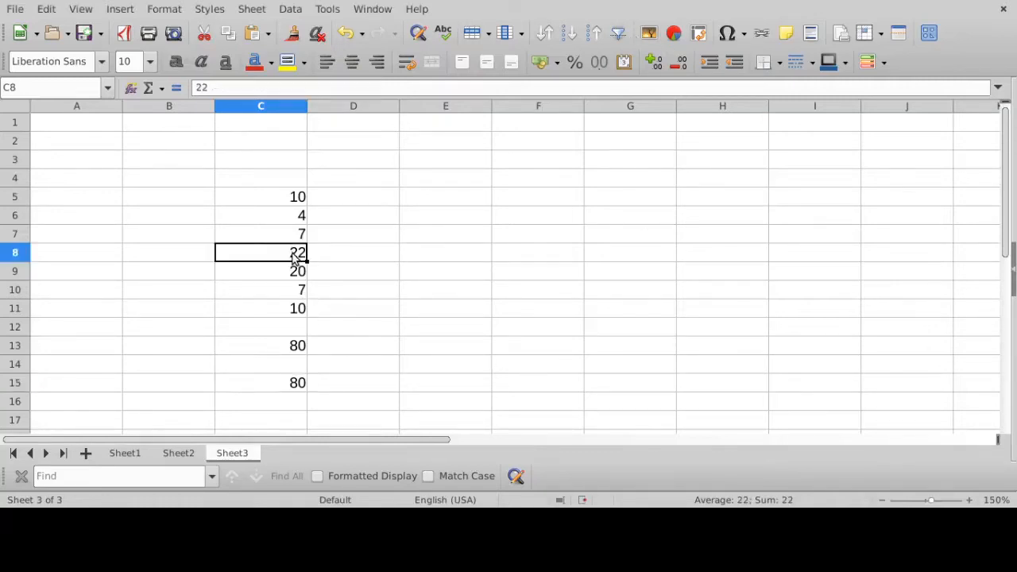
pyautogui.press('Delete')
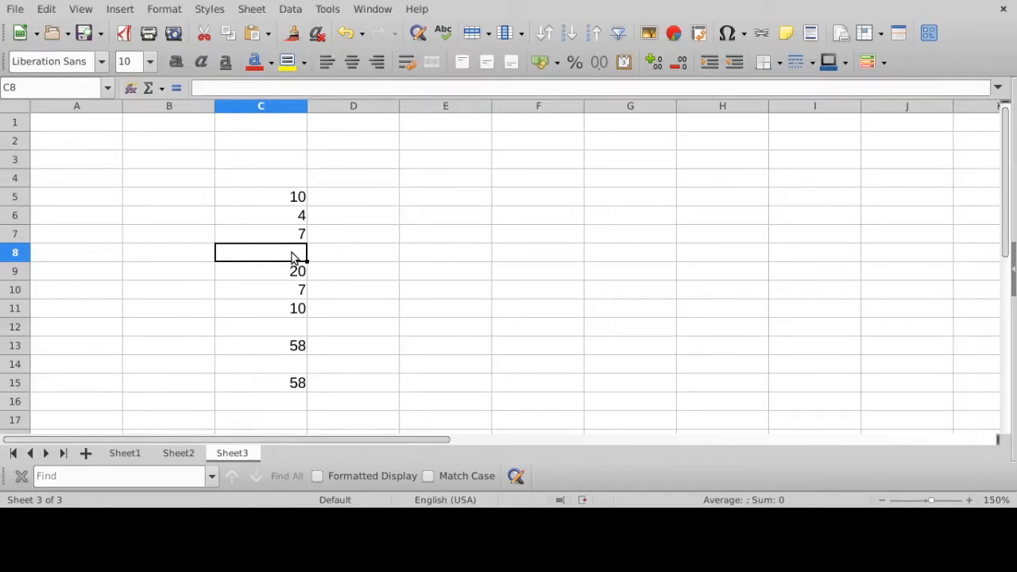
pyautogui.write('33')
pyautogui.click(406, 289)
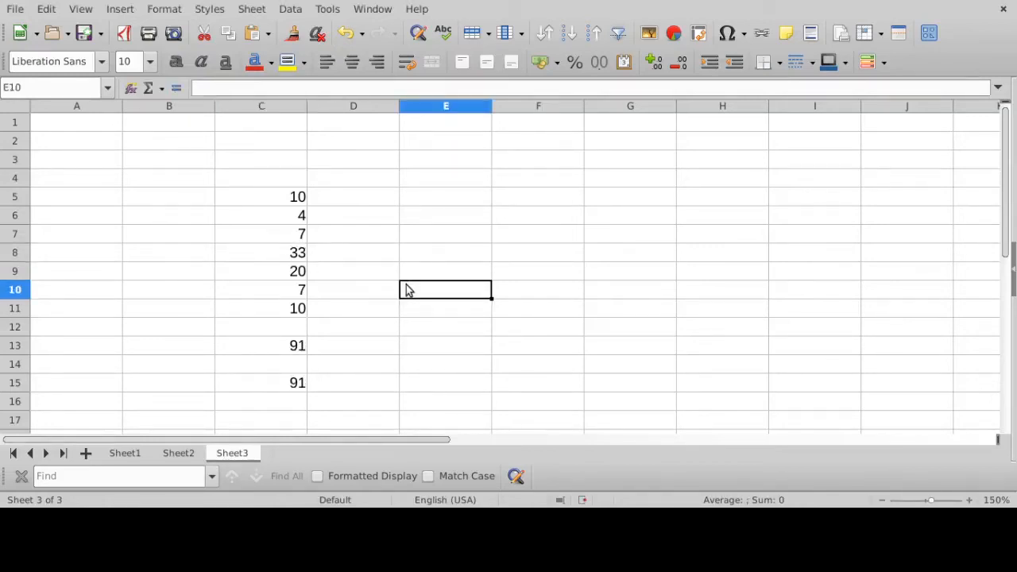
pyautogui.click(283, 254)
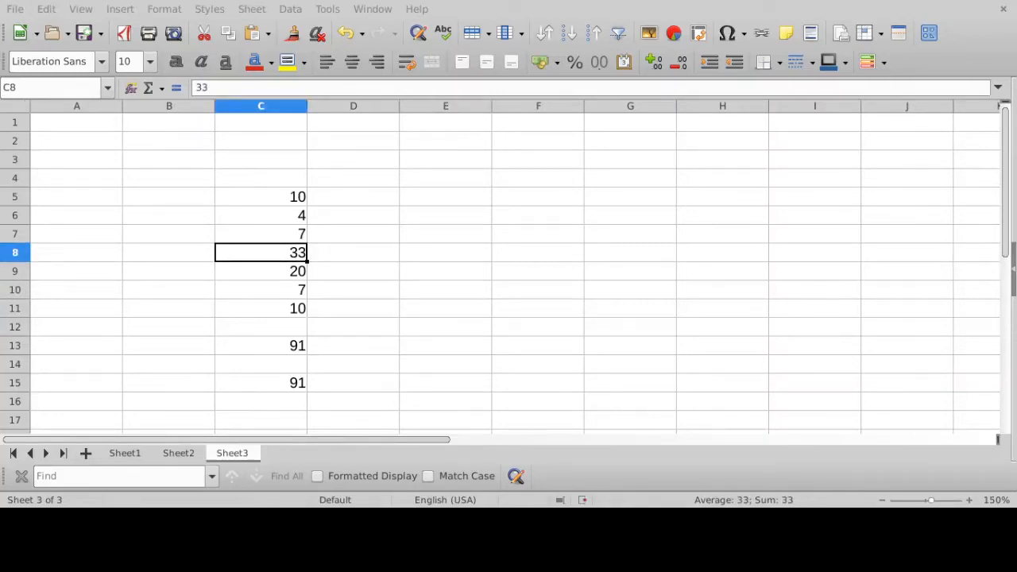
# - Clear the contents of cells A8 to I8, and undo the clearing
pyautogui.moveTo(73, 262); pyautogui.dragTo(808, 255)
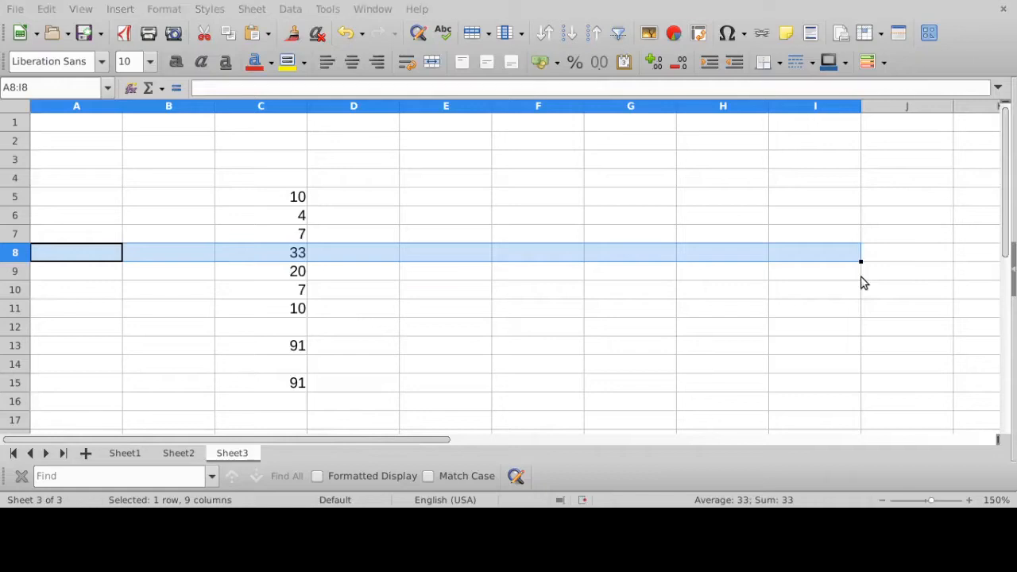
pyautogui.press('Delete')
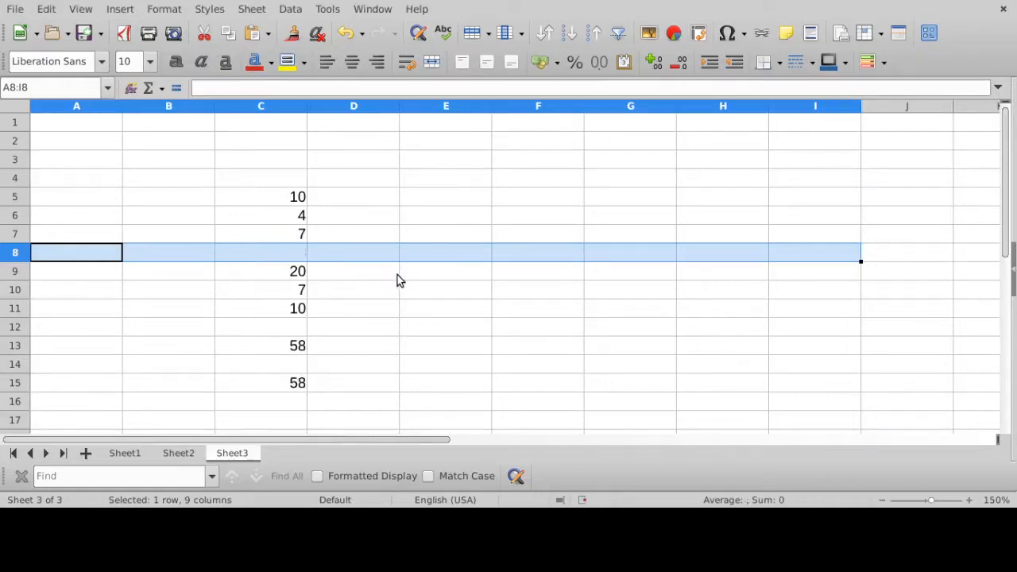
pyautogui.hotkey('ctrl', 'z')
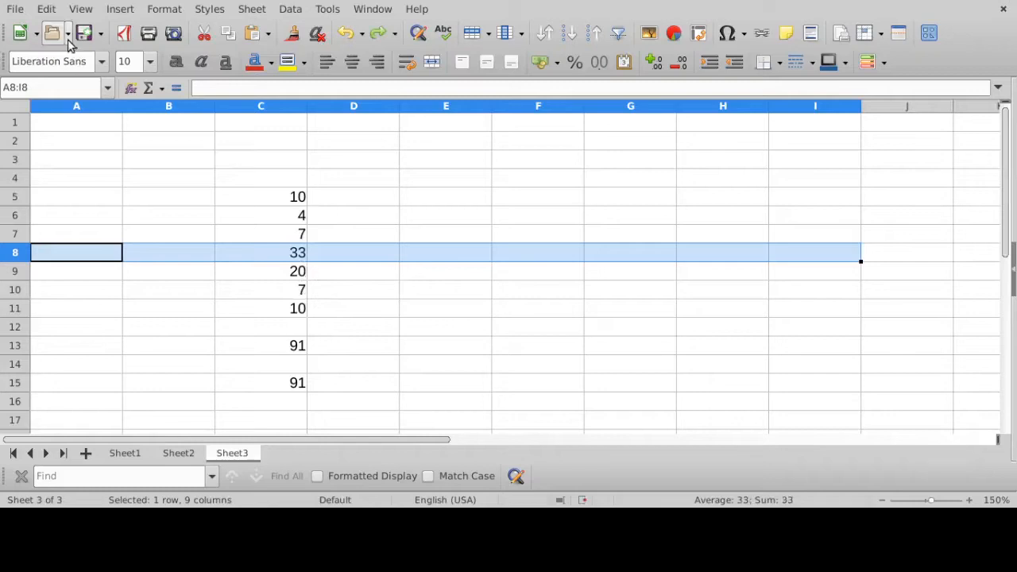
pyautogui.click(316, 255)
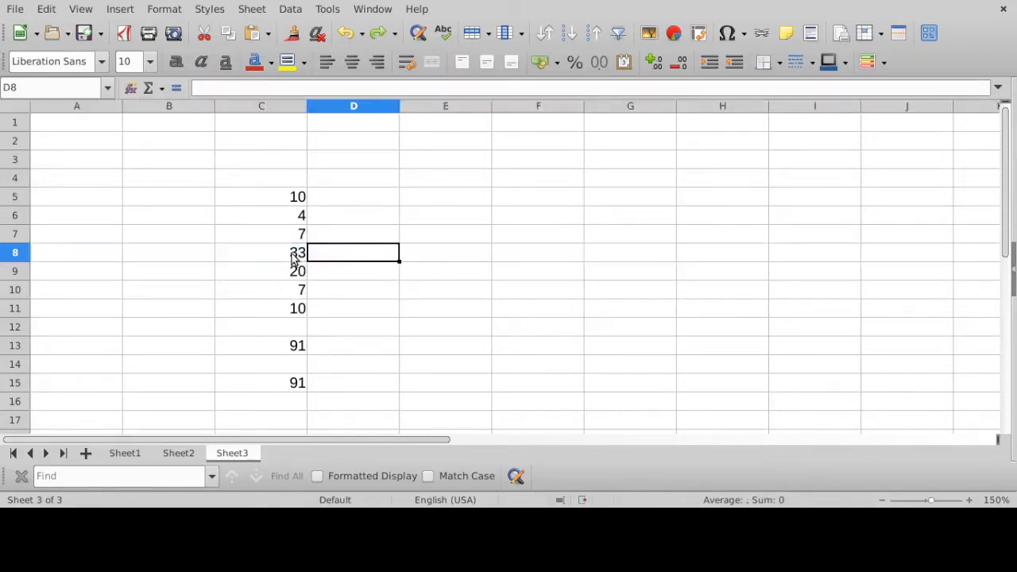
pyautogui.click(295, 254)
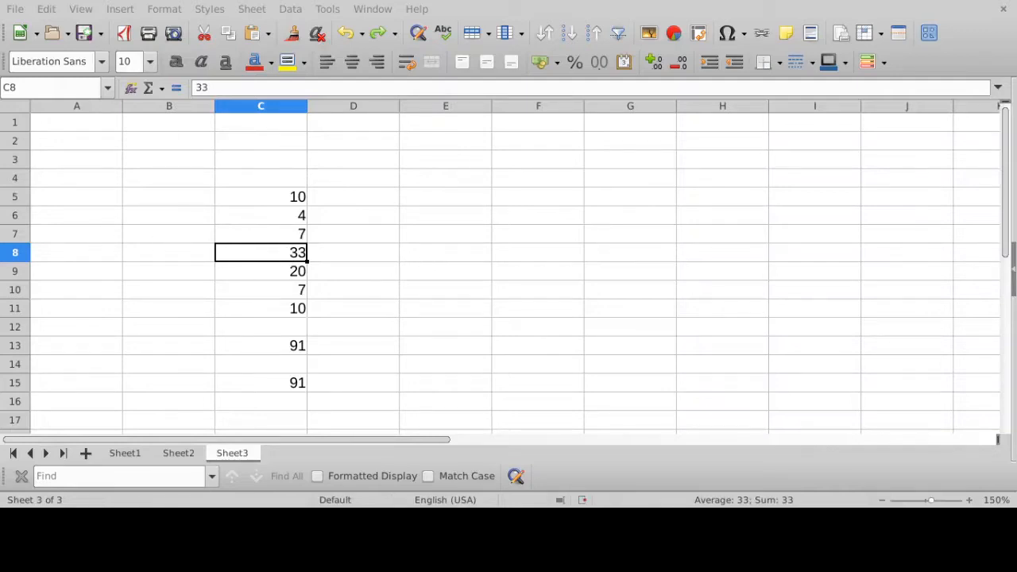
# - Delete the entire row 8 containing the value 33, undo the deletion once, and delete the row again
pyautogui.click(15, 252)
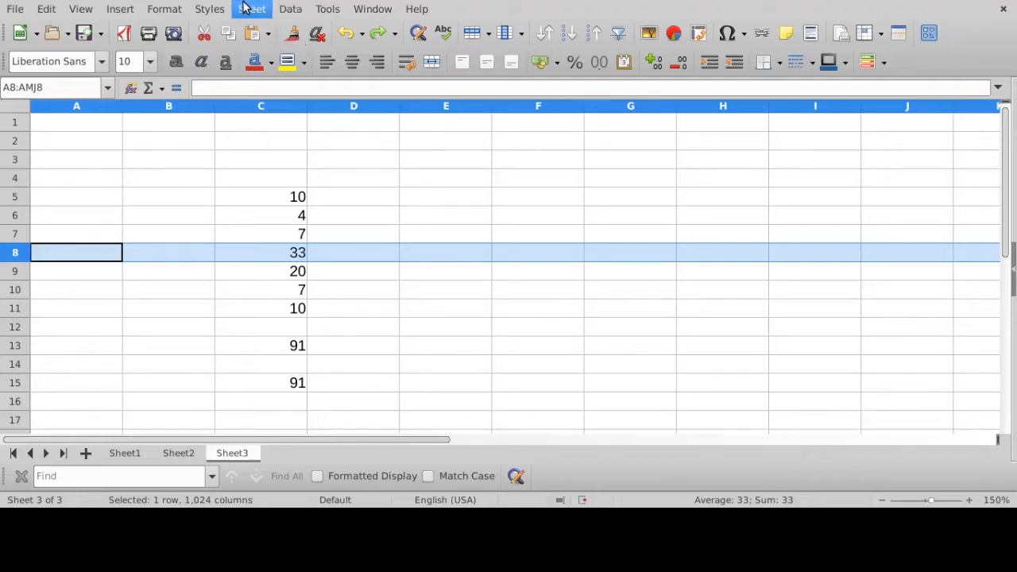
pyautogui.hotkey('ctrl', '-')
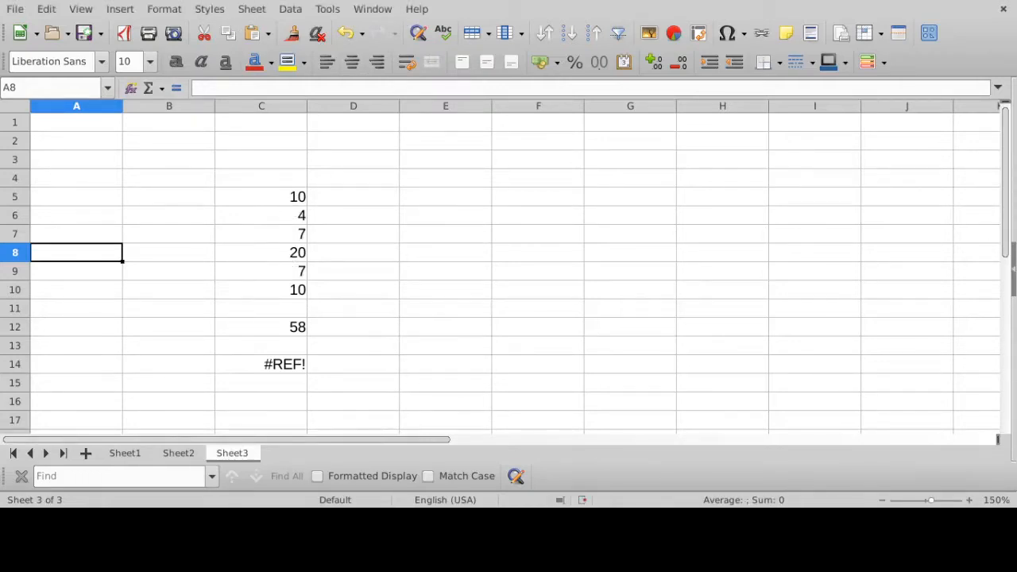
pyautogui.hotkey('ctrl', 'z')
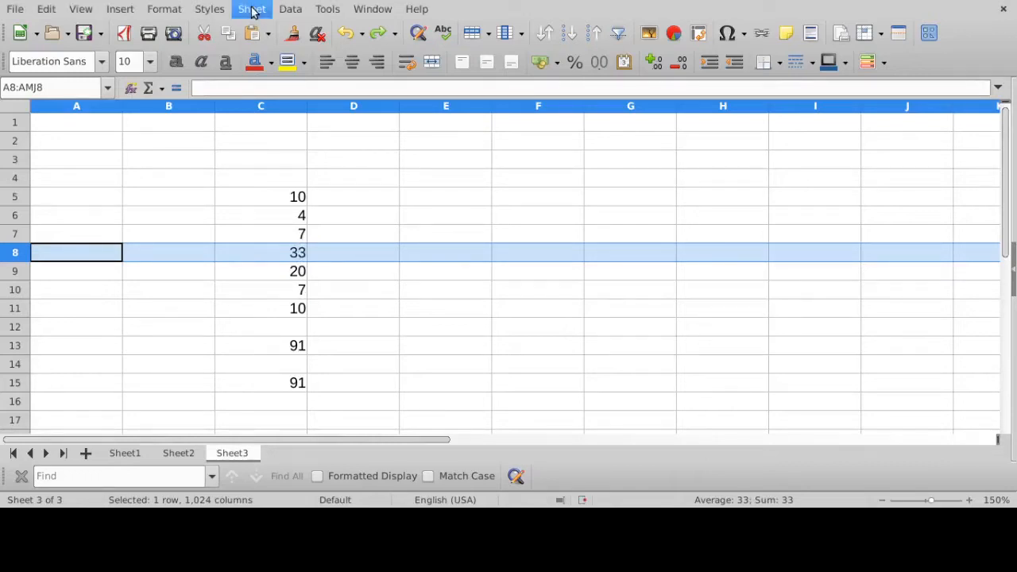
pyautogui.hotkey('ctrl', '-')
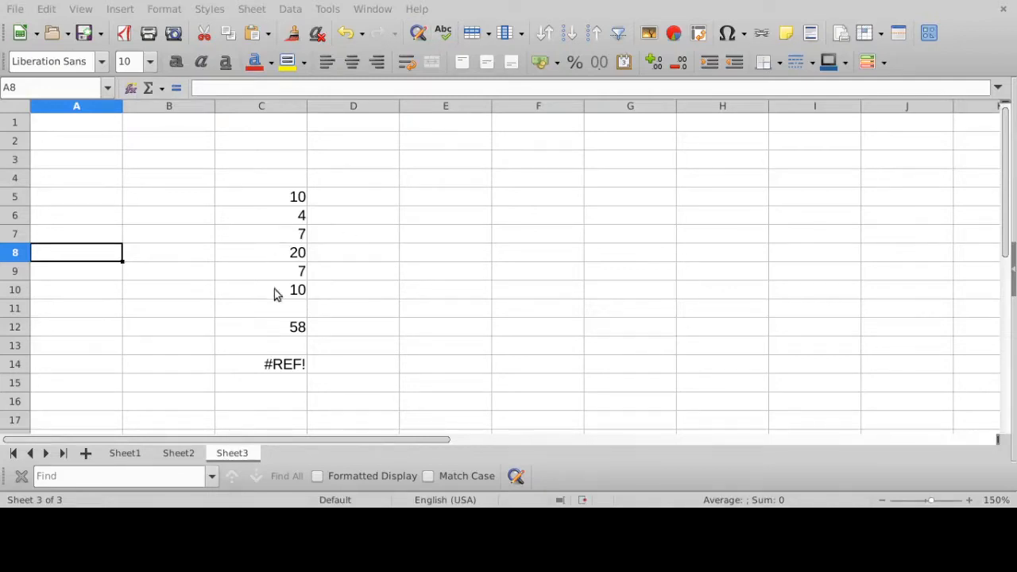
# - Compare the SUM range formula in C12 with the cell-by-cell addition formula in C14 after the row deletion
pyautogui.click(284, 329)
pyautogui.click(285, 85)
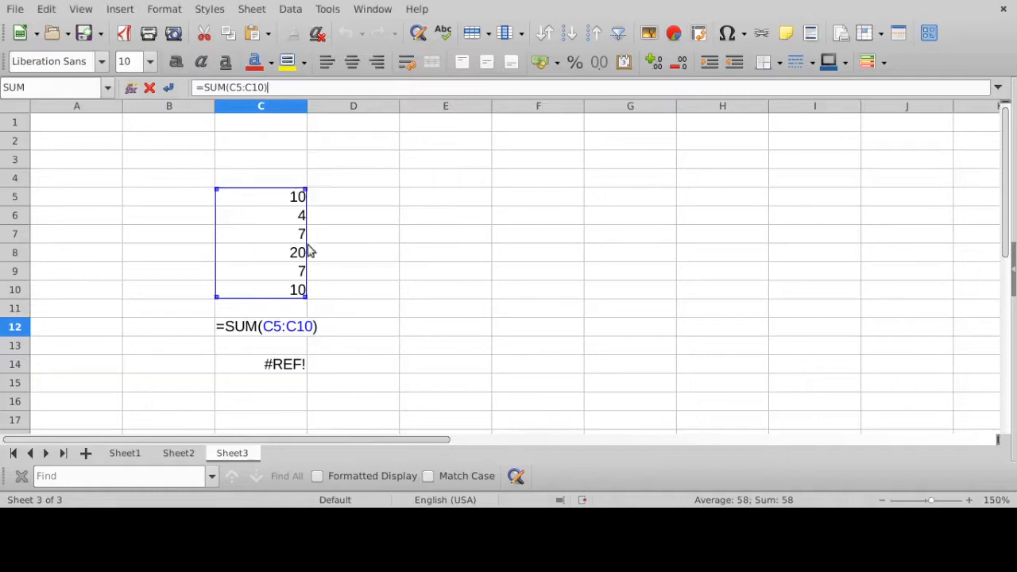
pyautogui.click(168, 87)
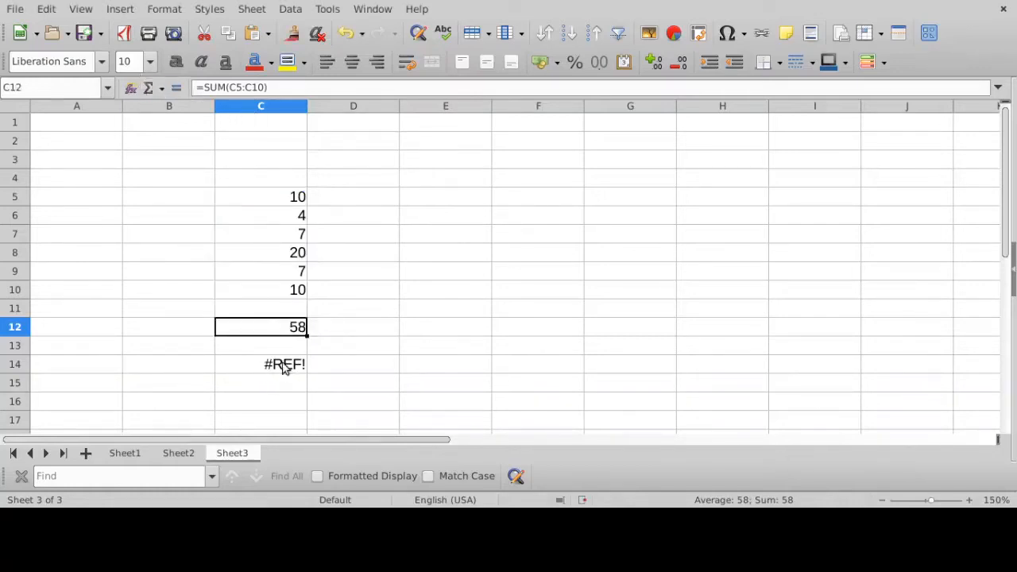
pyautogui.click(283, 363)
pyautogui.click(417, 87)
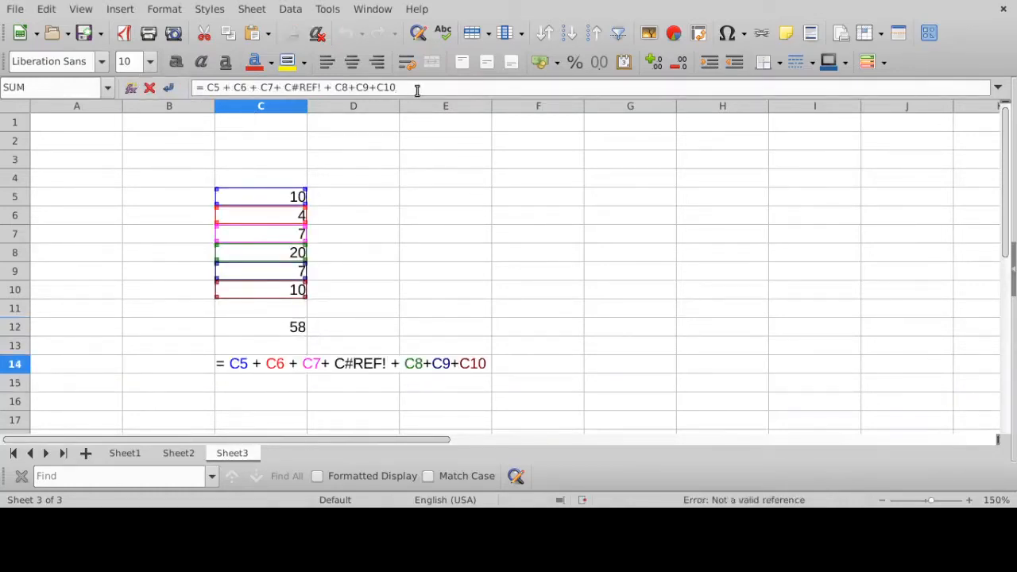
pyautogui.press('Return')
pyautogui.press('Return')
# - Clear the cell-by-cell addition formula from C14, and check the range used by the SUM formula in C12
pyautogui.click(295, 366)
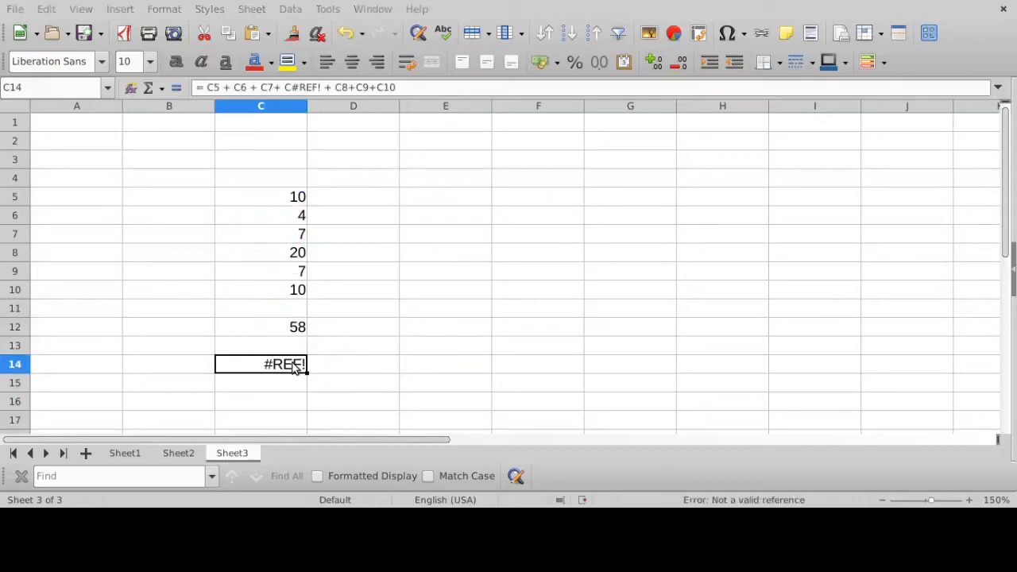
pyautogui.press('Delete')
pyautogui.click(294, 326)
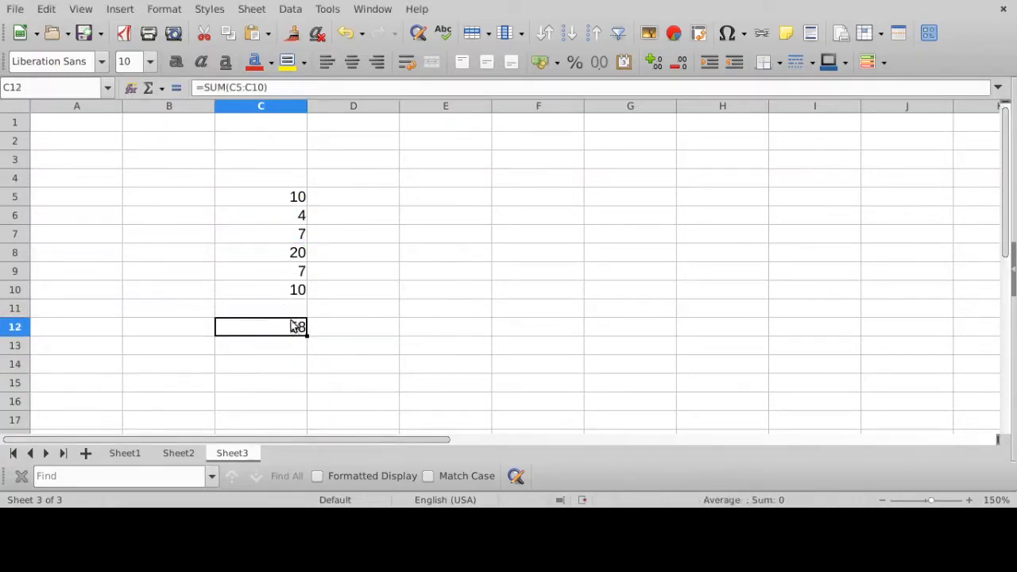
pyautogui.click(282, 87)
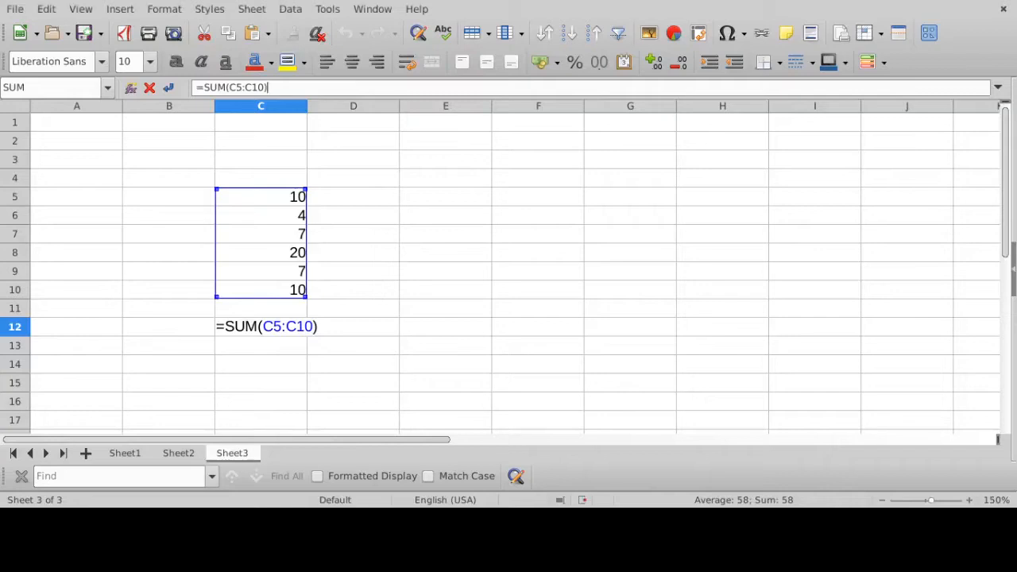
pyautogui.press('Return')
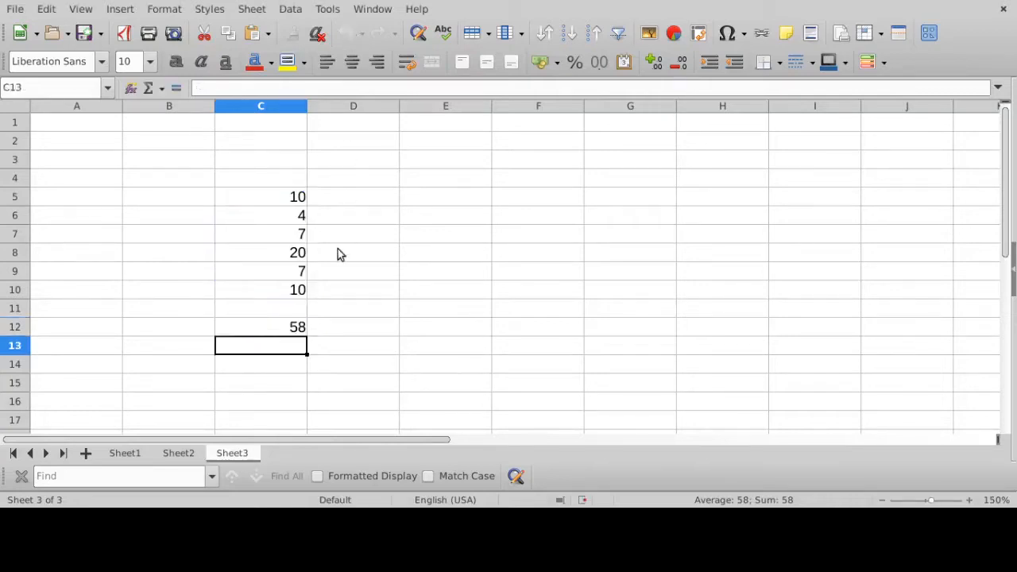
pyautogui.click(293, 327)
pyautogui.click(283, 87)
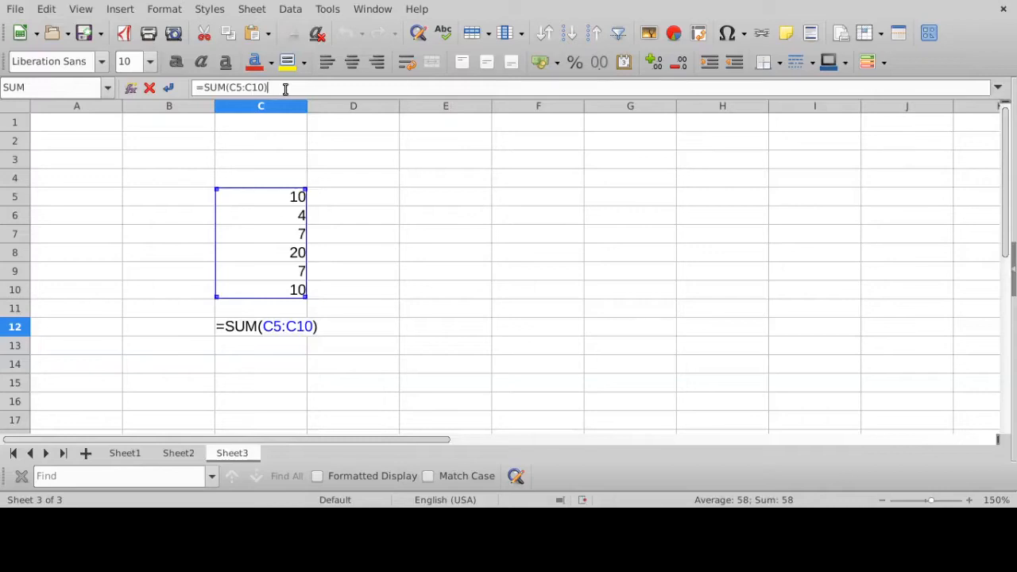
pyautogui.press('Return')
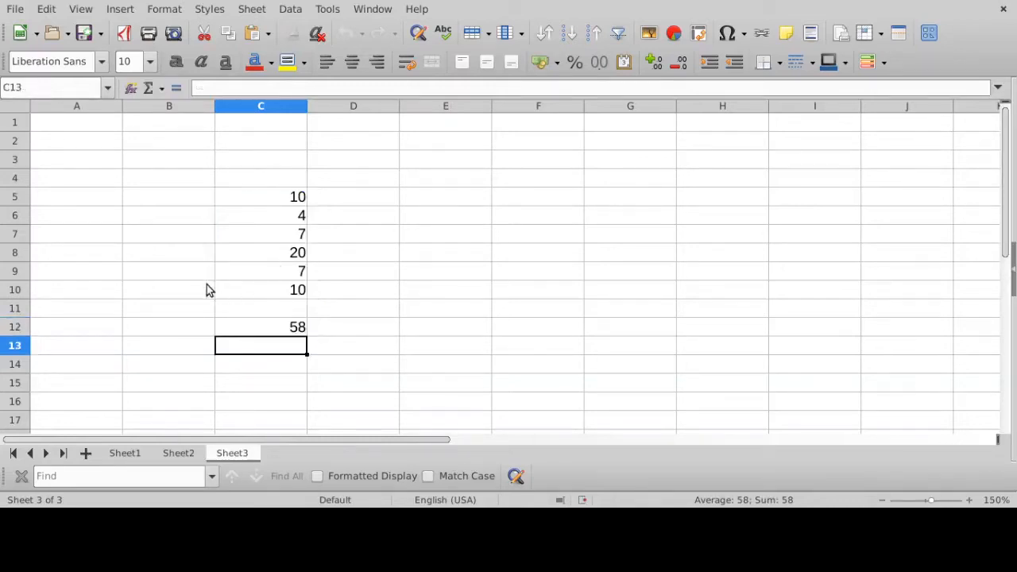
# - Delete the entire row 8 containing the value 20, and check the range of the SUM formula in C11
pyautogui.click(15, 252)
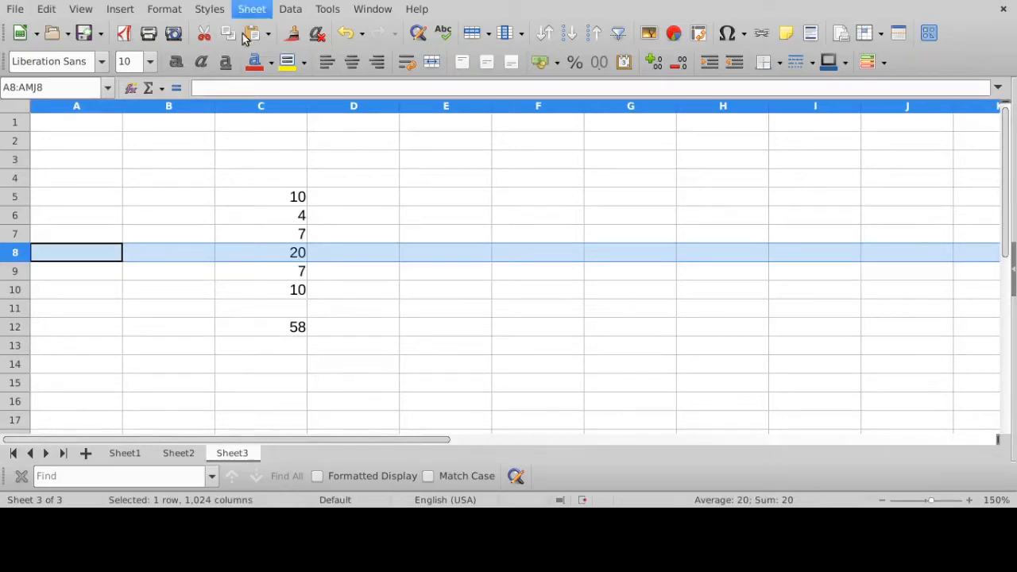
pyautogui.hotkey('ctrl', '-')
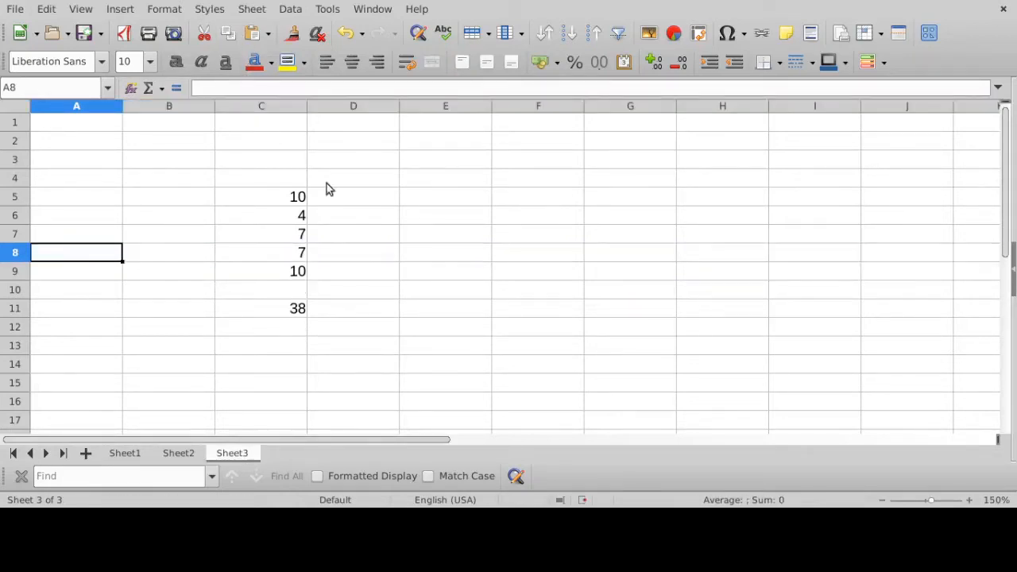
pyautogui.click(280, 315)
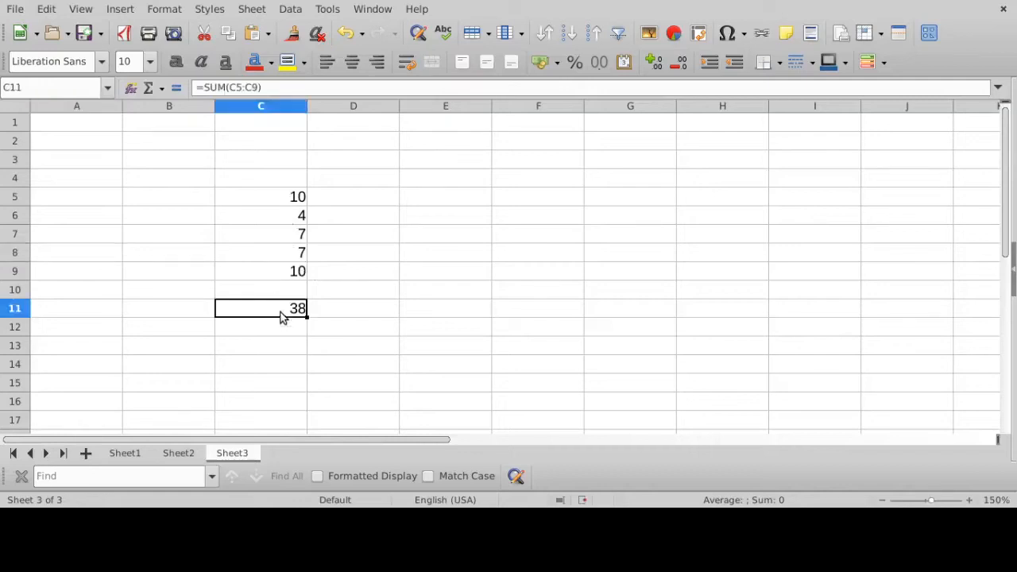
pyautogui.click(267, 86)
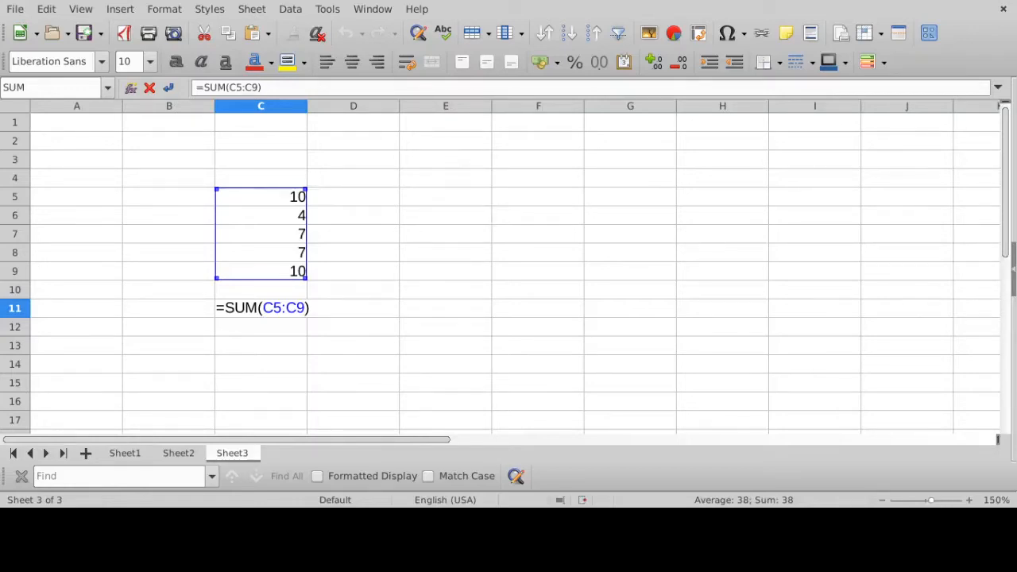
pyautogui.press('Return')
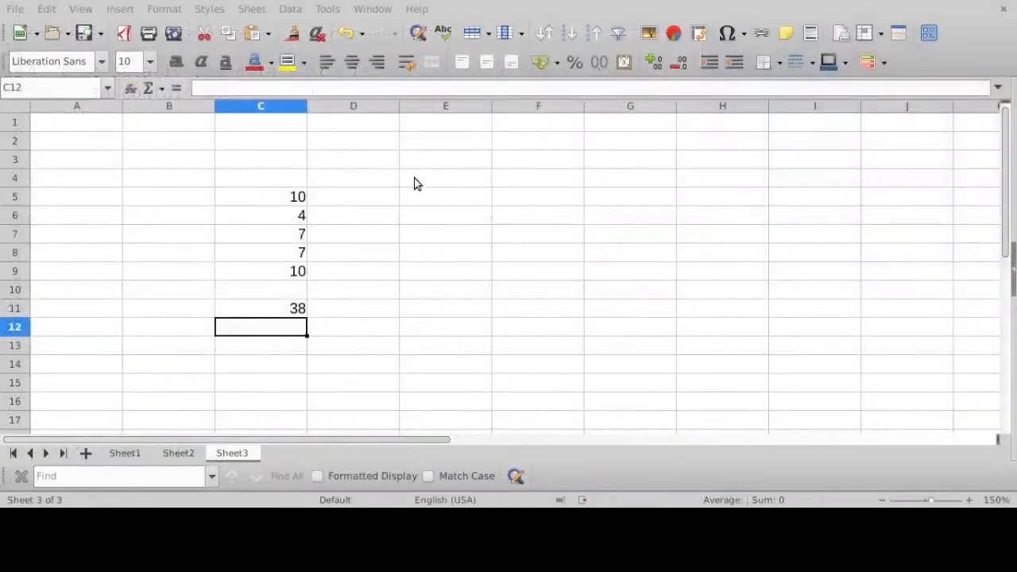
# - Label cell B11 as Sum and cell B12 as Average
pyautogui.click(181, 310)
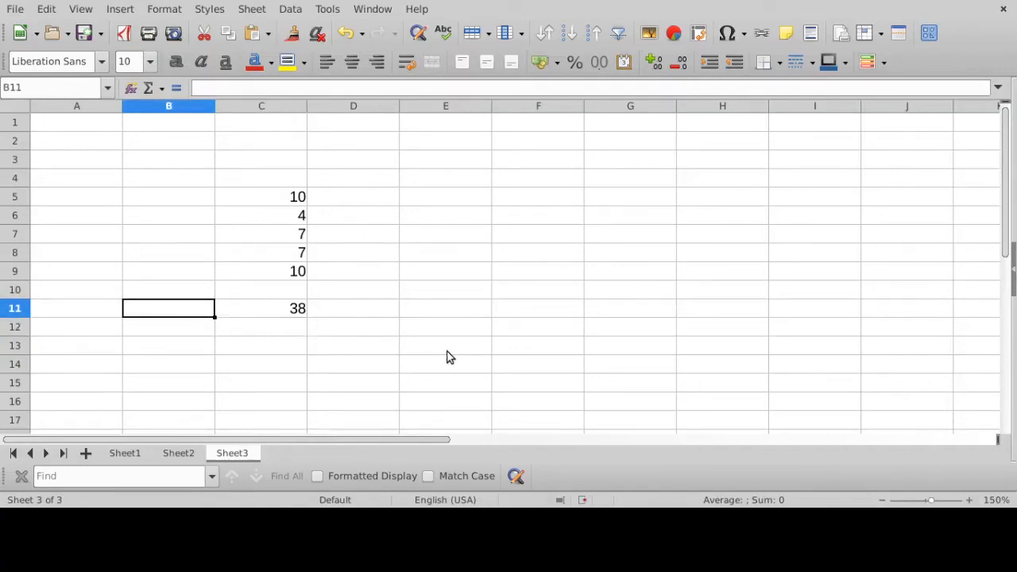
pyautogui.write('Sum')
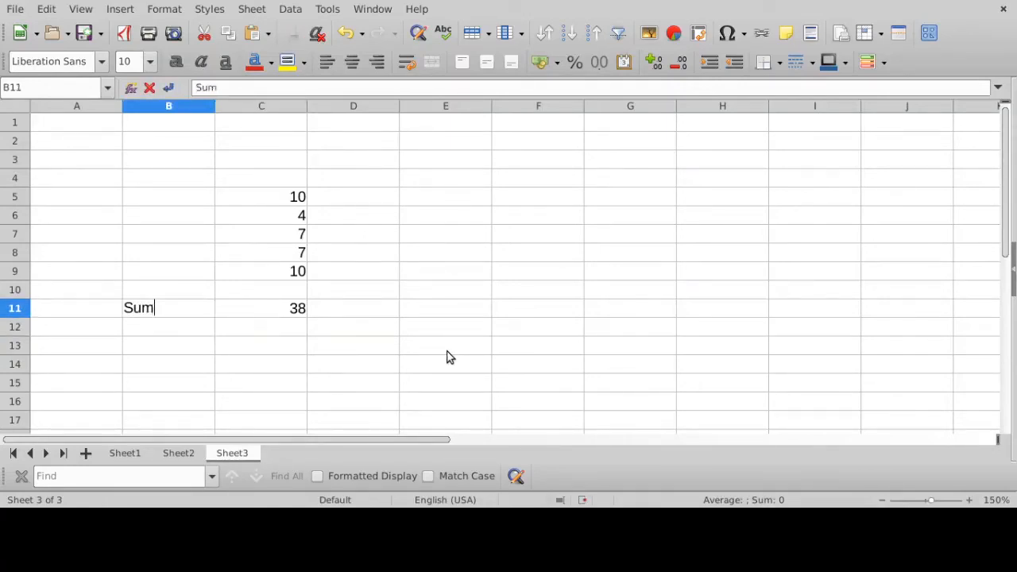
pyautogui.press('Return')
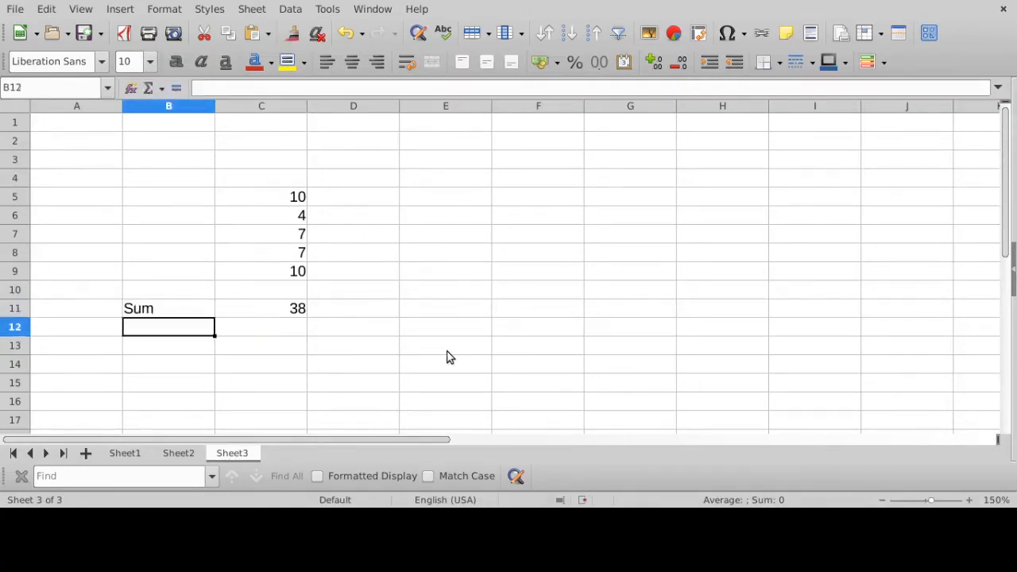
pyautogui.click(18, 308)
pyautogui.rightClick(17, 308)
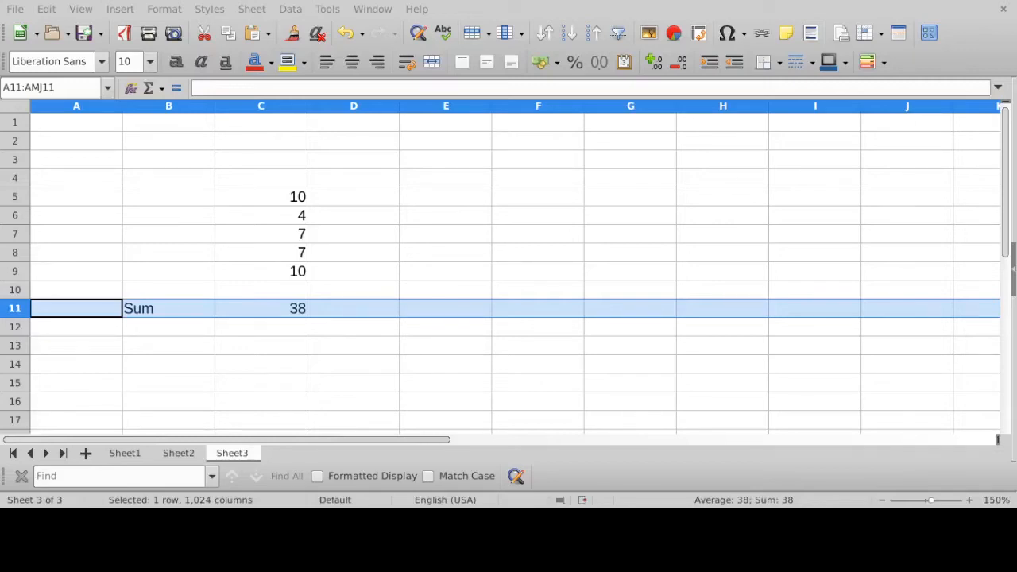
pyautogui.click(168, 327)
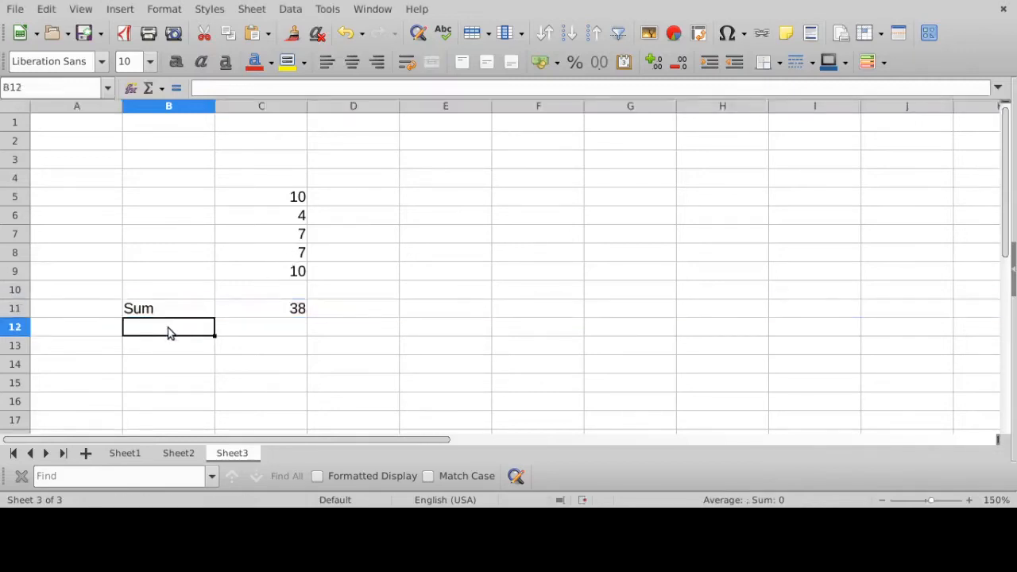
pyautogui.write('Average')
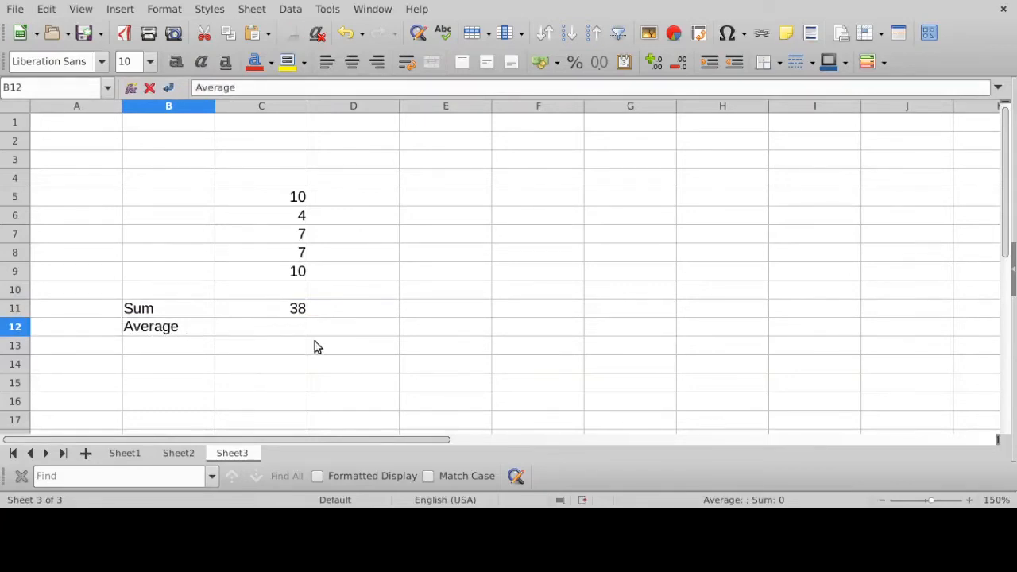
# - Calculate the average in C12 with the cell-by-cell formula =(C5+C6+C7+C8+C9)/5
pyautogui.click(298, 333)
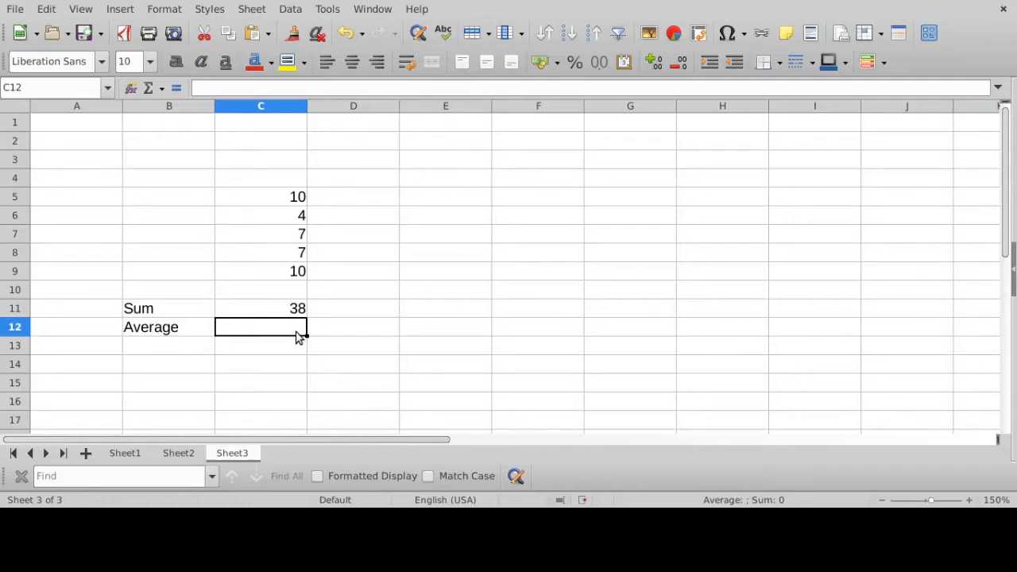
pyautogui.write('=')
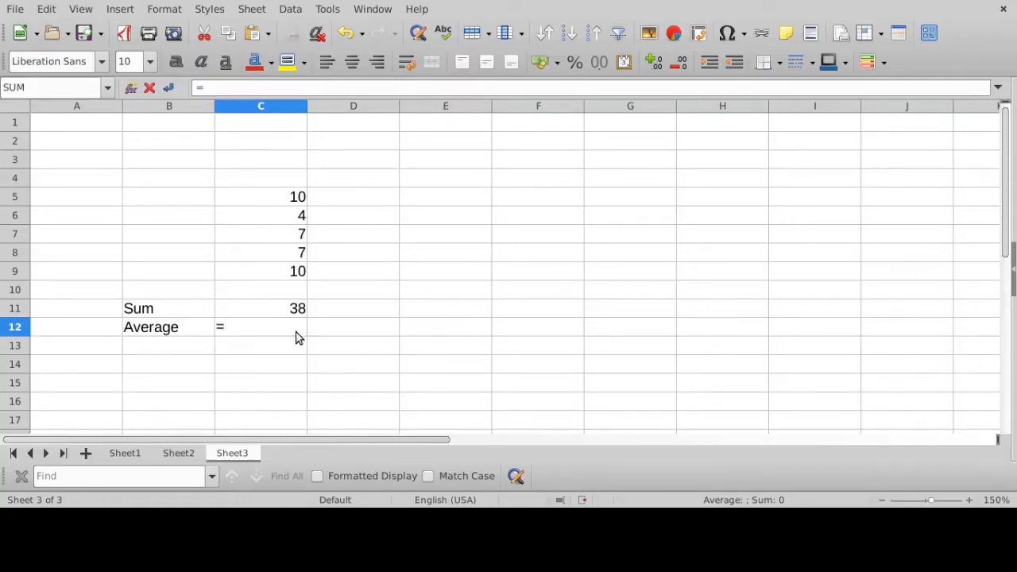
pyautogui.write('(')
pyautogui.click(294, 203)
pyautogui.write('+')
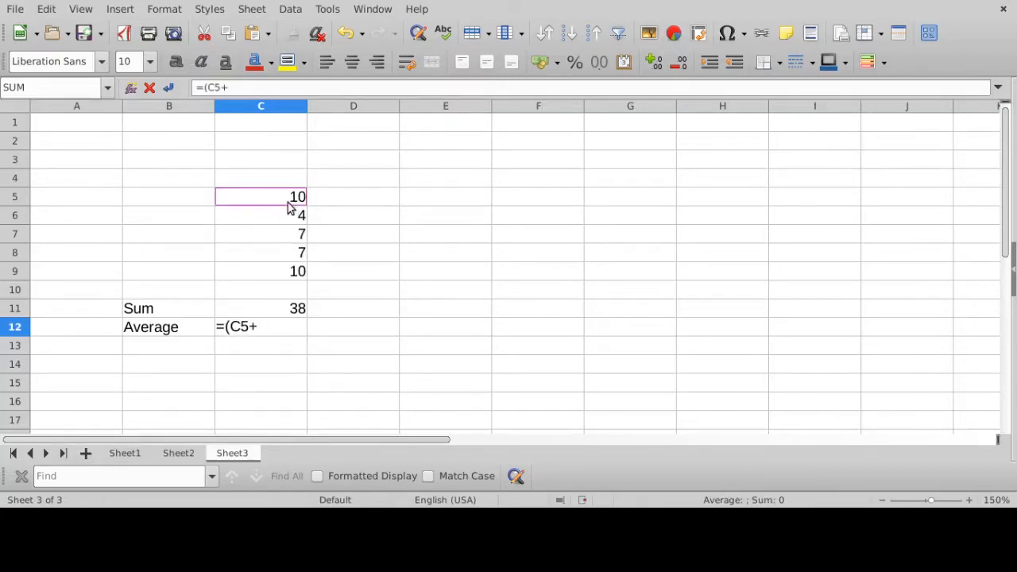
pyautogui.click(282, 218)
pyautogui.write('+')
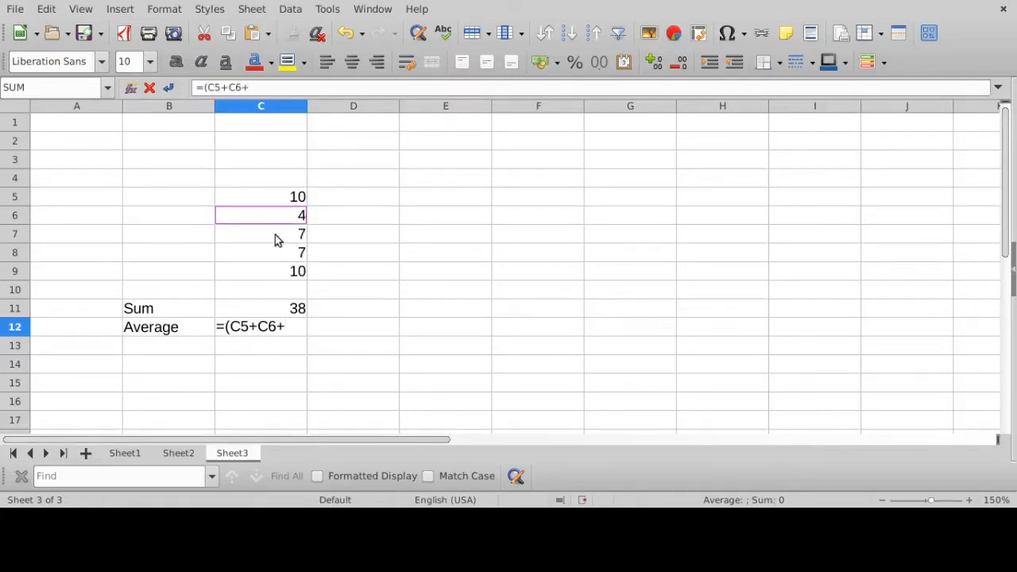
pyautogui.click(273, 242)
pyautogui.write('+')
pyautogui.click(264, 254)
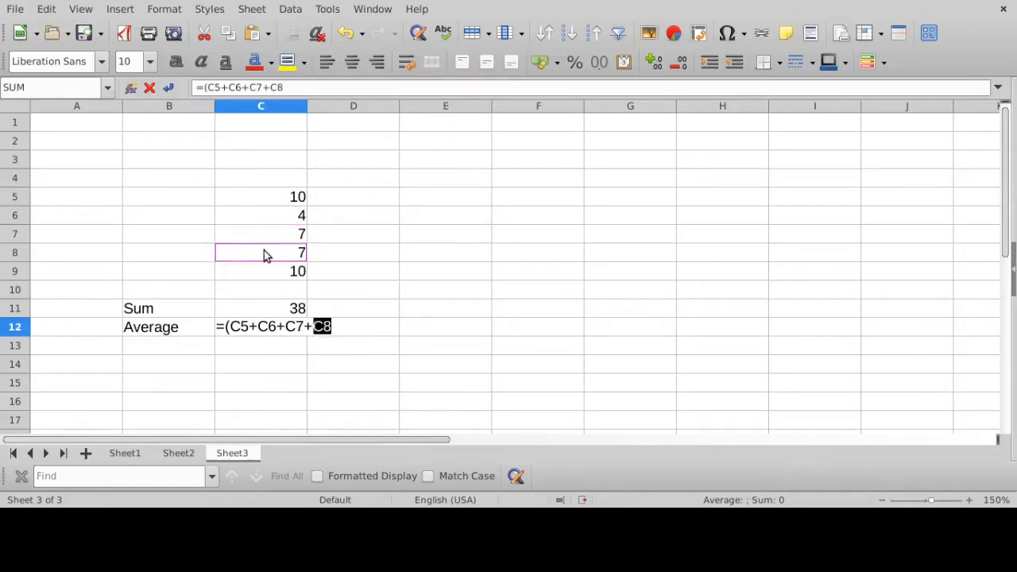
pyautogui.write('+')
pyautogui.click(259, 275)
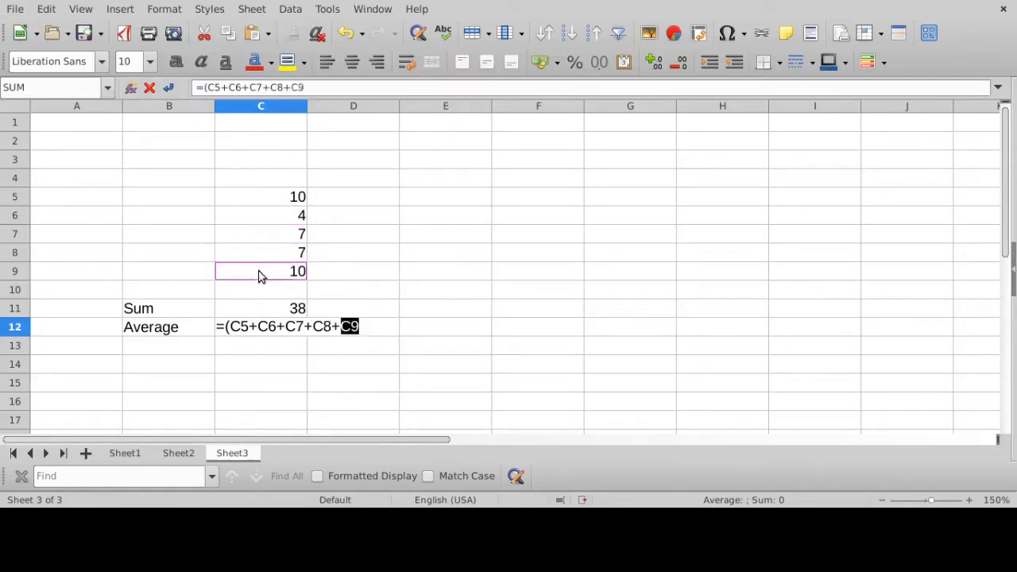
pyautogui.write(')/5')
pyautogui.press('Return')
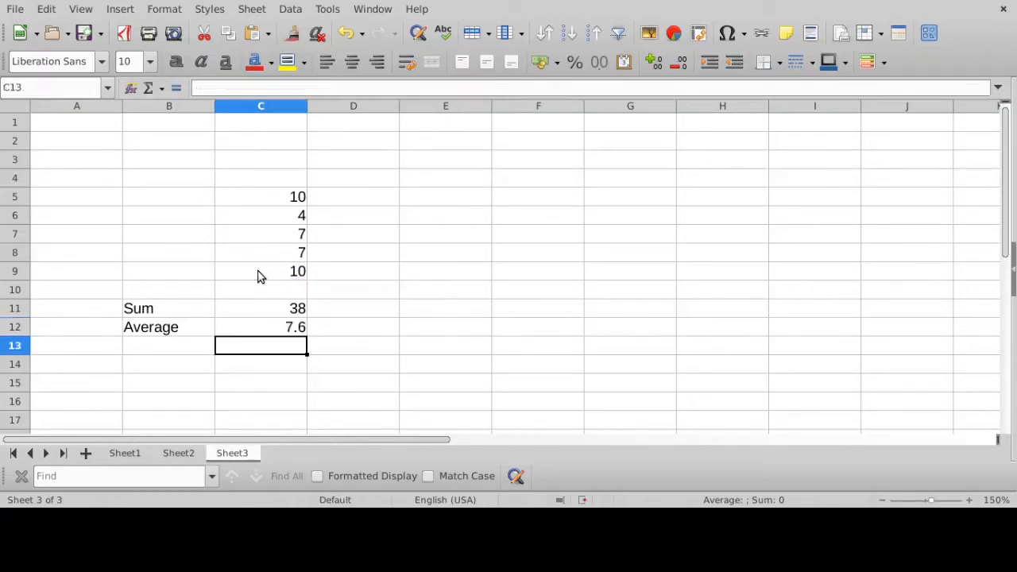
# - Check the cell references and divisor in the average formula in C12
pyautogui.click(296, 329)
pyautogui.click(325, 87)
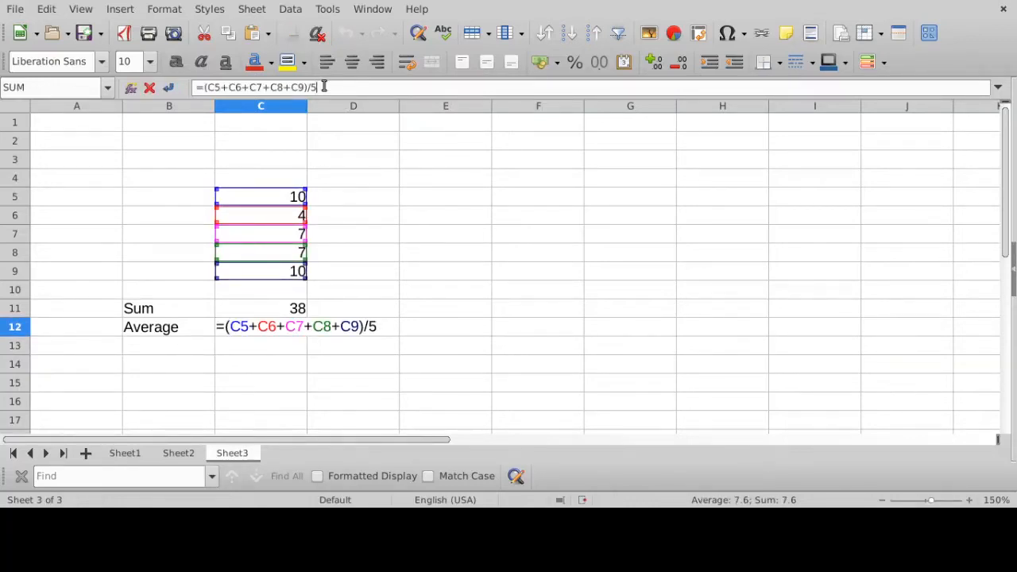
pyautogui.press('Return')
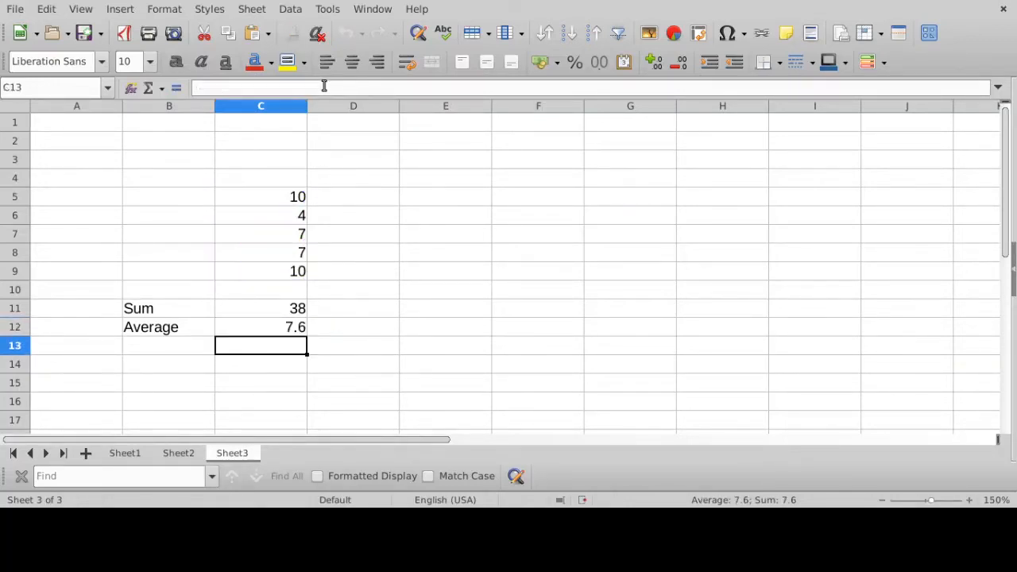
pyautogui.click(284, 327)
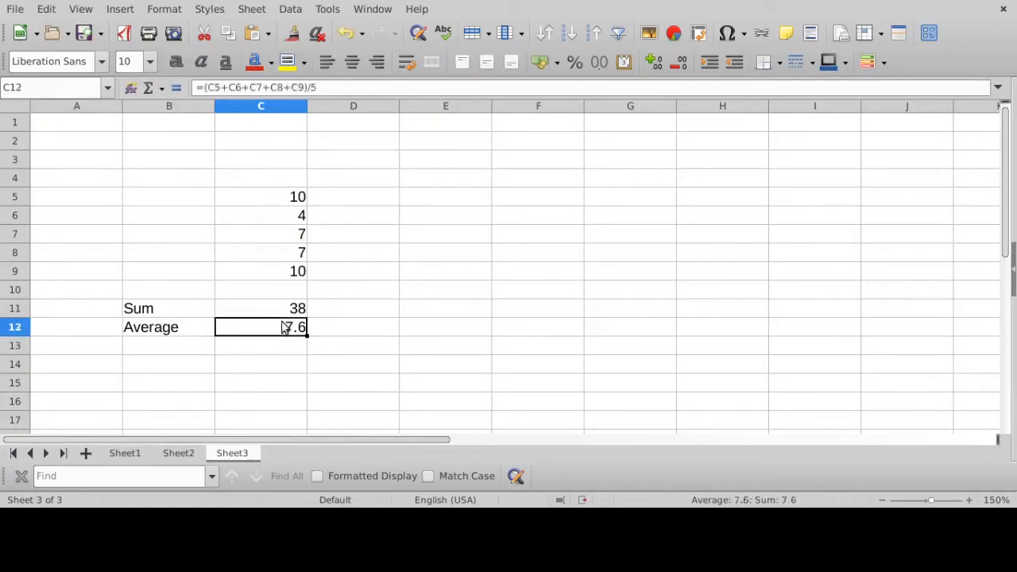
pyautogui.click(333, 90)
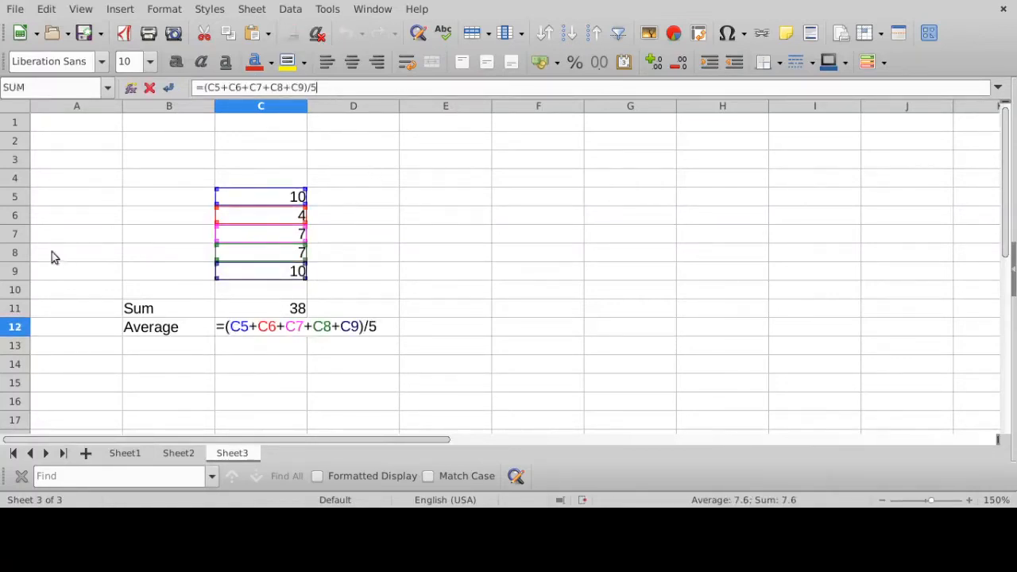
pyautogui.press('Return')
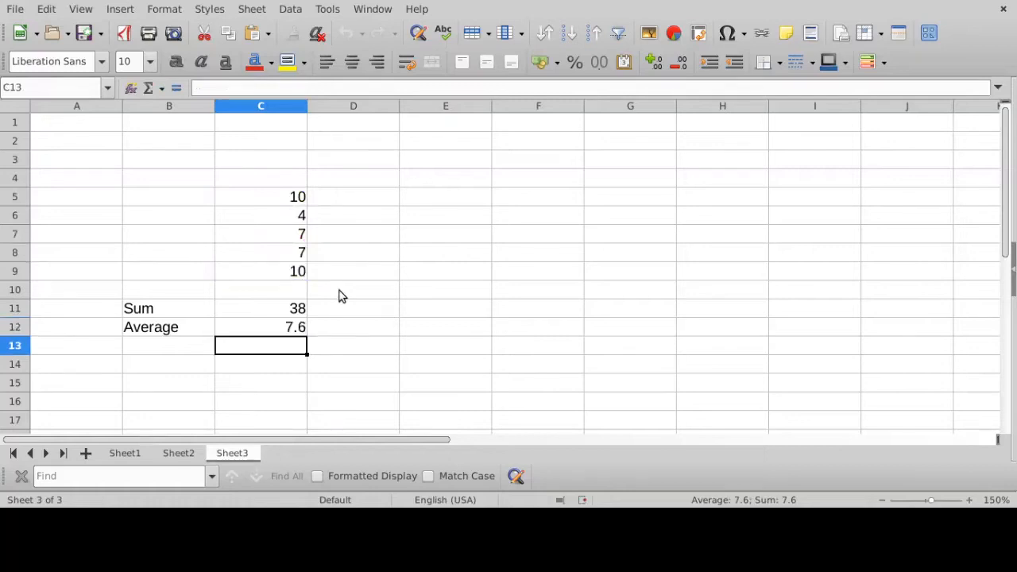
pyautogui.click(283, 326)
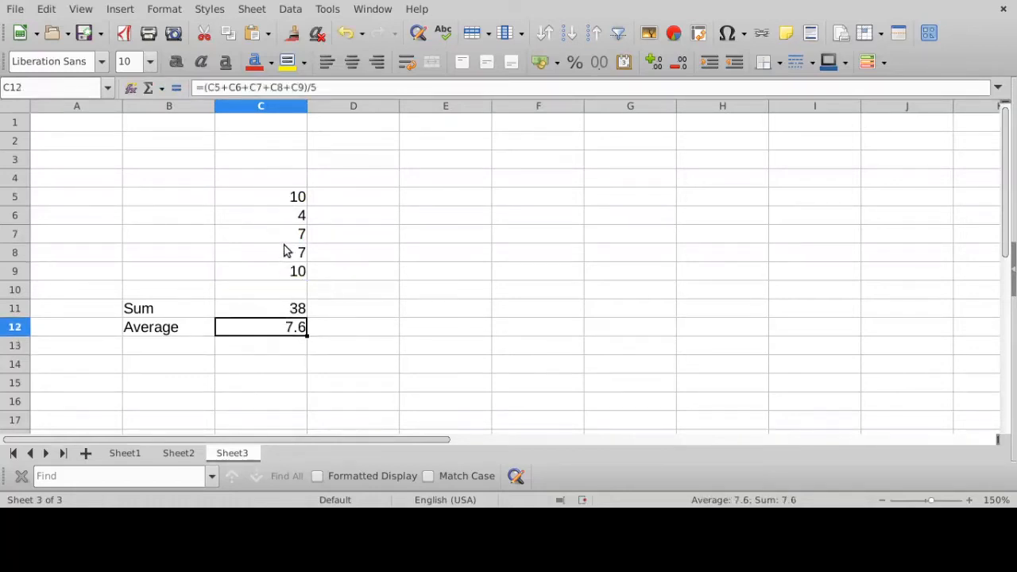
# - Insert a new row above row 7 and enter 8 in cell C7
pyautogui.click(16, 235)
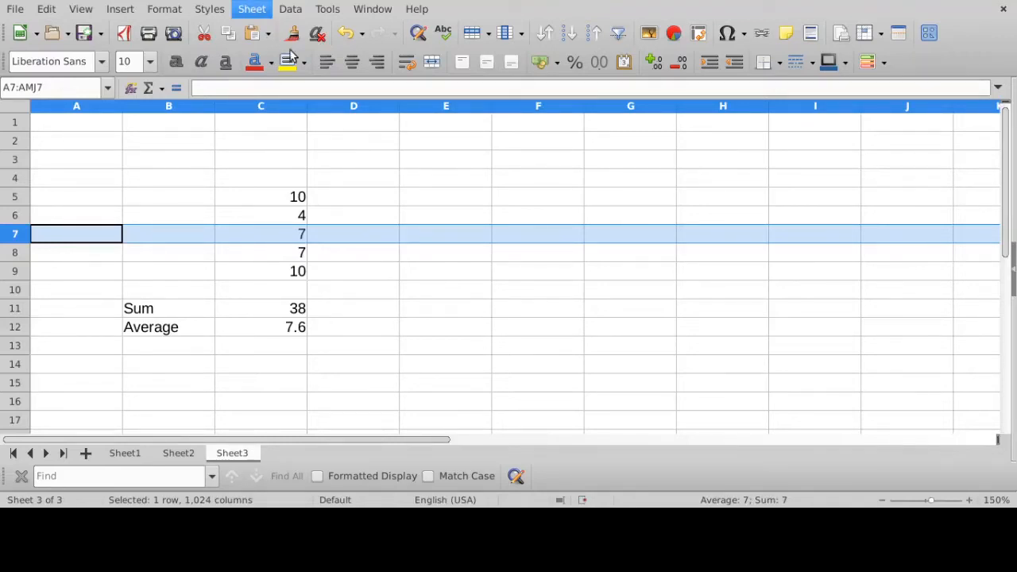
pyautogui.click(539, 48)
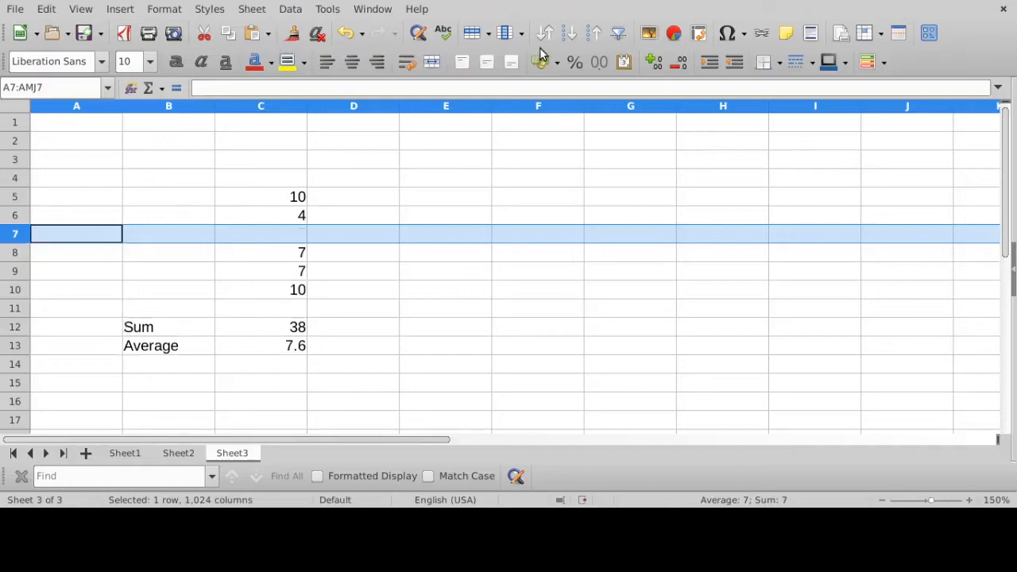
pyautogui.click(267, 254)
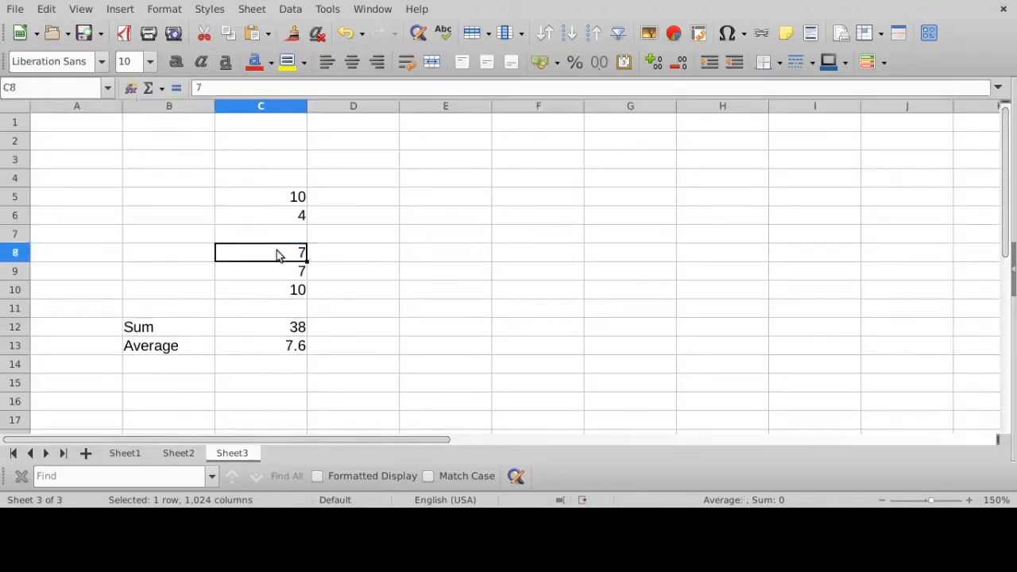
pyautogui.click(15, 253)
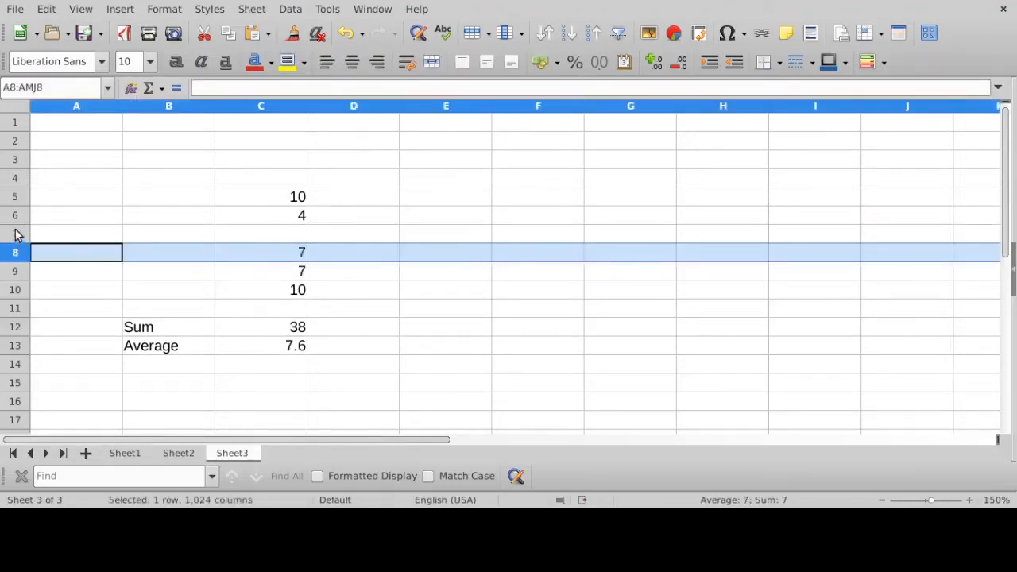
pyautogui.click(17, 233)
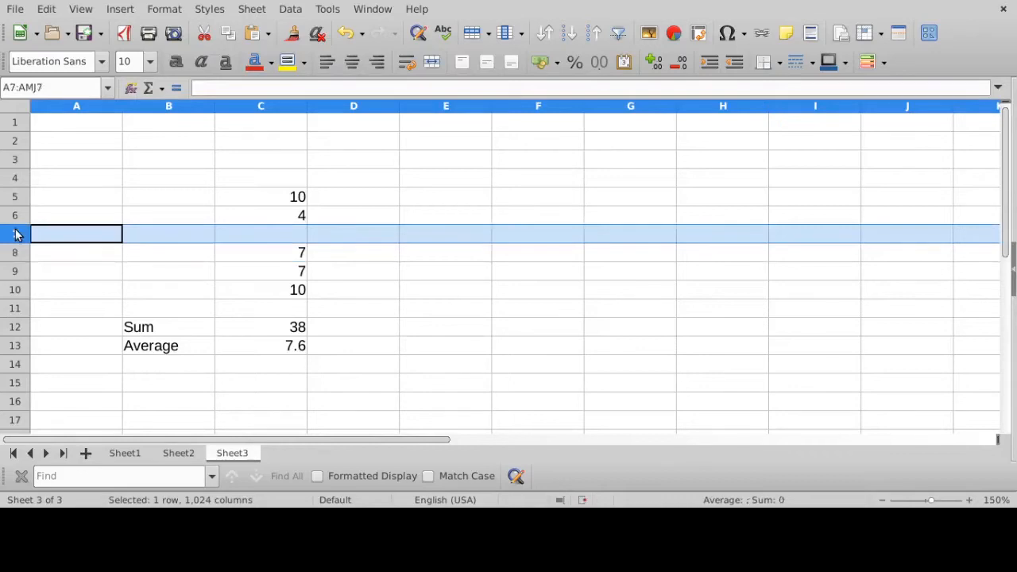
pyautogui.click(282, 242)
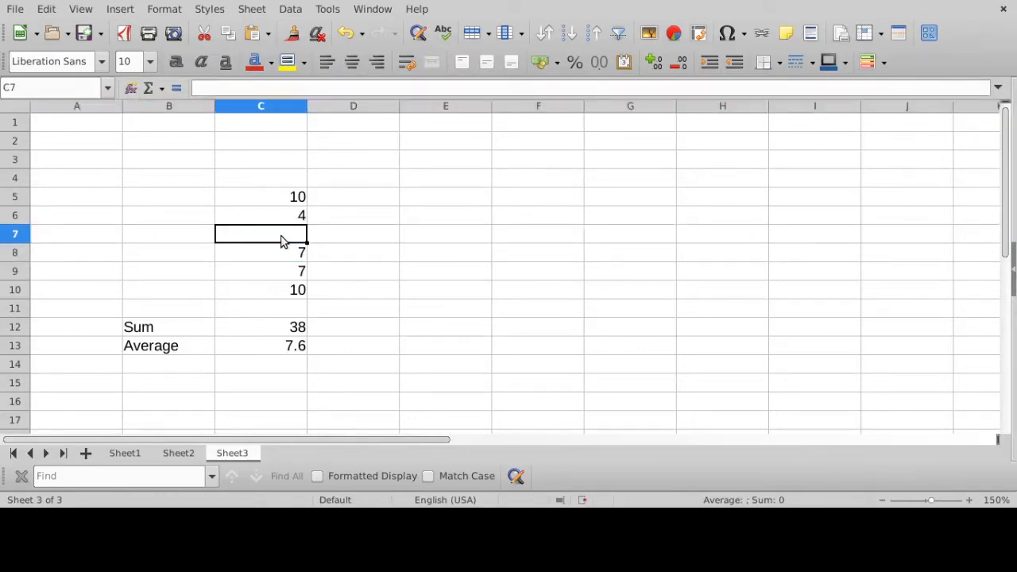
pyautogui.write('8')
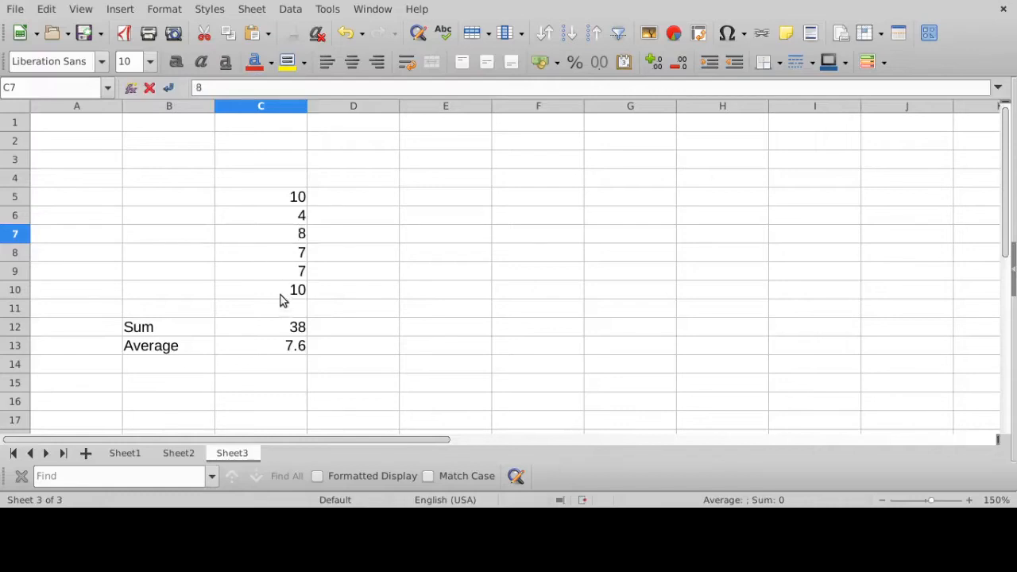
pyautogui.press('Return')
pyautogui.write('\\')
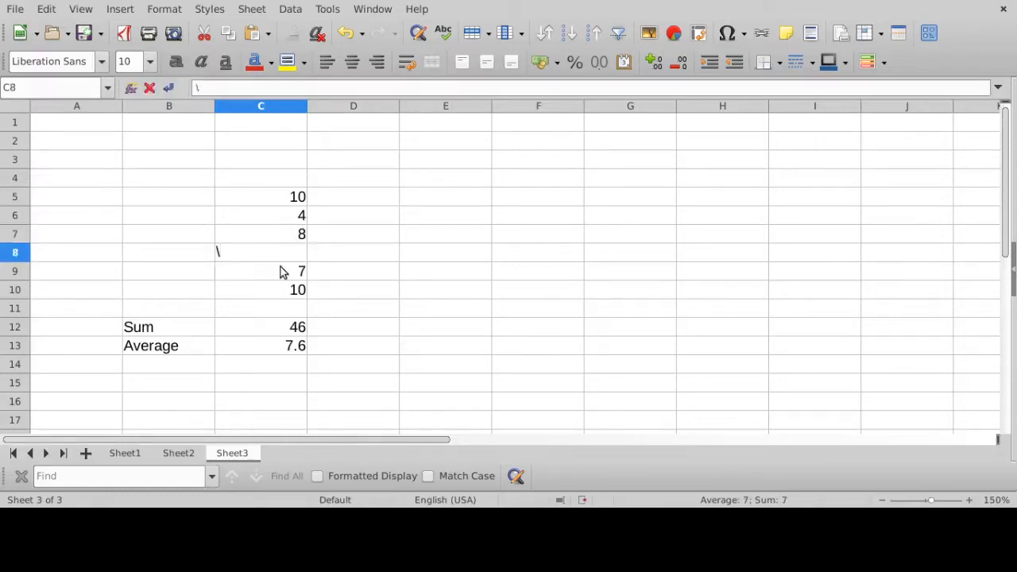
pyautogui.press('BackSpace')
pyautogui.hotkey('ctrl', 'z')
pyautogui.hotkey('ctrl', 'z')
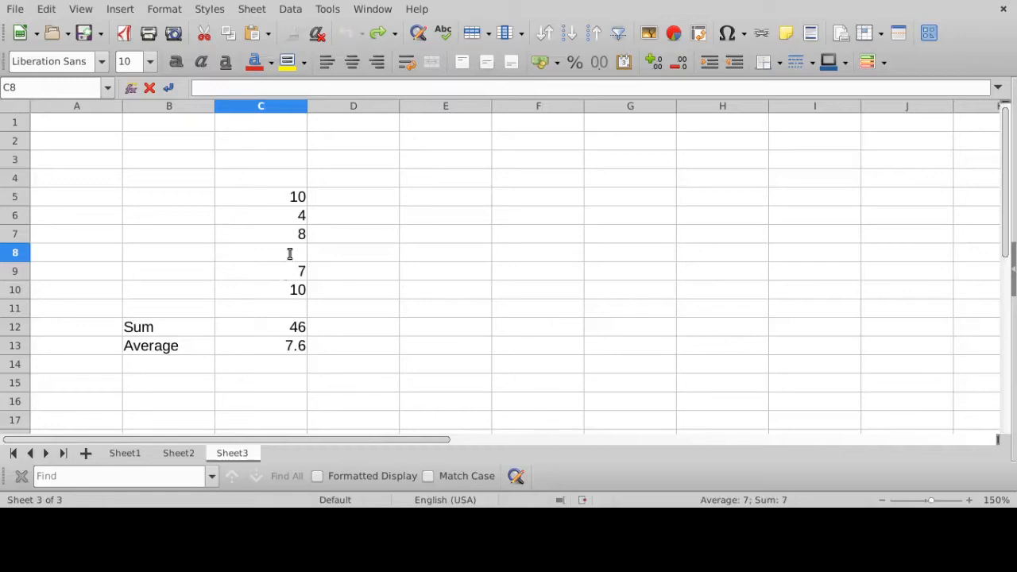
pyautogui.write('7')
pyautogui.press('Return')
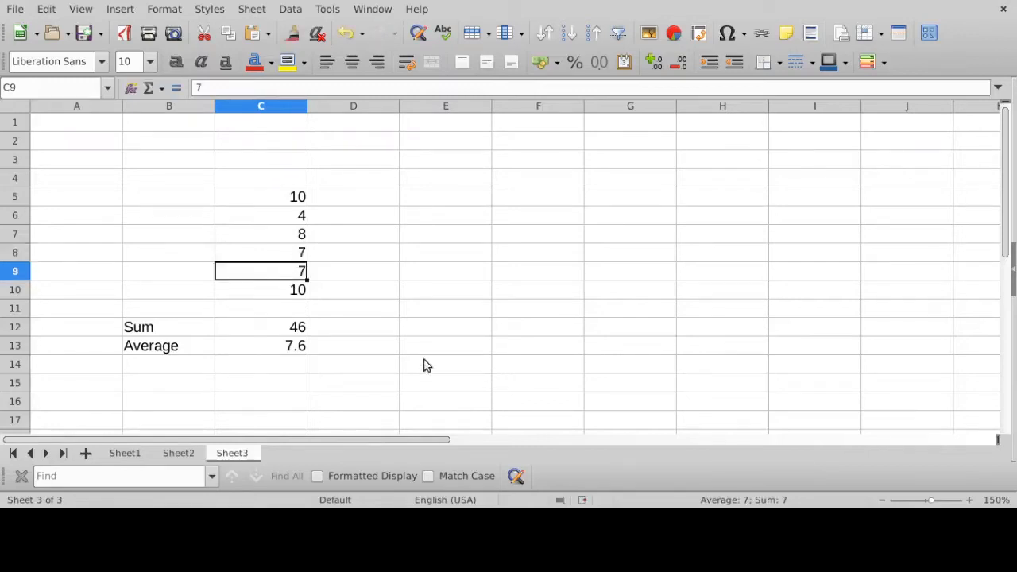
# - Check the references and divisor of the cell-by-cell average formula in C13, and clear it from the cell
pyautogui.click(296, 346)
pyautogui.click(336, 87)
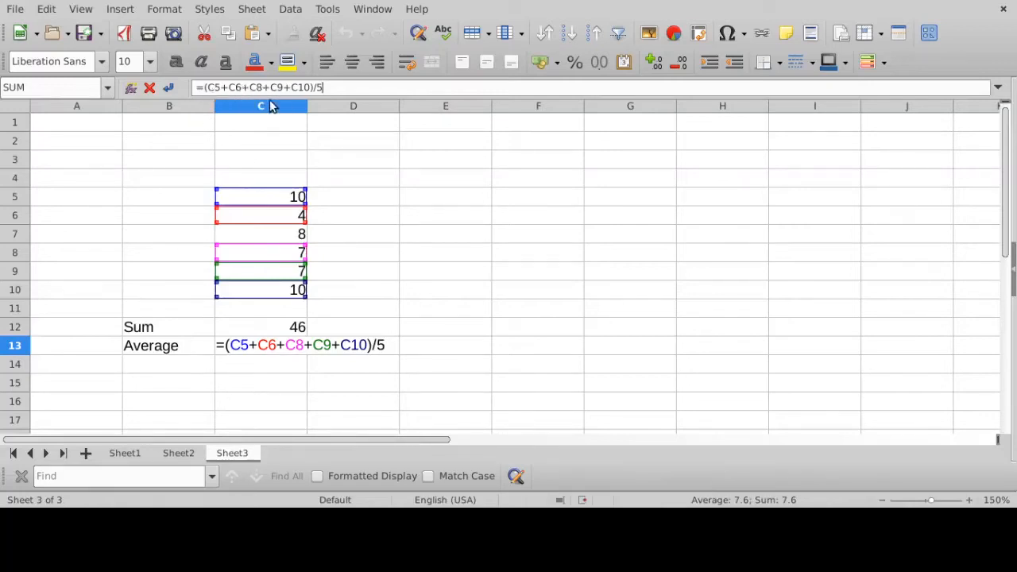
pyautogui.moveTo(319, 88); pyautogui.dragTo(325, 88)
pyautogui.click(330, 89)
pyautogui.moveTo(318, 88); pyautogui.dragTo(337, 88)
pyautogui.click(337, 88)
pyautogui.moveTo(336, 86); pyautogui.dragTo(191, 86)
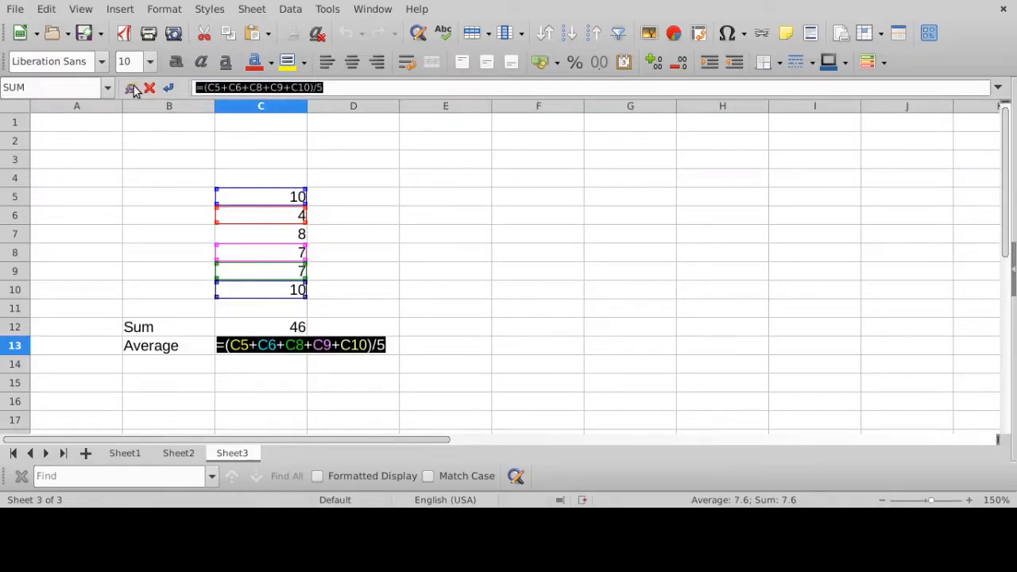
pyautogui.press('BackSpace')
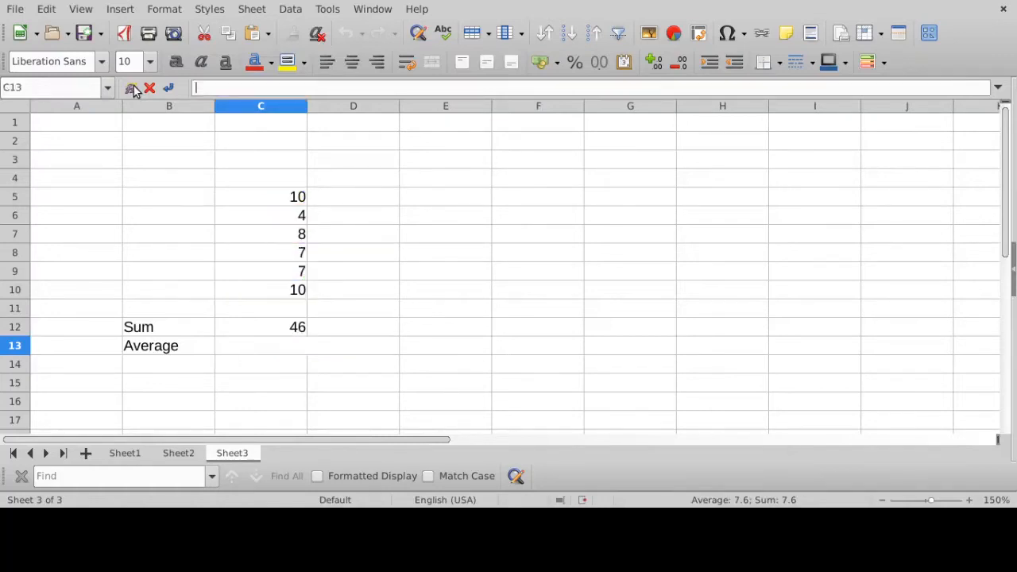
pyautogui.press('Return')
# - Enter =AVERAGE(C5:C10) in cell C13, and check the range used by the function
pyautogui.click(244, 344)
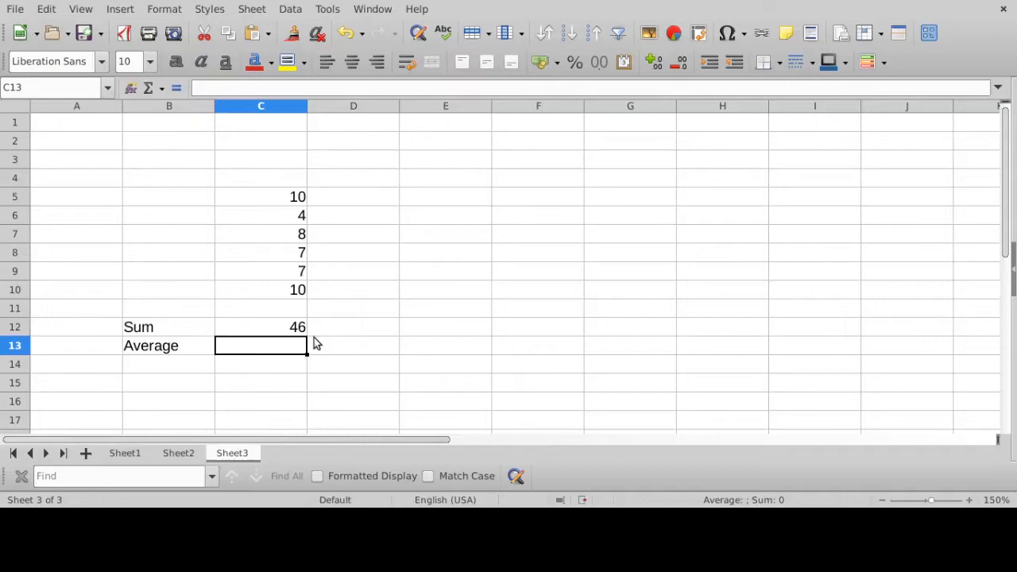
pyautogui.write('=av')
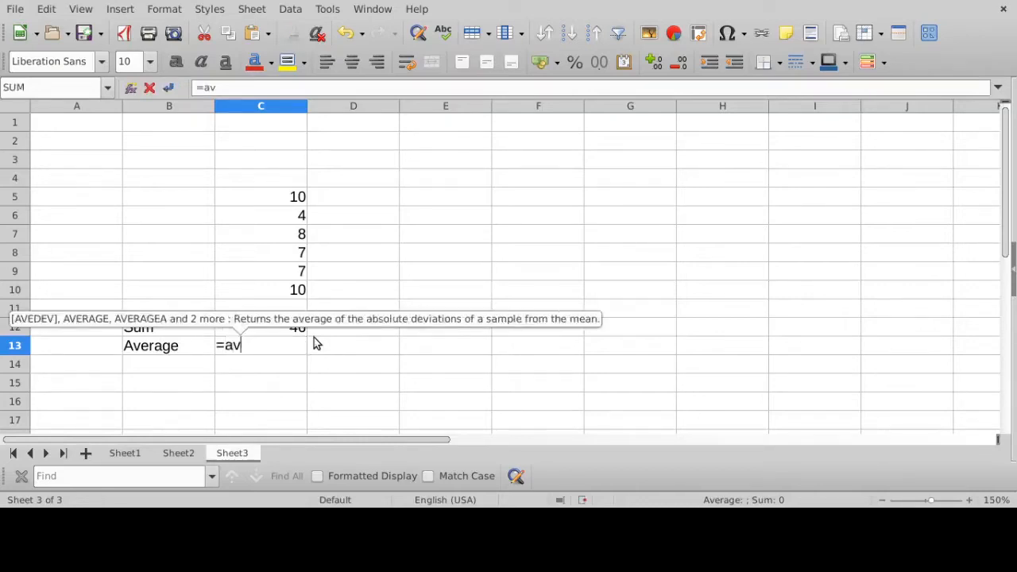
pyautogui.write('erage')
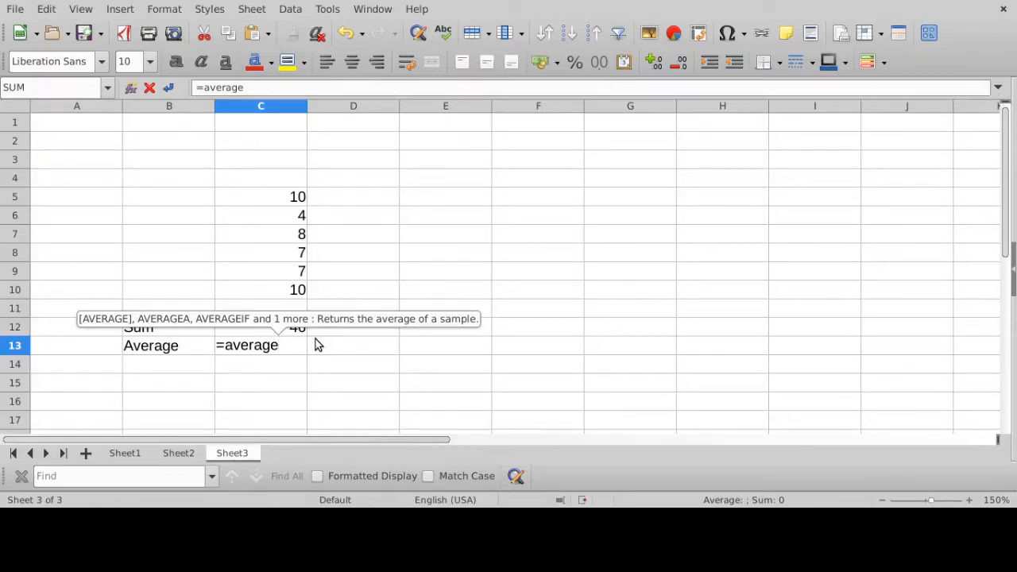
pyautogui.write('(')
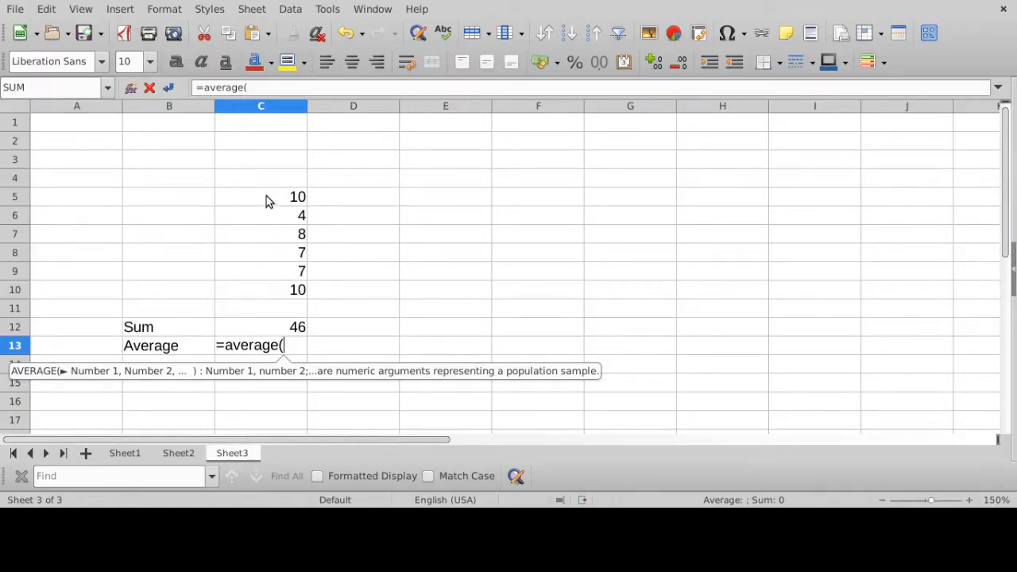
pyautogui.moveTo(266, 201); pyautogui.dragTo(257, 299)
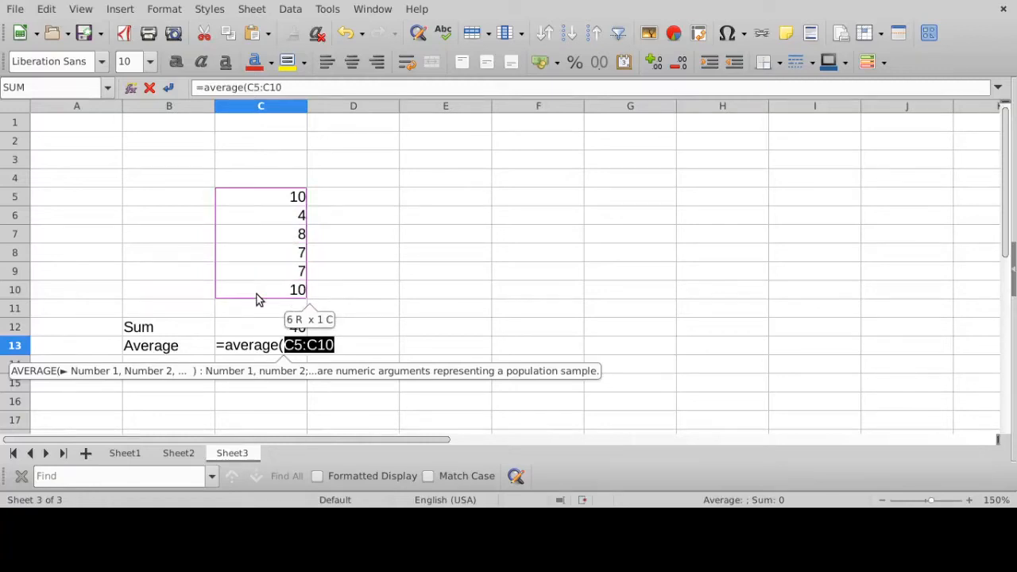
pyautogui.press('Return')
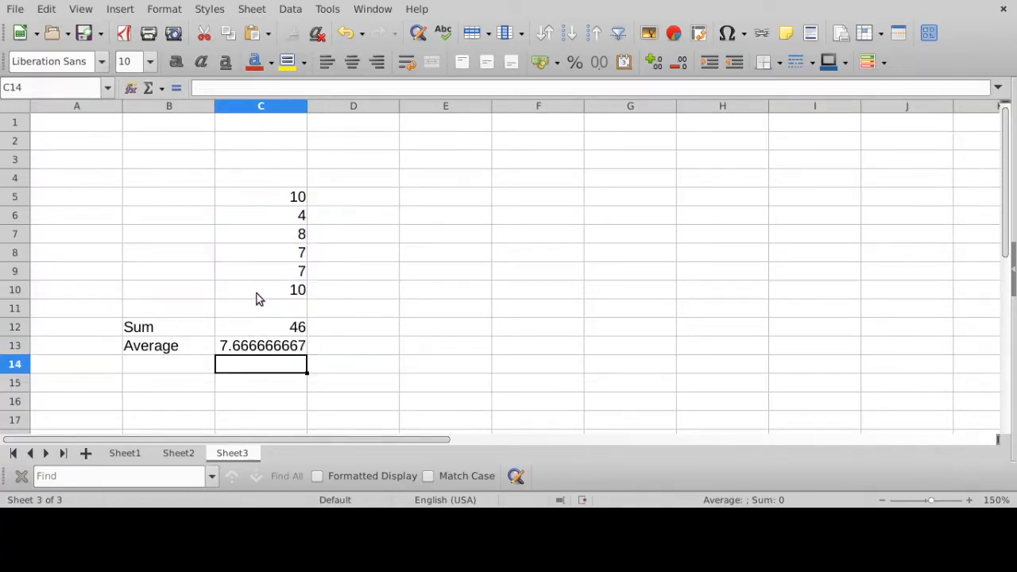
pyautogui.click(273, 352)
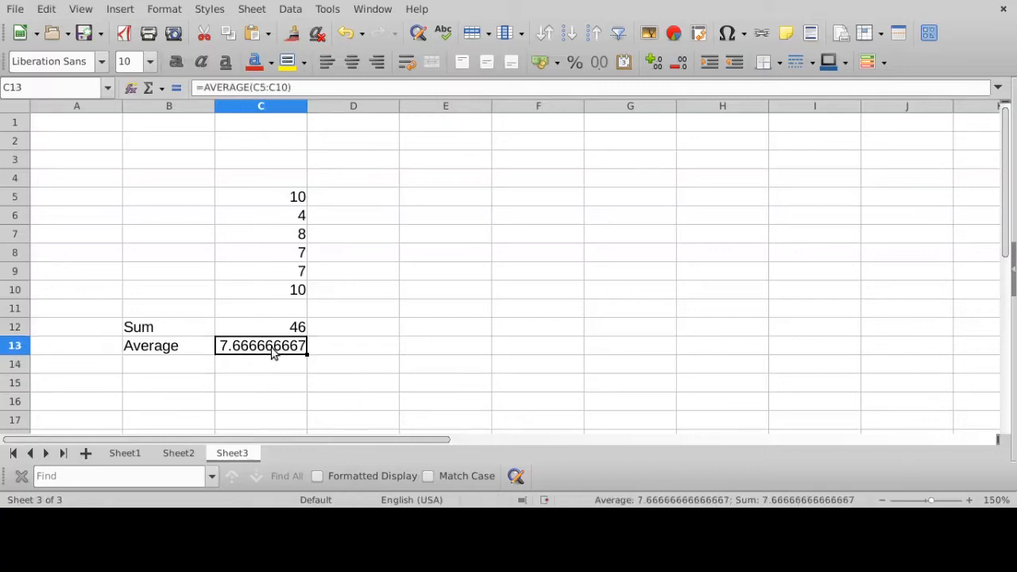
pyautogui.click(303, 85)
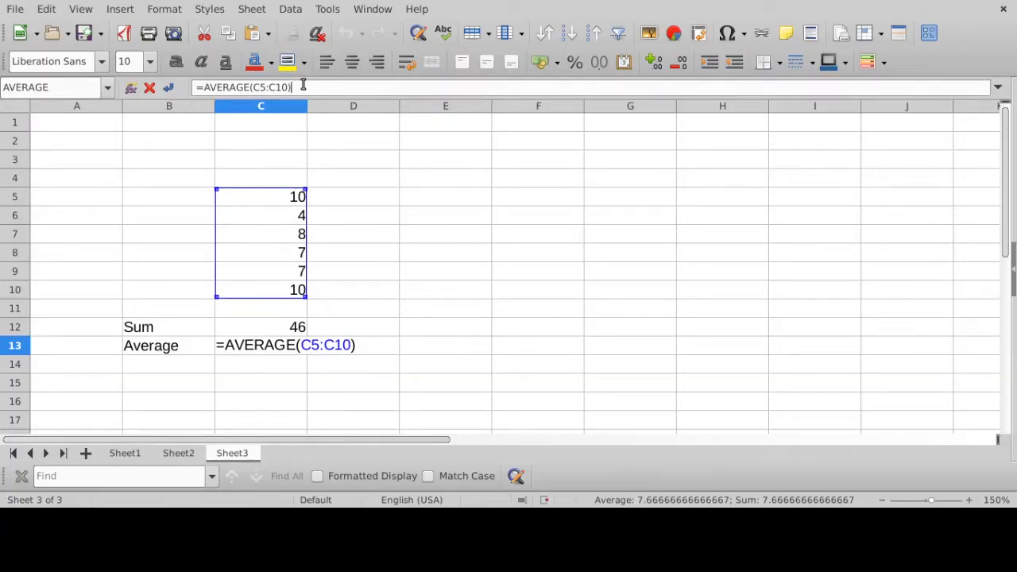
pyautogui.press('Return')
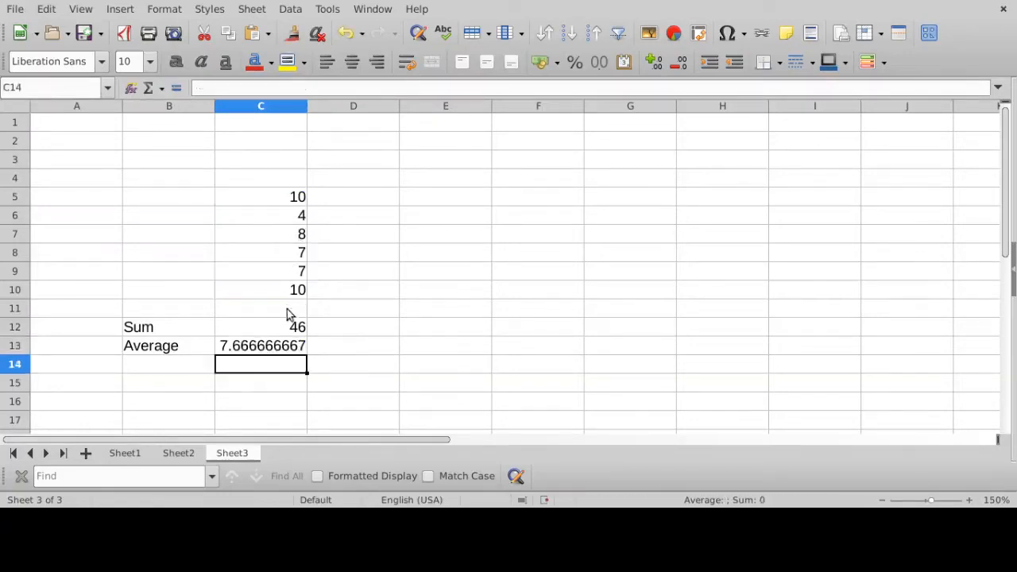
# - Check the range used by the SUM formula in C12 against the values in C5:C10, and view the AVERAGE formula in C13
pyautogui.click(291, 328)
pyautogui.click(282, 85)
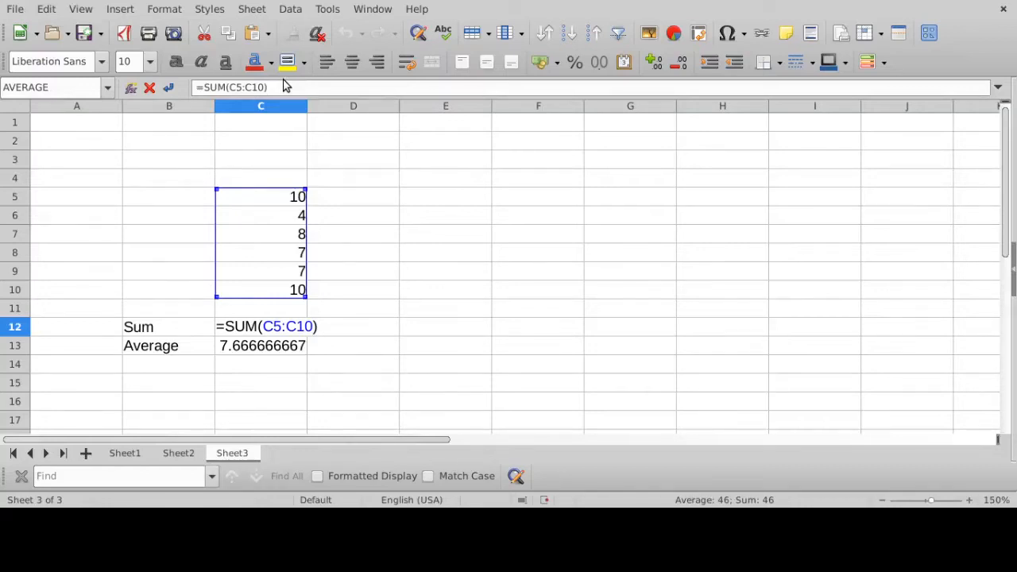
pyautogui.press('Return')
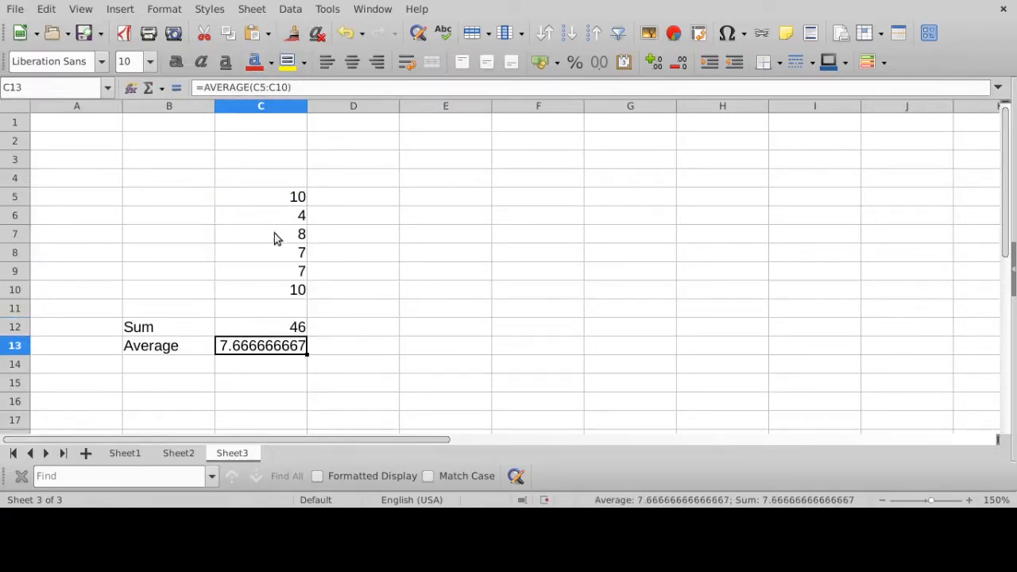
pyautogui.moveTo(273, 199); pyautogui.dragTo(273, 297)
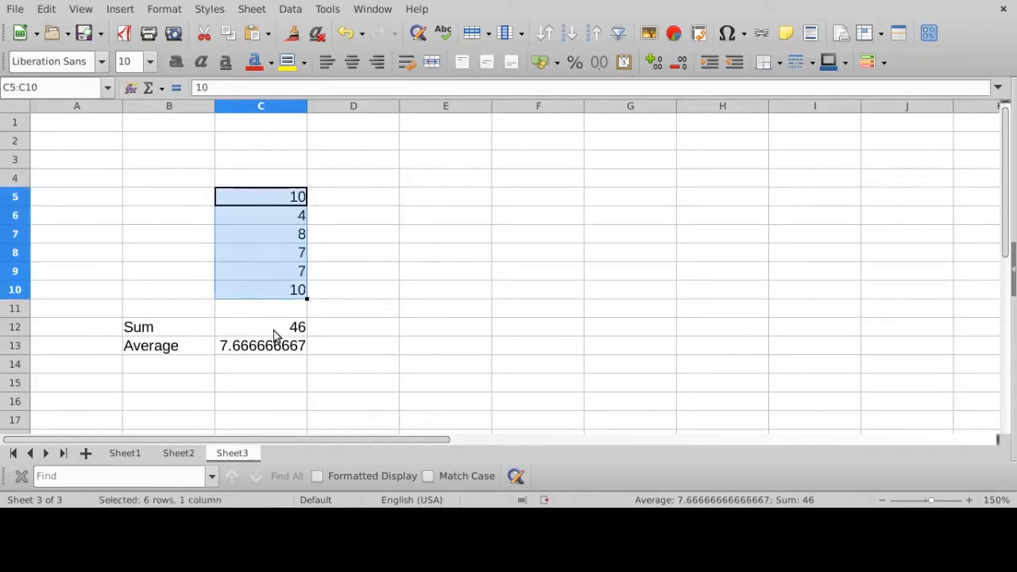
pyautogui.click(274, 330)
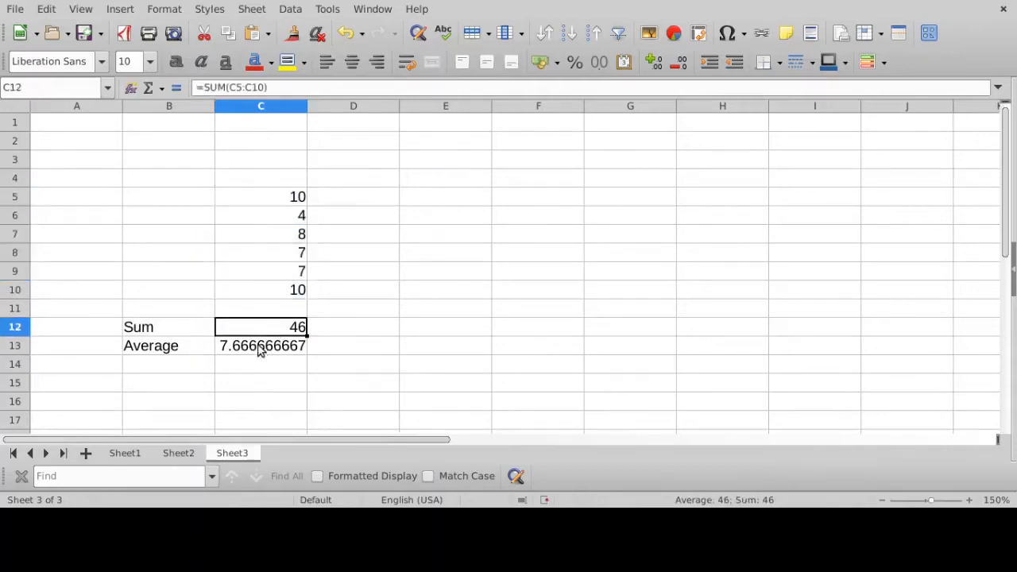
pyautogui.click(260, 348)
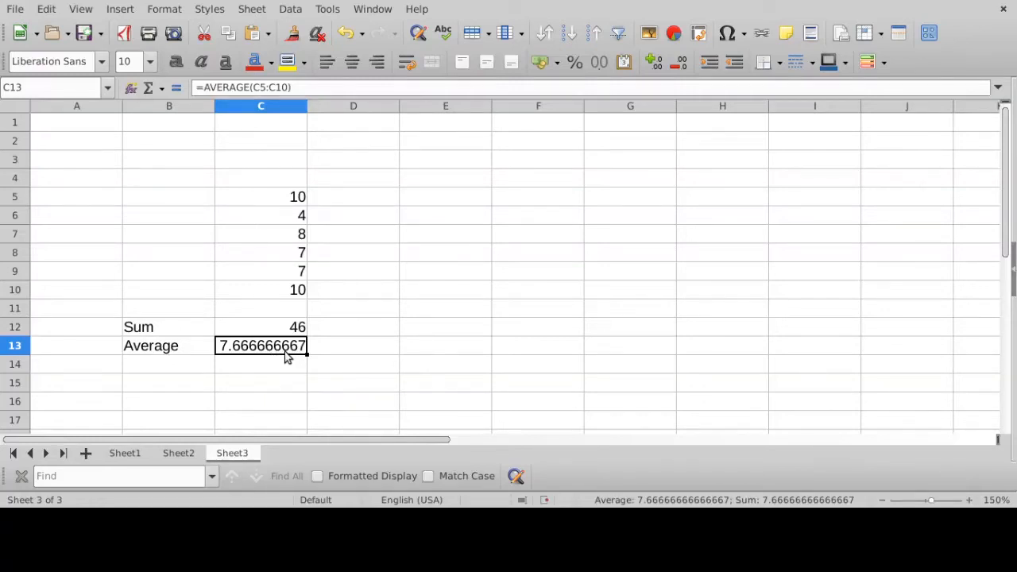
# - Label cell B14 as Stdev and enter =STDEV(C5:C10) in cell C14
pyautogui.click(179, 372)
pyautogui.write('Stdev')
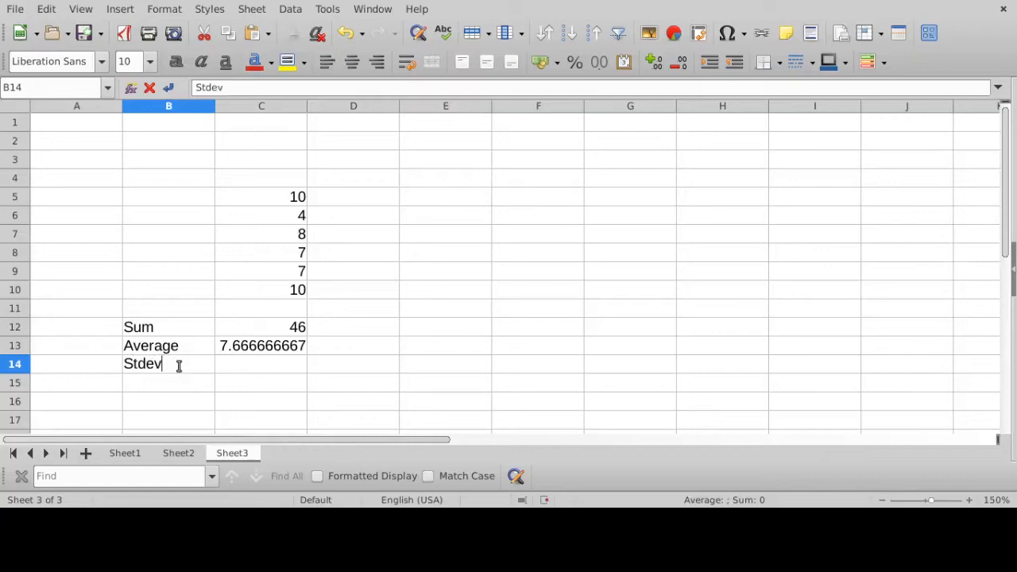
pyautogui.click(246, 365)
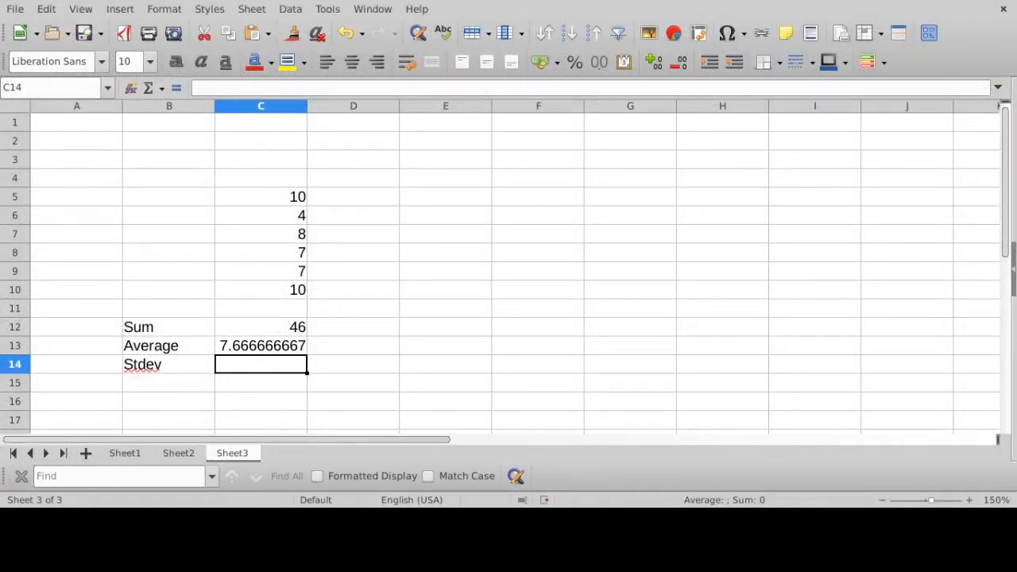
pyautogui.write('=')
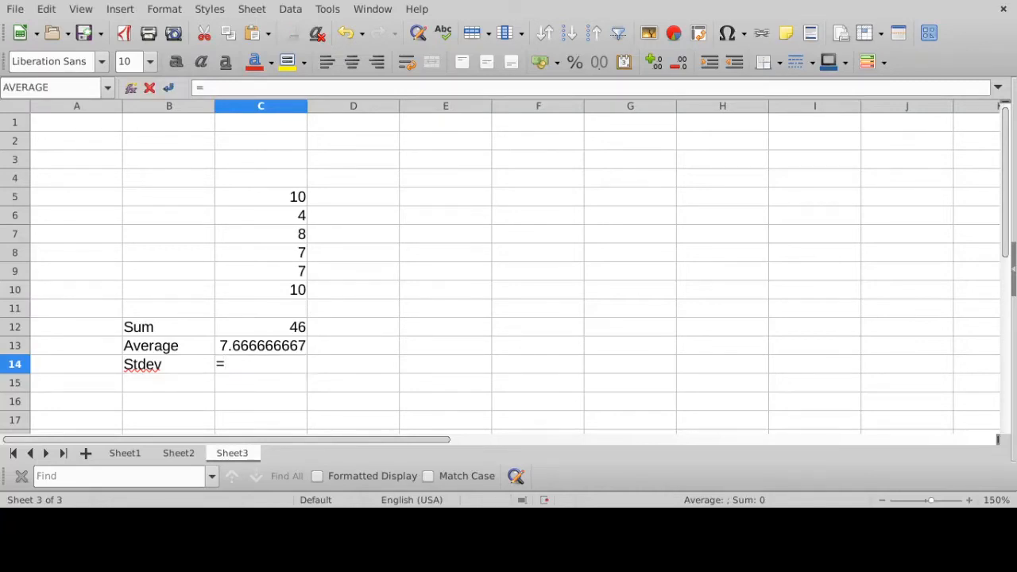
pyautogui.write('stdev(')
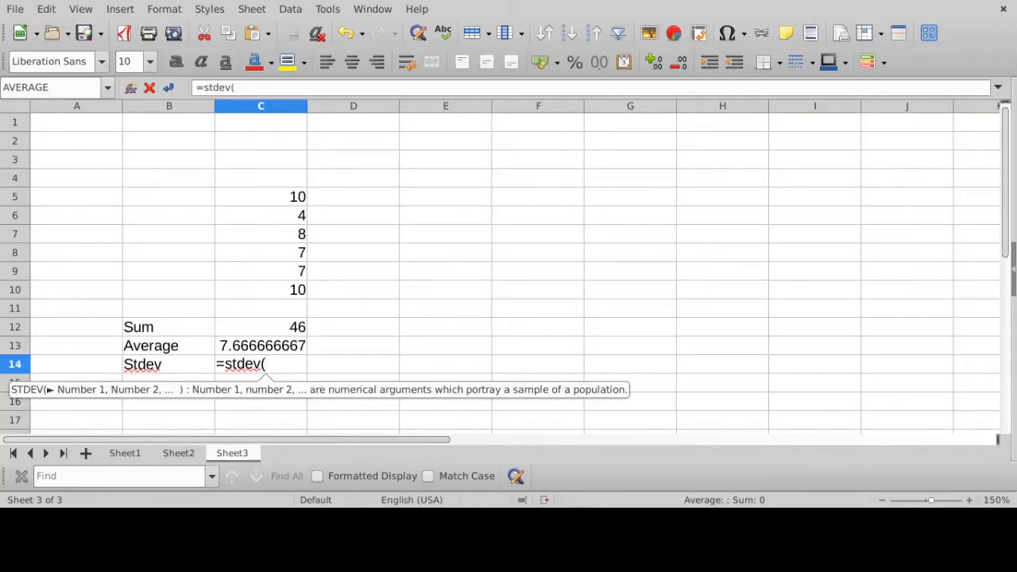
pyautogui.moveTo(262, 199); pyautogui.dragTo(259, 294)
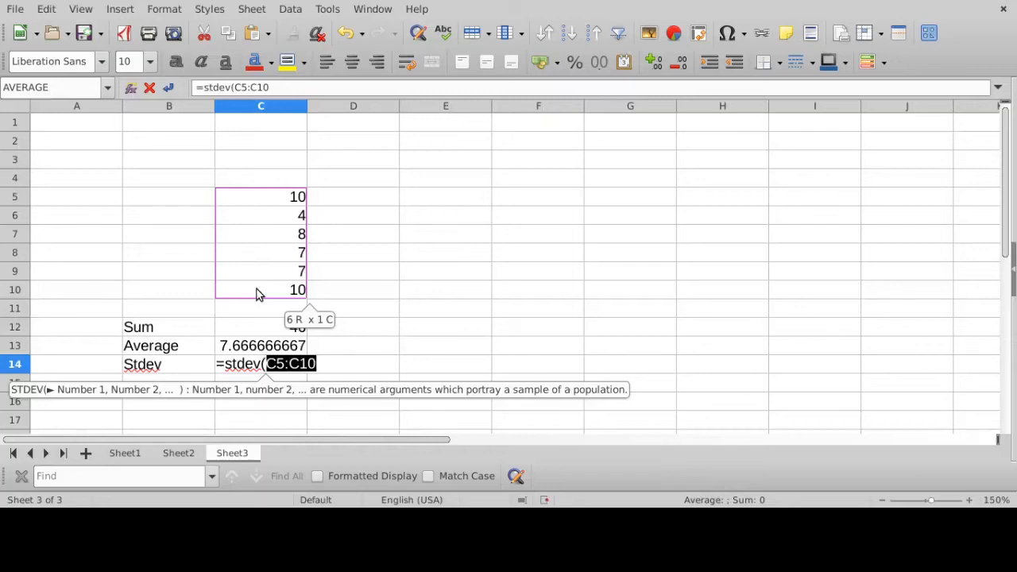
pyautogui.write(')')
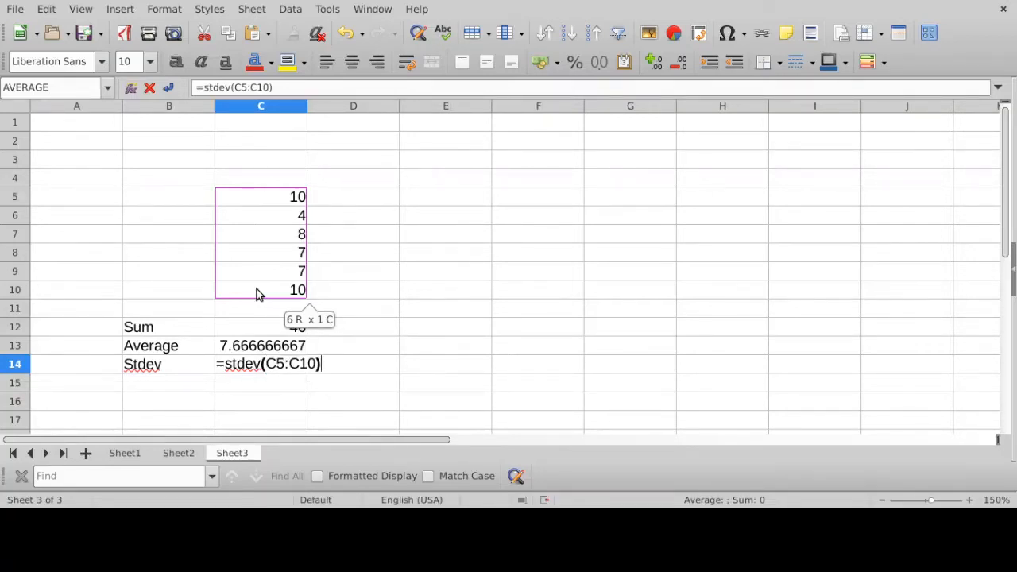
pyautogui.press('Return')
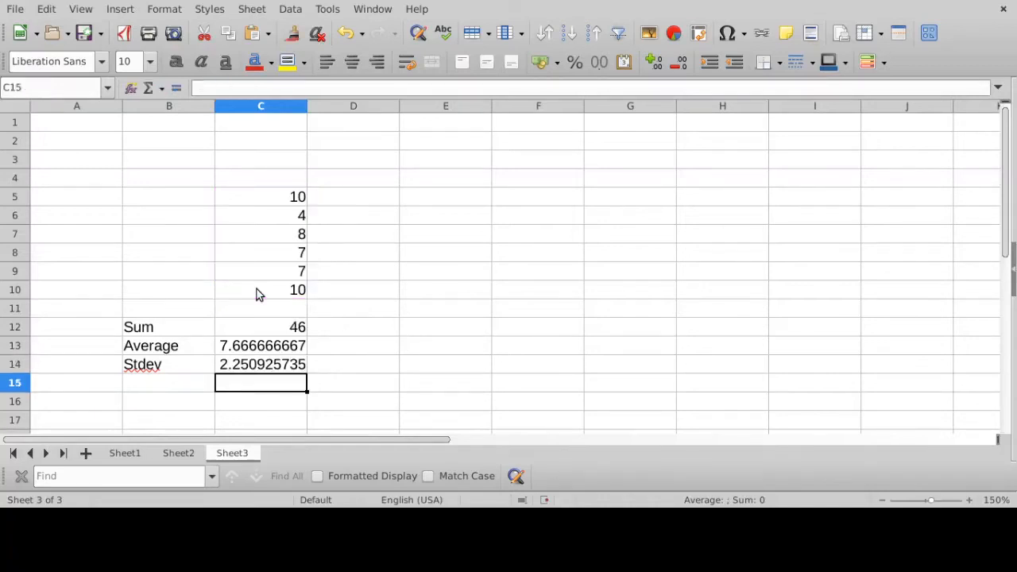
pyautogui.click(251, 369)
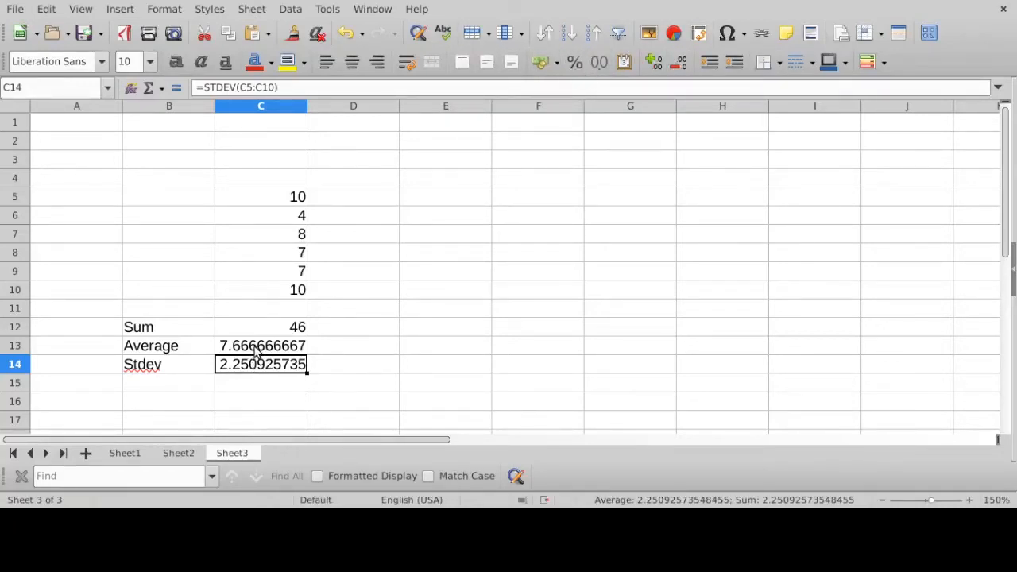
# - Reduce the displayed decimals of the average and standard deviation in C13:C14 to one decimal place
pyautogui.moveTo(256, 352); pyautogui.dragTo(256, 364)
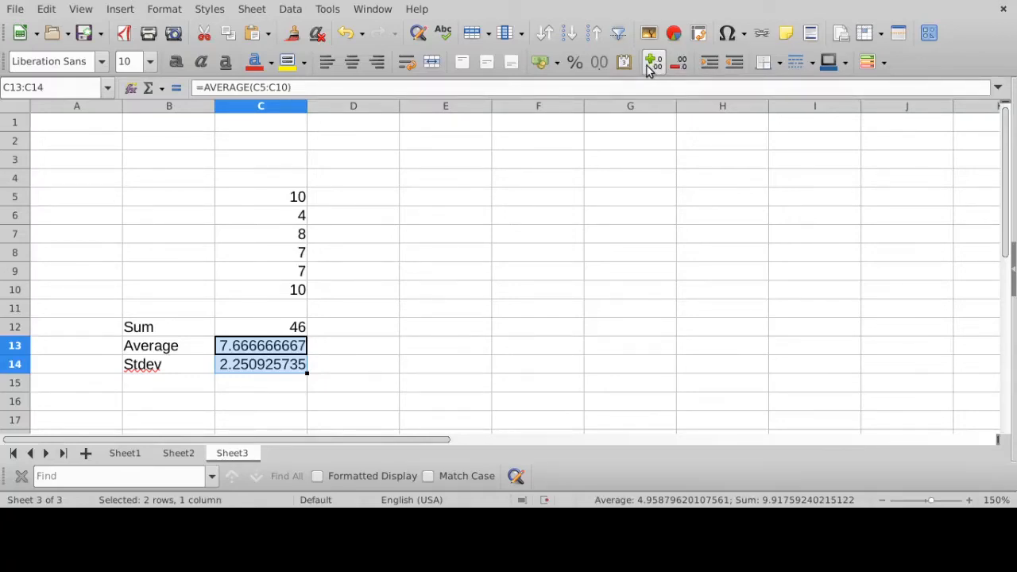
pyautogui.click(681, 69)
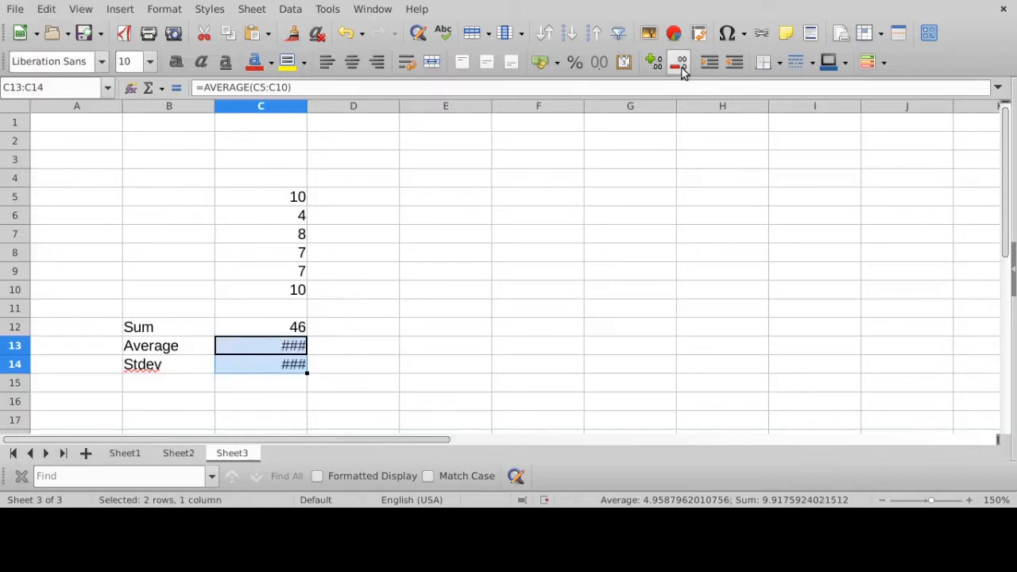
pyautogui.click(680, 68)
pyautogui.click(681, 68)
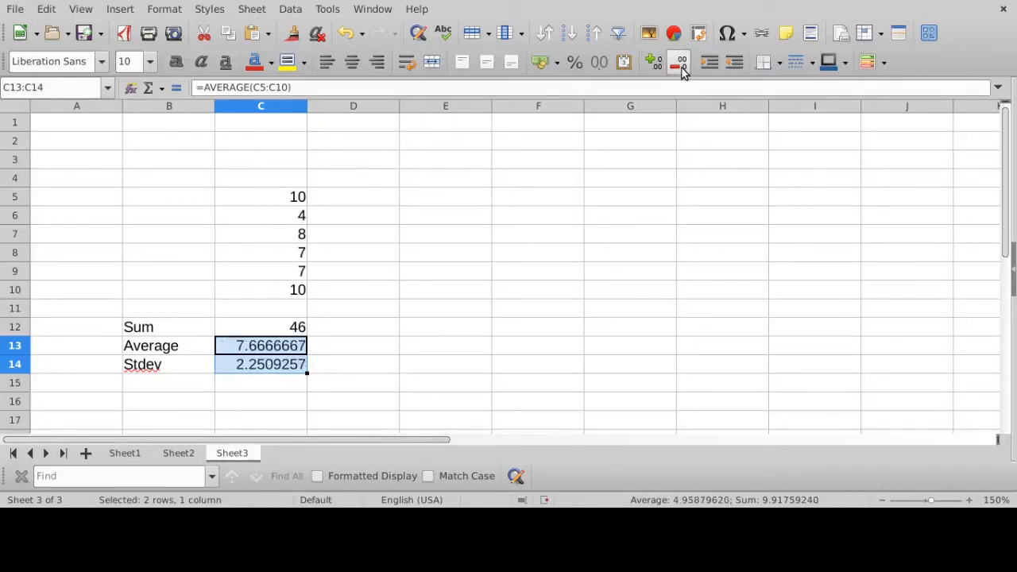
pyautogui.click(681, 68)
pyautogui.click(681, 69)
pyautogui.click(681, 68)
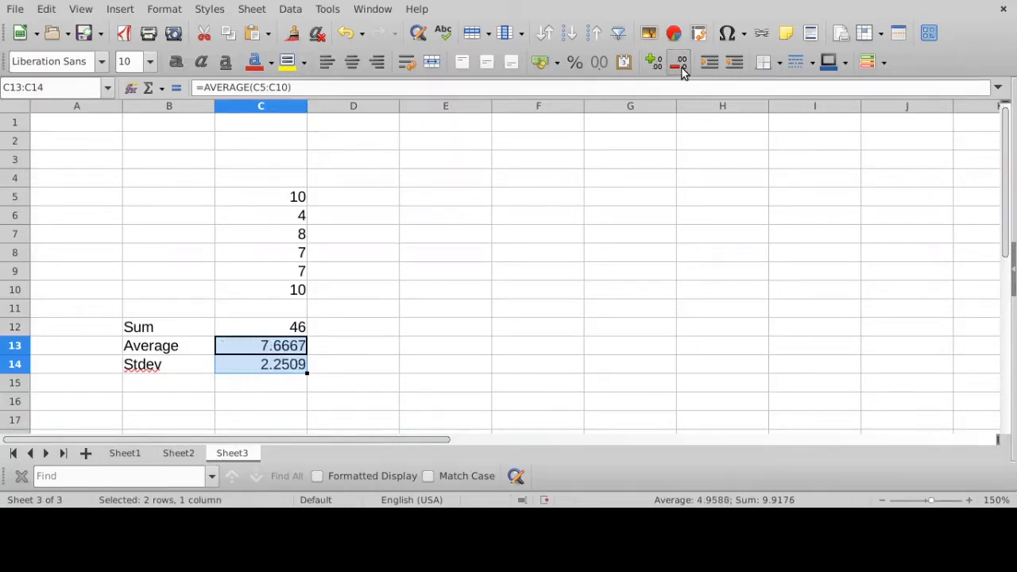
pyautogui.click(680, 68)
pyautogui.click(681, 68)
pyautogui.click(681, 68)
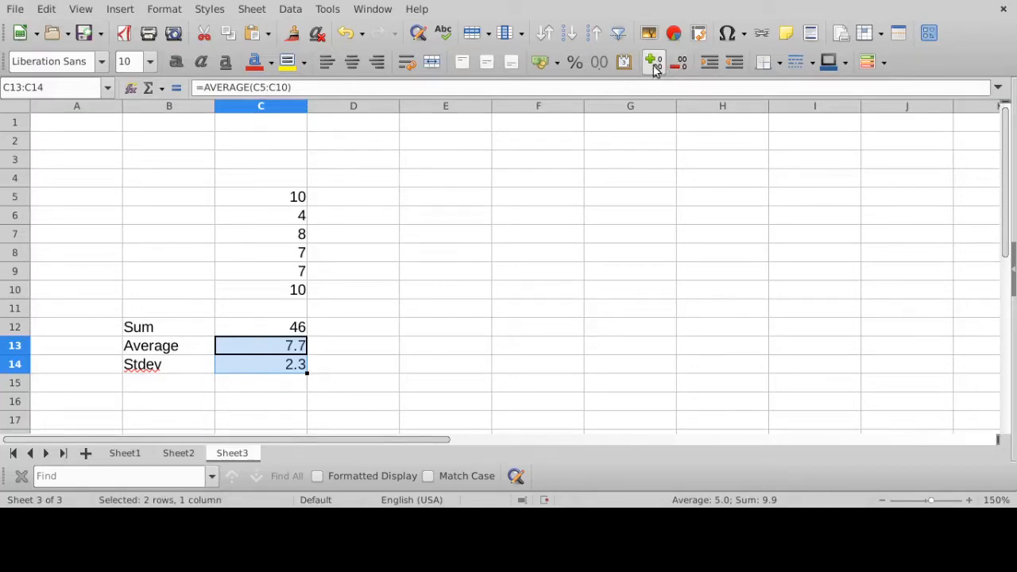
# - Try displaying C13:C14 with four decimal places, and bring them back to one
pyautogui.click(653, 65)
pyautogui.click(653, 65)
pyautogui.click(653, 66)
pyautogui.click(682, 63)
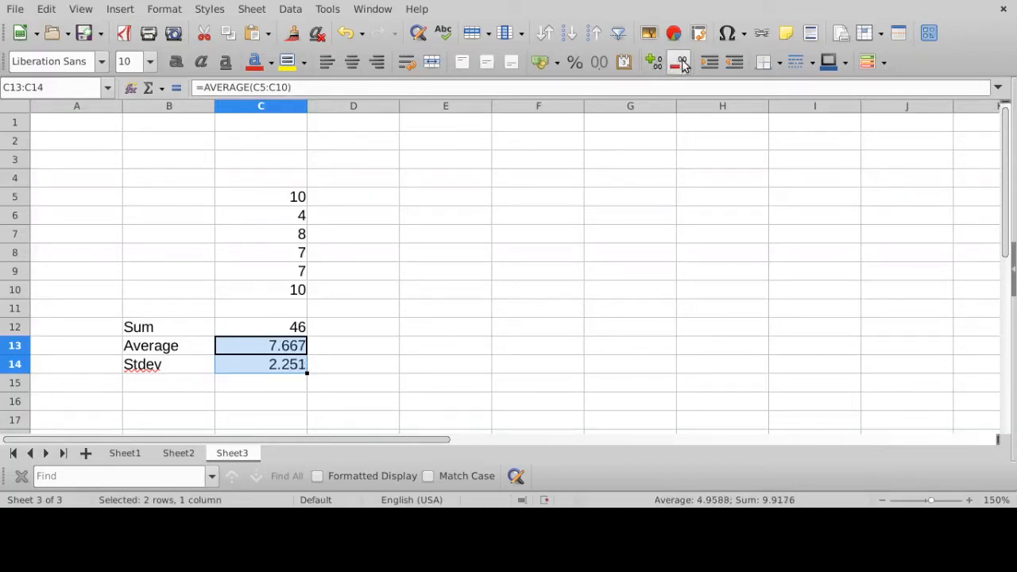
pyautogui.click(681, 64)
pyautogui.click(682, 64)
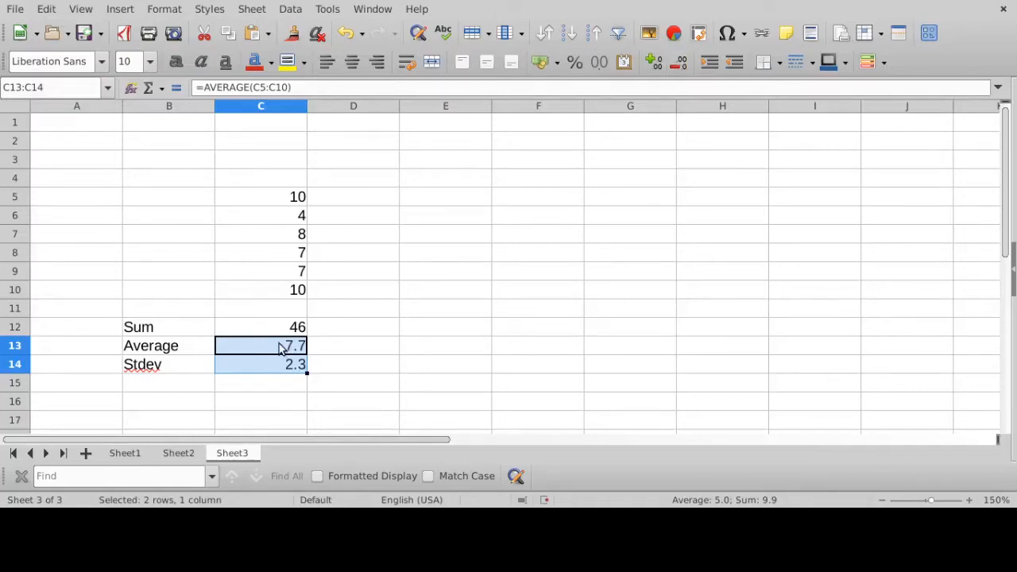
# - Review the SUM, AVERAGE and STDEV formulas in cells C12, C13 and C14
pyautogui.click(275, 334)
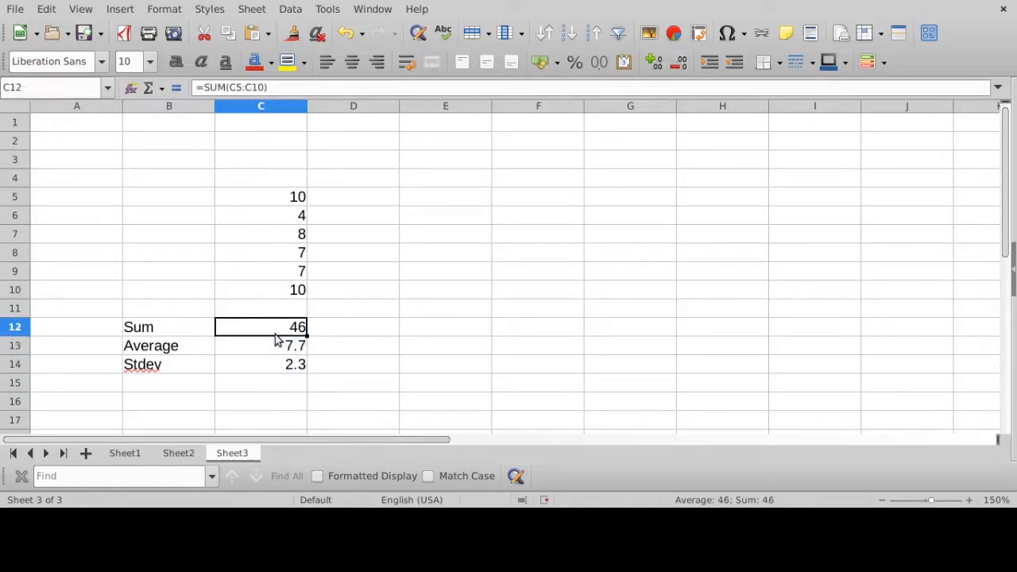
pyautogui.click(278, 346)
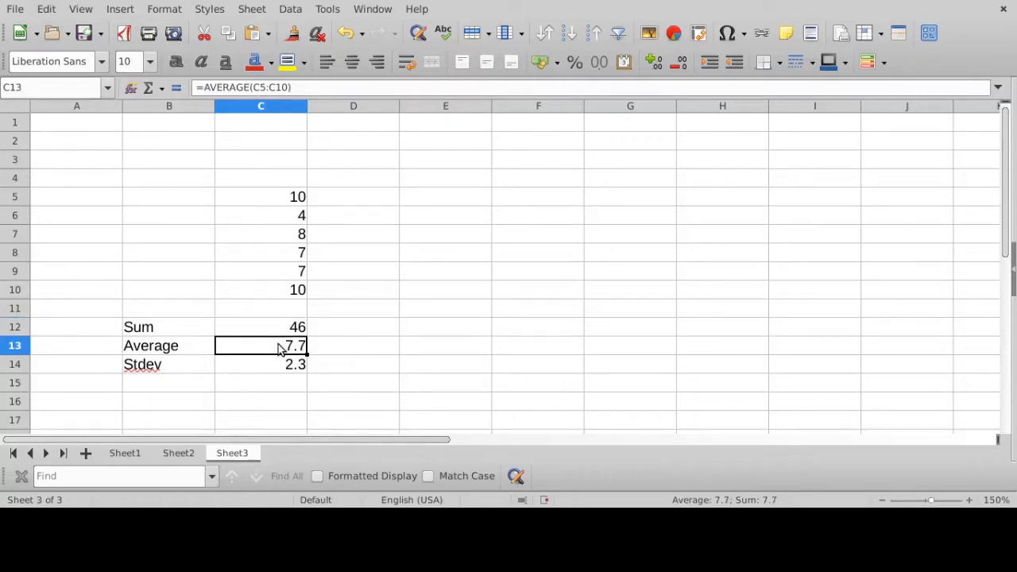
pyautogui.click(279, 367)
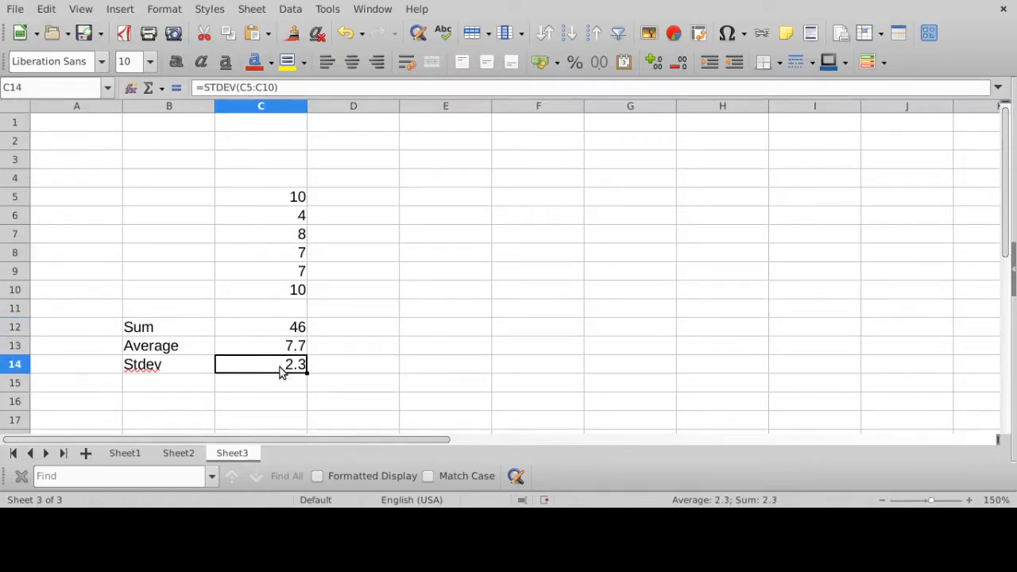
# - Enter the values 10, 8 and 6 in cells E5 to E7, and check each of them
pyautogui.click(479, 198)
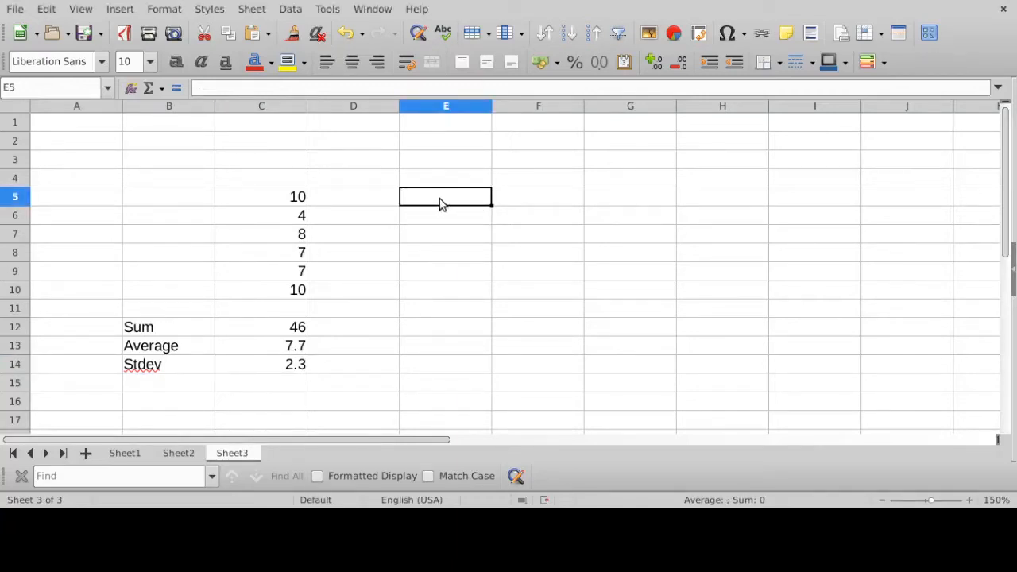
pyautogui.write('10')
pyautogui.press('Return')
pyautogui.write('8')
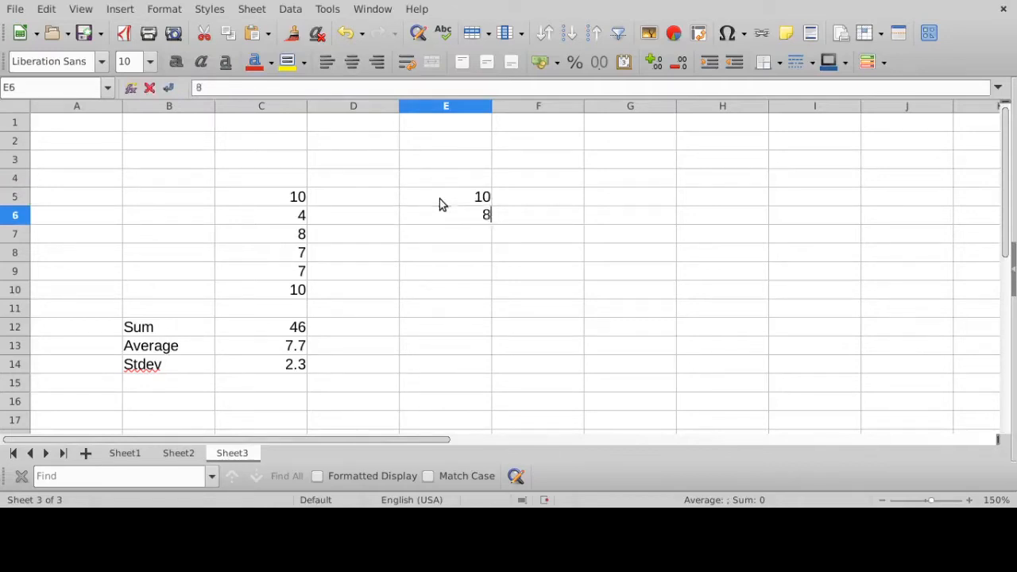
pyautogui.press('Return')
pyautogui.write('6')
pyautogui.press('Return')
pyautogui.press('Return')
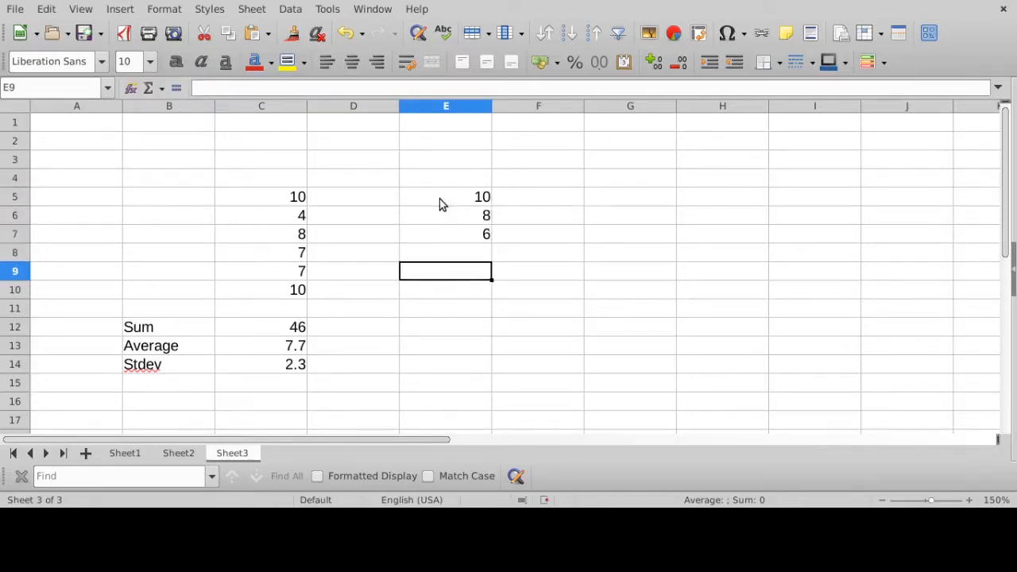
pyautogui.click(439, 200)
pyautogui.click(443, 215)
pyautogui.click(443, 236)
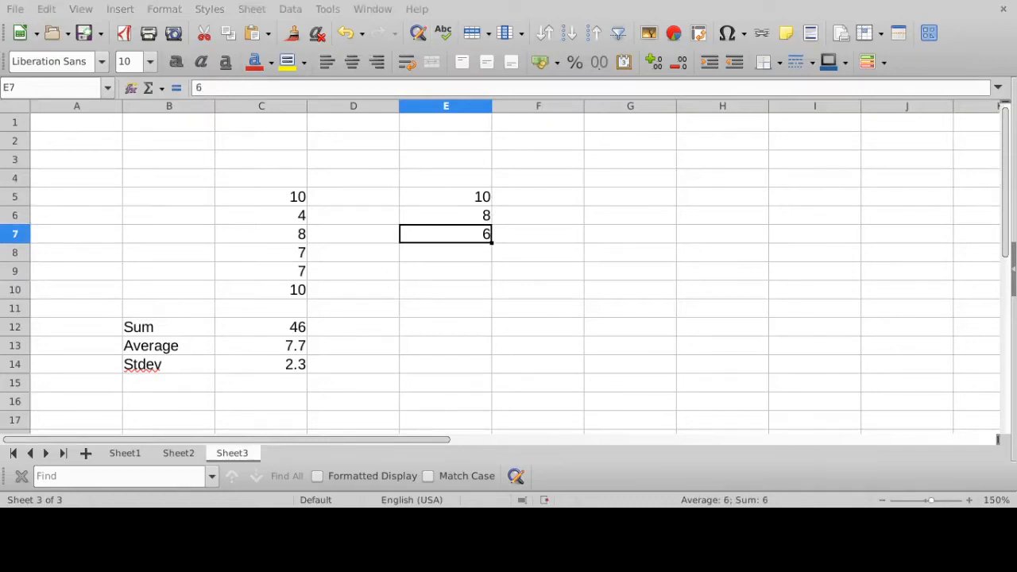
# - Enter =AVERAGE(E5:E7) in cell E9, and check the range used by the function
pyautogui.click(414, 272)
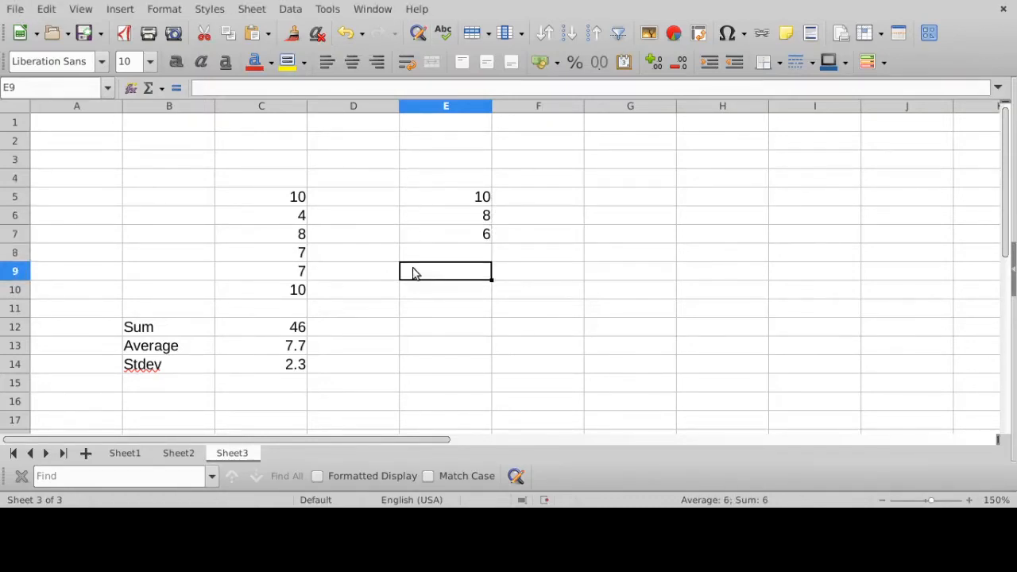
pyautogui.write('=av')
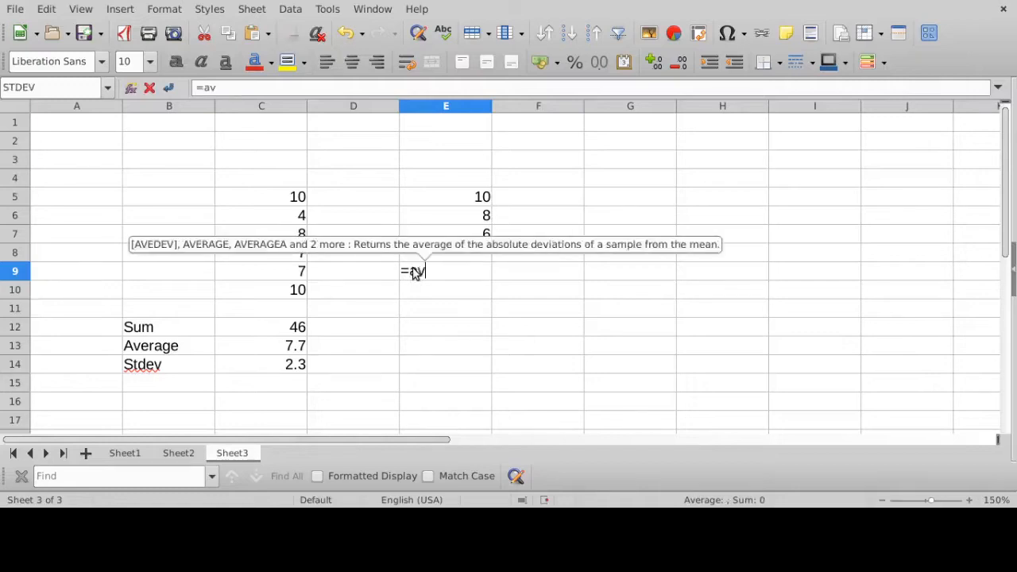
pyautogui.write('erage(')
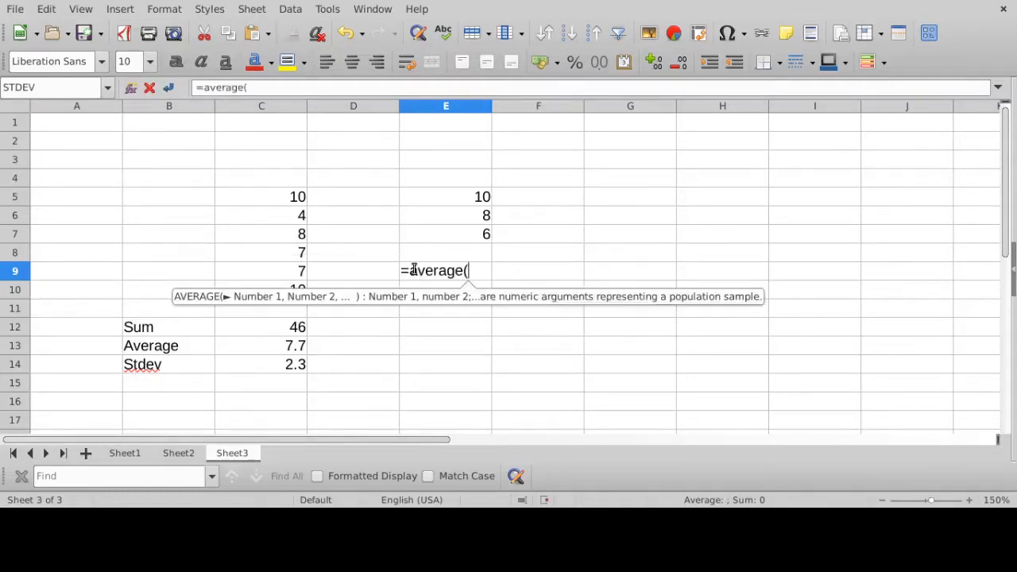
pyautogui.click(470, 197)
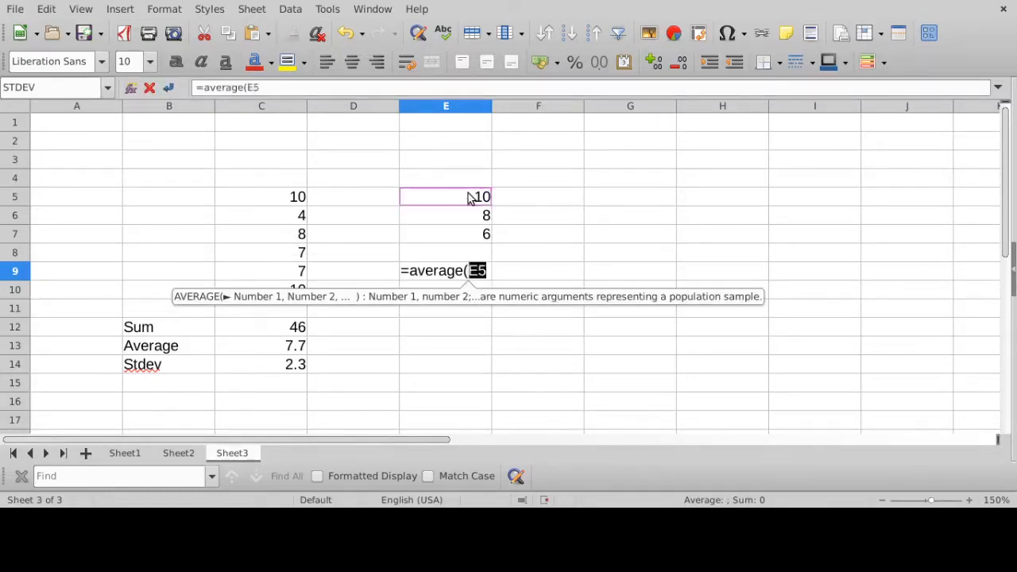
pyautogui.moveTo(468, 198); pyautogui.dragTo(467, 241)
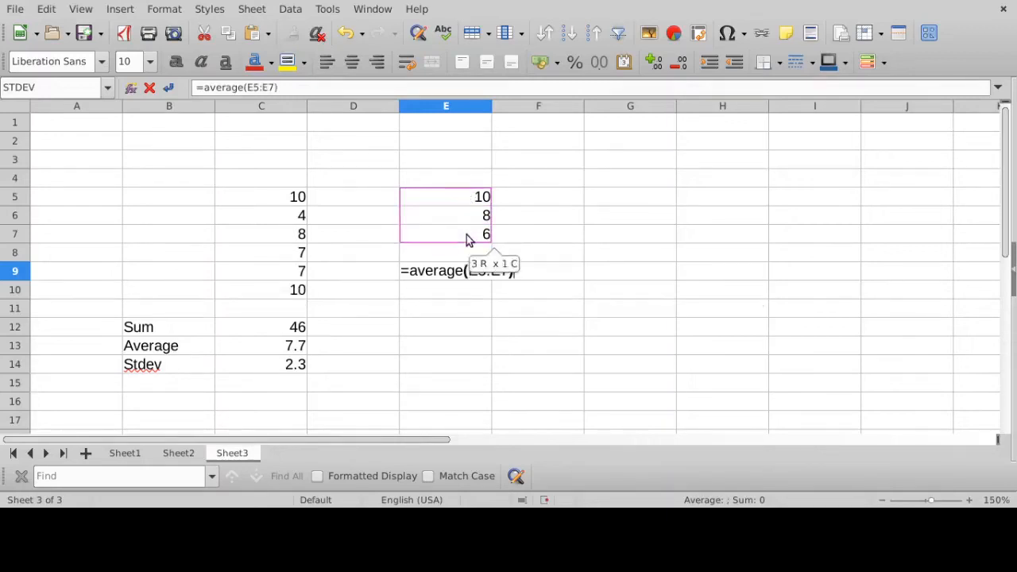
pyautogui.press('Return')
pyautogui.click(465, 273)
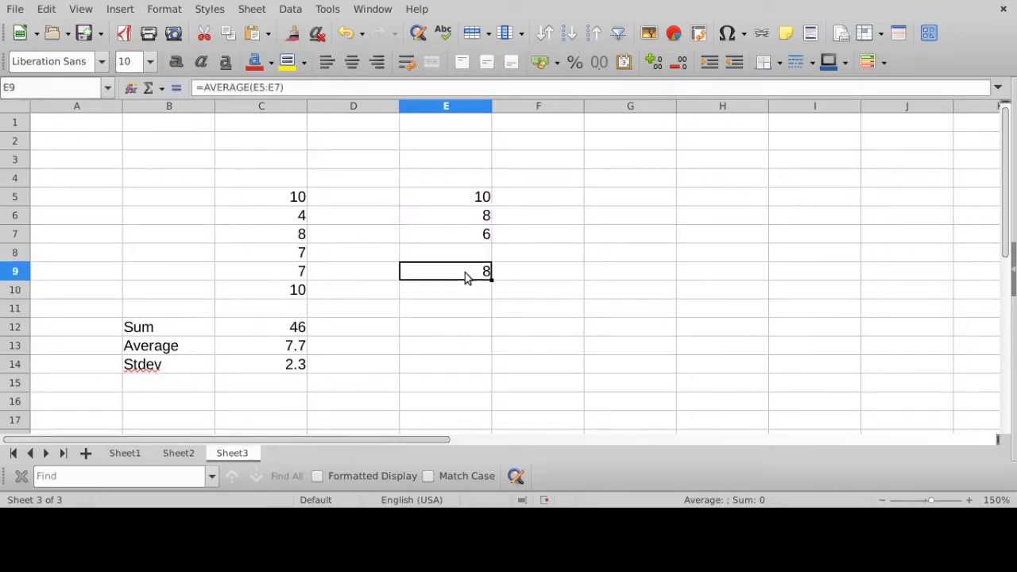
pyautogui.click(289, 87)
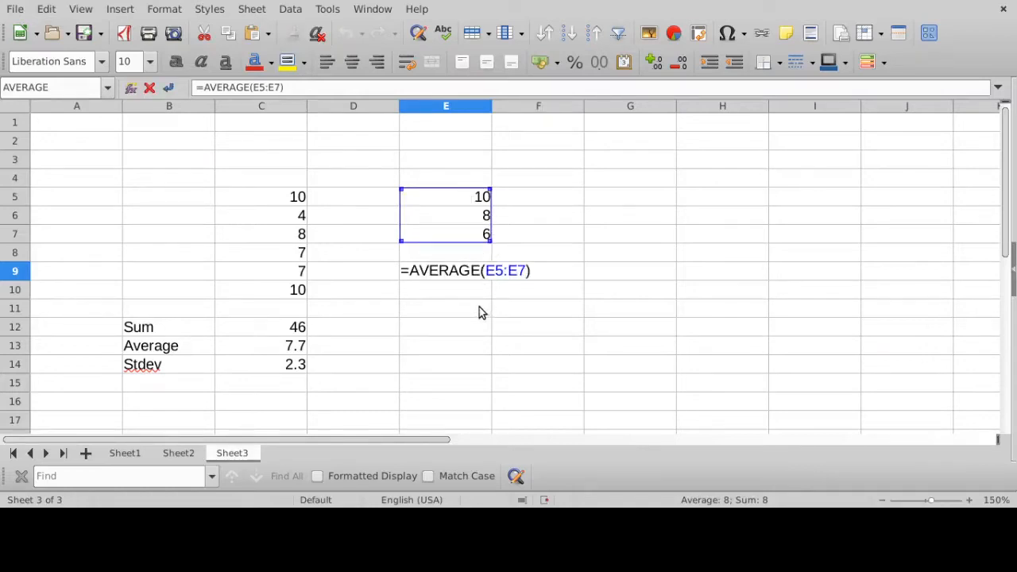
pyautogui.press('Return')
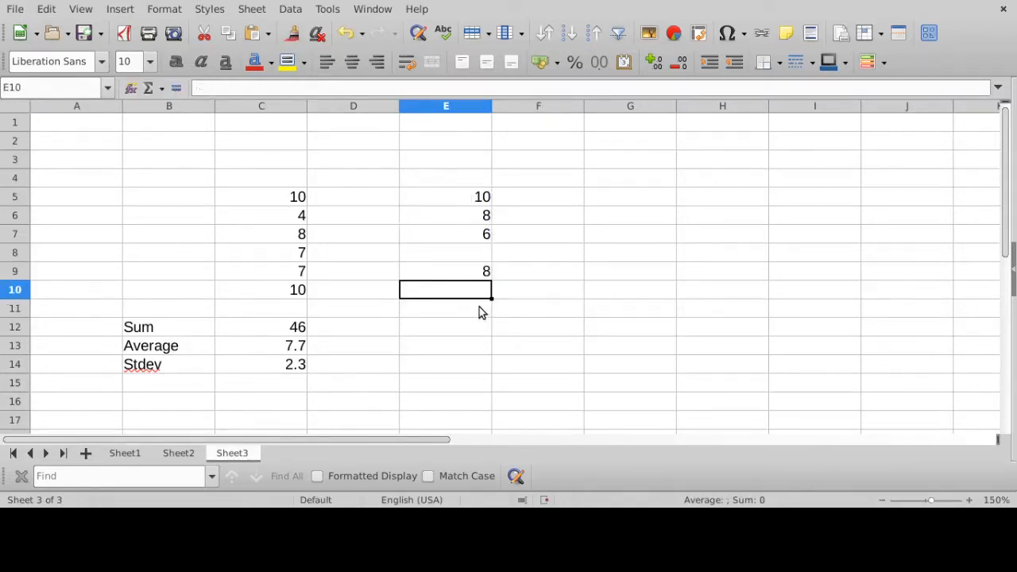
# - Enter the values 9, 8 and 7 in cells F5 to F7
pyautogui.click(549, 199)
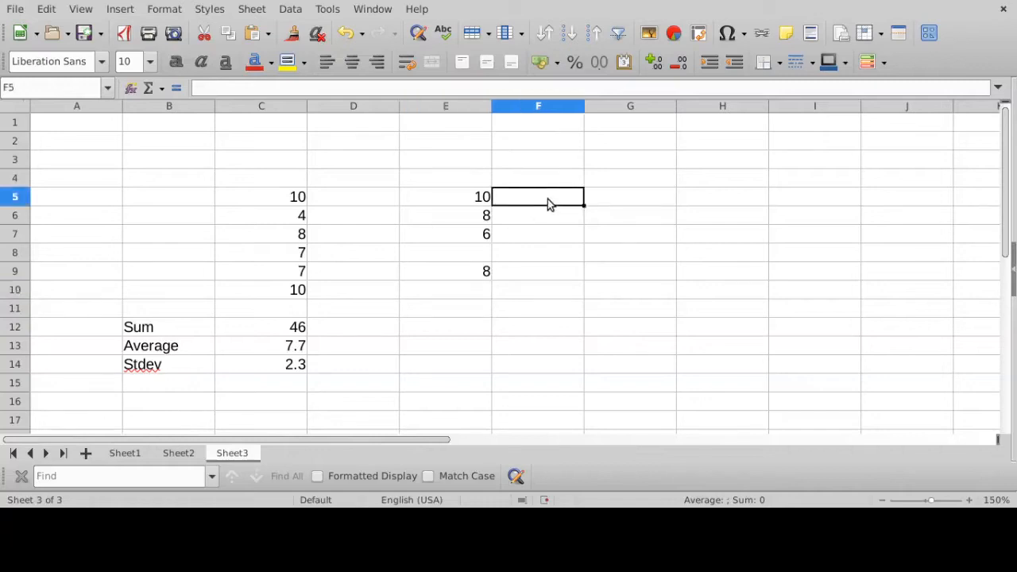
pyautogui.write('9')
pyautogui.press('Return')
pyautogui.write('8')
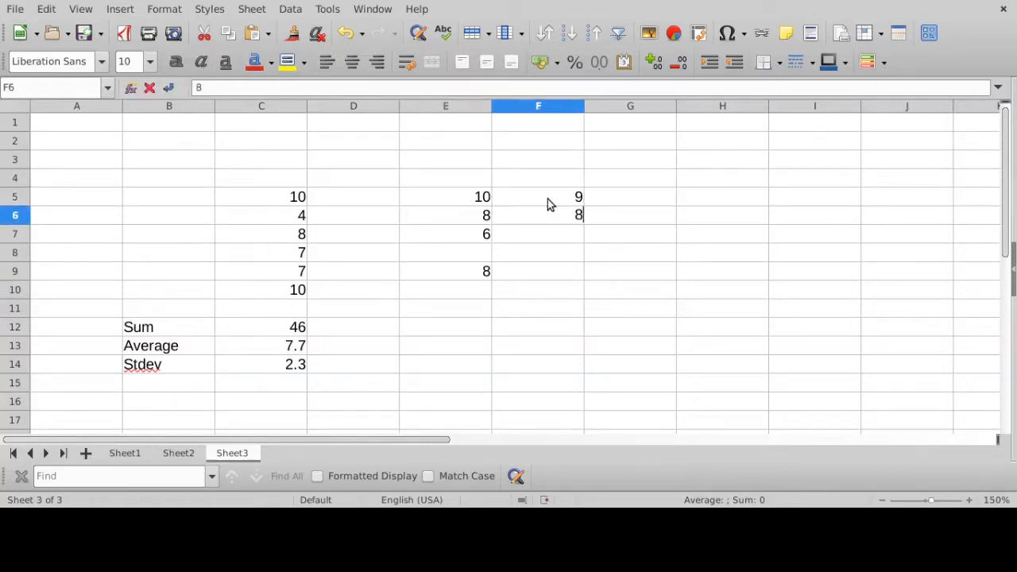
pyautogui.press('Return')
pyautogui.write('7')
pyautogui.press('Return')
pyautogui.press('Return')
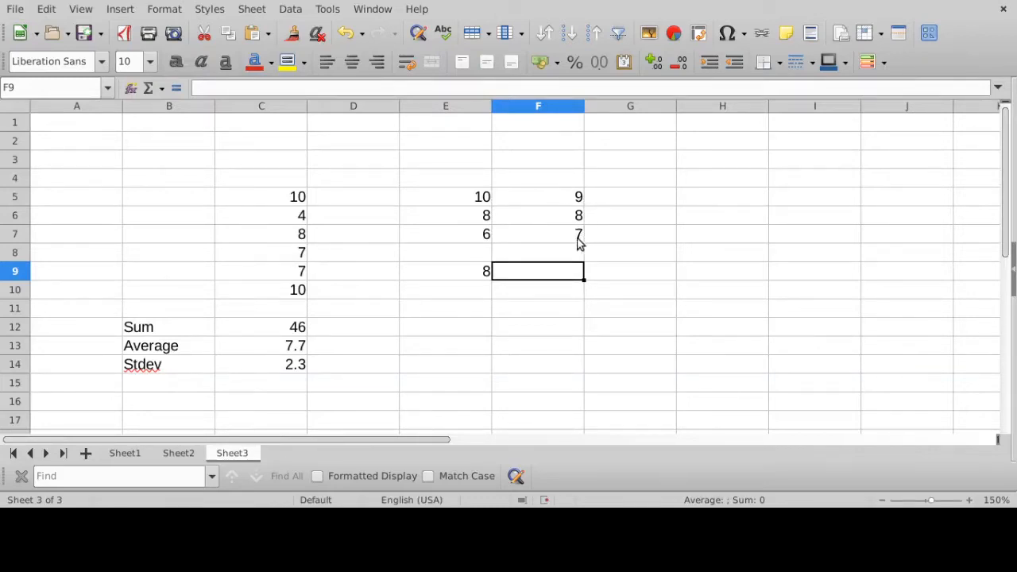
# - Calculate the average of F5:F7 in cell F9 with the AVERAGE function
pyautogui.write('=')
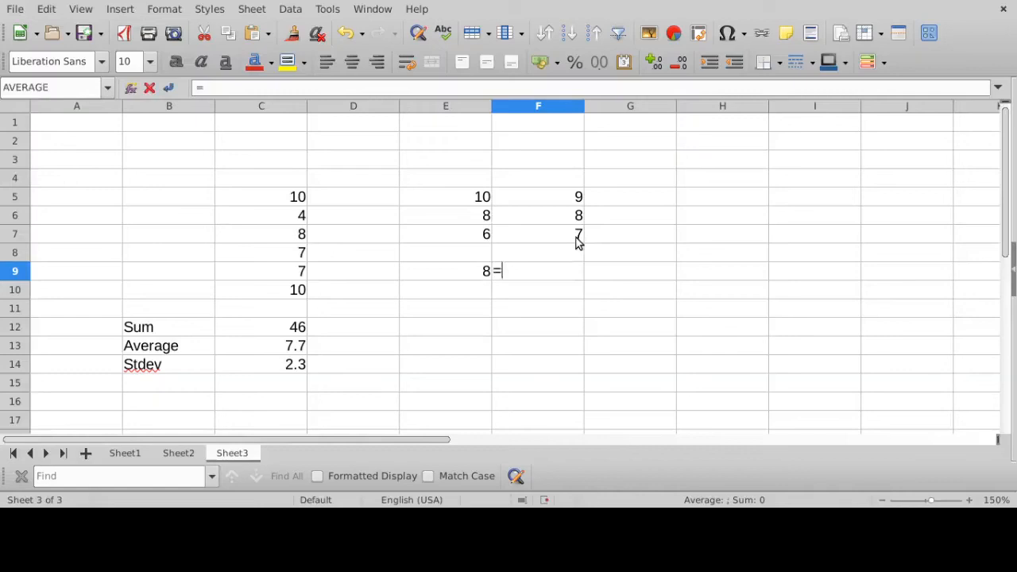
pyautogui.write('average(')
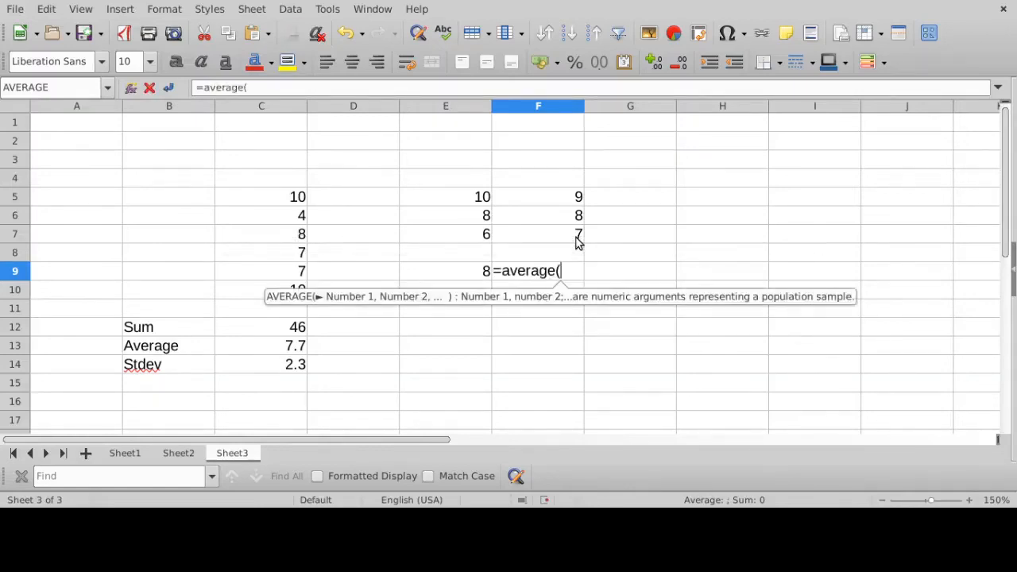
pyautogui.moveTo(561, 198); pyautogui.dragTo(554, 239)
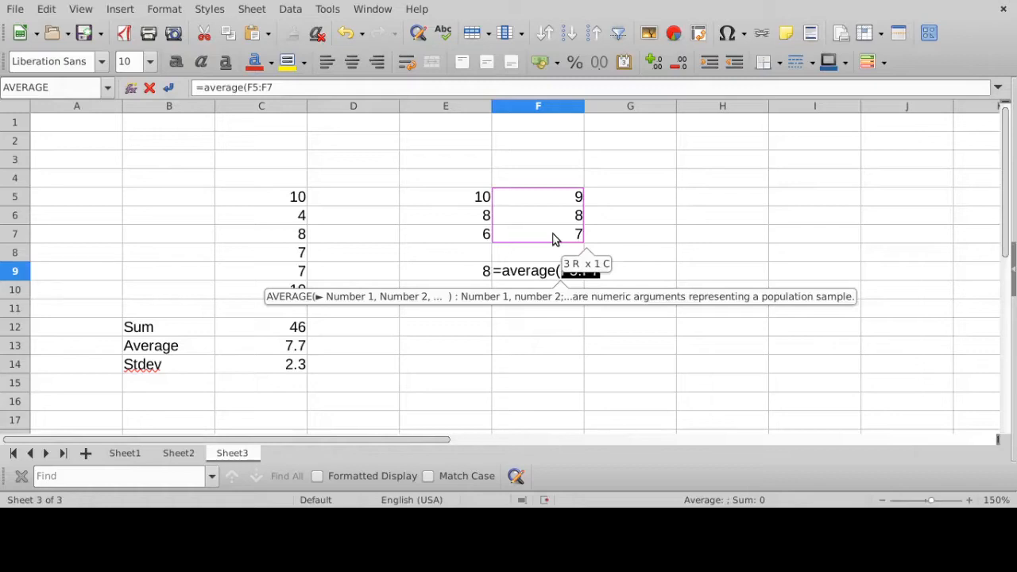
pyautogui.press('Return')
# - Compare the AVERAGE results in cells E9 and F9 with their source ranges E5:E7 and F5:F7
pyautogui.click(549, 274)
pyautogui.click(462, 274)
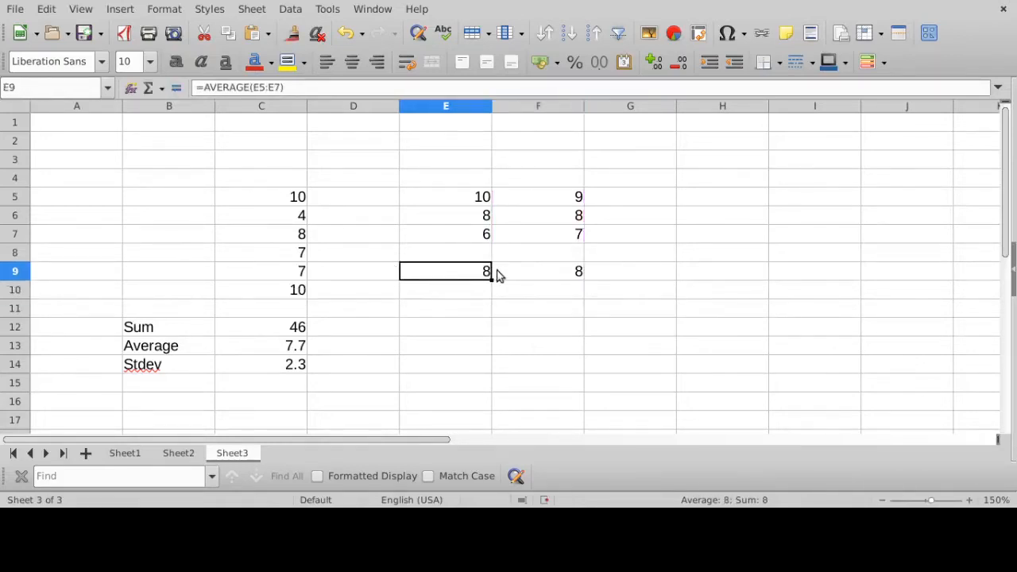
pyautogui.click(505, 272)
pyautogui.click(468, 273)
pyautogui.moveTo(468, 199); pyautogui.dragTo(466, 233)
pyautogui.click(460, 274)
pyautogui.moveTo(573, 199); pyautogui.dragTo(576, 237)
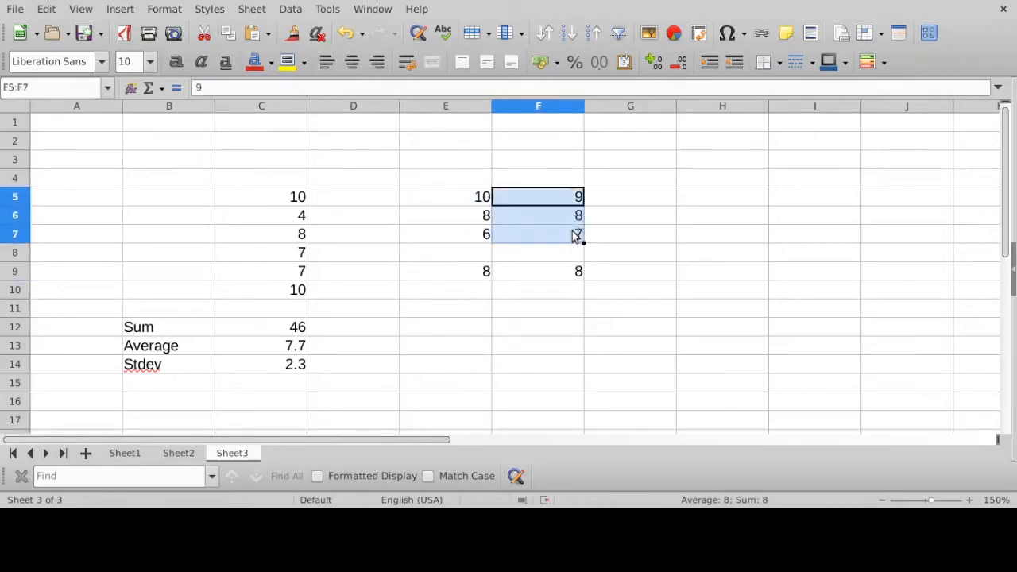
pyautogui.click(561, 273)
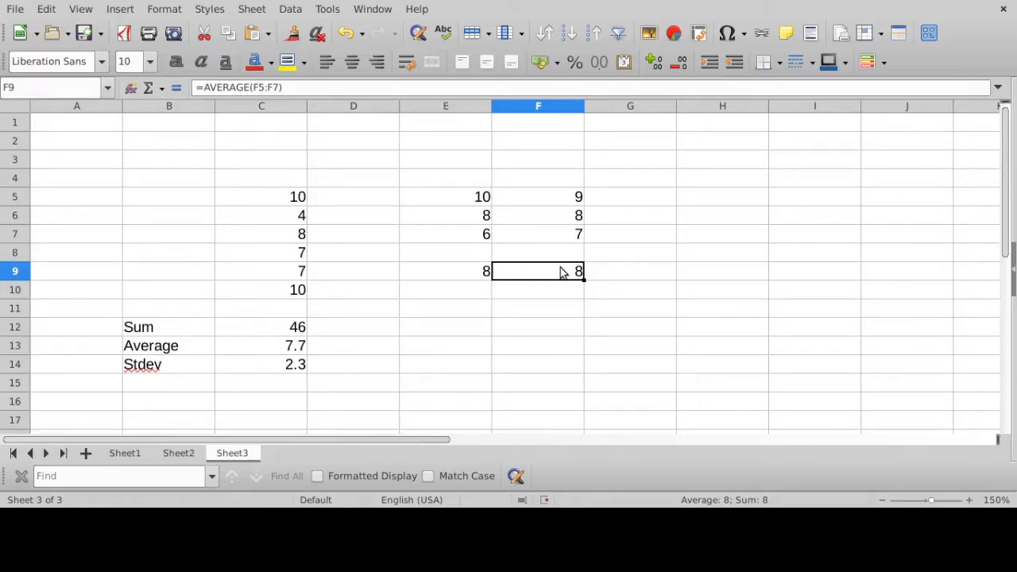
# - Examine how the individual values in F5:F7 are spread compared with those in E5:E7
pyautogui.moveTo(465, 198); pyautogui.dragTo(457, 235)
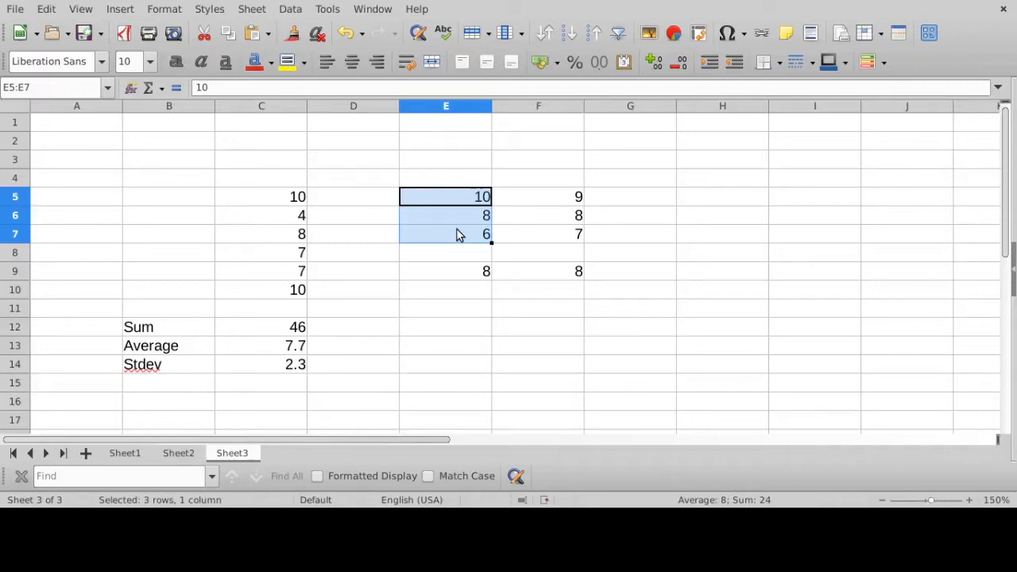
pyautogui.moveTo(575, 204); pyautogui.dragTo(563, 243)
pyautogui.click(558, 216)
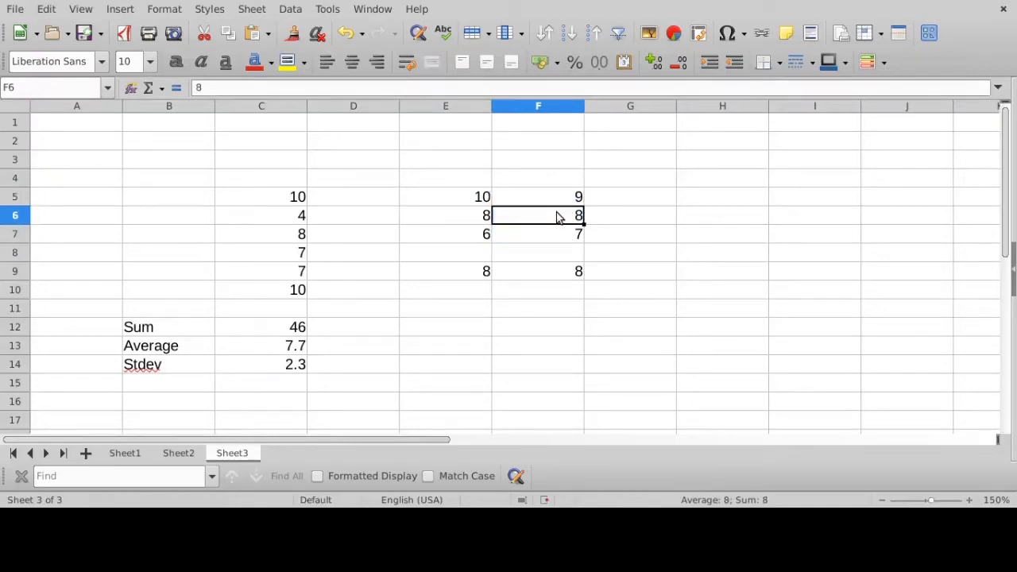
pyautogui.click(552, 200)
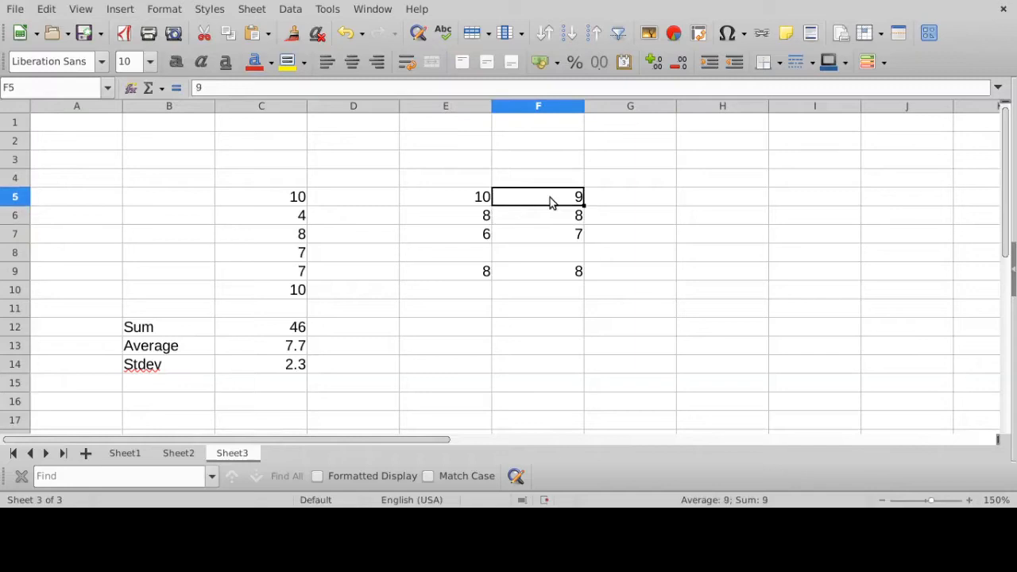
pyautogui.click(547, 213)
pyautogui.click(548, 237)
pyautogui.click(548, 219)
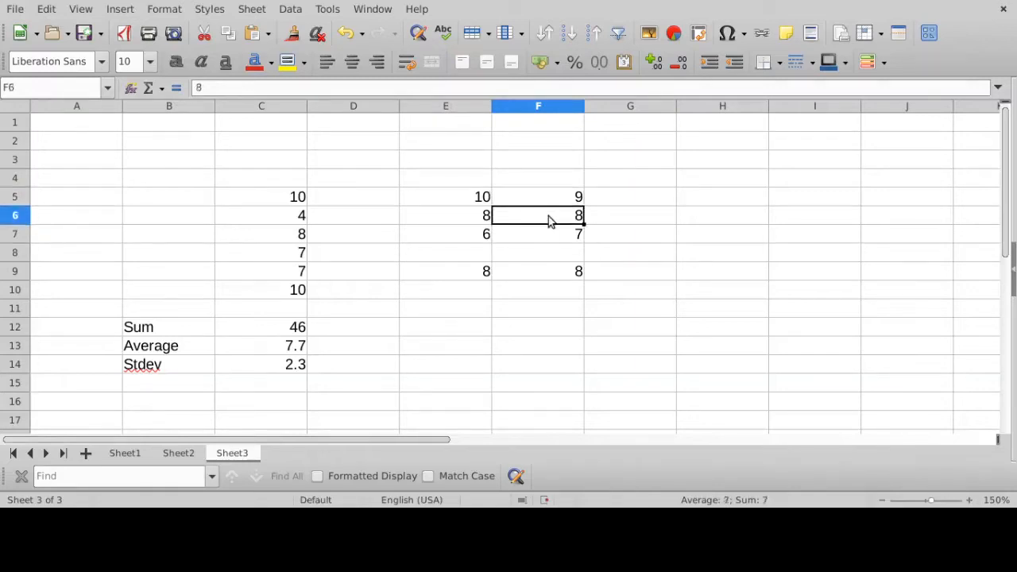
pyautogui.moveTo(550, 201); pyautogui.dragTo(553, 233)
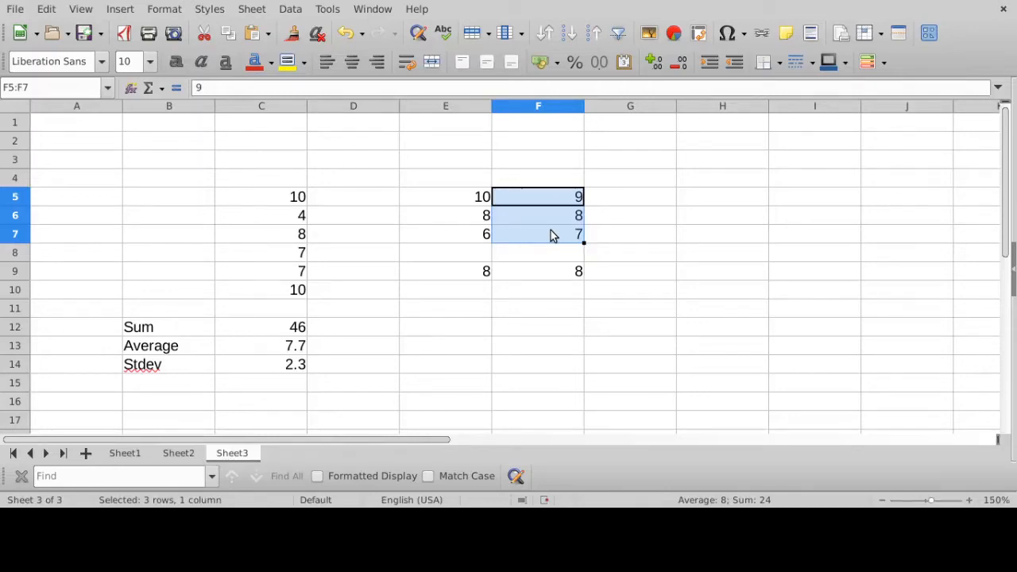
pyautogui.moveTo(474, 205); pyautogui.dragTo(466, 233)
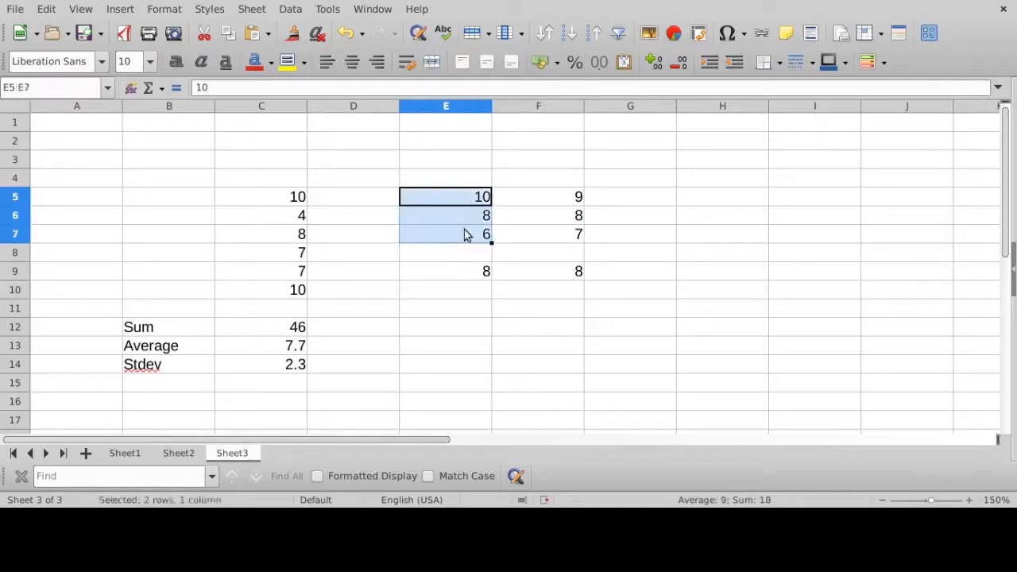
# - Enter =STDEV(E5:E7) in cell E10, and check the resulting formula
pyautogui.doubleClick(456, 291)
pyautogui.write('=')
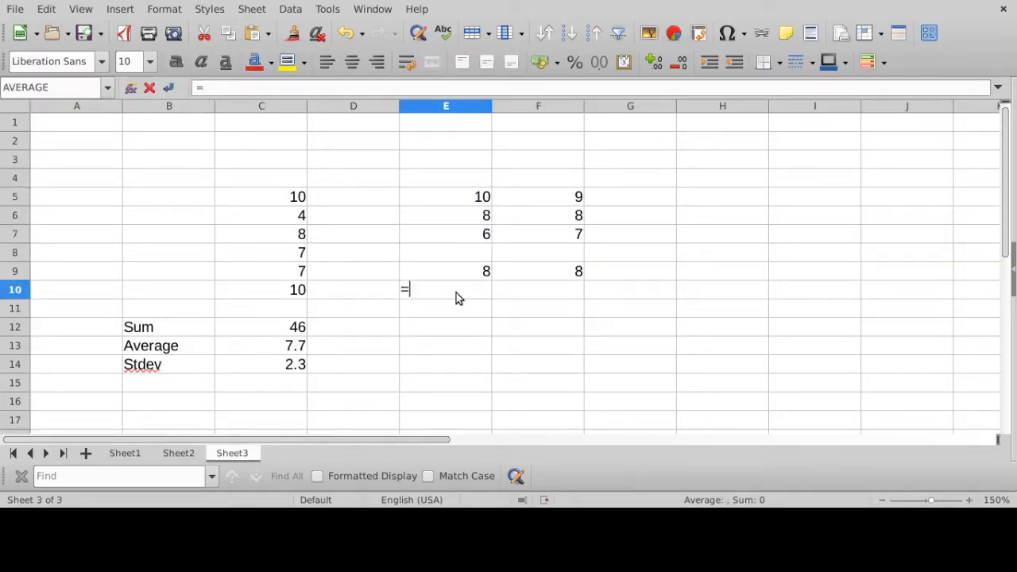
pyautogui.write('stdev(')
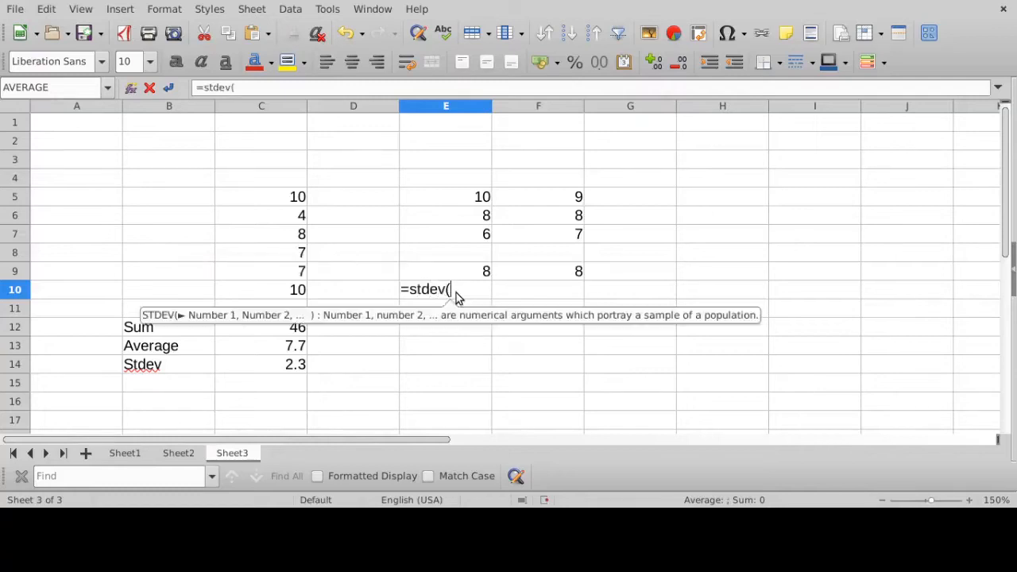
pyautogui.moveTo(457, 199); pyautogui.dragTo(450, 235)
pyautogui.press('Return')
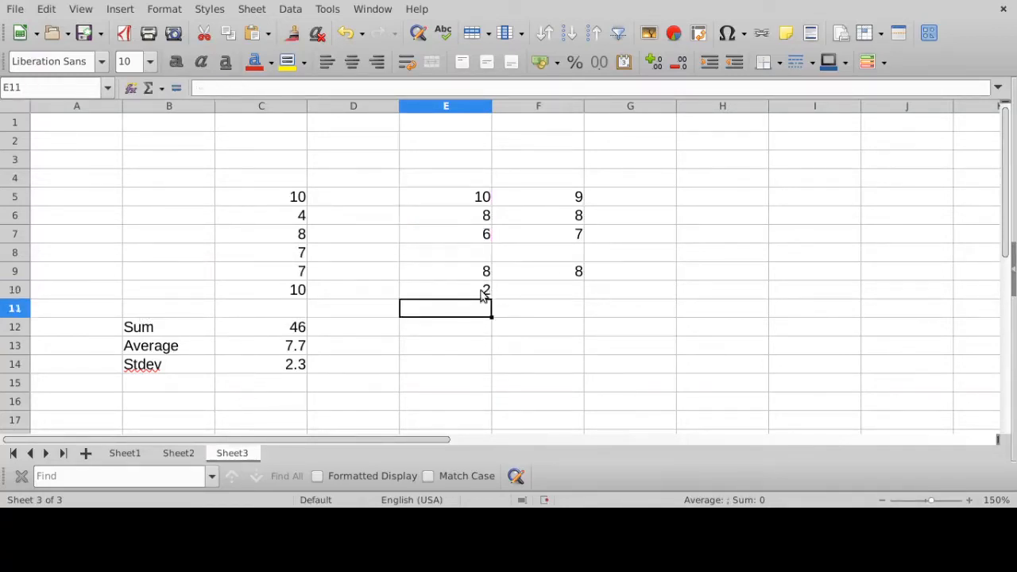
pyautogui.click(484, 292)
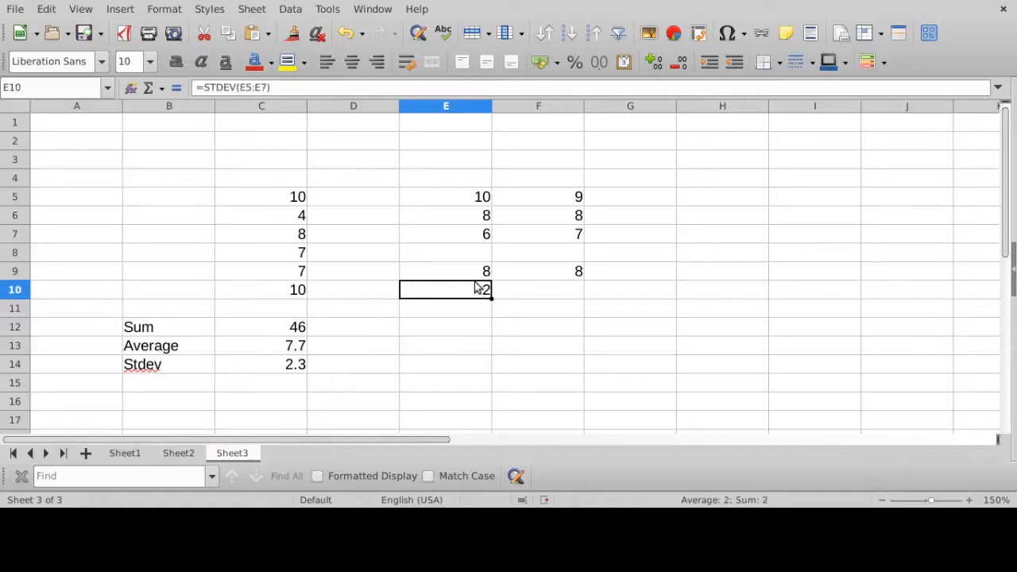
# - Enter =STDEV(F5:F7) in cell F10, and check the resulting formula
pyautogui.click(559, 289)
pyautogui.write('=')
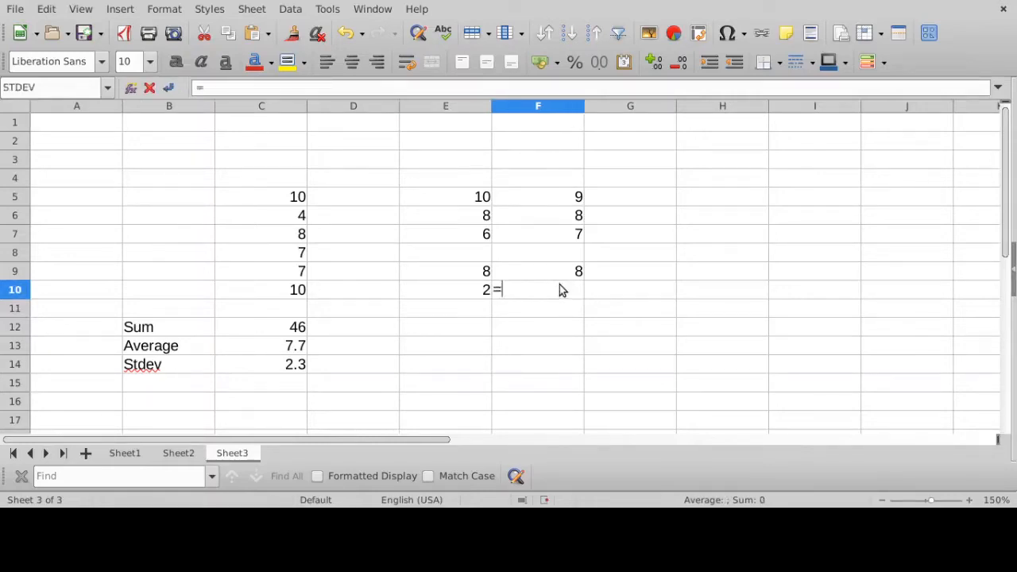
pyautogui.write('stdev(')
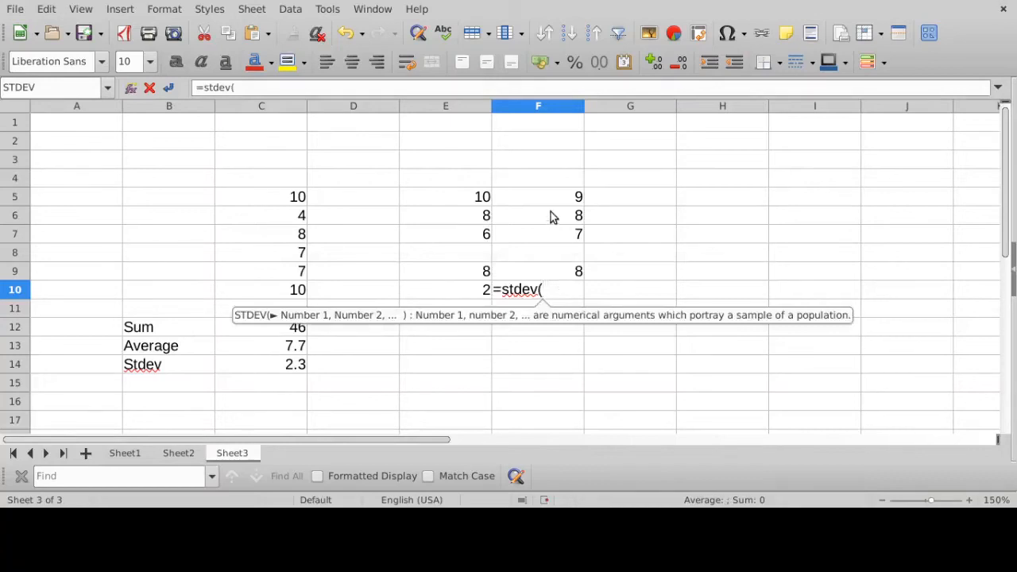
pyautogui.moveTo(557, 200); pyautogui.dragTo(550, 238)
pyautogui.write(')')
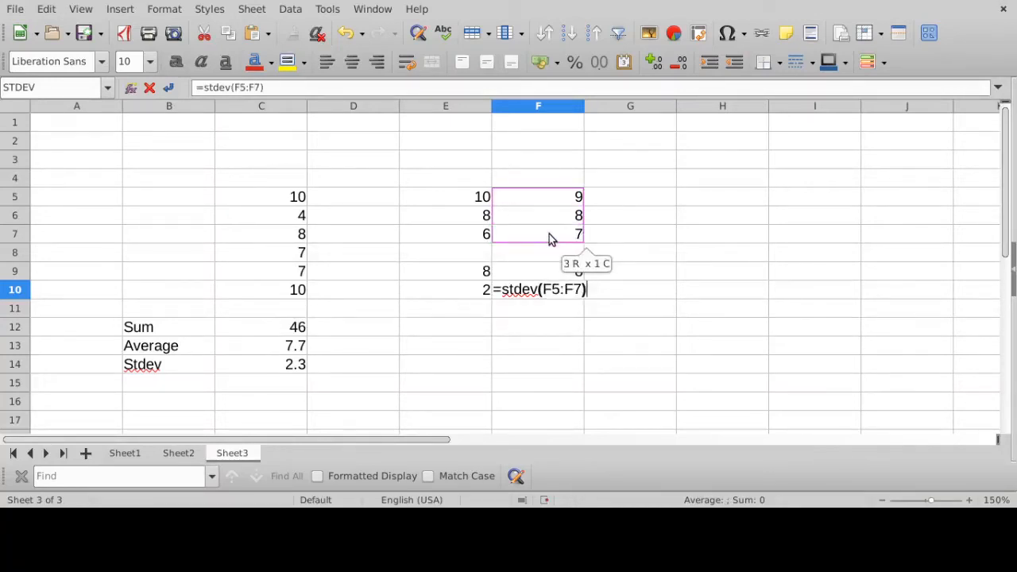
pyautogui.press('Return')
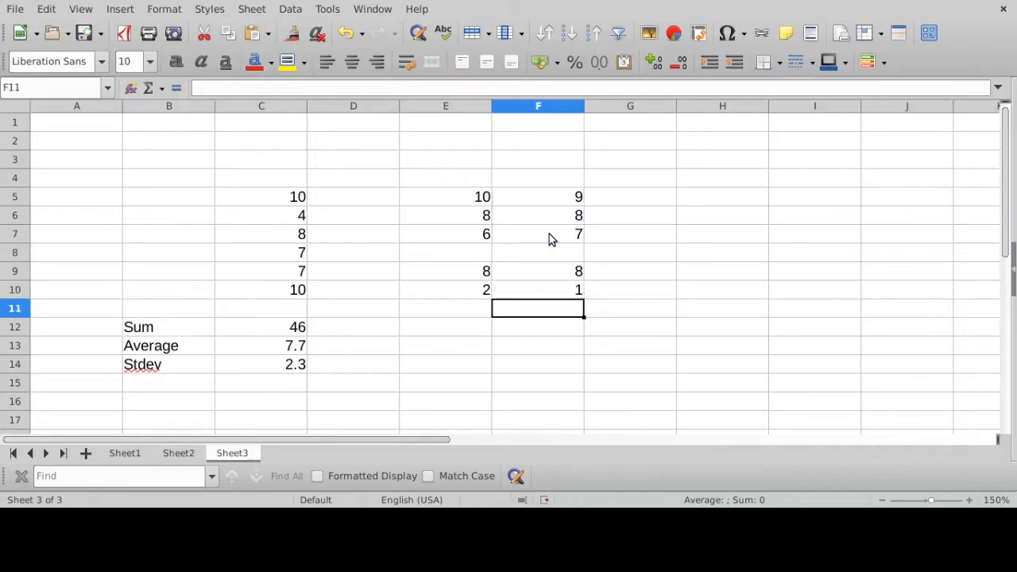
pyautogui.click(569, 293)
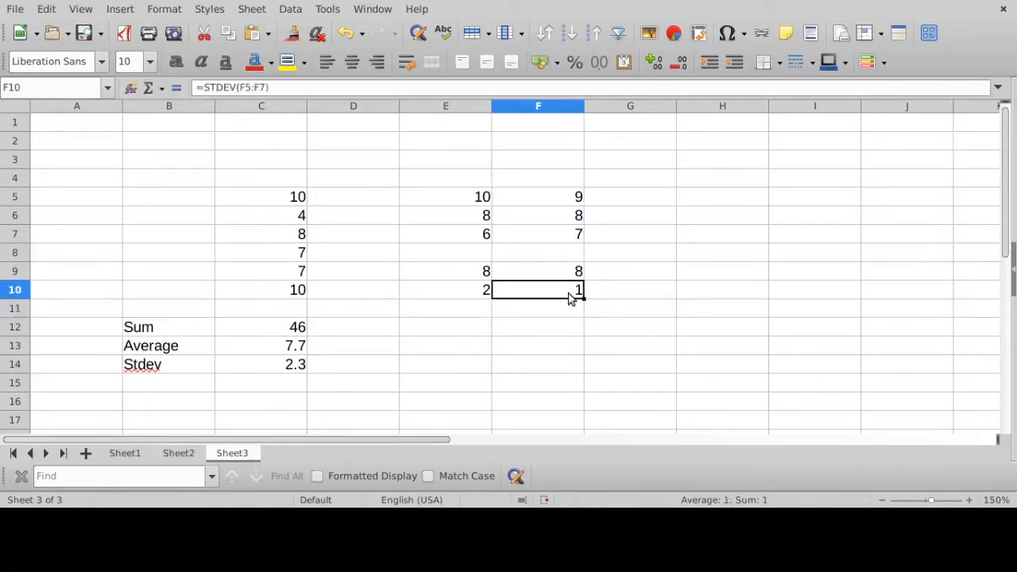
# - Compare the averages and standard deviations in E9:F10 against the value ranges E5:E7 and F5:F7
pyautogui.moveTo(458, 199); pyautogui.dragTo(457, 234)
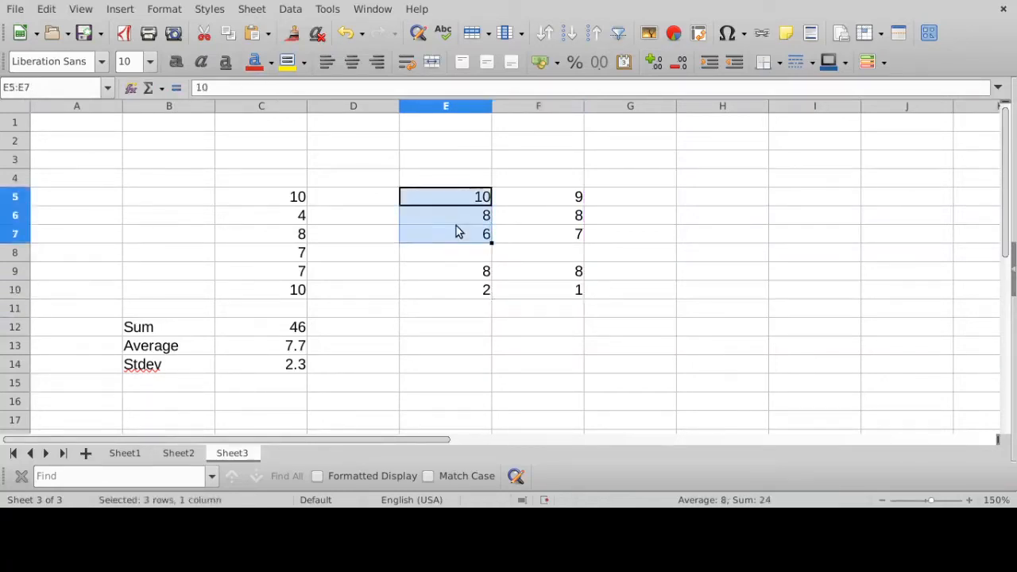
pyautogui.click(445, 275)
pyautogui.moveTo(575, 197); pyautogui.dragTo(561, 234)
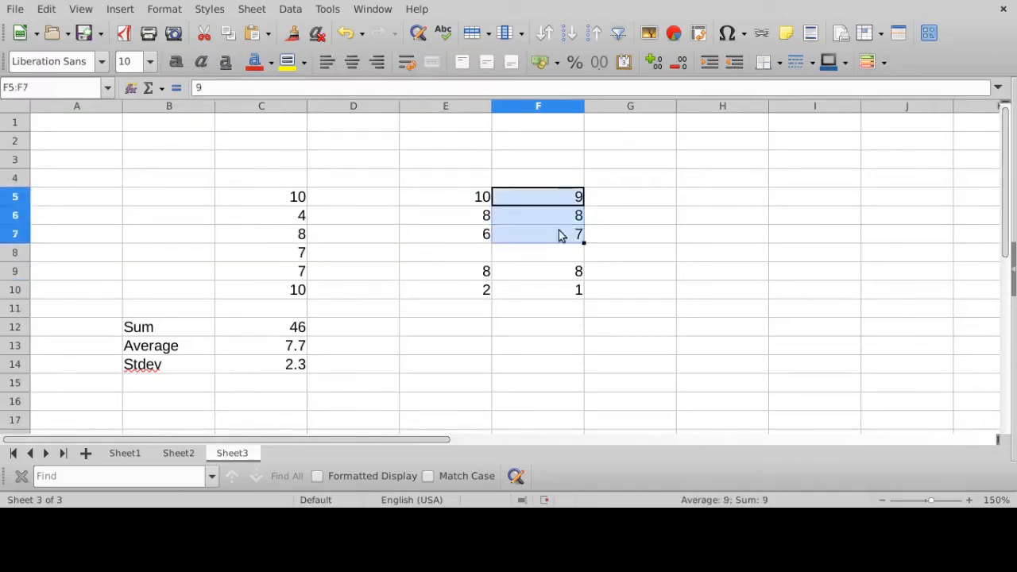
pyautogui.click(560, 272)
pyautogui.moveTo(467, 199); pyautogui.dragTo(467, 241)
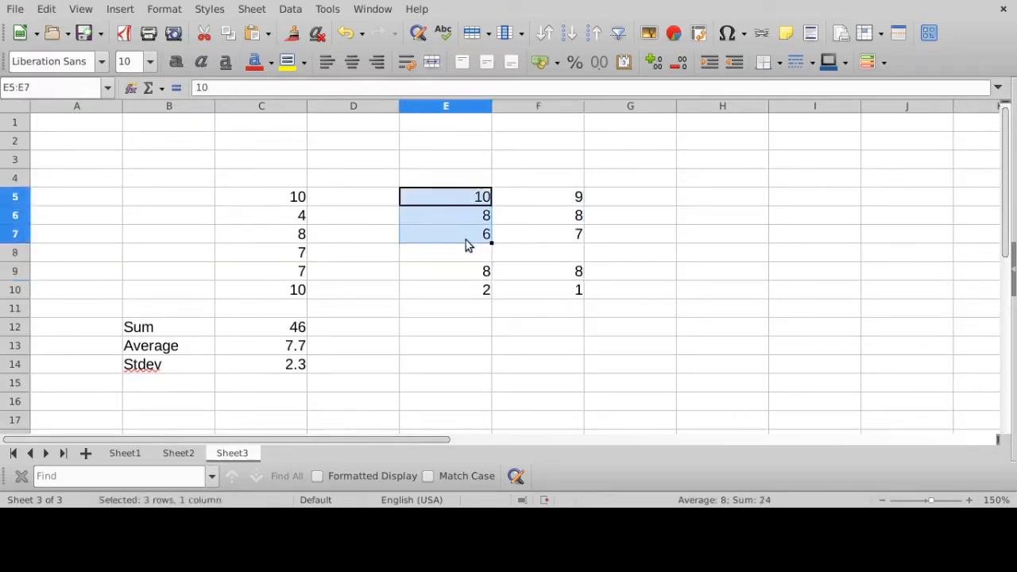
pyautogui.click(467, 274)
pyautogui.click(464, 293)
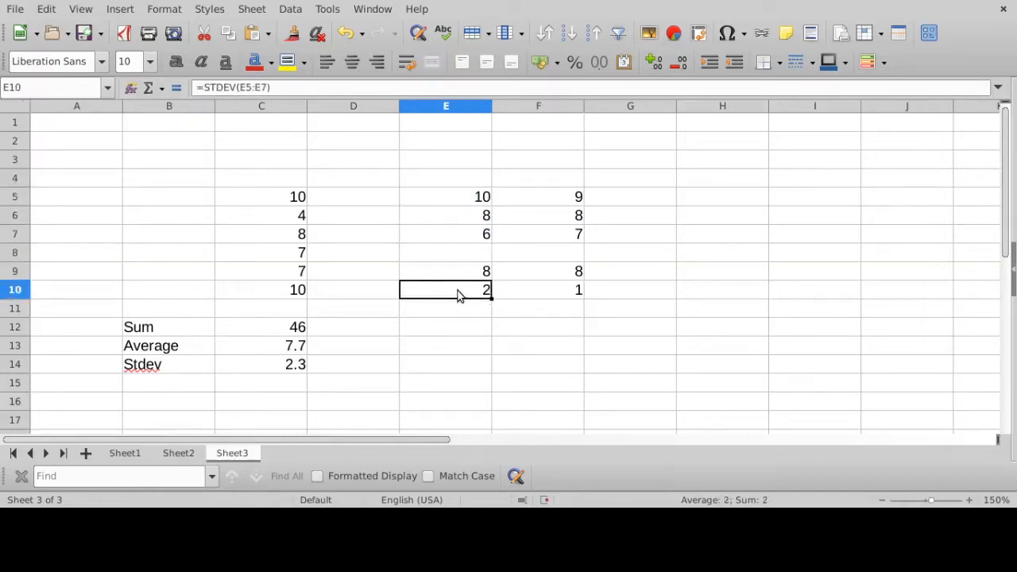
pyautogui.moveTo(564, 202); pyautogui.dragTo(555, 235)
pyautogui.click(555, 276)
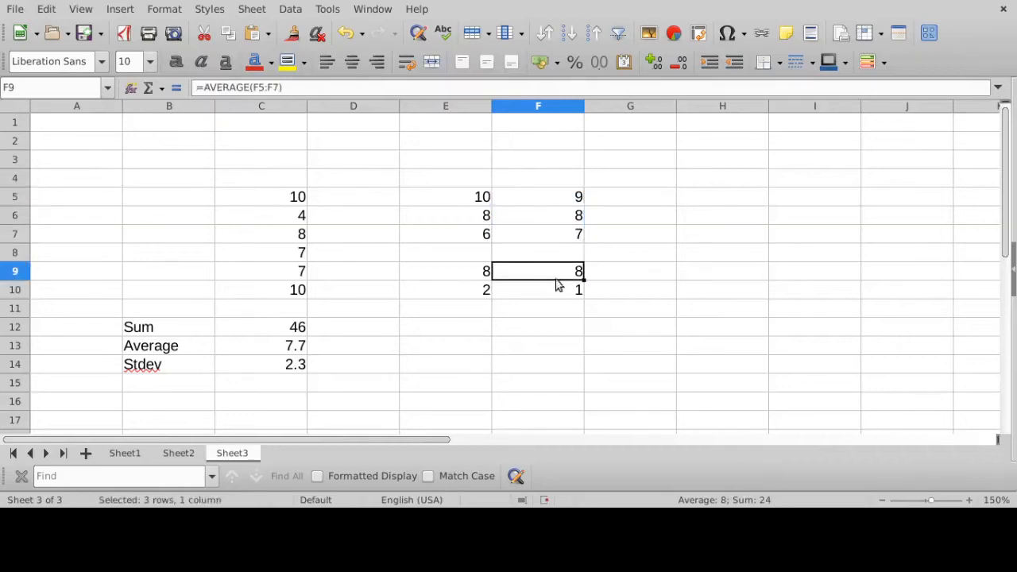
pyautogui.click(556, 293)
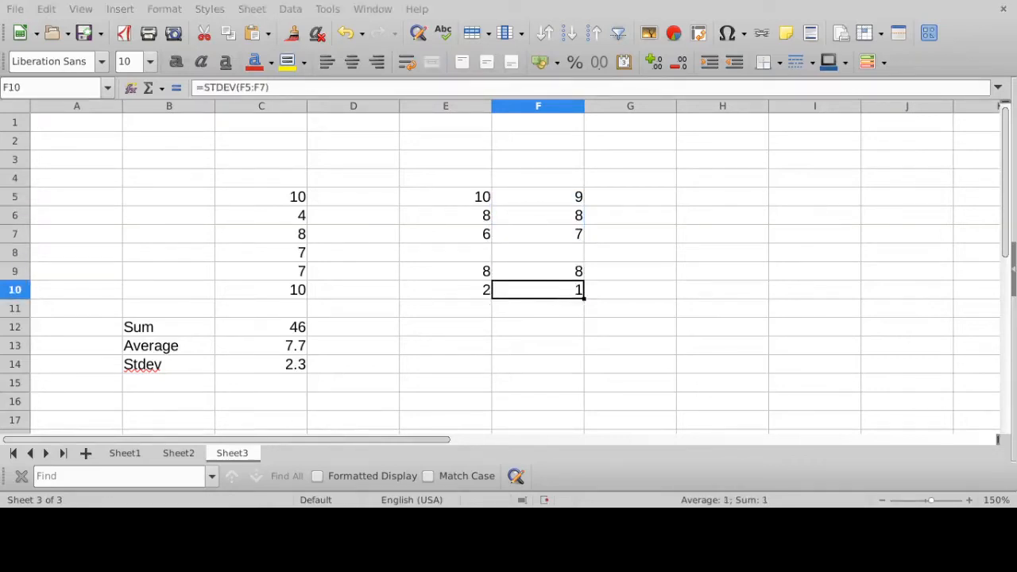
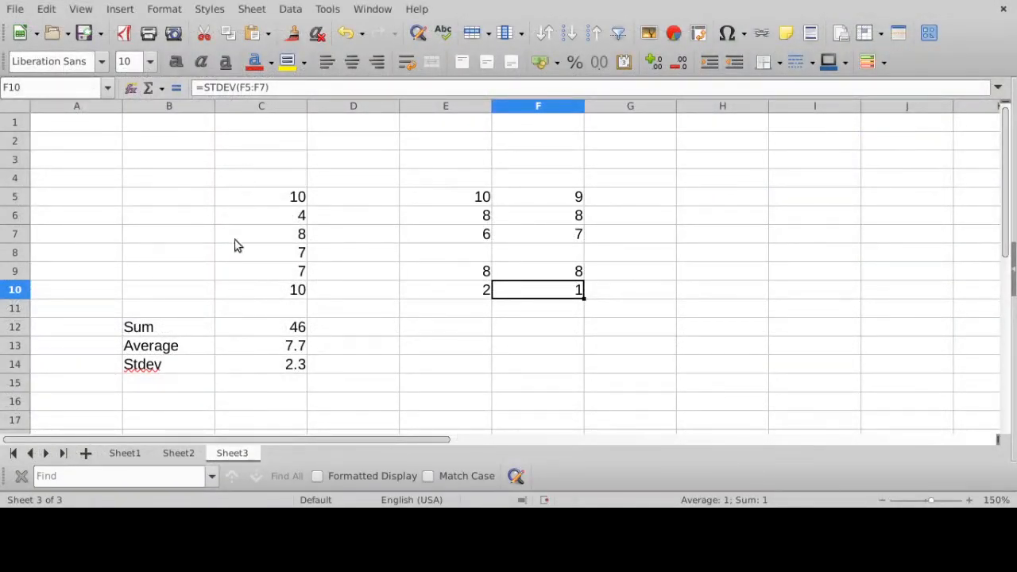
# - Add a new sheet after Sheet3, and return to it after a brief look back at Sheet3
pyautogui.click(86, 453)
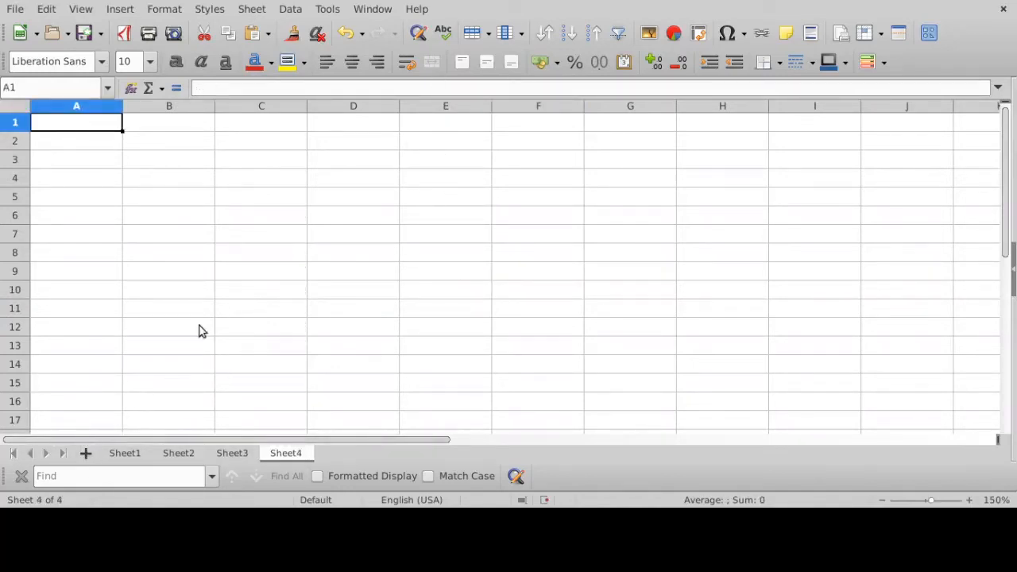
pyautogui.click(233, 453)
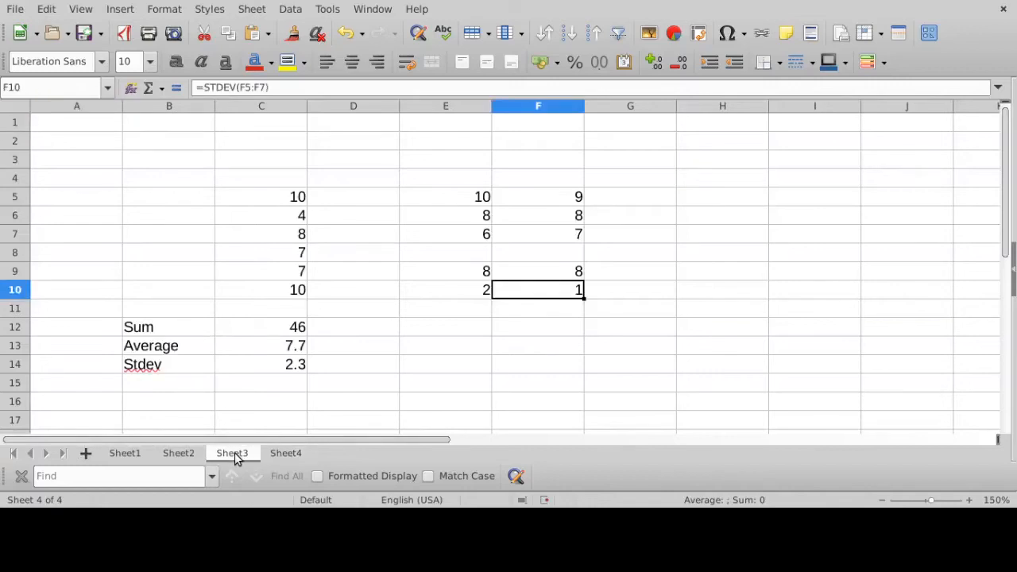
pyautogui.click(288, 453)
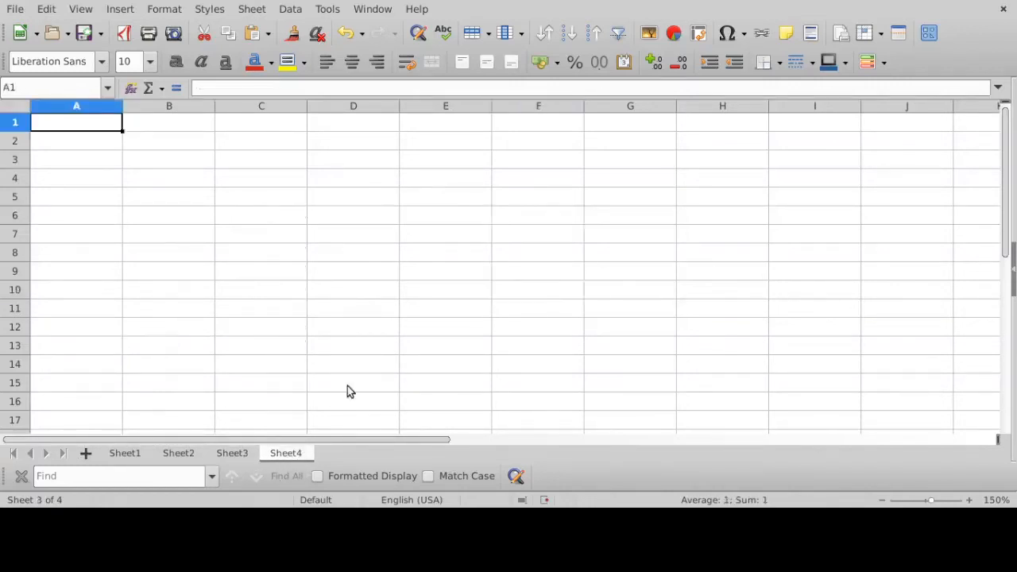
# - Enter the values 3, 4, 7, 3 and 4 down cells C5:C9 of Sheet4
pyautogui.click(277, 198)
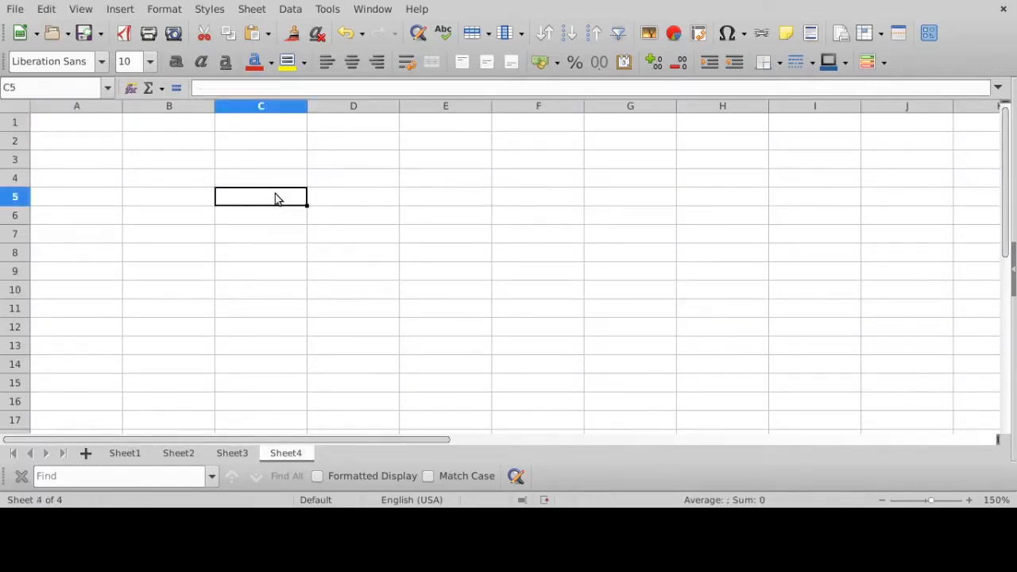
pyautogui.write('3')
pyautogui.press('Return')
pyautogui.write('4')
pyautogui.press('Return')
pyautogui.write('7')
pyautogui.press('Return')
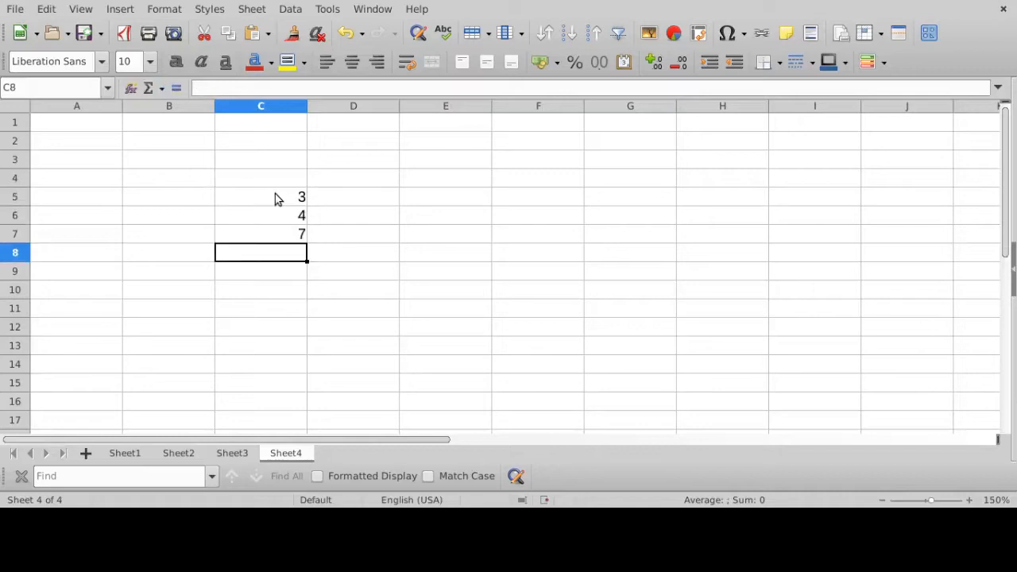
pyautogui.write('3')
pyautogui.press('Return')
pyautogui.write('4')
pyautogui.press('Return')
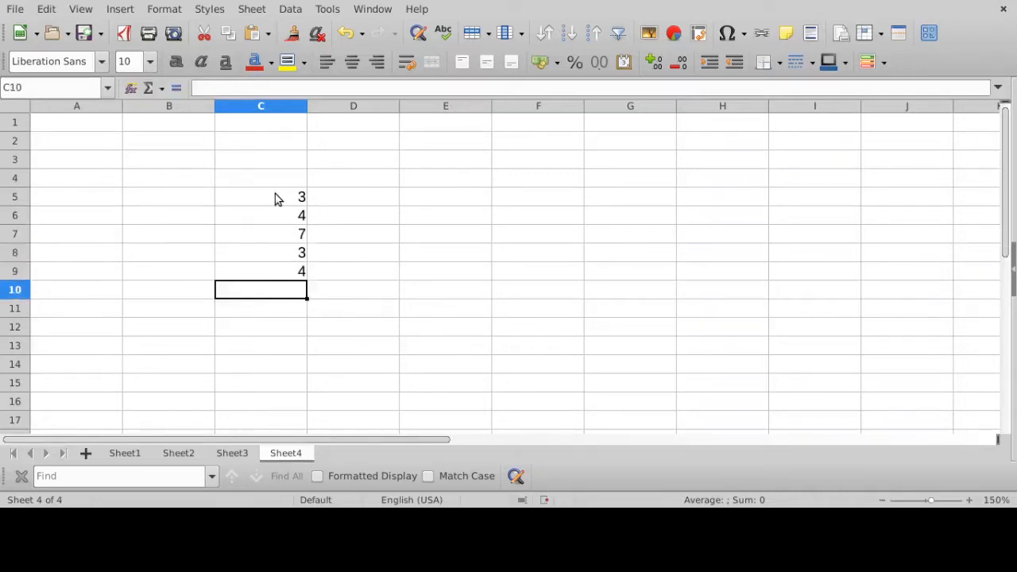
# - Enter the values 6, 7, 5, 3 and 5 down cells D5:D9
pyautogui.click(352, 207)
pyautogui.write('6')
pyautogui.press('Return')
pyautogui.write('7')
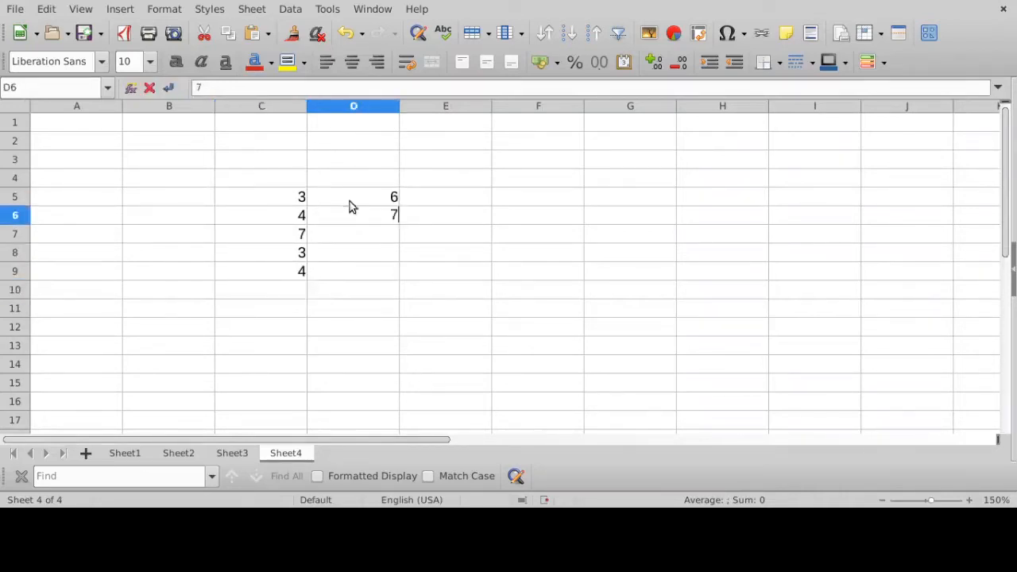
pyautogui.press('Return')
pyautogui.write('5')
pyautogui.press('Return')
pyautogui.write('3')
pyautogui.press('Return')
pyautogui.write('5')
pyautogui.press('Return')
pyautogui.press('Return')
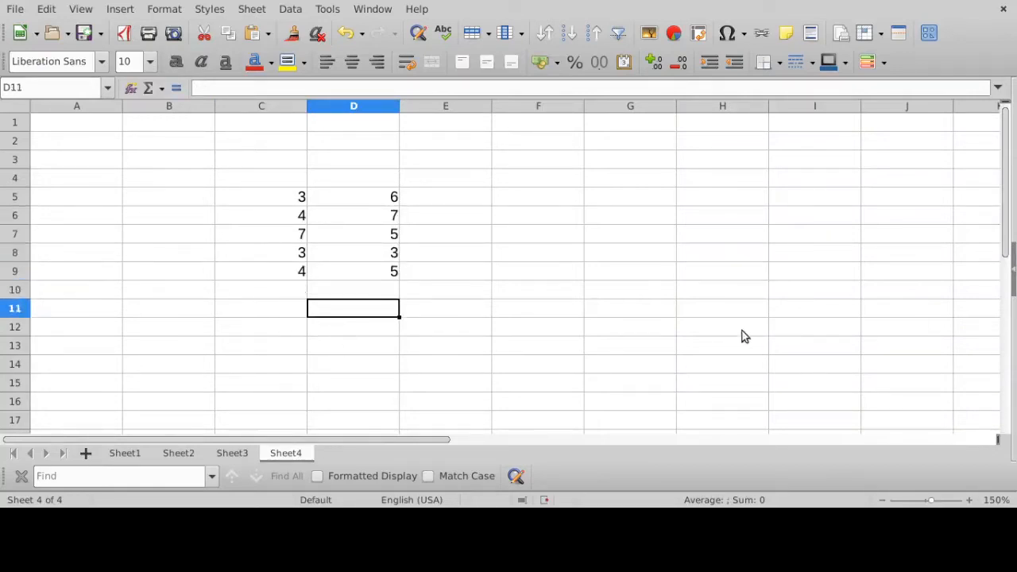
# - Enter =SUM(C5:C9) in cell F11, and check the cell range the formula references
pyautogui.click(300, 309)
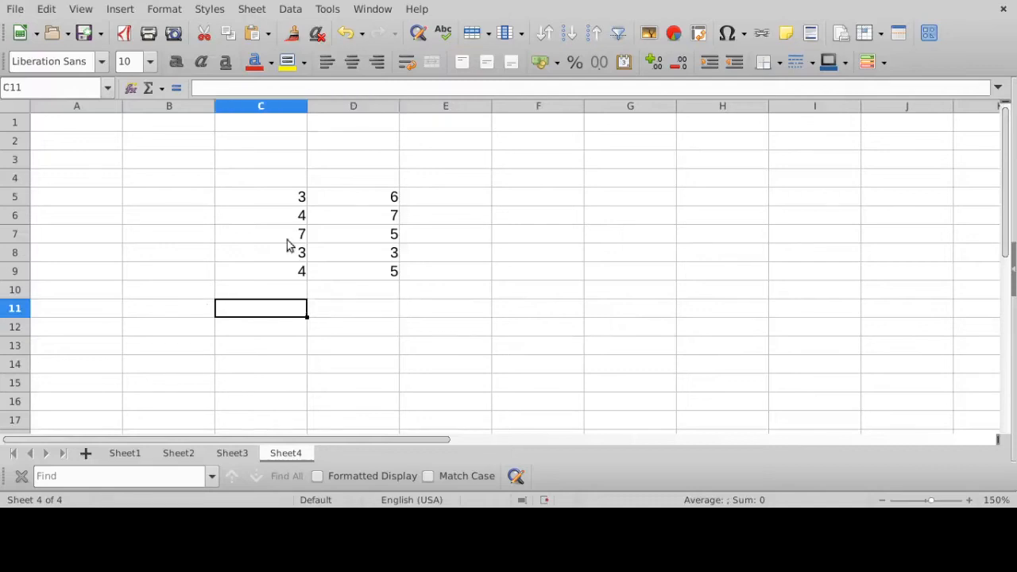
pyautogui.click(280, 163)
pyautogui.click(549, 203)
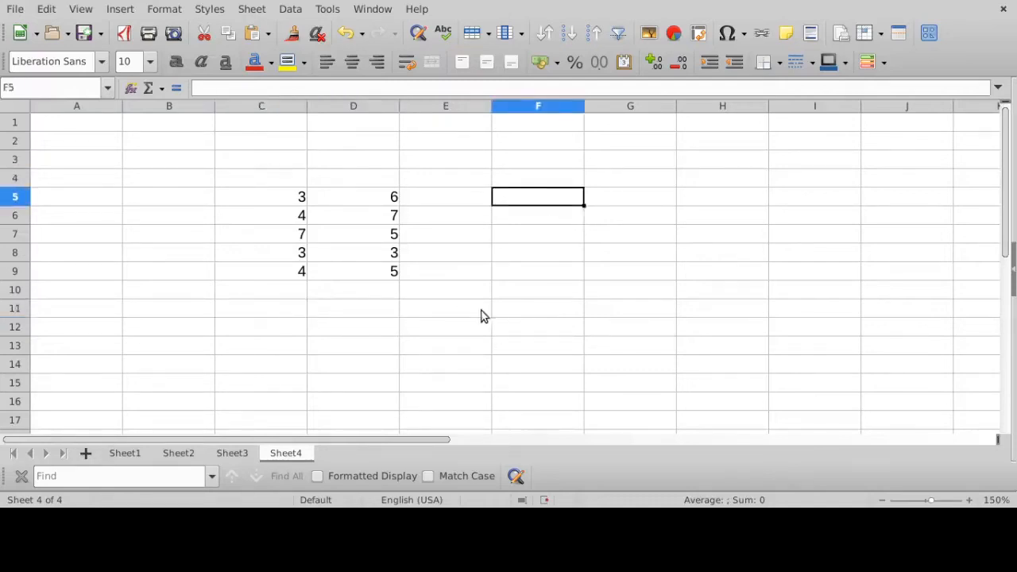
pyautogui.click(501, 313)
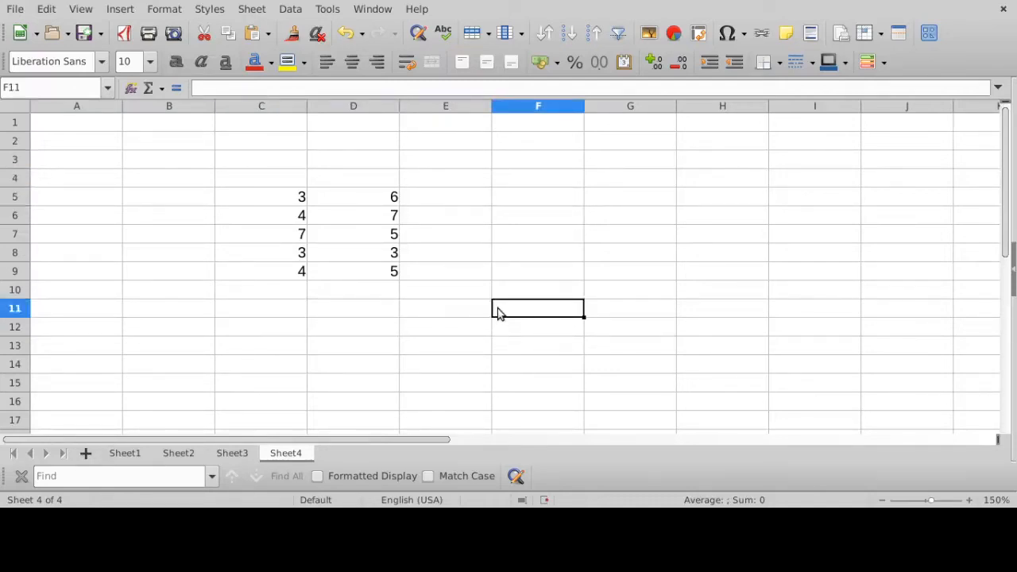
pyautogui.write('=')
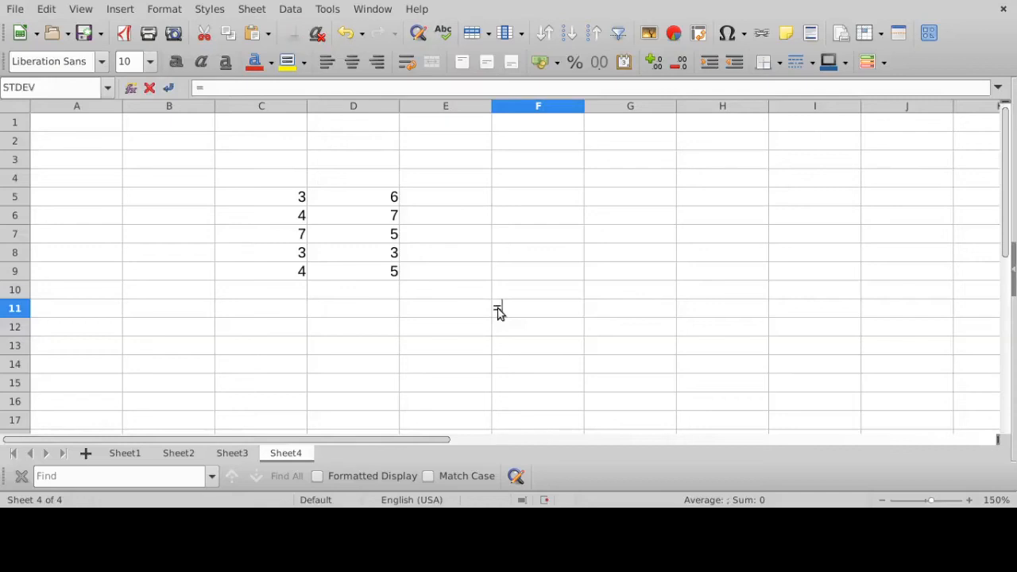
pyautogui.write('SUM(')
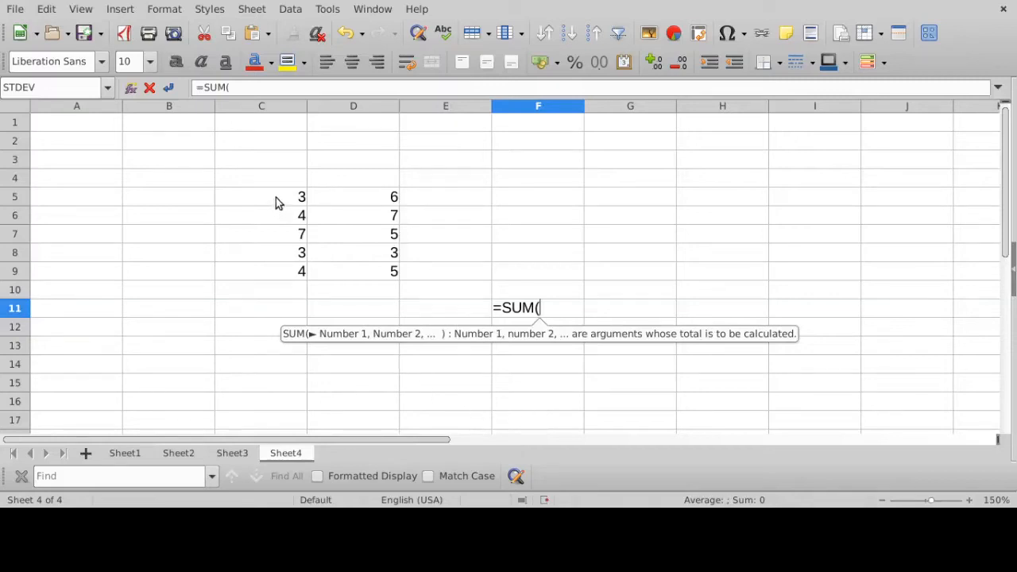
pyautogui.moveTo(277, 203); pyautogui.dragTo(268, 273)
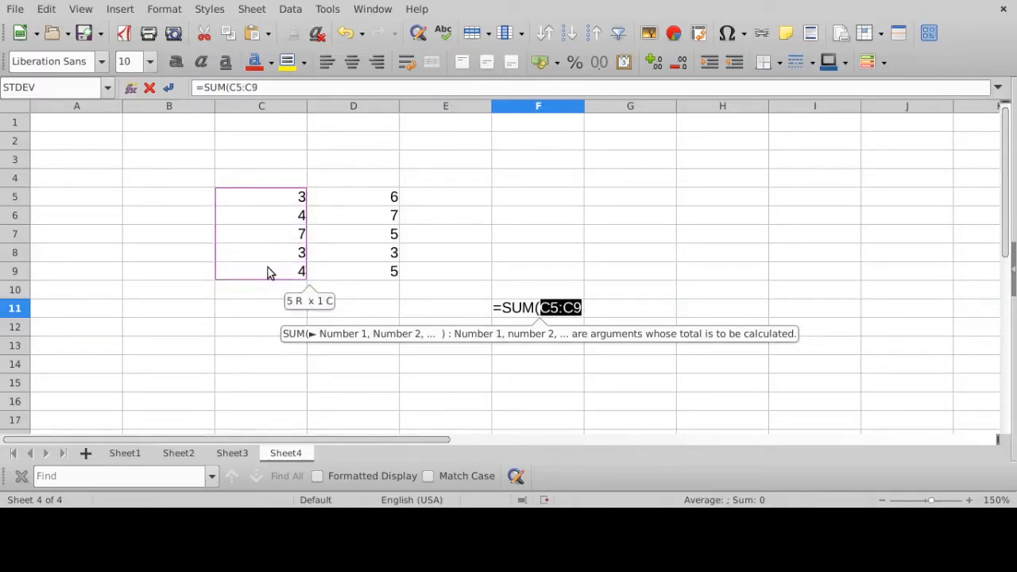
pyautogui.write(')')
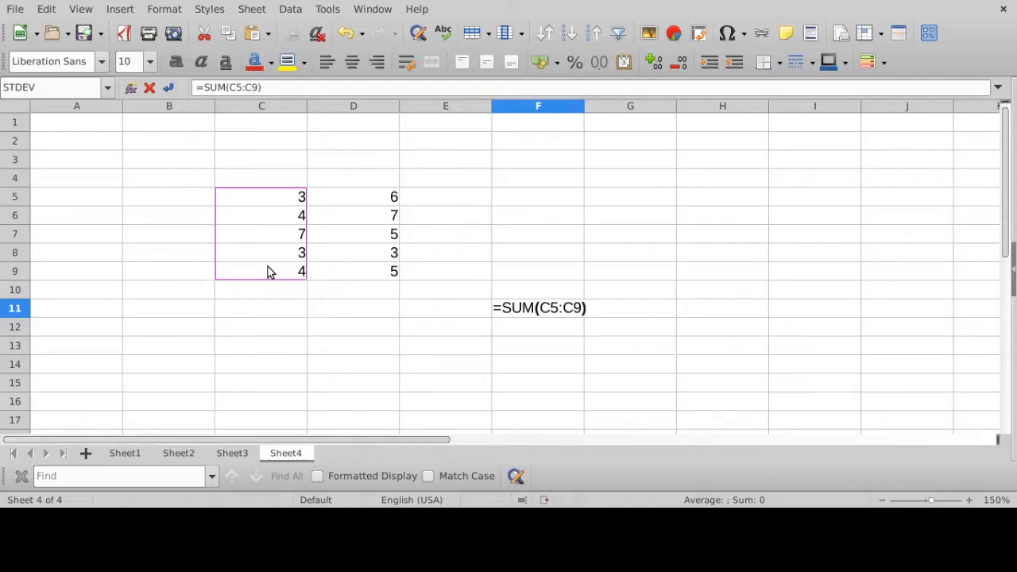
pyautogui.press('Return')
pyautogui.click(533, 316)
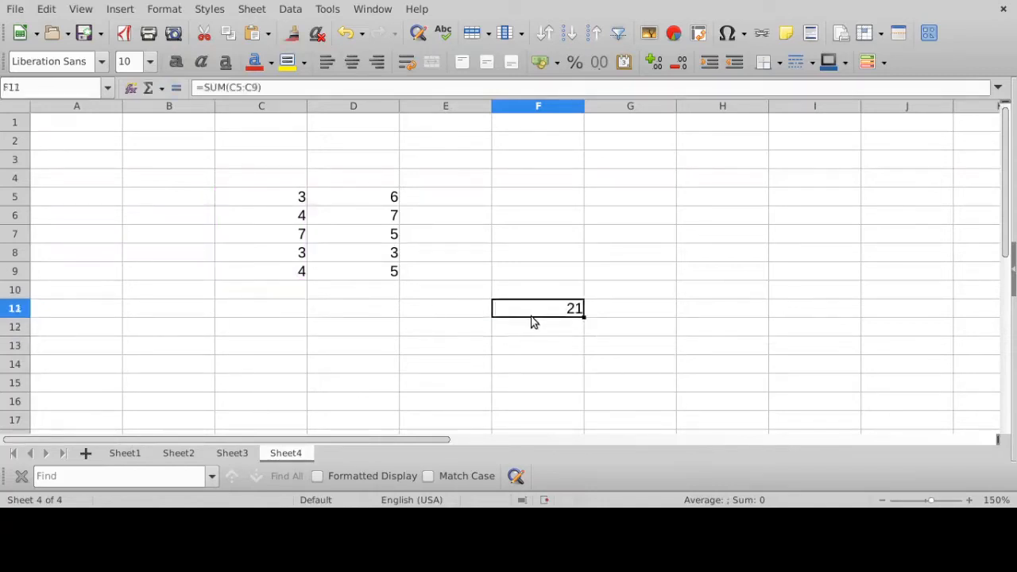
pyautogui.click(283, 88)
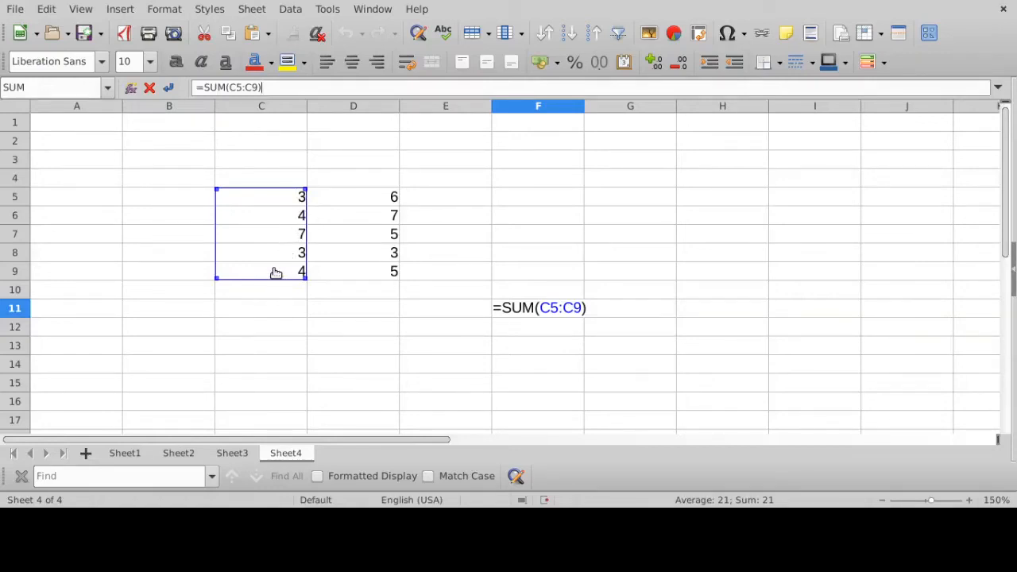
pyautogui.press('Return')
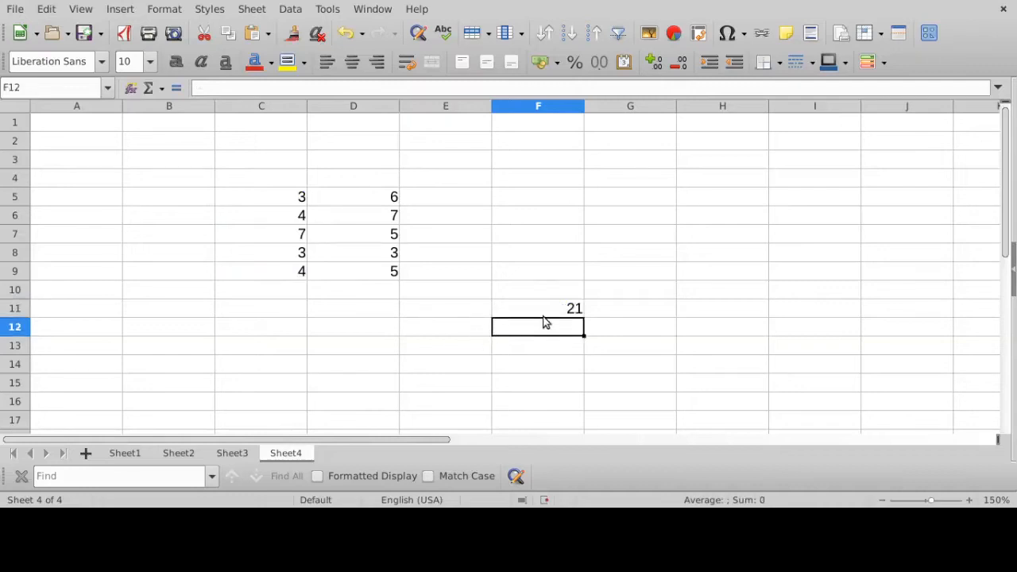
# - Replace the formula in F11 with =SUM(C6:D6), summing across the row, and check the resulting formula
pyautogui.click(543, 316)
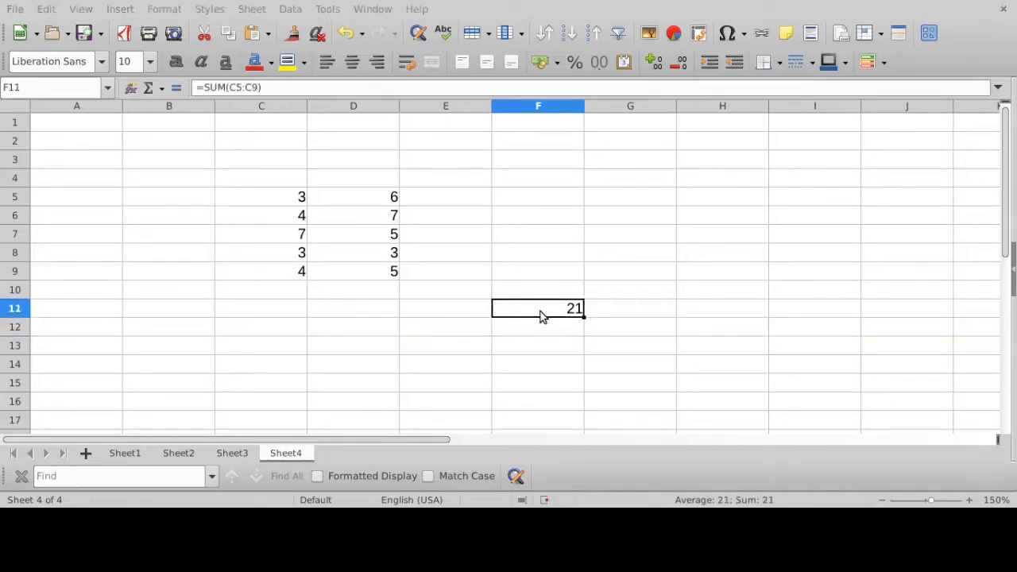
pyautogui.press('Delete')
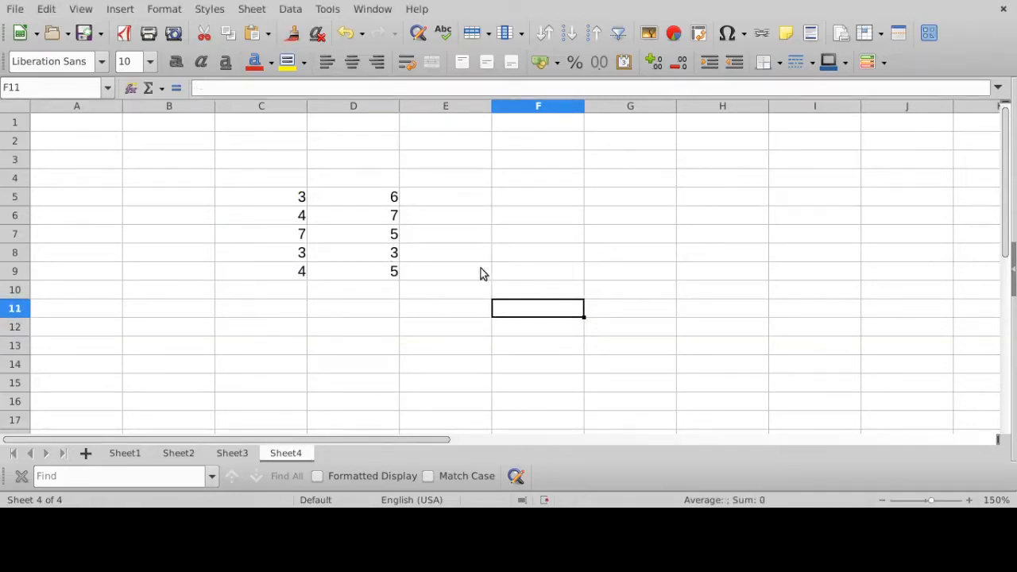
pyautogui.write('=sum(*')
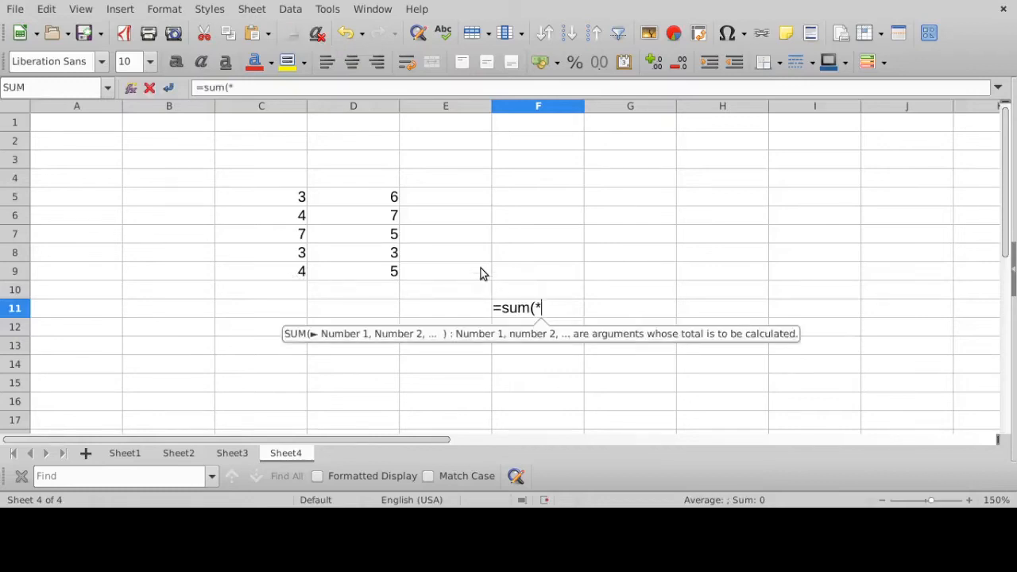
pyautogui.press('BackSpace')
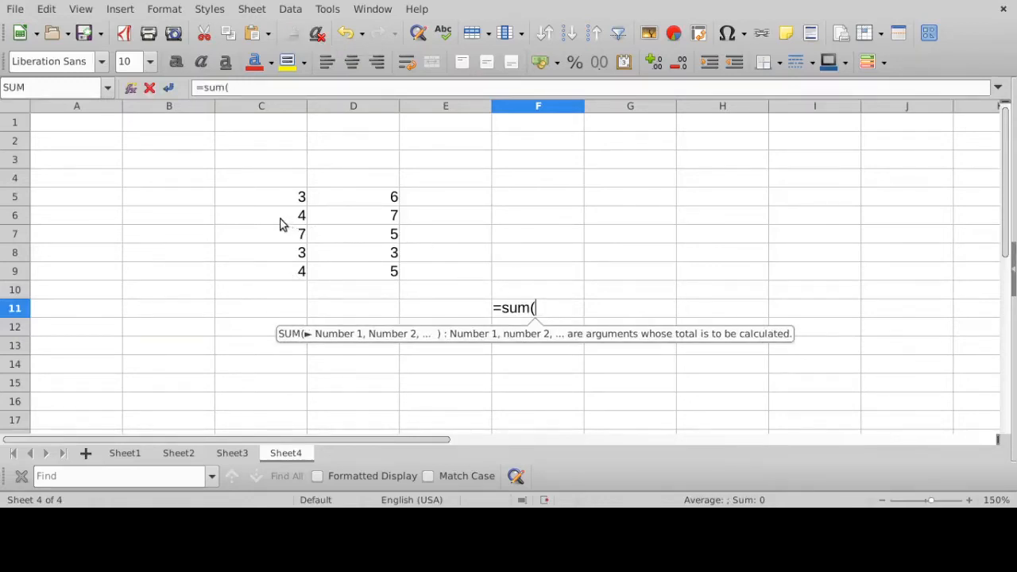
pyautogui.moveTo(283, 220); pyautogui.dragTo(358, 221)
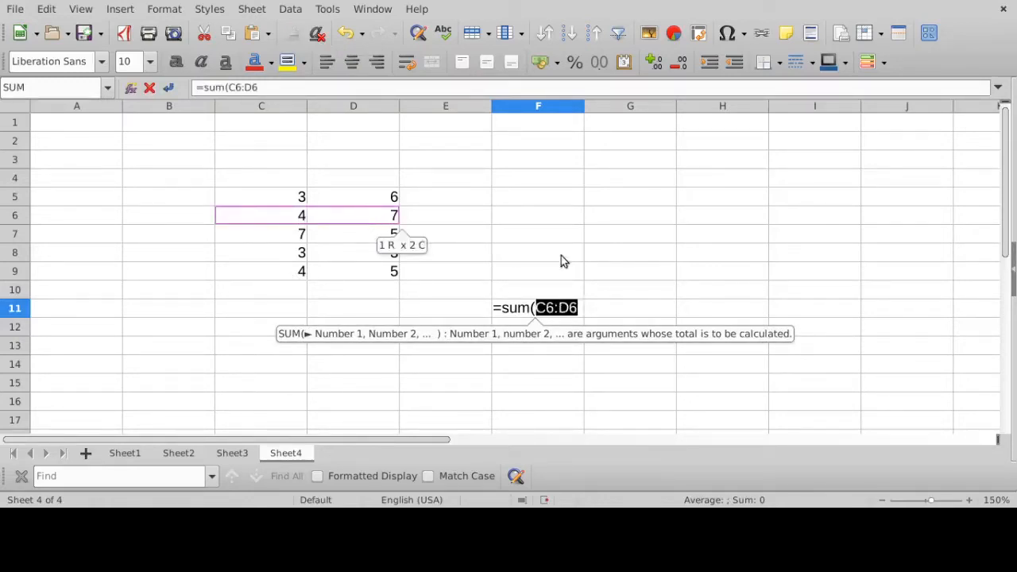
pyautogui.write(')')
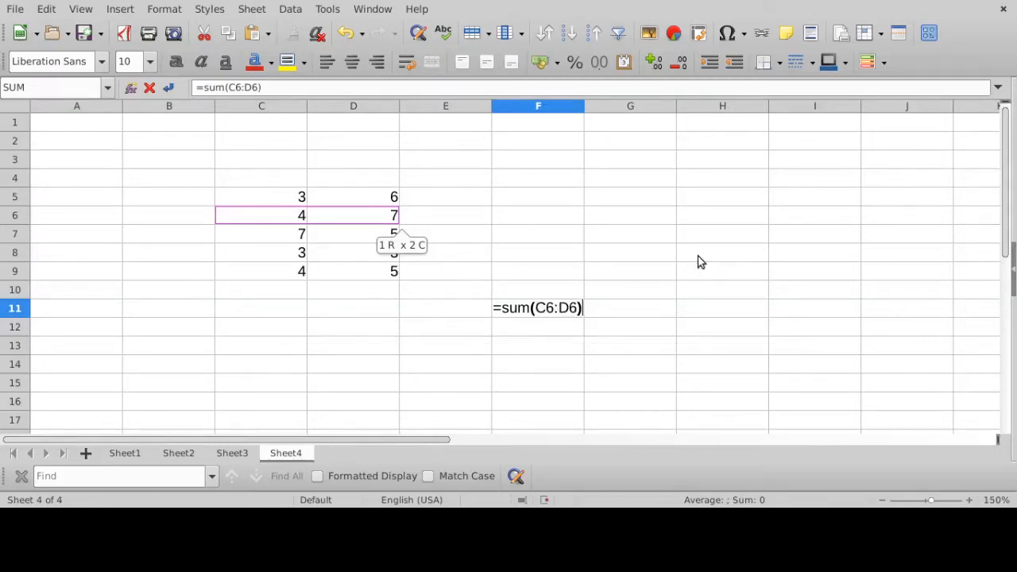
pyautogui.press('Return')
pyautogui.click(565, 315)
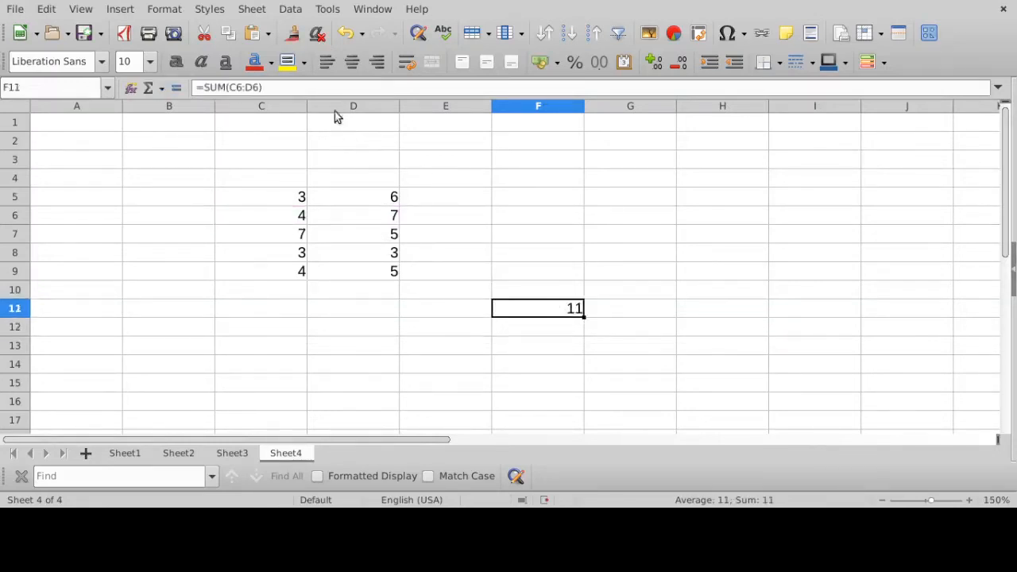
# - Check the row range referenced by the formula in F11, and clear the cell
pyautogui.click(305, 88)
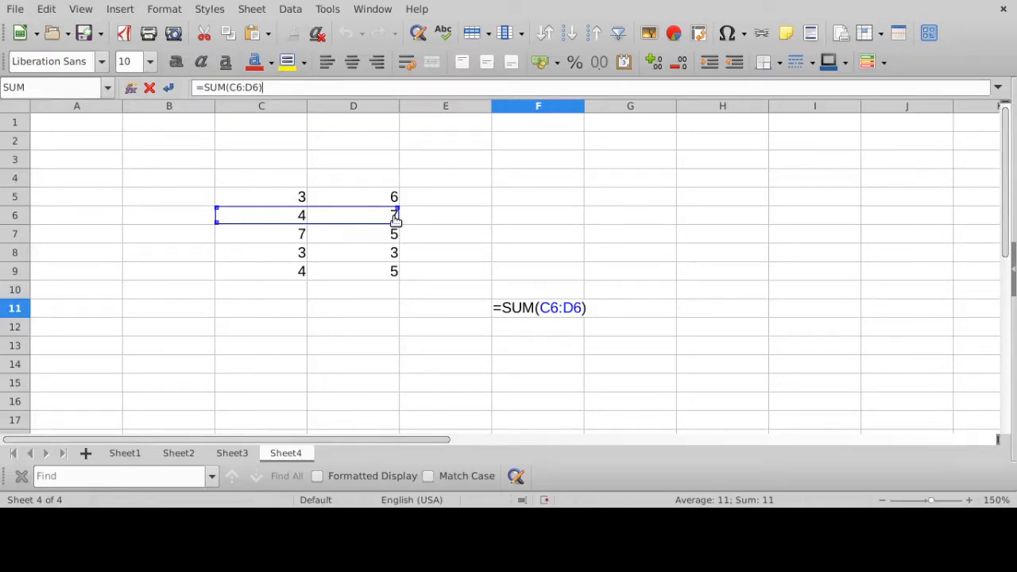
pyautogui.press('BackSpace')
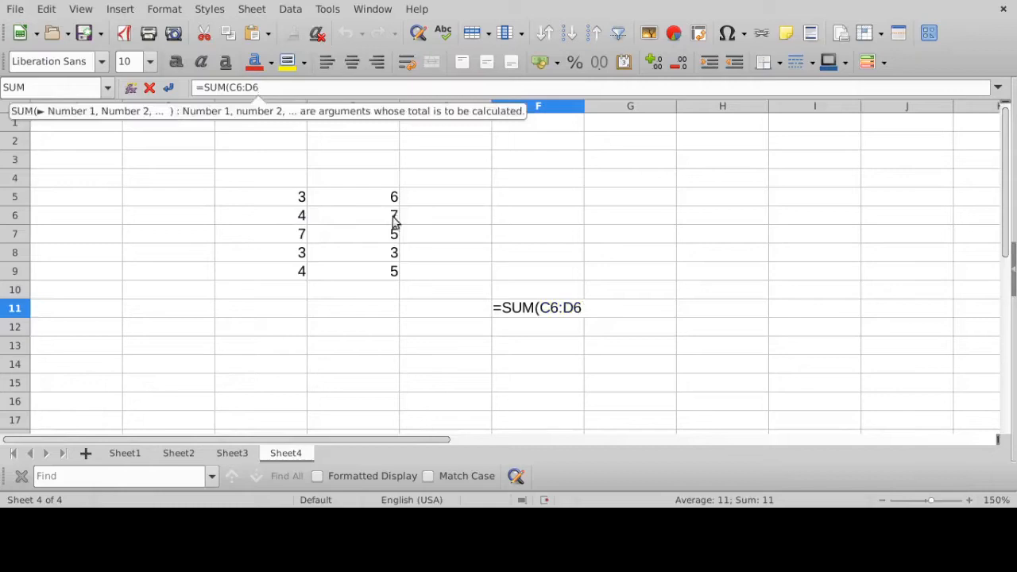
pyautogui.click(165, 88)
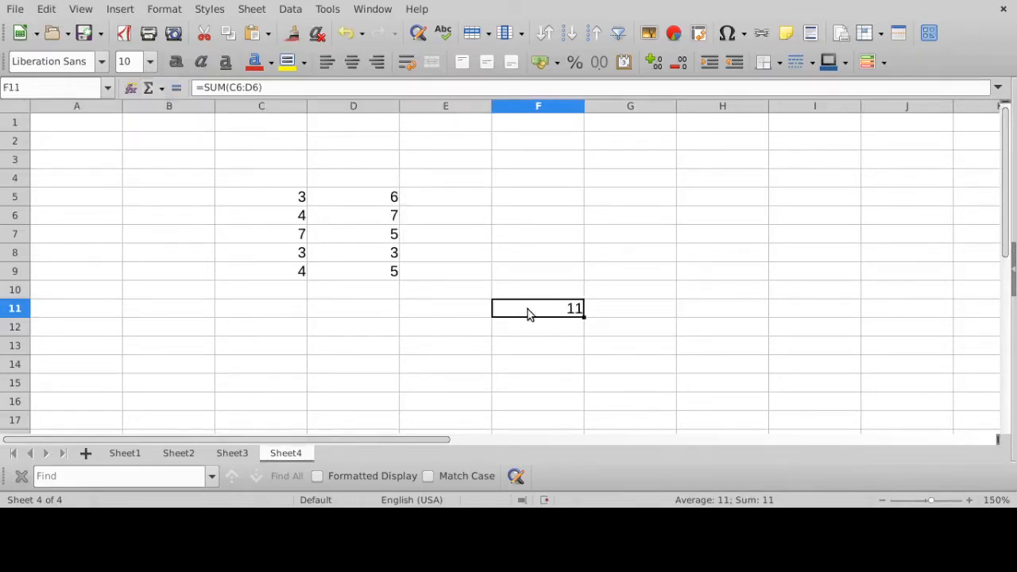
pyautogui.press('Delete')
# - Enter the values 5, 6, 7, 5 and 4 down cells E5:E9
pyautogui.click(457, 200)
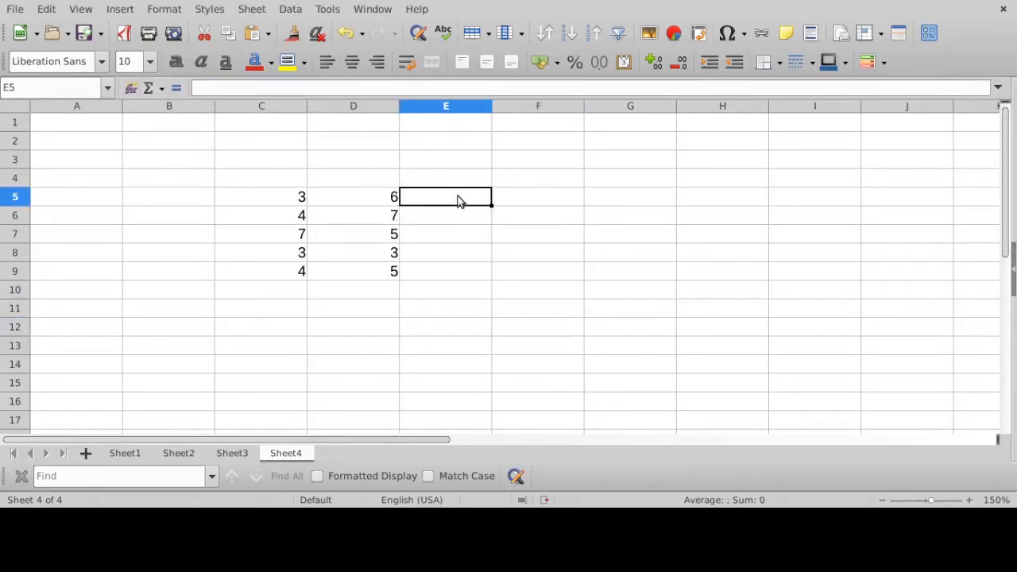
pyautogui.write('5')
pyautogui.press('Return')
pyautogui.write('6')
pyautogui.press('Return')
pyautogui.write('7')
pyautogui.press('Return')
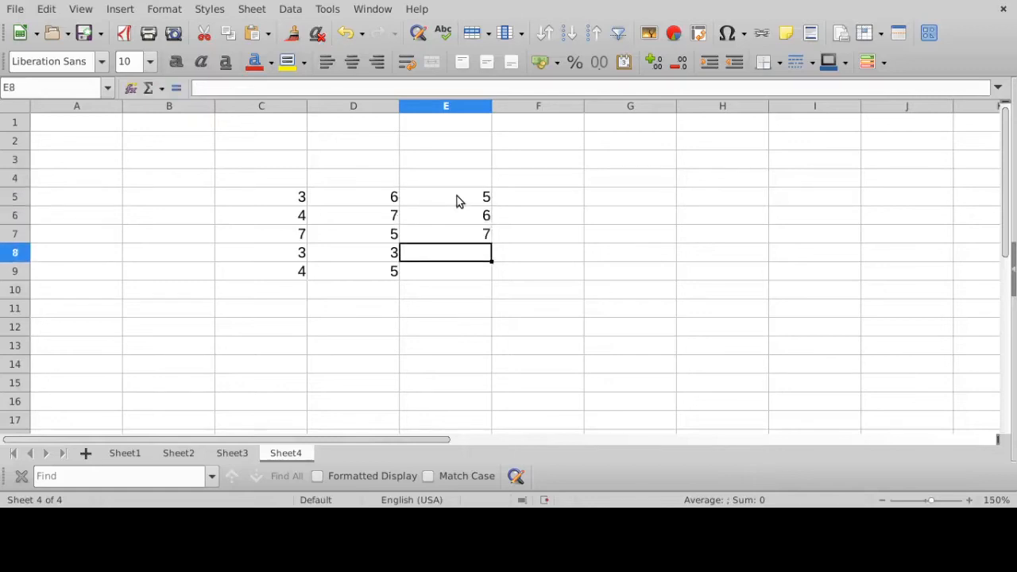
pyautogui.write('5')
pyautogui.press('Return')
pyautogui.write('4')
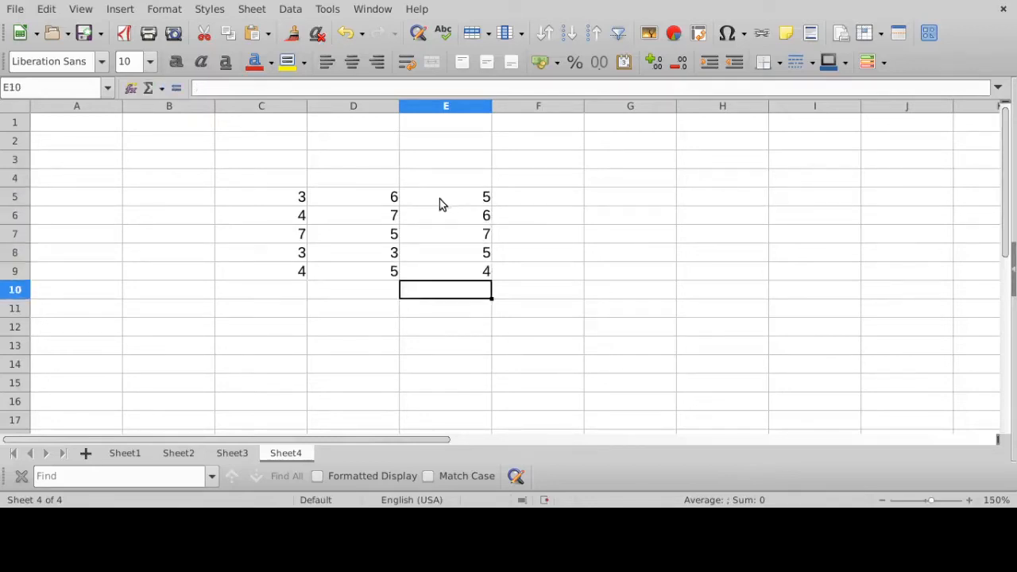
# - Enter =SUM(C8:E8) in cell F12 to total the row 8 values
pyautogui.click(563, 333)
pyautogui.write('=')
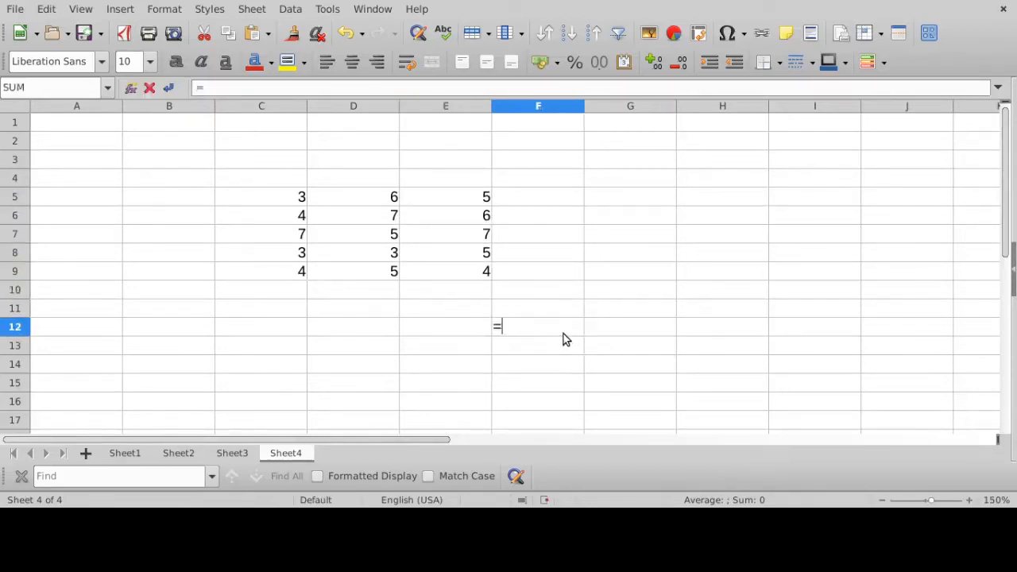
pyautogui.write('SUM(')
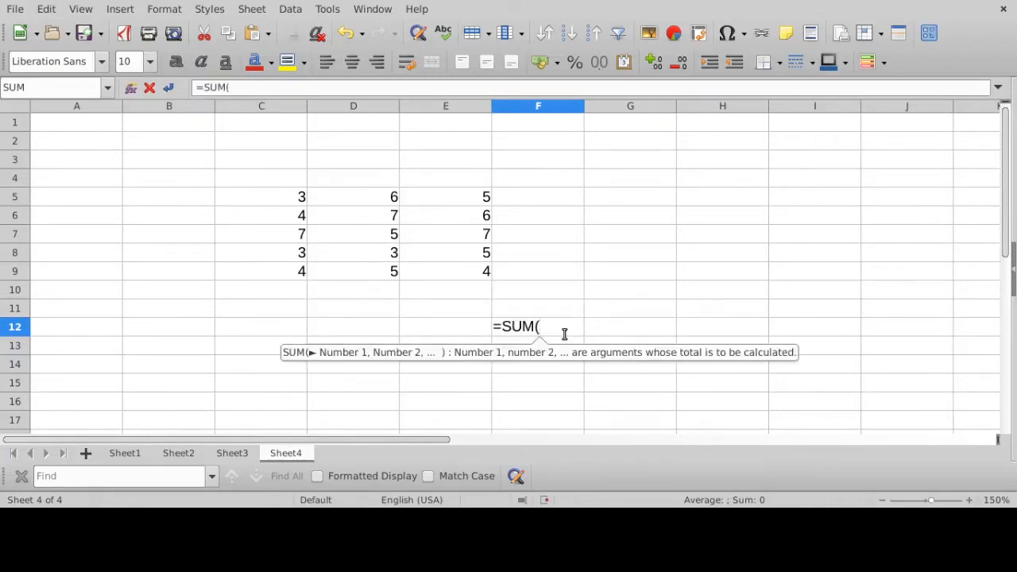
pyautogui.moveTo(279, 257); pyautogui.dragTo(449, 255)
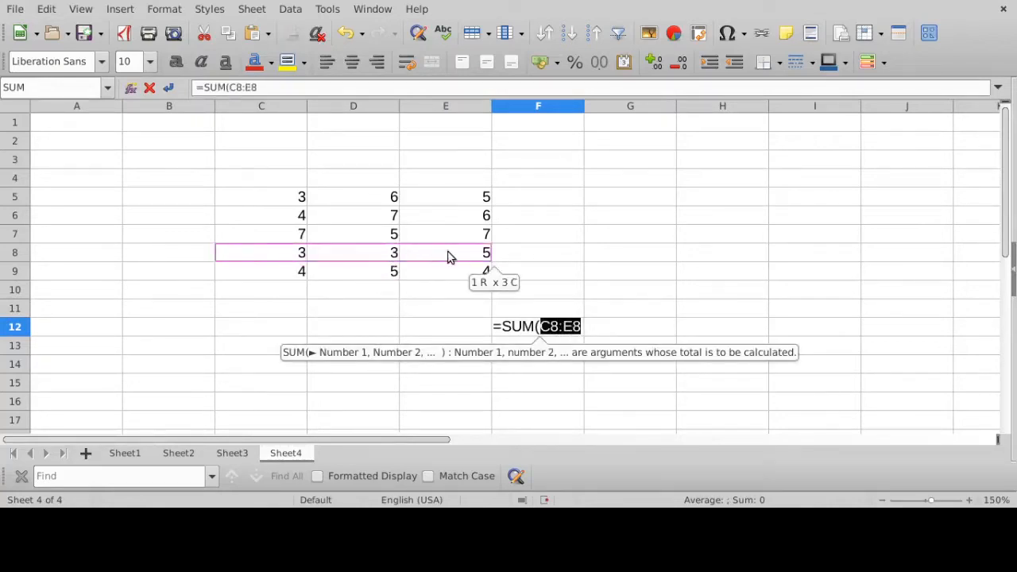
pyautogui.write(')')
pyautogui.press('Return')
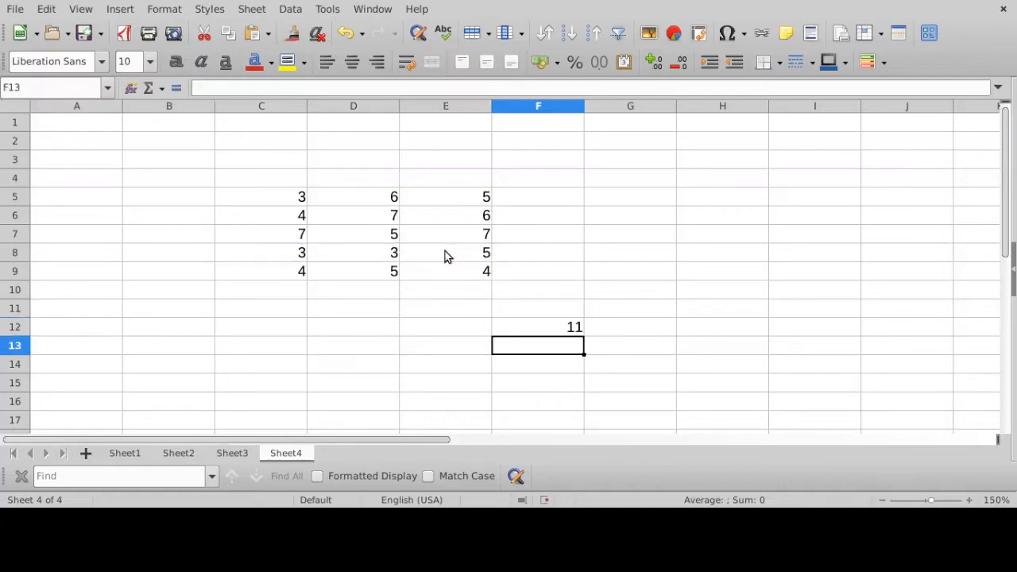
# - Check the row range referenced by the SUM formula in F12, and clear the cell
pyautogui.click(515, 329)
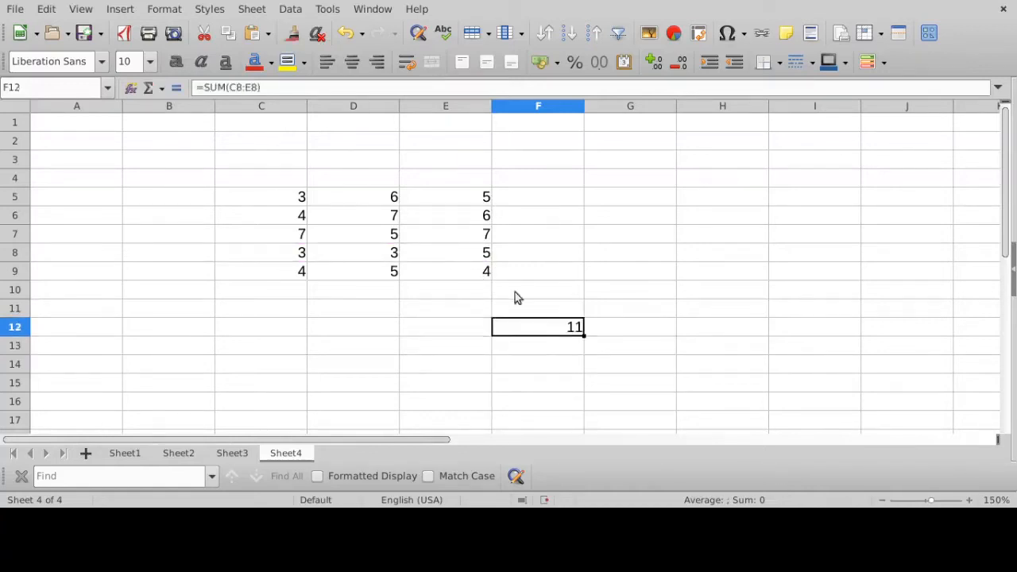
pyautogui.click(321, 86)
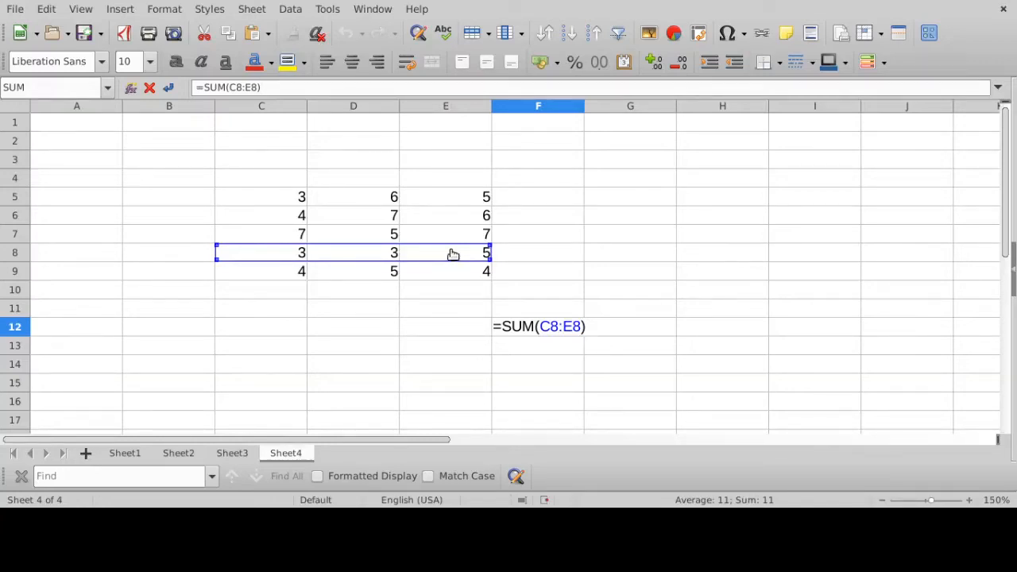
pyautogui.press('Return')
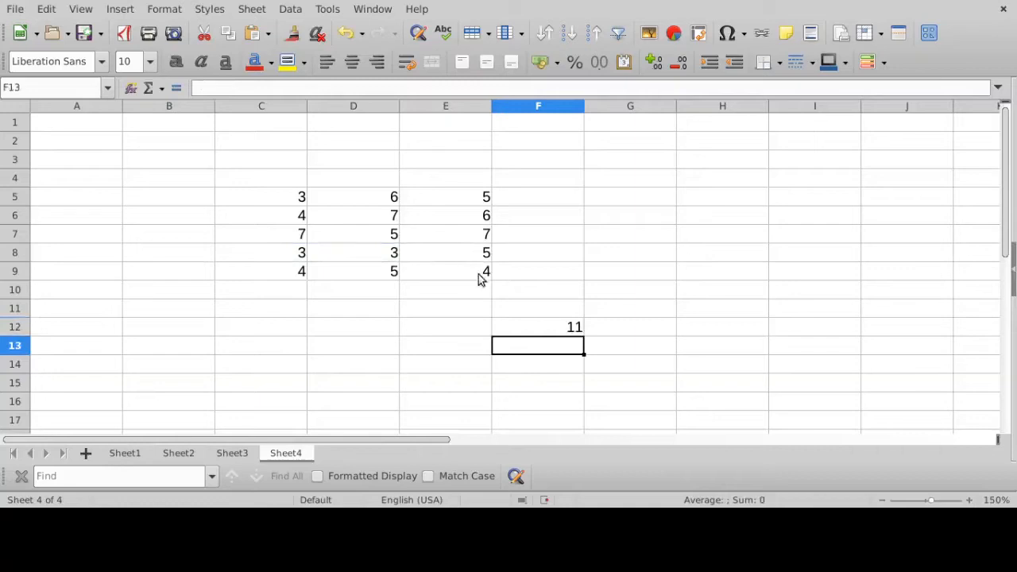
pyautogui.click(532, 330)
pyautogui.press('Delete')
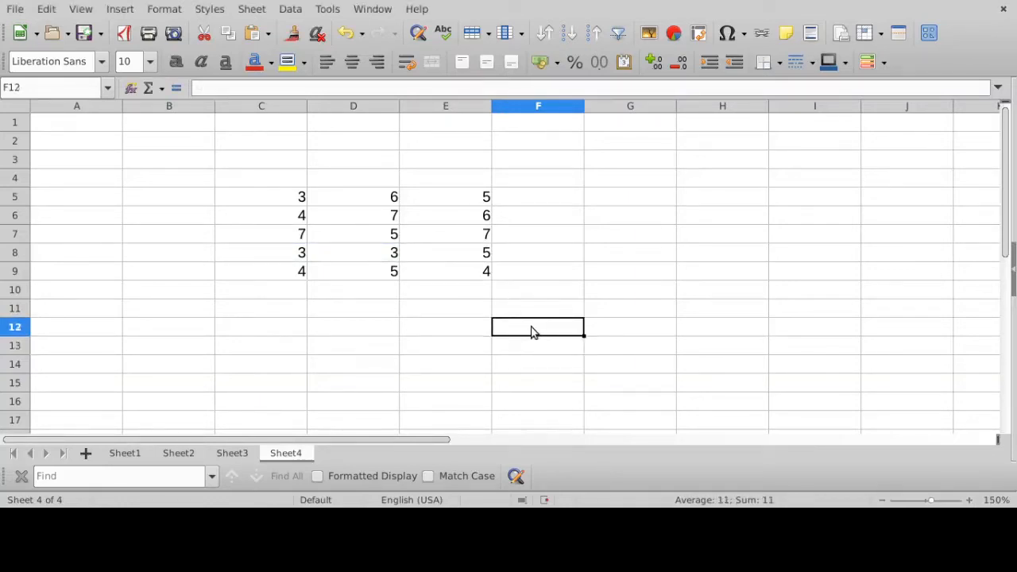
# - Enter =SUM(D5:D9) in cell F12 to total the values in column D
pyautogui.write('=SUM()')
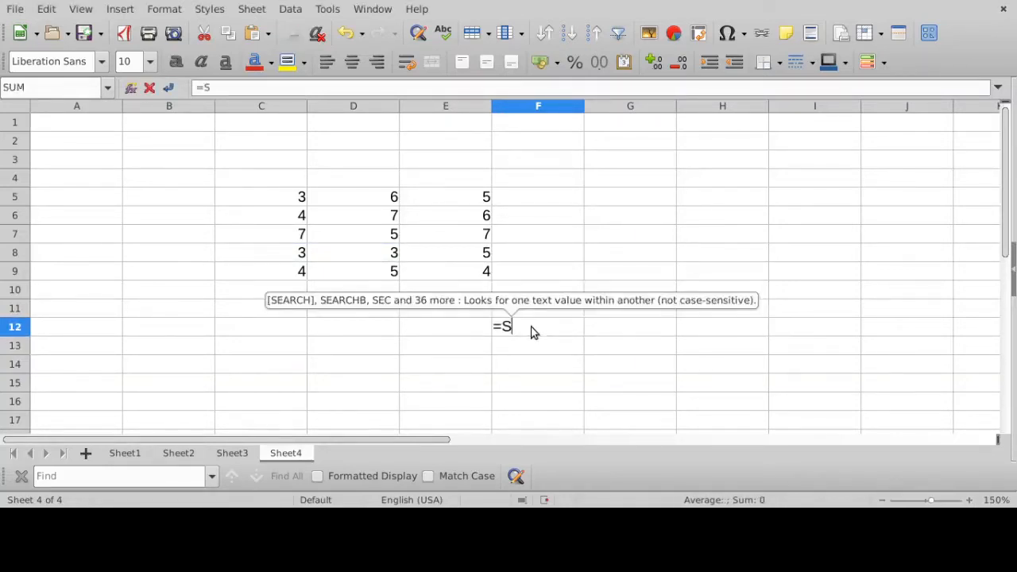
pyautogui.press('BackSpace')
pyautogui.press('BackSpace')
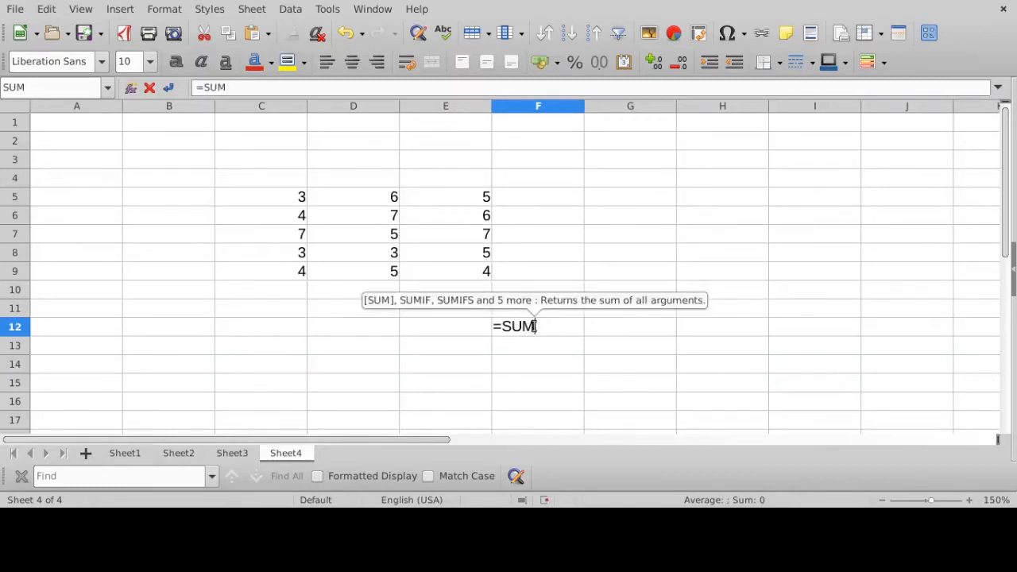
pyautogui.write('(')
pyautogui.moveTo(367, 206); pyautogui.dragTo(360, 271)
pyautogui.write(')')
pyautogui.press('Return')
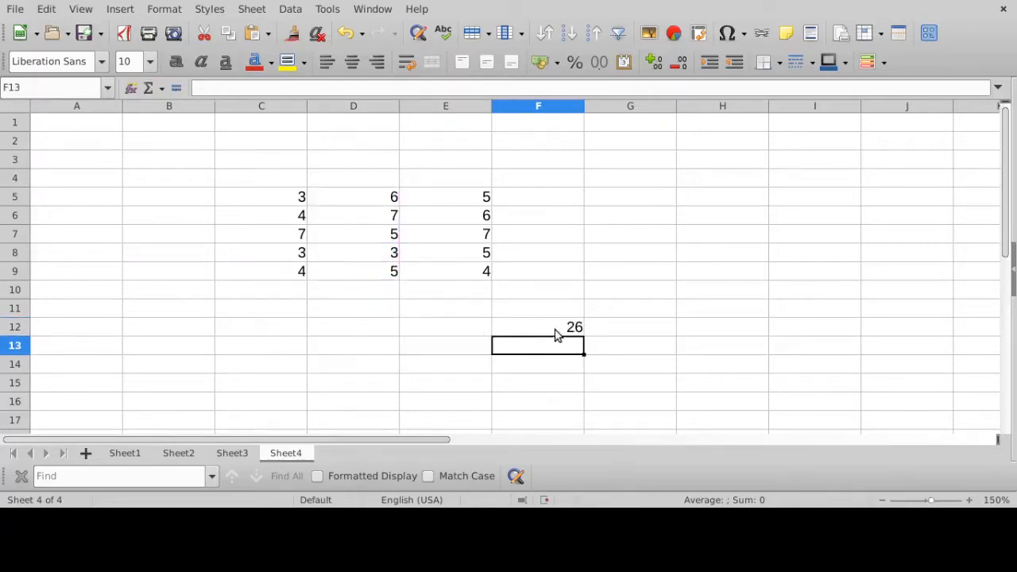
# - Check the column range referenced by the SUM formula in F12, and clear the cell
pyautogui.click(557, 332)
pyautogui.click(279, 87)
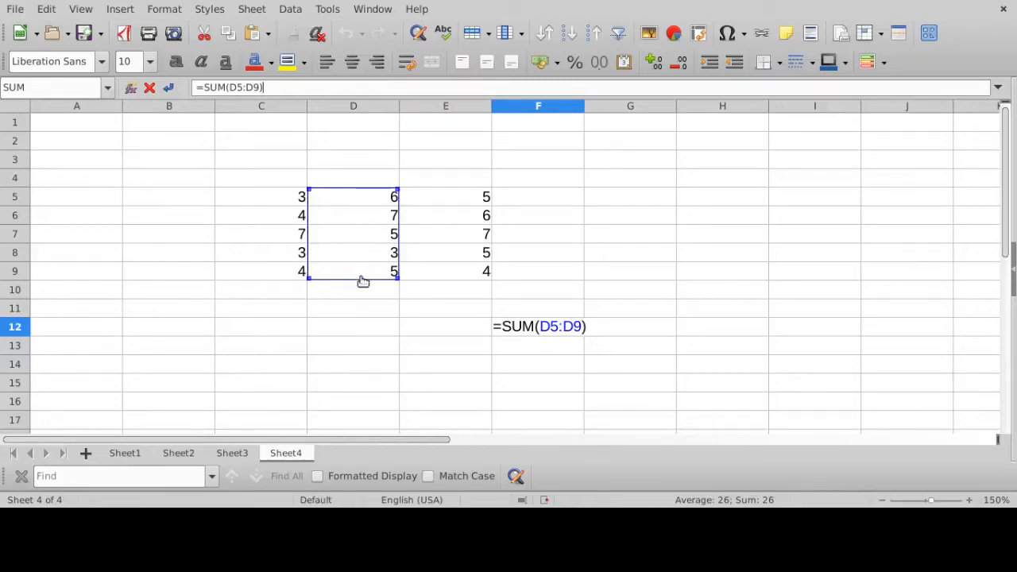
pyautogui.press('Return')
pyautogui.click(561, 333)
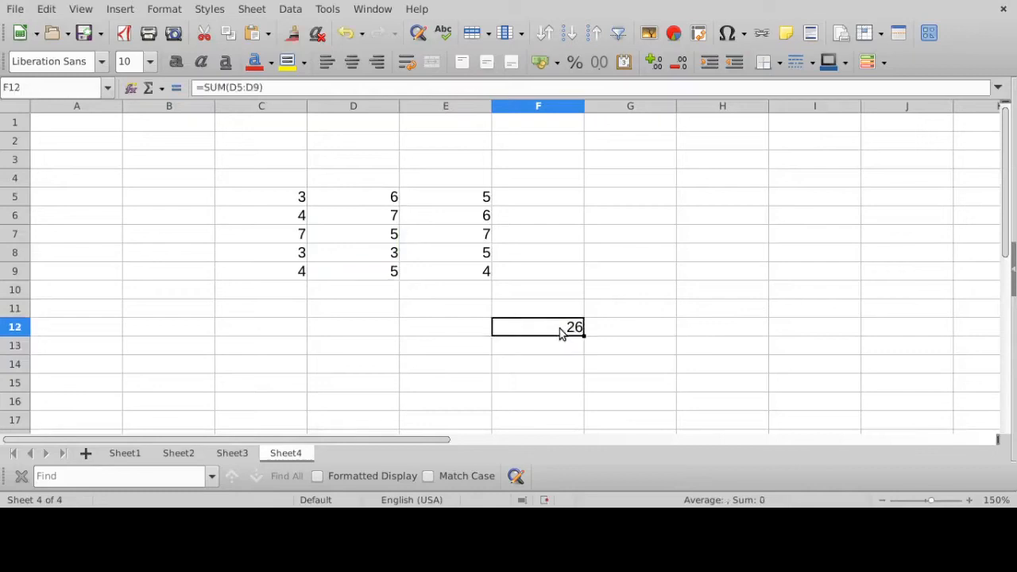
pyautogui.press('Delete')
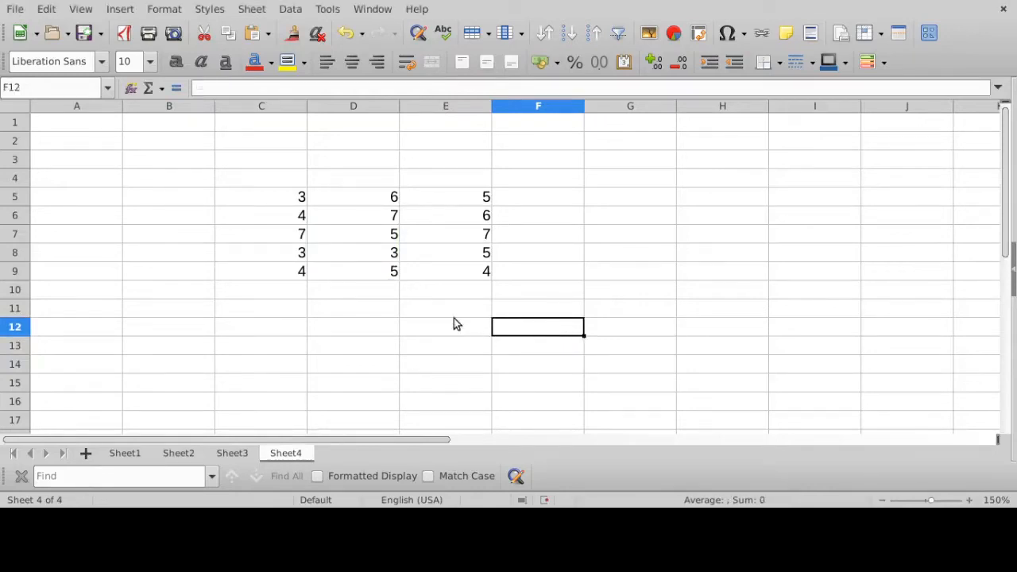
# - Enter =sum(C5:E9) in cell F12 to total the whole block of values across columns C to E
pyautogui.write('=sum(')
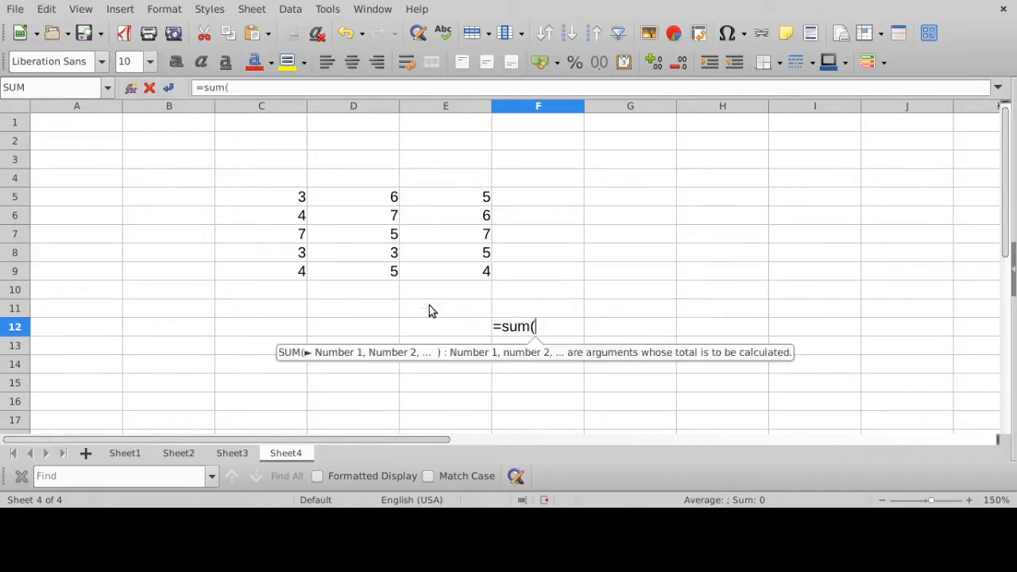
pyautogui.click(291, 195)
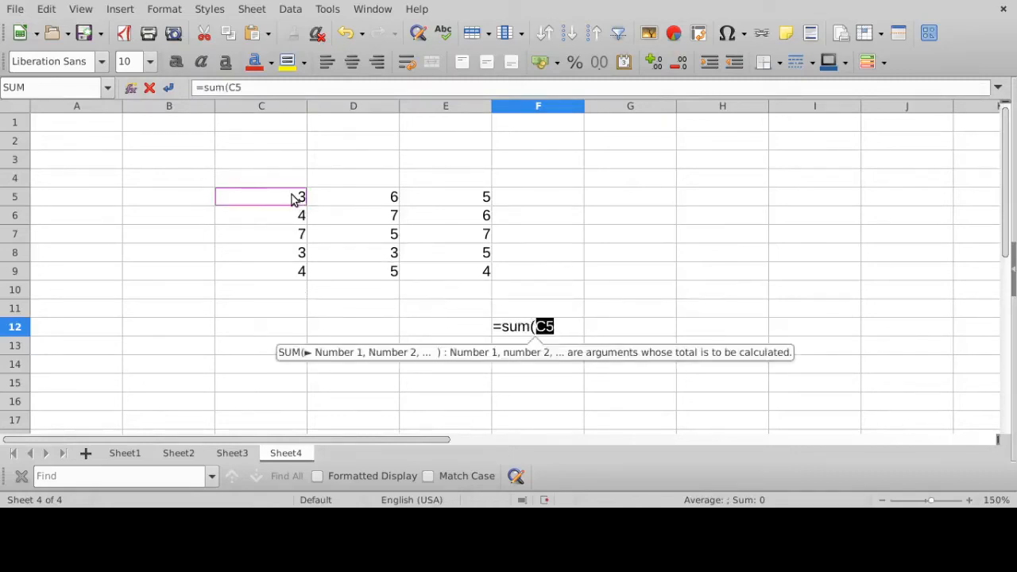
pyautogui.moveTo(294, 198); pyautogui.dragTo(438, 283)
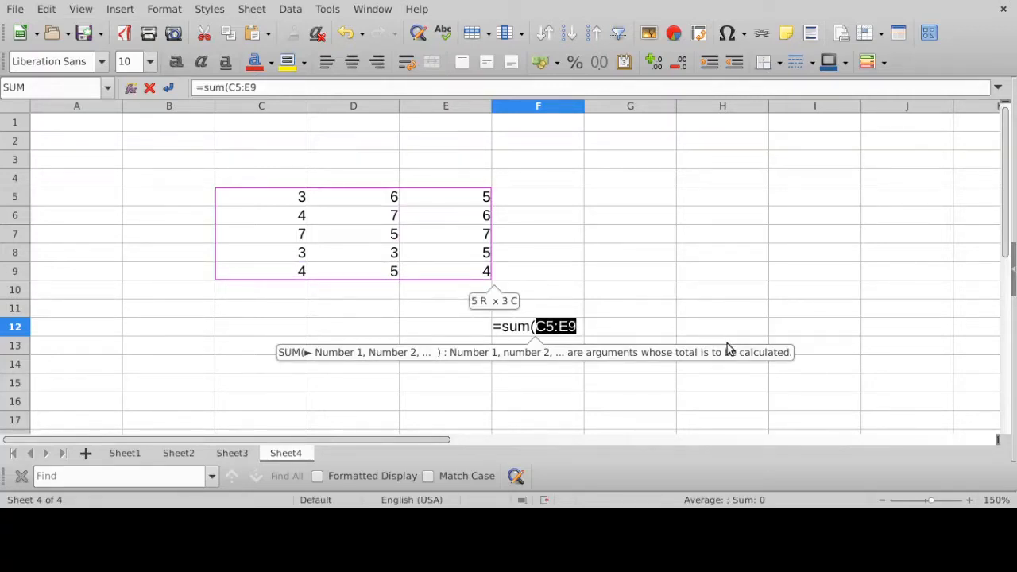
pyautogui.write(')')
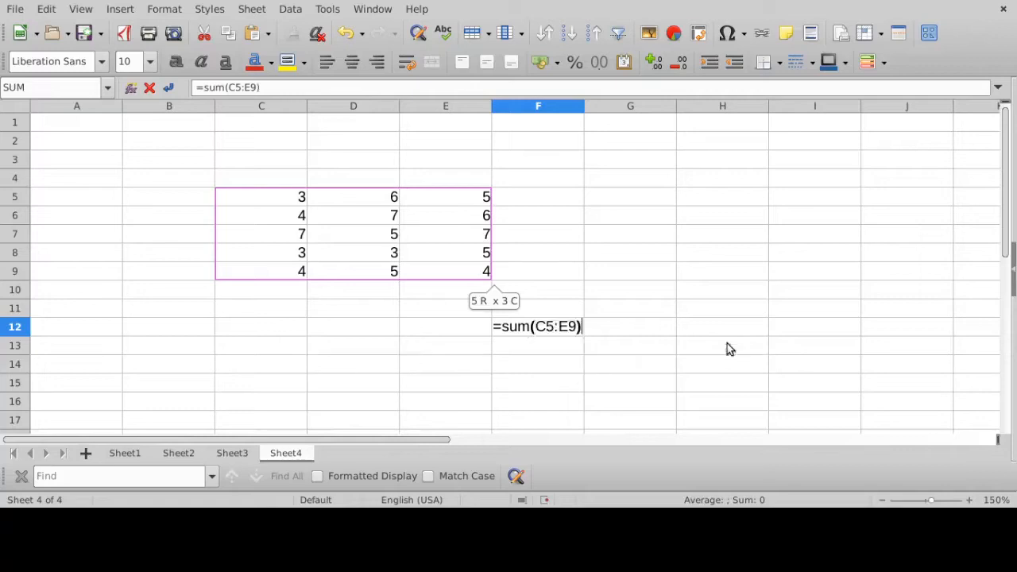
pyautogui.press('Return')
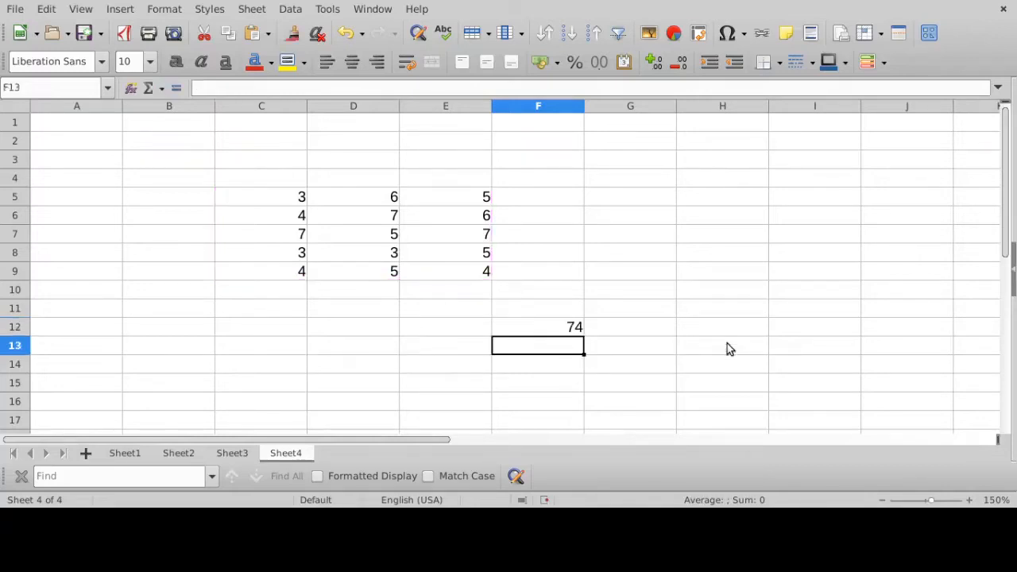
# - Examine the rectangular block of cells that the SUM formula in F12 references, leaving the formula as it is
pyautogui.click(559, 324)
pyautogui.click(296, 88)
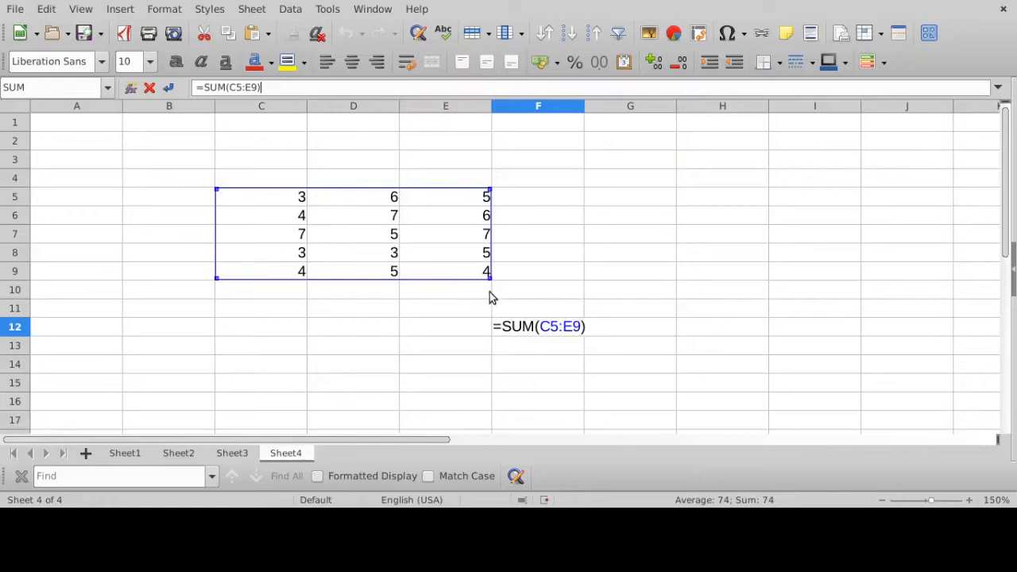
pyautogui.press('Return')
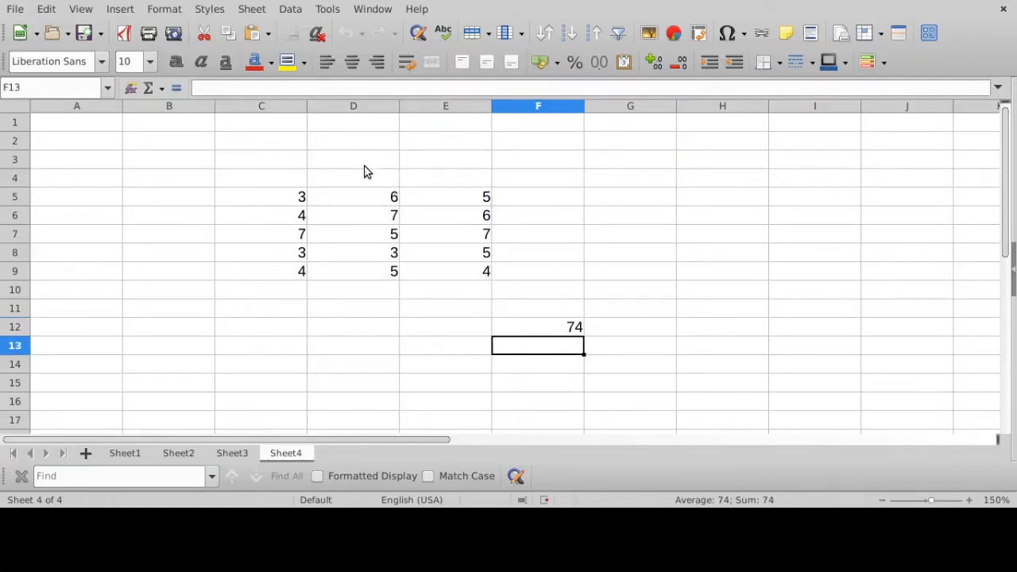
pyautogui.click(575, 328)
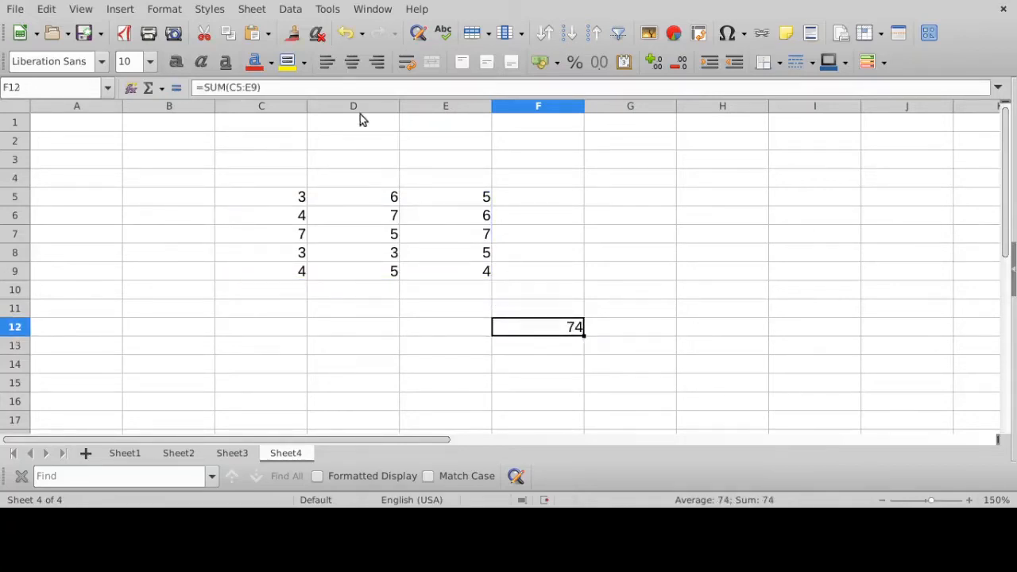
pyautogui.press('F2')
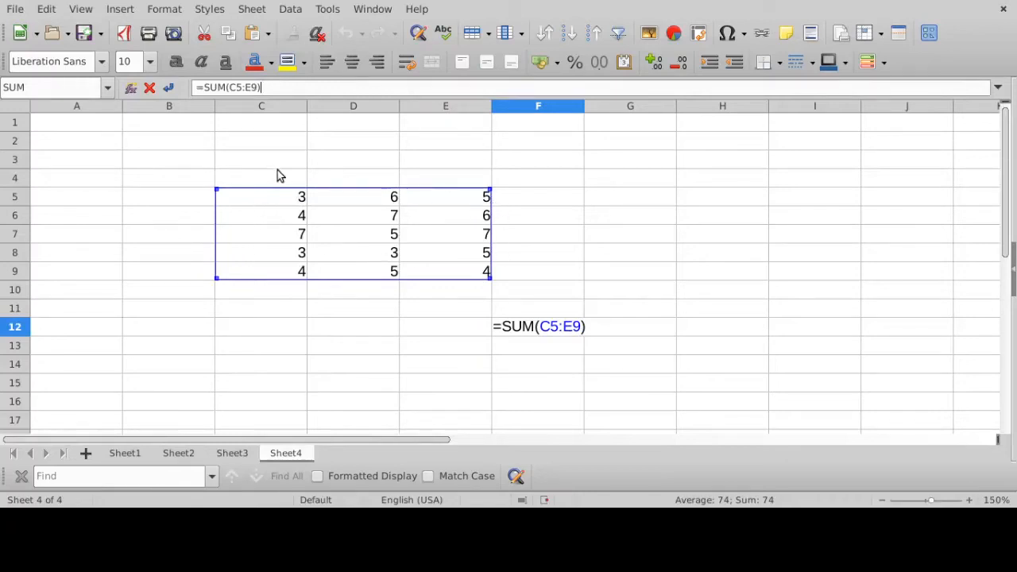
pyautogui.press('Return')
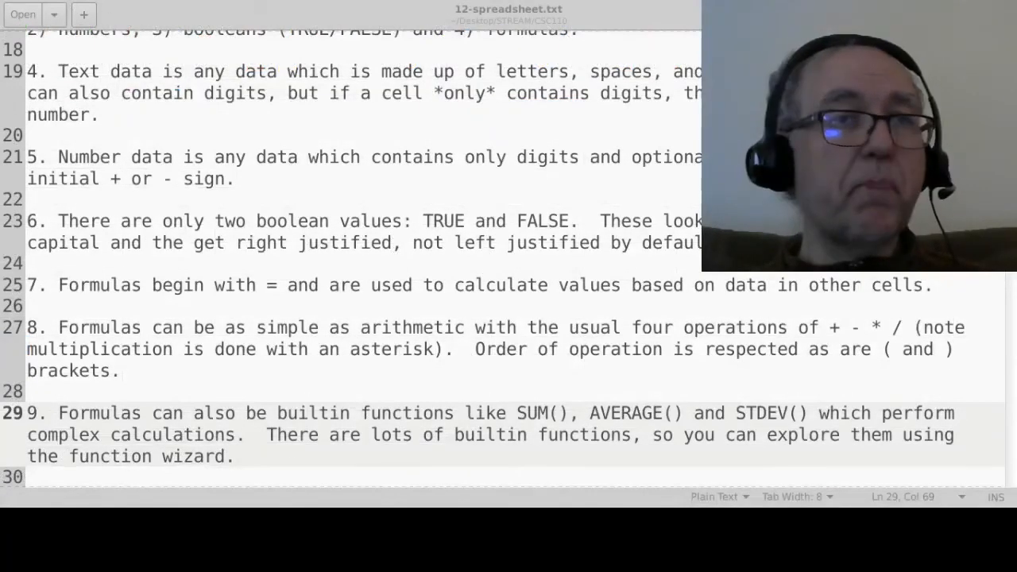
# - Read the notes in 12-spreadsheet.txt on builtin functions, cell addresses in formulas and the Fig 1 example
pyautogui.scroll(-2, 455, 243)
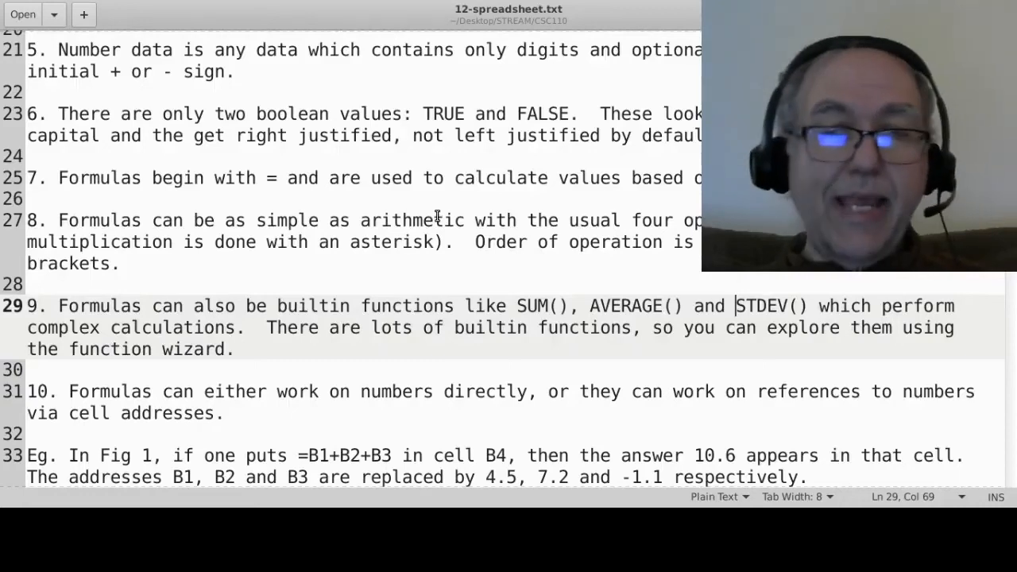
pyautogui.scroll(-4, 437, 216)
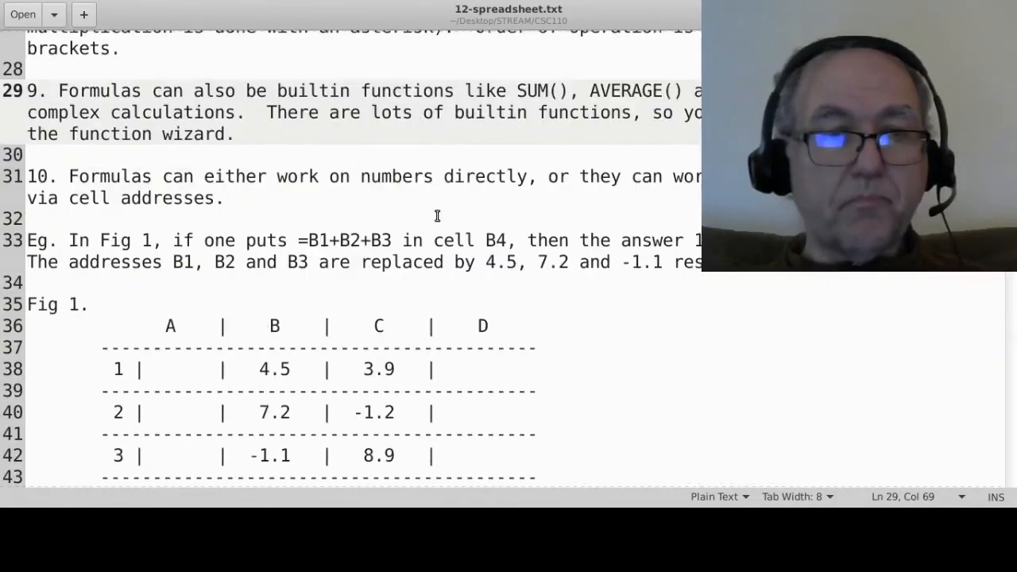
pyautogui.scroll(-1, 436, 216)
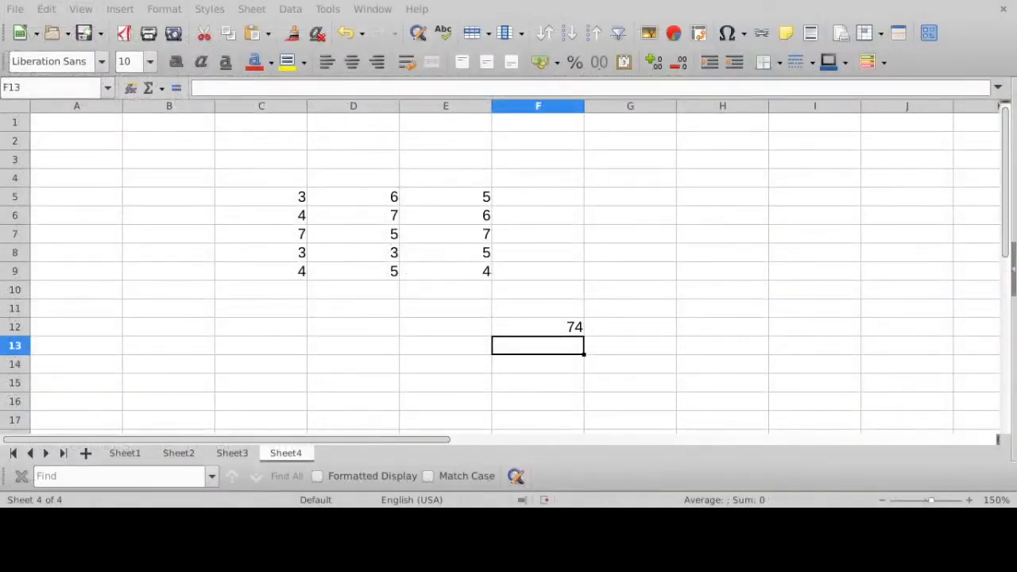
# - Open Sheet1 in the spreadsheet and highlight the JAN, FEB and MAR columns one after another
pyautogui.click(123, 452)
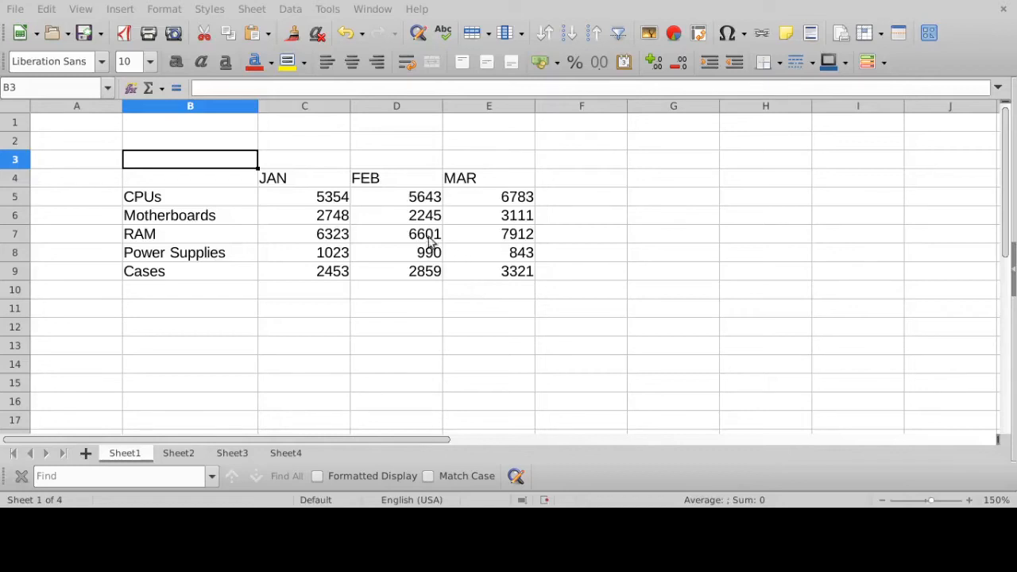
pyautogui.click(314, 106)
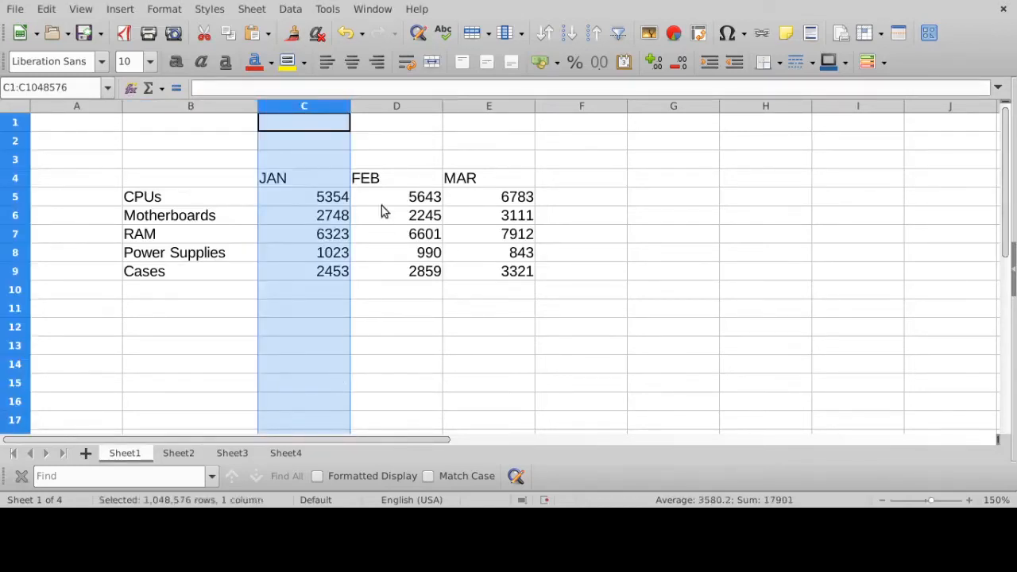
pyautogui.click(405, 106)
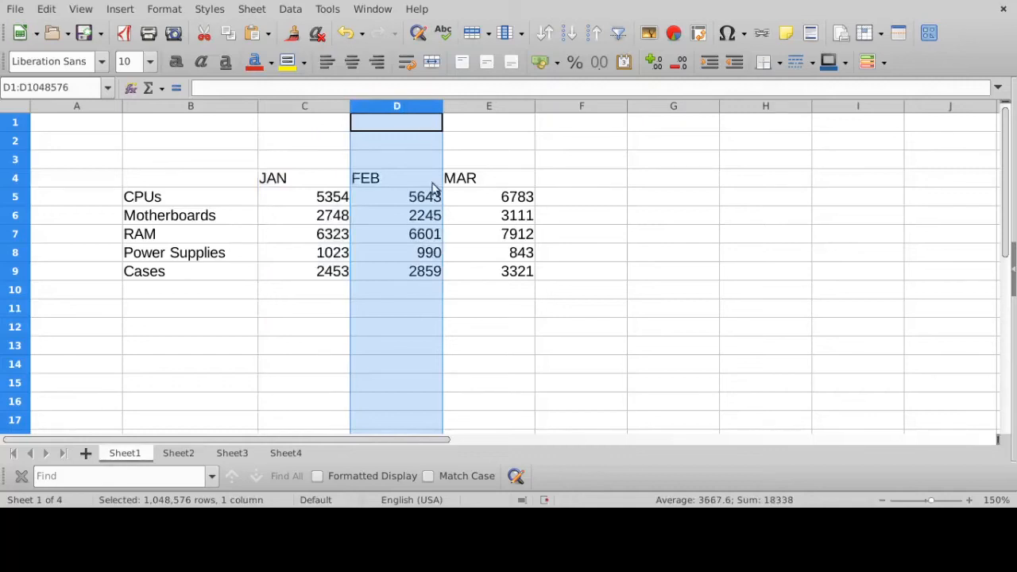
pyautogui.click(514, 106)
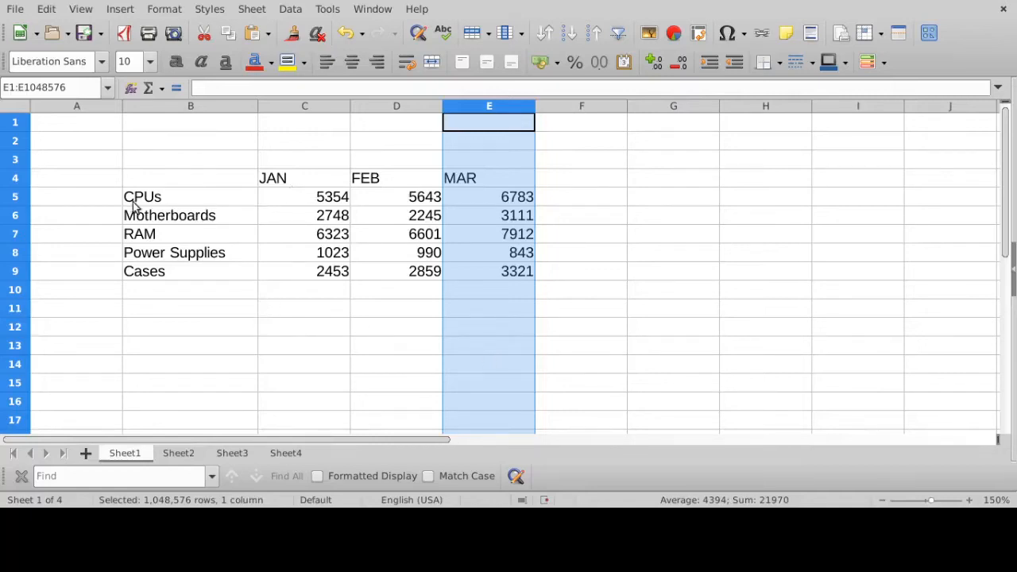
# - Go through the individual JAN and FEB values for each product in C5:C9 and D5:D9, ending on empty cell C11
pyautogui.click(322, 200)
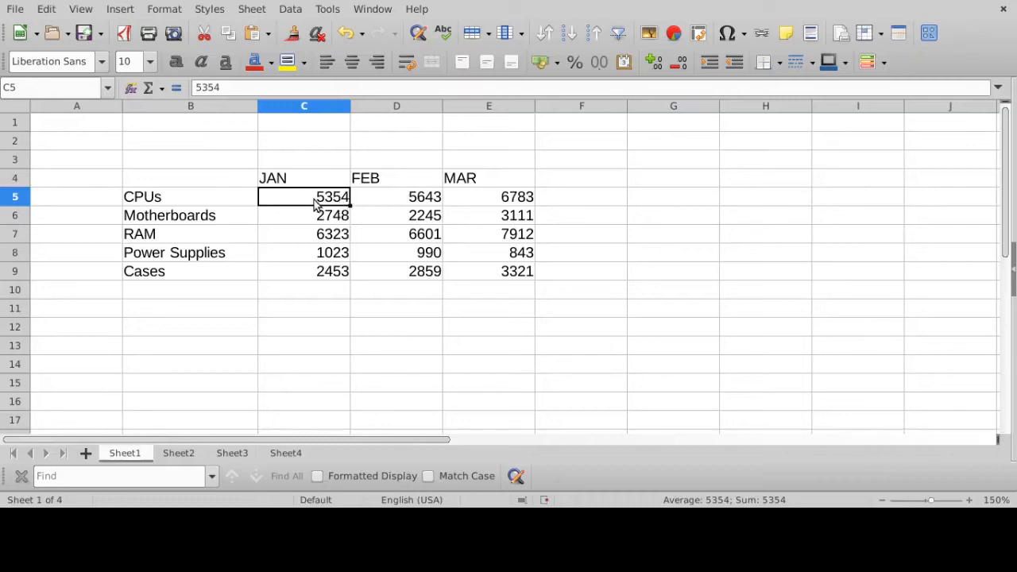
pyautogui.click(314, 221)
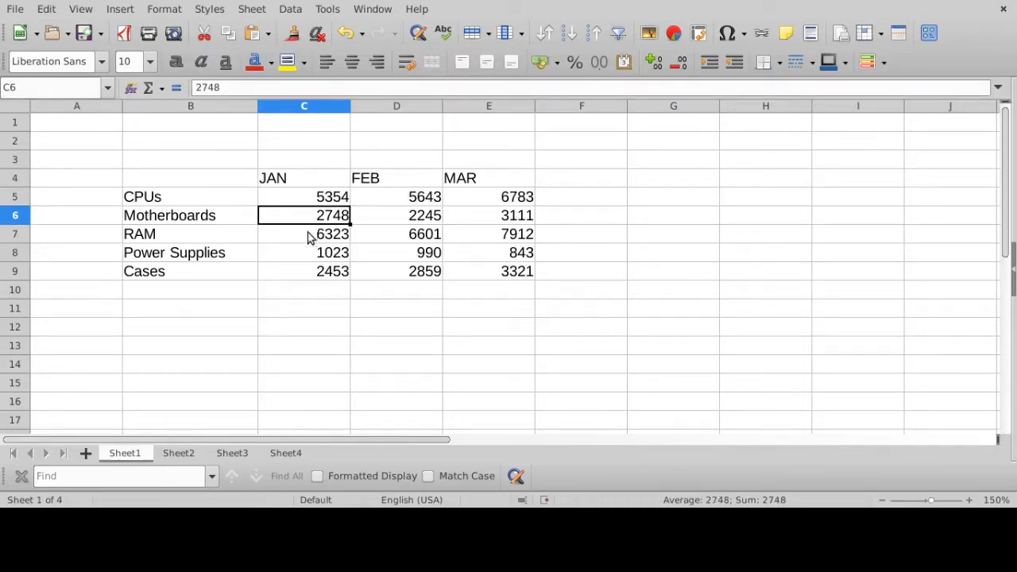
pyautogui.click(334, 238)
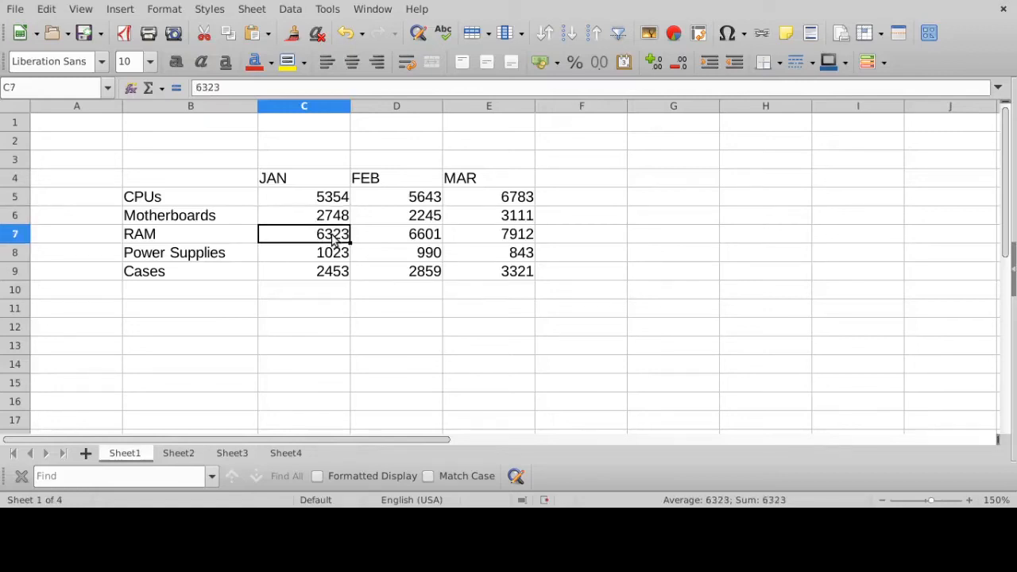
pyautogui.click(329, 256)
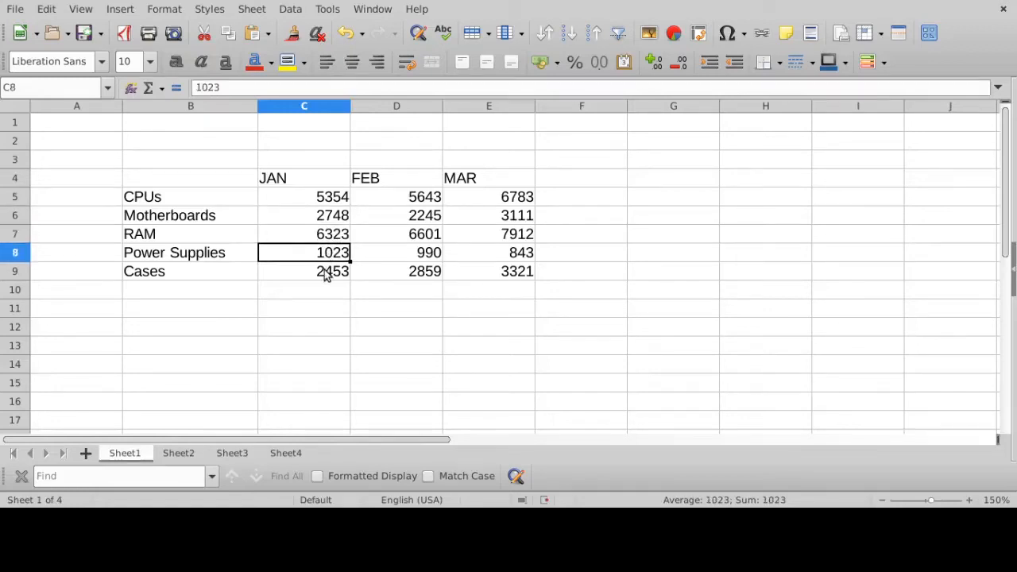
pyautogui.click(329, 271)
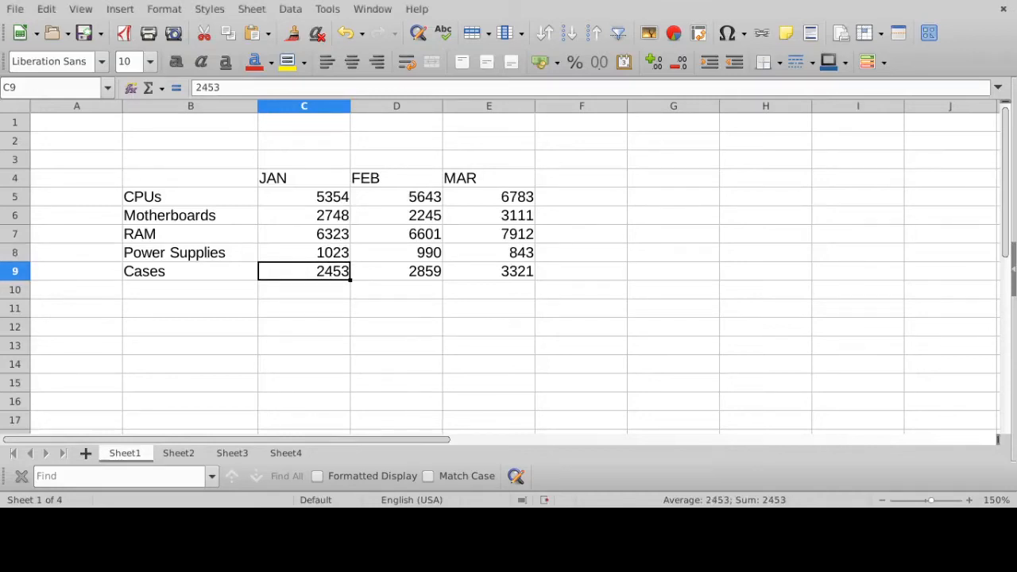
pyautogui.click(389, 198)
pyautogui.click(398, 216)
pyautogui.click(405, 231)
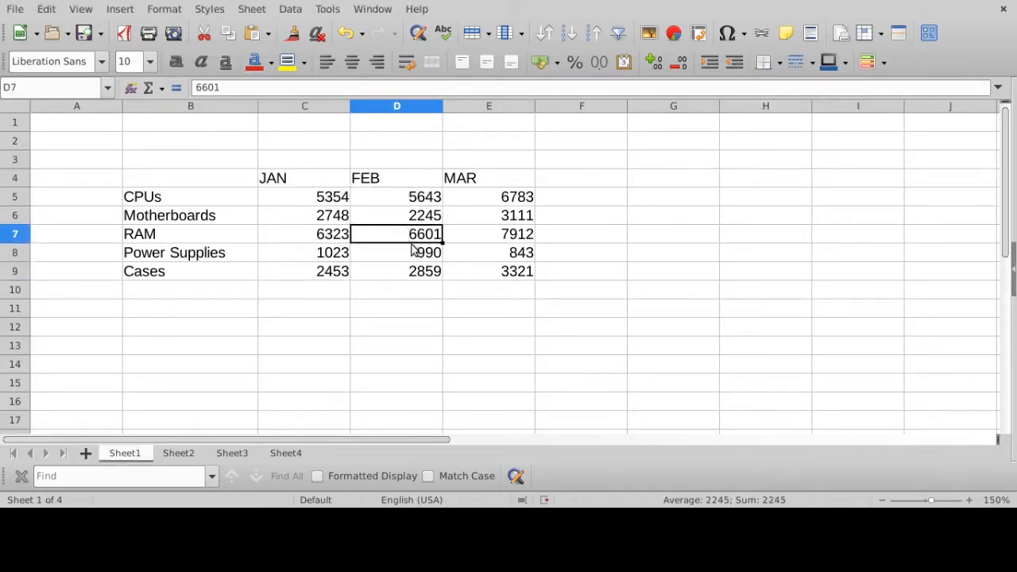
pyautogui.click(413, 253)
pyautogui.click(419, 271)
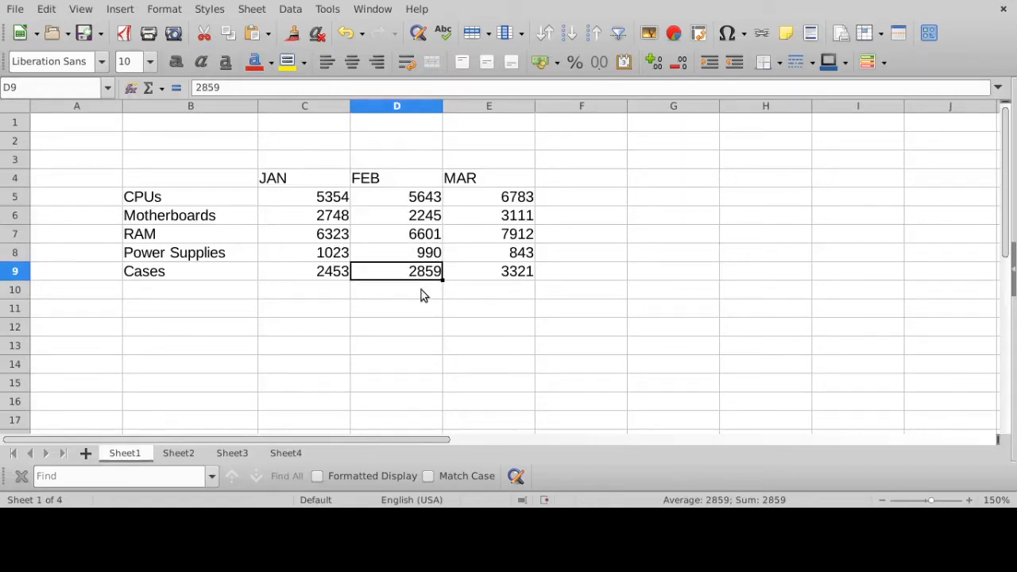
pyautogui.click(307, 314)
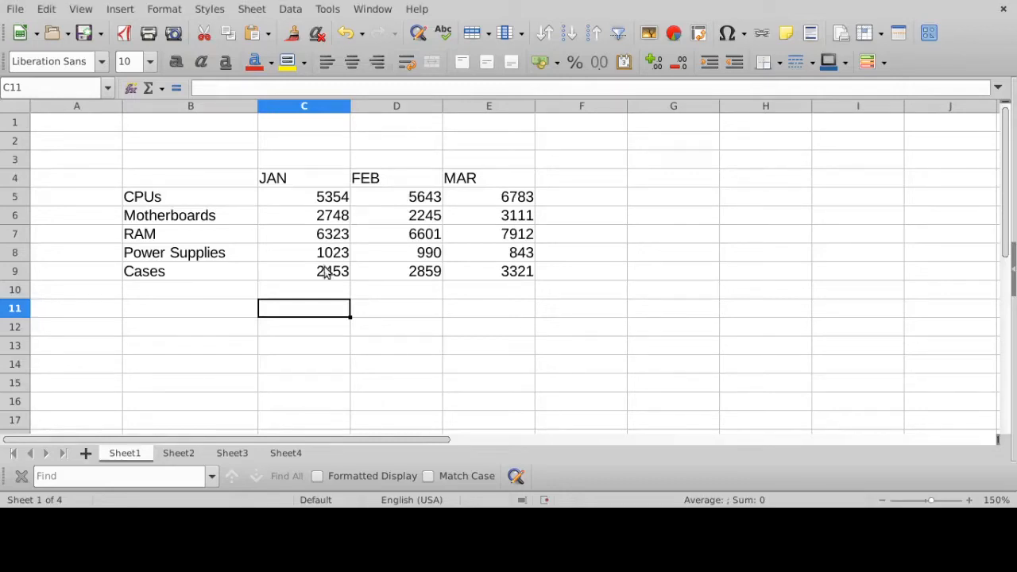
# - Total the JAN values in cell C11 with =SUM(C5:C9) and check the range the formula references
pyautogui.moveTo(320, 200); pyautogui.dragTo(316, 274)
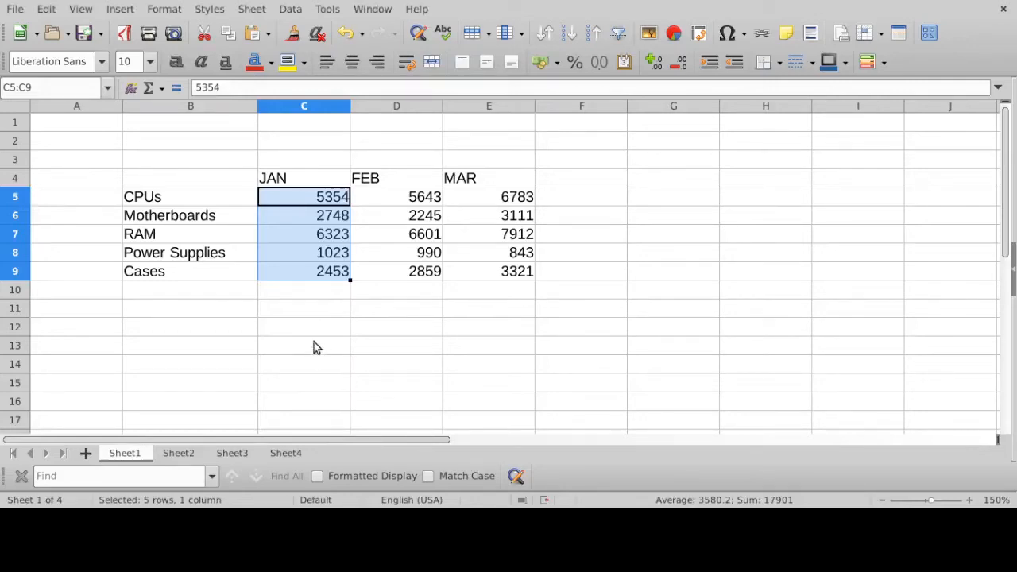
pyautogui.click(299, 308)
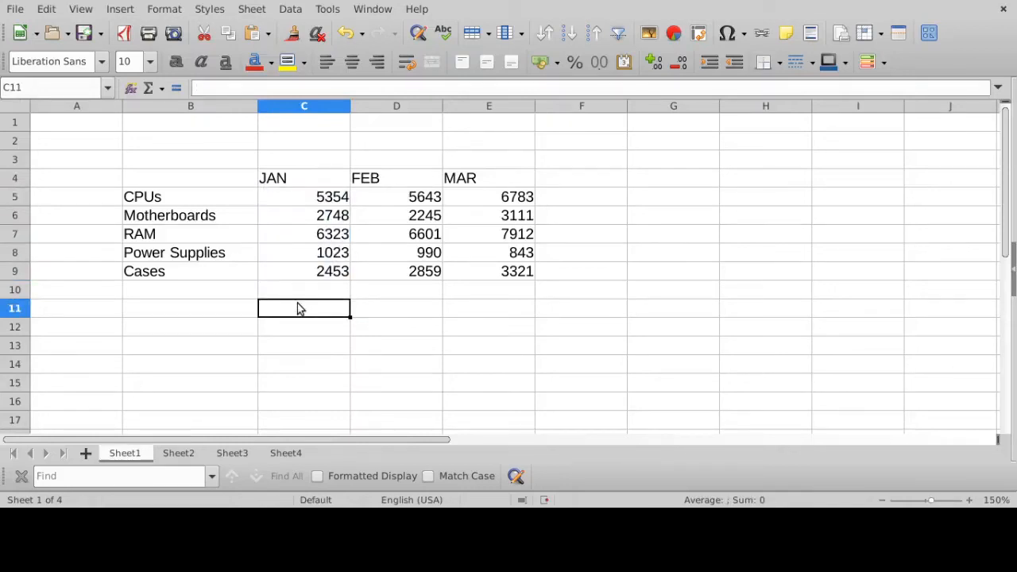
pyautogui.write('=SUM(')
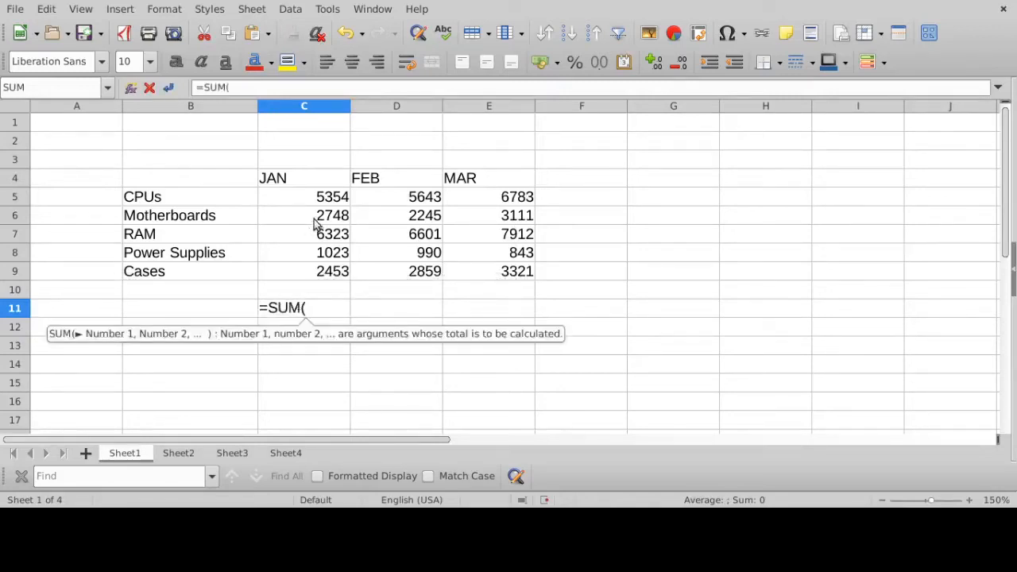
pyautogui.moveTo(314, 198); pyautogui.dragTo(311, 278)
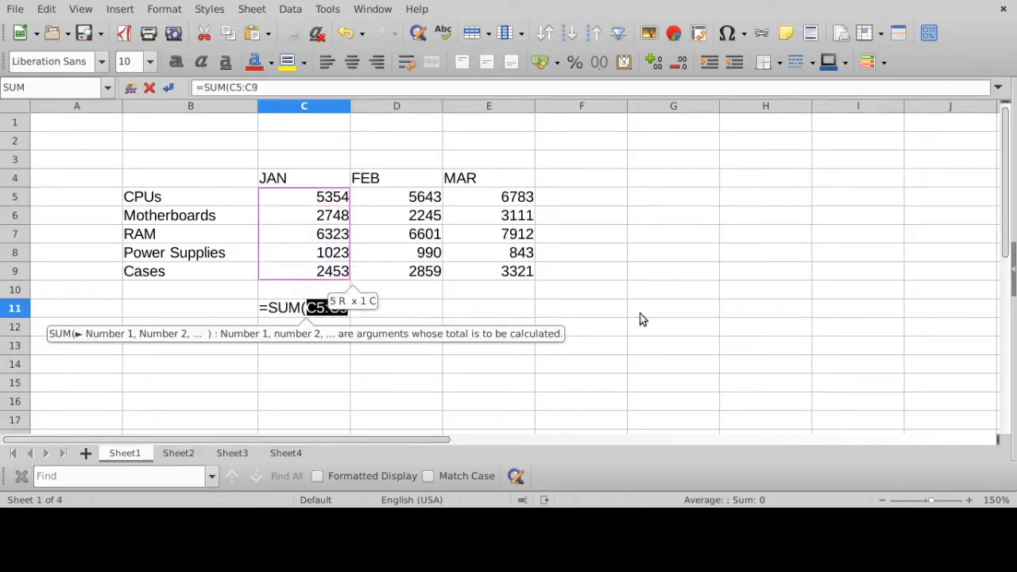
pyautogui.write(')')
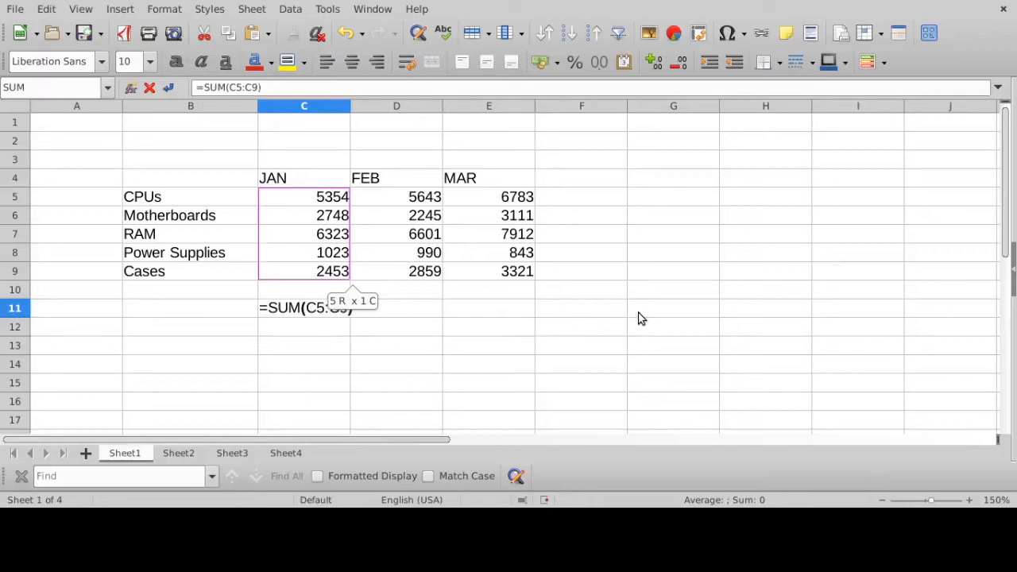
pyautogui.press('Return')
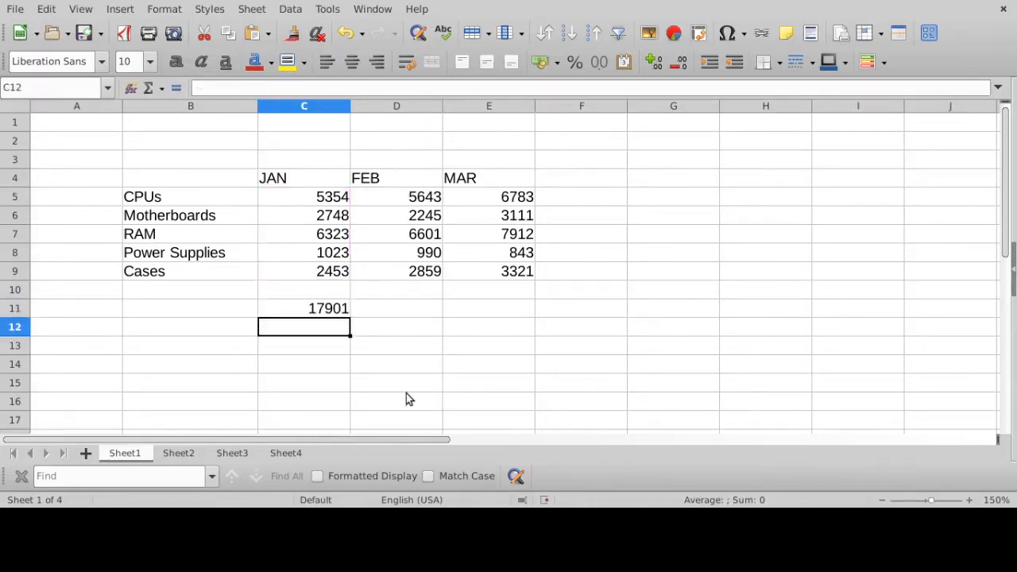
pyautogui.click(326, 316)
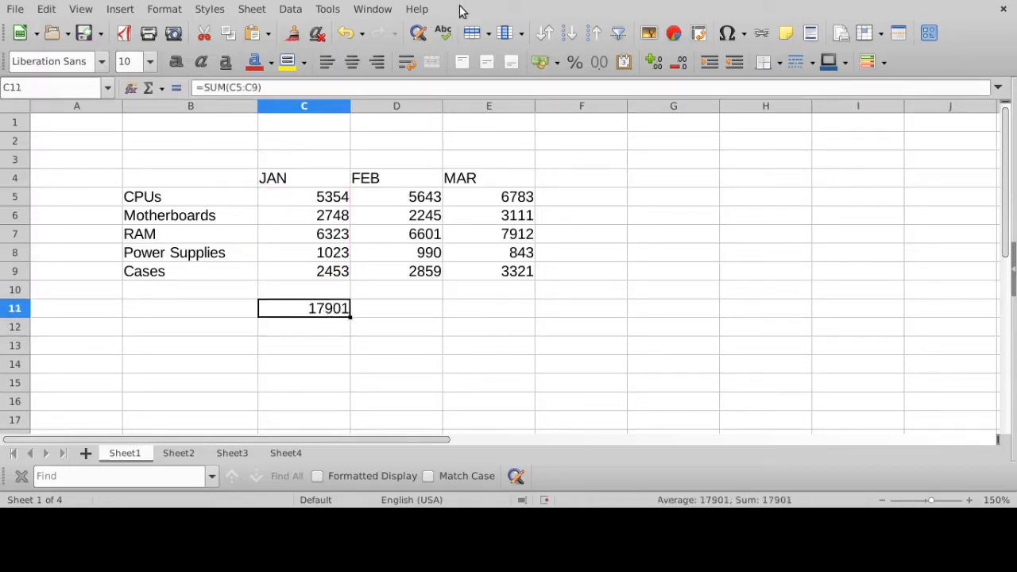
pyautogui.click(342, 87)
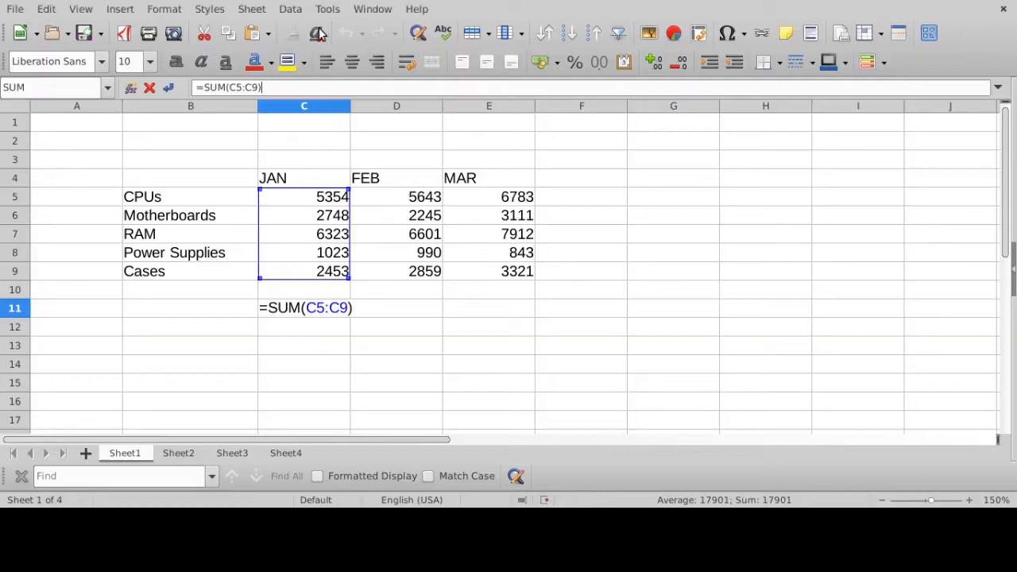
pyautogui.press('Return')
pyautogui.click(340, 309)
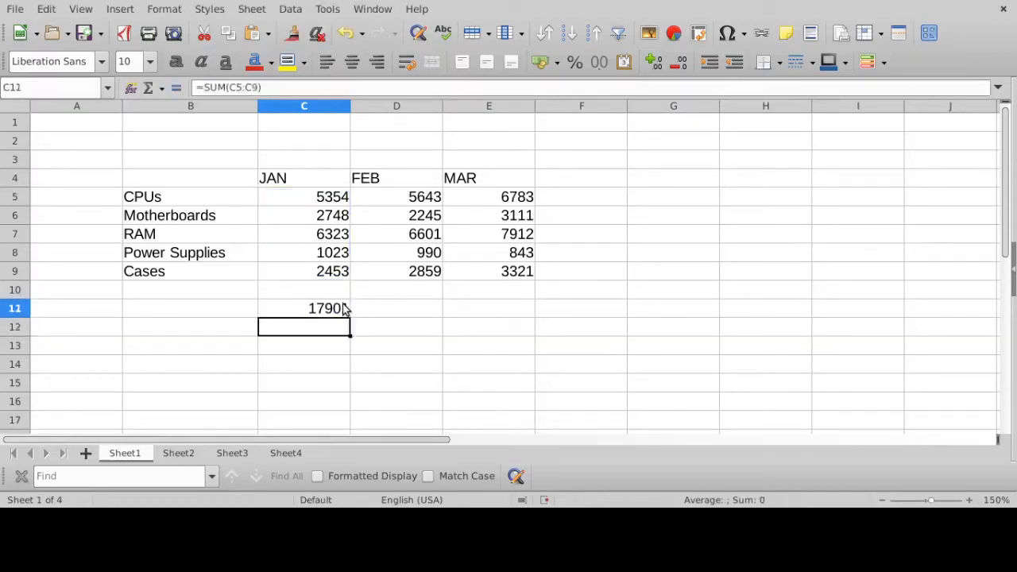
# - Label the totals row by entering "Total Sales" in cell B11
pyautogui.click(195, 307)
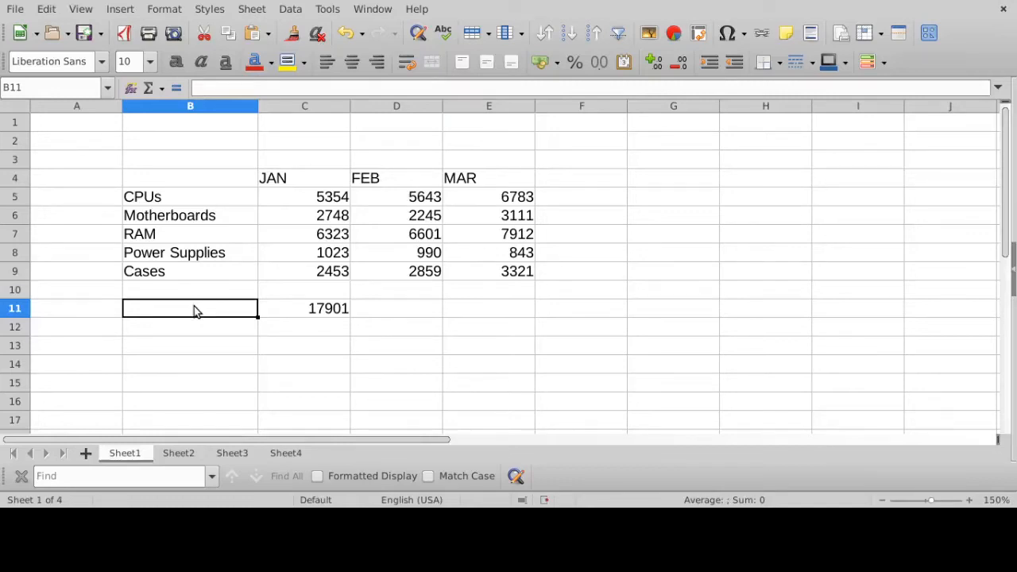
pyautogui.click(10, 308)
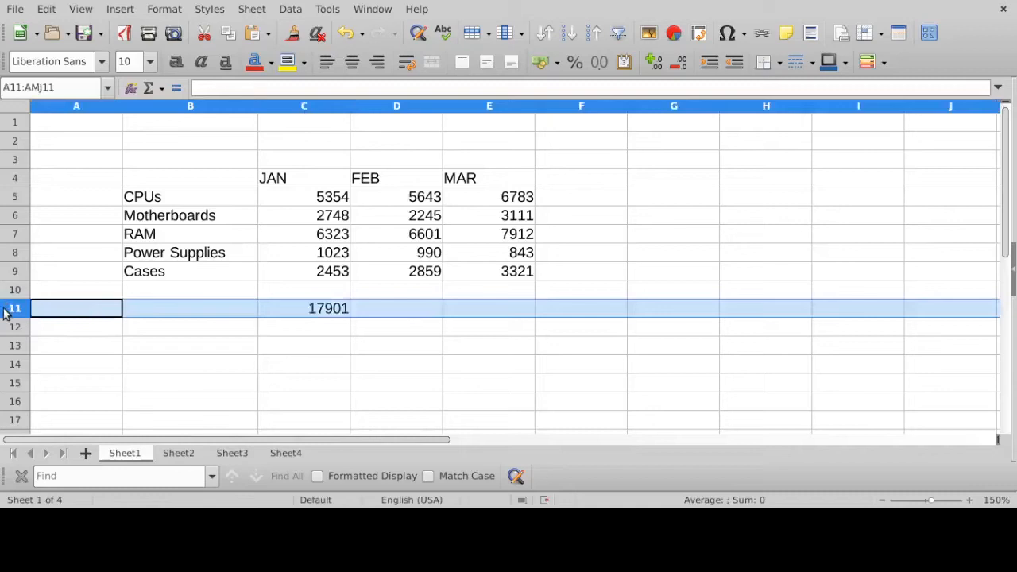
pyautogui.click(203, 309)
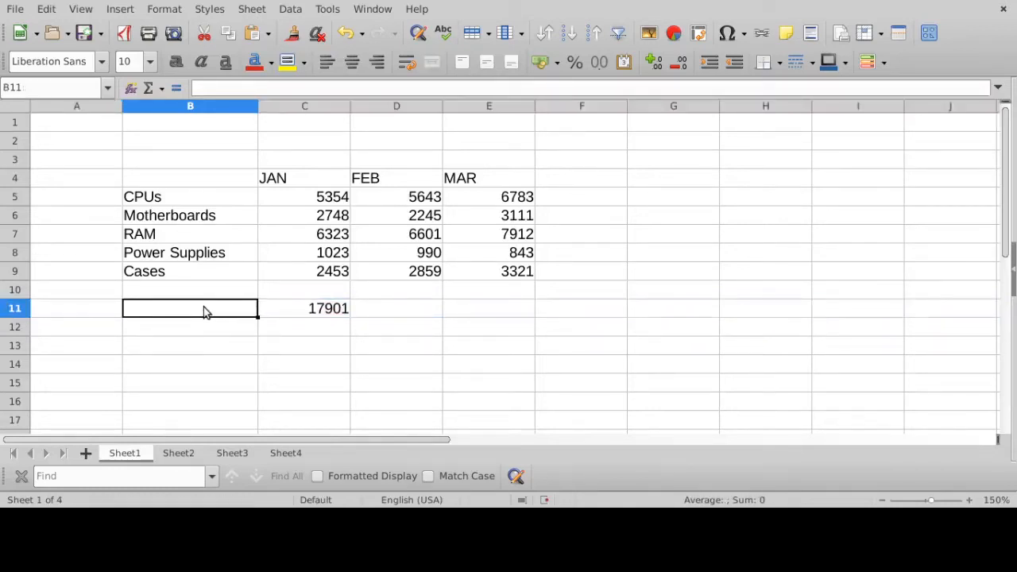
pyautogui.write('Total Sales')
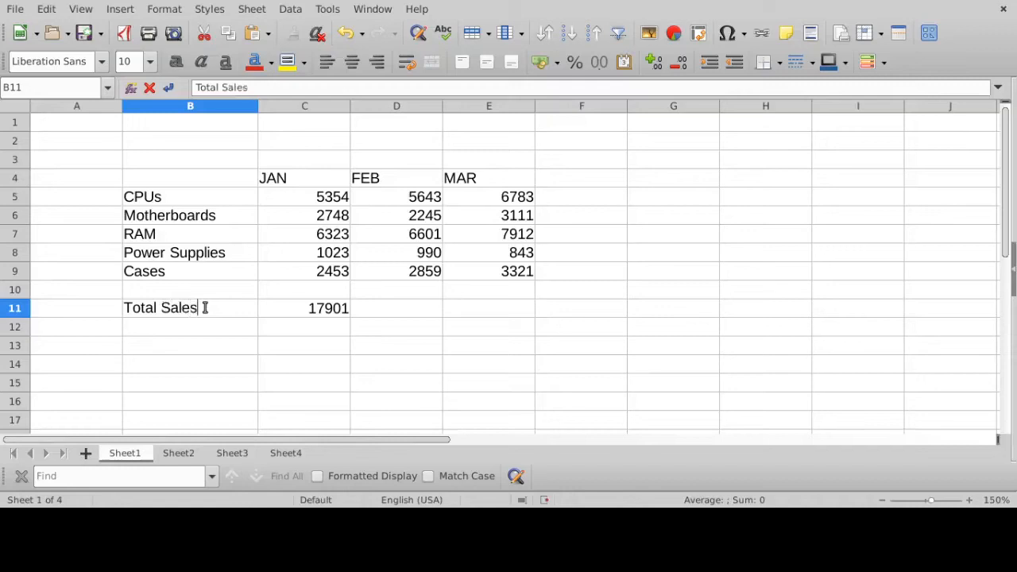
pyautogui.press('Return')
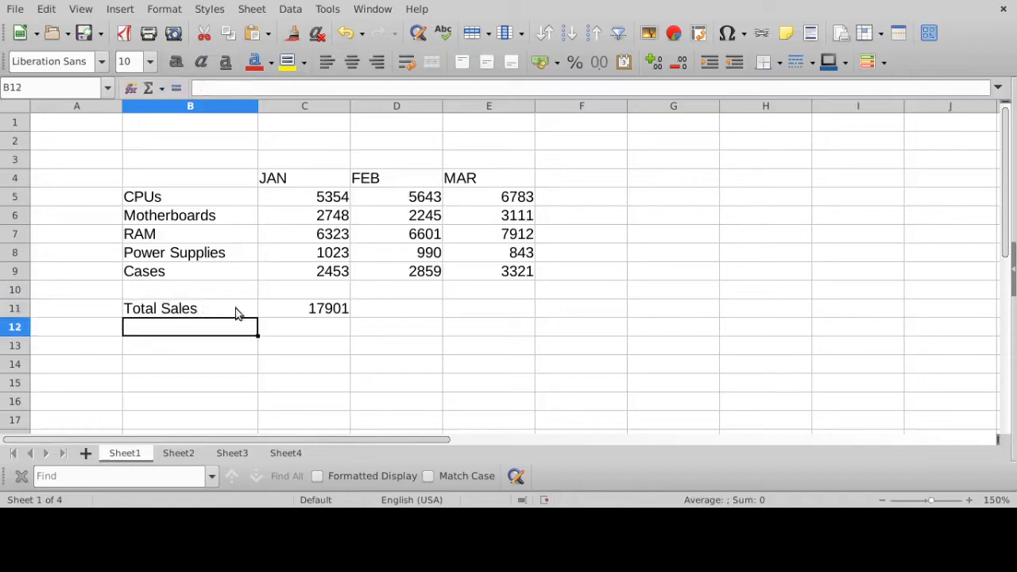
# - Compare the JAN total formula in C11 and its range with the FEB values in D5:D9 and the empty cells D11 and E11
pyautogui.click(325, 310)
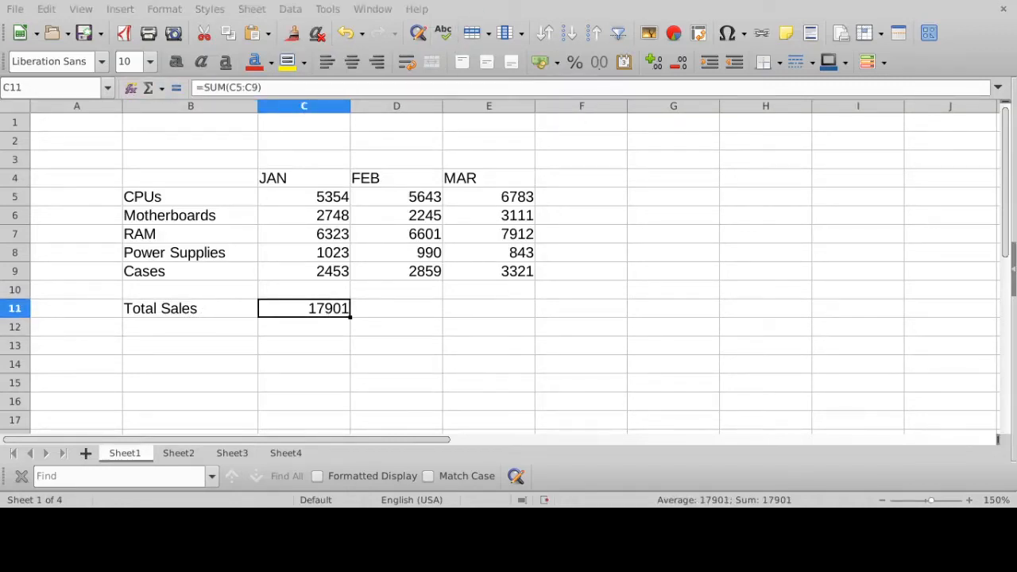
pyautogui.click(384, 307)
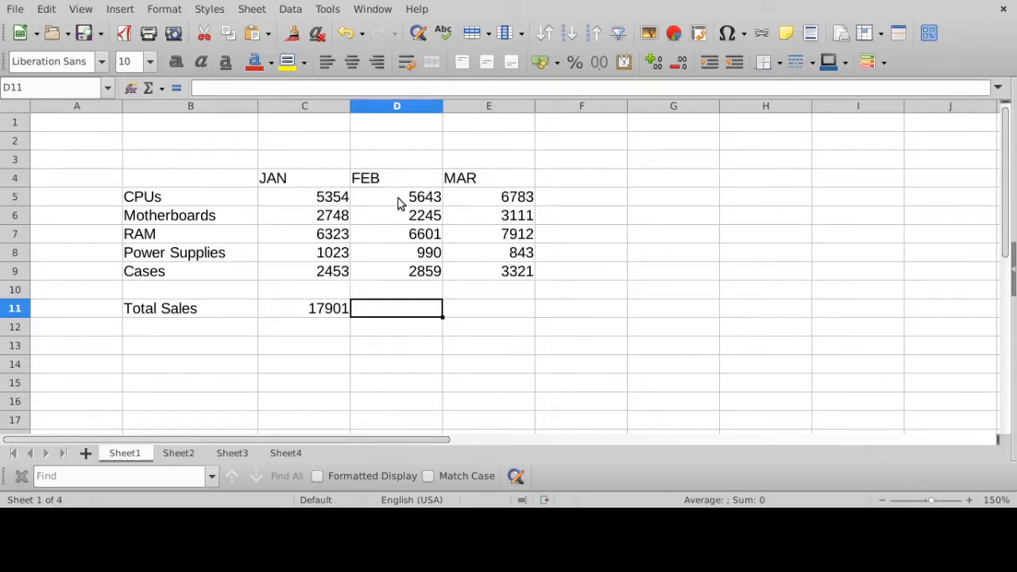
pyautogui.moveTo(398, 198); pyautogui.dragTo(394, 272)
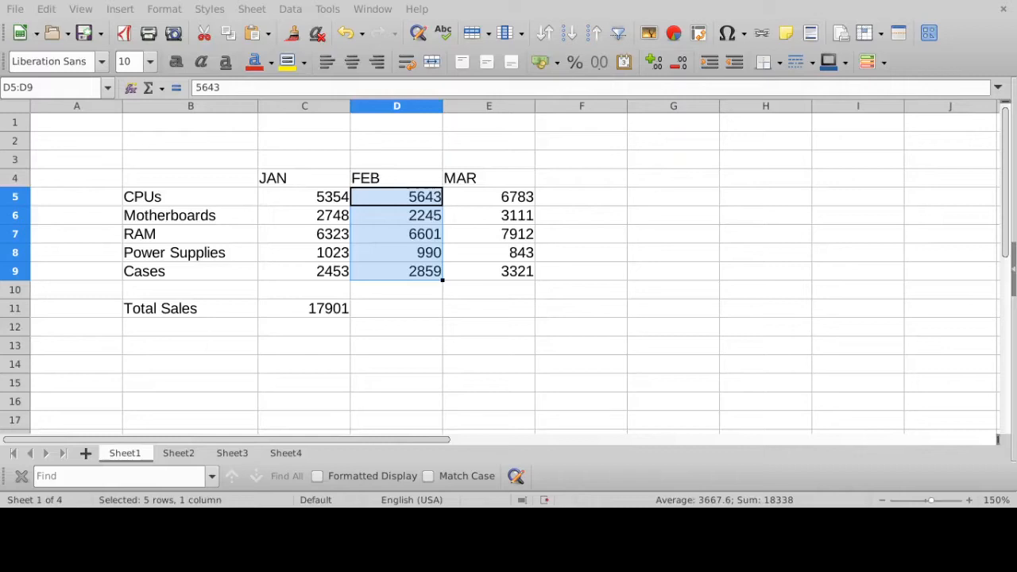
pyautogui.click(391, 310)
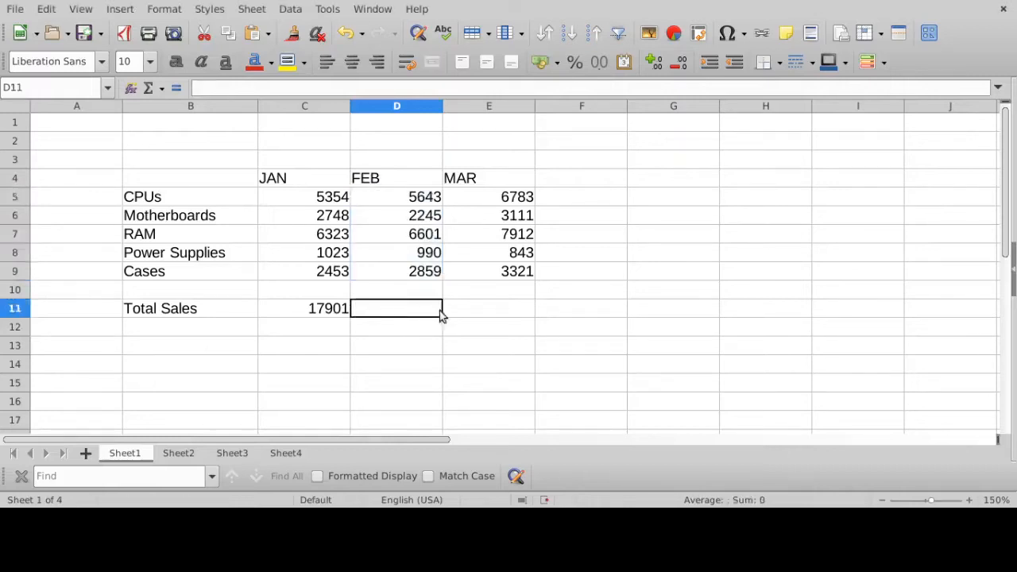
pyautogui.click(512, 312)
pyautogui.click(329, 315)
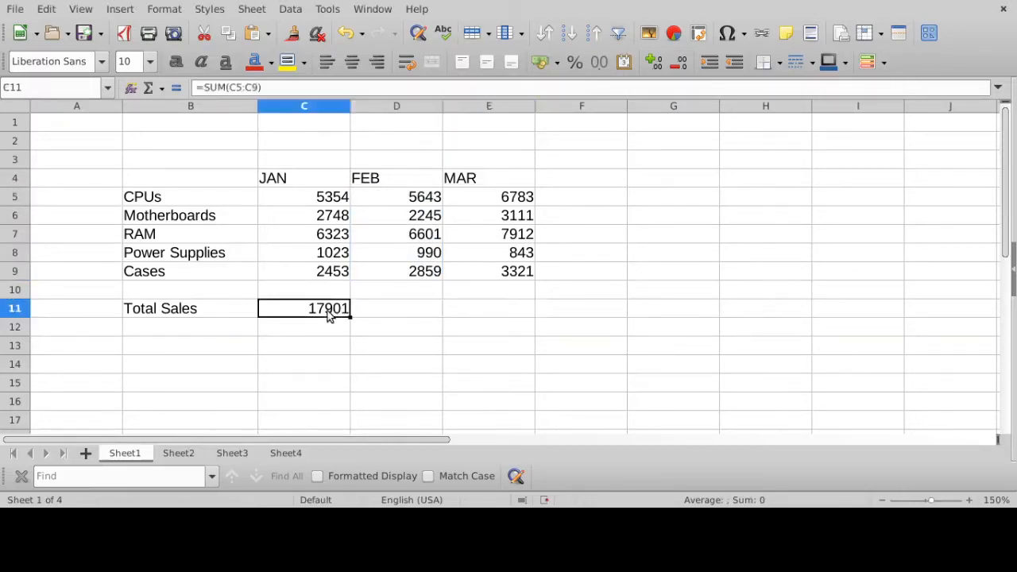
pyautogui.click(379, 315)
pyautogui.click(459, 313)
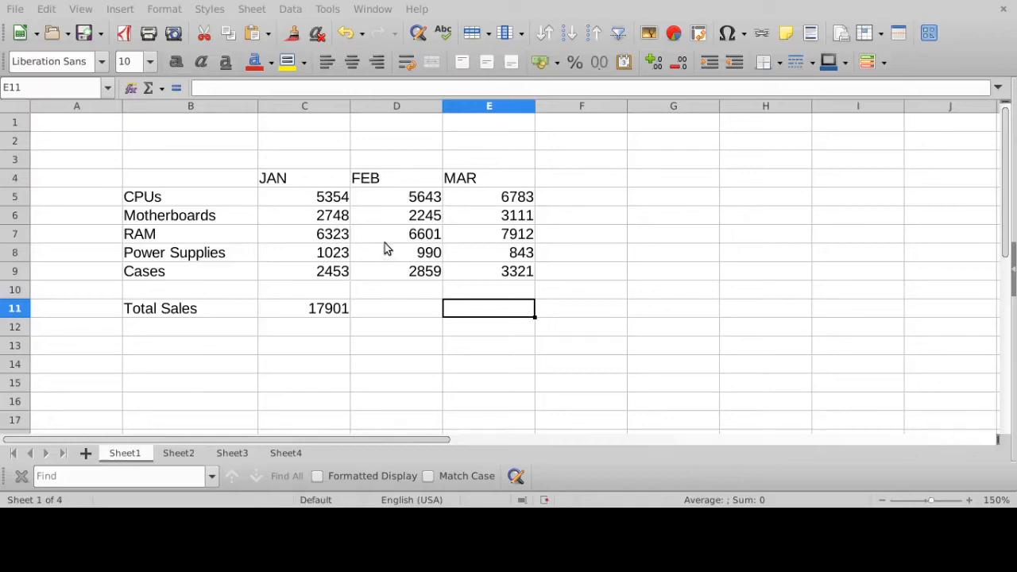
pyautogui.click(312, 318)
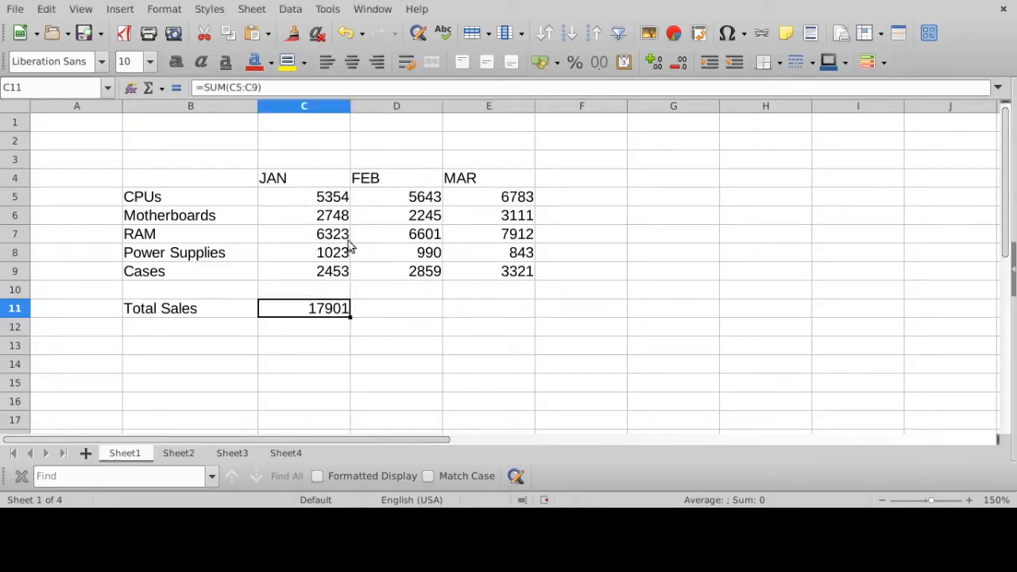
pyautogui.click(382, 88)
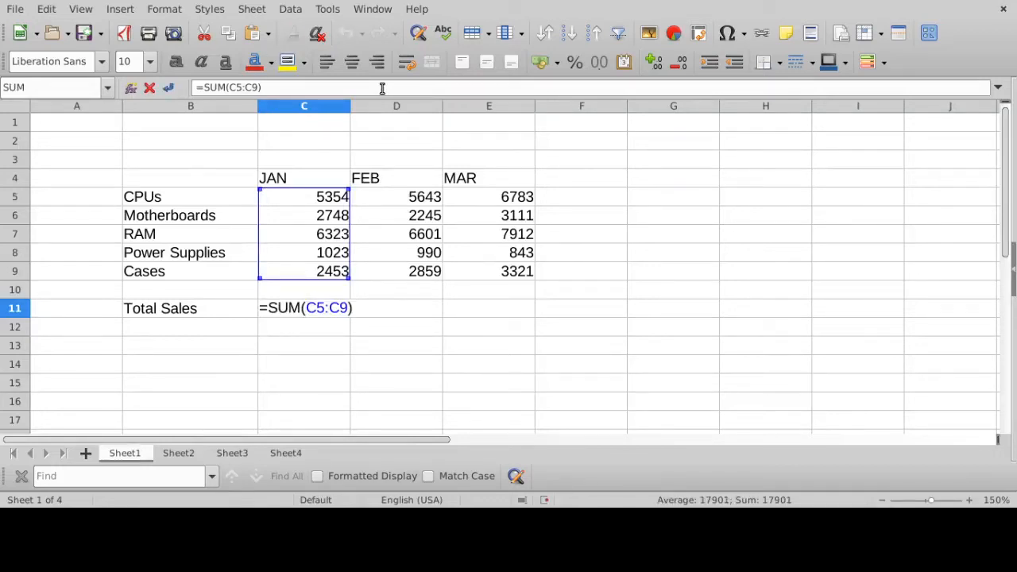
pyautogui.press('Return')
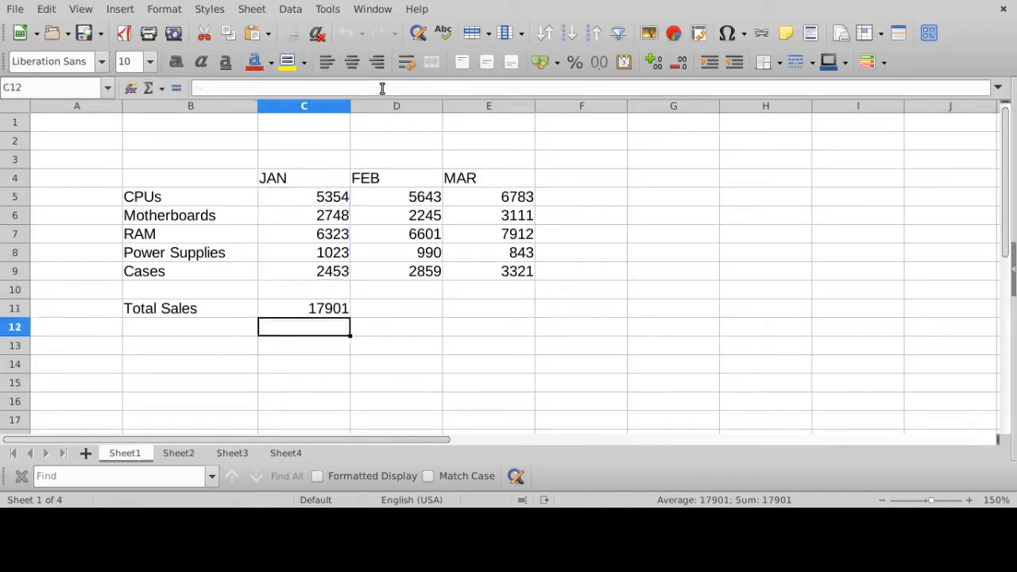
# - Fill the SUM formula from C11 across to D11 and E11 to total the FEB and MAR sales, repeating the fill once
pyautogui.click(328, 314)
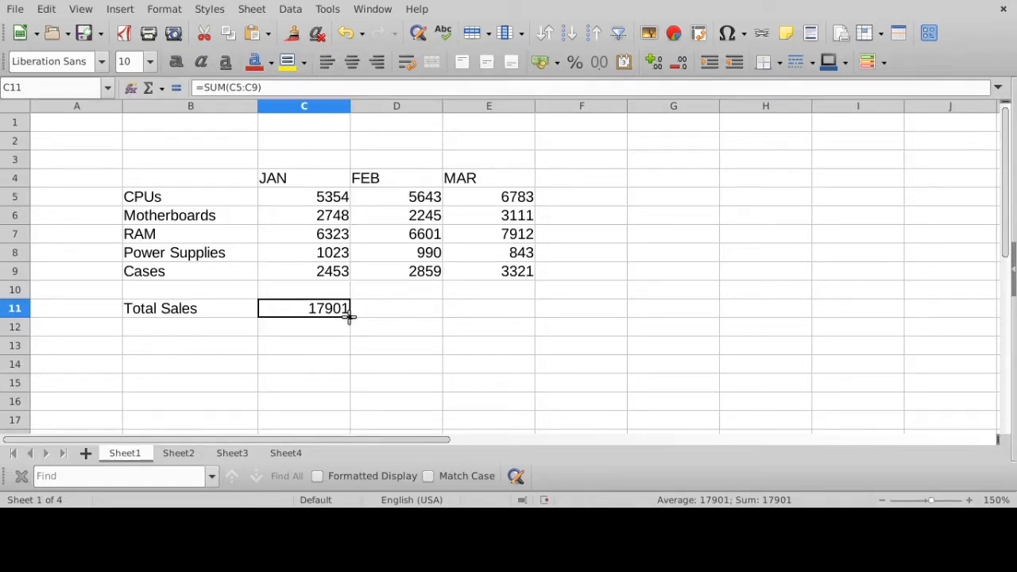
pyautogui.moveTo(350, 316); pyautogui.dragTo(516, 311)
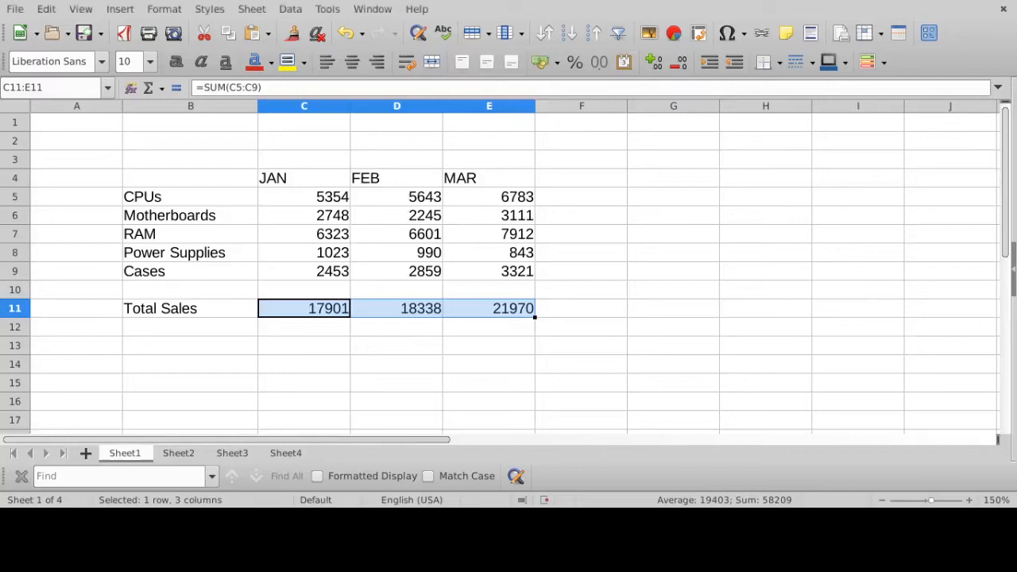
pyautogui.click(311, 308)
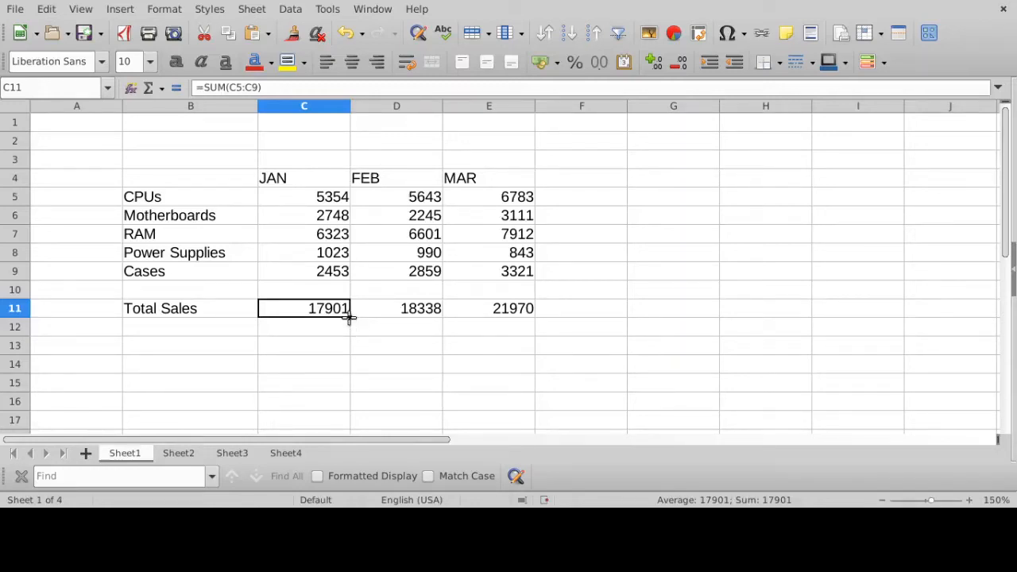
pyautogui.moveTo(348, 317); pyautogui.dragTo(504, 316)
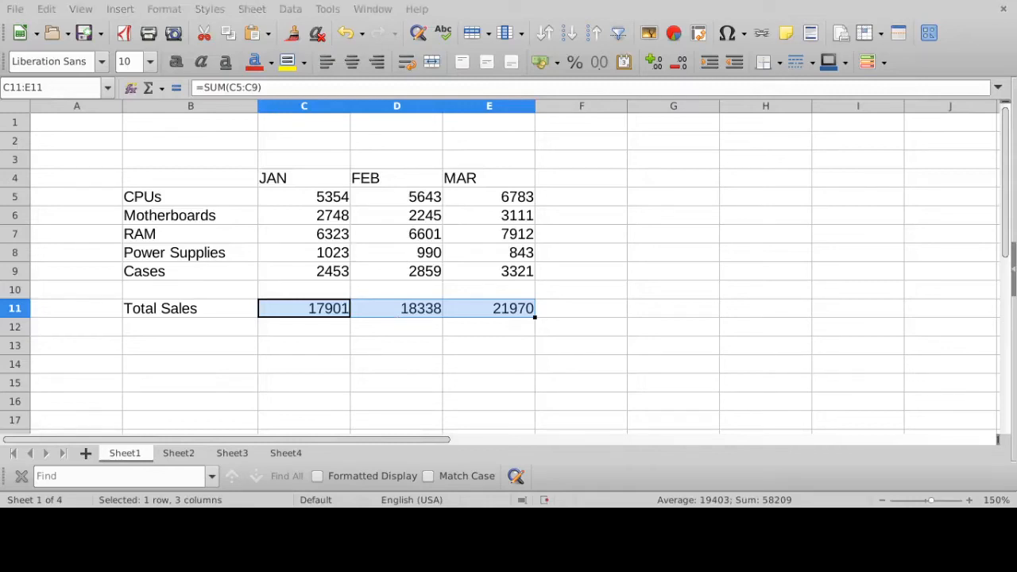
# - Inspect the Total Sales formulas in C11, D11 and E11, highlighting the ranges referenced by the JAN and FEB totals
pyautogui.click(318, 314)
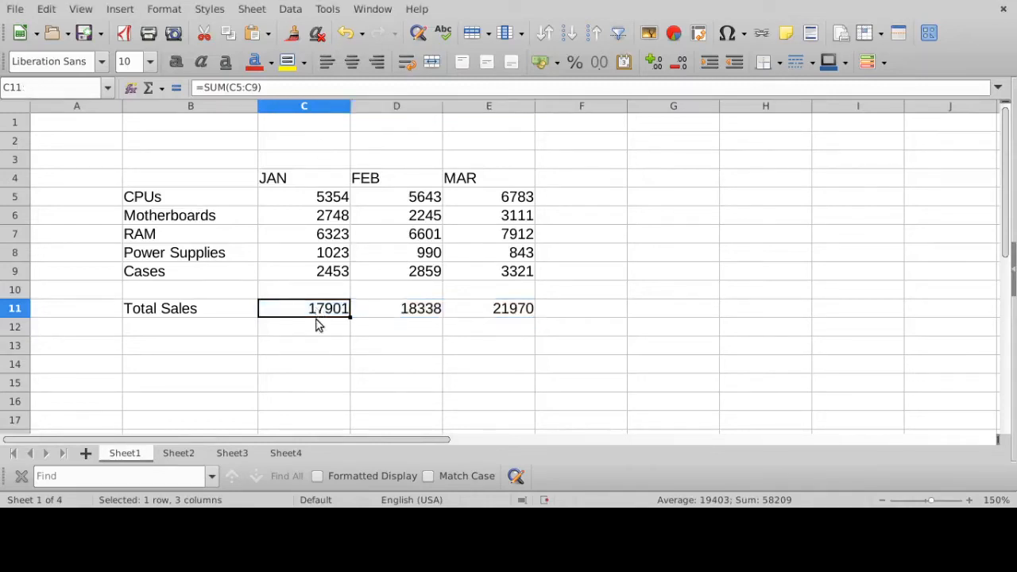
pyautogui.click(421, 310)
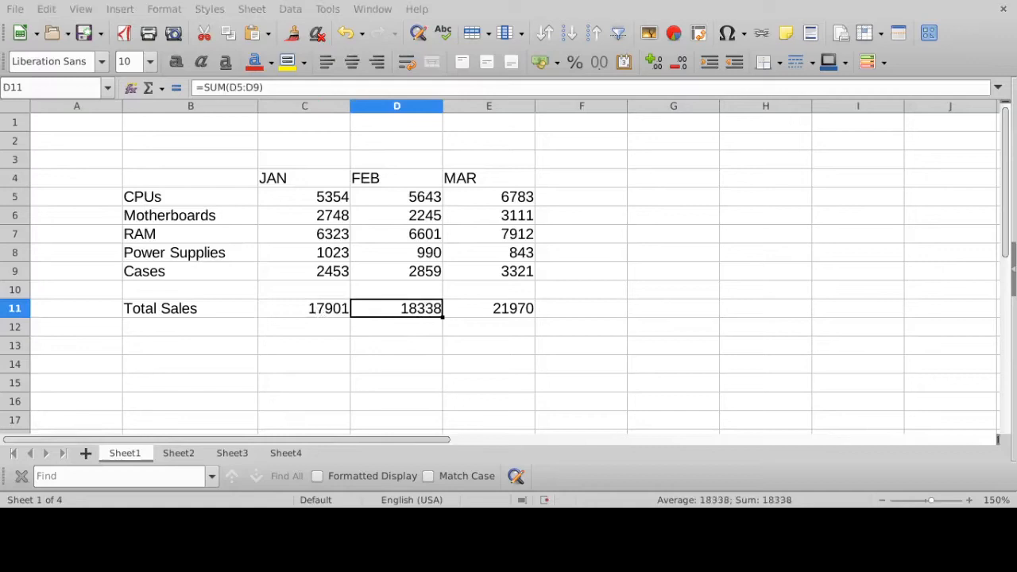
pyautogui.click(508, 310)
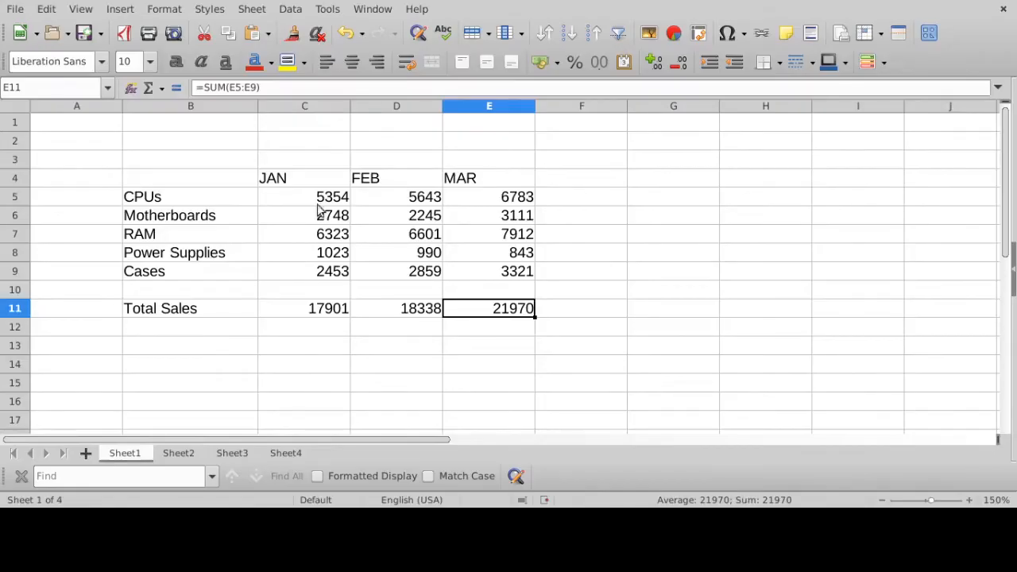
pyautogui.click(322, 310)
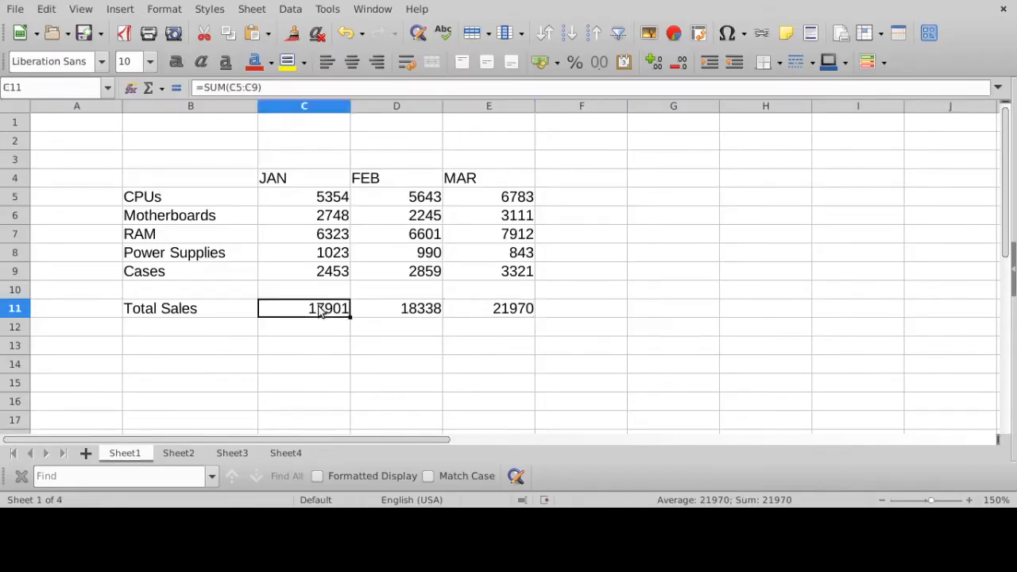
pyautogui.press('F2')
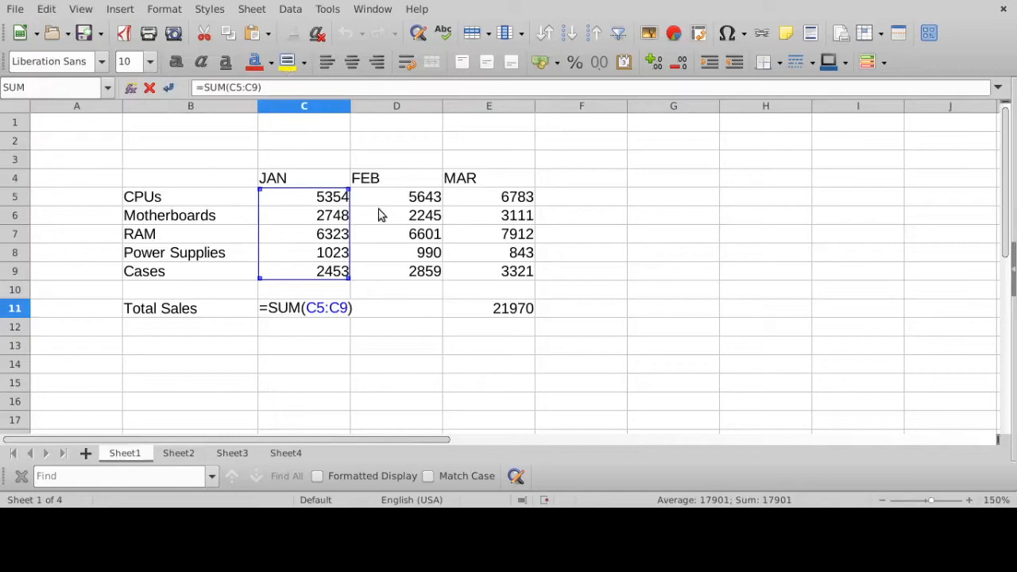
pyautogui.press('Return')
pyautogui.moveTo(421, 201); pyautogui.dragTo(421, 272)
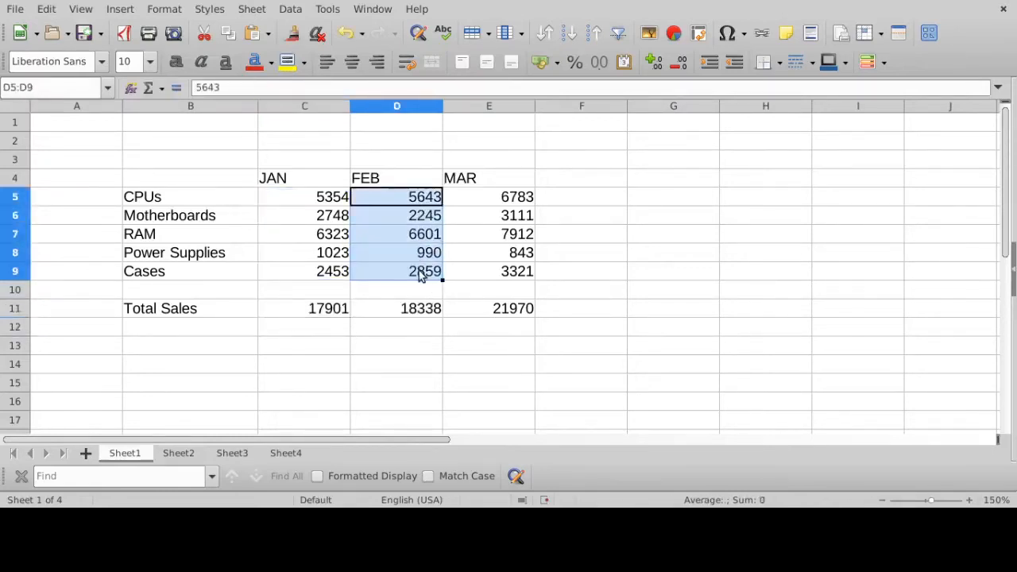
pyautogui.click(402, 312)
pyautogui.press('F2')
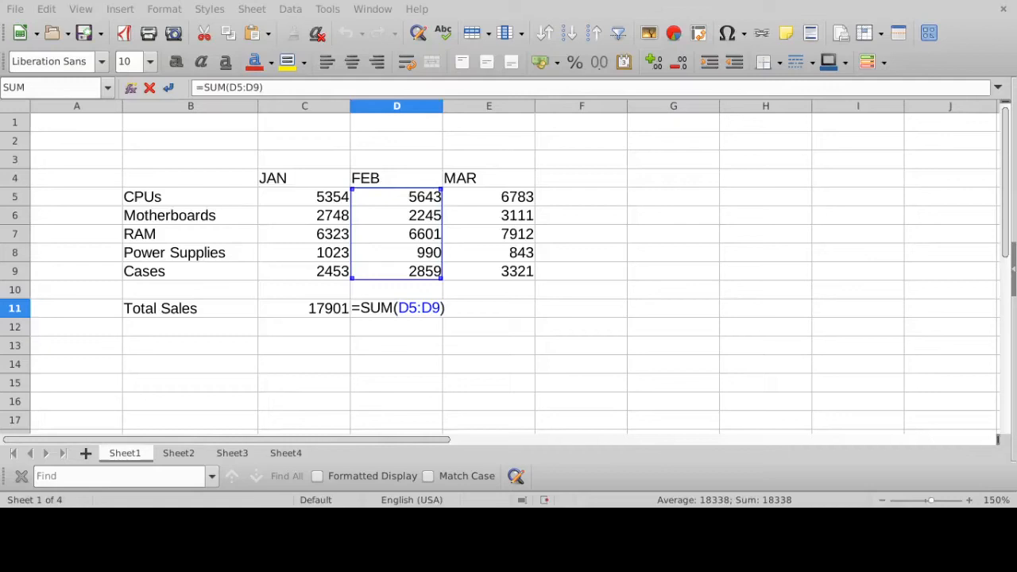
pyautogui.press('Return')
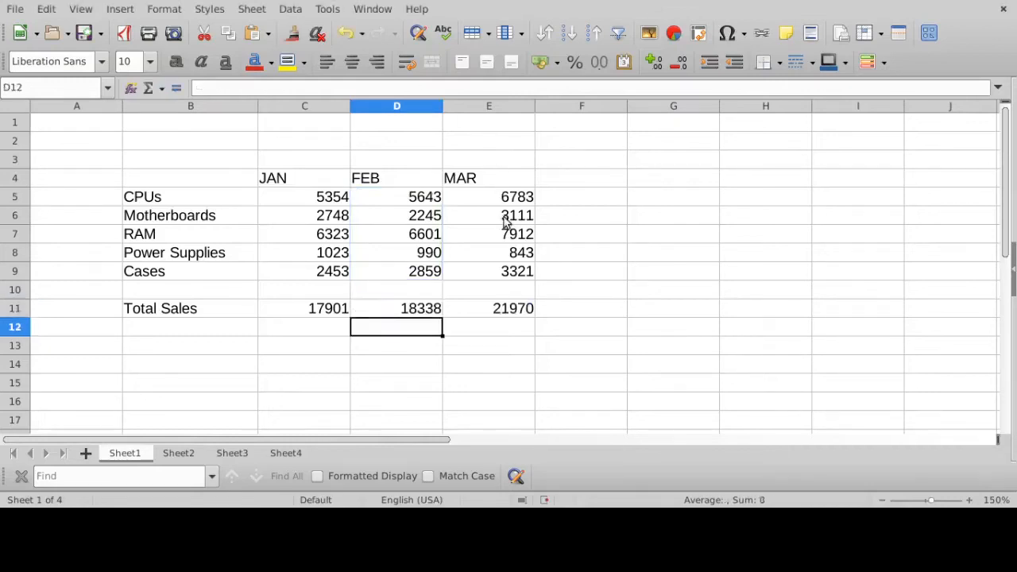
# - Highlight the ranges referenced by the MAR total in E11 and the JAN total in C11, leaving both formulas as they are
pyautogui.click(508, 312)
pyautogui.click(270, 86)
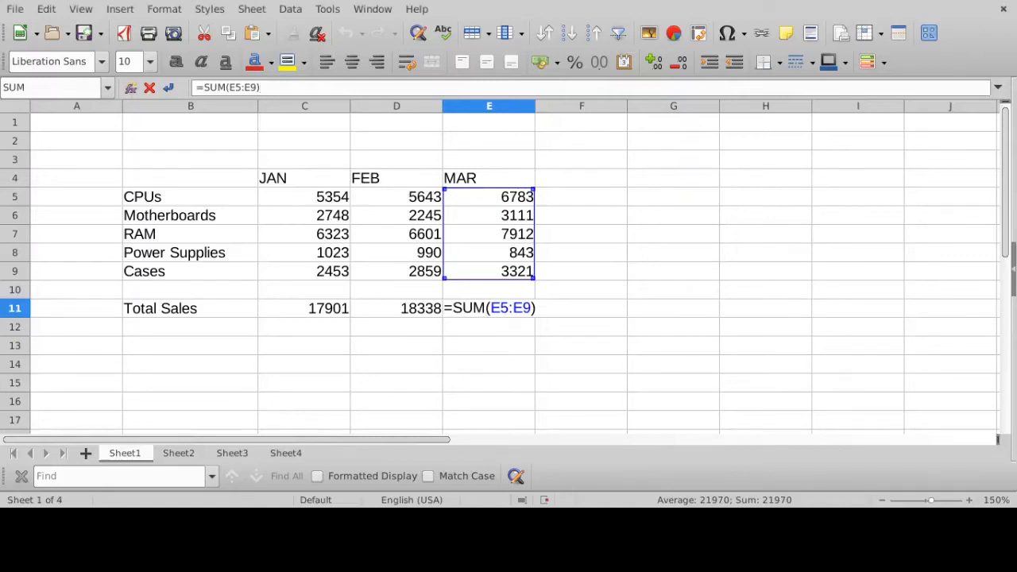
pyautogui.press('Return')
pyautogui.click(308, 309)
pyautogui.click(267, 86)
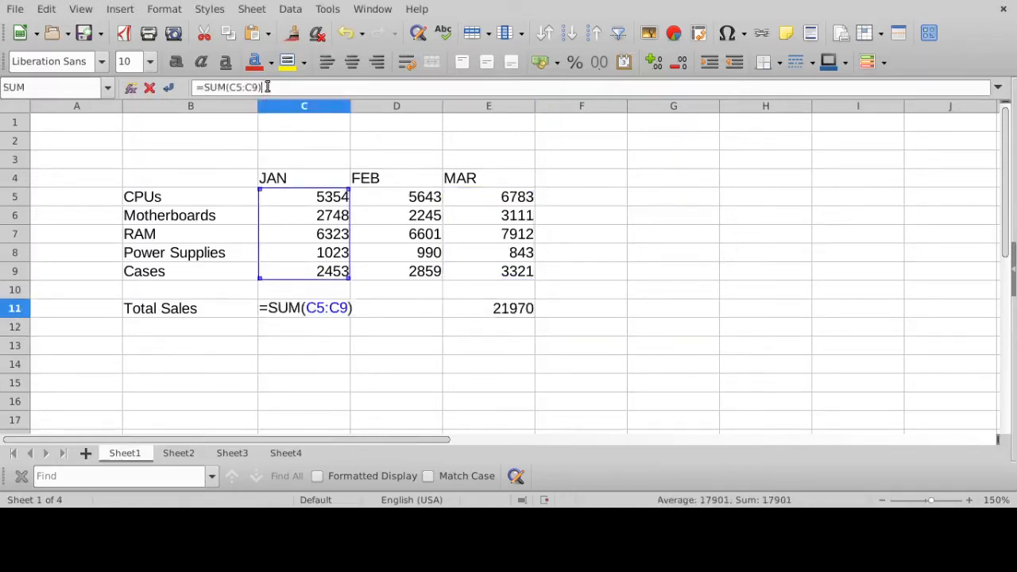
pyautogui.press('Return')
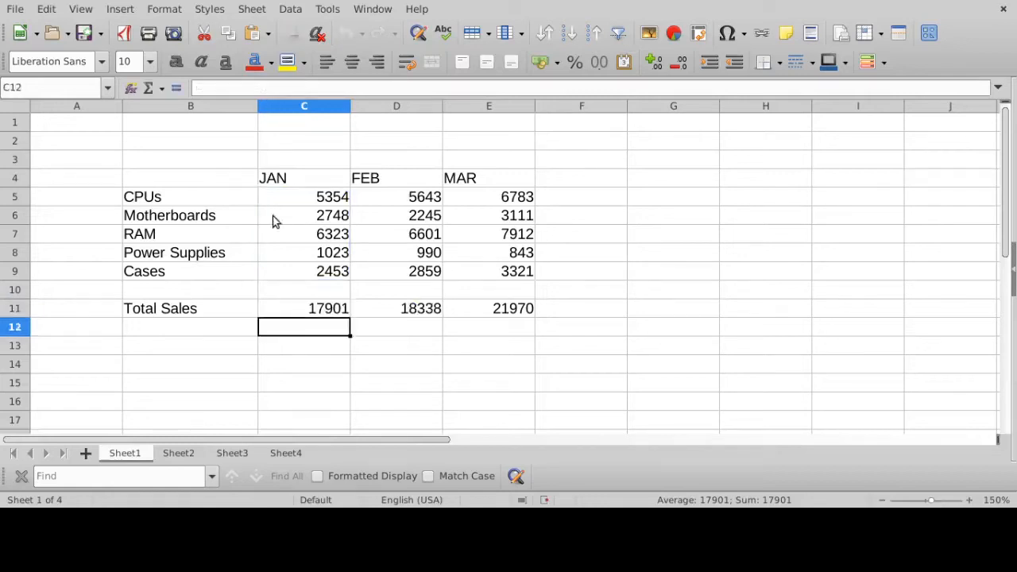
# - Trace the source range of each monthly total in turn, from JAN in C11 through FEB in D11 to MAR in E11
pyautogui.click(311, 308)
pyautogui.click(434, 311)
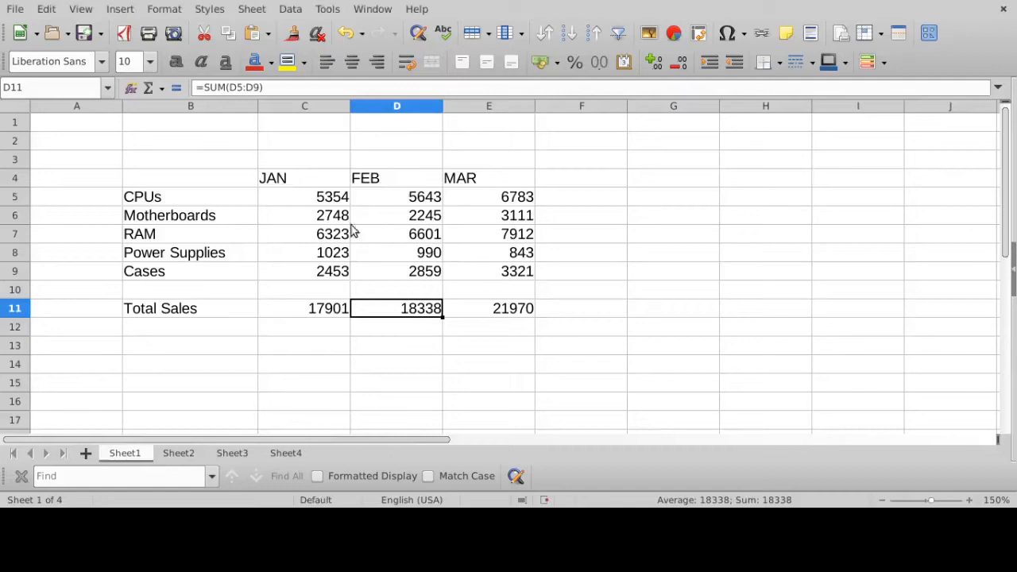
pyautogui.click(335, 312)
pyautogui.click(304, 90)
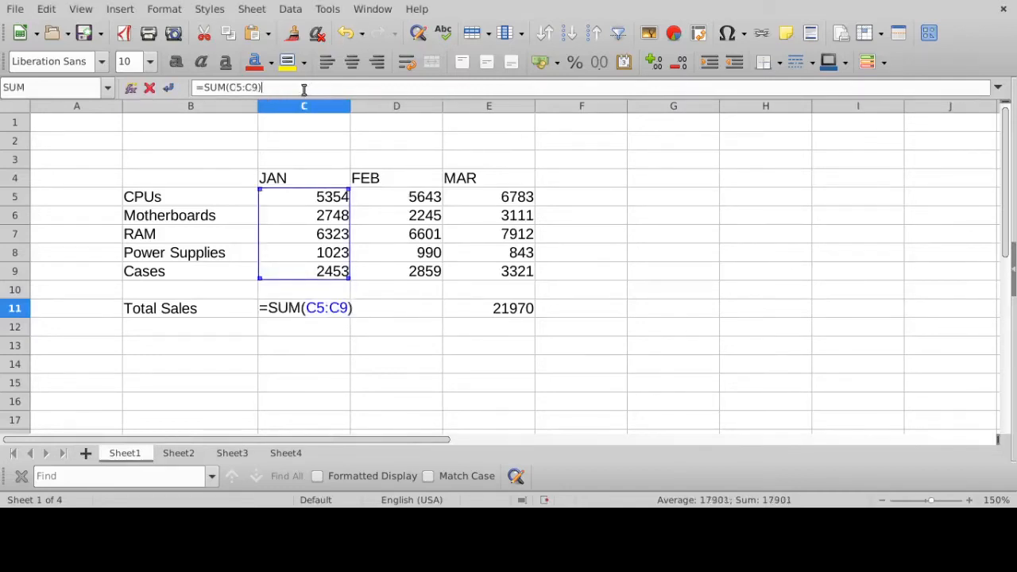
pyautogui.press('Return')
pyautogui.click(429, 314)
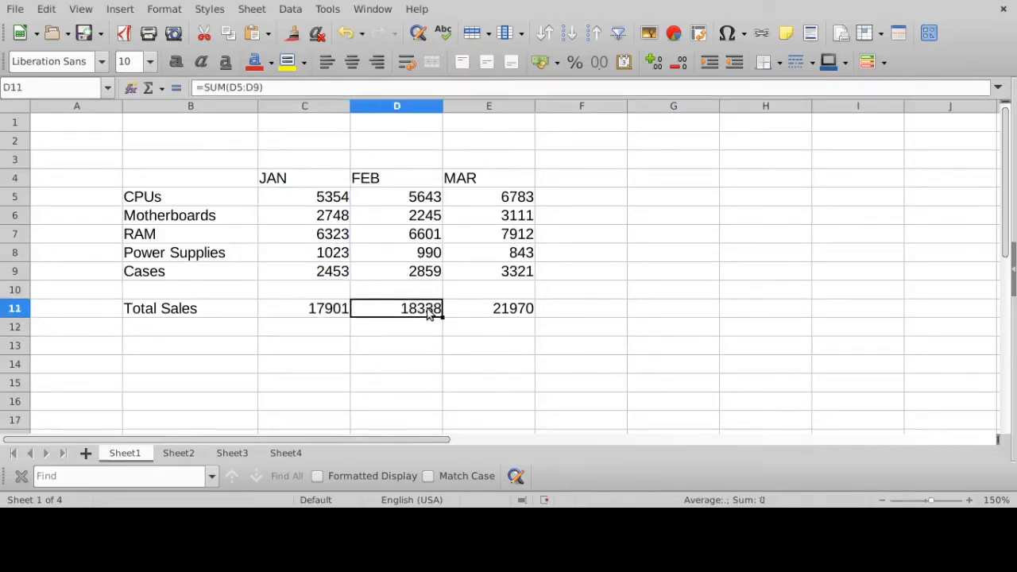
pyautogui.click(349, 86)
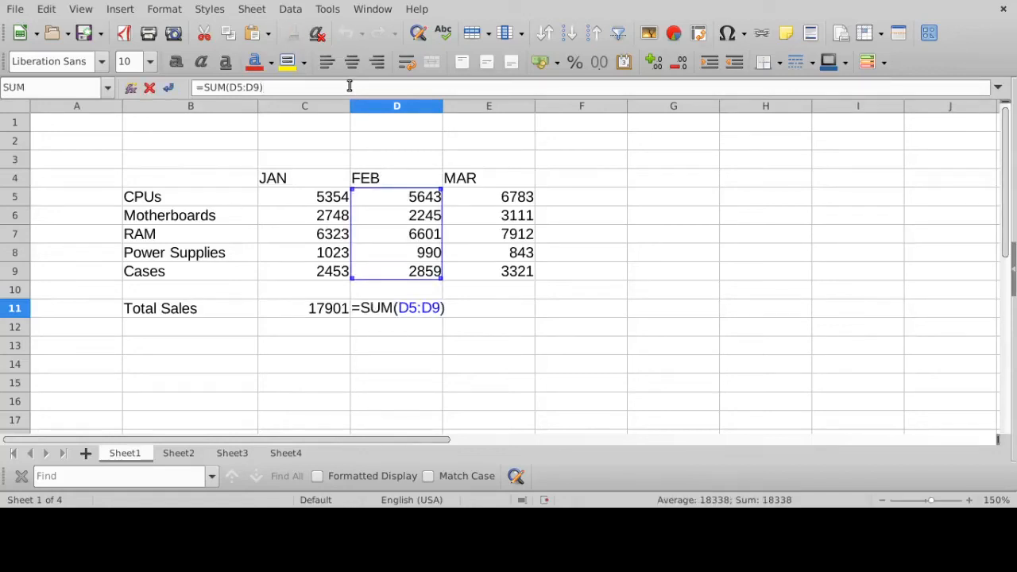
pyautogui.press('Return')
pyautogui.click(405, 306)
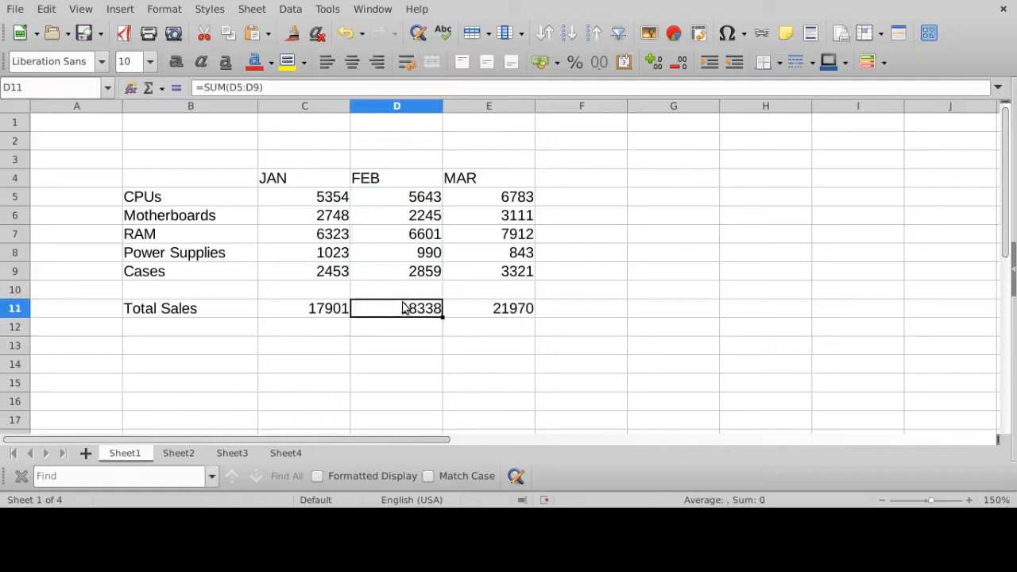
pyautogui.click(508, 310)
pyautogui.press('F2')
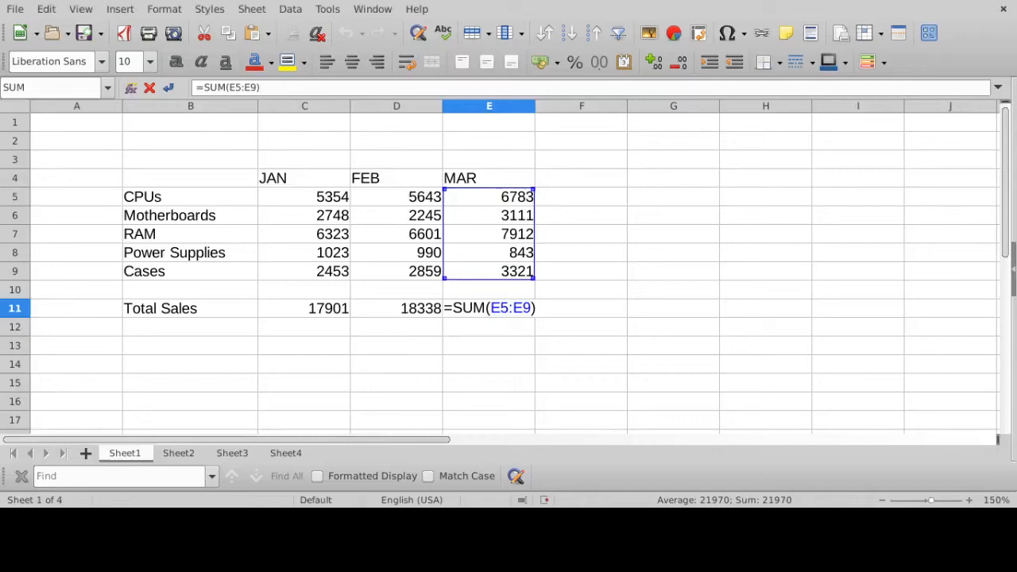
pyautogui.press('Return')
# - Compare the SUM formulas in C11, D11 and E11 to see how the column references shift from month to month
pyautogui.click(297, 316)
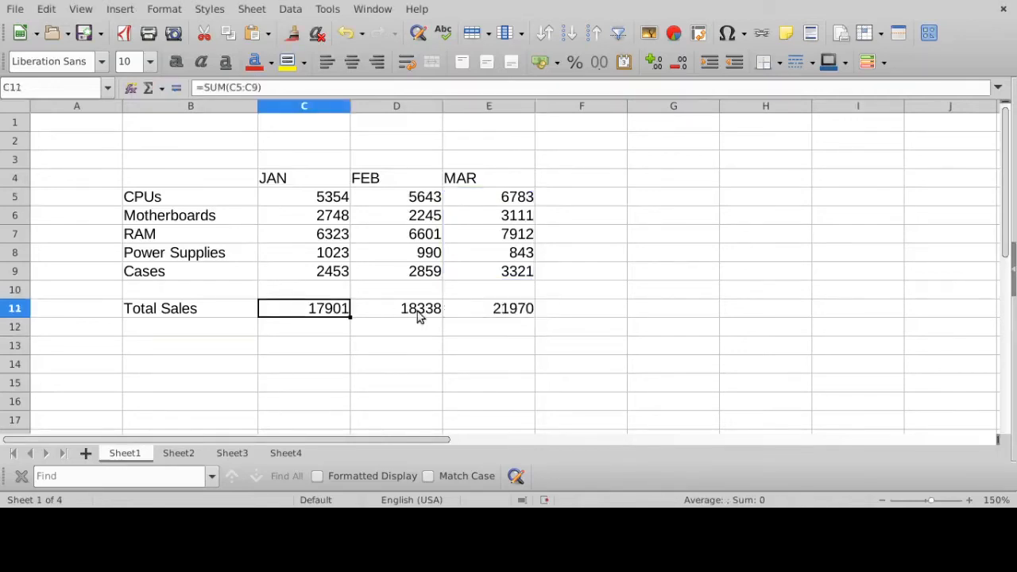
pyautogui.click(417, 311)
pyautogui.click(507, 314)
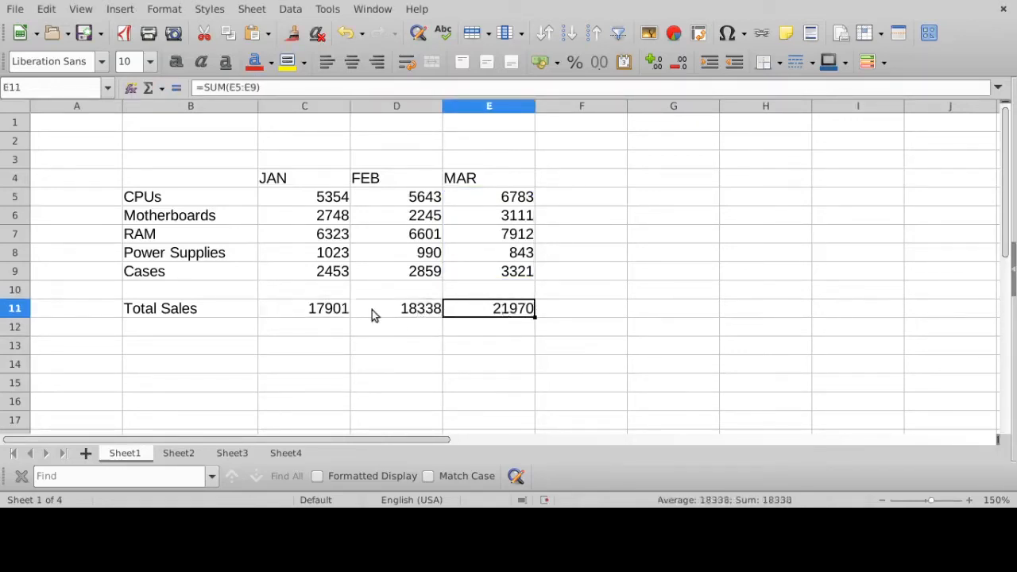
pyautogui.click(321, 309)
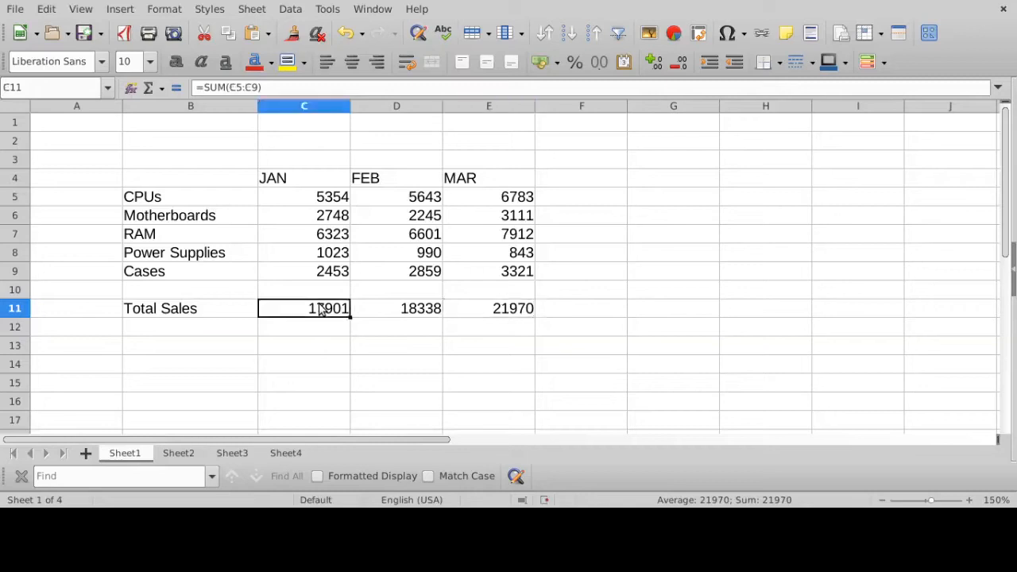
pyautogui.click(389, 311)
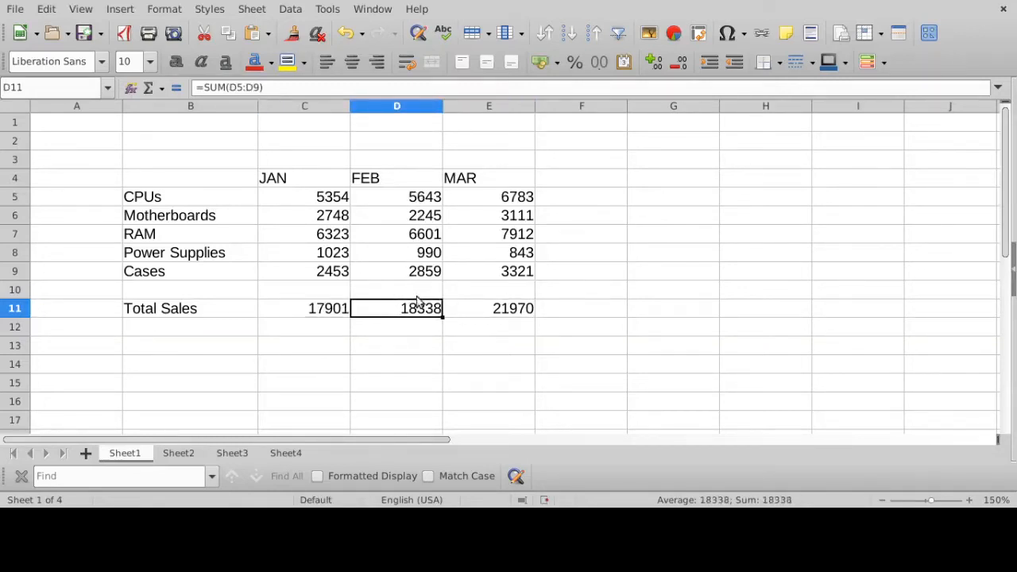
pyautogui.click(501, 309)
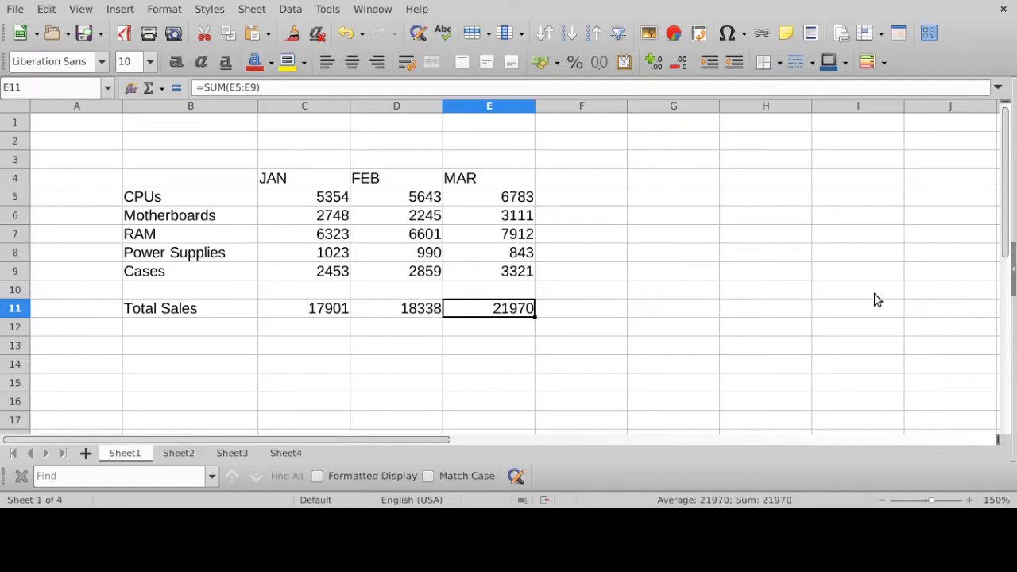
# - Fill the JAN total formula from C11 across the Total Sales row through E11 again
pyautogui.click(332, 313)
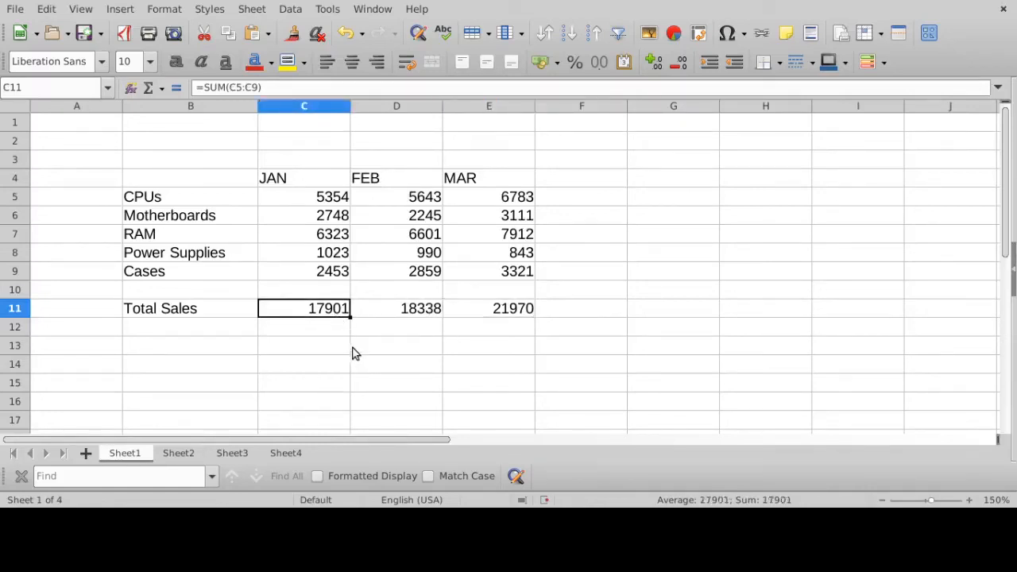
pyautogui.moveTo(349, 317); pyautogui.dragTo(555, 318)
pyautogui.click(510, 334)
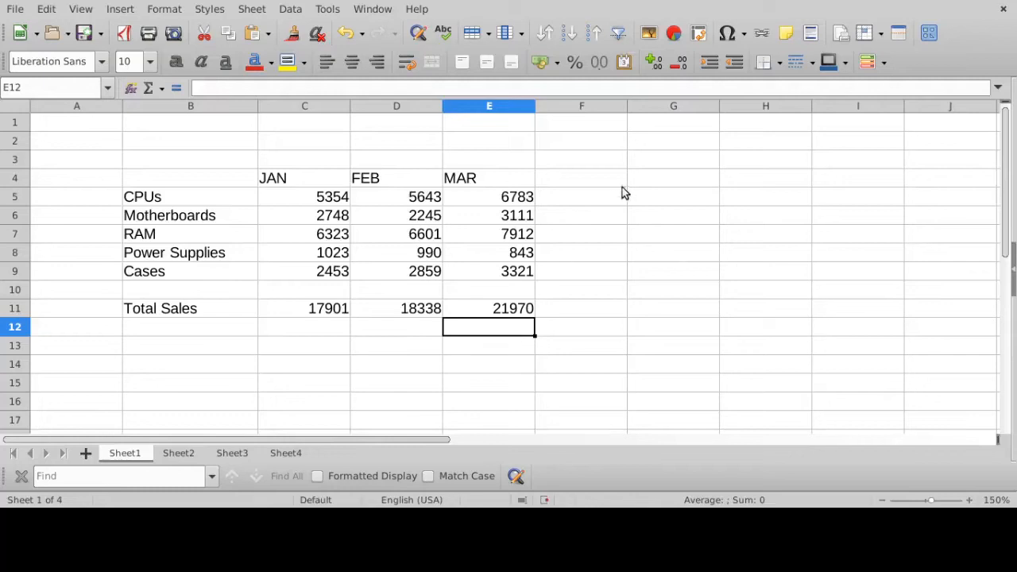
# - Label a row-totals column by entering "Total Sales" in cell G4
pyautogui.click(667, 182)
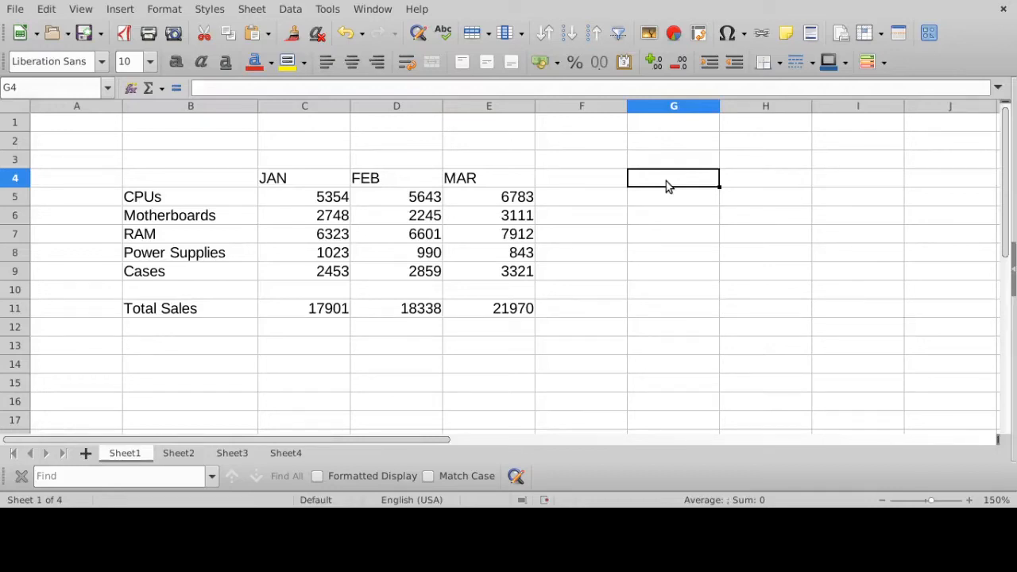
pyautogui.write('Total ')
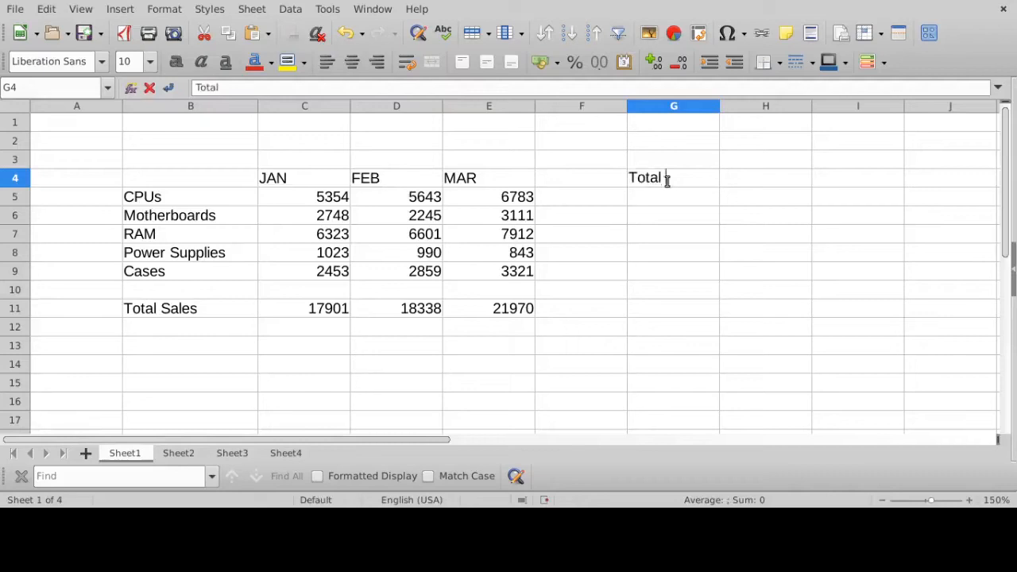
pyautogui.write('Sales')
pyautogui.press('Return')
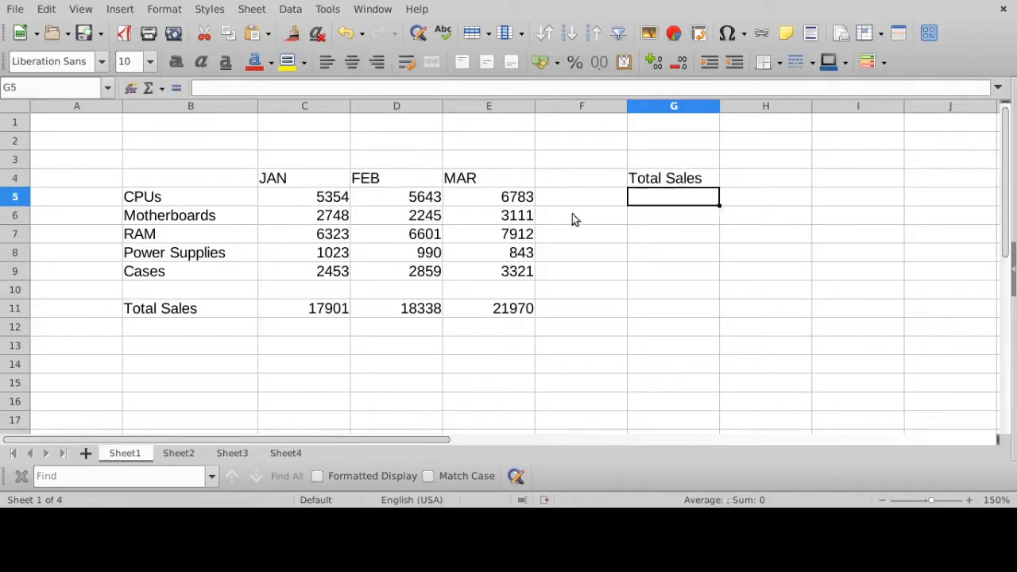
# - Compare the CPUs row range C5:E5 with the JAN column range C5:C9 by selecting each
pyautogui.moveTo(318, 197); pyautogui.dragTo(481, 203)
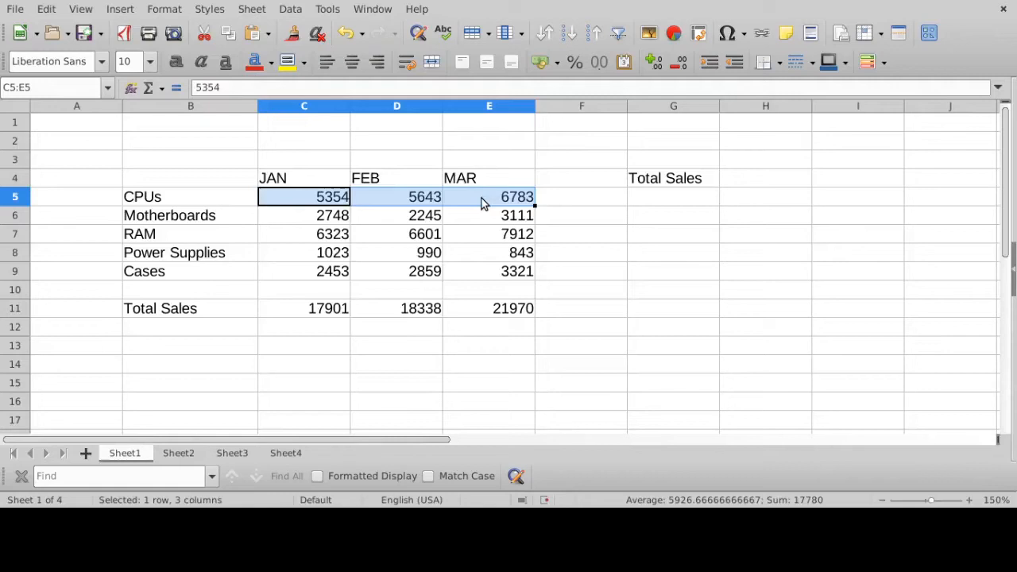
pyautogui.moveTo(334, 199); pyautogui.dragTo(318, 274)
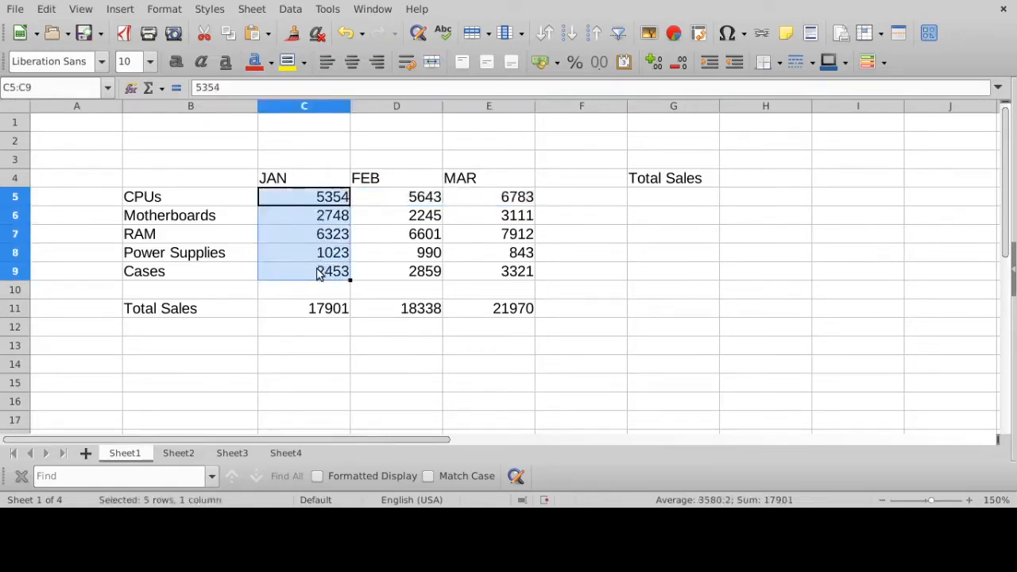
pyautogui.click(320, 200)
pyautogui.moveTo(297, 199); pyautogui.dragTo(516, 203)
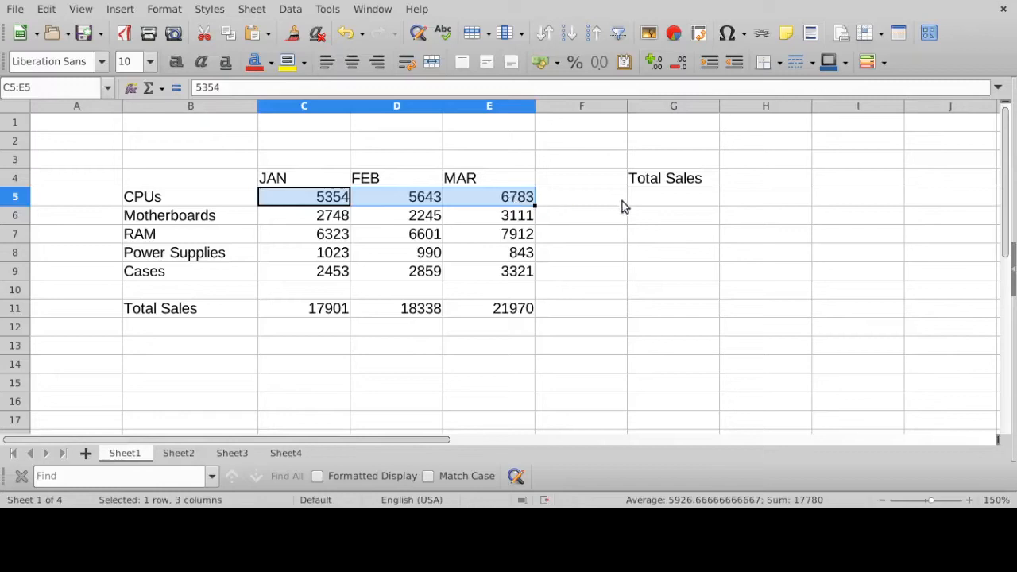
# - Total the CPUs sales across the three months by entering =SUM(C5:E5) in cell G5
pyautogui.click(647, 200)
pyautogui.write('=')
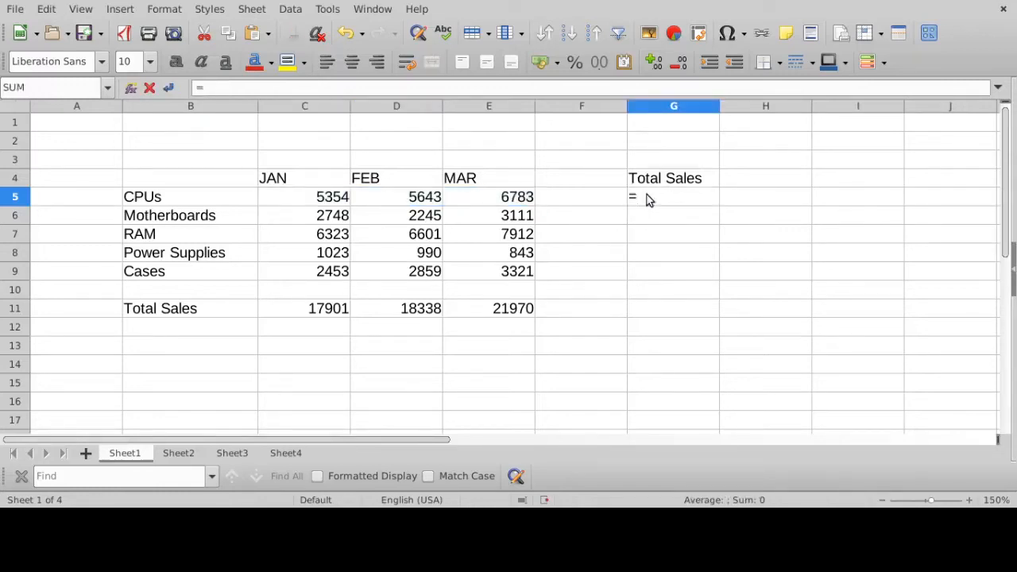
pyautogui.write('sum(')
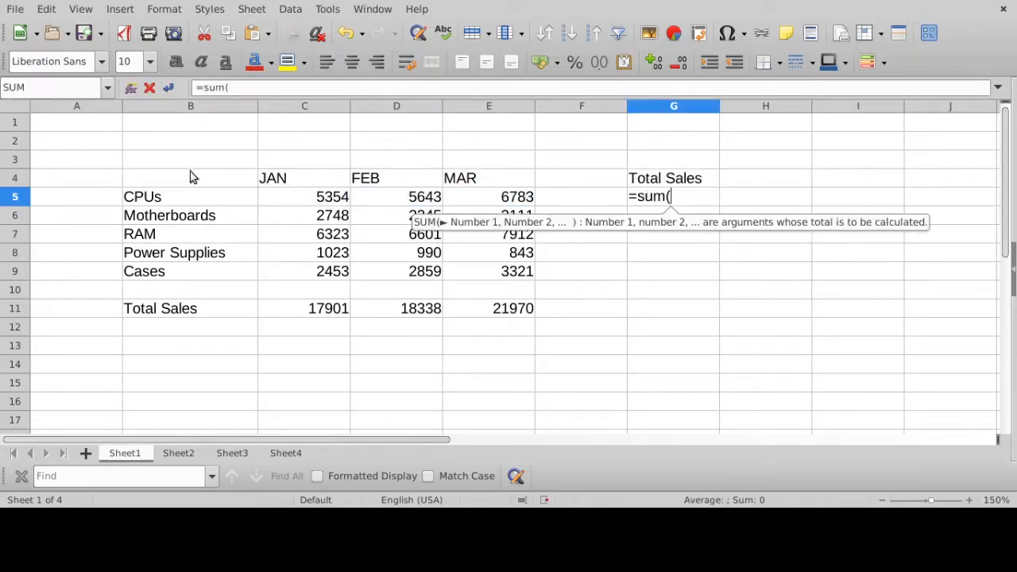
pyautogui.click(299, 203)
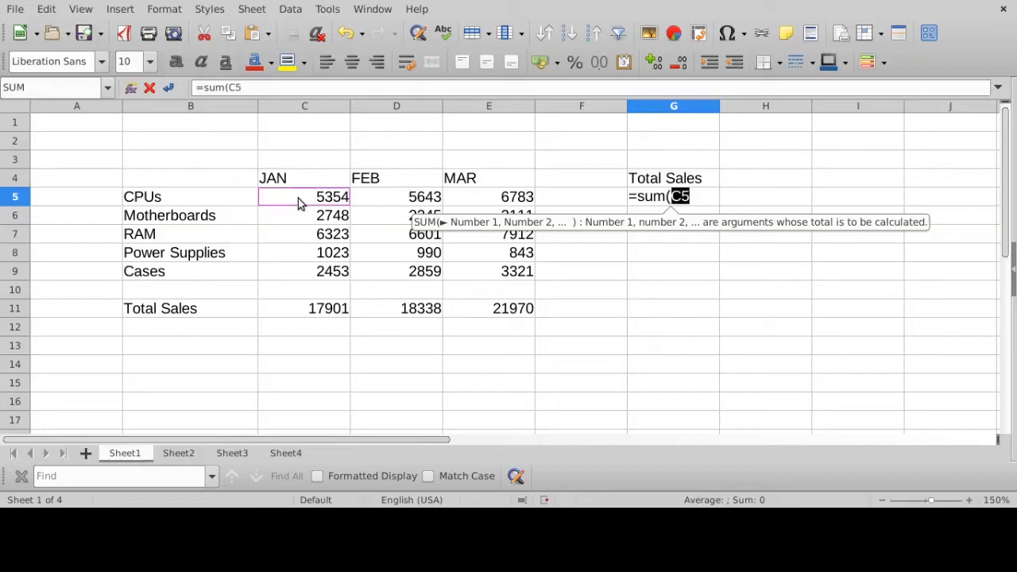
pyautogui.moveTo(347, 203); pyautogui.dragTo(503, 205)
pyautogui.write(')')
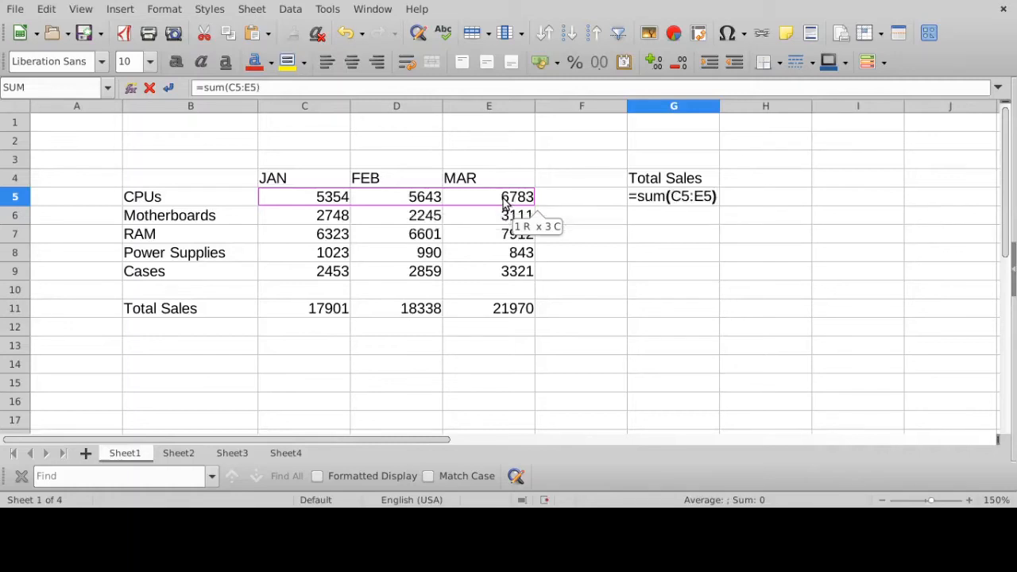
pyautogui.press('Return')
# - Inspect the range referenced by the CPUs total in G5, and highlight the product total cells G5:G9
pyautogui.click(668, 199)
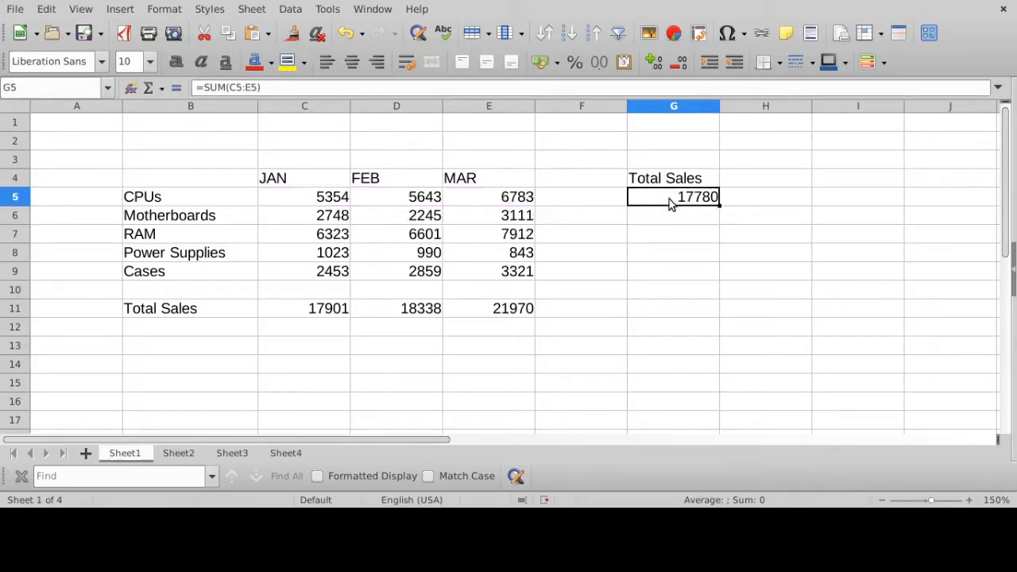
pyautogui.click(351, 86)
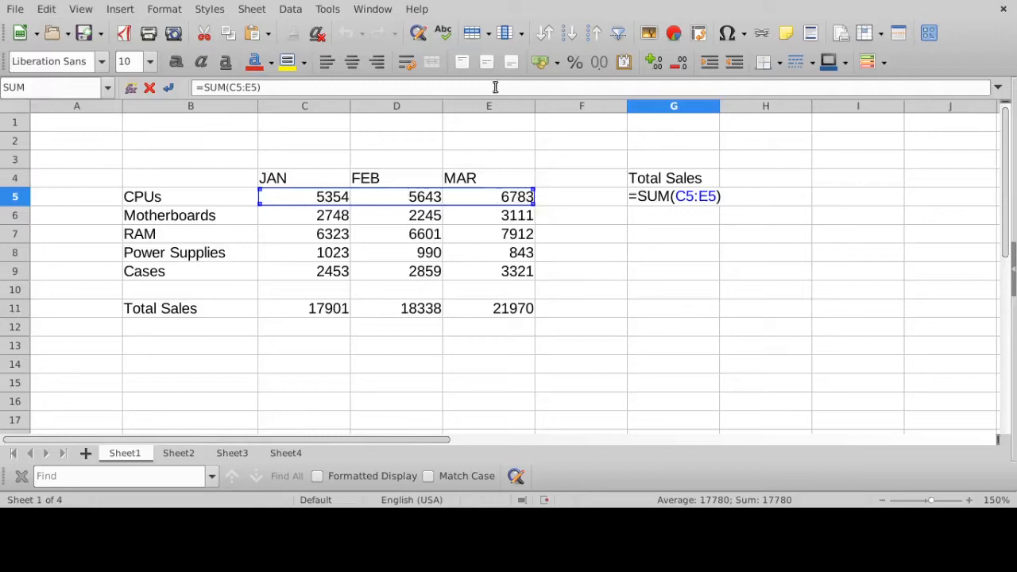
pyautogui.press('Return')
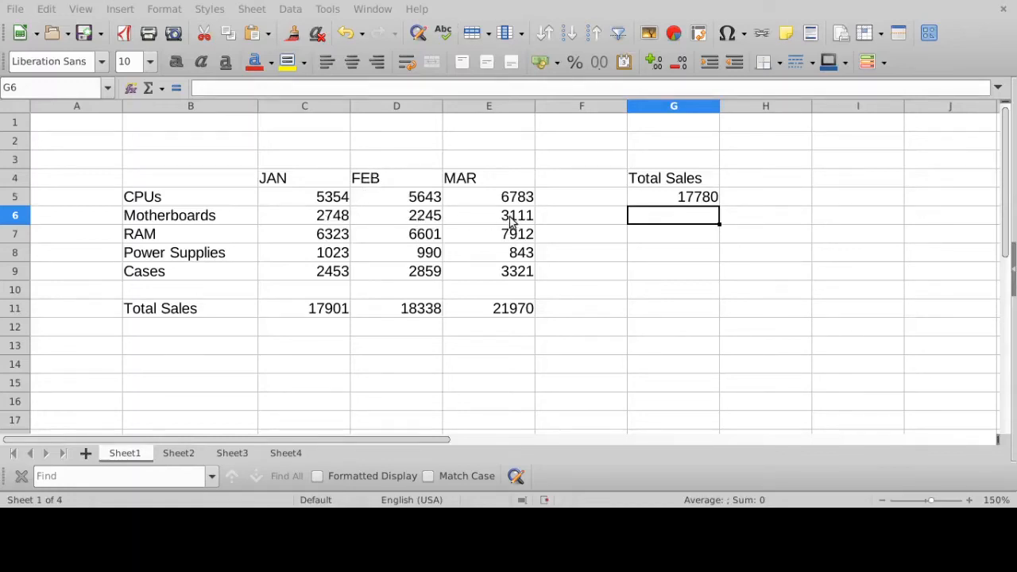
pyautogui.click(702, 201)
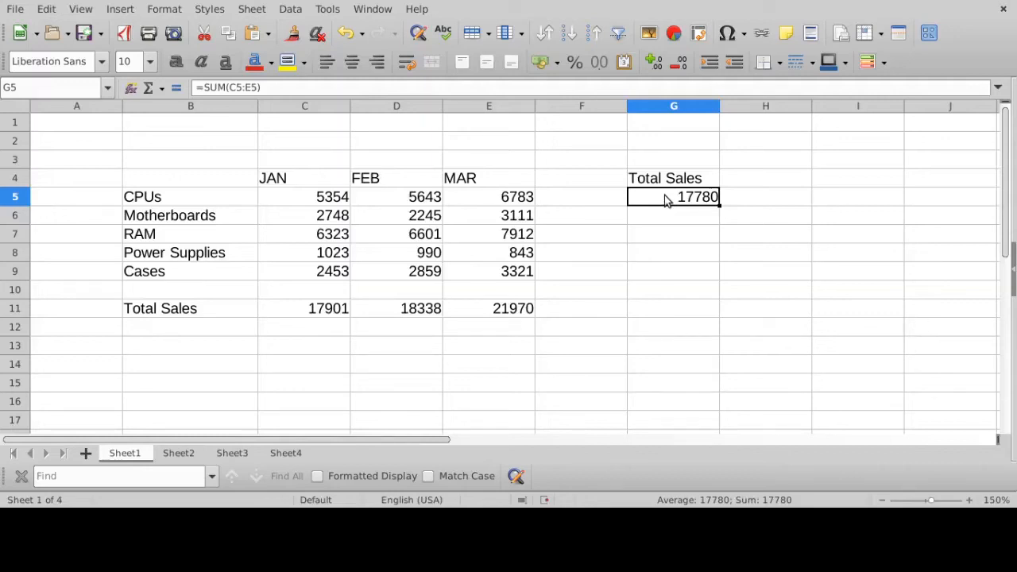
pyautogui.moveTo(666, 198); pyautogui.dragTo(657, 278)
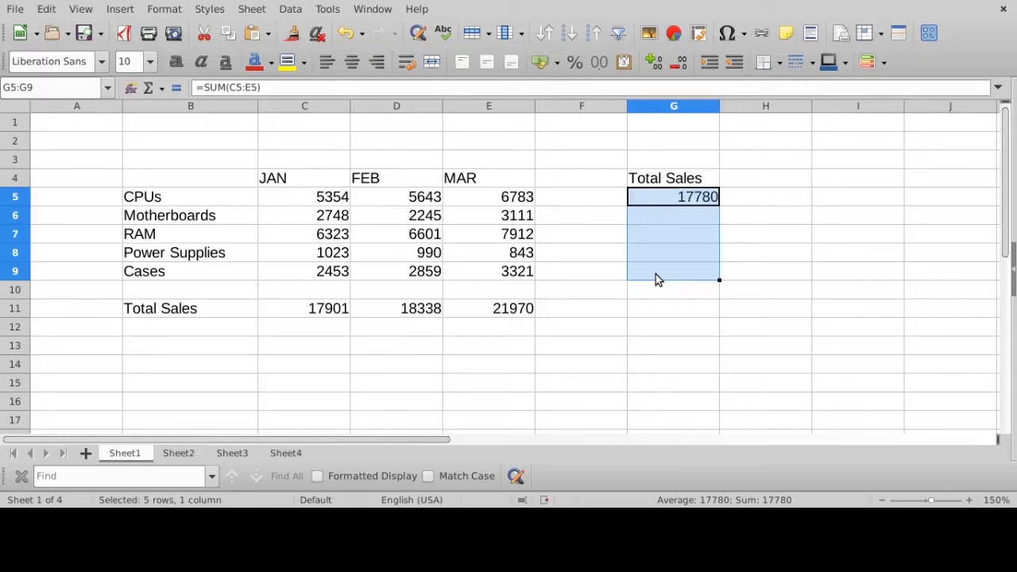
pyautogui.click(808, 290)
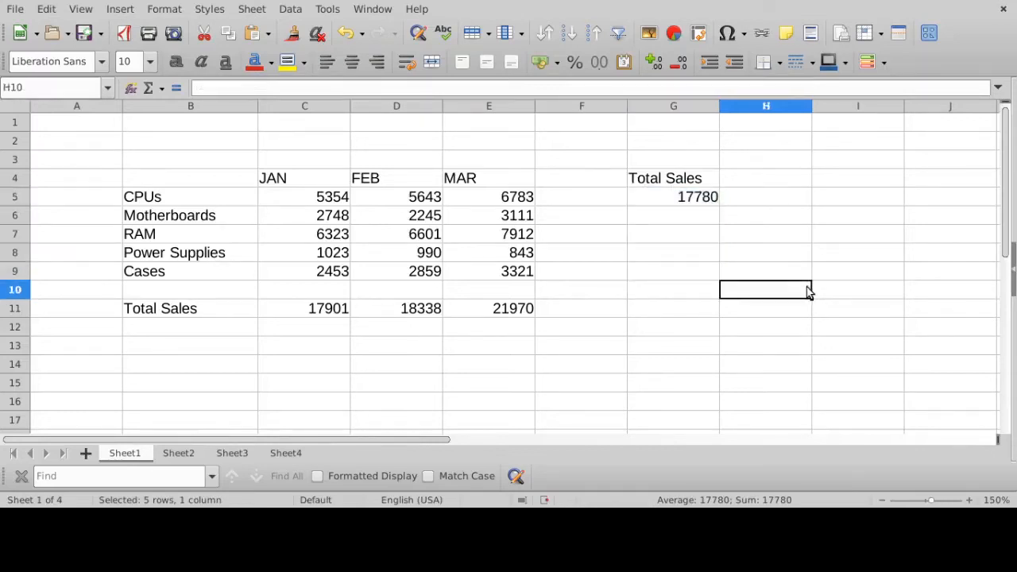
# - Fill the SUM formula from G5 down to G9 to total the remaining products' sales
pyautogui.click(681, 198)
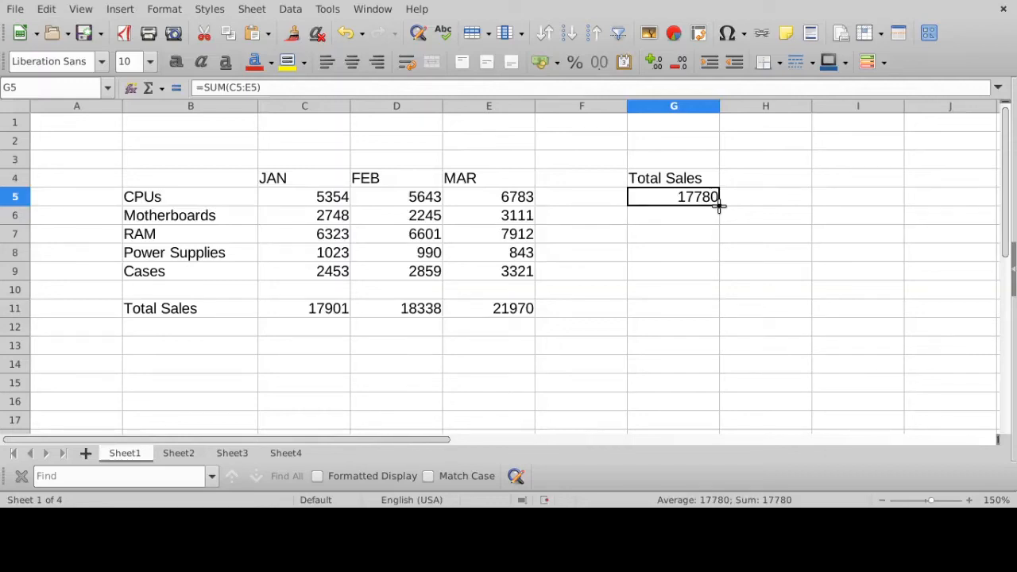
pyautogui.moveTo(718, 205); pyautogui.dragTo(712, 273)
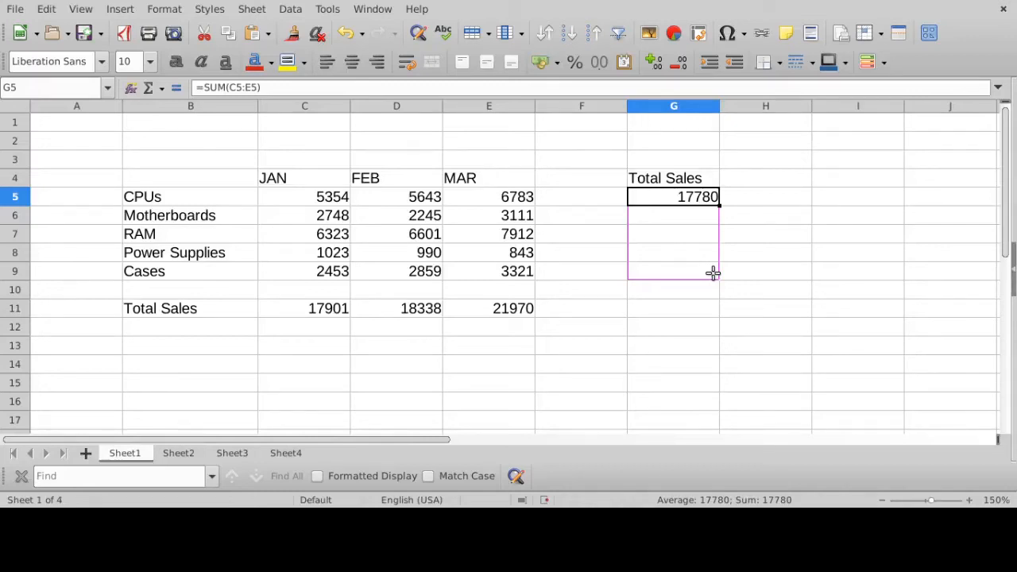
pyautogui.moveTo(713, 273); pyautogui.dragTo(715, 273)
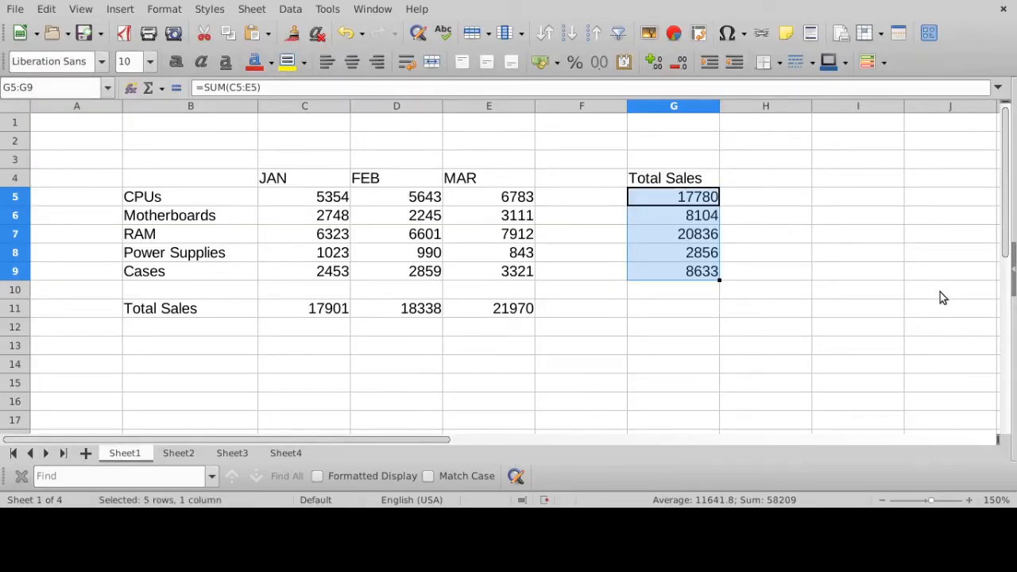
# - Check the SUM formula of each product total by selecting cells G5 through G9 one after another
pyautogui.click(714, 202)
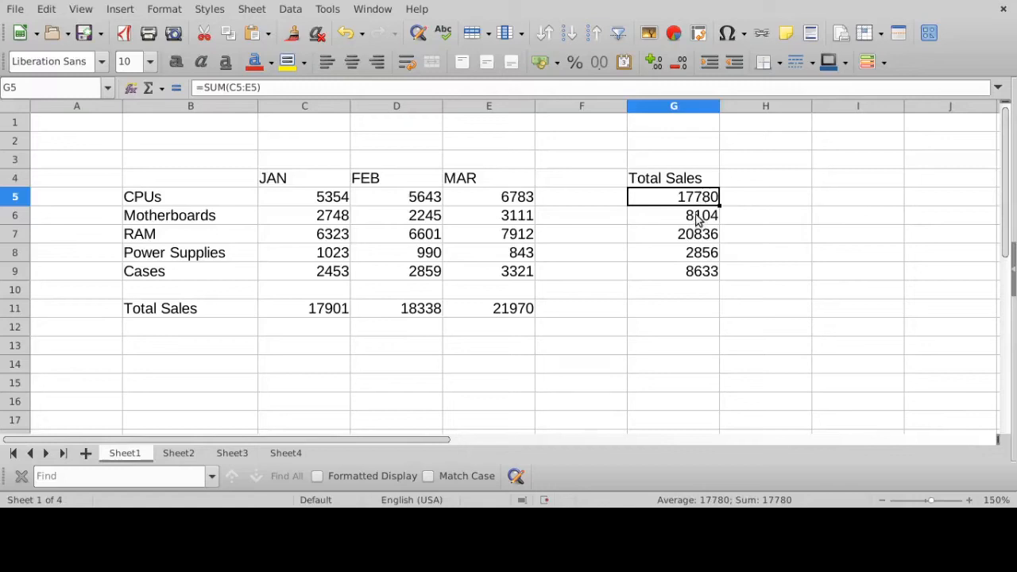
pyautogui.click(704, 220)
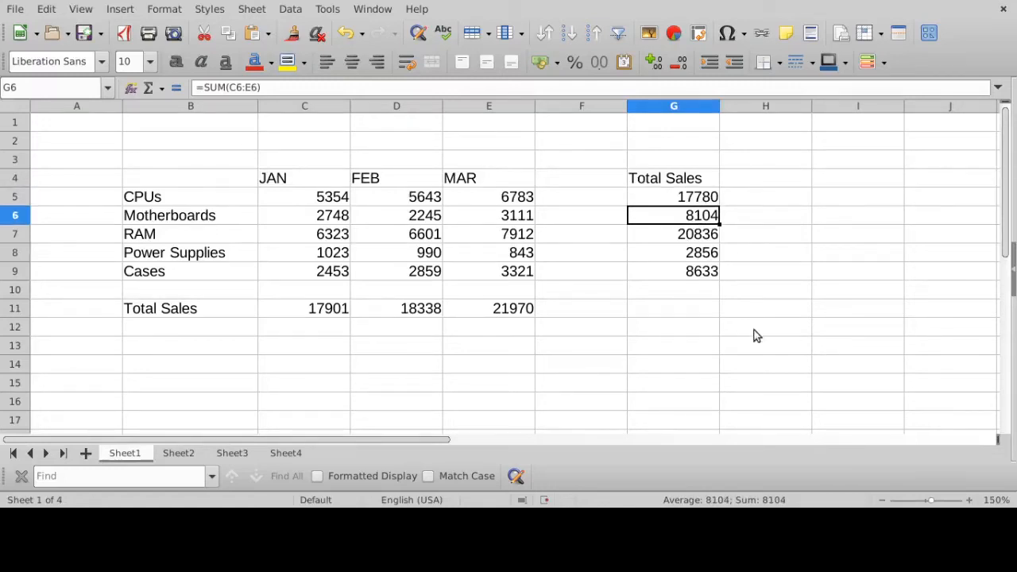
pyautogui.click(712, 238)
pyautogui.click(703, 255)
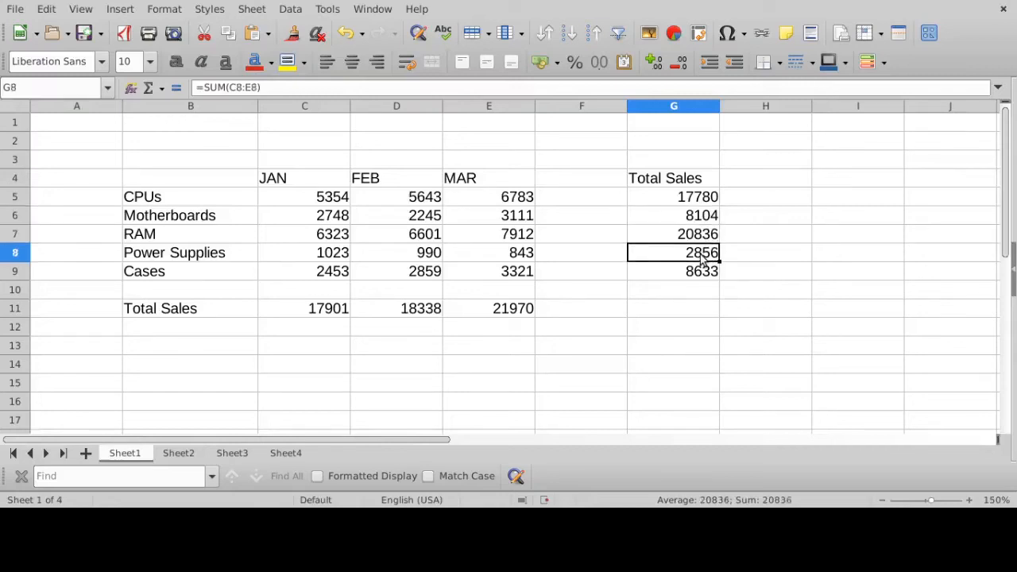
pyautogui.click(702, 273)
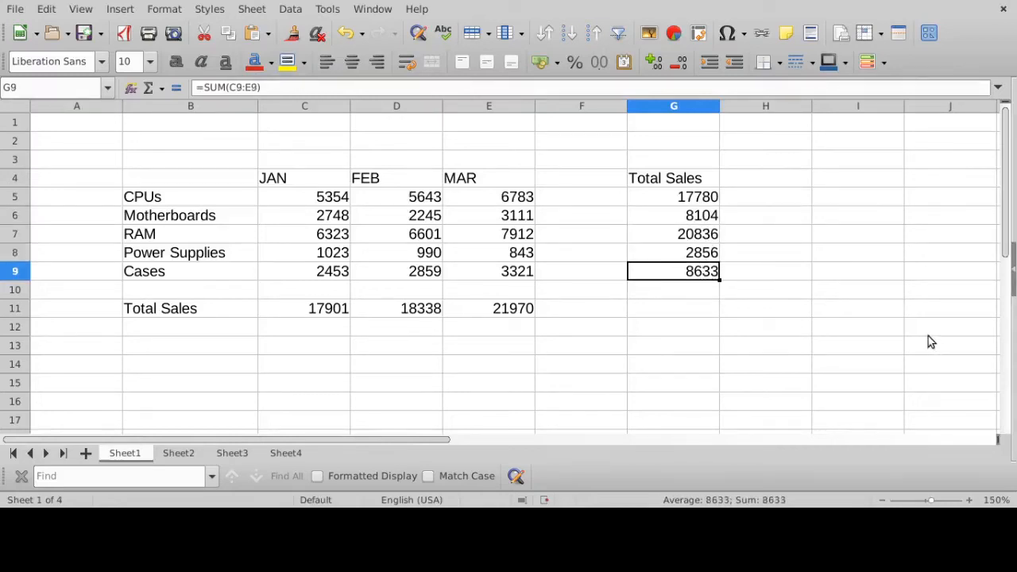
# - Open the formula of each product total from G5 down to G9 to examine which row range it references
pyautogui.click(699, 198)
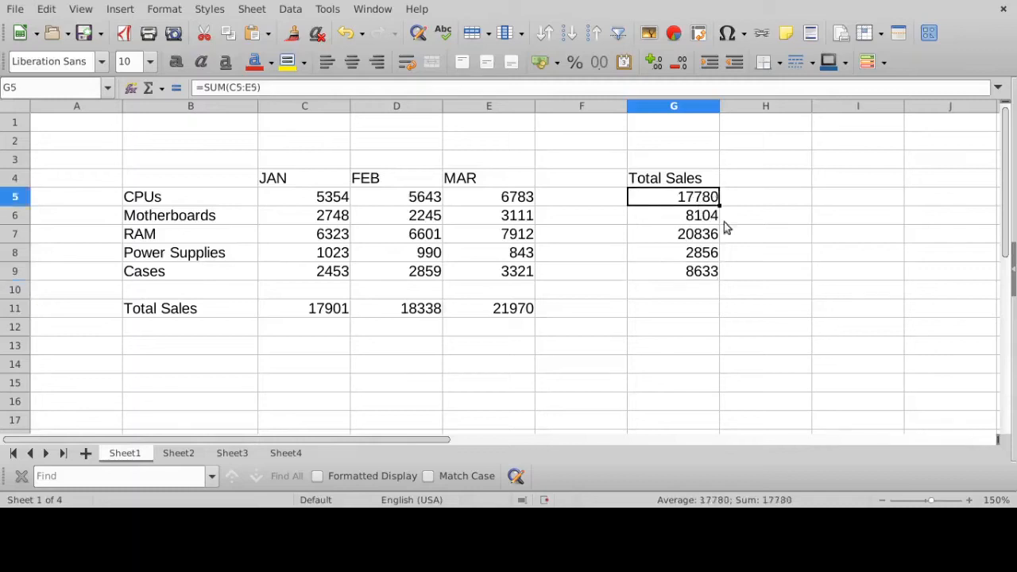
pyautogui.press('F2')
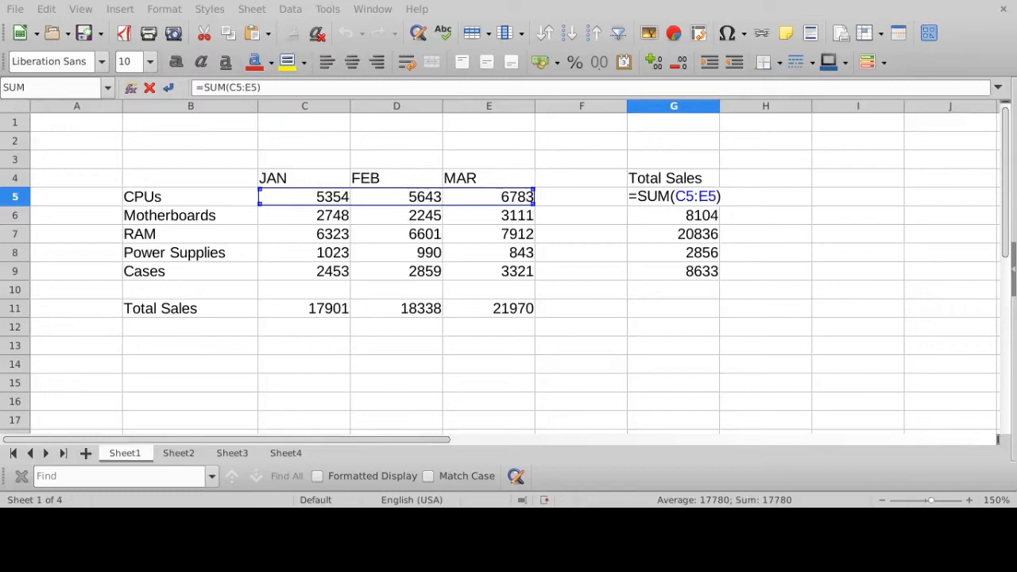
pyautogui.press('Escape')
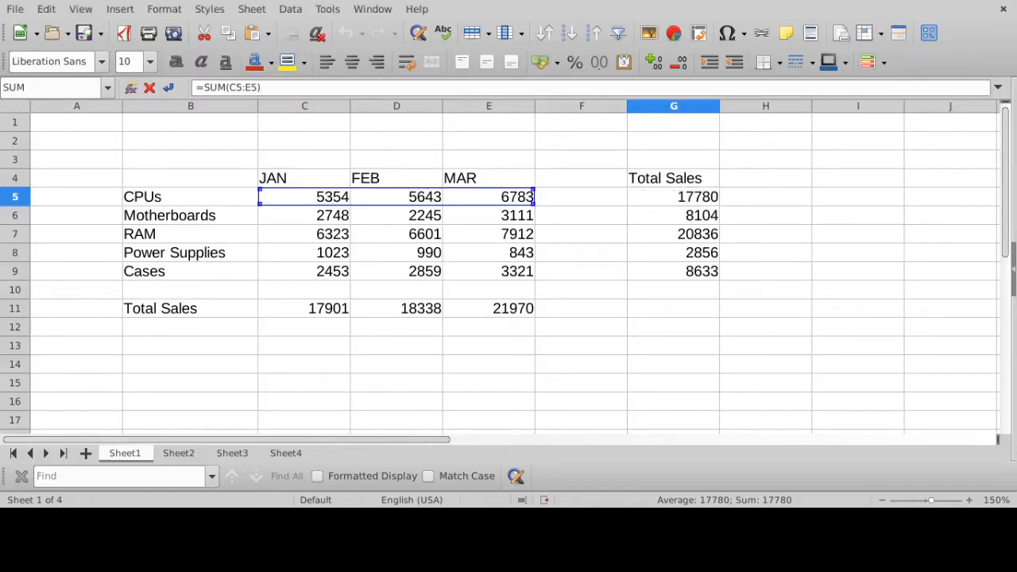
pyautogui.press('Down')
pyautogui.click(397, 87)
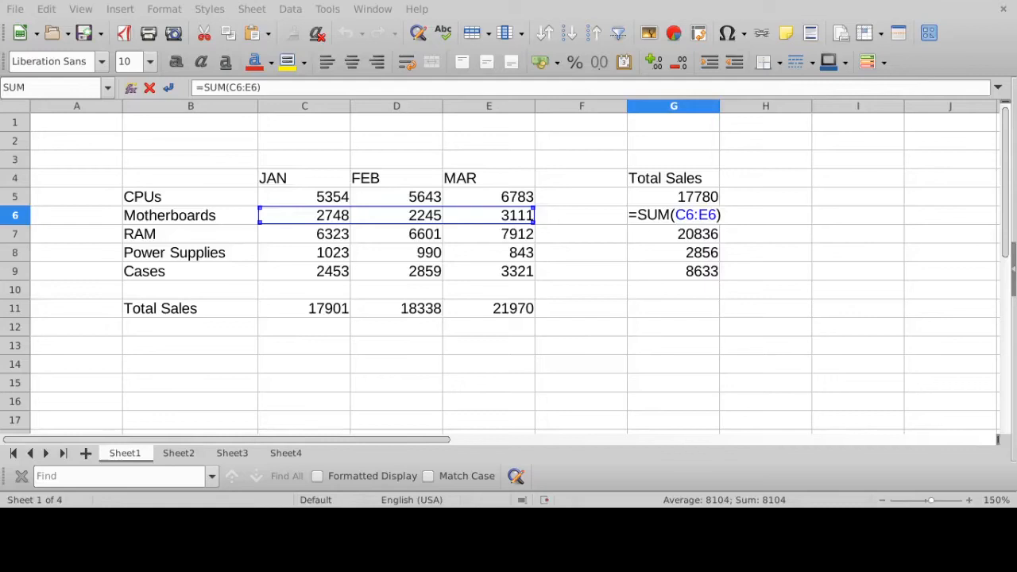
pyautogui.press('Return')
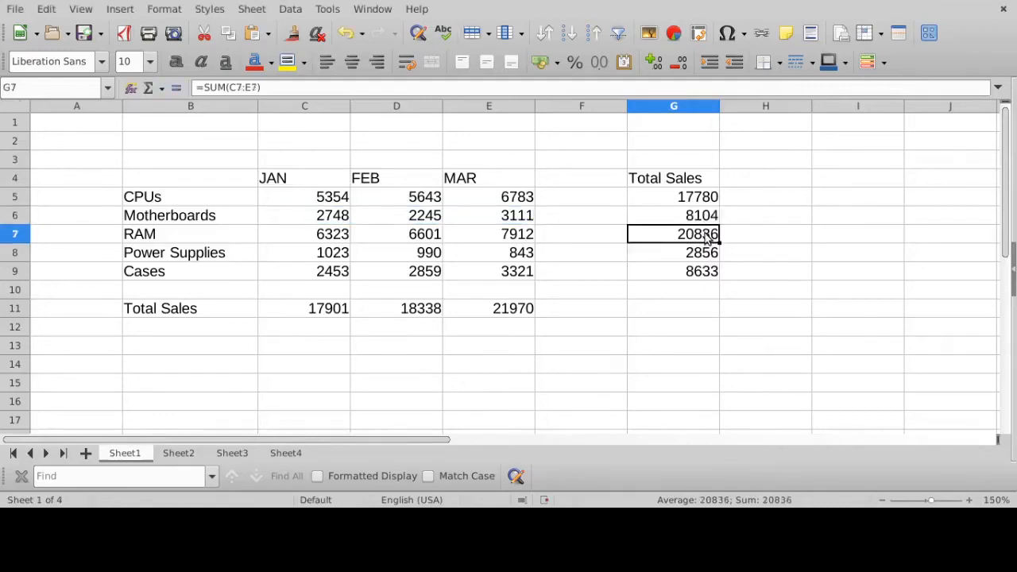
pyautogui.click(367, 89)
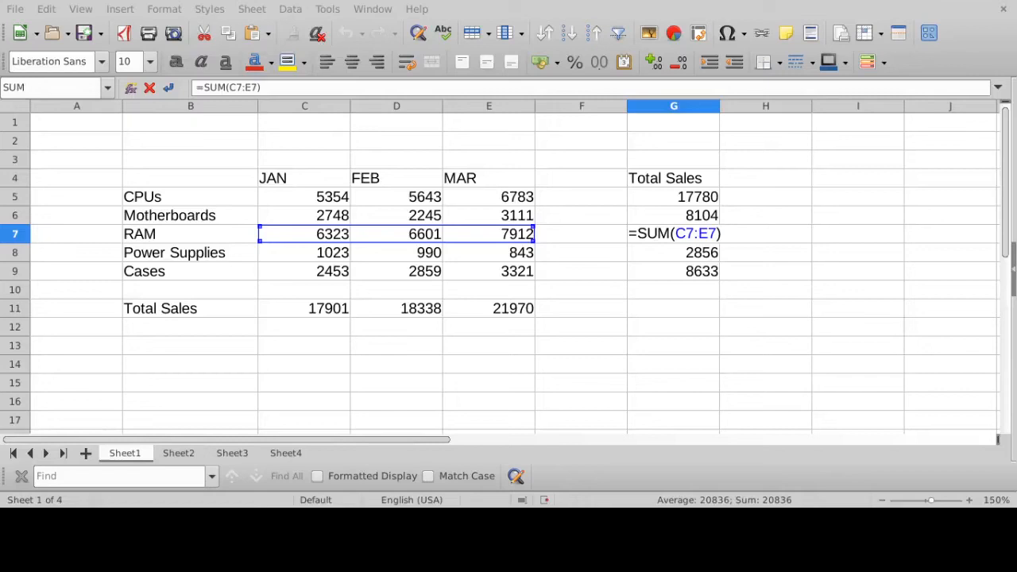
pyautogui.press('Return')
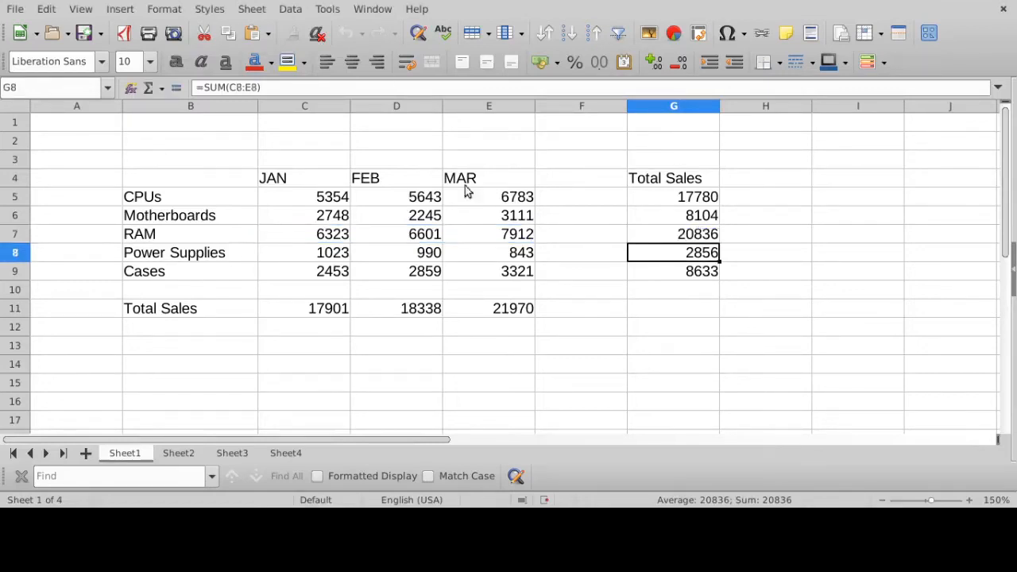
pyautogui.click(384, 89)
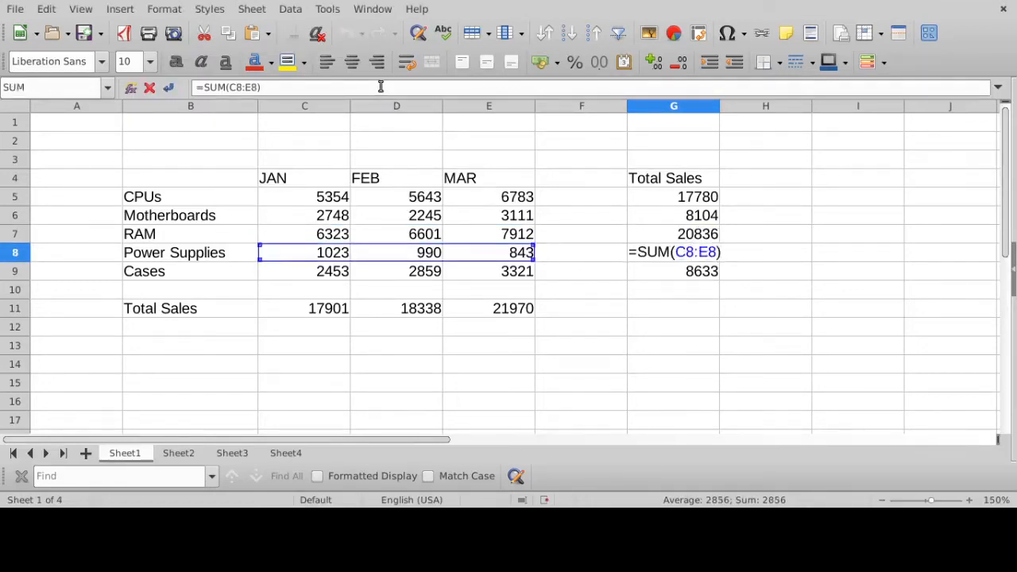
pyautogui.press('Return')
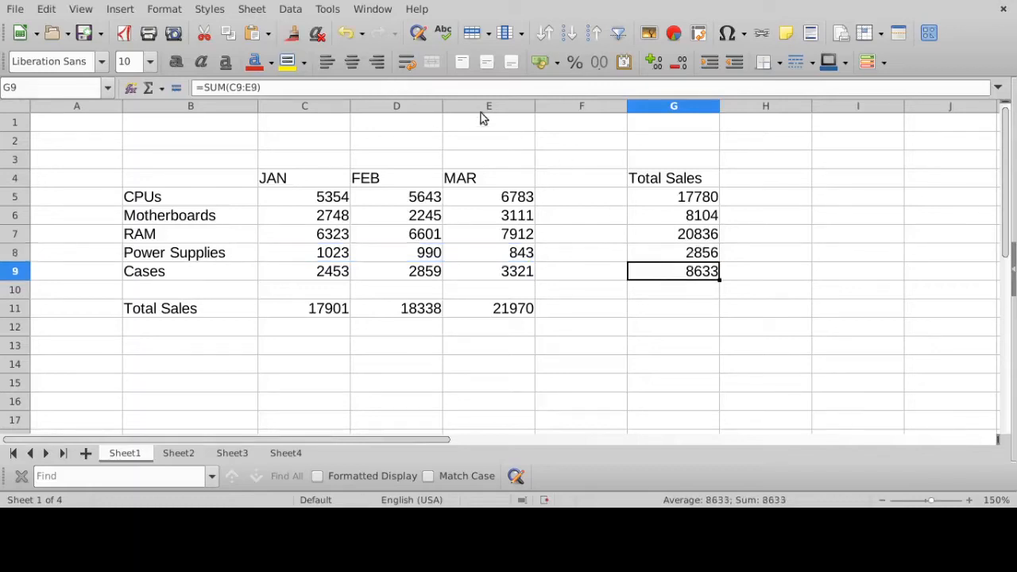
pyautogui.click(467, 86)
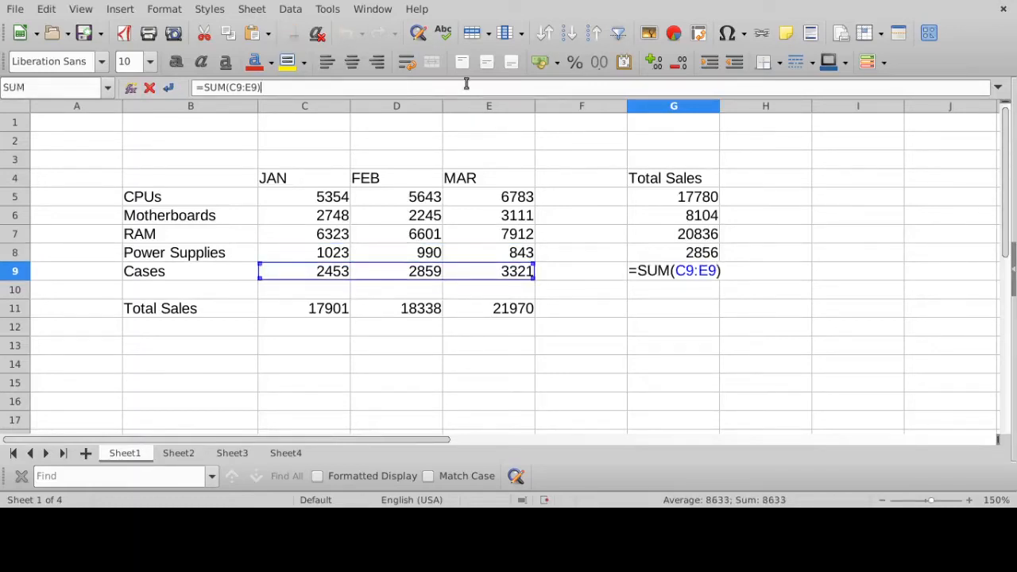
pyautogui.press('Return')
# - Go through the G5 to G9 formulas again in edit mode, comparing how the referenced range shifts row by row
pyautogui.click(696, 199)
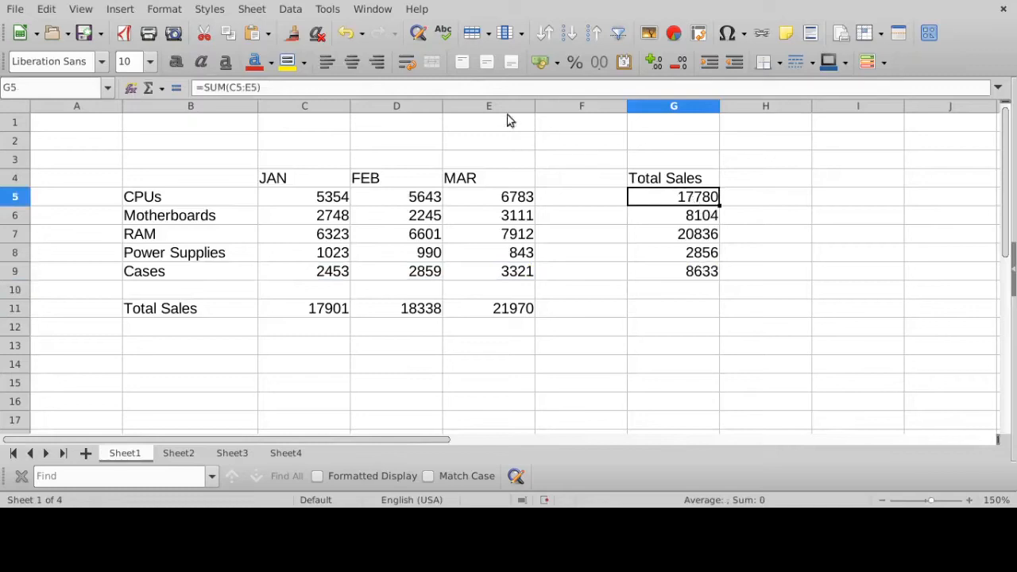
pyautogui.click(460, 88)
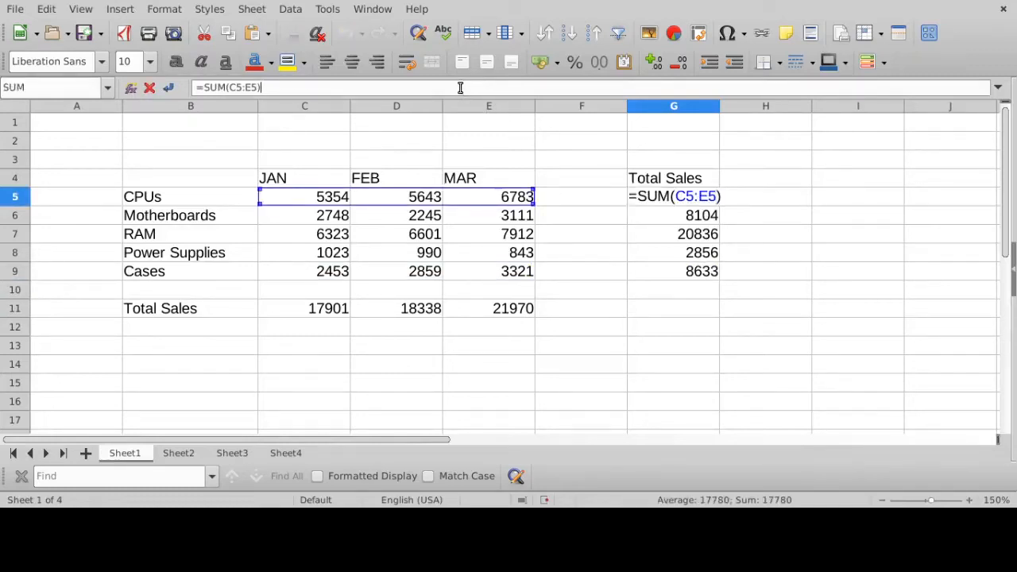
pyautogui.press('Return')
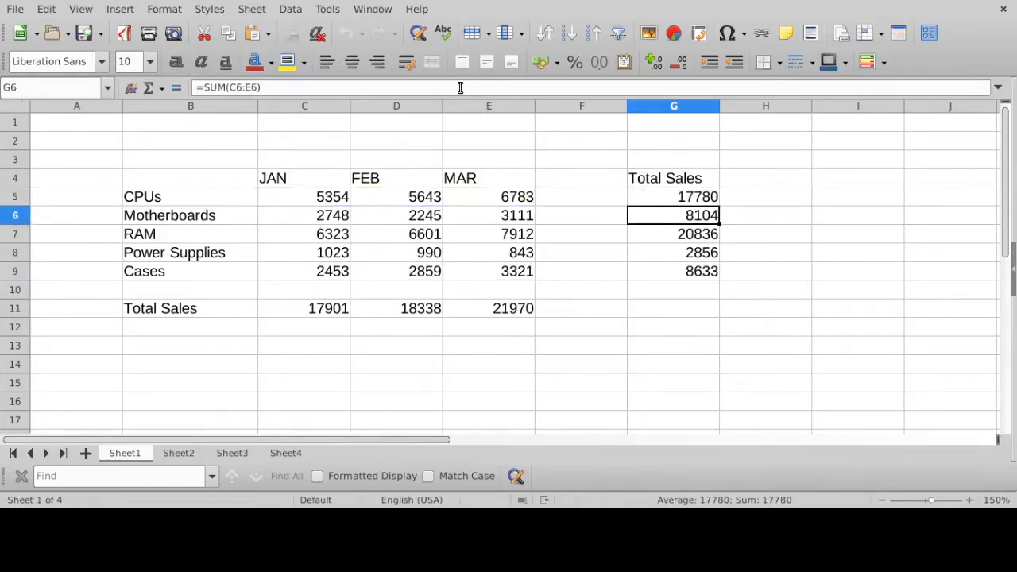
pyautogui.click(460, 88)
pyautogui.press('Return')
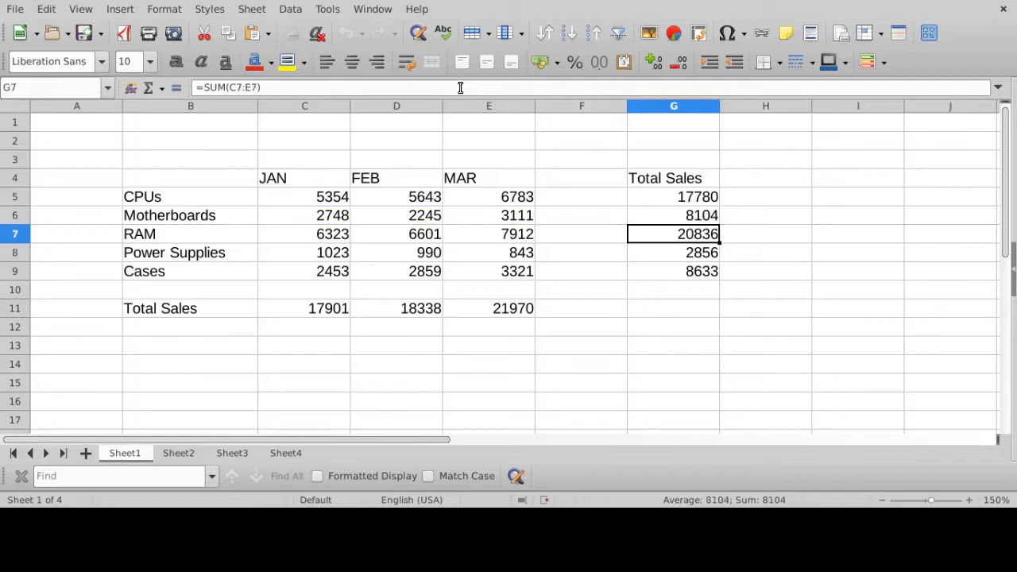
pyautogui.click(460, 88)
pyautogui.press('Return')
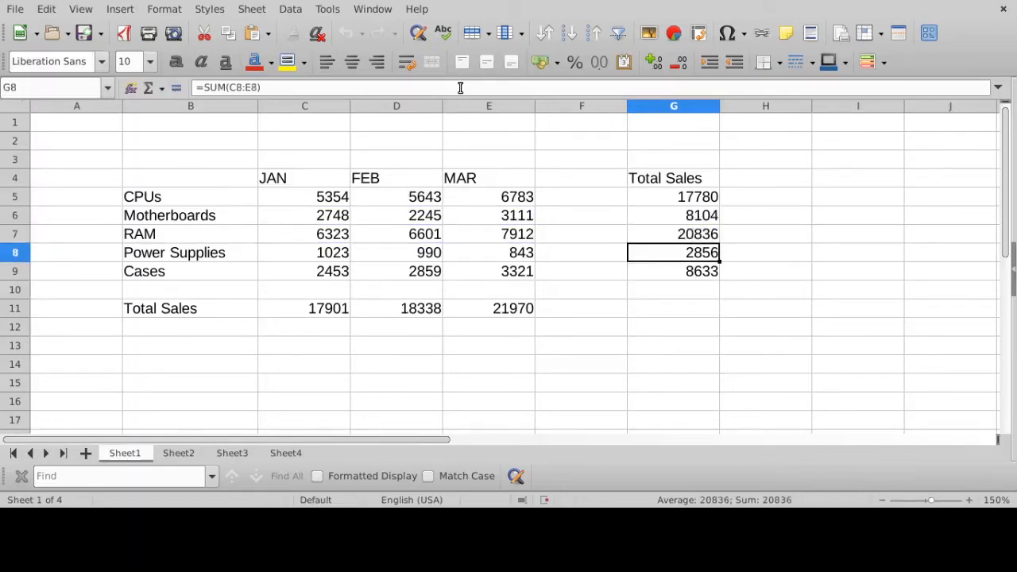
pyautogui.click(460, 87)
pyautogui.press('Return')
pyautogui.click(460, 88)
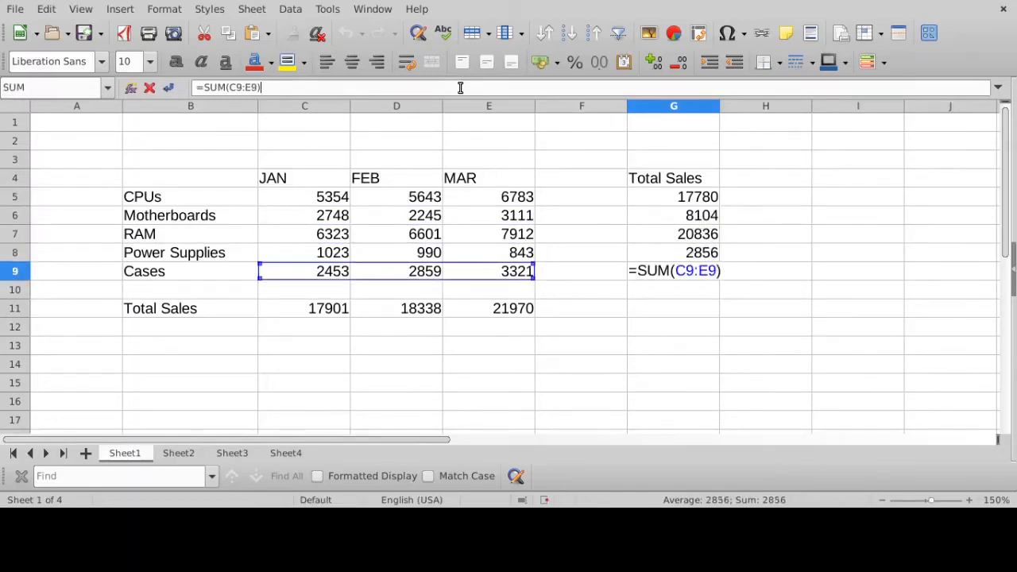
pyautogui.press('Return')
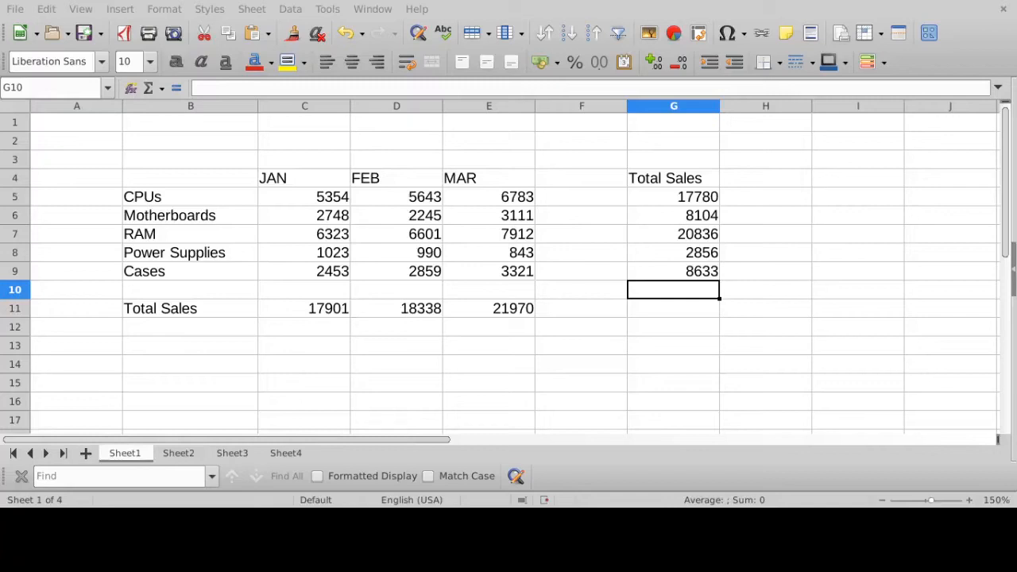
# - Re-examine the referenced ranges of the CPUs, Motherboards and RAM totals in G5, G6 and G7
pyautogui.click(702, 200)
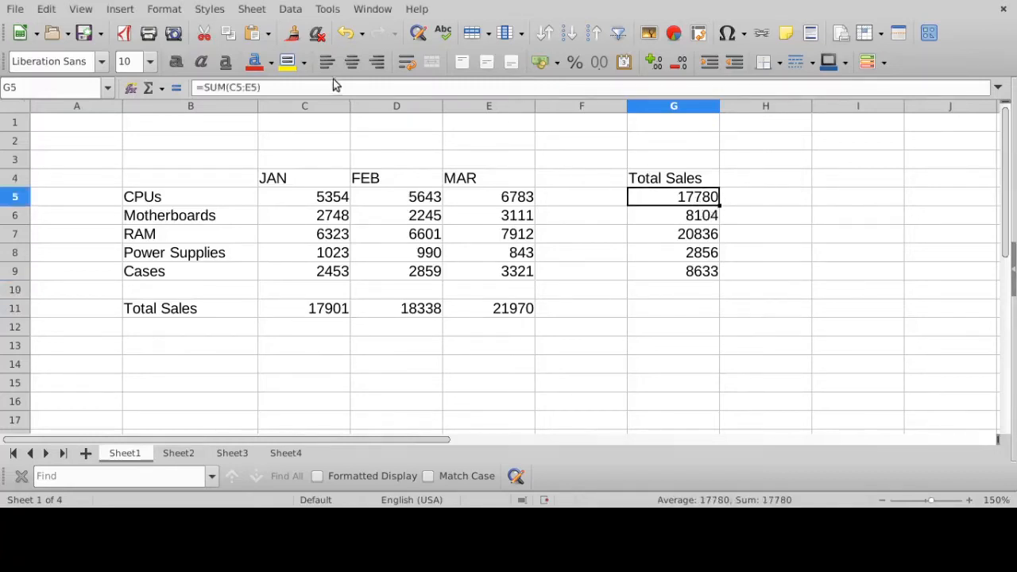
pyautogui.click(326, 87)
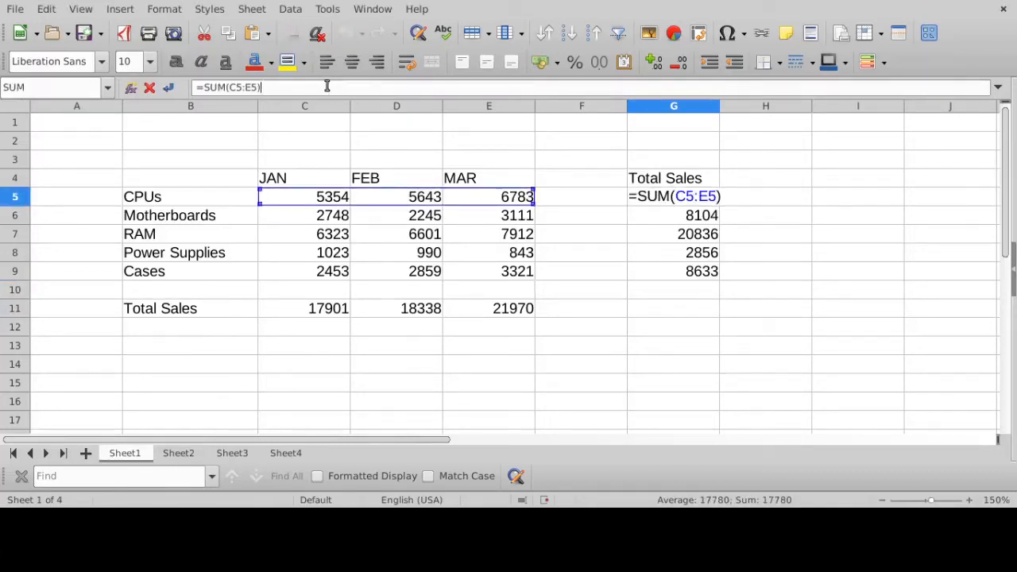
pyautogui.press('Return')
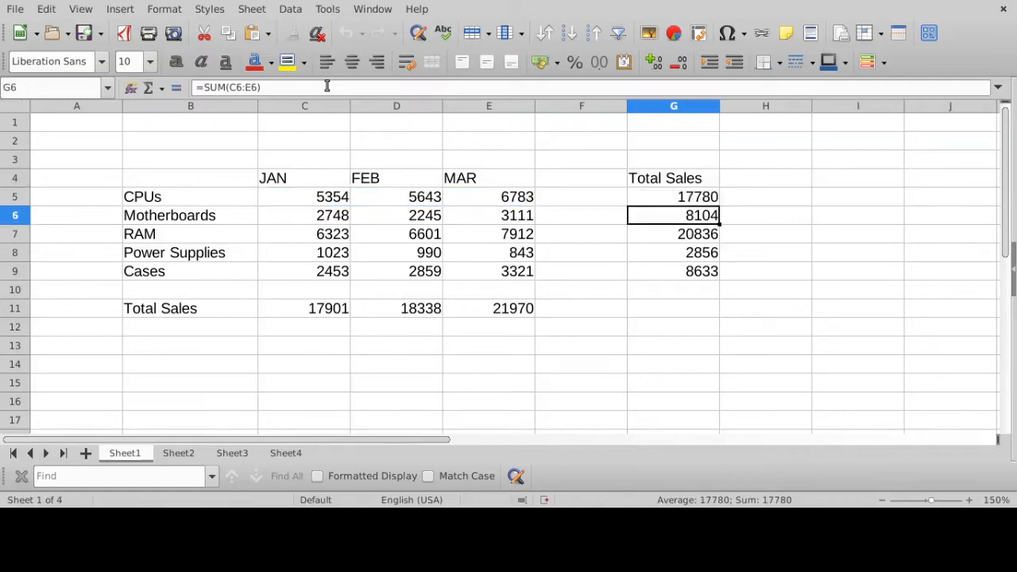
pyautogui.click(327, 85)
pyautogui.press('Return')
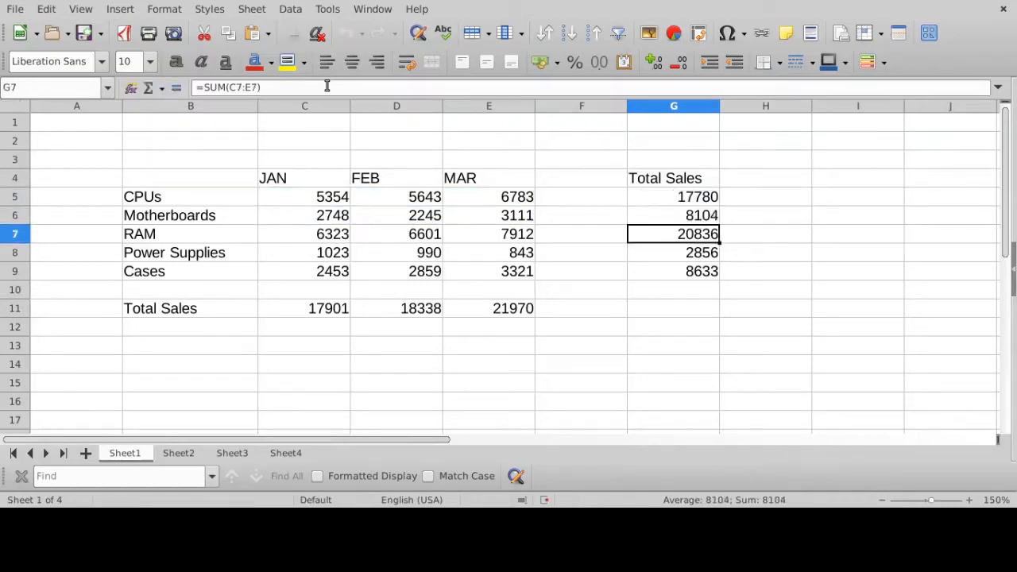
pyautogui.click(327, 86)
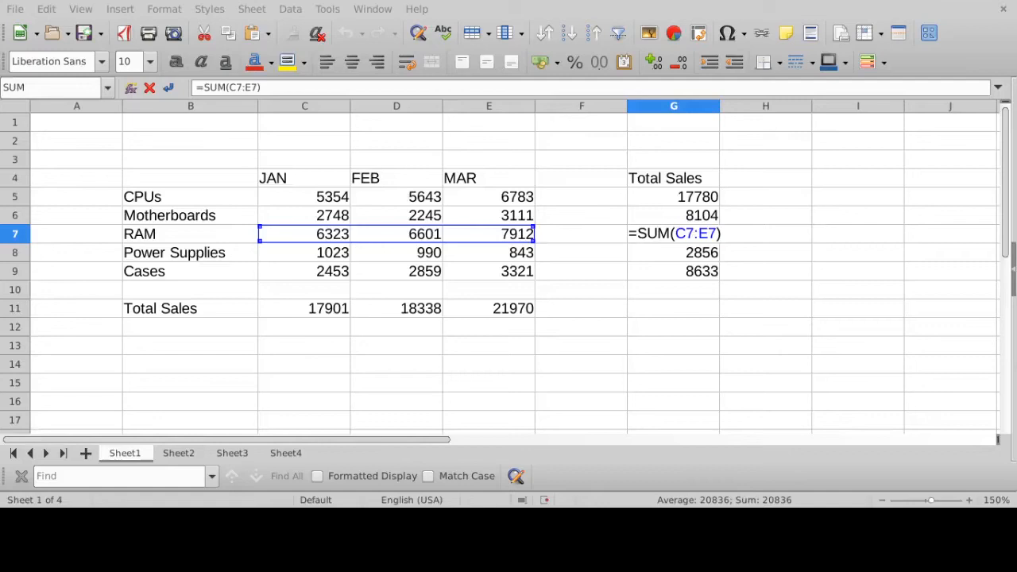
pyautogui.press('Return')
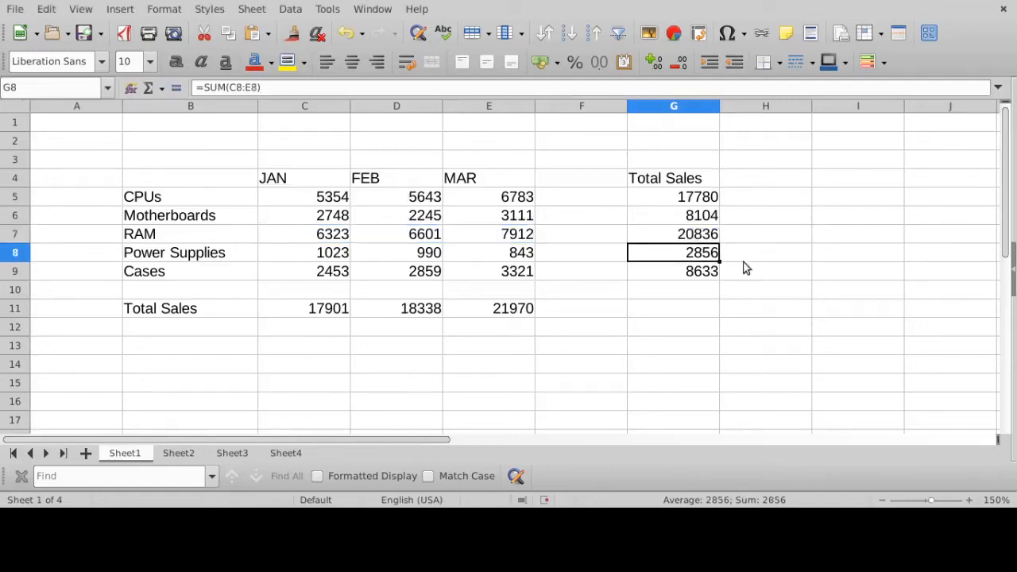
# - Select the product totals G5 through G9 in turn to compare their row references
pyautogui.click(707, 197)
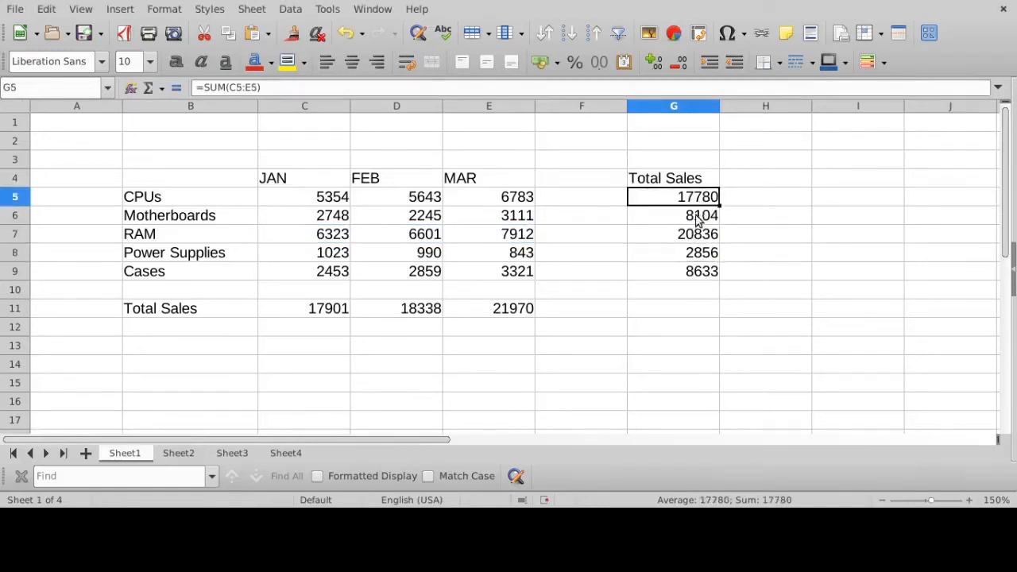
pyautogui.click(697, 221)
pyautogui.click(697, 234)
pyautogui.click(698, 253)
pyautogui.click(697, 272)
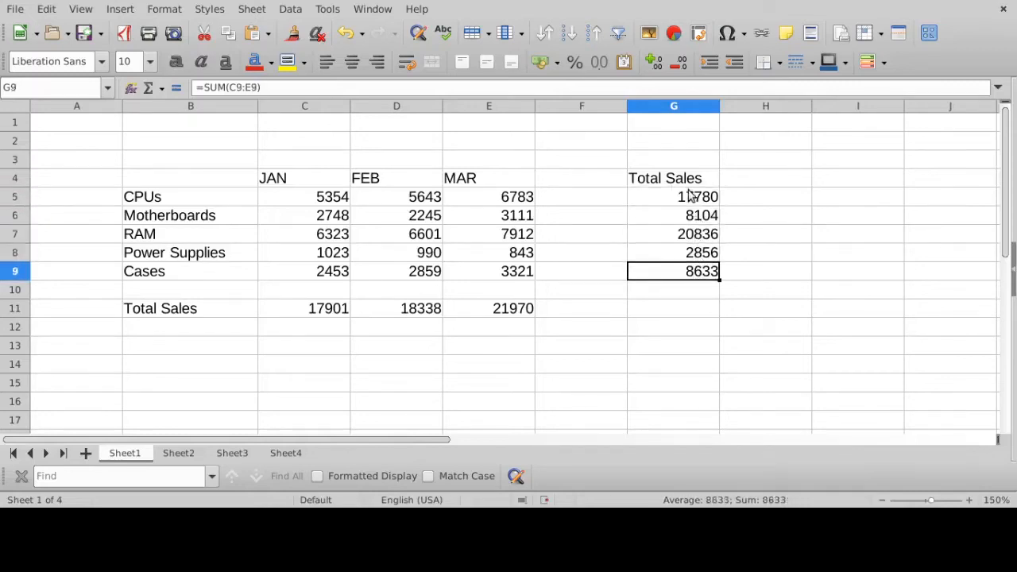
# - Fill the CPUs total formula from G5 down to G9 once more, and clear the range selection
pyautogui.click(690, 196)
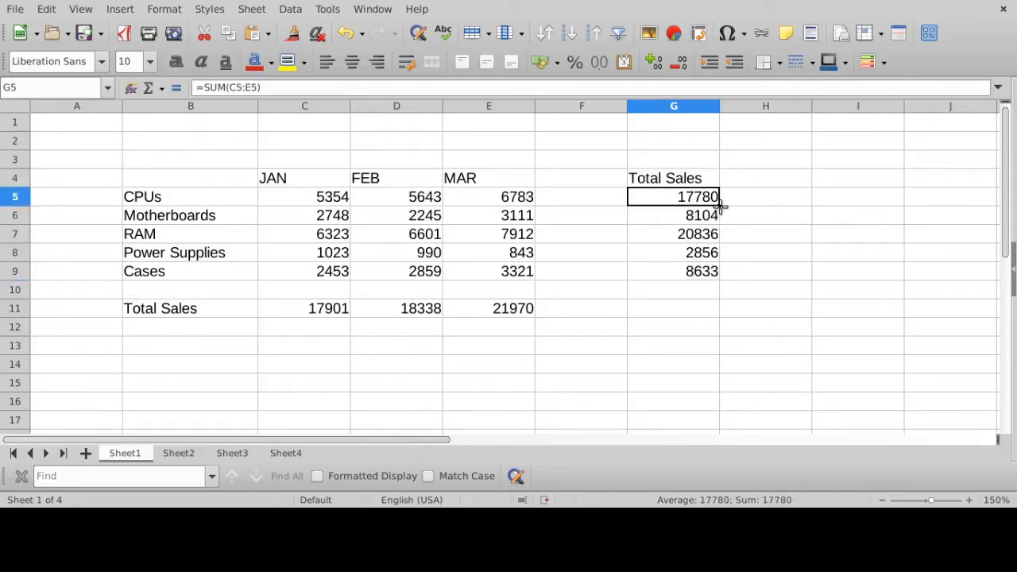
pyautogui.moveTo(720, 206); pyautogui.dragTo(713, 278)
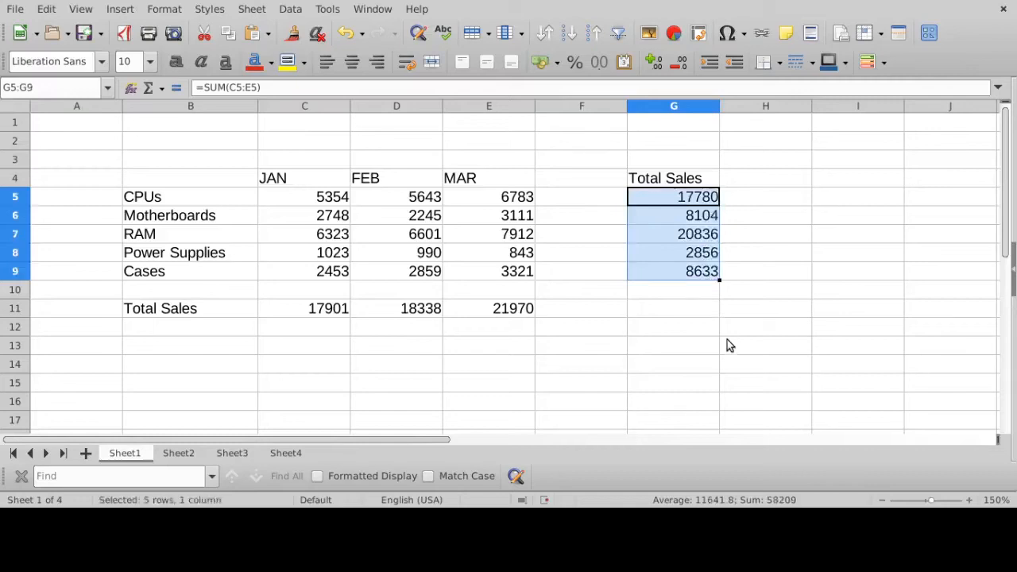
pyautogui.click(692, 316)
# - Highlight the monthly totals C11:E11, fill the JAN formula from C11 across to E11 again, and return to G5
pyautogui.moveTo(326, 313); pyautogui.dragTo(499, 316)
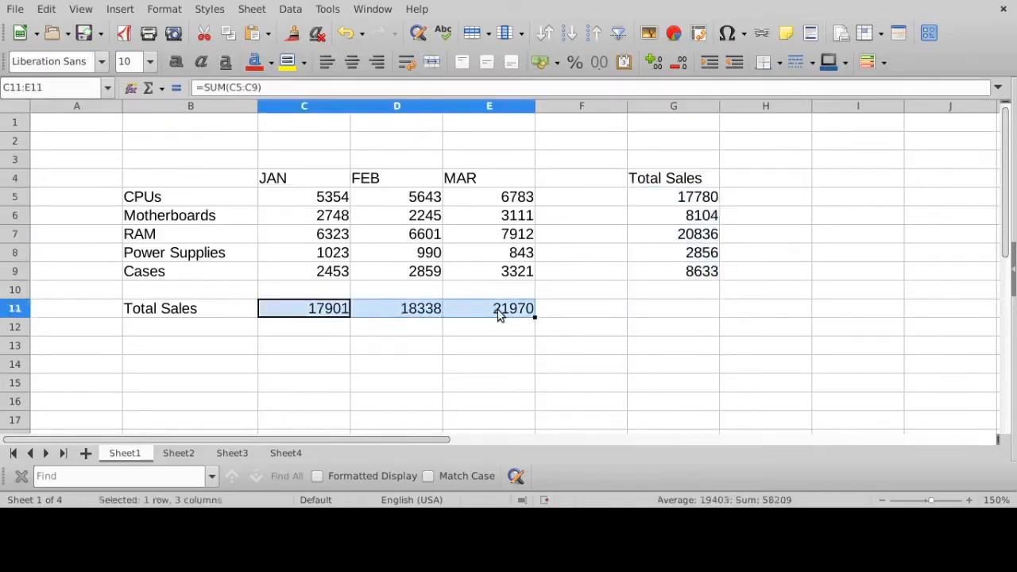
pyautogui.click(341, 313)
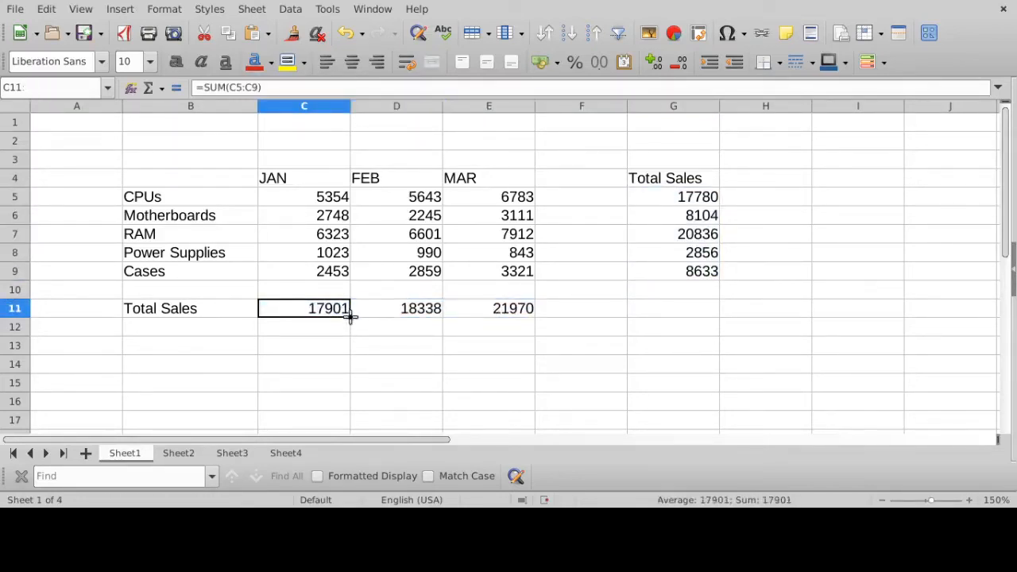
pyautogui.moveTo(350, 317); pyautogui.dragTo(513, 320)
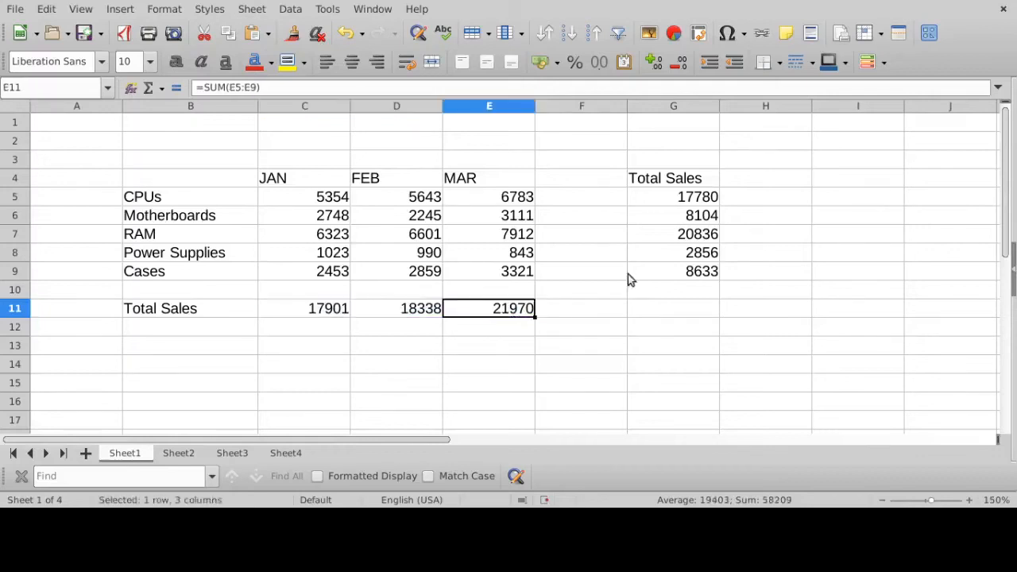
pyautogui.click(689, 199)
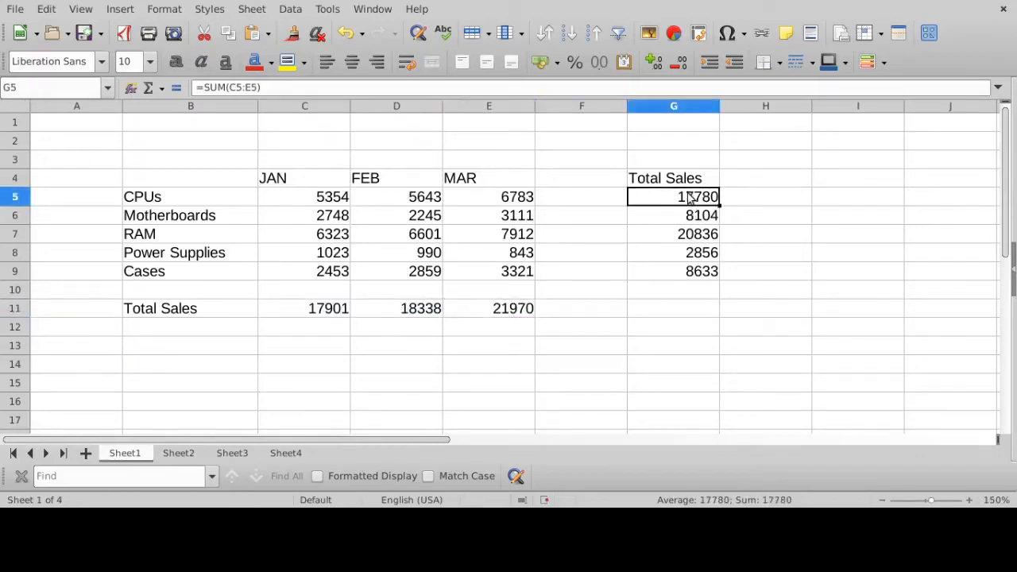
# - Fill the CPUs total formula from G5 down to G9 again, and check the row references in each filled cell
pyautogui.moveTo(718, 205); pyautogui.dragTo(715, 278)
pyautogui.click(688, 197)
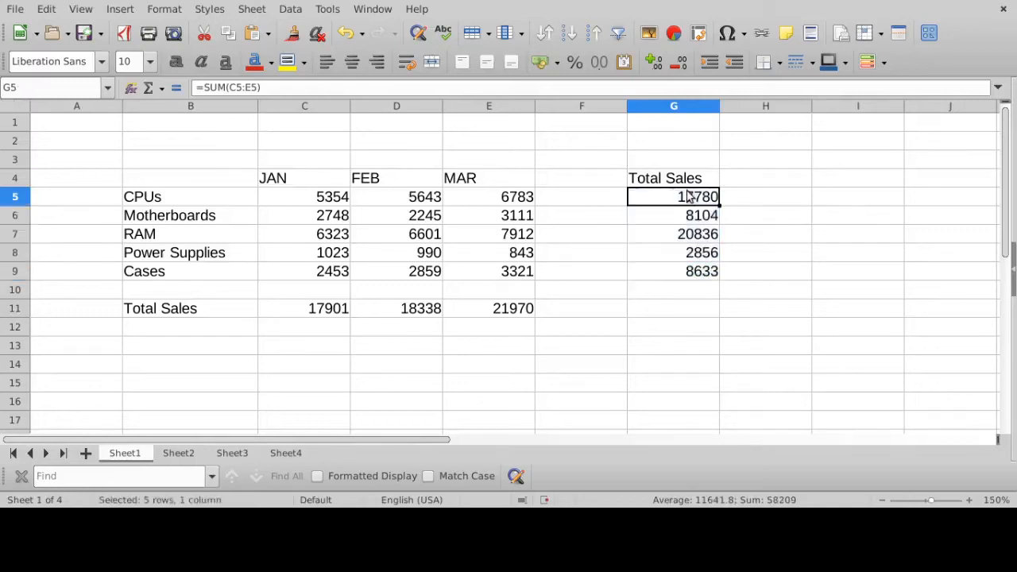
pyautogui.press('Down')
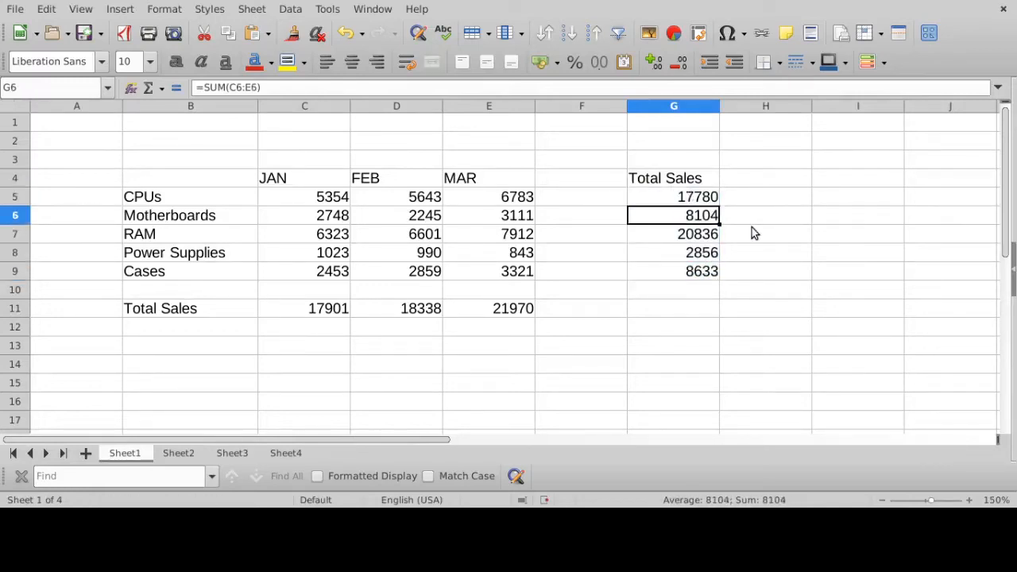
pyautogui.press('Down')
pyautogui.press('Down')
pyautogui.press('Down')
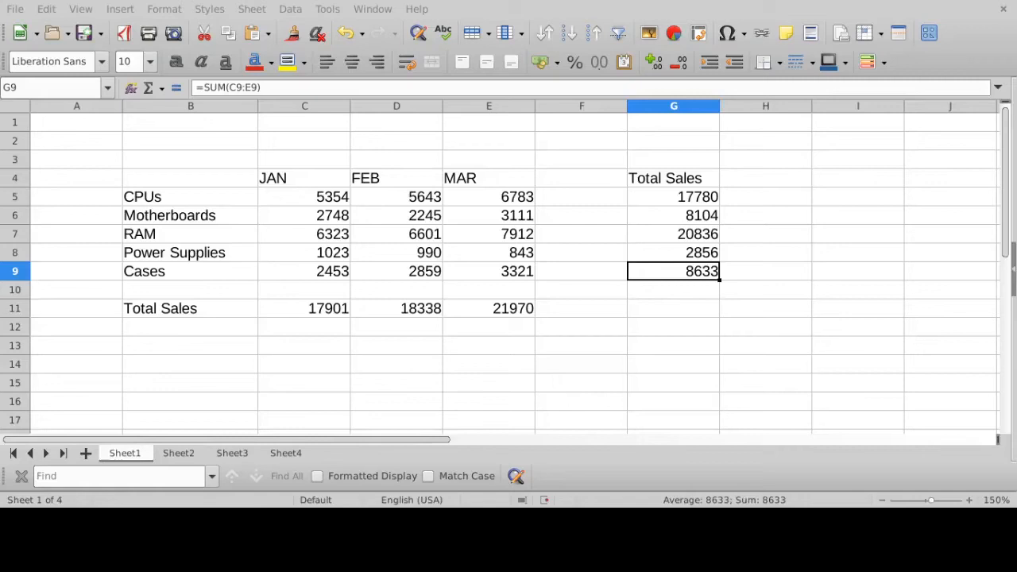
# - Highlight the monthly totals C11:E11, and inspect the column references in C11, D11 and E11 one by one
pyautogui.click(335, 314)
pyautogui.moveTo(336, 311); pyautogui.dragTo(517, 315)
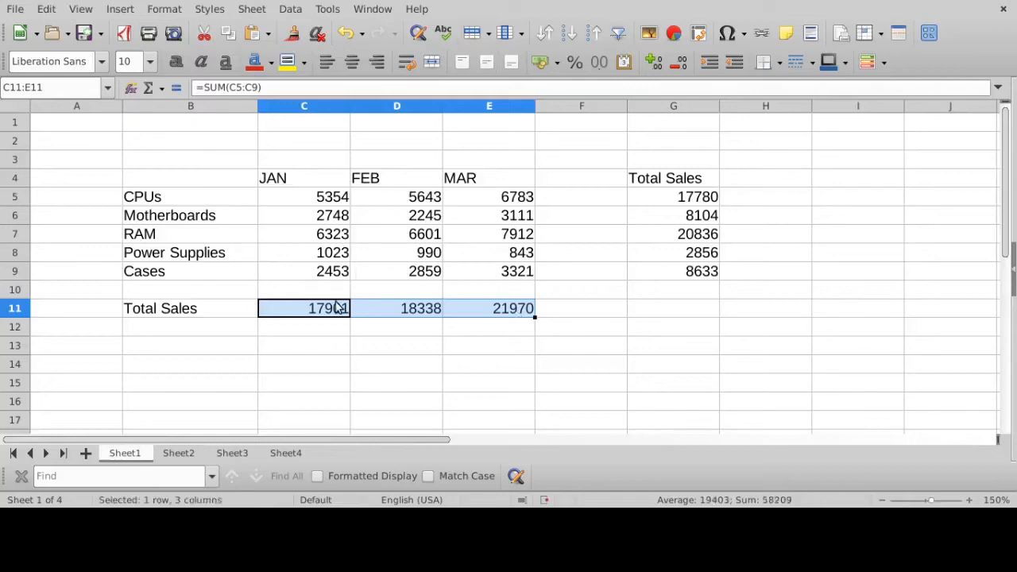
pyautogui.moveTo(334, 310); pyautogui.dragTo(498, 309)
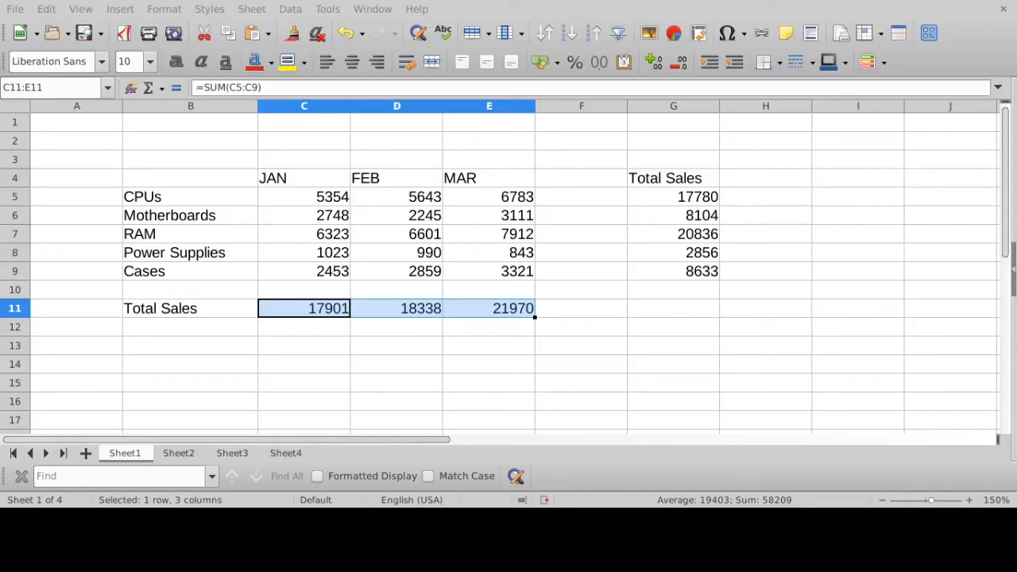
pyautogui.click(329, 312)
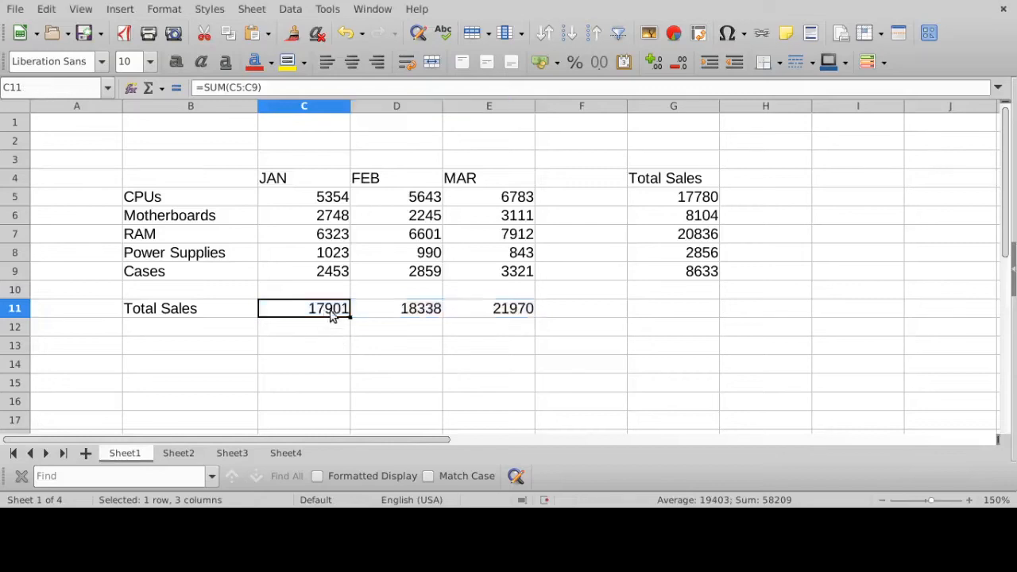
pyautogui.click(402, 313)
pyautogui.click(495, 310)
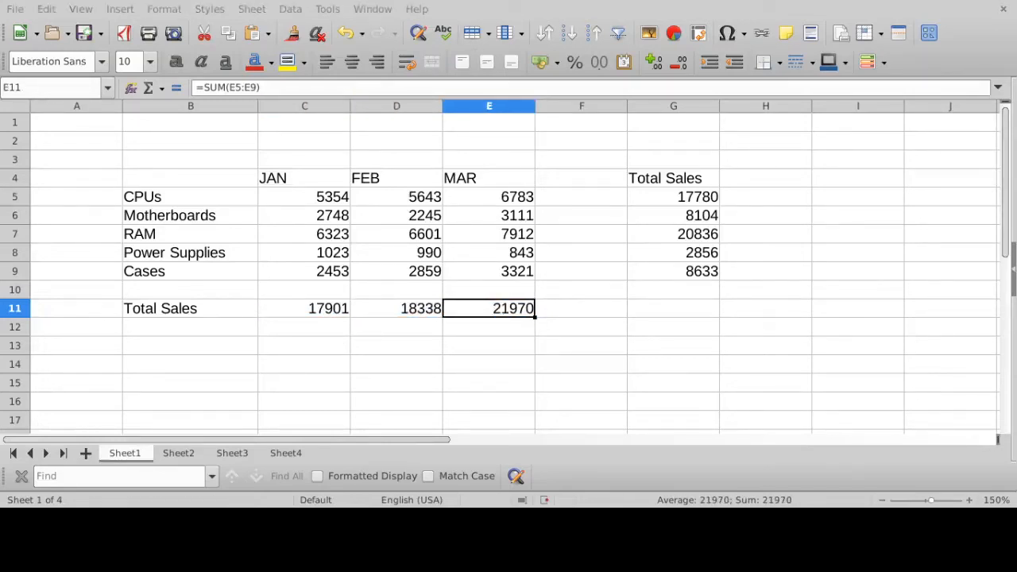
# - Inspect the SUM ranges of the product totals from G5 through G9 in turn
pyautogui.click(691, 201)
pyautogui.click(695, 219)
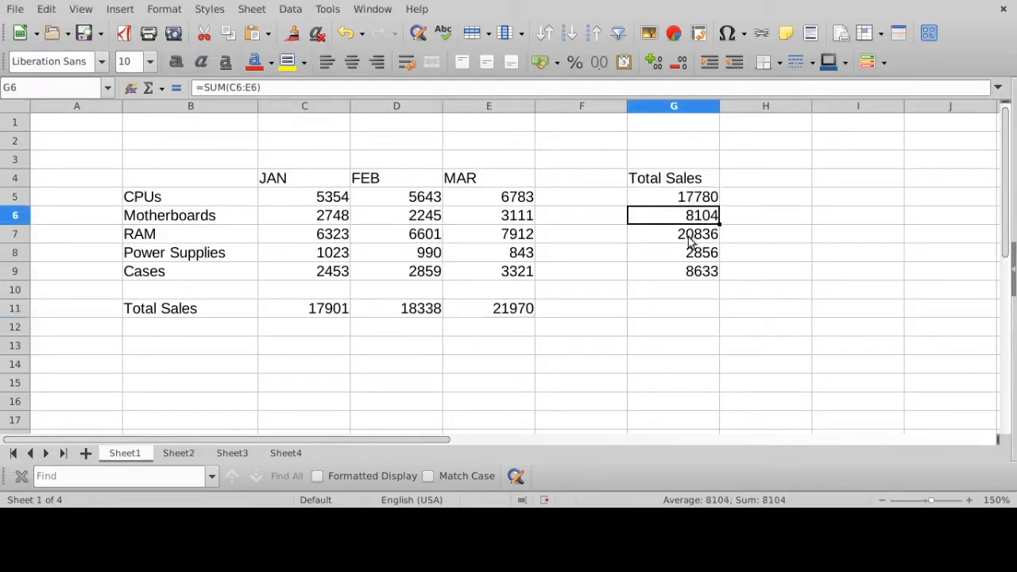
pyautogui.click(690, 238)
pyautogui.click(691, 258)
pyautogui.click(688, 275)
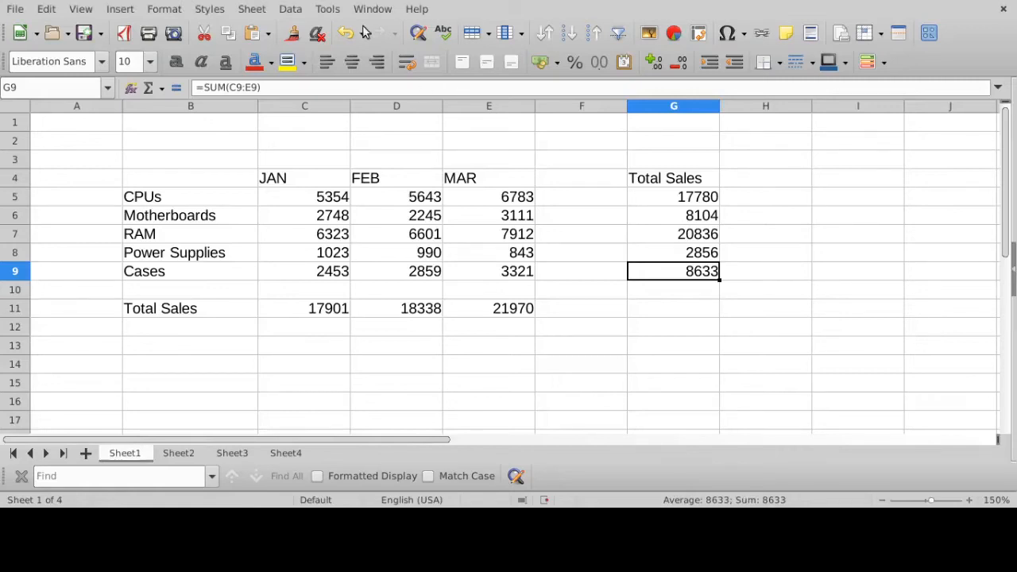
# - Enter the column heading "Average" in H4, next to the Total Sales heading
pyautogui.click(762, 175)
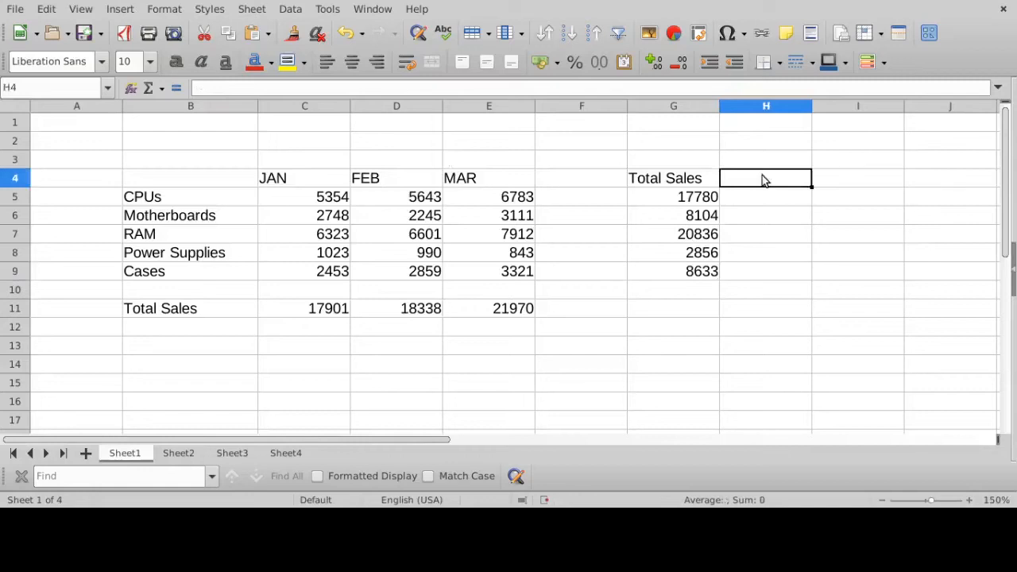
pyautogui.write('Average')
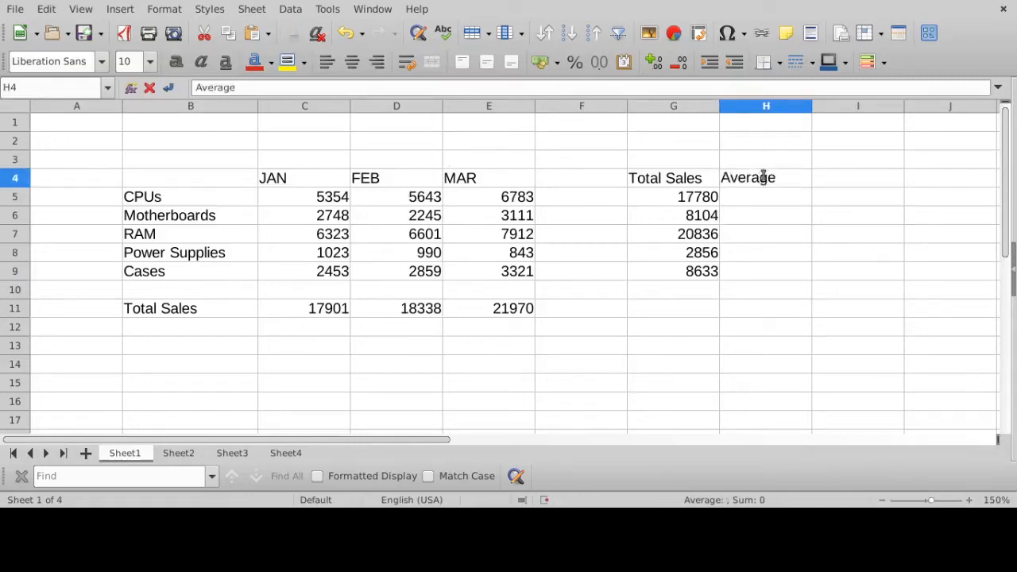
pyautogui.press('Return')
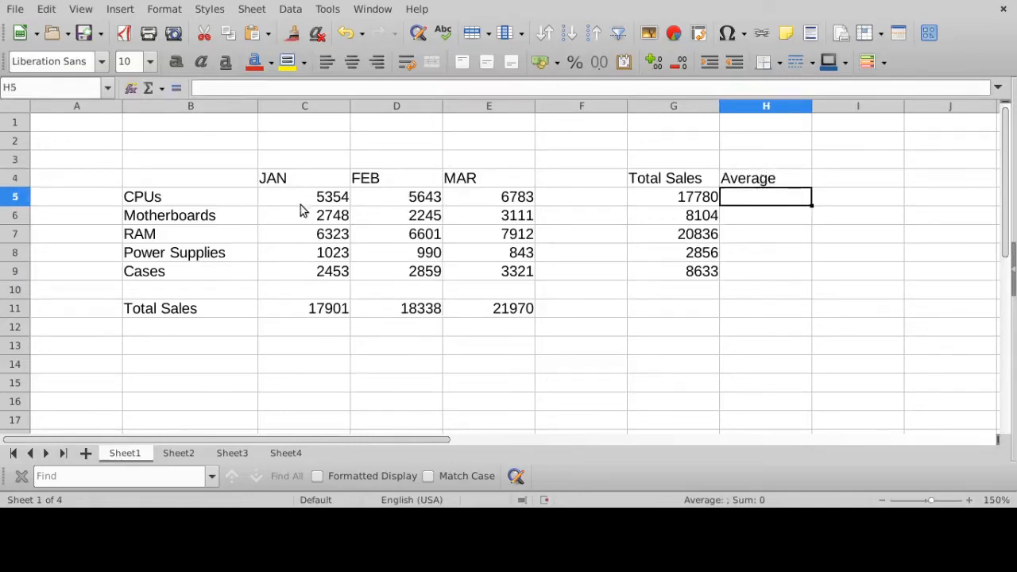
# - Examine the CPUs sales range C5:E5 and its individual JAN, FEB and MAR values
pyautogui.click(314, 202)
pyautogui.moveTo(313, 203); pyautogui.dragTo(495, 201)
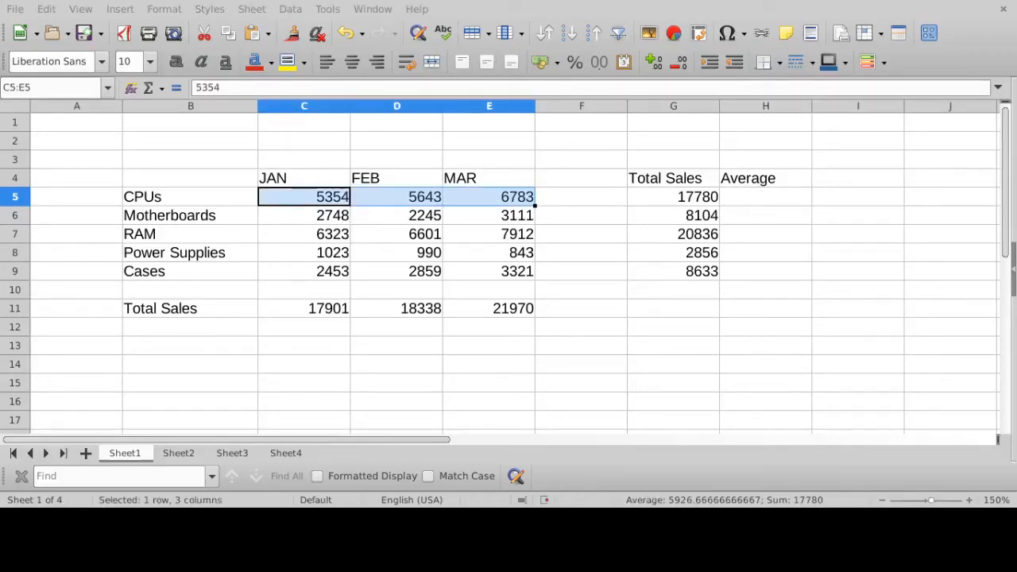
pyautogui.click(320, 202)
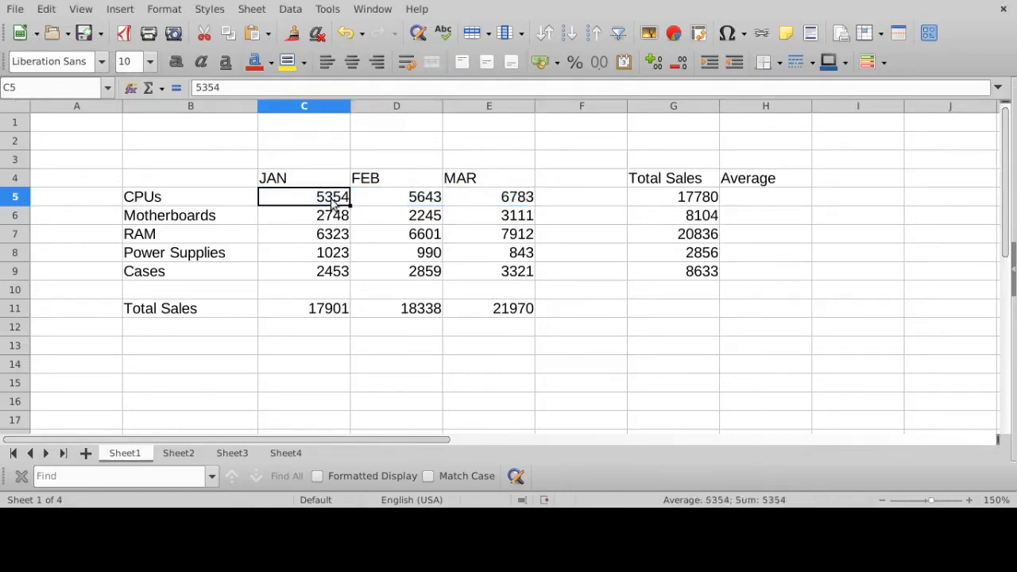
pyautogui.click(411, 203)
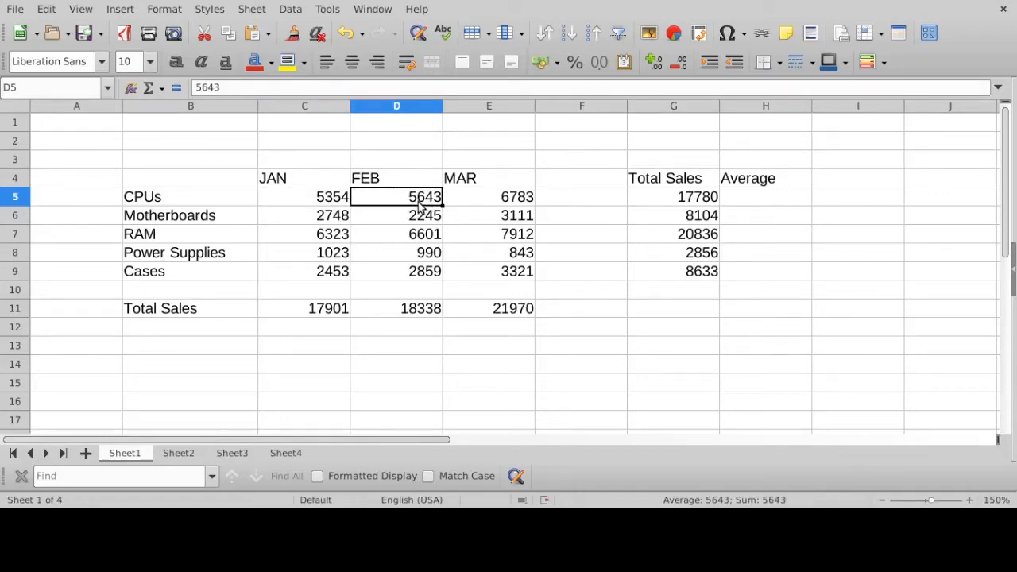
pyautogui.click(529, 205)
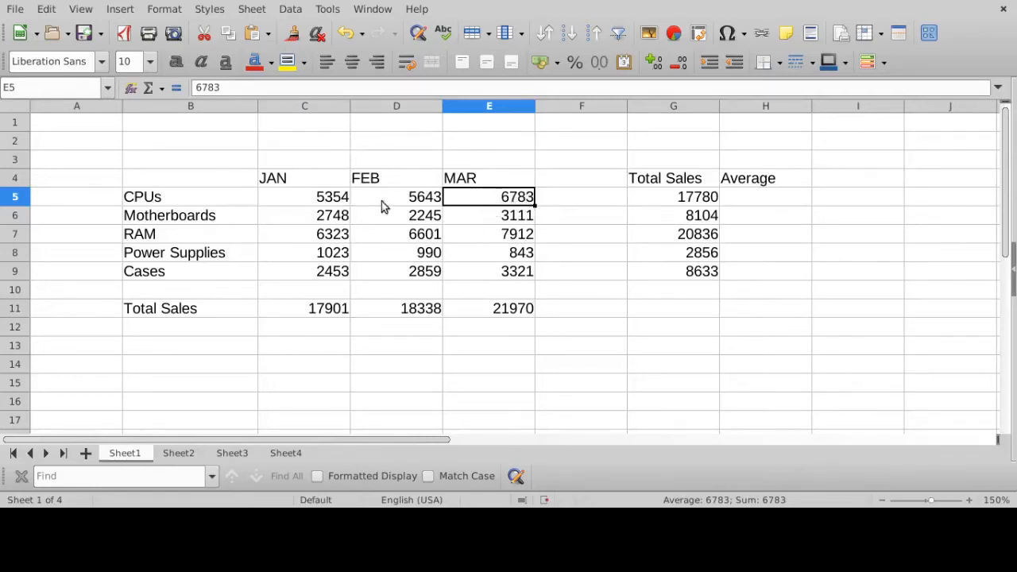
pyautogui.click(332, 203)
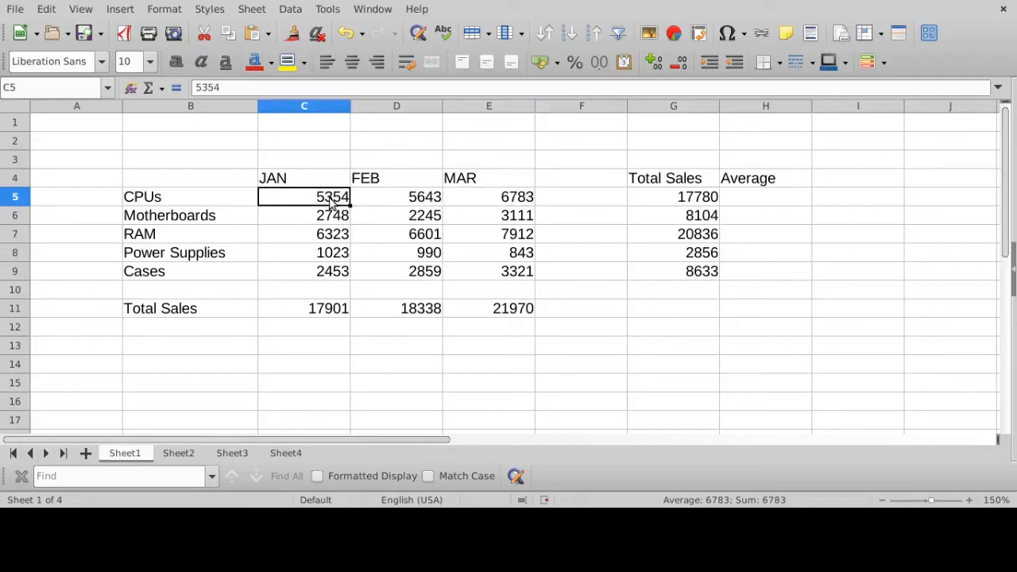
pyautogui.click(506, 200)
# - Enter the formula =AVERAGE(C5:E5) in H5 to average the CPUs sales over the three months
pyautogui.click(738, 200)
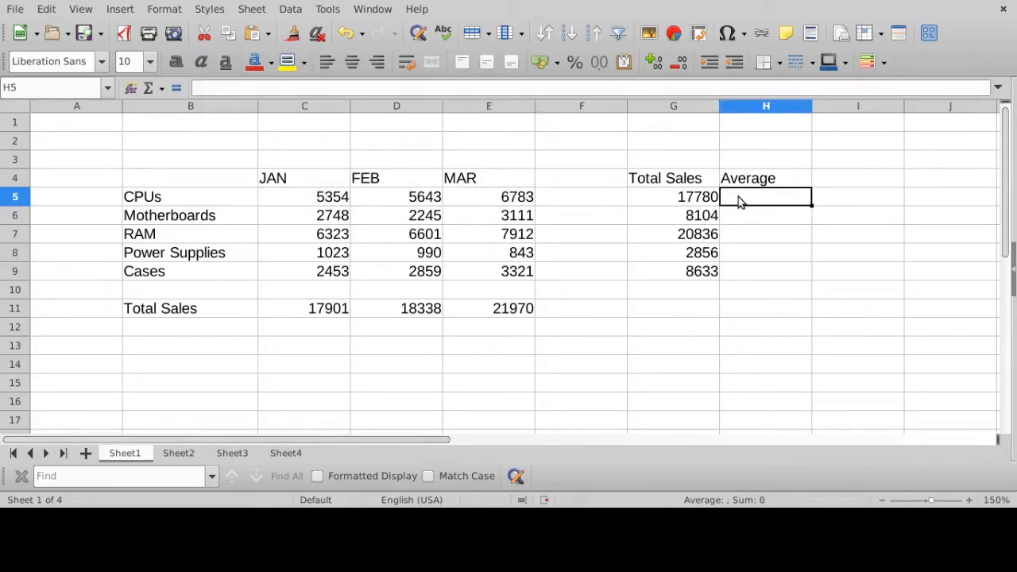
pyautogui.write('=aver')
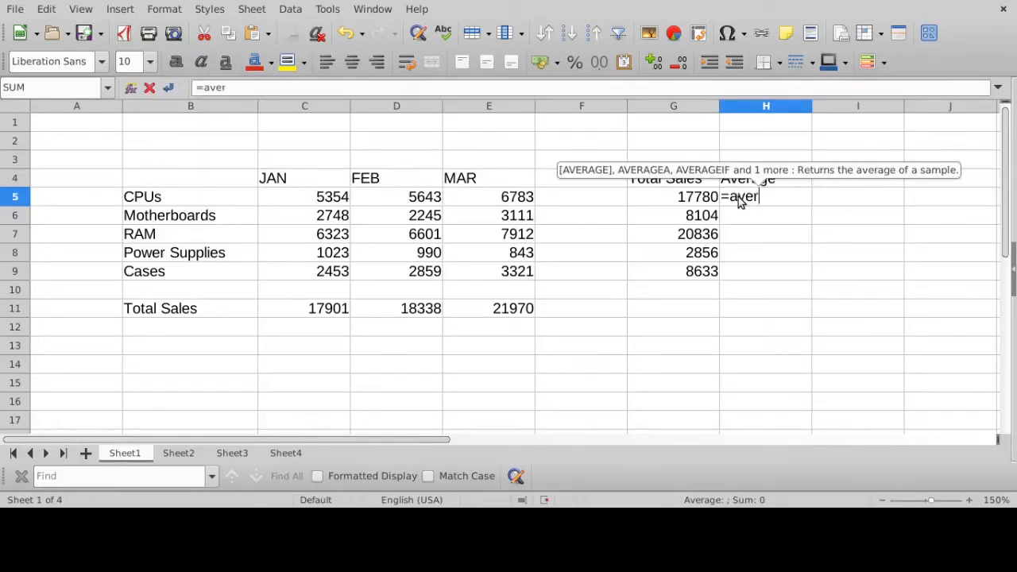
pyautogui.write('age(')
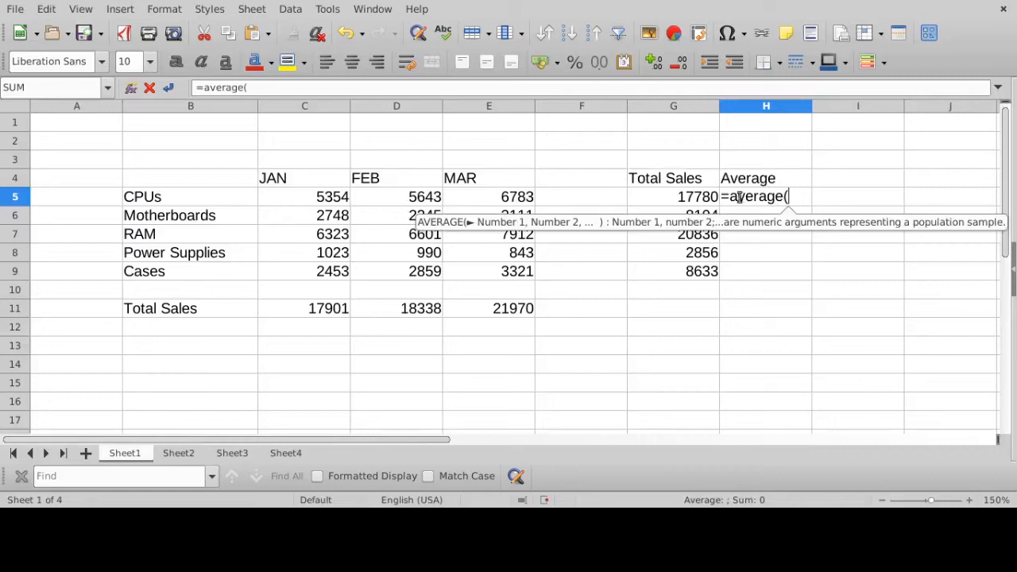
pyautogui.click(341, 199)
pyautogui.moveTo(342, 198); pyautogui.dragTo(488, 199)
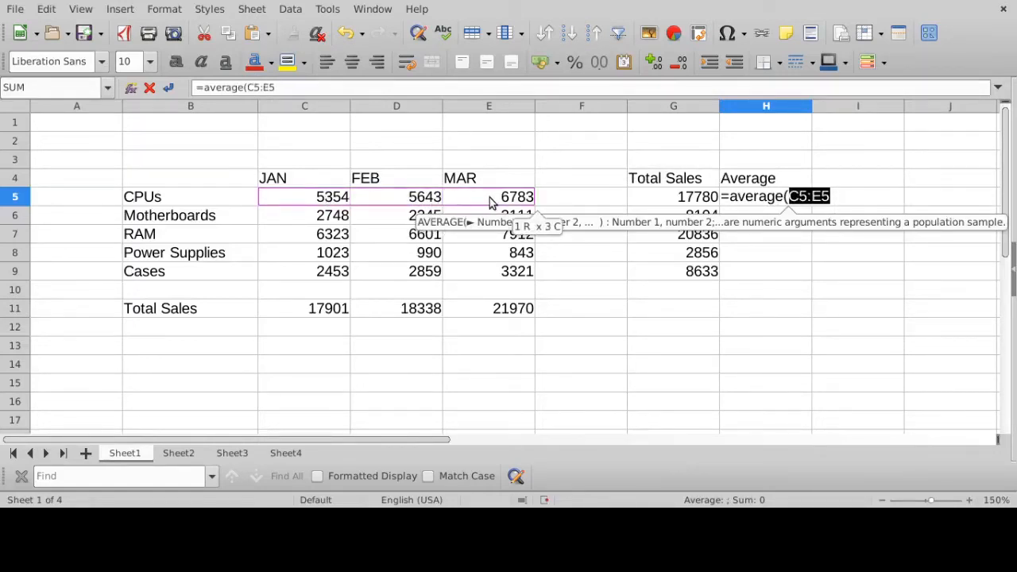
pyautogui.write(')')
pyautogui.press('Return')
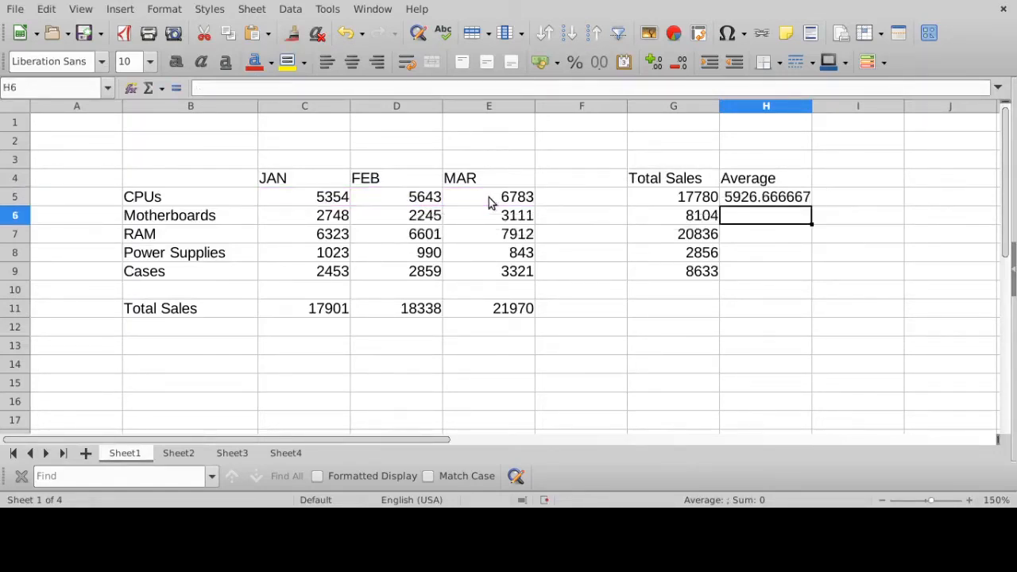
# - Review the cell range used by the CPUs average in H5, and fill its formula down to H9
pyautogui.click(785, 199)
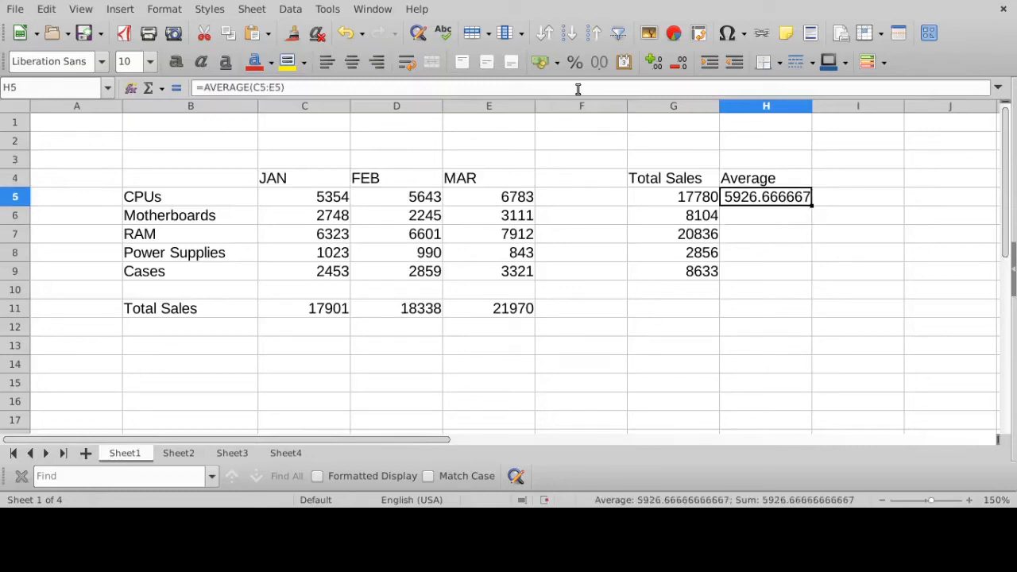
pyautogui.click(497, 89)
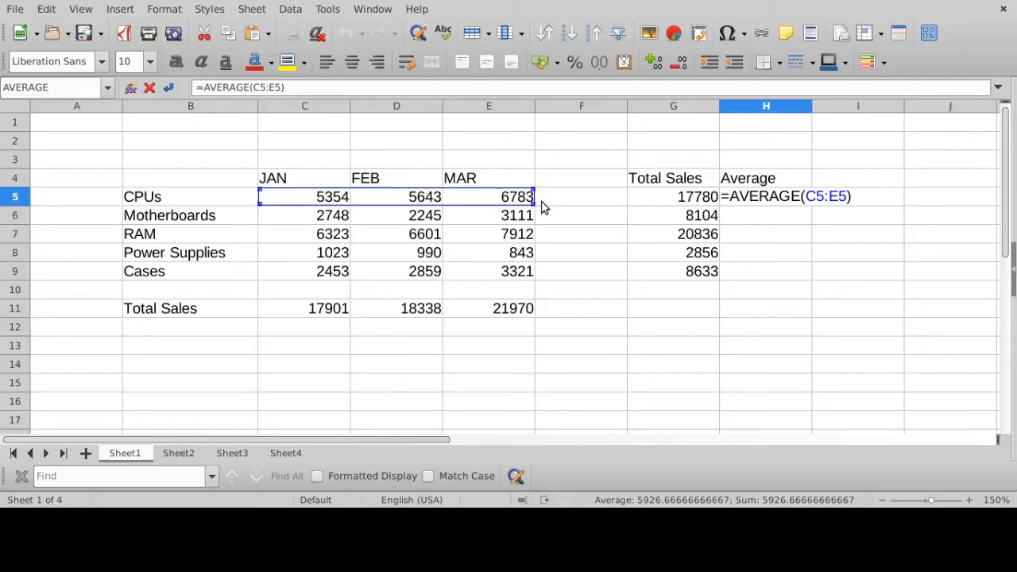
pyautogui.press('Return')
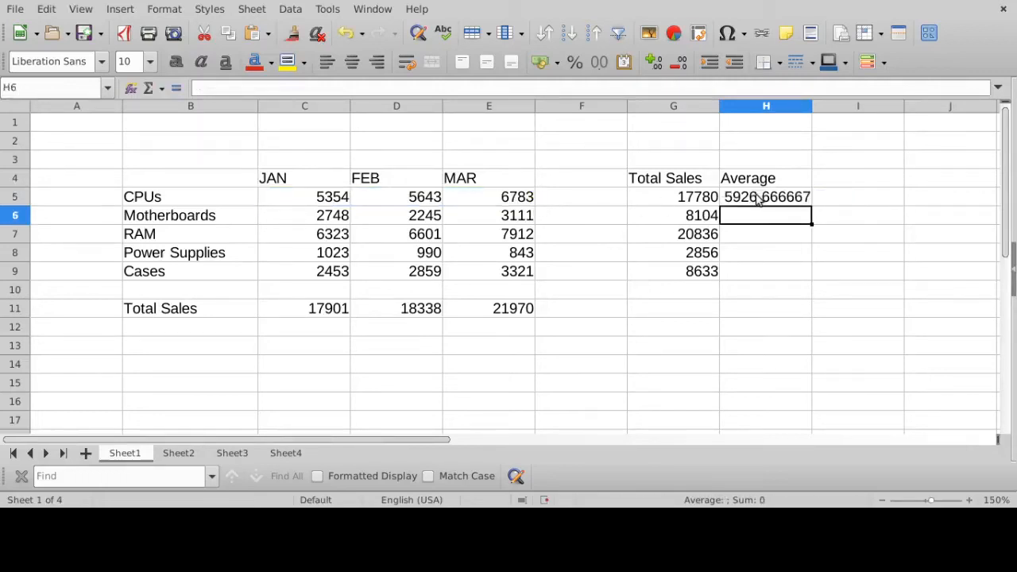
pyautogui.click(760, 200)
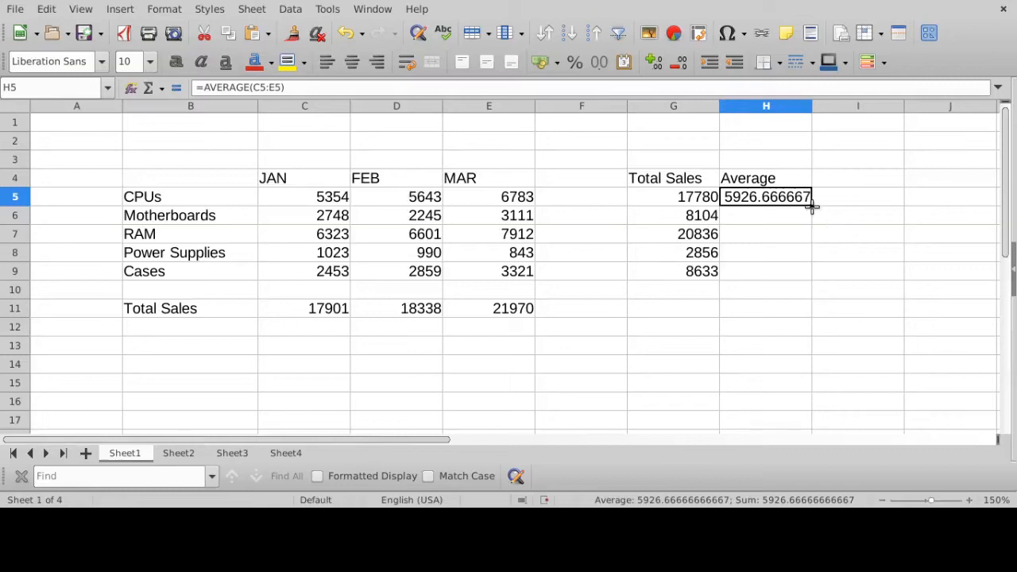
pyautogui.moveTo(810, 207); pyautogui.dragTo(801, 280)
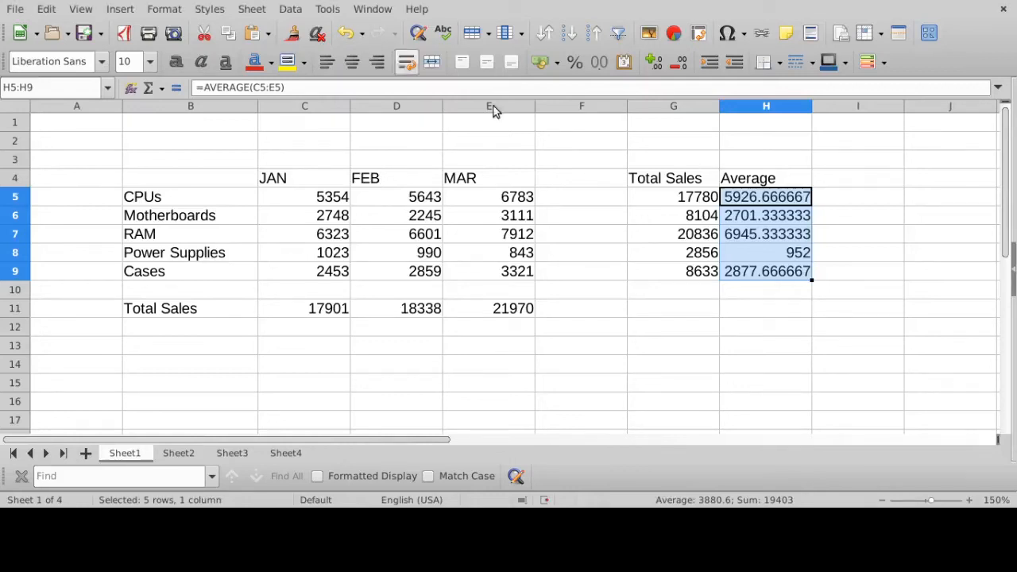
# - Enter the column heading "St Dev" in I4, next to the Average heading
pyautogui.click(845, 182)
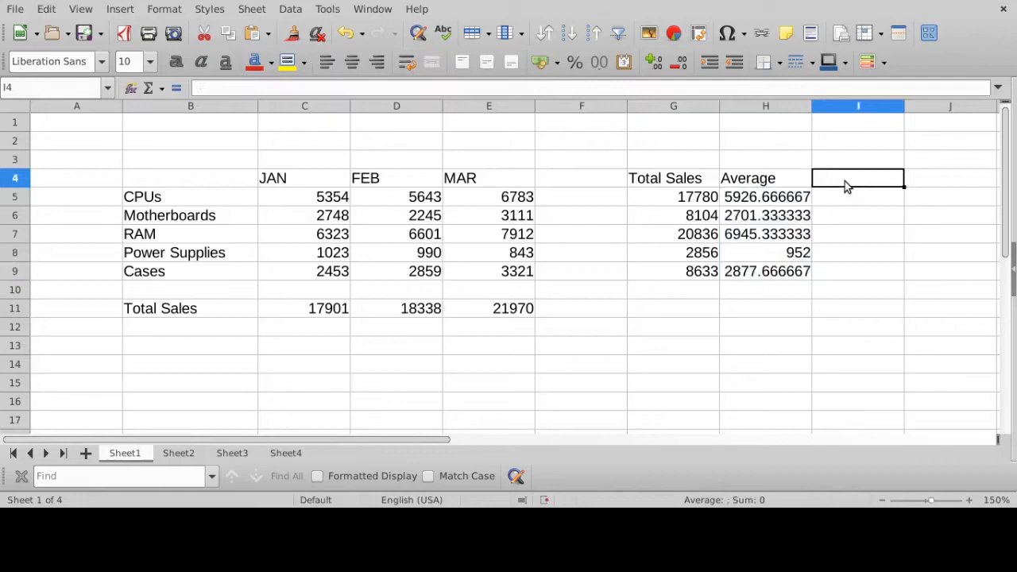
pyautogui.write('St Dev')
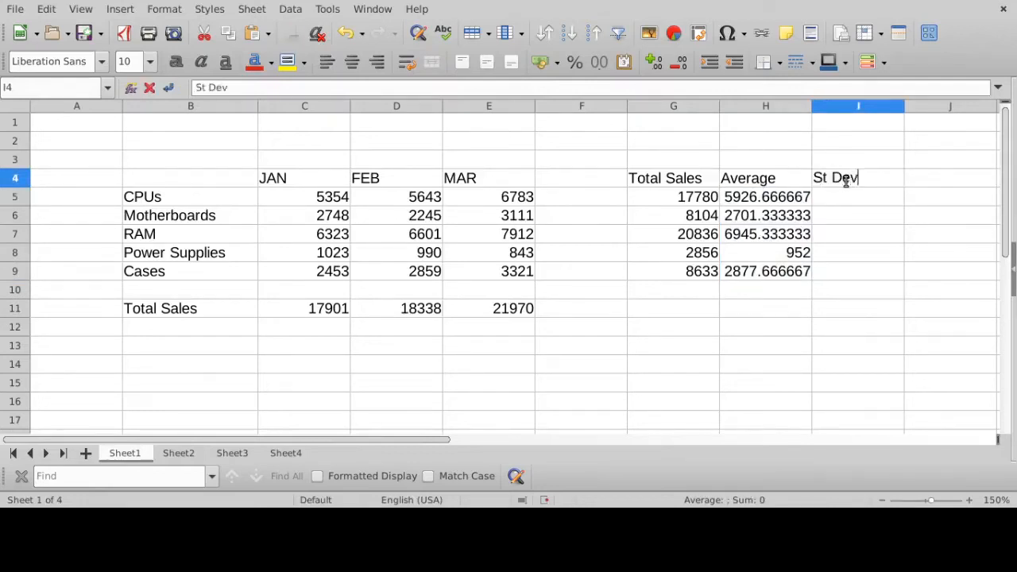
pyautogui.press('Return')
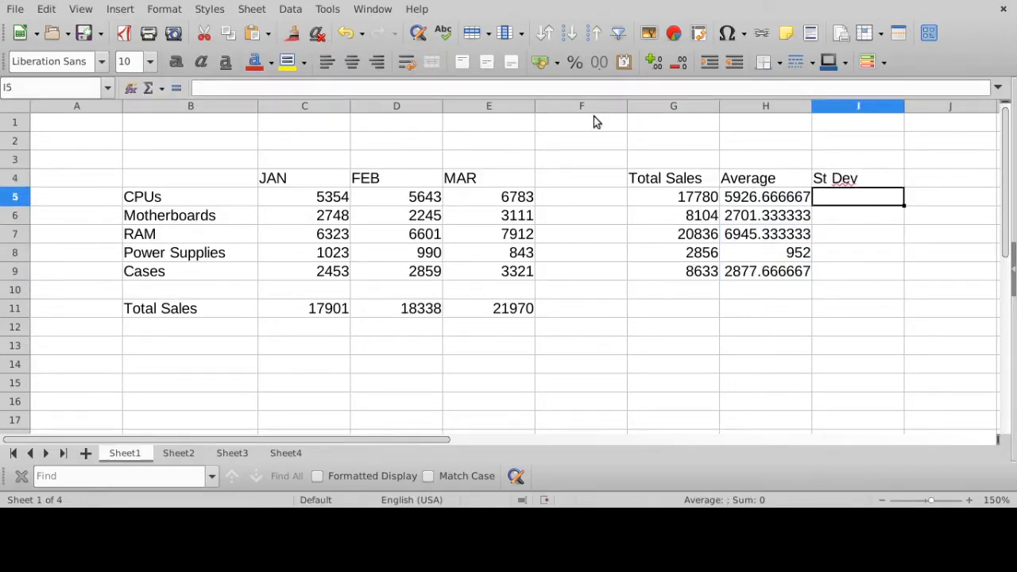
# - Enter the formula =STDEV(C5:E5) in I5 to calculate the standard deviation of the CPUs sales over the three months
pyautogui.click(760, 198)
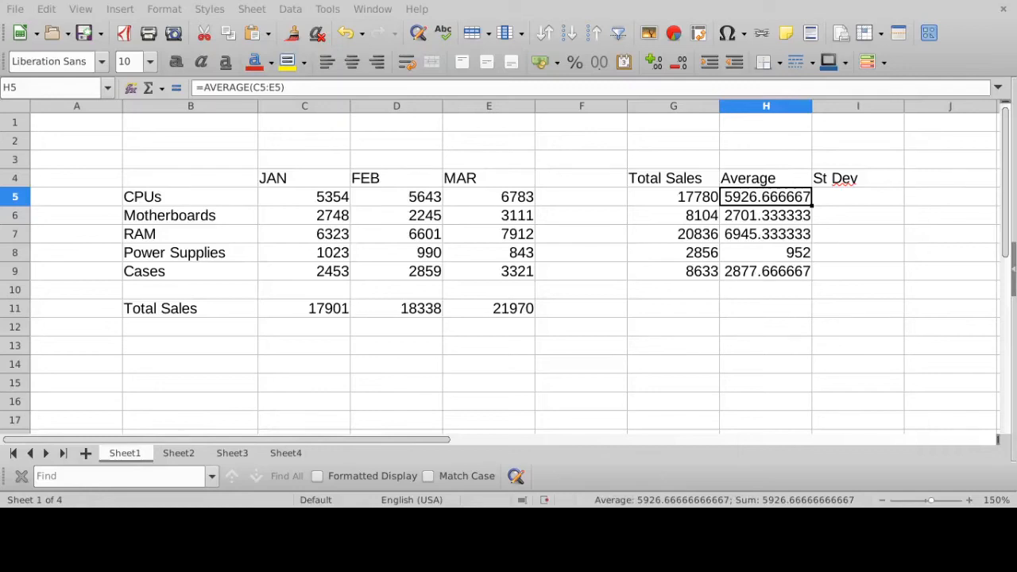
pyautogui.click(849, 202)
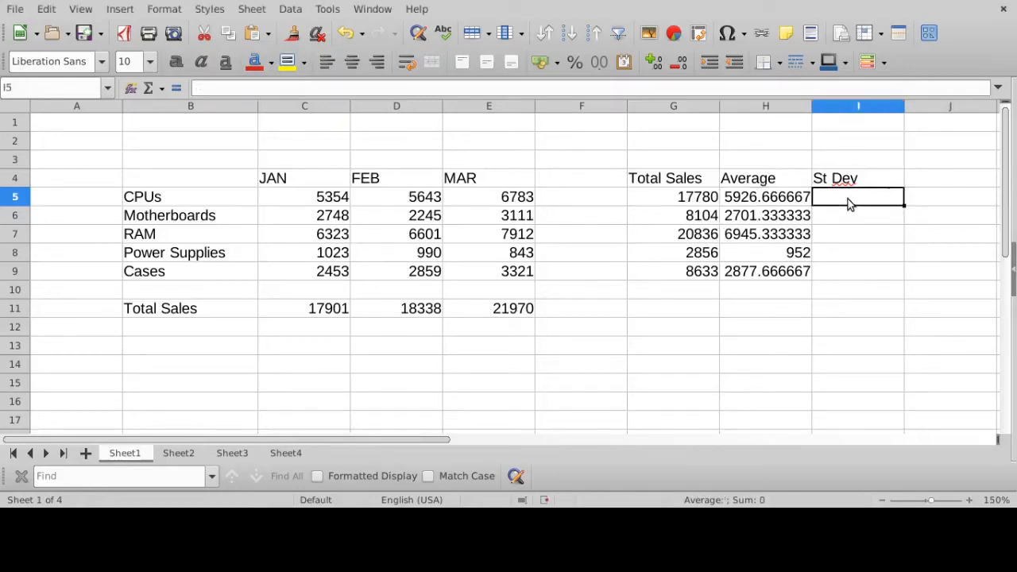
pyautogui.write('=std')
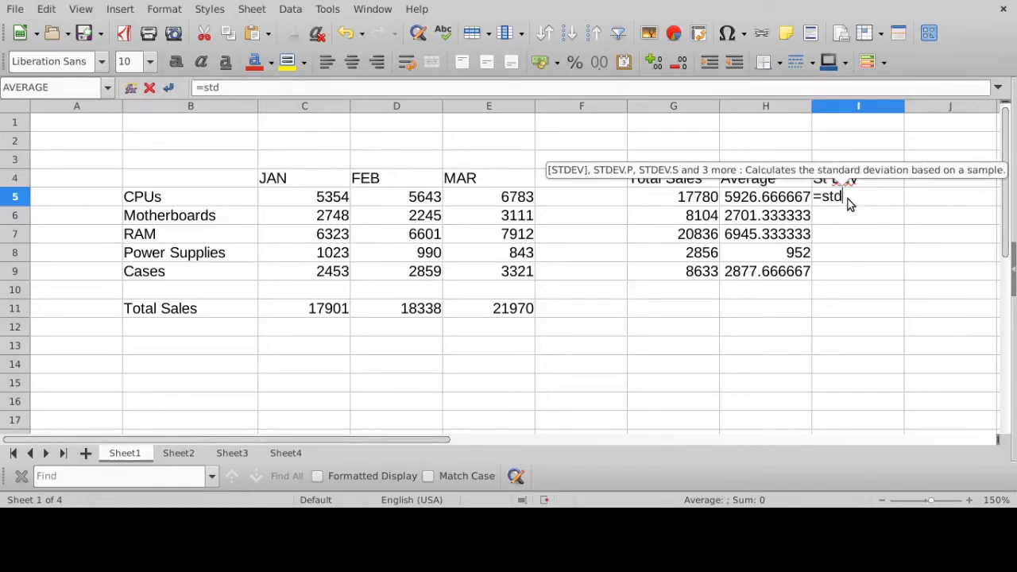
pyautogui.write('ev(')
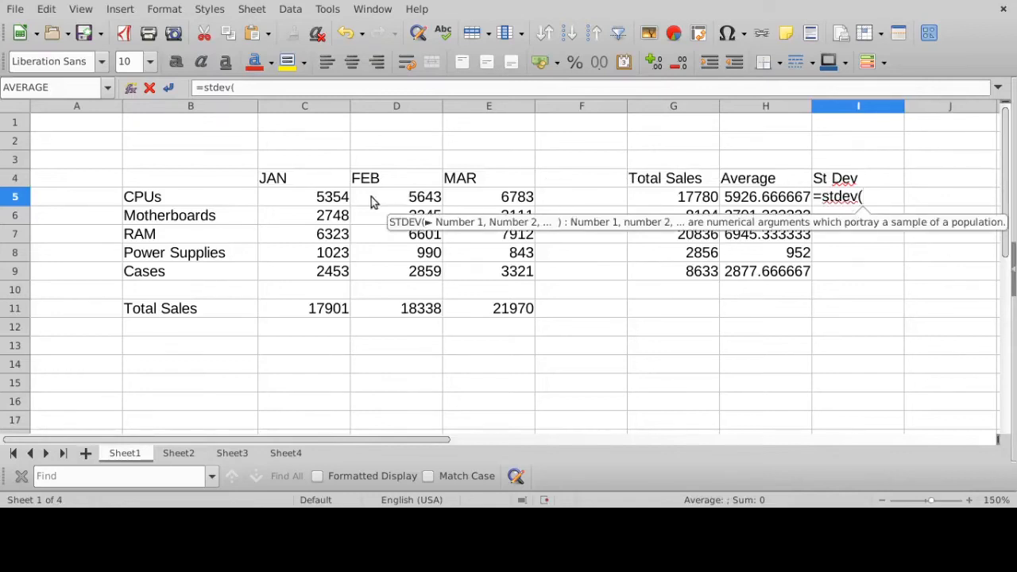
pyautogui.moveTo(329, 198); pyautogui.dragTo(499, 202)
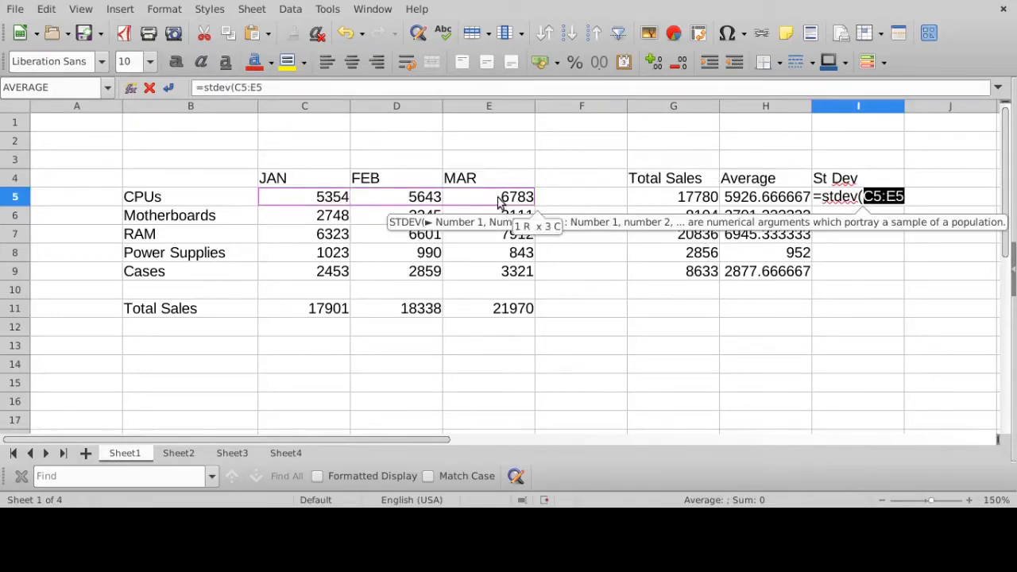
pyautogui.write(')')
pyautogui.press('Return')
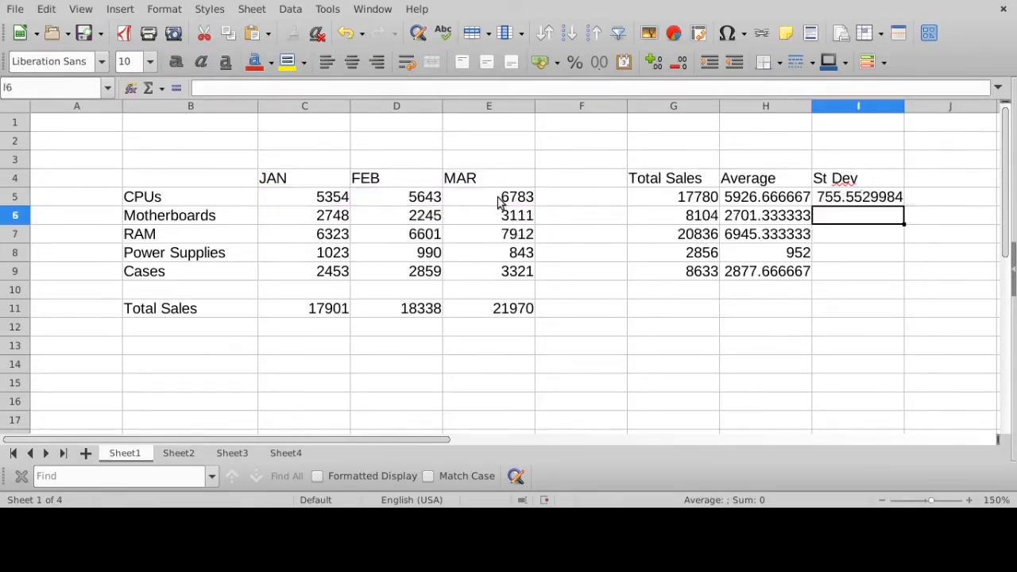
# - Compare the CPUs standard deviation with its average in H5, and fill the I5 formula down to I9
pyautogui.click(896, 203)
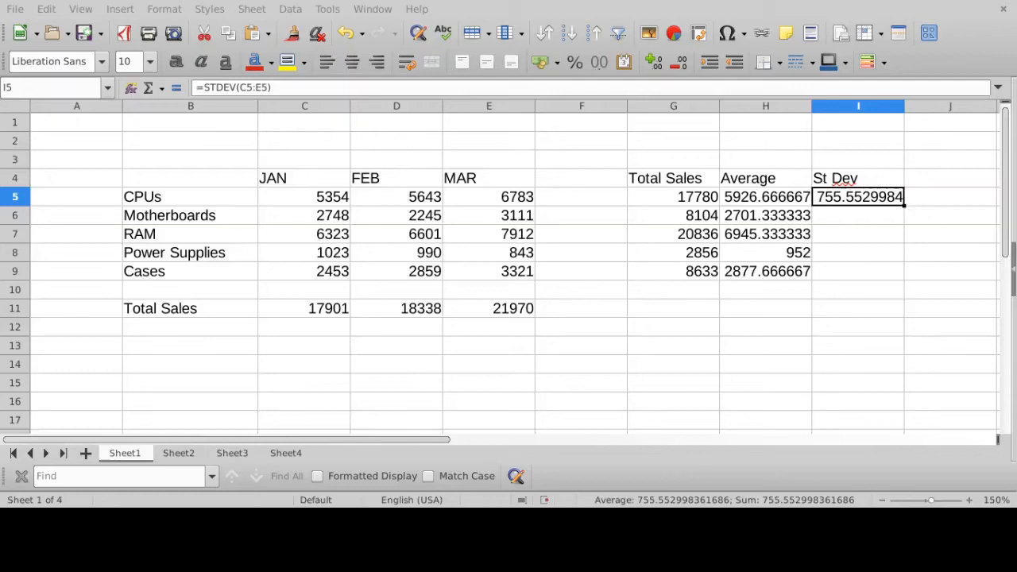
pyautogui.click(782, 203)
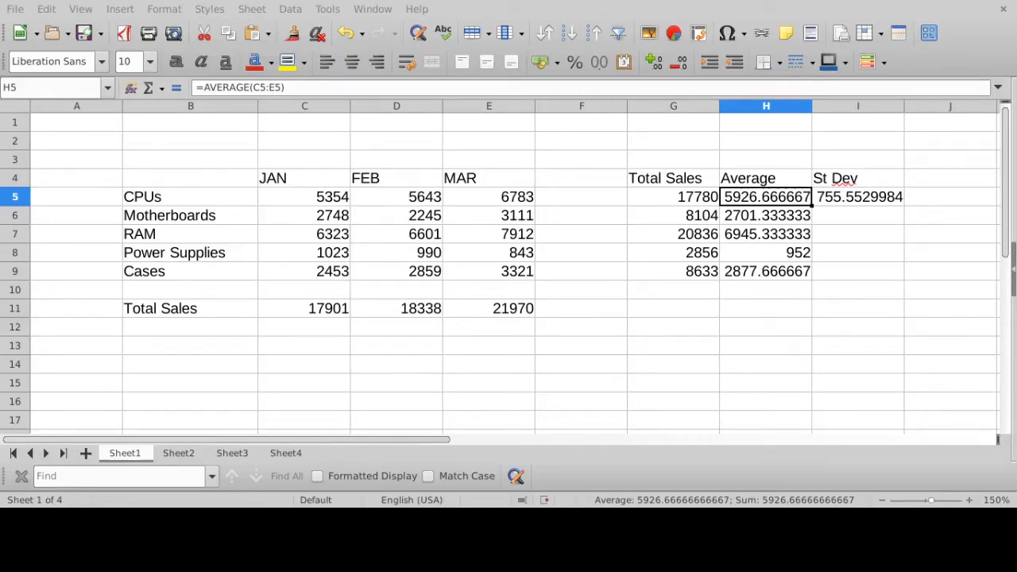
pyautogui.click(838, 198)
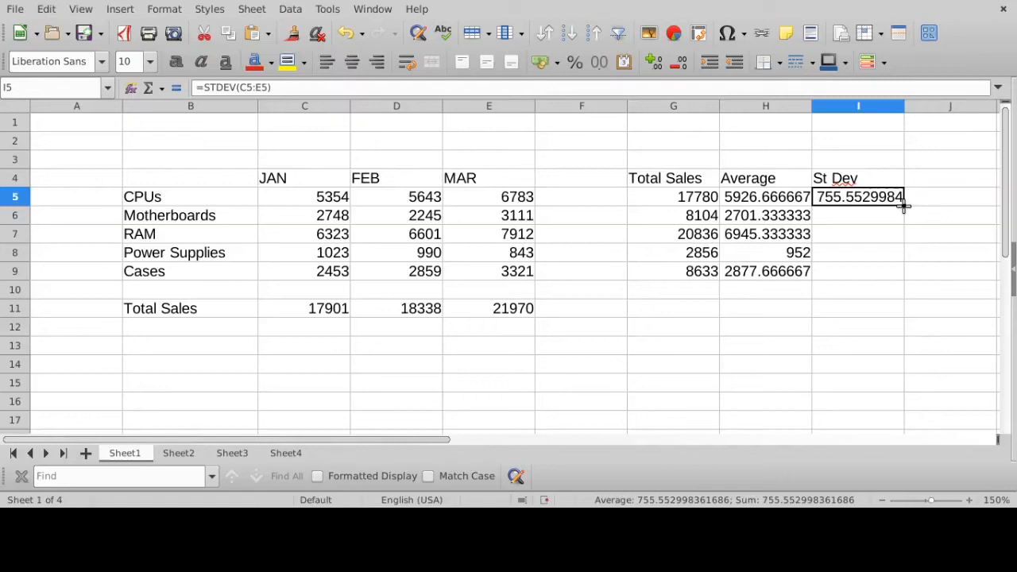
pyautogui.moveTo(903, 206); pyautogui.dragTo(889, 277)
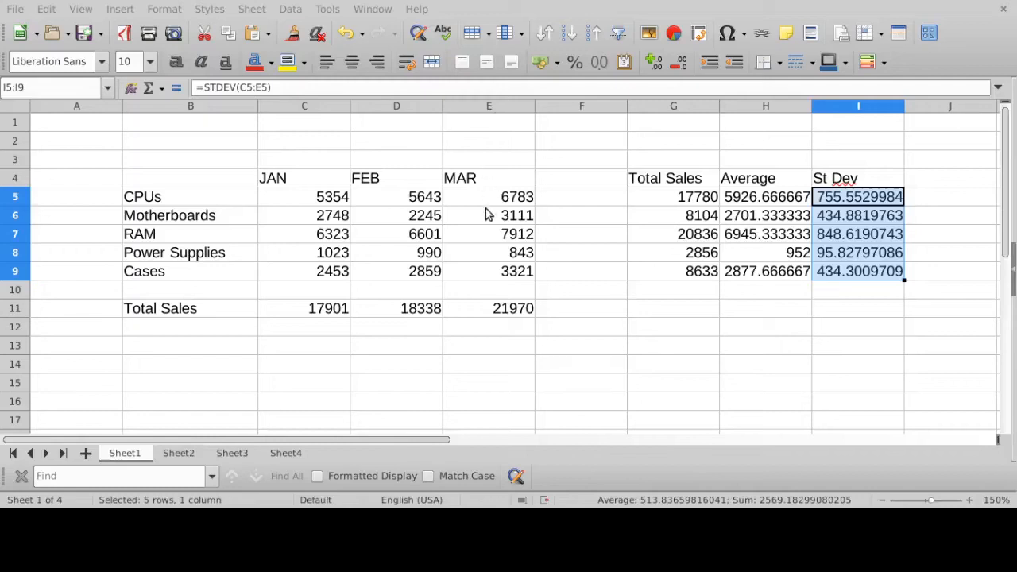
# - Format the sales figures, totals, averages and standard deviations in C5:I11 as currency
pyautogui.moveTo(317, 197); pyautogui.dragTo(492, 280)
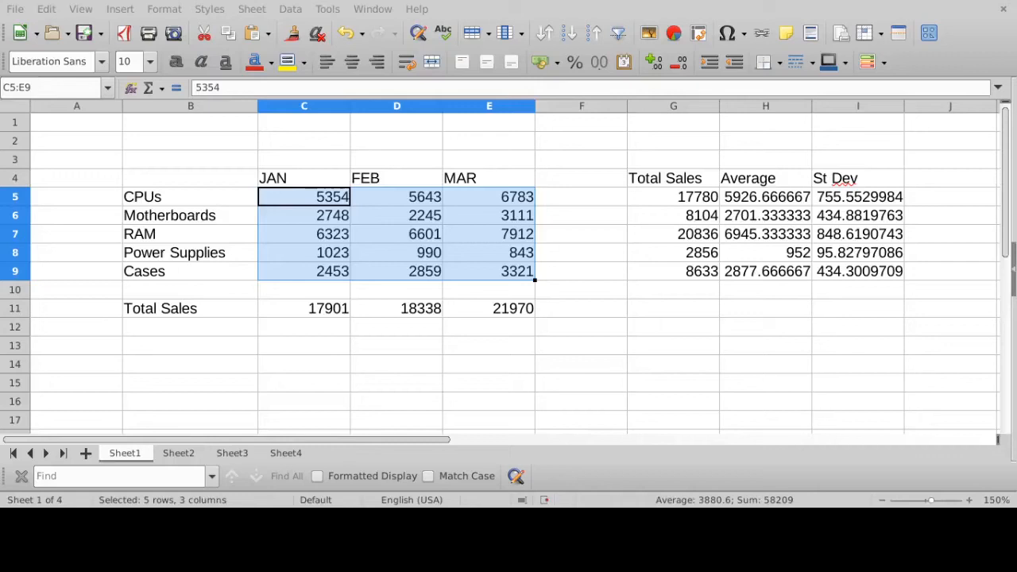
pyautogui.click(340, 197)
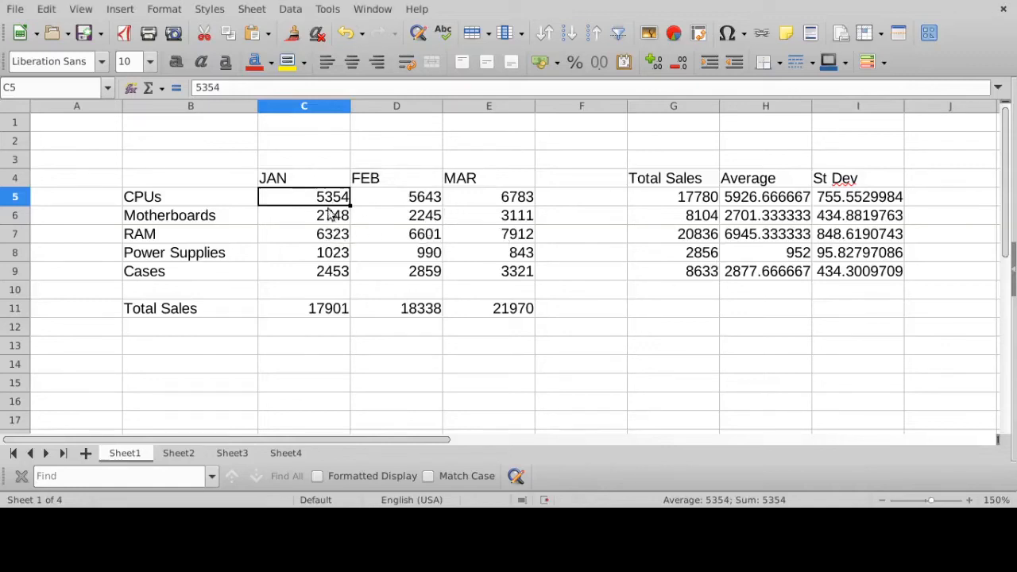
pyautogui.moveTo(327, 196); pyautogui.dragTo(857, 312)
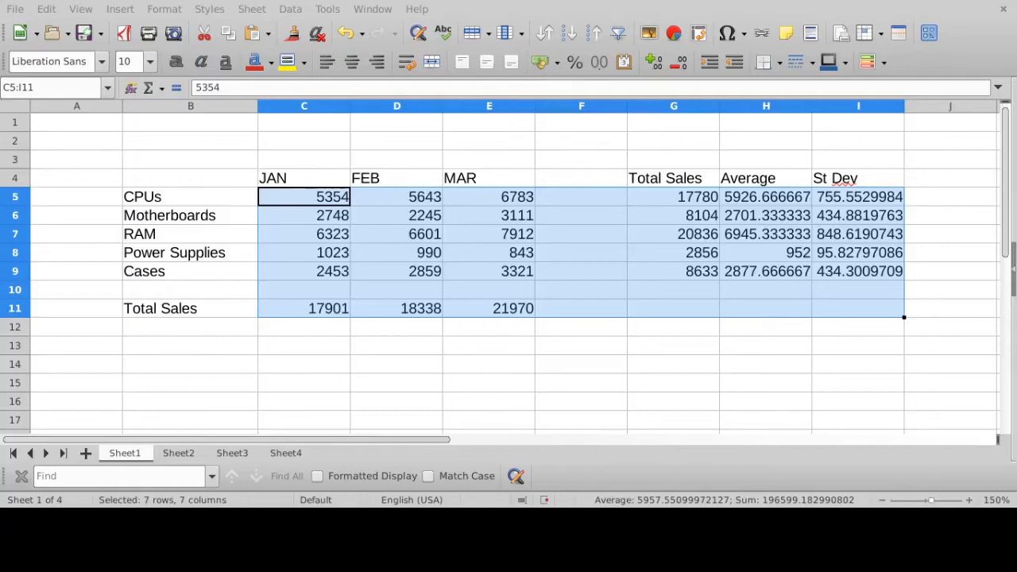
pyautogui.click(541, 62)
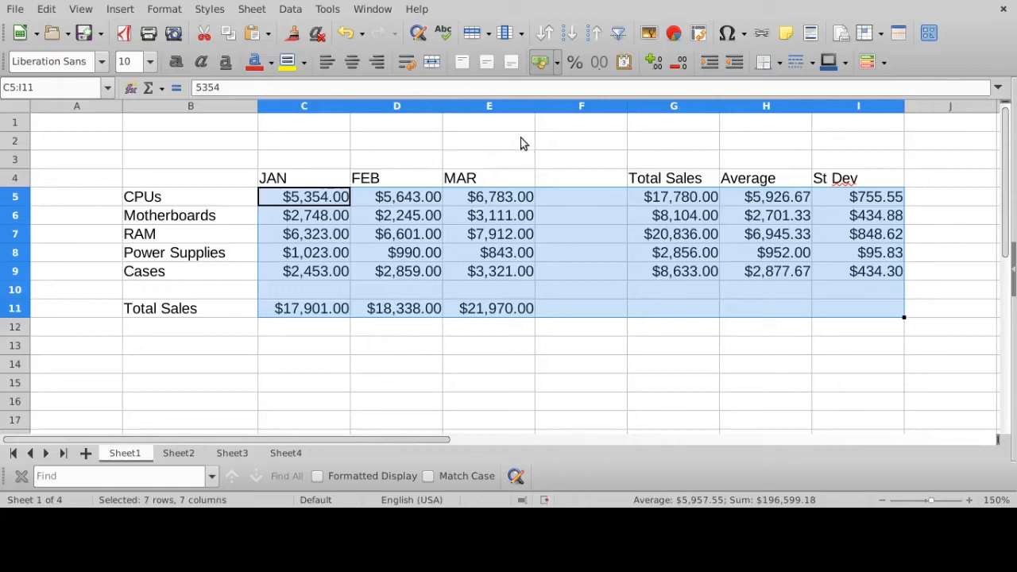
# - Increase the height of row 2 to about four times a normal row, and enter the title "Total Sales" in D2
pyautogui.click(15, 142)
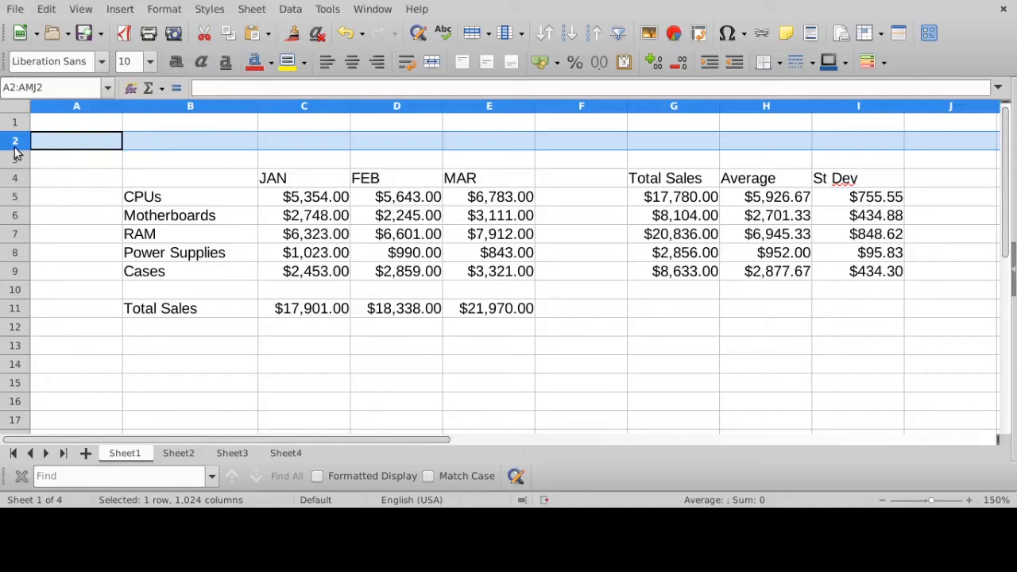
pyautogui.moveTo(14, 149); pyautogui.dragTo(11, 204)
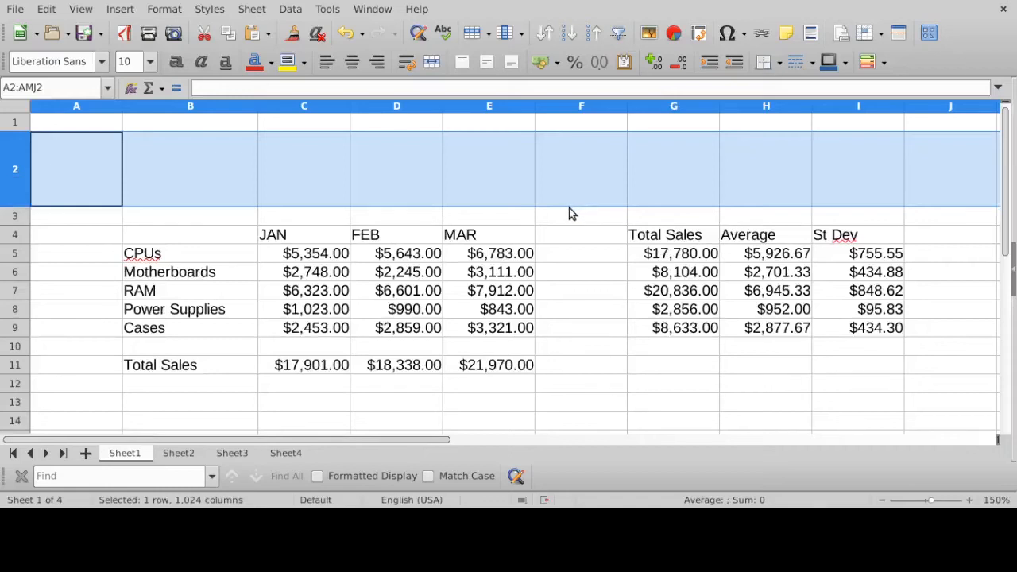
pyautogui.click(391, 173)
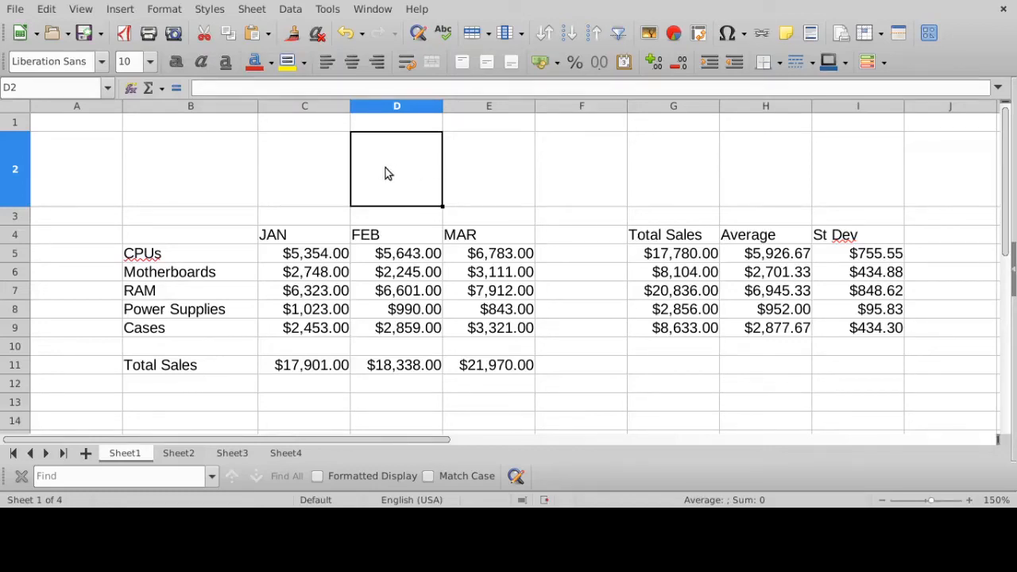
pyautogui.moveTo(389, 173); pyautogui.dragTo(583, 173)
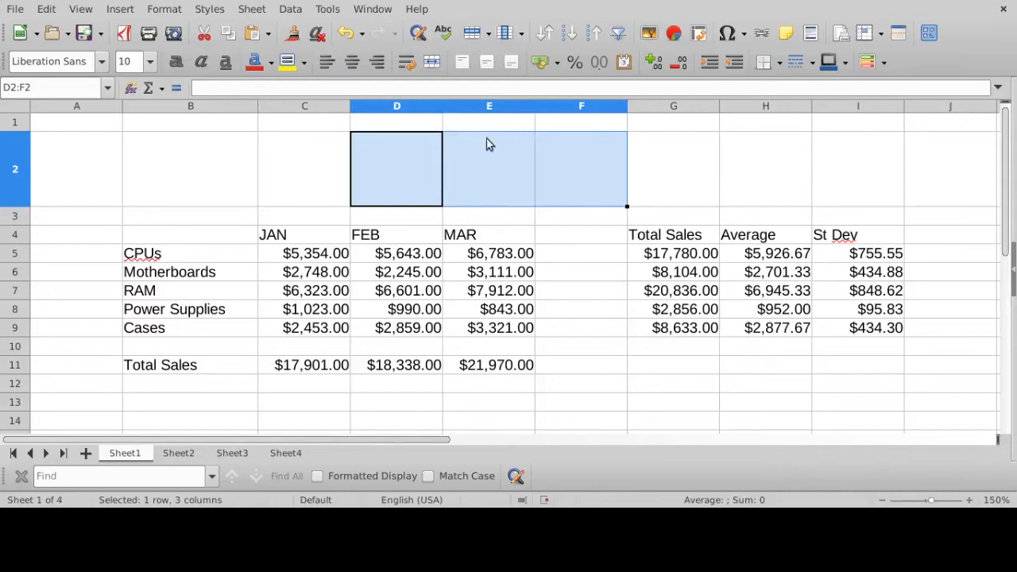
pyautogui.click(396, 88)
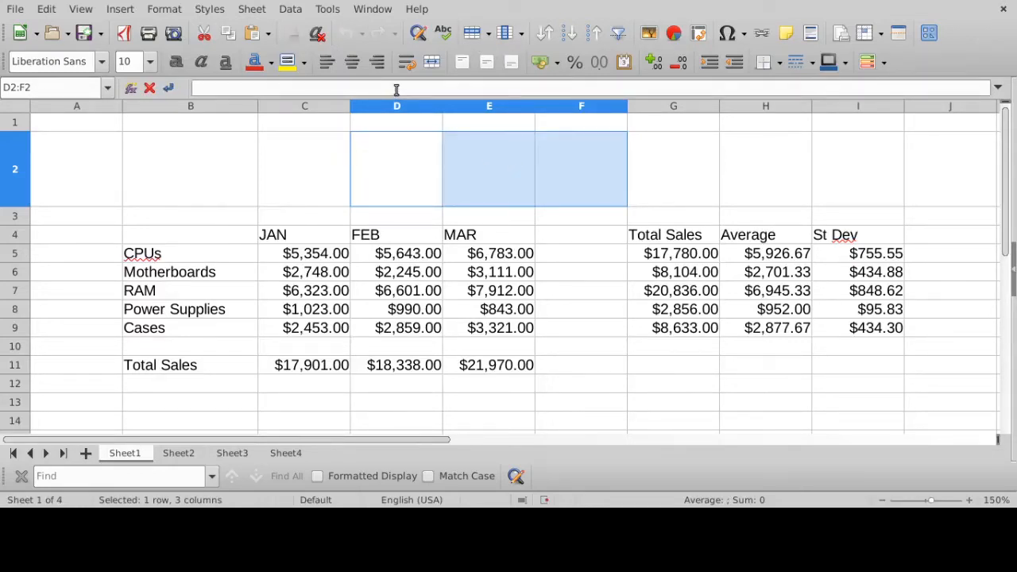
pyautogui.write('Total Sa')
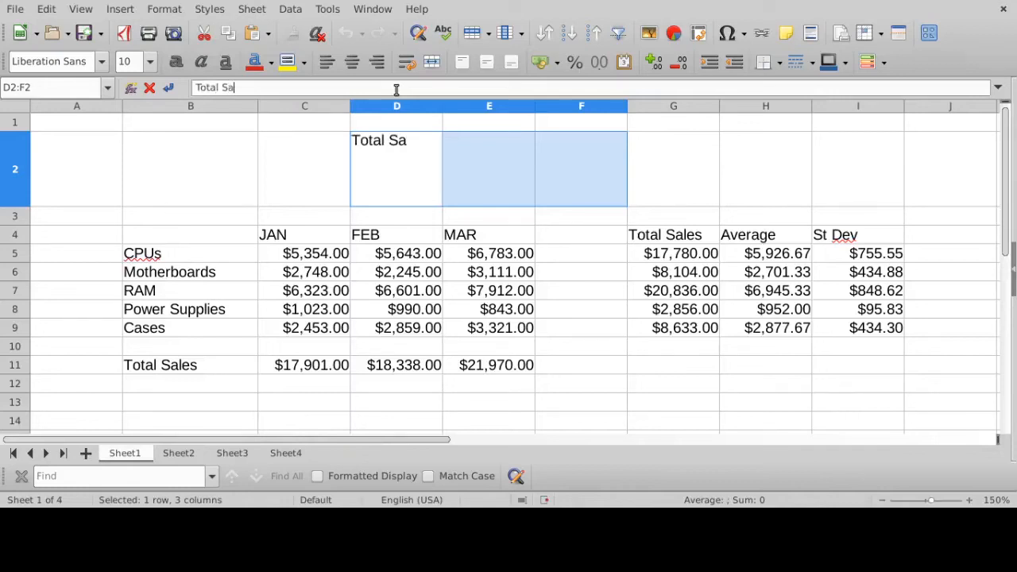
pyautogui.write('les')
pyautogui.press('Return')
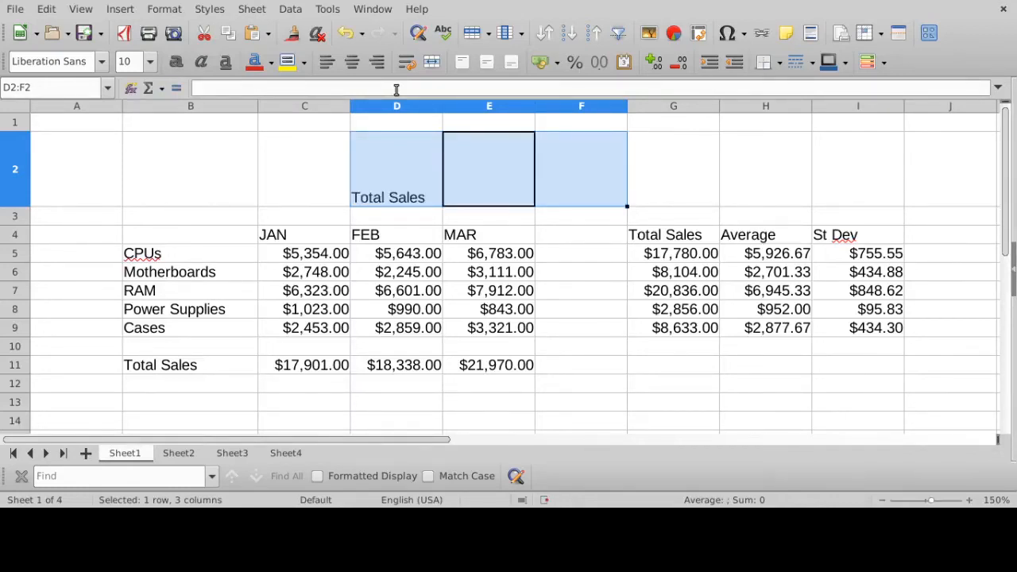
# - Open the D2 title for editing, select its whole text and set the font size to 80
pyautogui.click(417, 171)
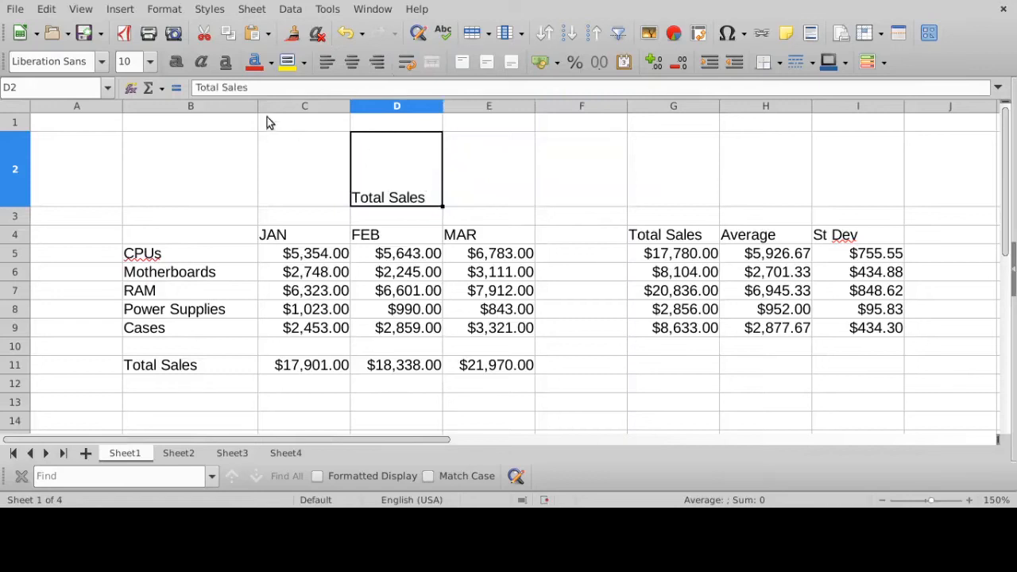
pyautogui.click(275, 90)
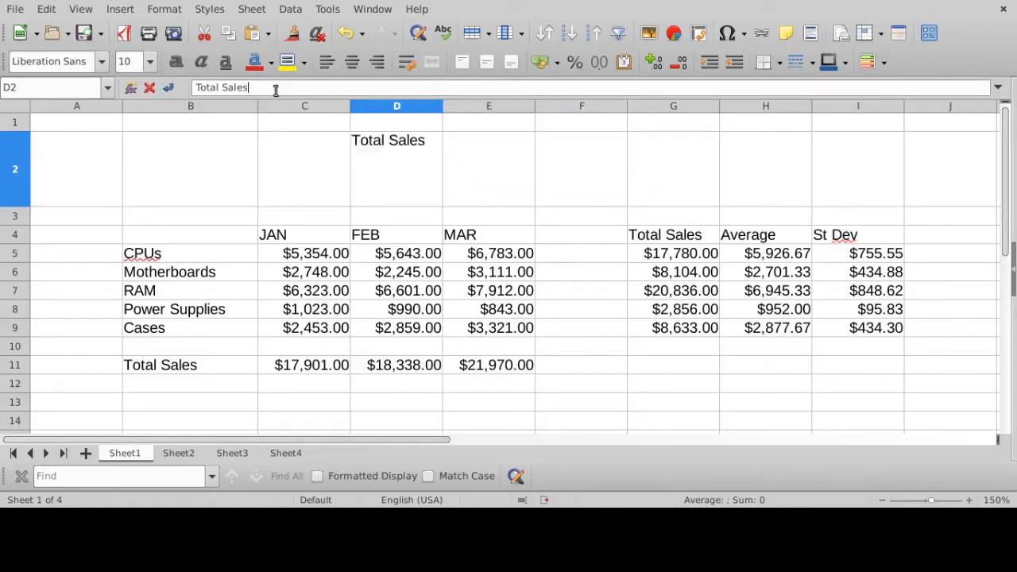
pyautogui.click(151, 62)
pyautogui.write('80')
pyautogui.moveTo(256, 88); pyautogui.dragTo(165, 90)
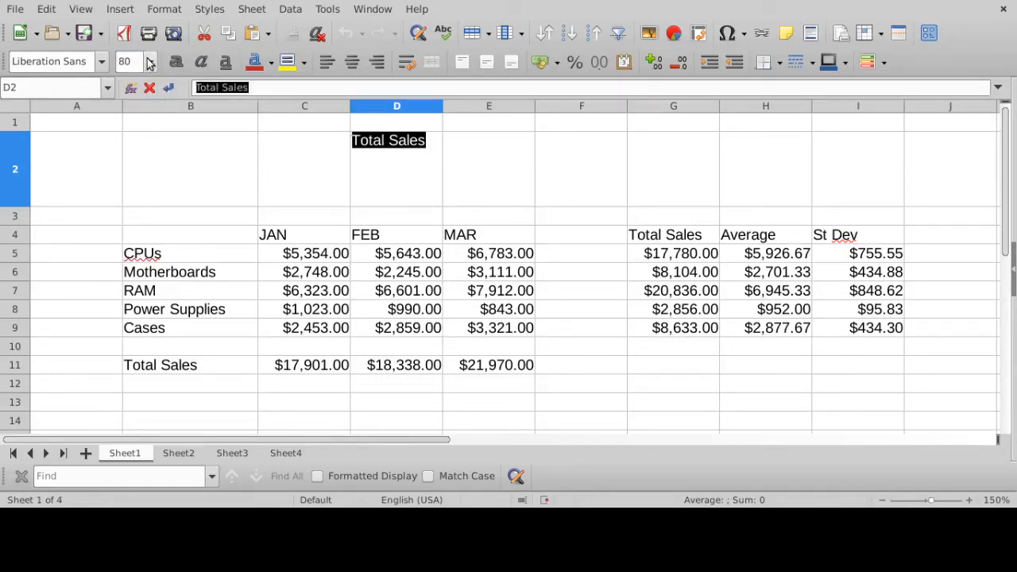
pyautogui.click(149, 62)
pyautogui.press('Return')
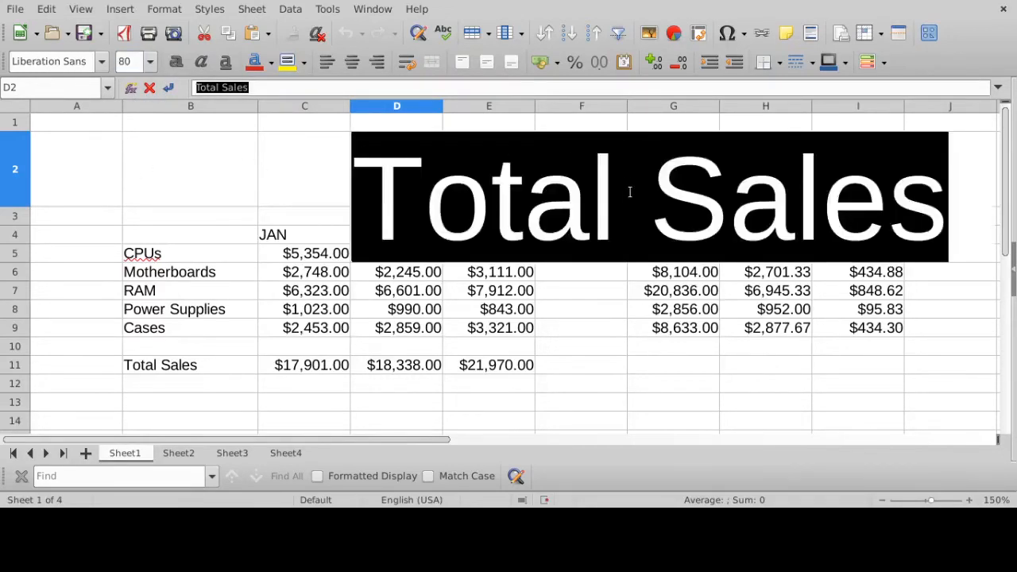
# - Reduce the D2 title's font size to 54 and finally to 40, and finish editing the cell
pyautogui.click(147, 62)
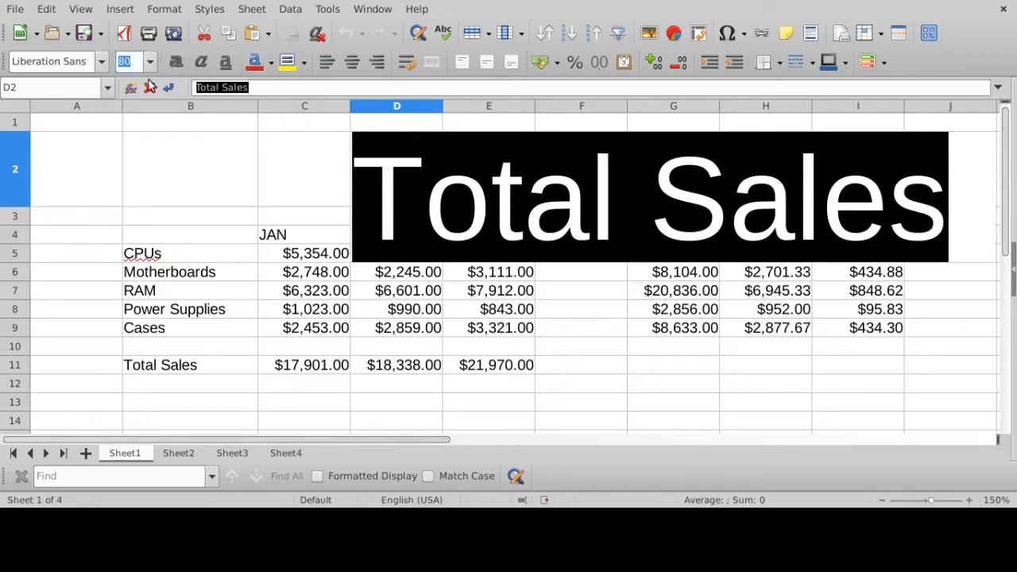
pyautogui.write('54')
pyautogui.press('Return')
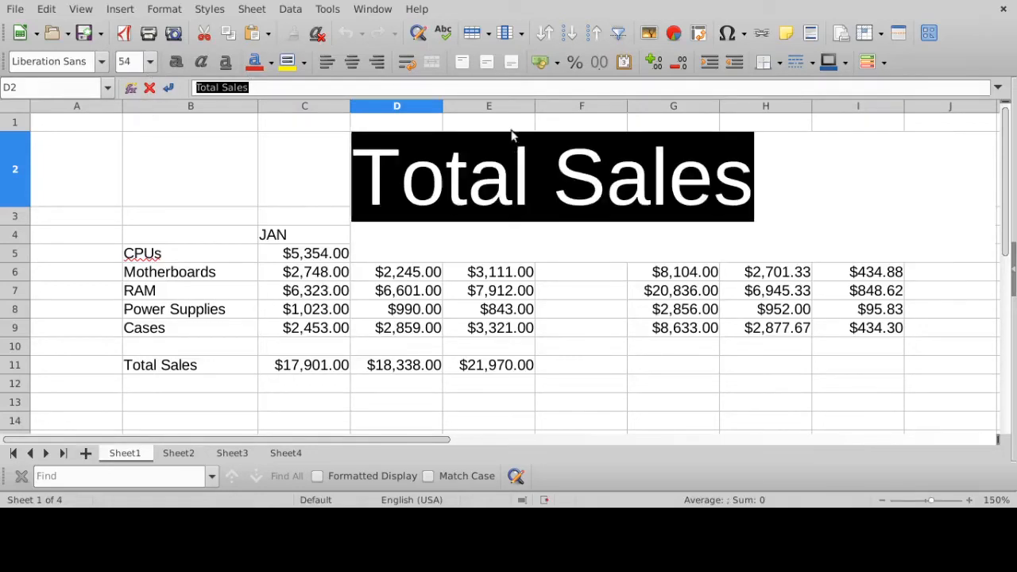
pyautogui.click(150, 60)
pyautogui.click(139, 95)
pyautogui.click(507, 181)
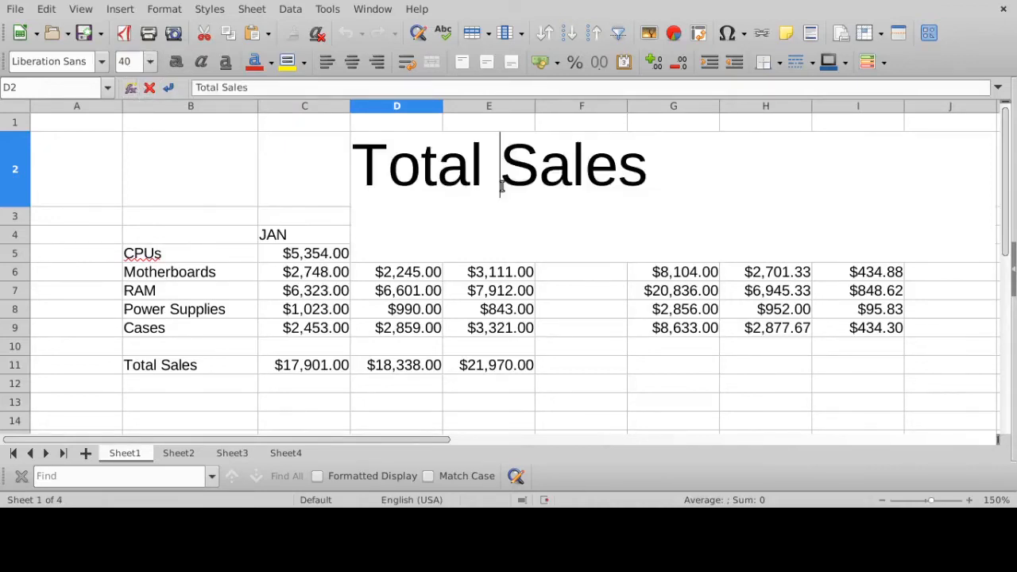
pyautogui.click(327, 203)
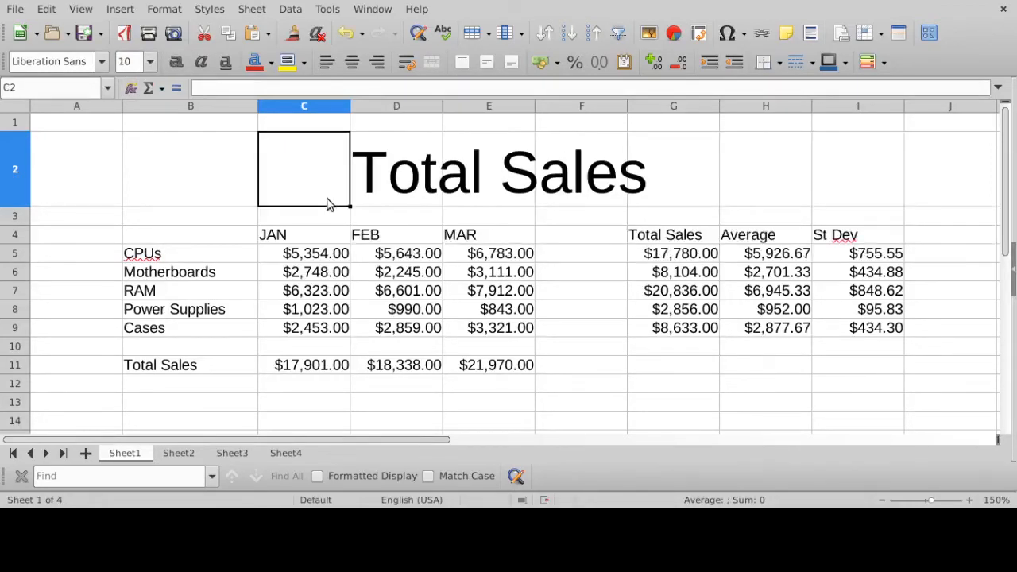
# - Review the cells D2:G2 spanned by the title, and select the monthly product sales in C5:E9
pyautogui.click(700, 164)
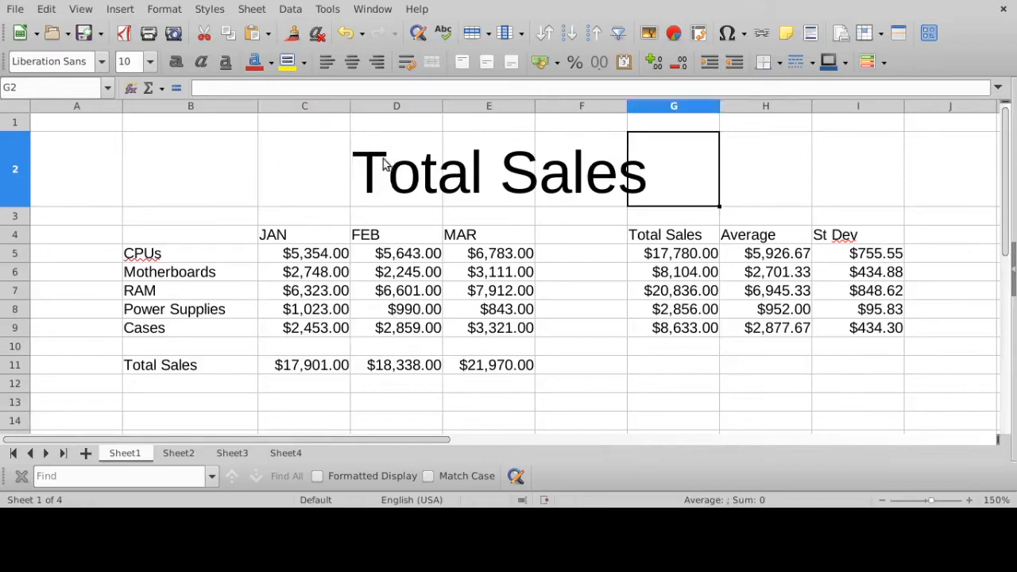
pyautogui.moveTo(381, 169); pyautogui.dragTo(636, 169)
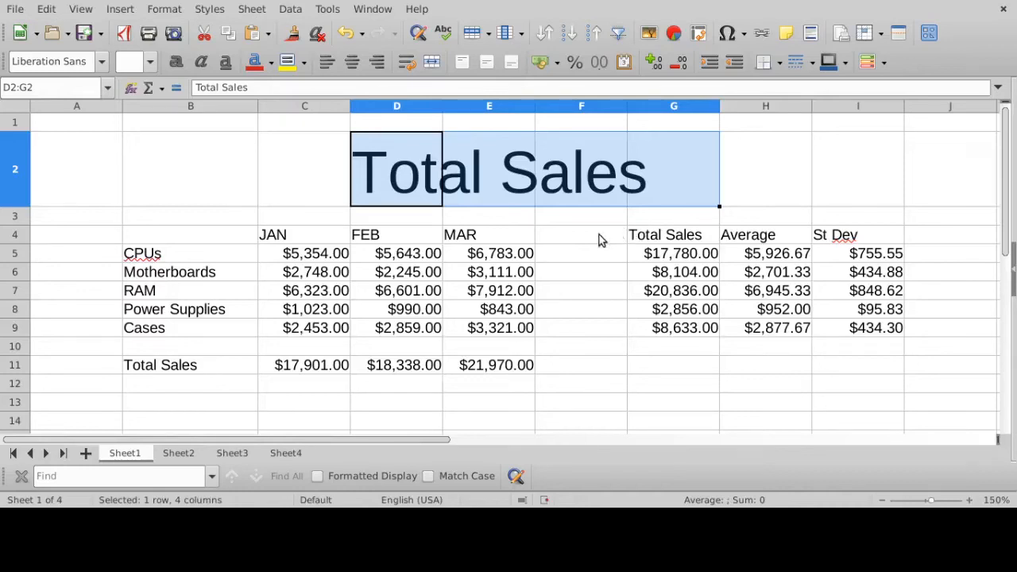
pyautogui.scroll(-1, 599, 235)
pyautogui.scroll(1, 599, 235)
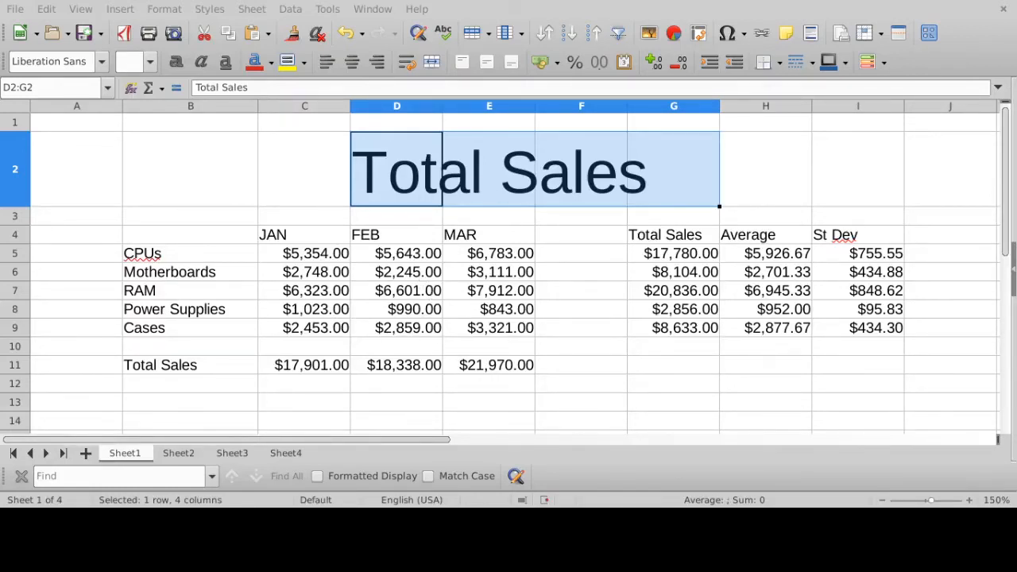
pyautogui.scroll(-1, 431, 174)
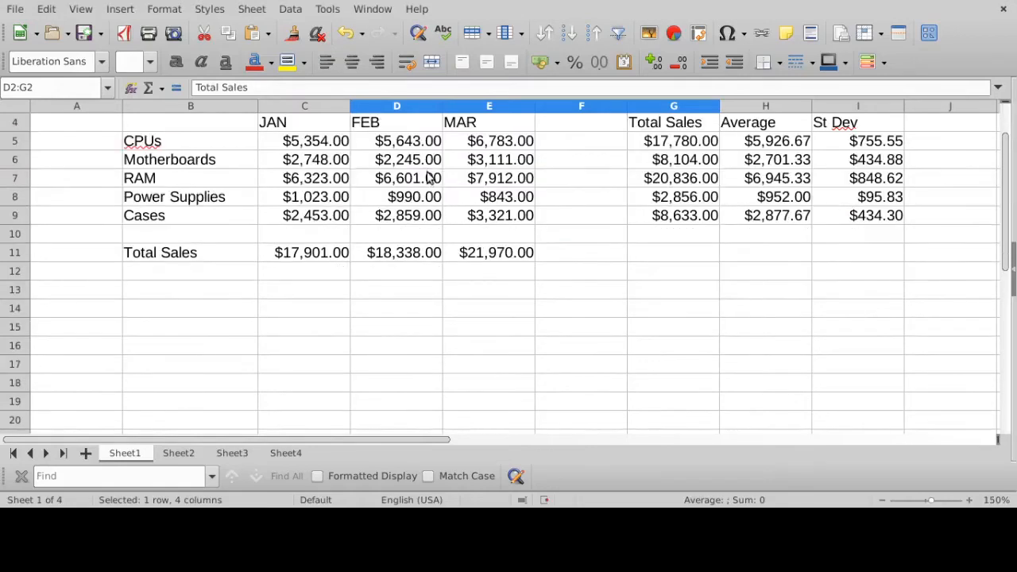
pyautogui.scroll(1, 405, 252)
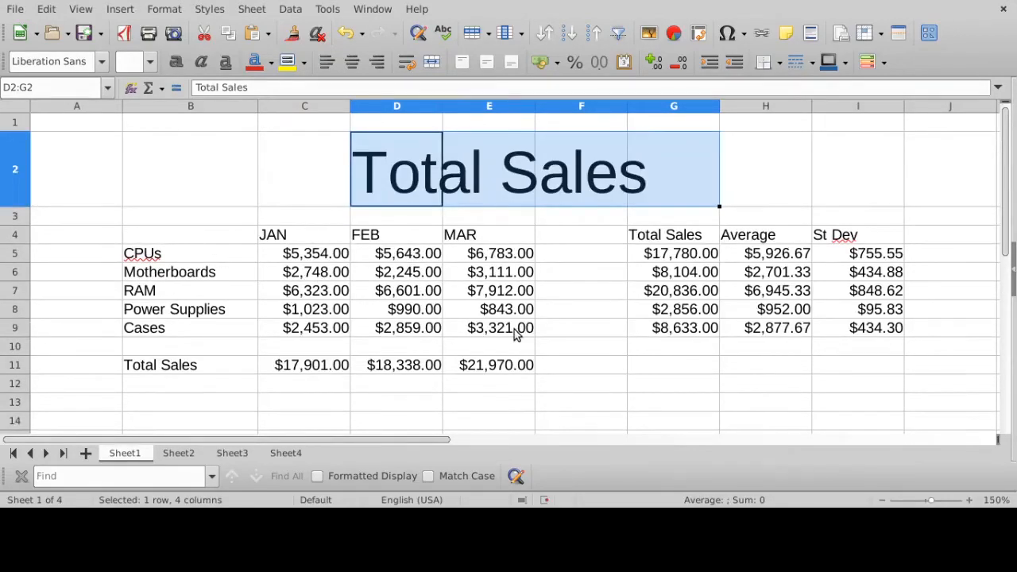
pyautogui.moveTo(517, 332); pyautogui.dragTo(320, 252)
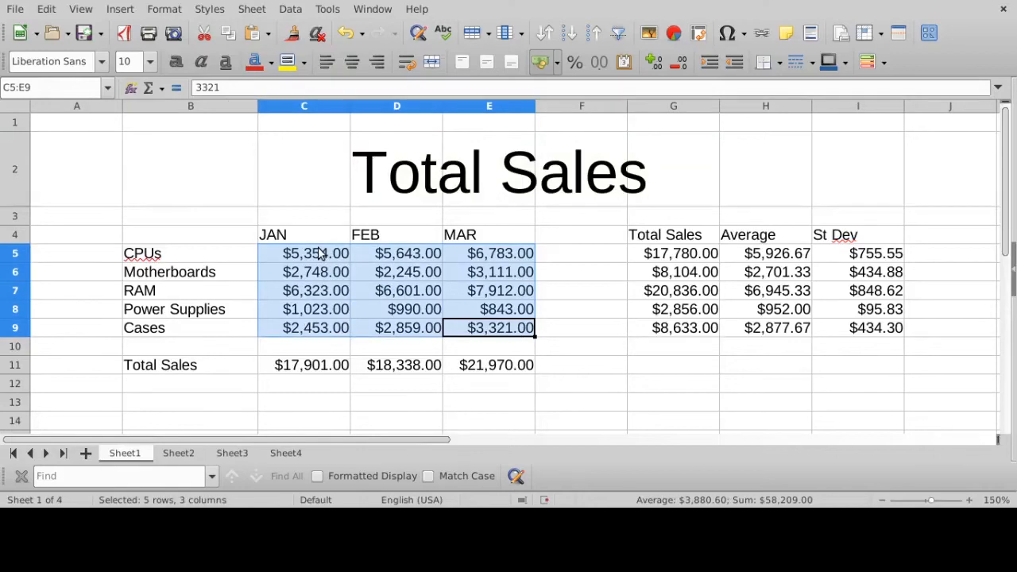
# - Review the per-product totals, averages and standard deviations in G3:I10 and the monthly totals in row 11
pyautogui.moveTo(642, 223); pyautogui.dragTo(864, 344)
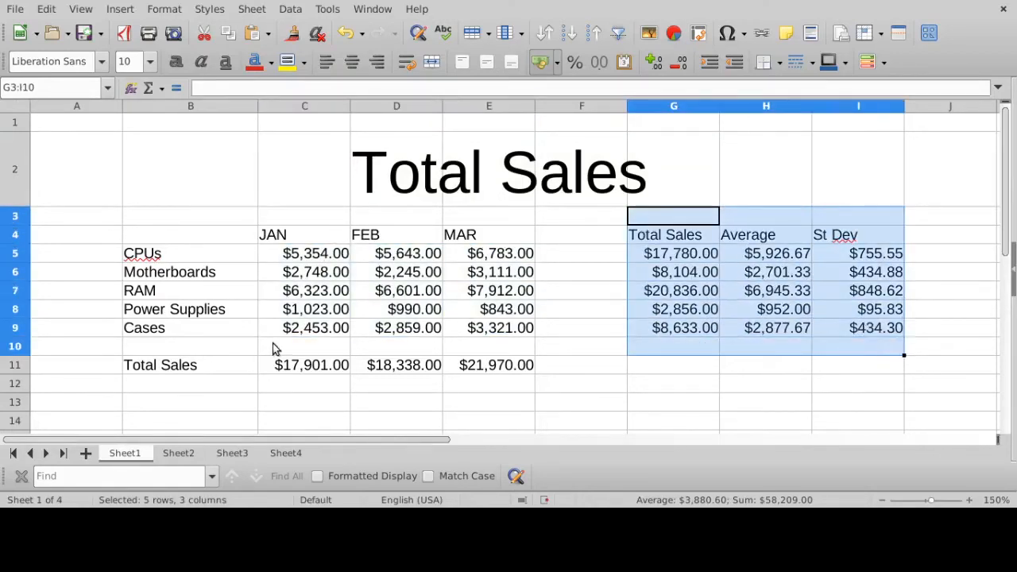
pyautogui.moveTo(146, 359); pyautogui.dragTo(601, 381)
pyautogui.click(568, 330)
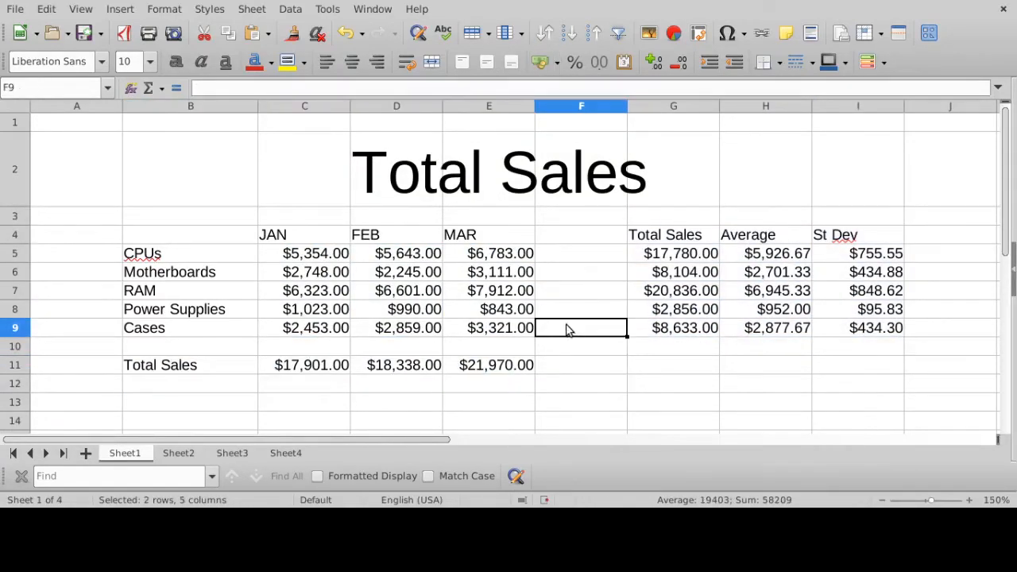
# - Insert a column chart from B4:E9 and make it a stacked column chart with the data series in rows, so the months form the categories
pyautogui.moveTo(522, 330); pyautogui.dragTo(232, 243)
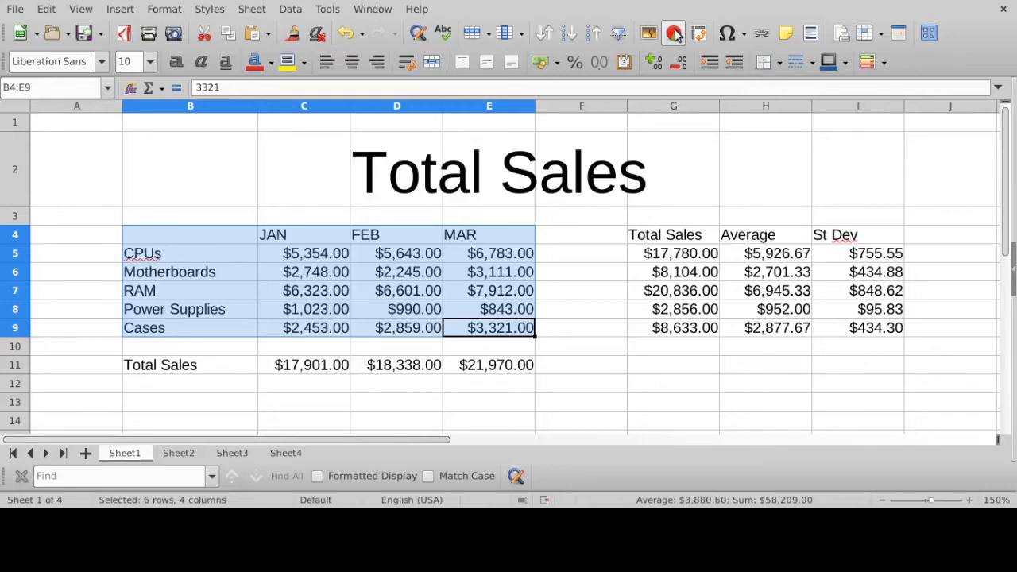
pyautogui.click(675, 35)
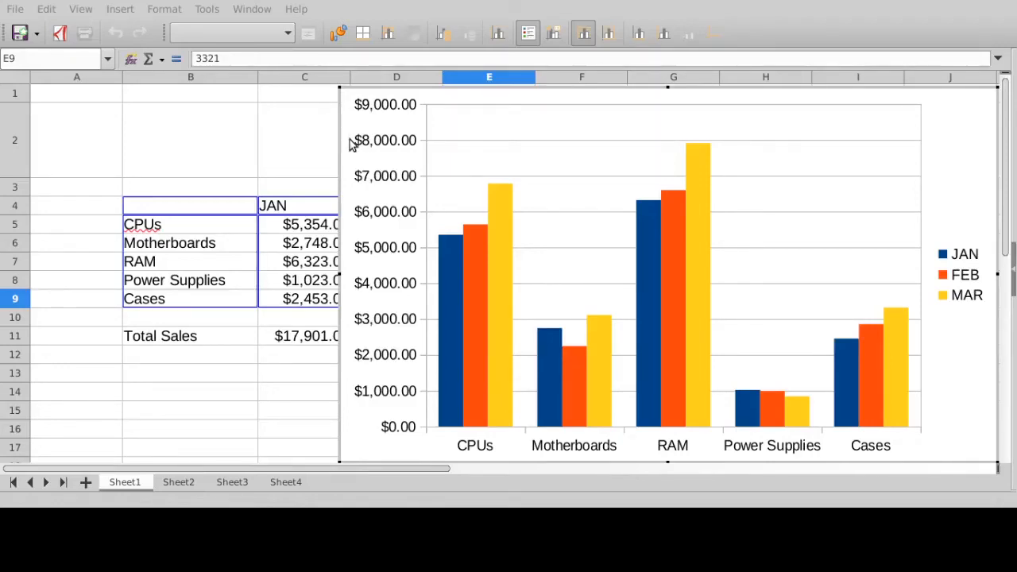
pyautogui.press('Down')
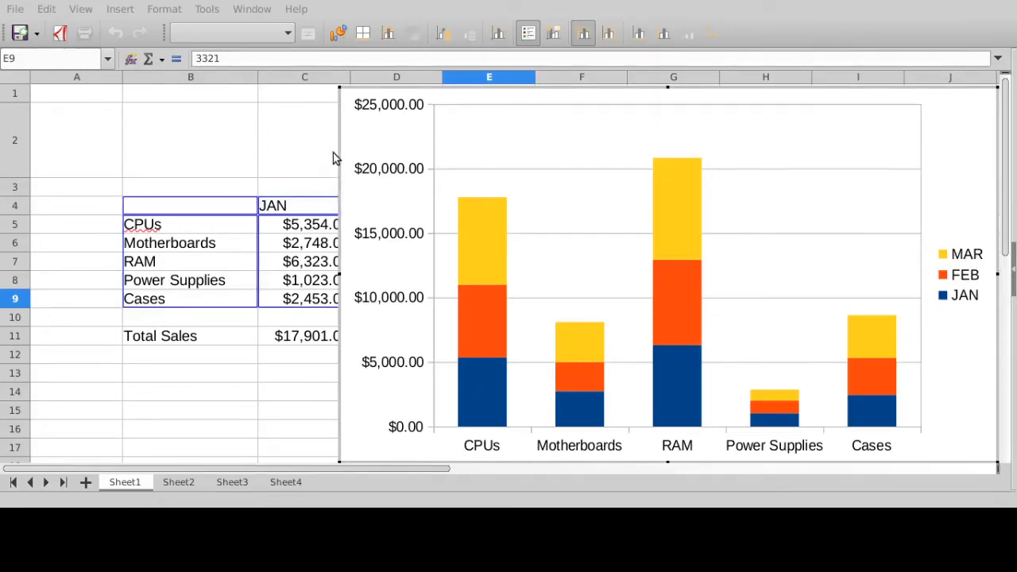
pyautogui.click(782, 127)
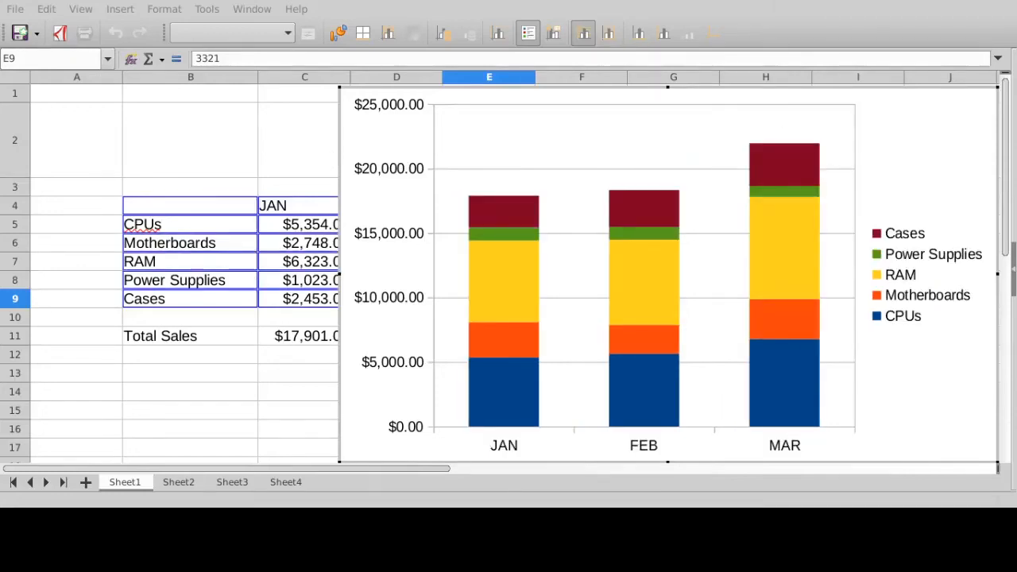
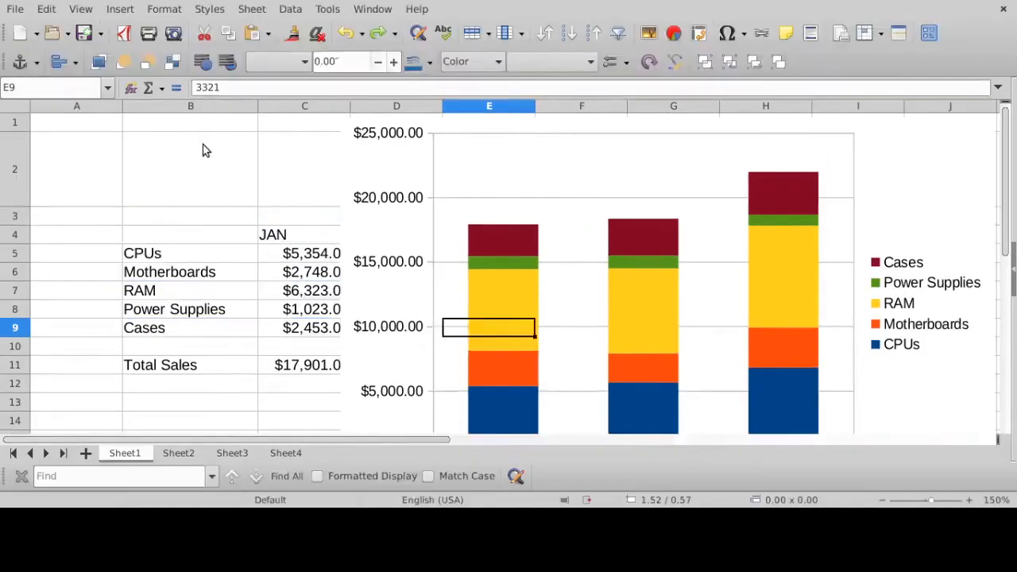
# - Shrink the stacked column chart to about 3.8 by 2.1 inches and place it below the Total Sales row, starting in column B
pyautogui.click(205, 150)
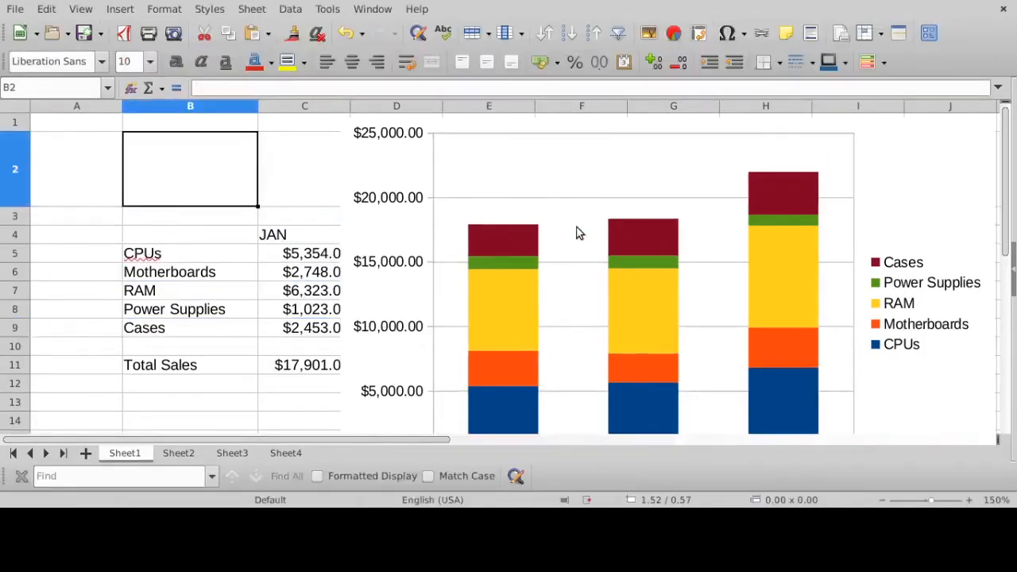
pyautogui.click(661, 221)
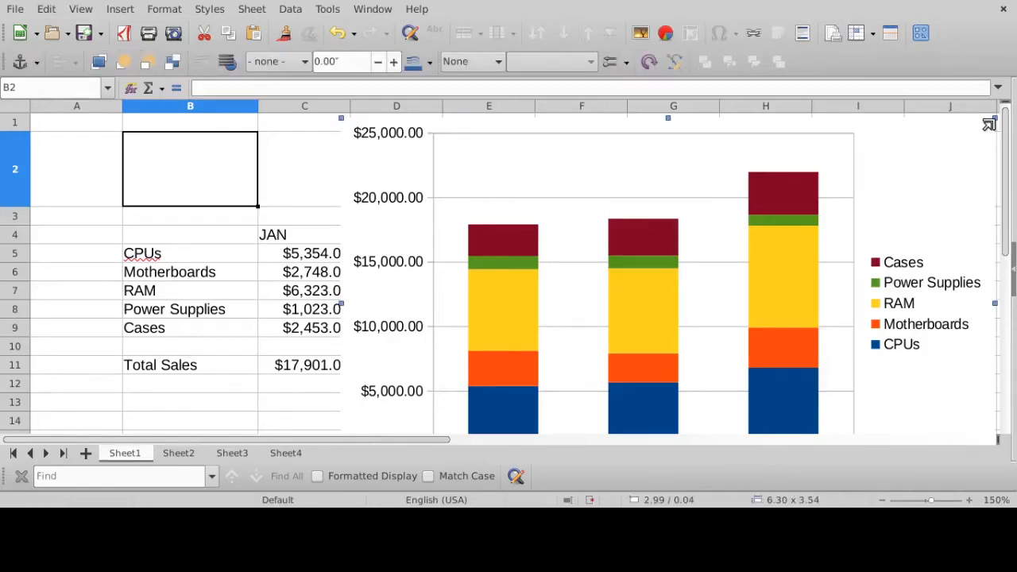
pyautogui.moveTo(993, 120); pyautogui.dragTo(732, 269)
pyautogui.scroll(-3, 974, 207)
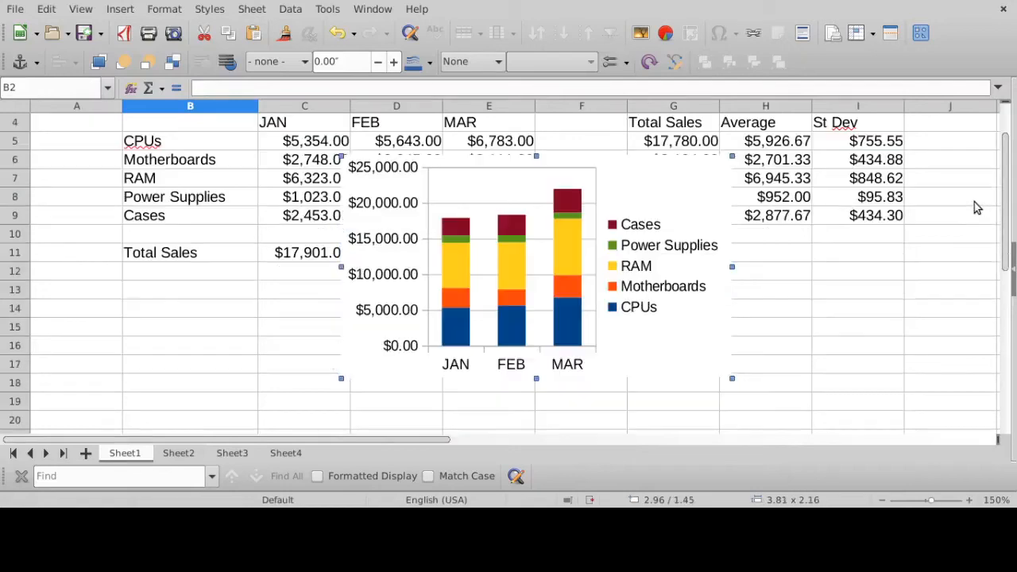
pyautogui.moveTo(525, 191); pyautogui.dragTo(406, 291)
pyautogui.click(693, 293)
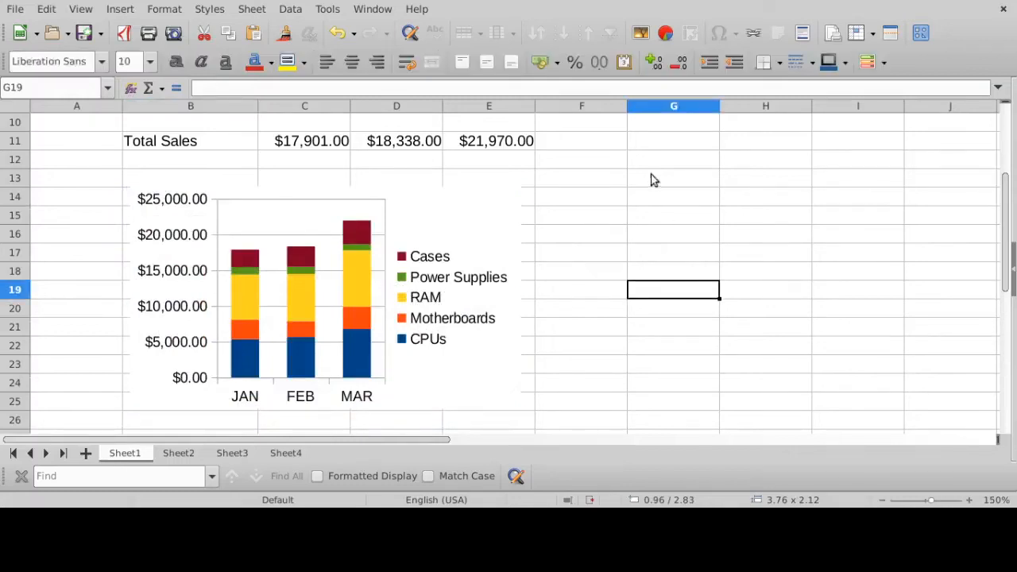
pyautogui.scroll(3, 594, 230)
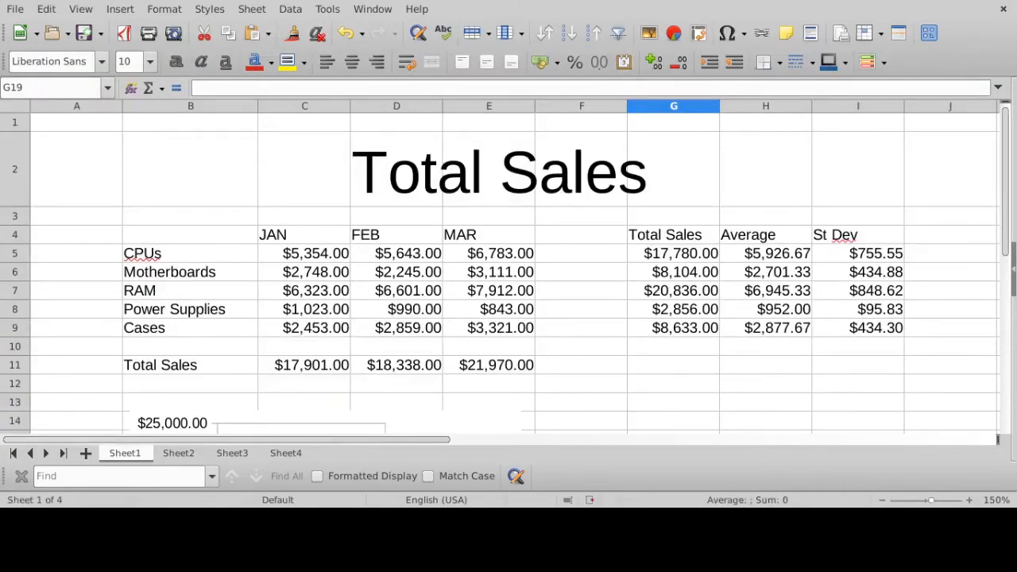
pyautogui.scroll(-3, 598, 275)
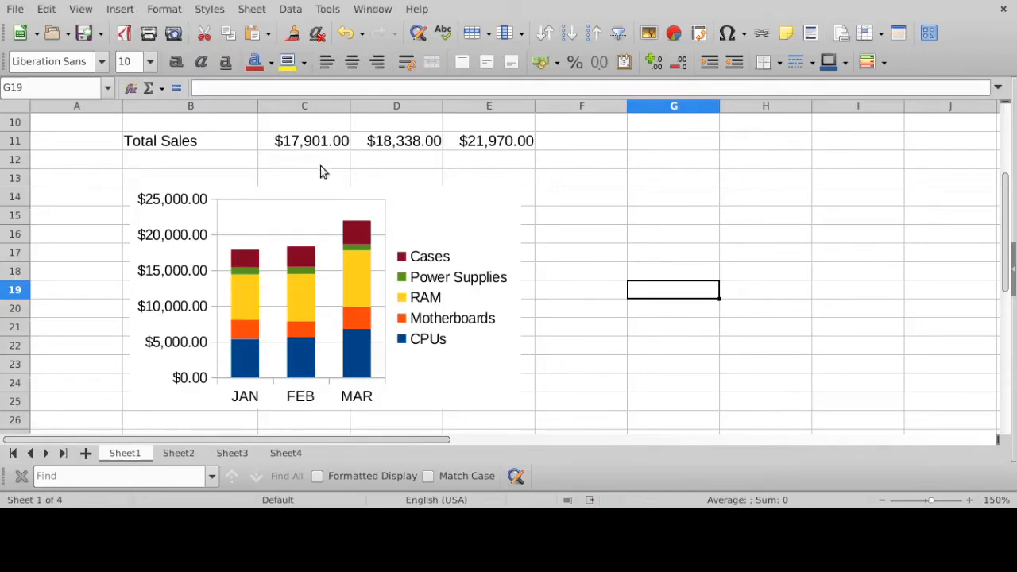
pyautogui.scroll(3, 320, 170)
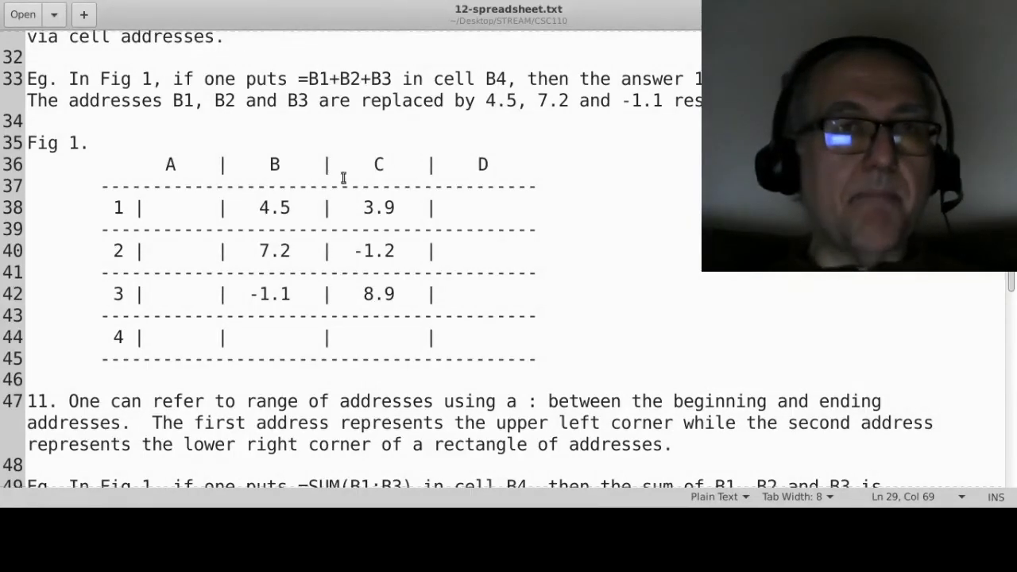
# - Switch to 12-spreadsheet.txt in the text editor and read notes 11 to 13 on address ranges, dragging formulas and freezing addresses with $
pyautogui.scroll(-3, 518, 259)
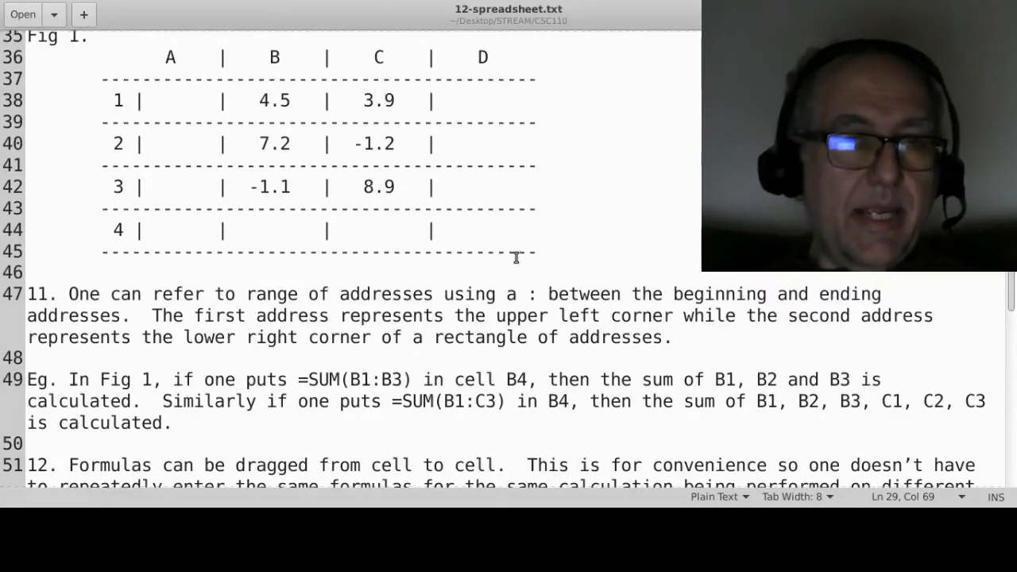
pyautogui.scroll(-1, 518, 258)
pyautogui.scroll(-3, 517, 258)
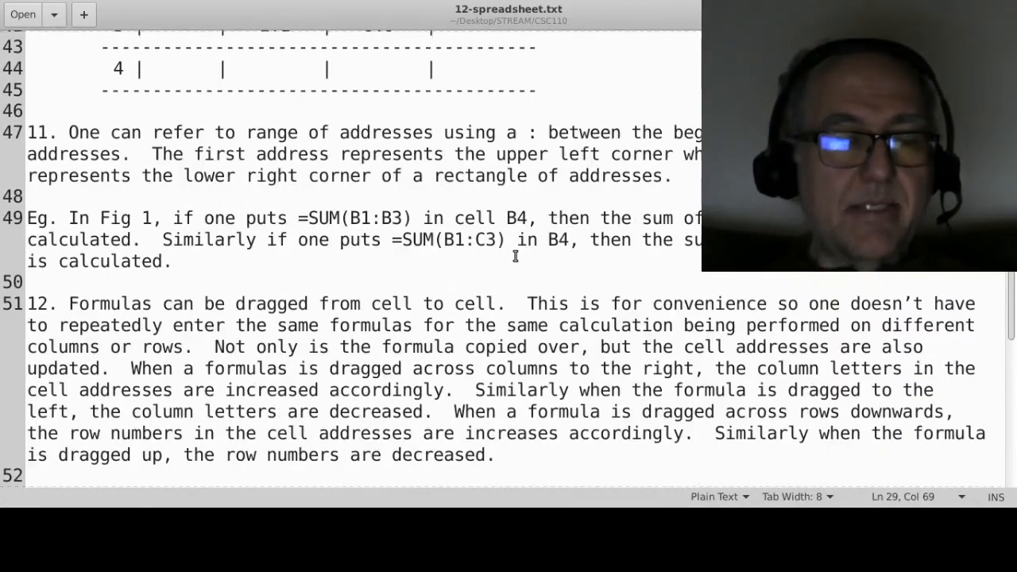
pyautogui.scroll(-5, 514, 255)
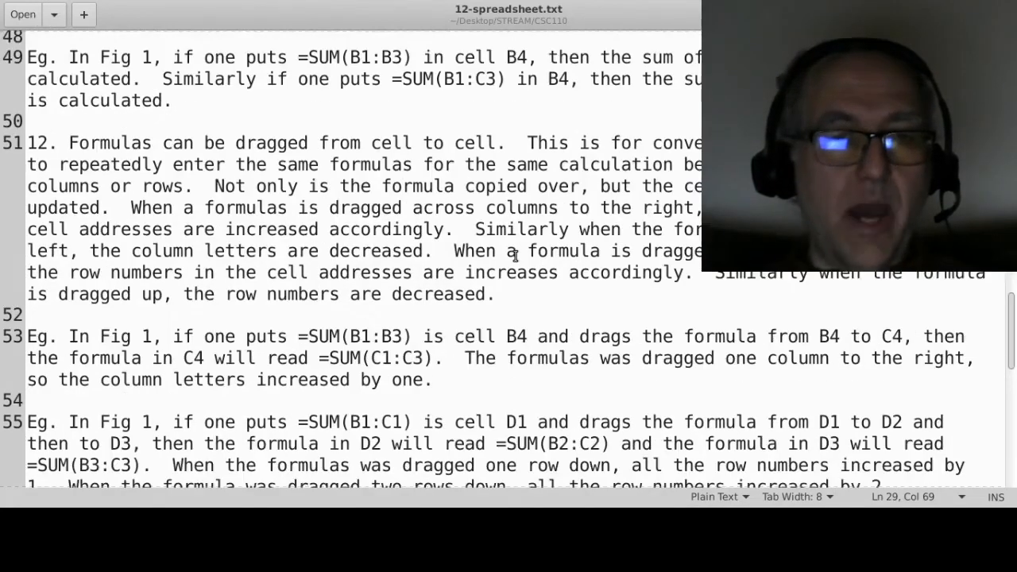
pyautogui.scroll(-4, 483, 241)
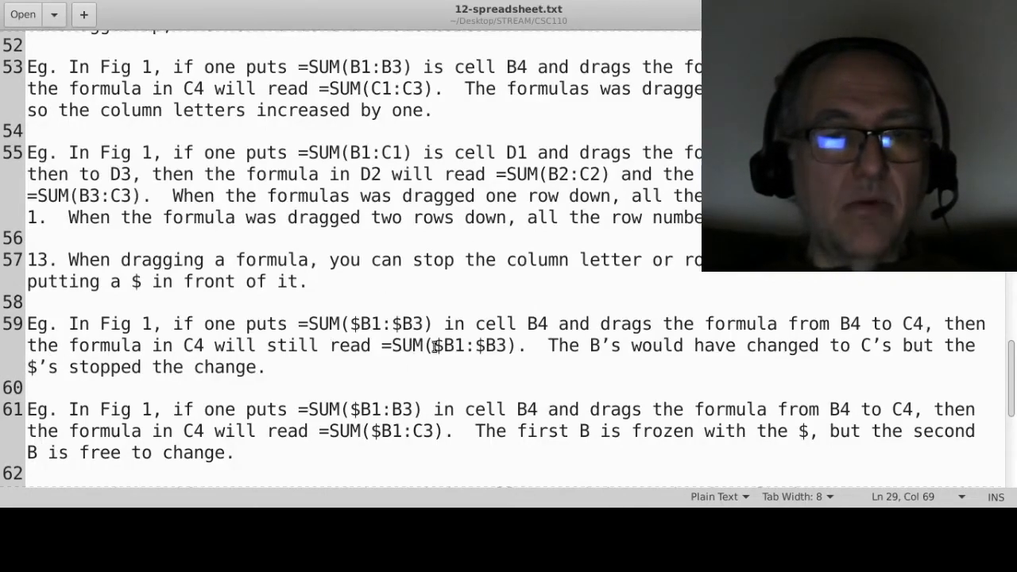
pyautogui.moveTo(434, 345); pyautogui.dragTo(503, 344)
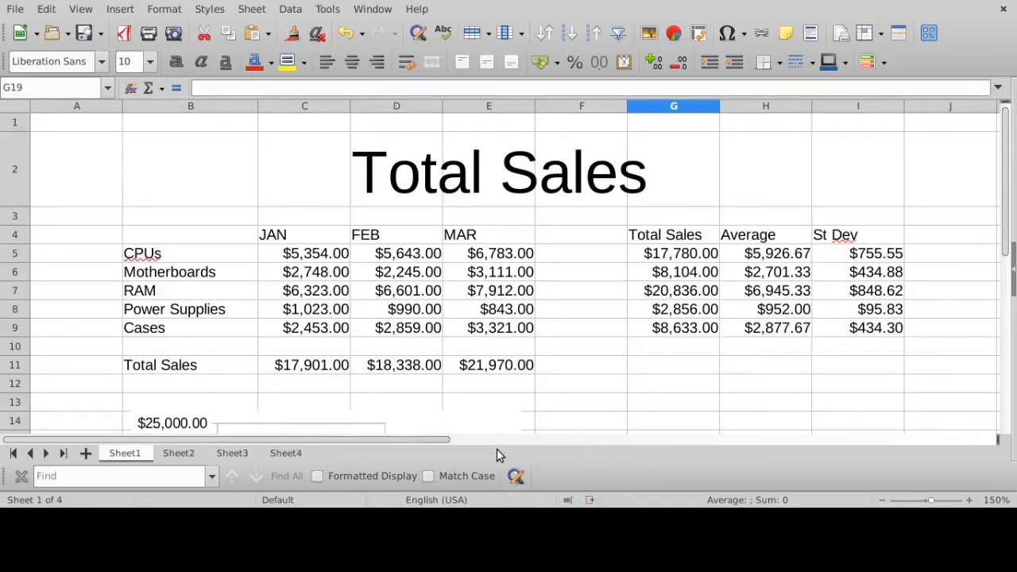
# - Switch back to LibreOffice Calc and enter the column heading Sales Tax in J4, beside St Dev
pyautogui.moveTo(428, 442); pyautogui.dragTo(479, 438)
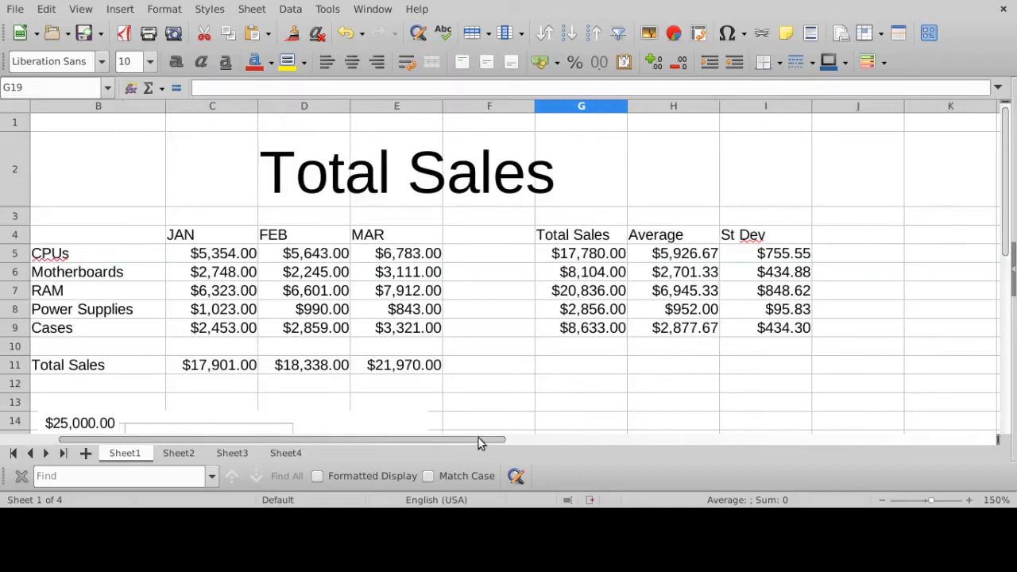
pyautogui.click(887, 240)
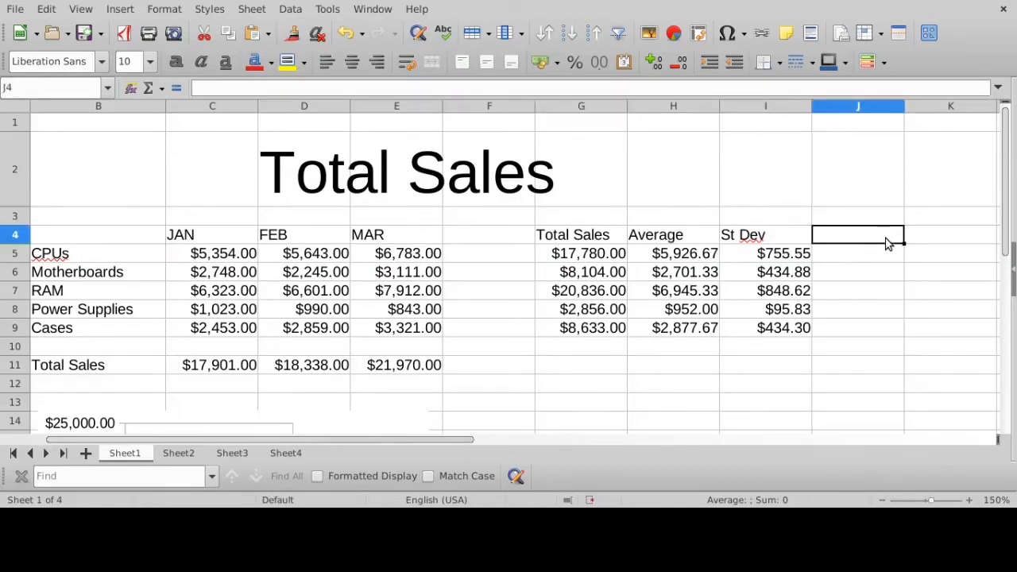
pyautogui.write('Tax')
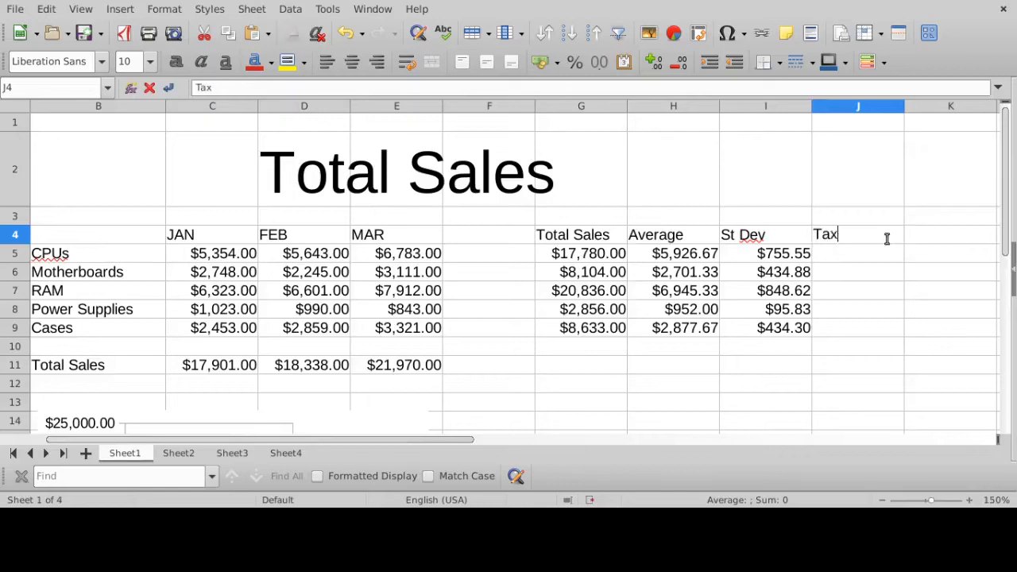
pyautogui.press('BackSpace')
pyautogui.press('BackSpace')
pyautogui.press('BackSpace')
pyautogui.write('Sales')
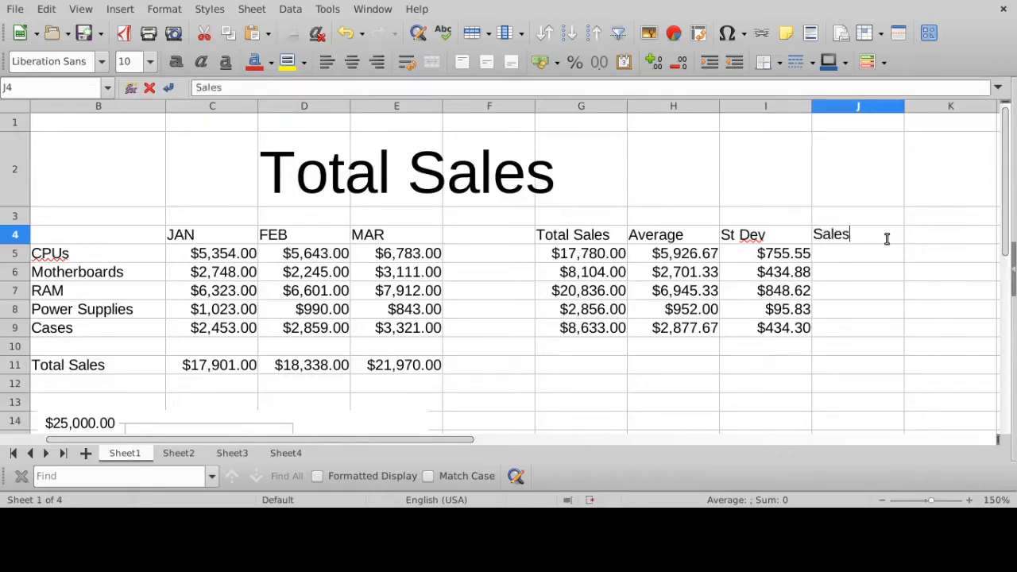
pyautogui.press('Return')
pyautogui.click(886, 237)
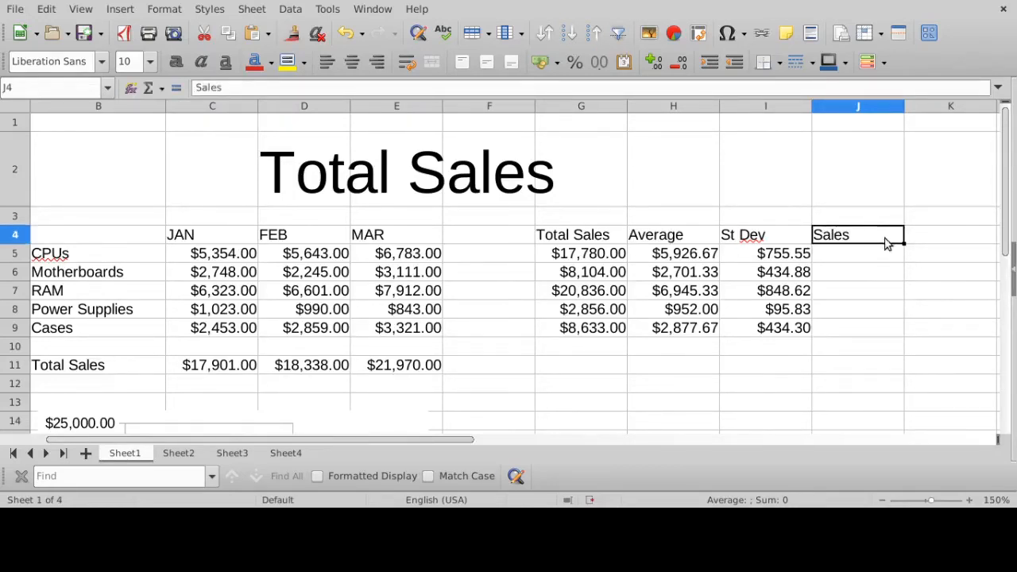
pyautogui.click(355, 87)
pyautogui.write('Tax')
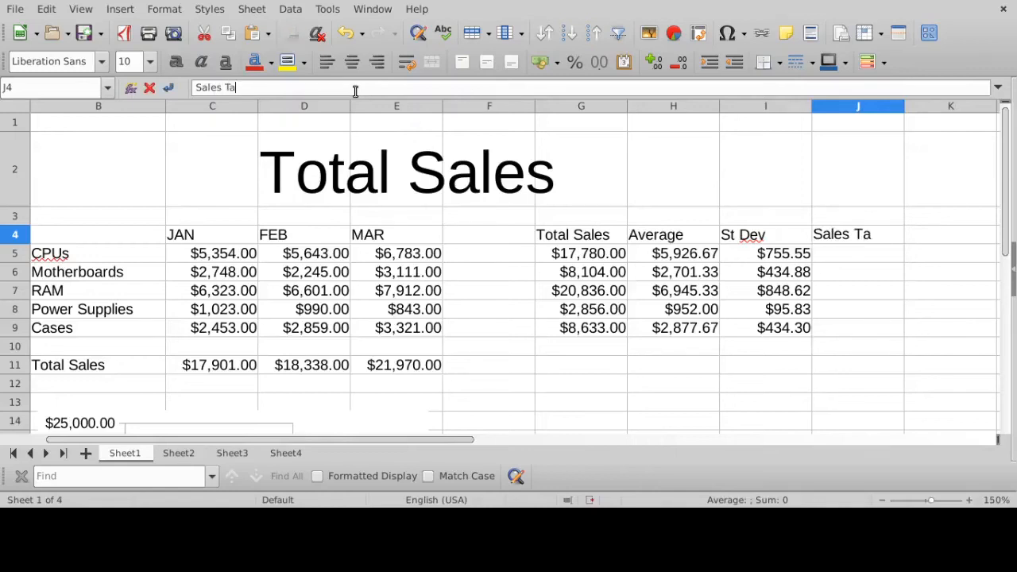
pyautogui.press('Return')
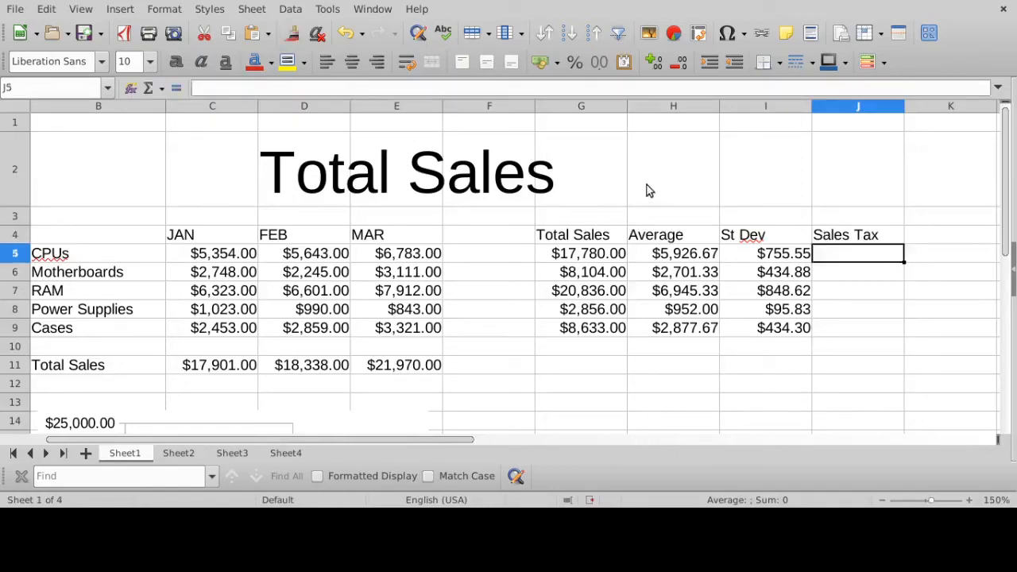
# - Enter the tax rate 0.08 in K4, beside the Sales Tax heading, and format it as a percentage
pyautogui.click(861, 237)
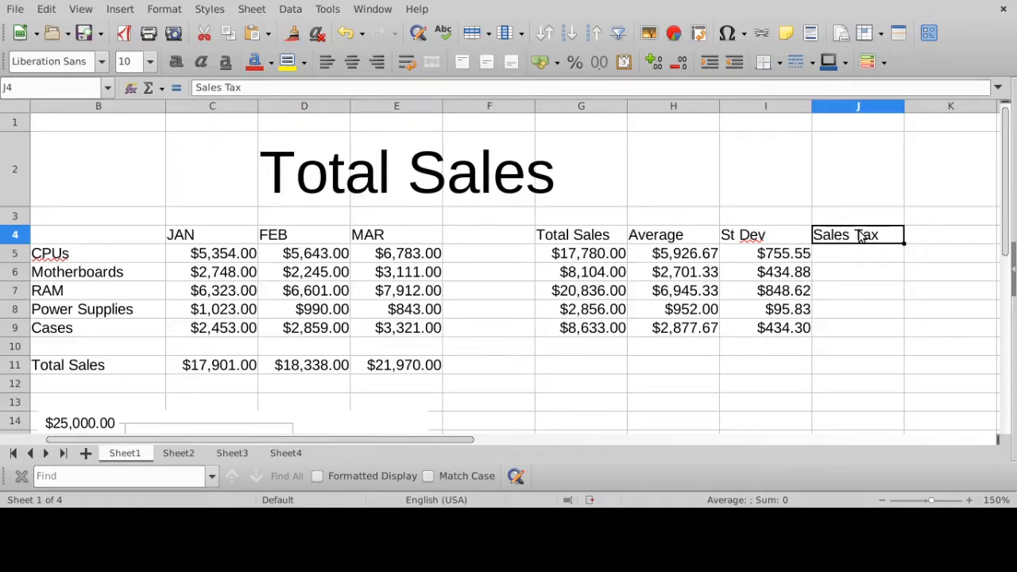
pyautogui.moveTo(434, 440); pyautogui.dragTo(476, 440)
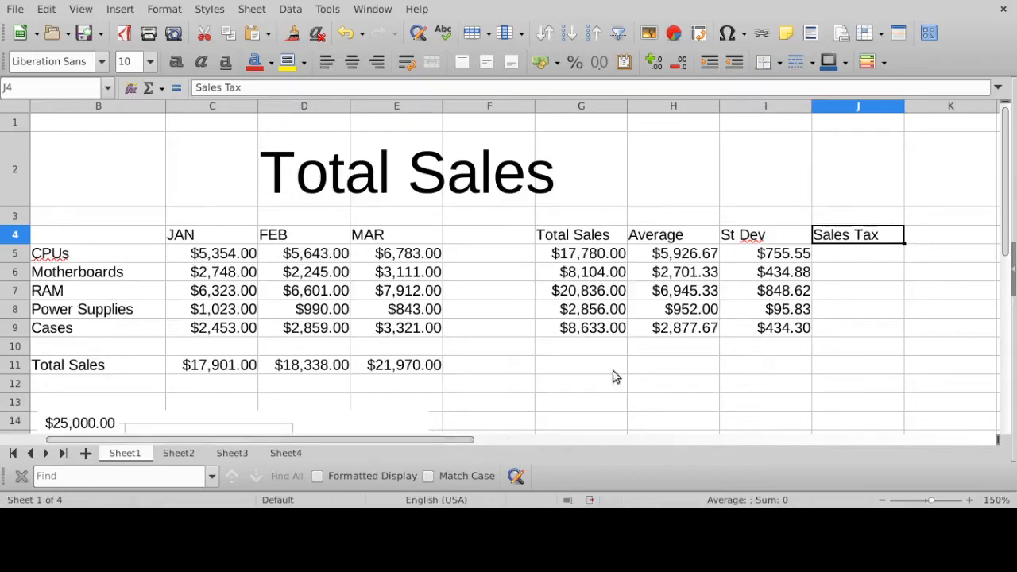
pyautogui.click(956, 241)
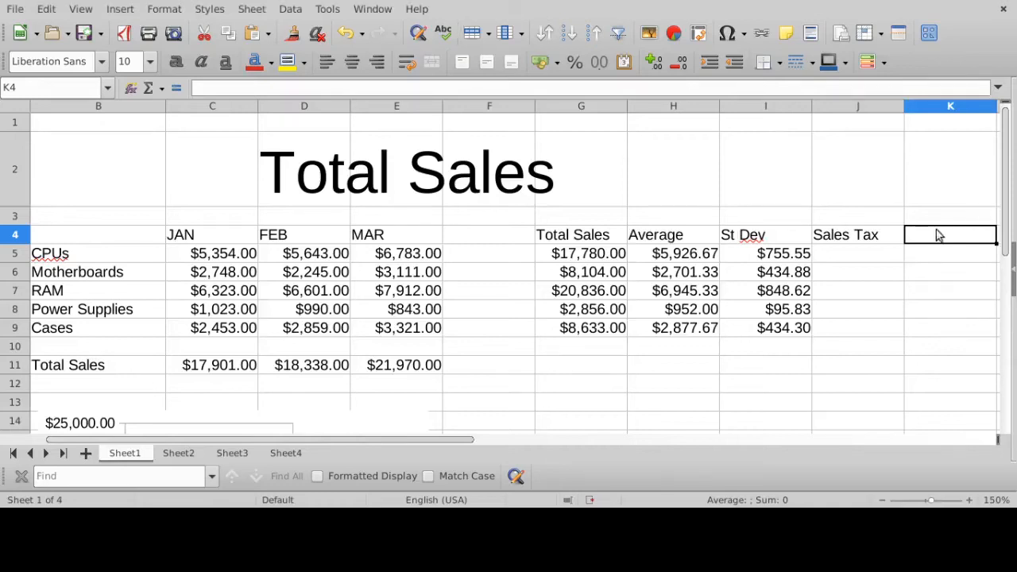
pyautogui.write('0')
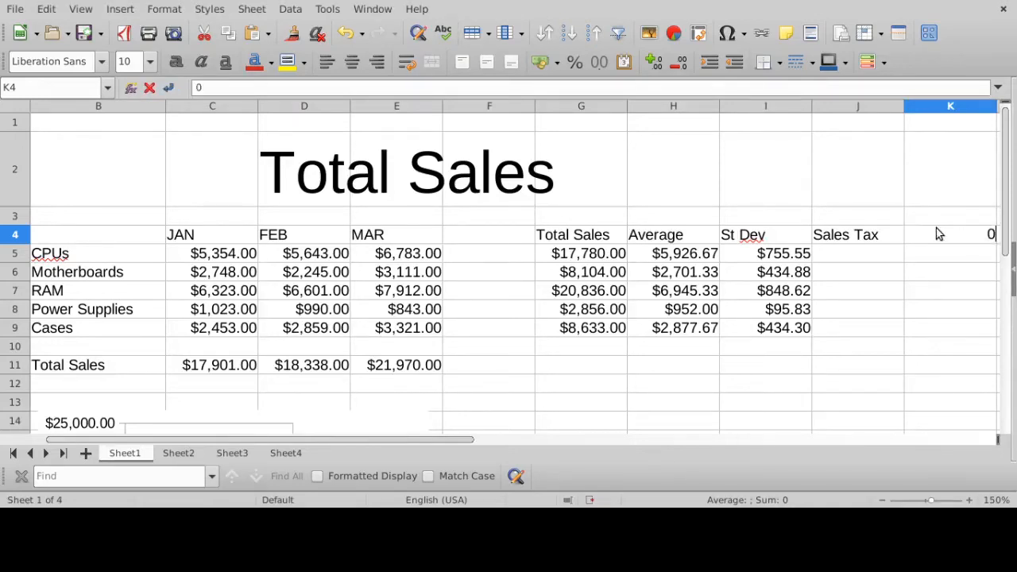
pyautogui.write('.08')
pyautogui.press('Return')
pyautogui.click(967, 236)
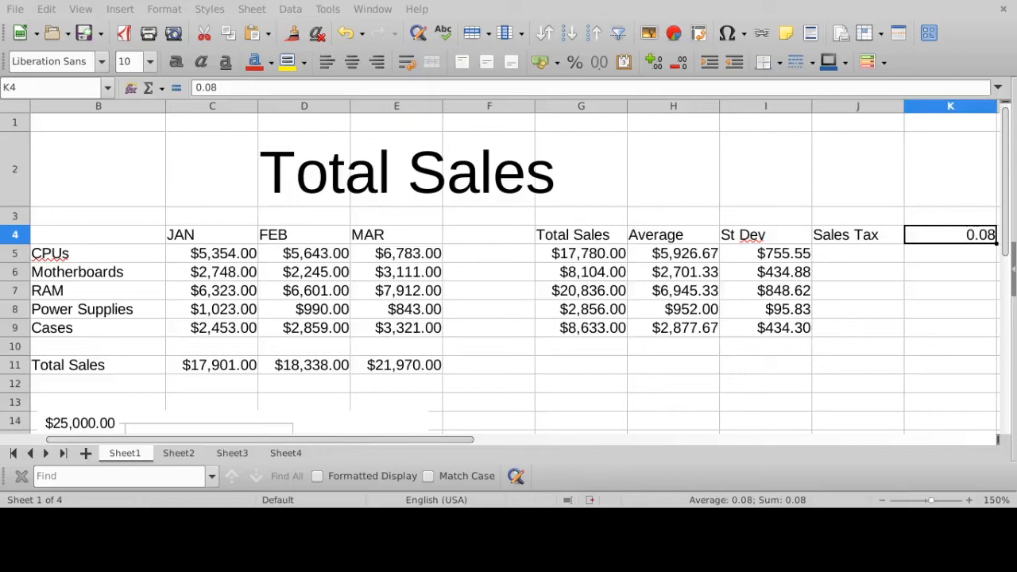
pyautogui.click(573, 63)
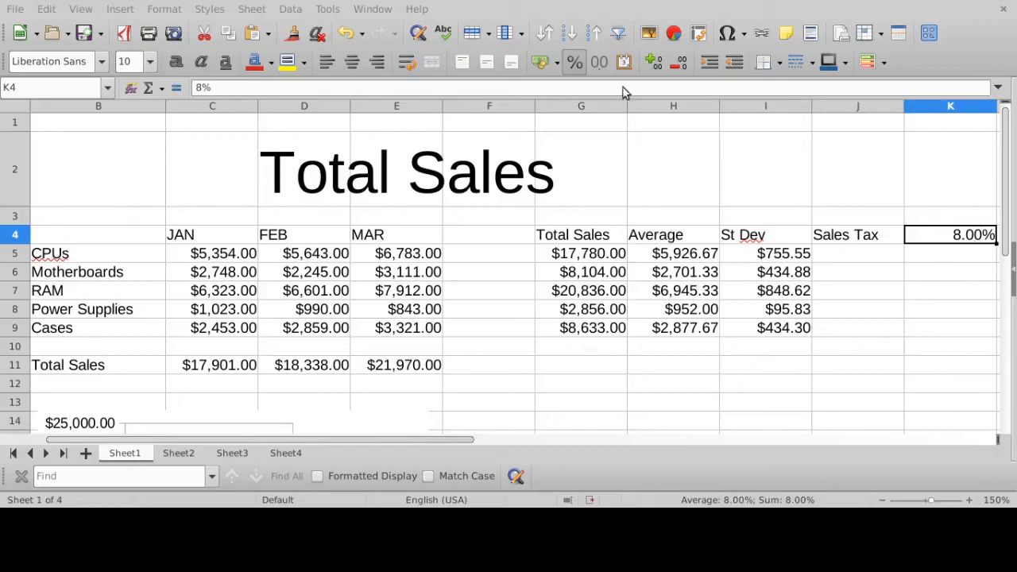
# - Enter the CPUs sales tax formula =G5*K4 in J5, multiplying the product's total sales by the tax rate
pyautogui.click(587, 261)
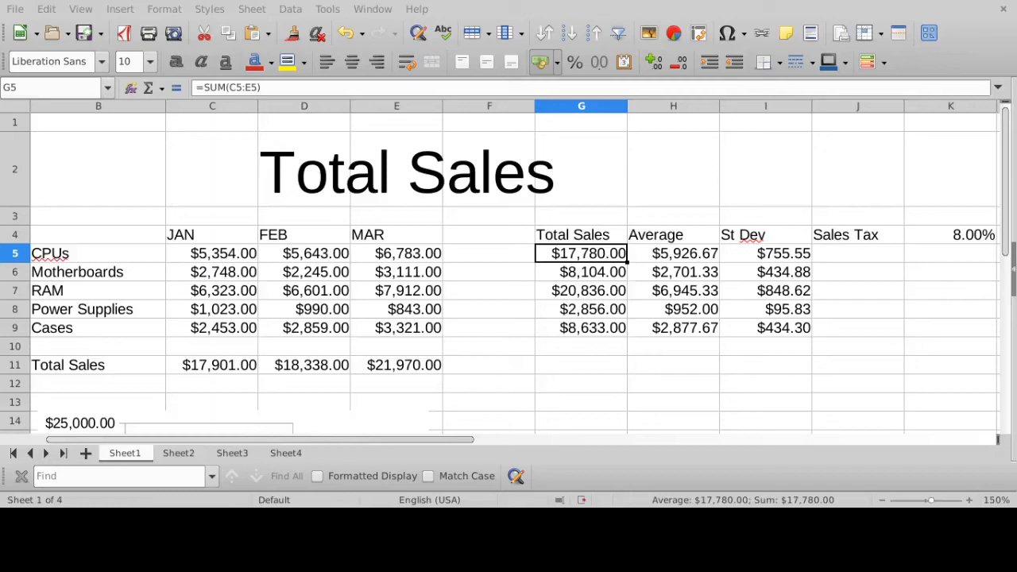
pyautogui.click(840, 256)
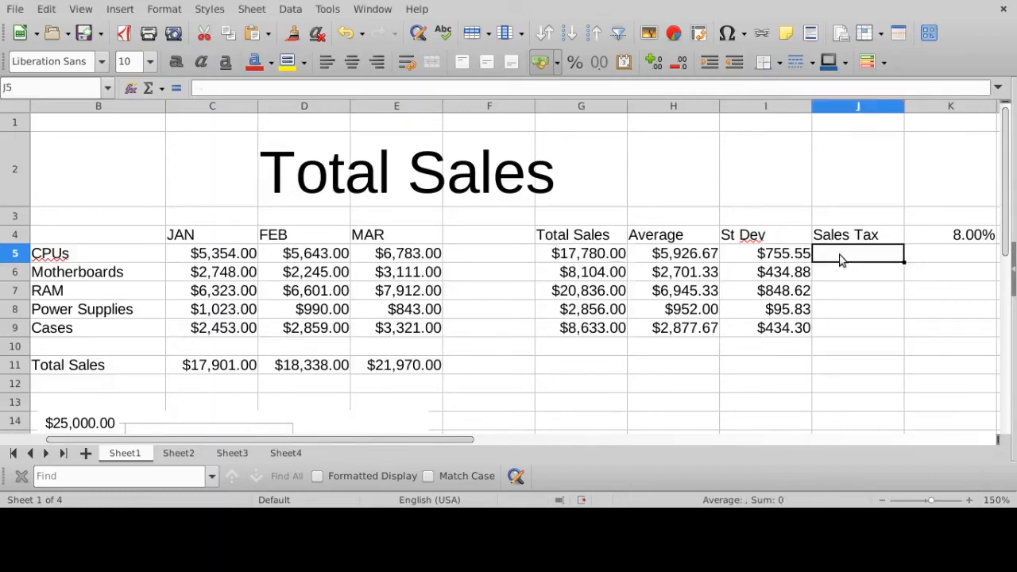
pyautogui.write('=')
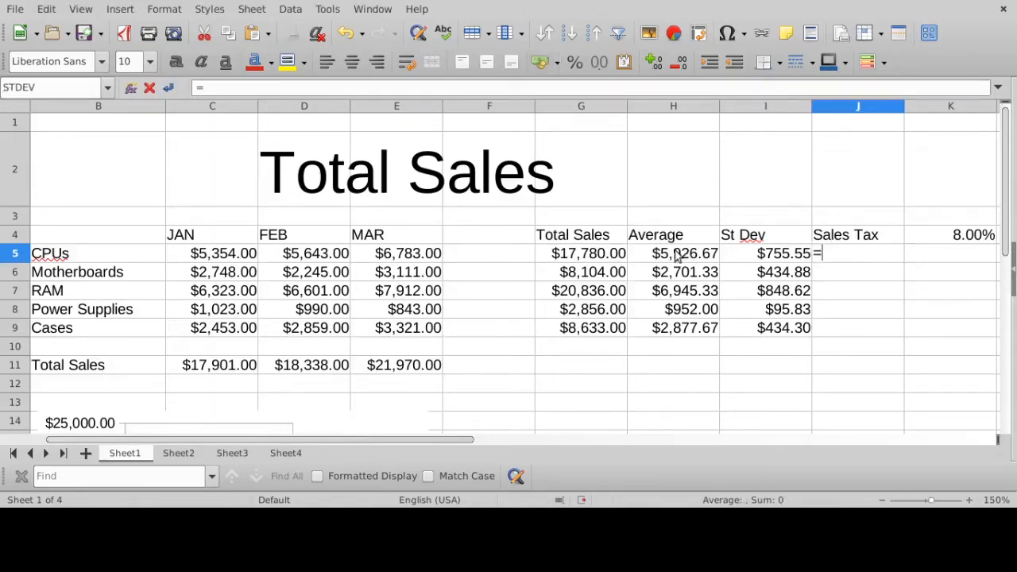
pyautogui.click(611, 256)
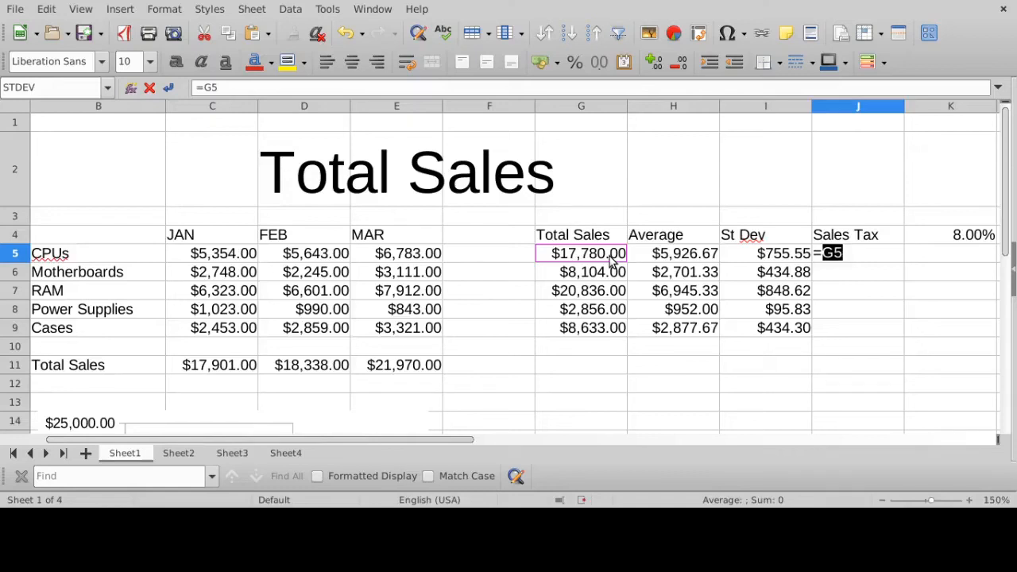
pyautogui.write('*')
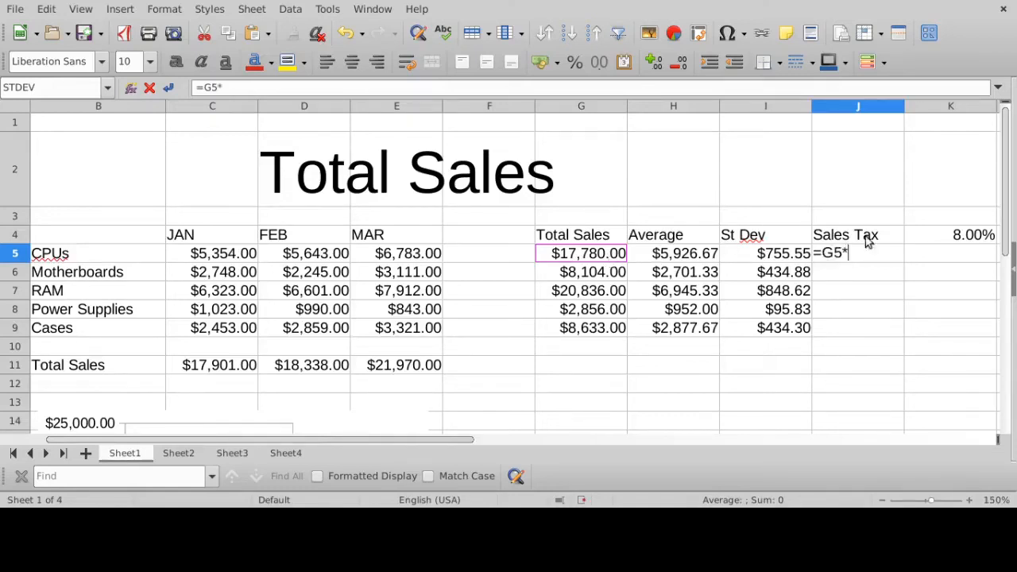
pyautogui.click(948, 235)
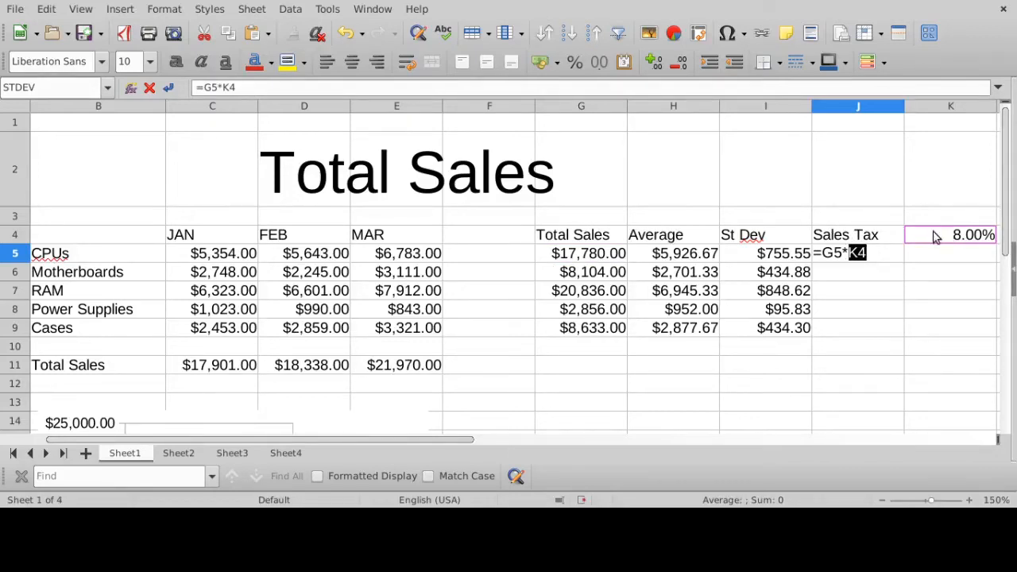
pyautogui.press('Return')
# - Inspect the cell references in J5's sales tax formula and fill it down through J9 for the remaining products
pyautogui.click(896, 250)
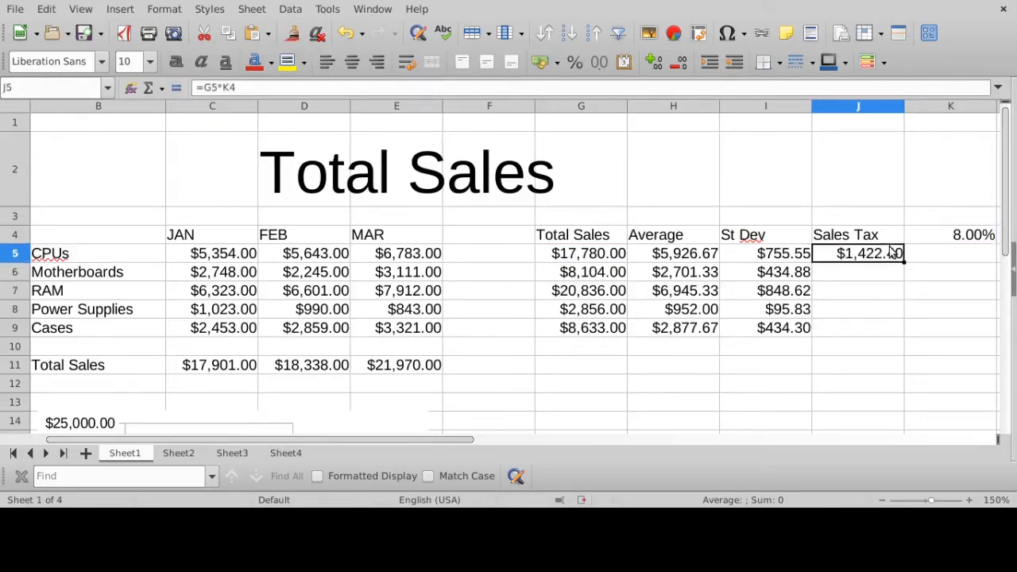
pyautogui.click(247, 87)
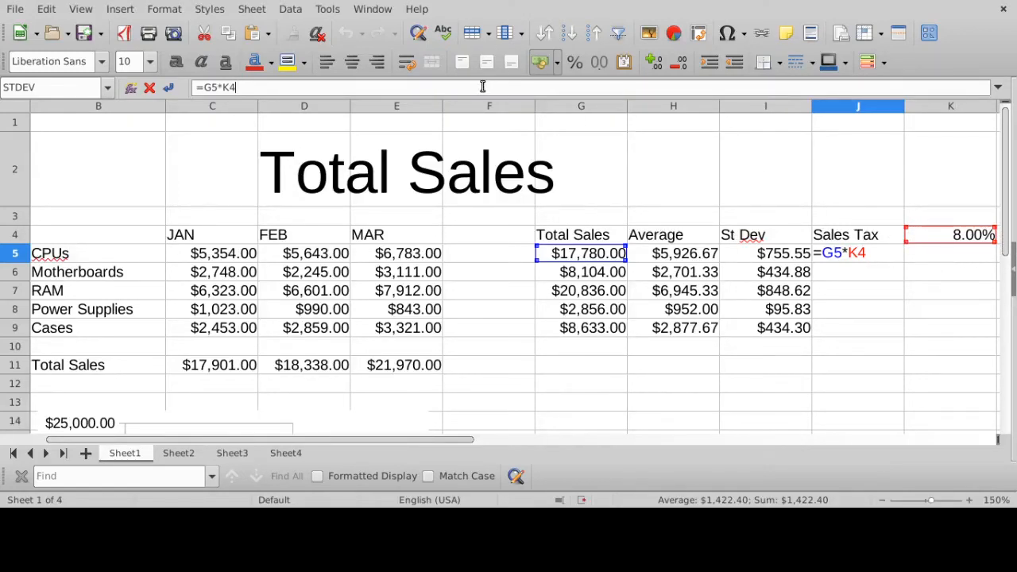
pyautogui.press('Return')
pyautogui.click(894, 253)
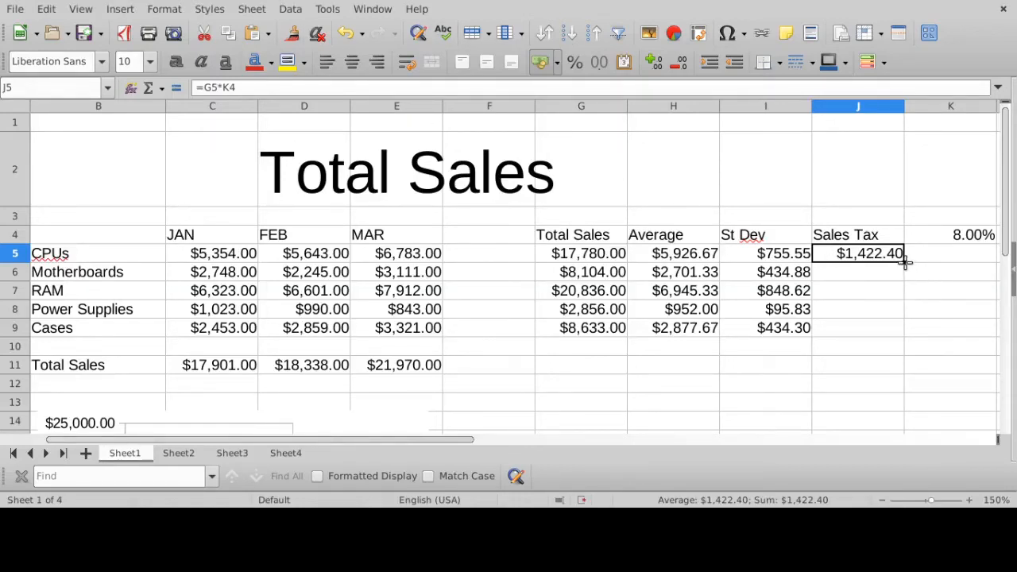
pyautogui.moveTo(906, 262); pyautogui.dragTo(889, 335)
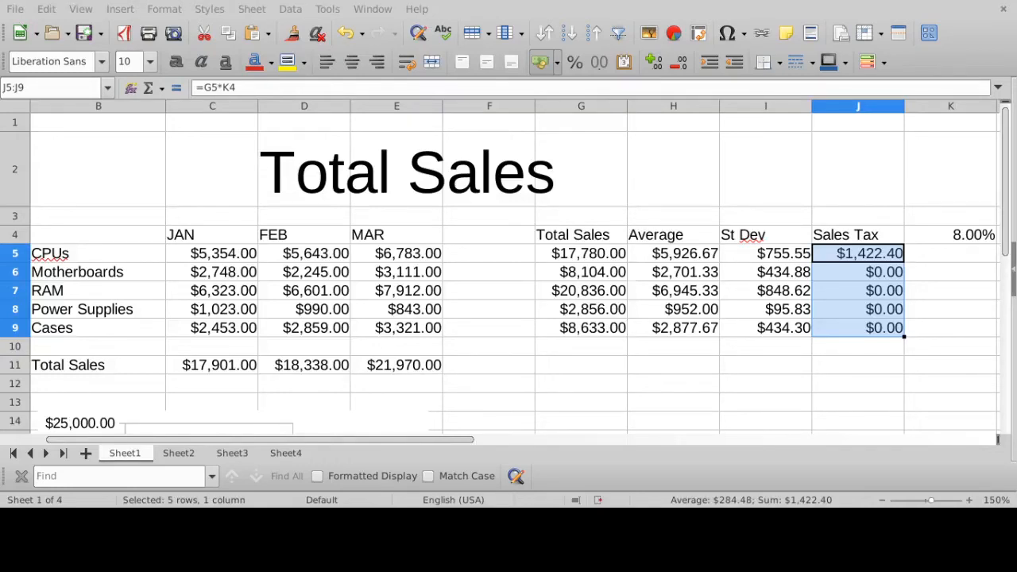
pyautogui.click(577, 271)
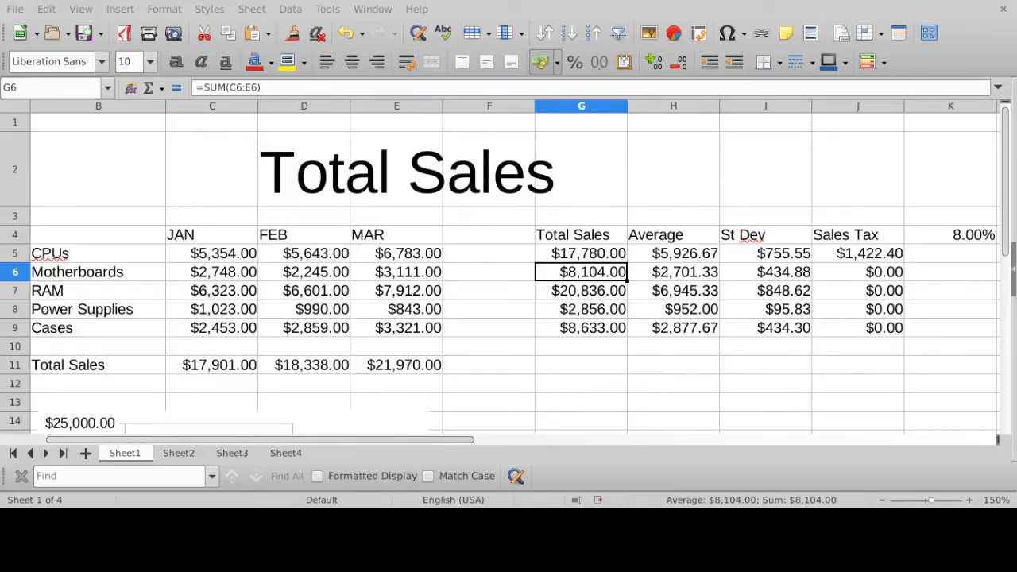
# - Compare the cell references used by the sales tax formulas in J5 and J6
pyautogui.click(857, 259)
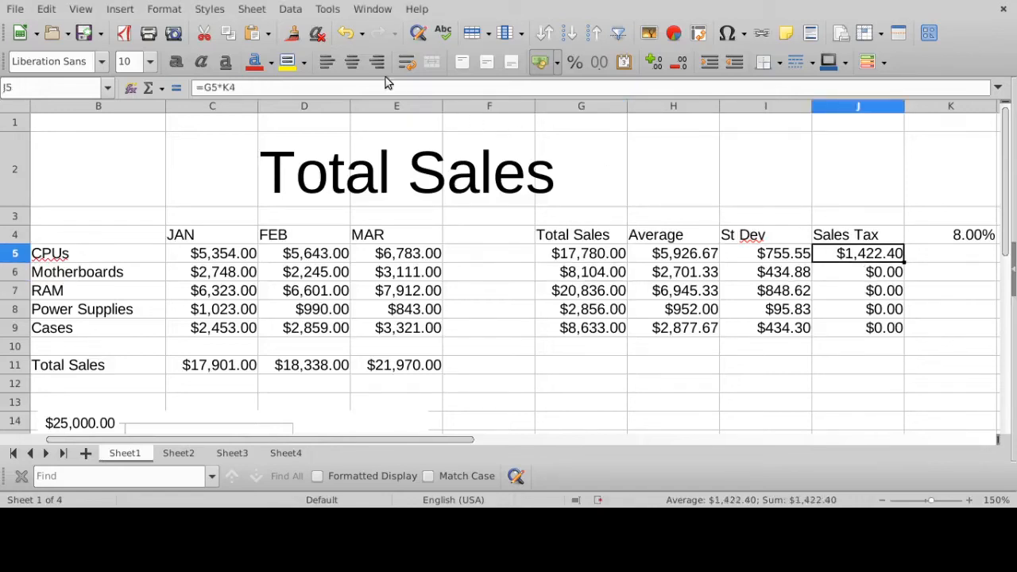
pyautogui.click(351, 87)
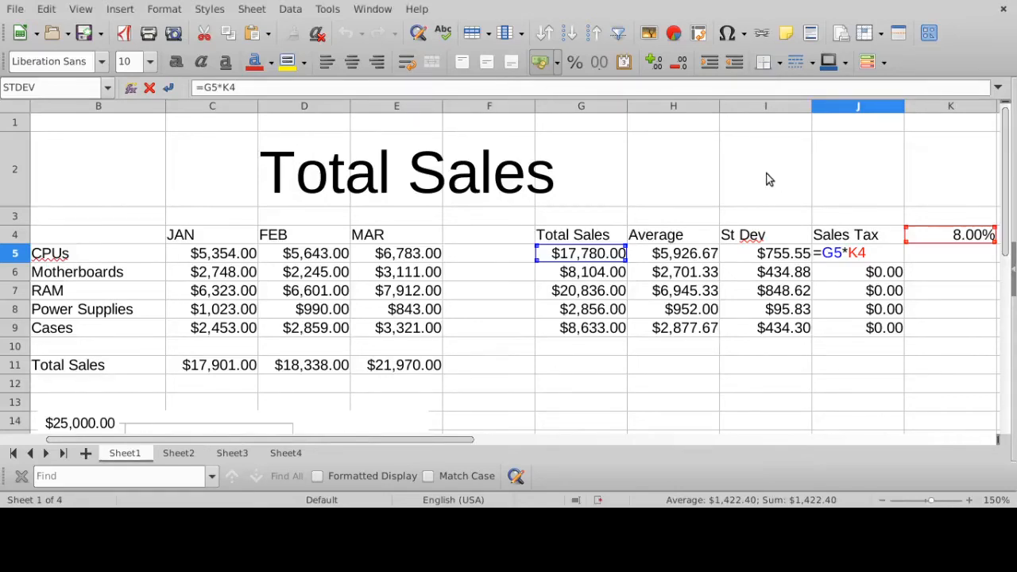
pyautogui.press('Return')
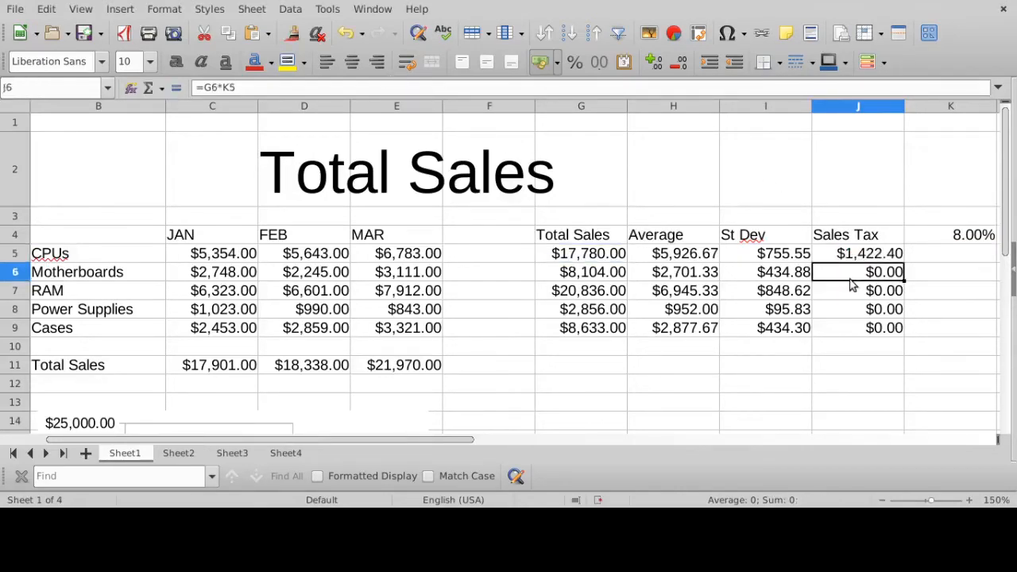
pyautogui.click(285, 87)
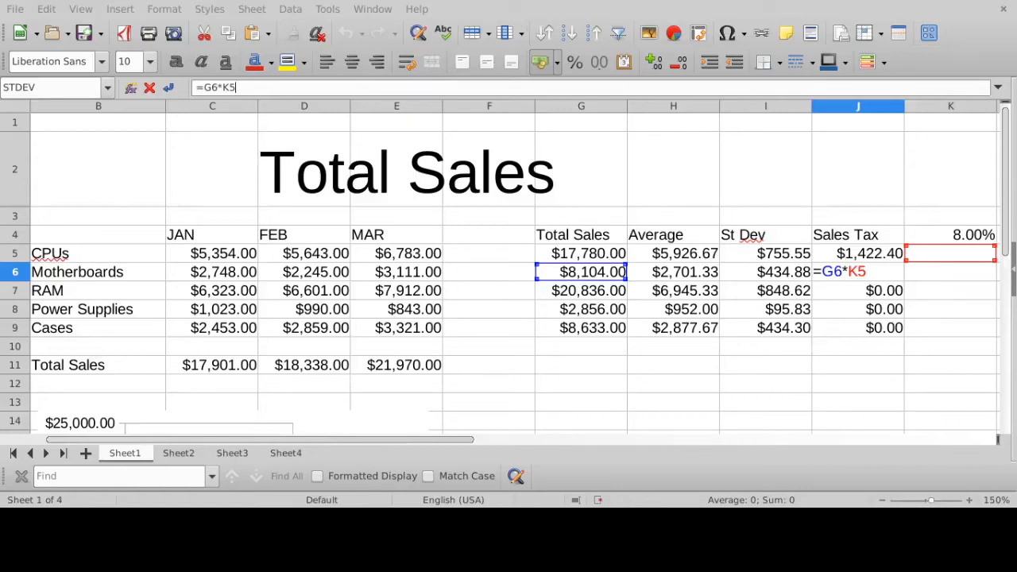
pyautogui.press('Return')
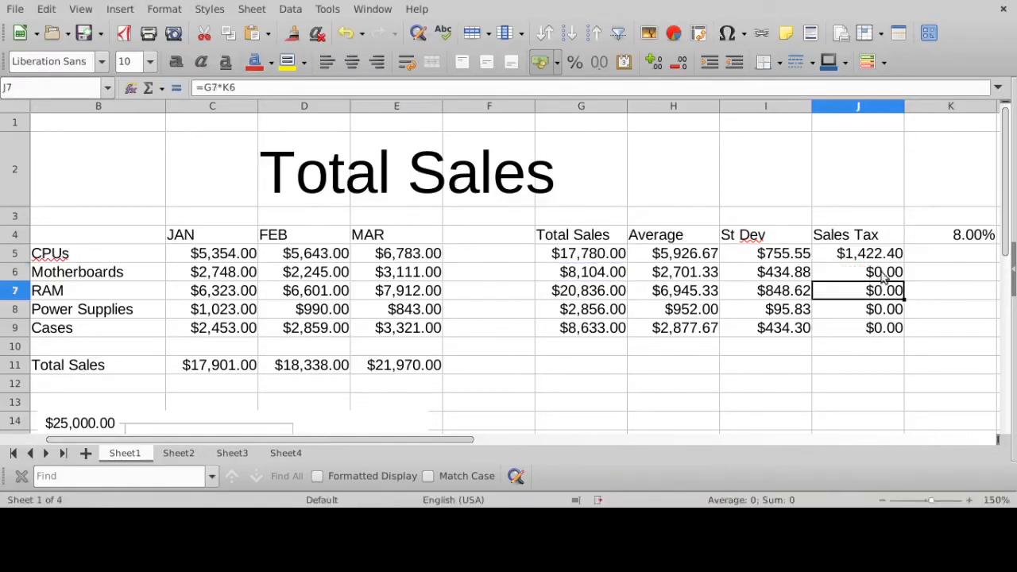
pyautogui.click(886, 258)
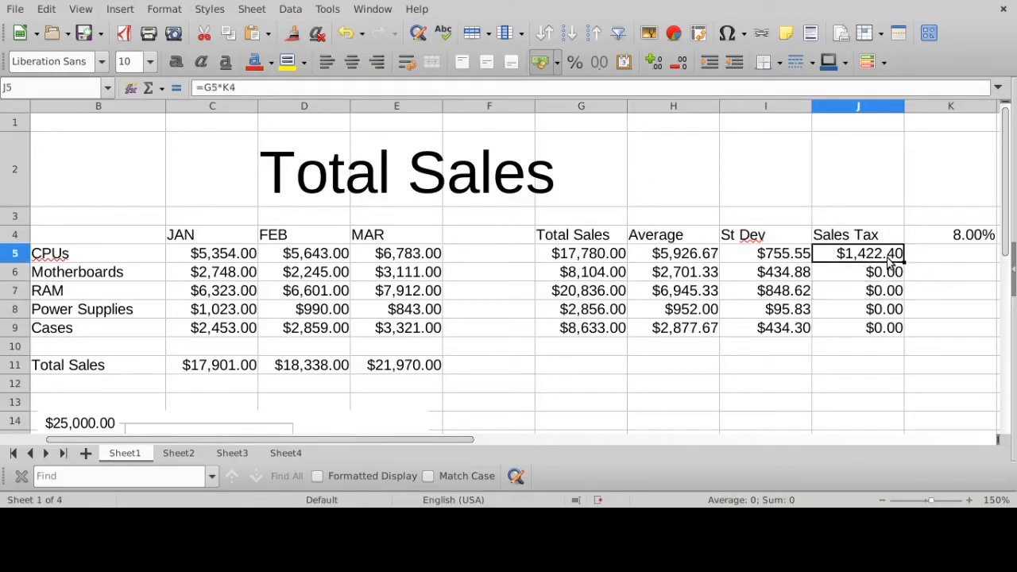
pyautogui.click(334, 85)
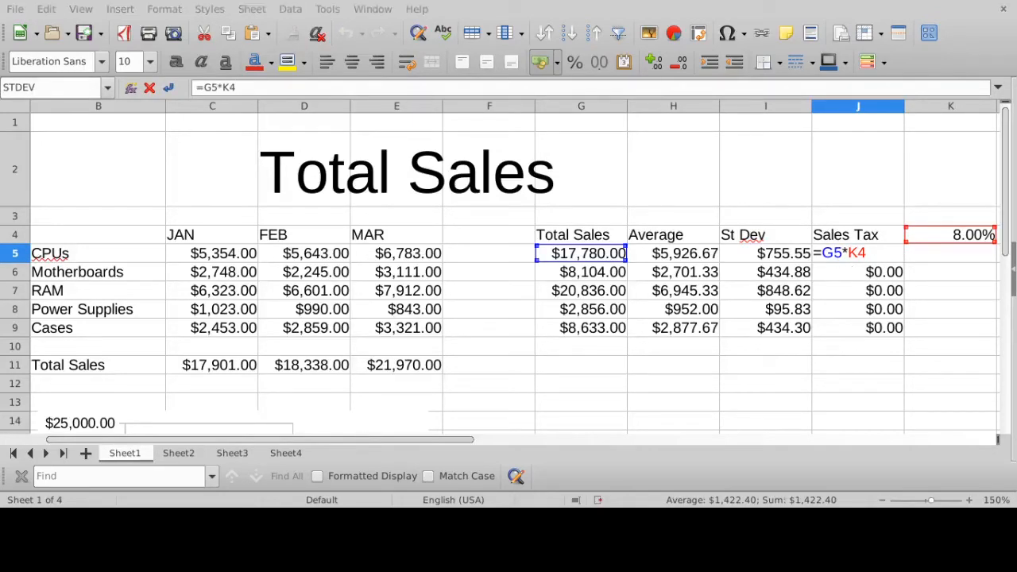
pyautogui.press('Return')
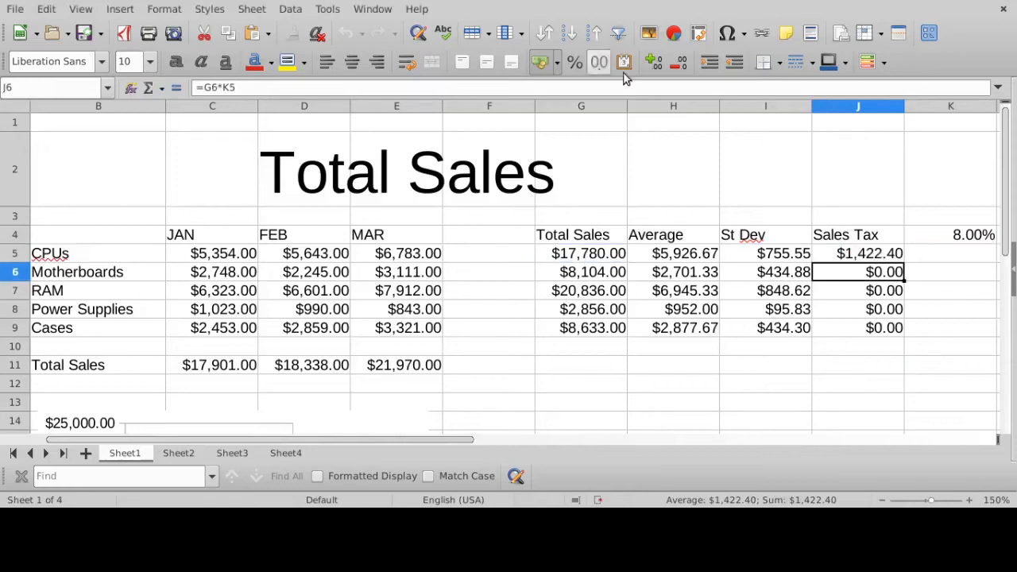
# - Change the Motherboards sales tax formula in J6 to =G6*K4 and check the cells it references
pyautogui.click(333, 85)
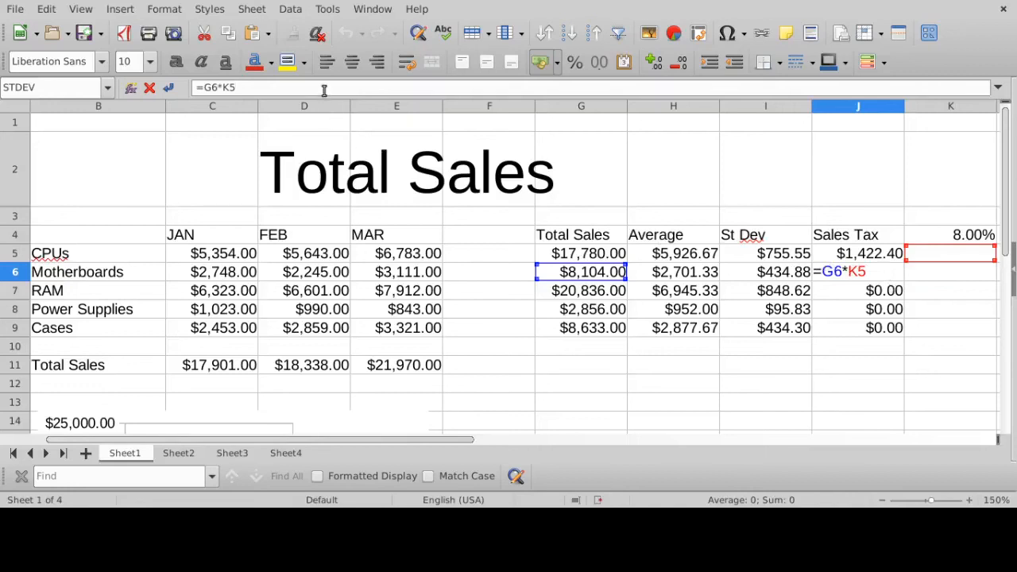
pyautogui.press('BackSpace')
pyautogui.write('4')
pyautogui.press('Return')
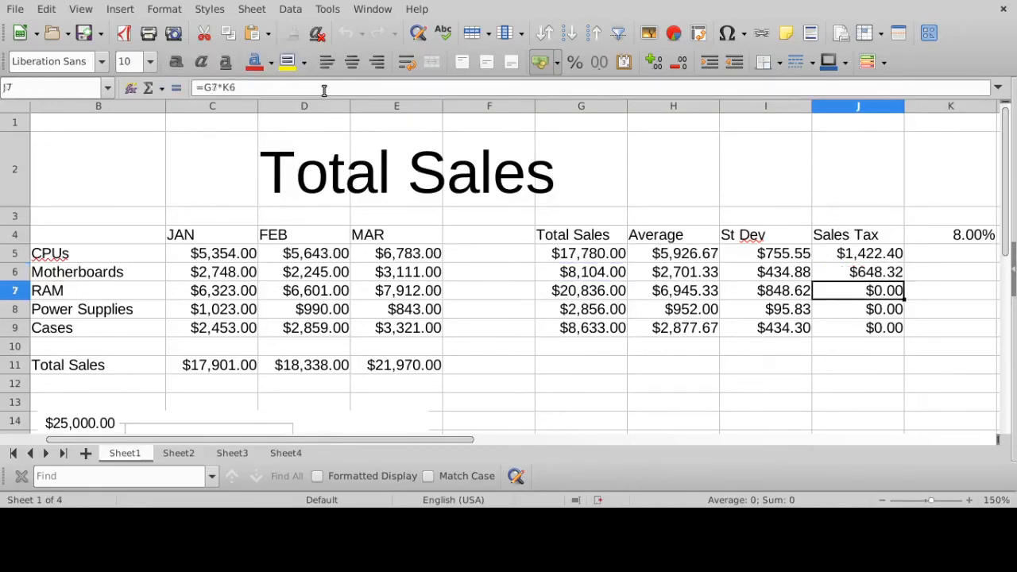
pyautogui.click(831, 271)
pyautogui.click(395, 87)
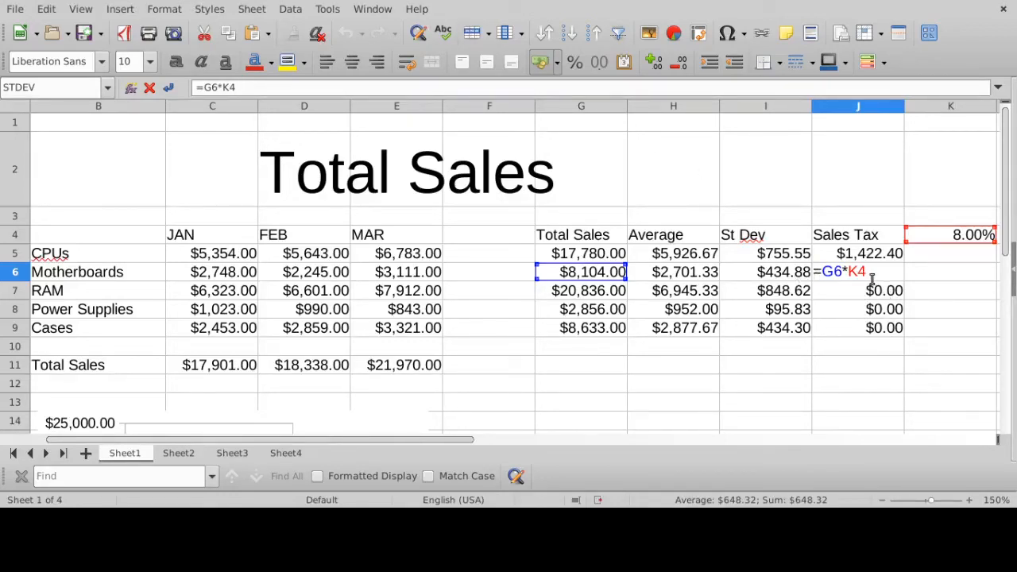
pyautogui.press('Return')
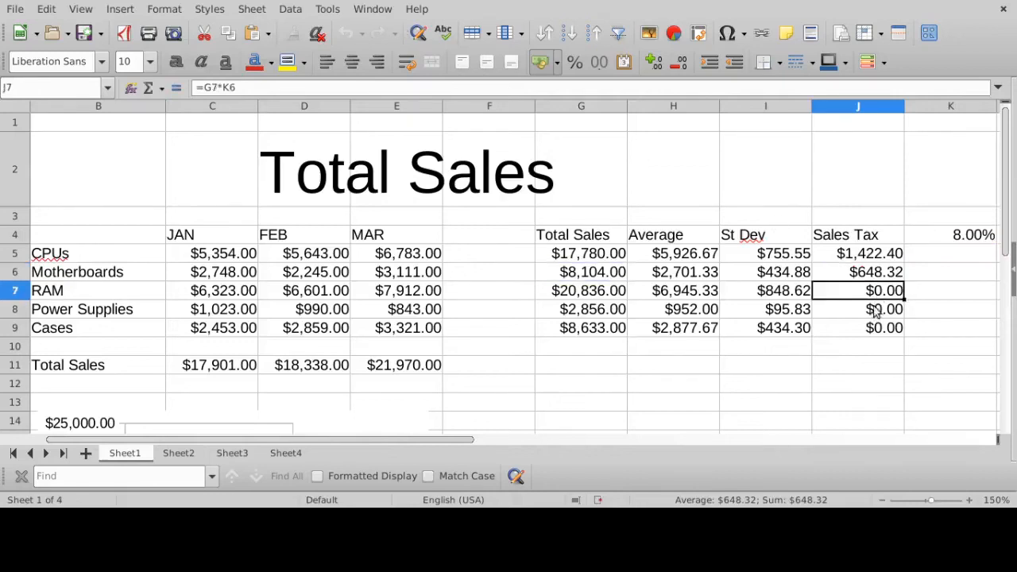
# - Check the references in the RAM sales tax formula in J7, and refill J5's formula down through J9
pyautogui.click(508, 89)
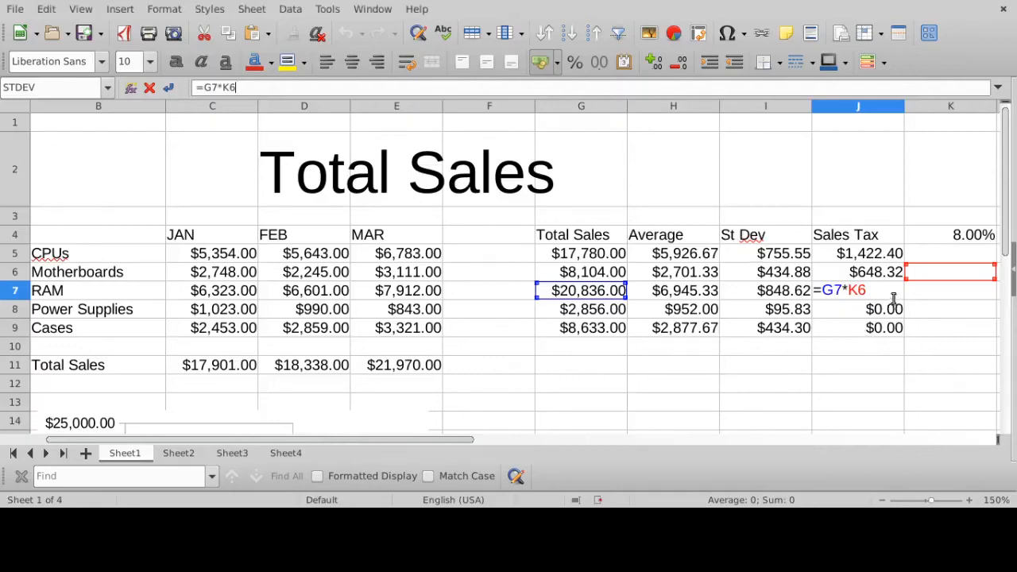
pyautogui.press('Return')
pyautogui.click(888, 278)
pyautogui.click(887, 256)
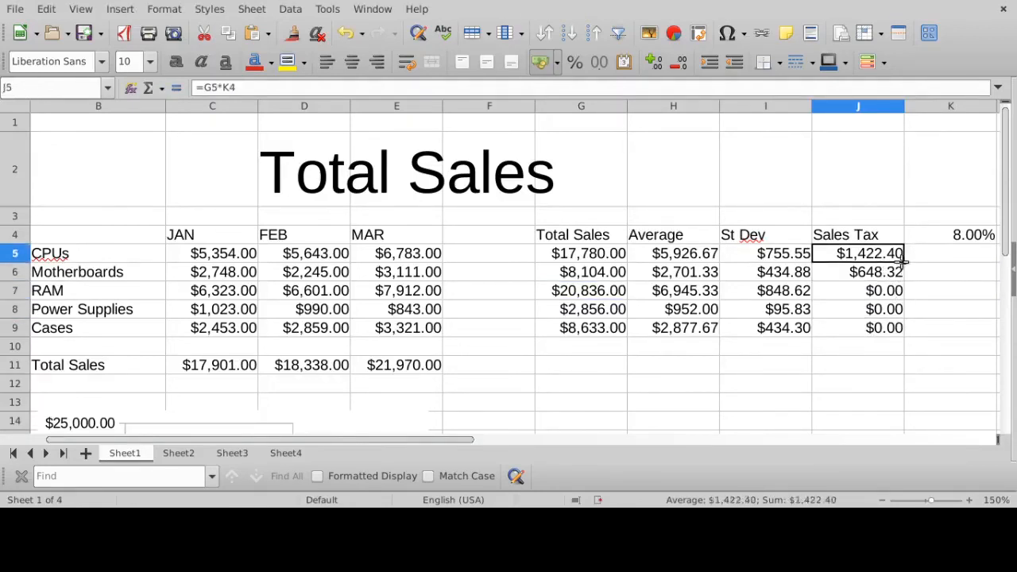
pyautogui.moveTo(903, 263); pyautogui.dragTo(895, 332)
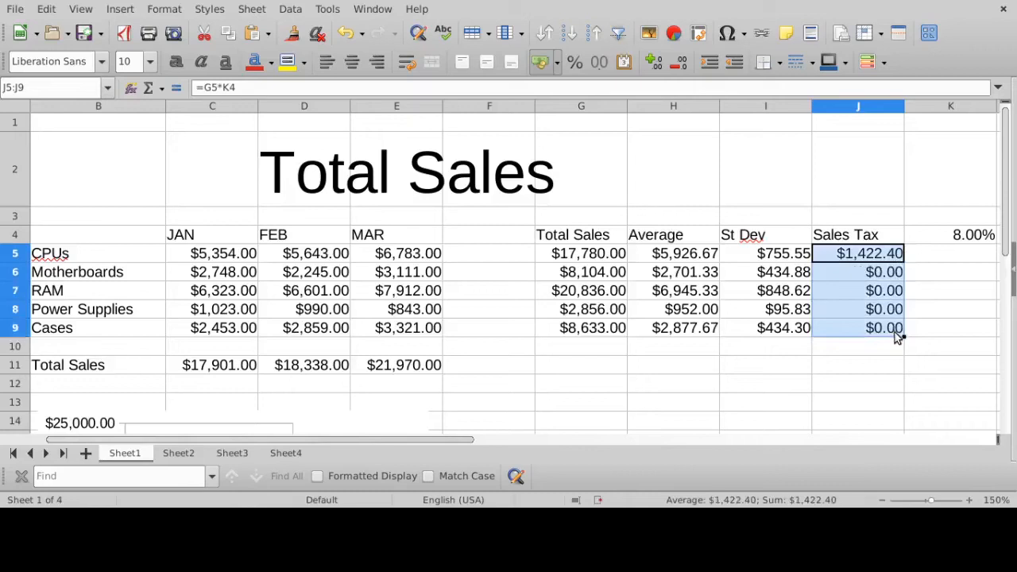
# - Examine which cells the refilled sales tax formulas in J5, J6 and J7 reference
pyautogui.click(871, 256)
pyautogui.click(378, 89)
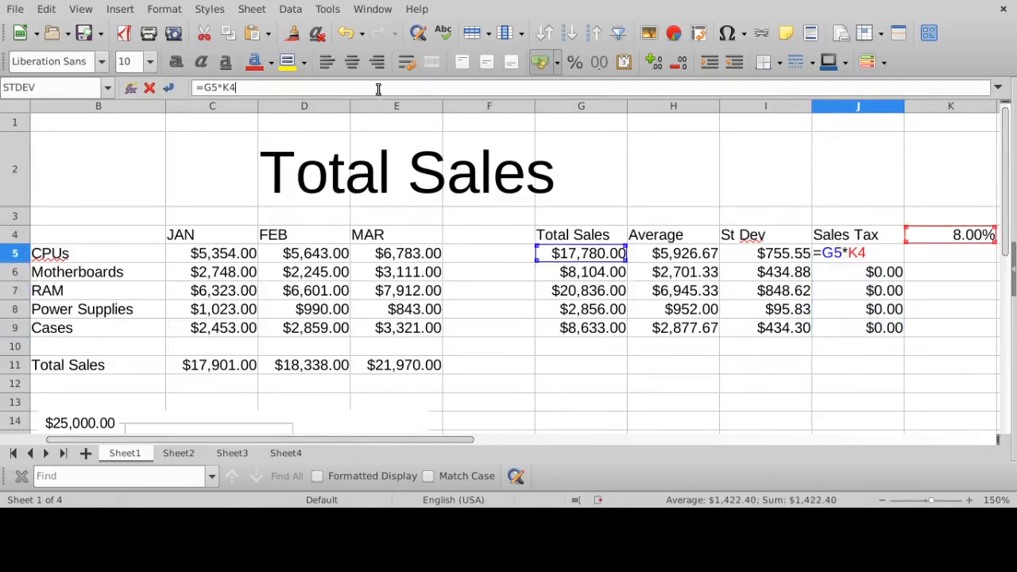
pyautogui.press('Return')
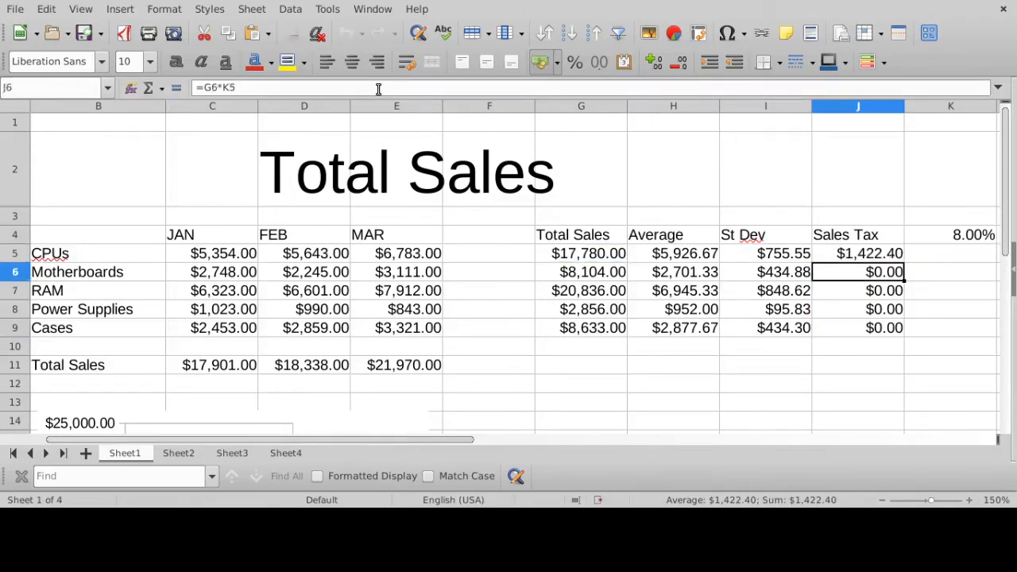
pyautogui.click(365, 87)
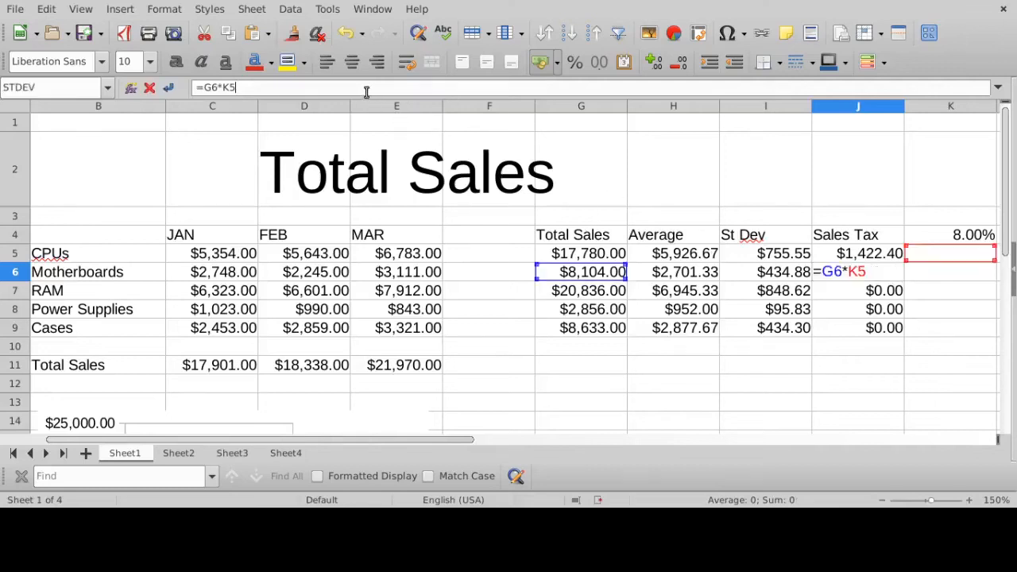
pyautogui.press('Return')
pyautogui.click(365, 88)
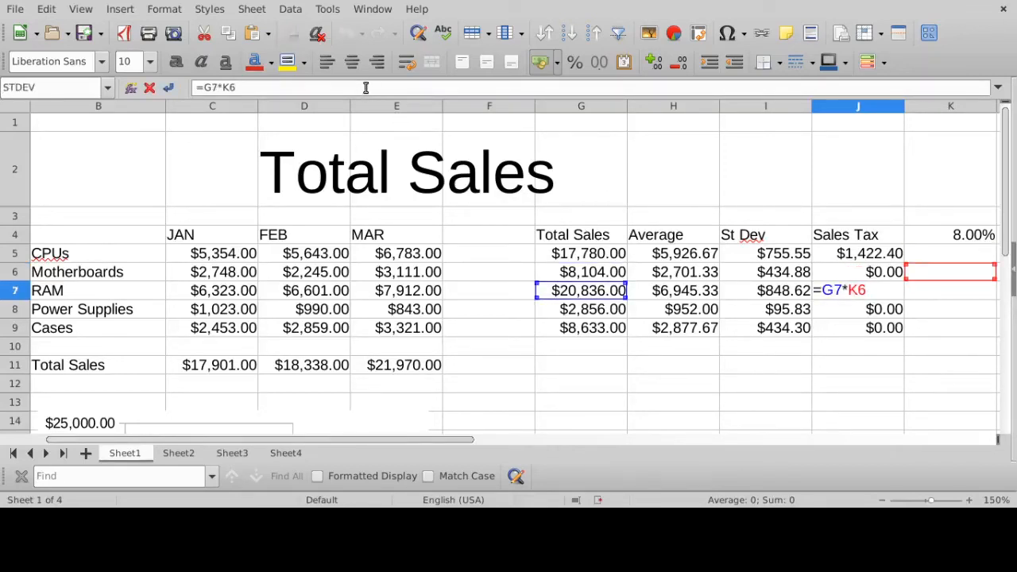
pyautogui.press('Return')
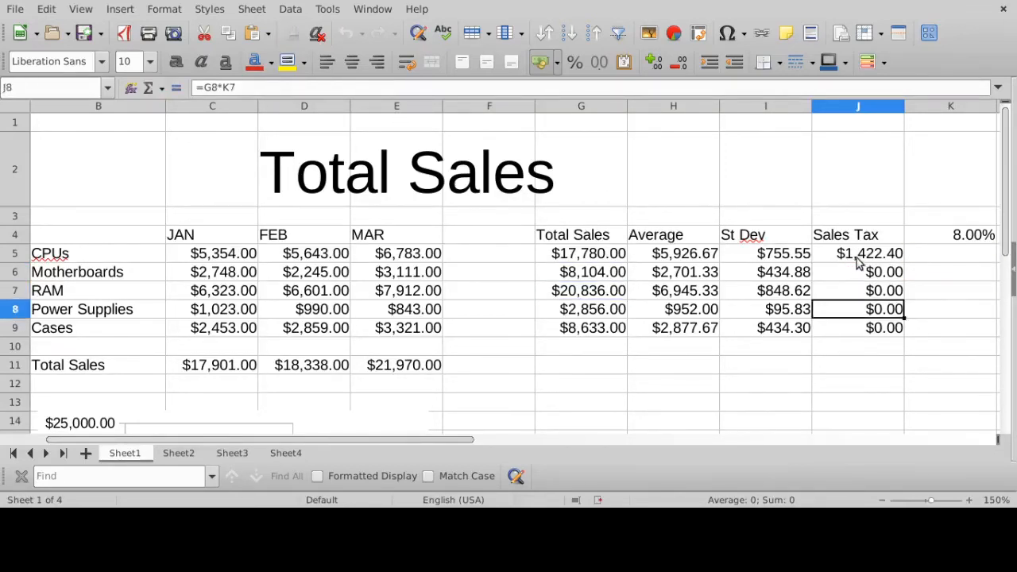
# - Trace the tax rate reference row by row through the sales tax formulas from J5 down to J9
pyautogui.click(860, 254)
pyautogui.click(404, 88)
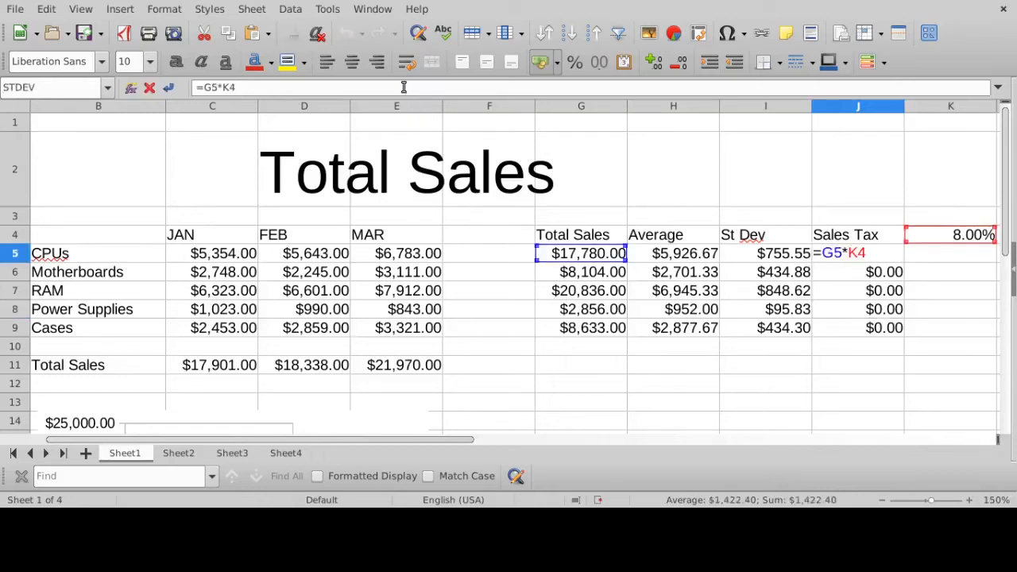
pyautogui.press('Return')
pyautogui.click(403, 88)
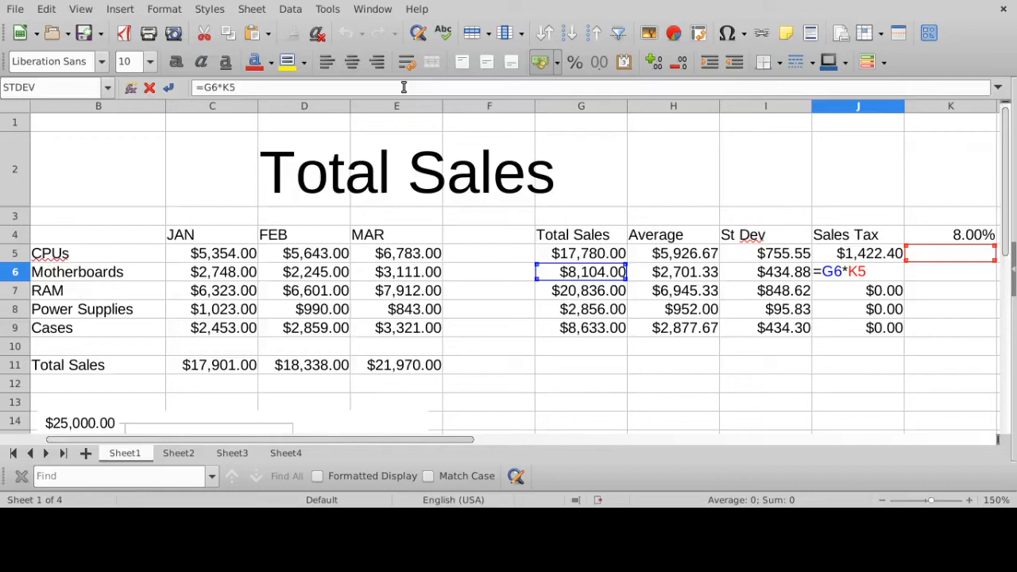
pyautogui.press('Return')
pyautogui.click(403, 88)
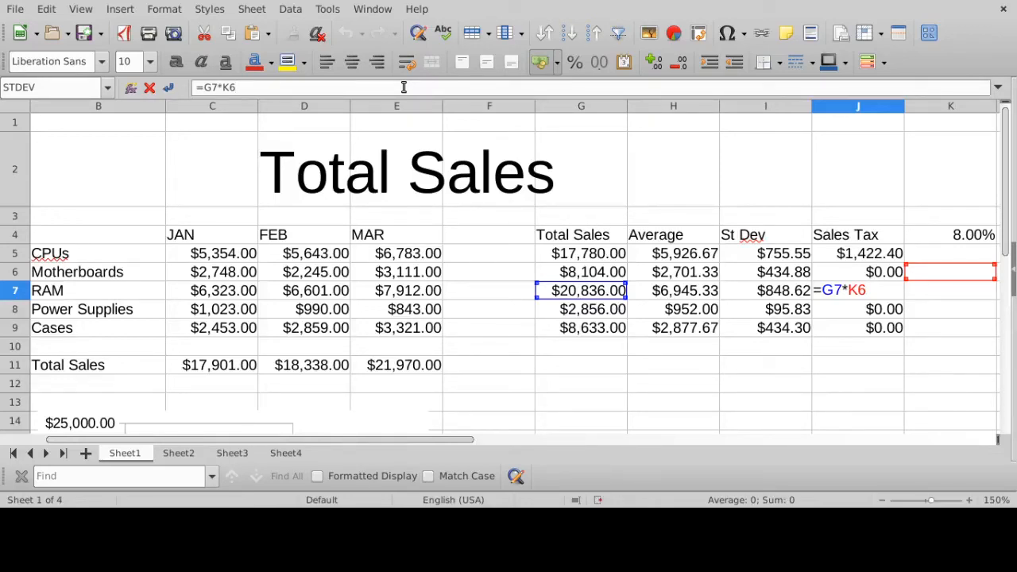
pyautogui.press('Return')
pyautogui.click(404, 88)
pyautogui.press('Return')
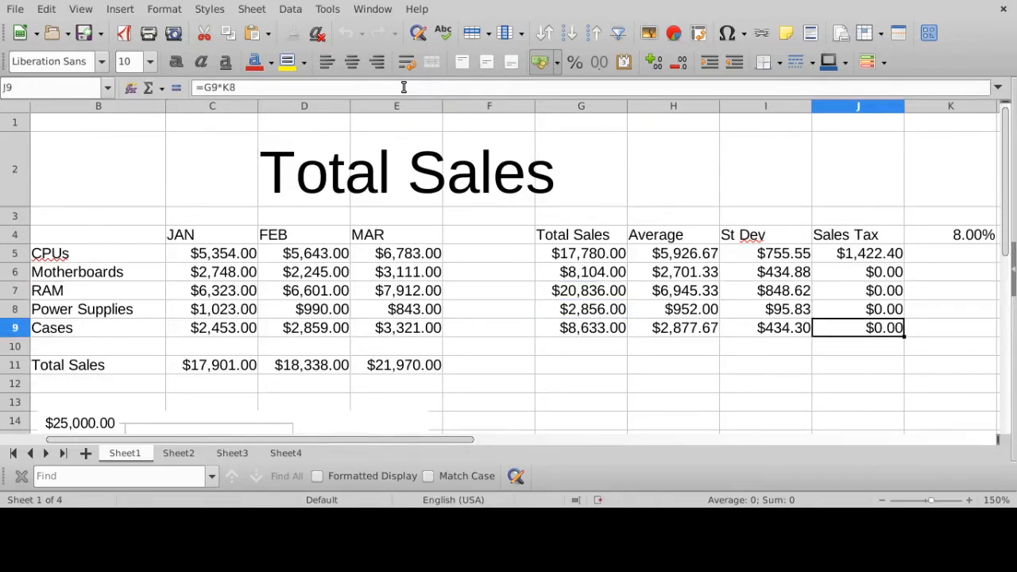
pyautogui.click(403, 87)
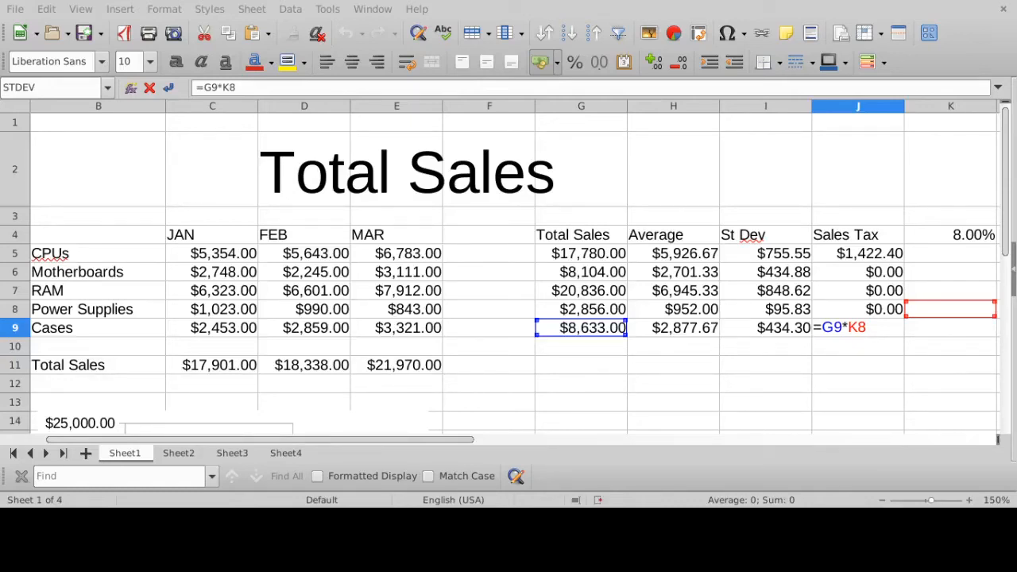
pyautogui.press('Return')
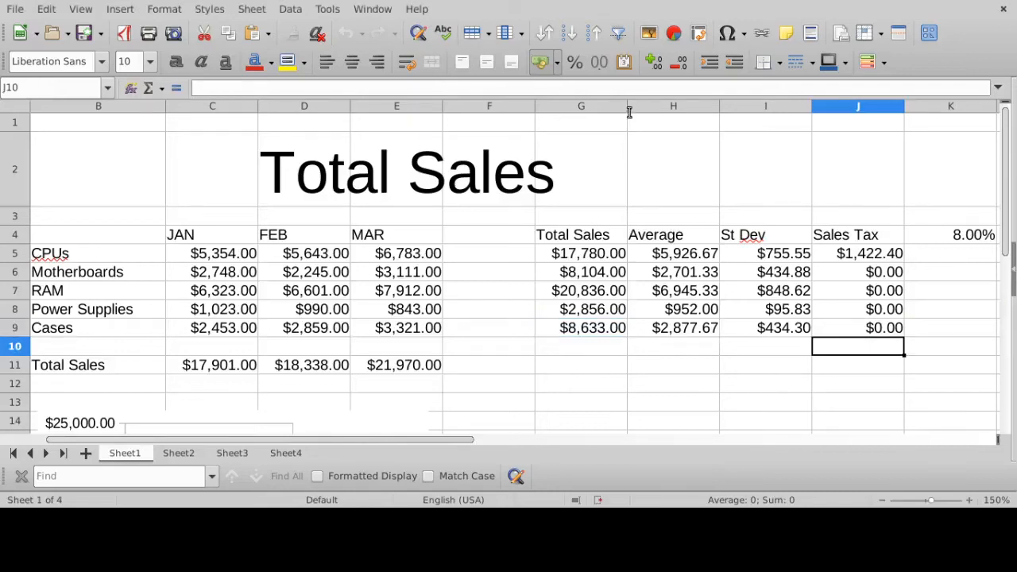
# - Clear the sales tax formulas in J6:J9 and change J5's formula to =G5*K$4, freezing the tax rate's row
pyautogui.moveTo(880, 274); pyautogui.dragTo(877, 337)
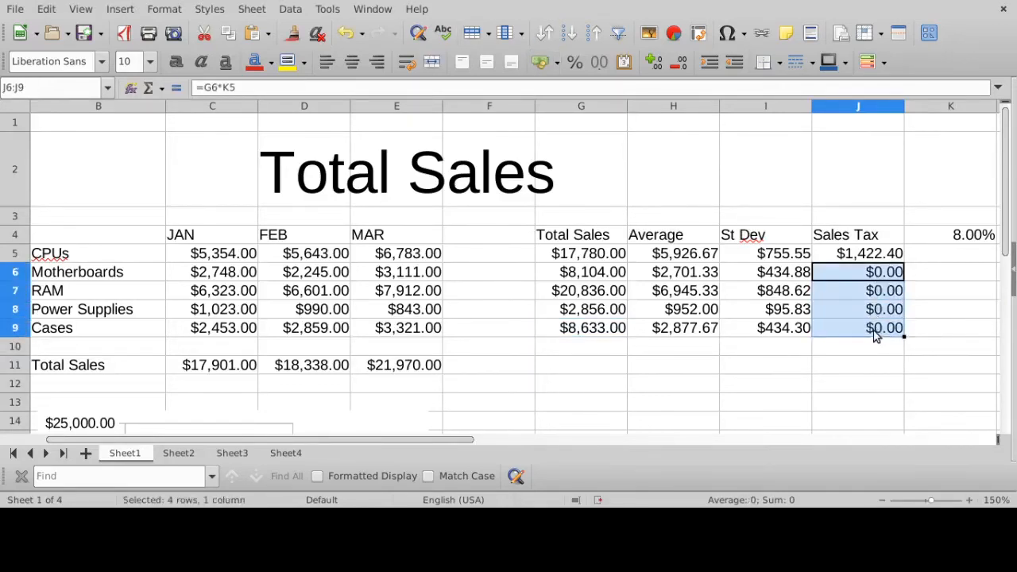
pyautogui.press('Delete')
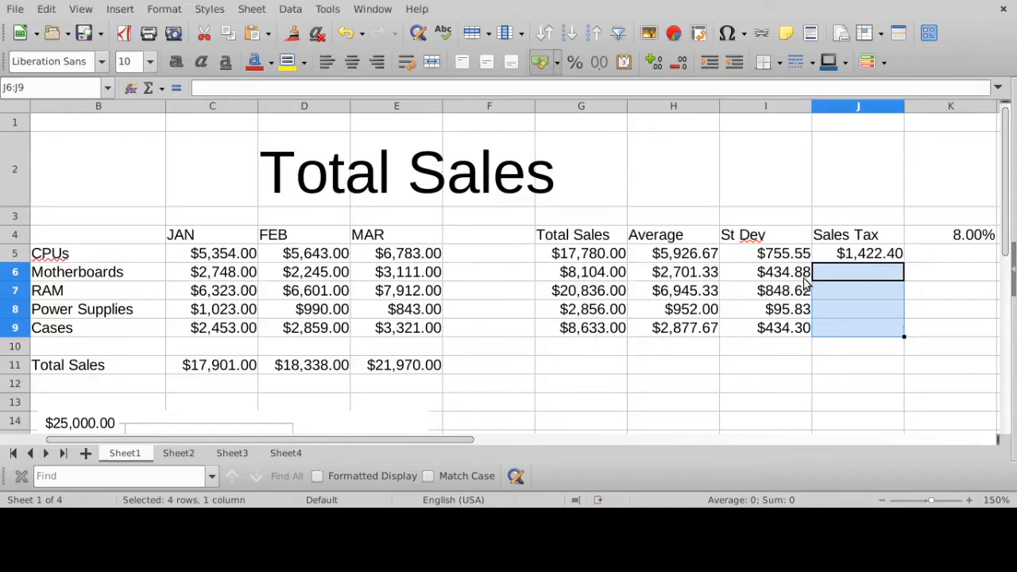
pyautogui.click(848, 256)
pyautogui.click(284, 84)
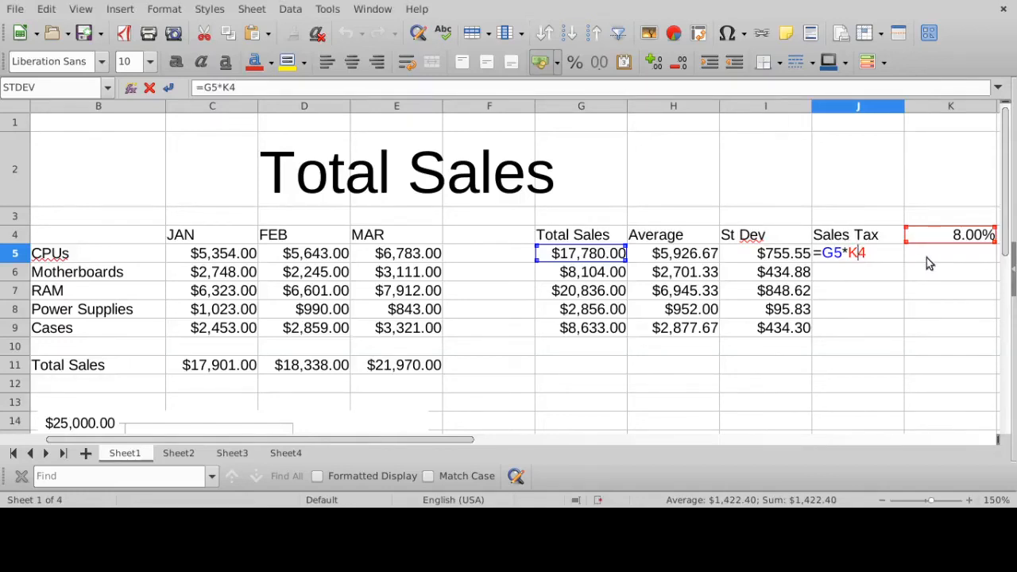
pyautogui.write('$')
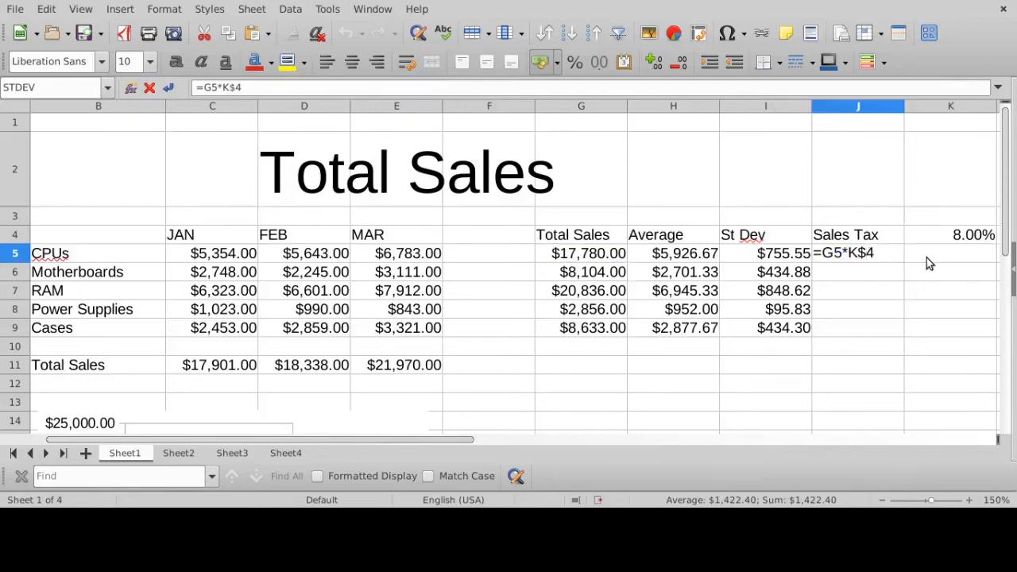
pyautogui.click(887, 251)
pyautogui.press('Return')
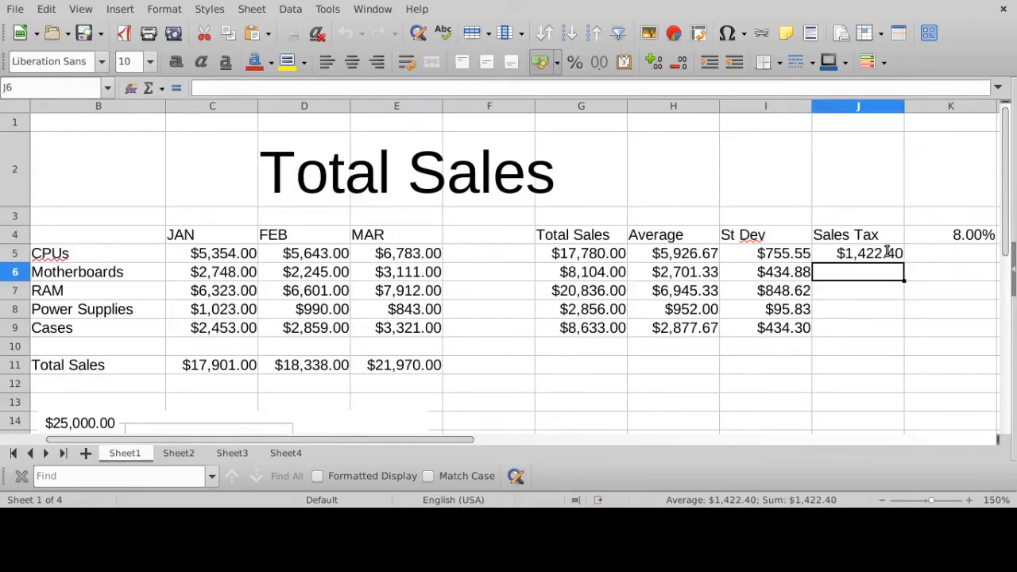
# - Check the references in J5's frozen-row sales tax formula and fill it down through J9 for the remaining products
pyautogui.click(886, 253)
pyautogui.click(451, 87)
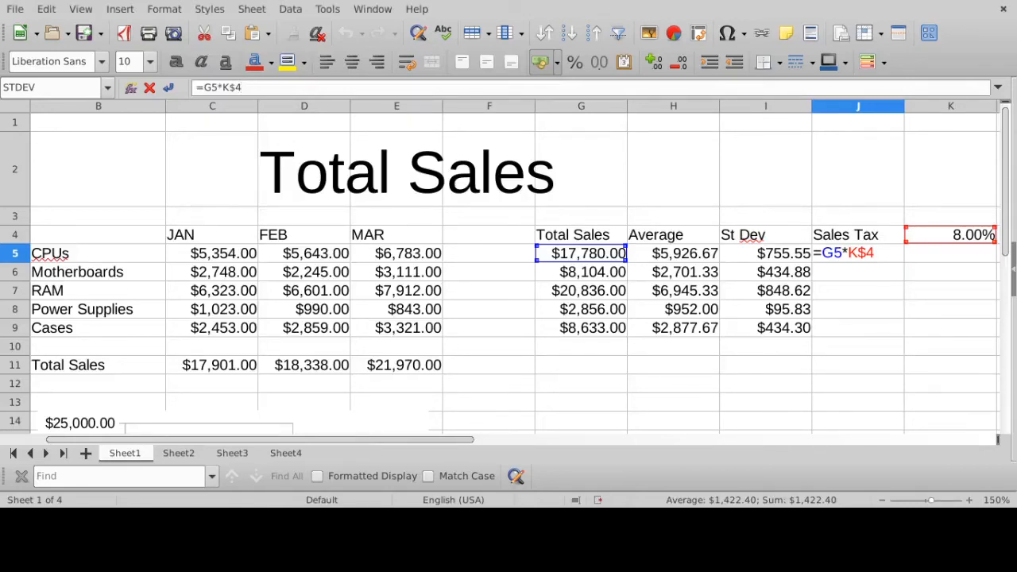
pyautogui.press('Return')
pyautogui.click(872, 252)
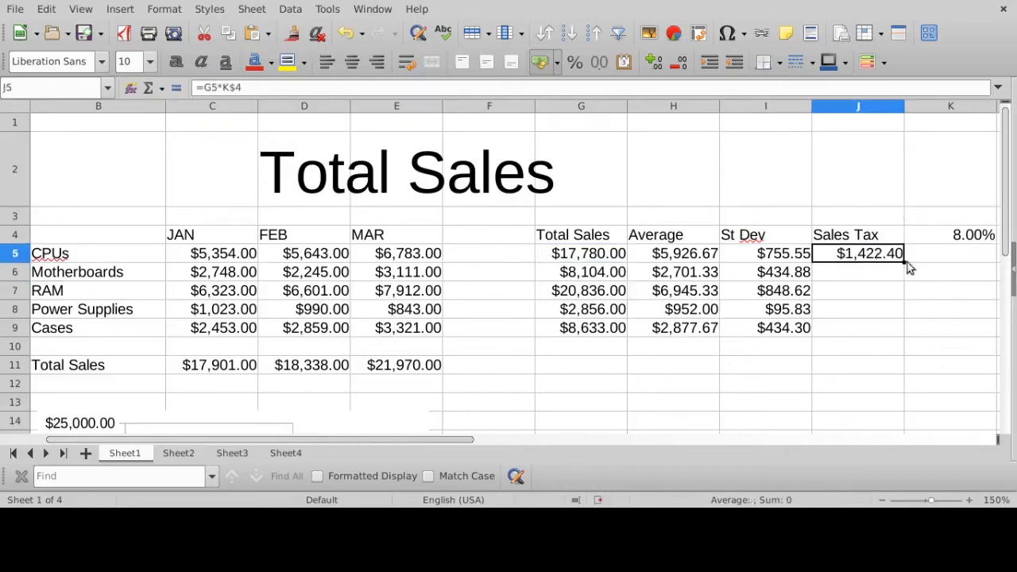
pyautogui.moveTo(902, 262); pyautogui.dragTo(898, 338)
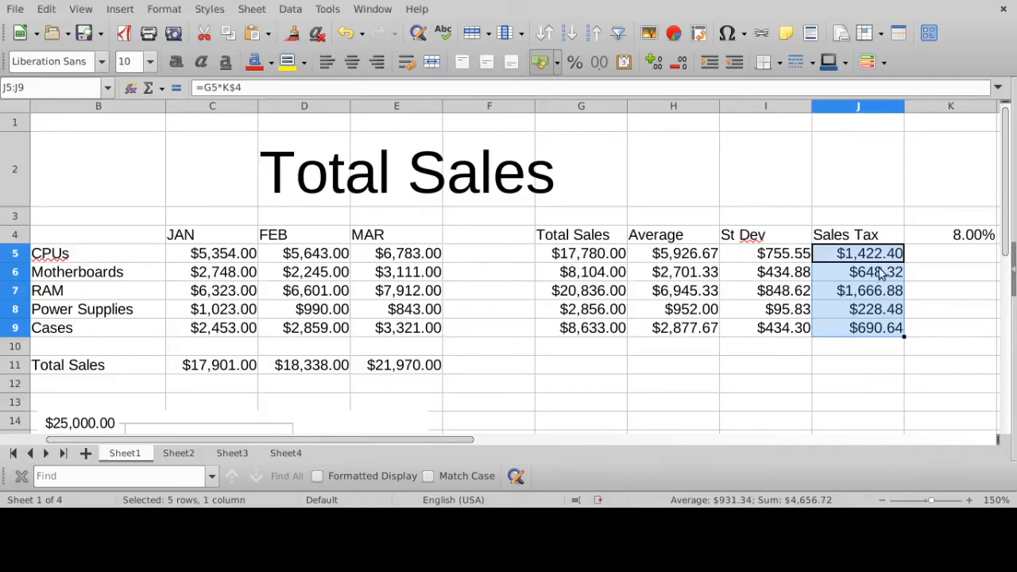
pyautogui.click(877, 254)
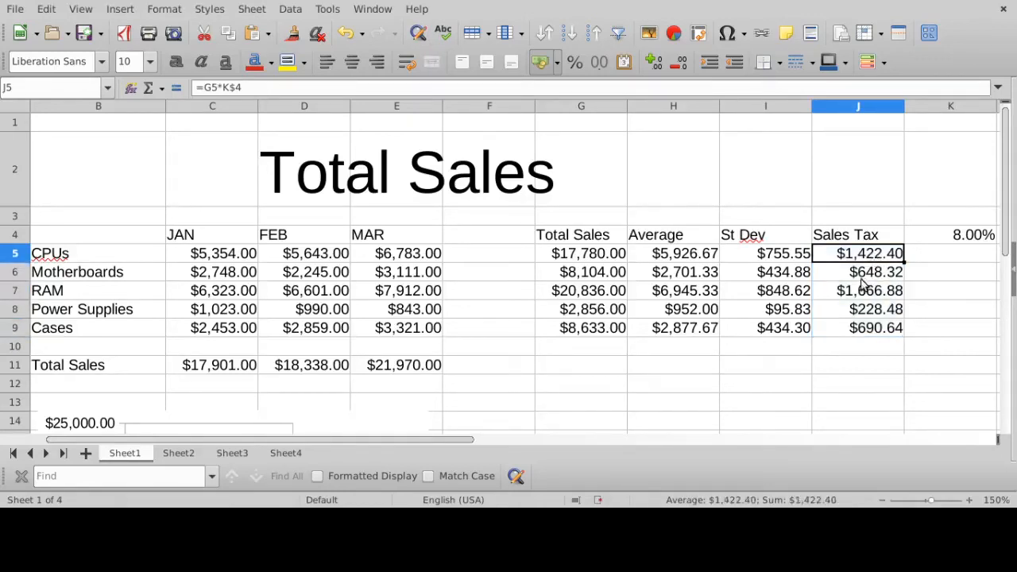
# - Inspect the filled sales tax formulas in J6, J7, J8 and J9 one after another
pyautogui.click(874, 274)
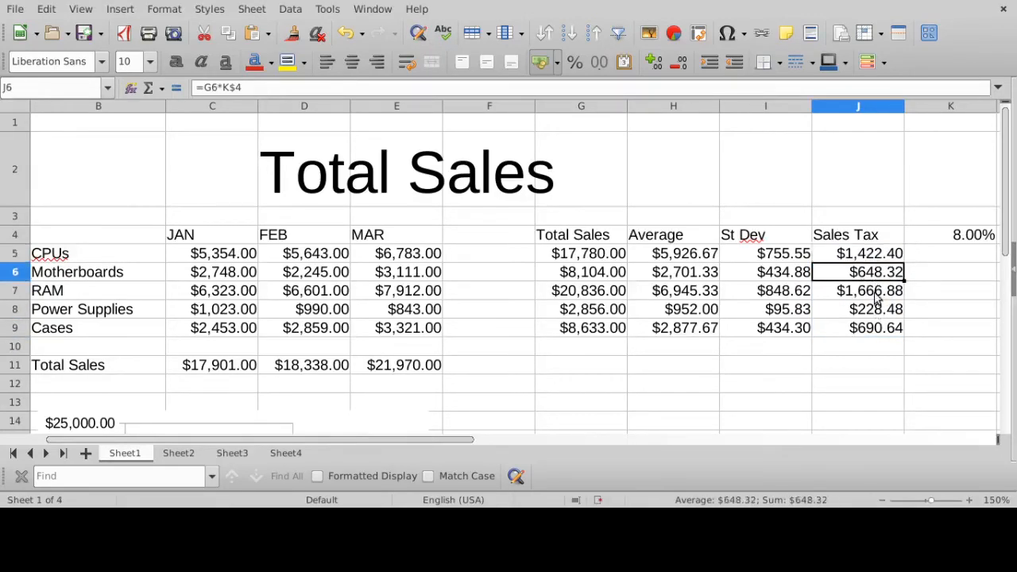
pyautogui.click(878, 294)
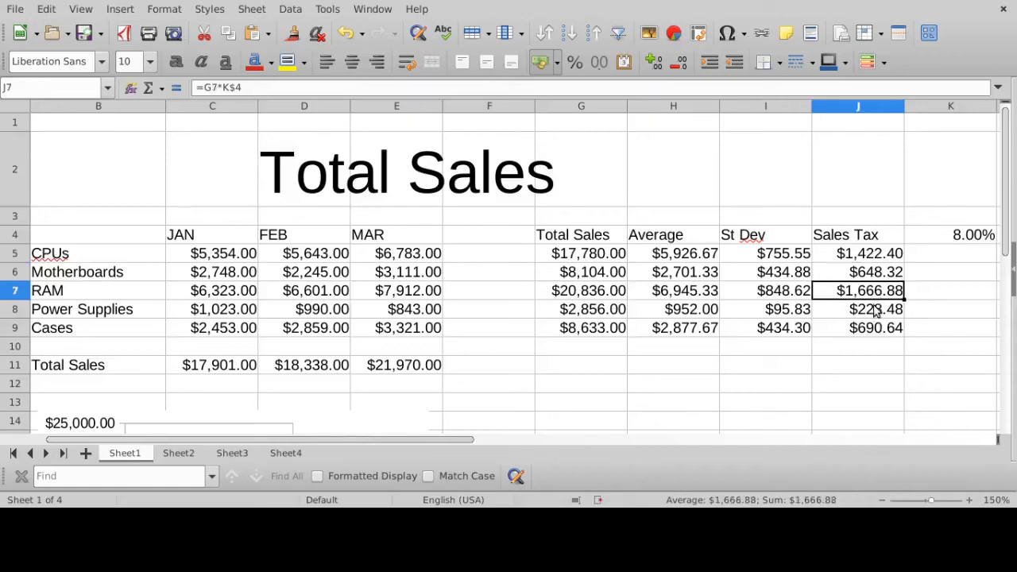
pyautogui.click(877, 309)
pyautogui.click(878, 327)
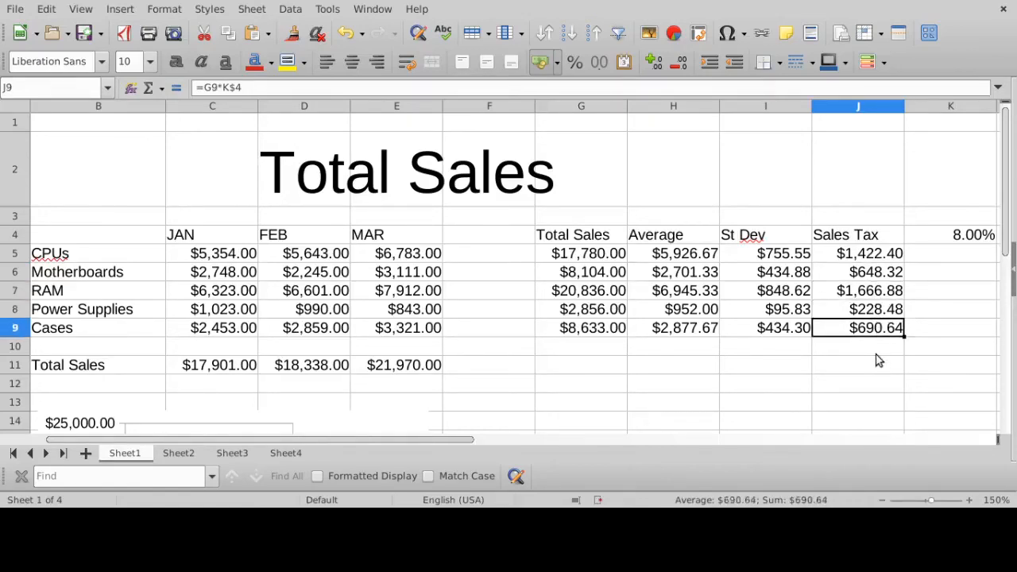
# - Trace the total sales and frozen tax rate references in each sales tax formula from J5 down to J9
pyautogui.click(879, 254)
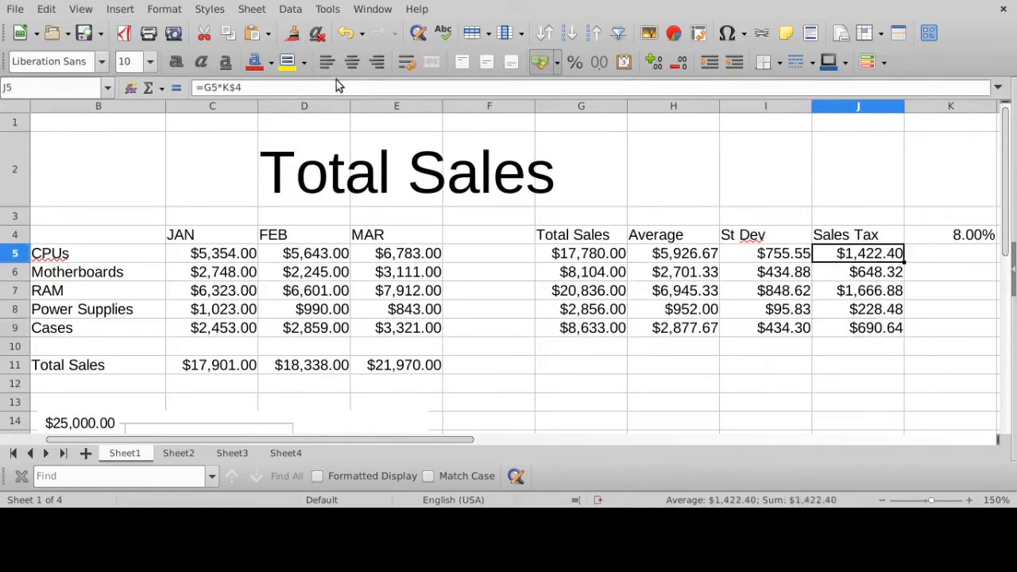
pyautogui.click(336, 85)
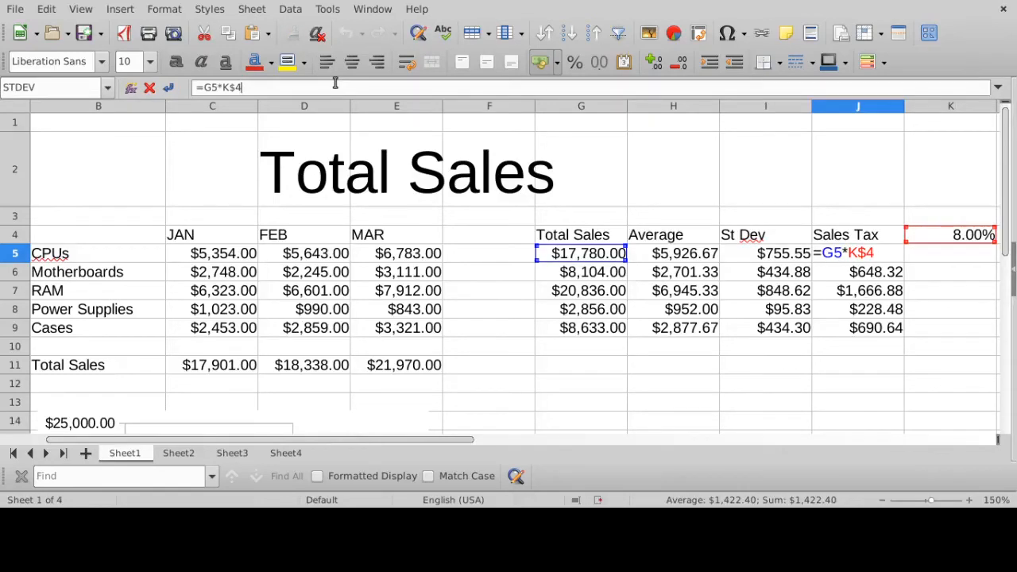
pyautogui.press('Return')
pyautogui.click(336, 84)
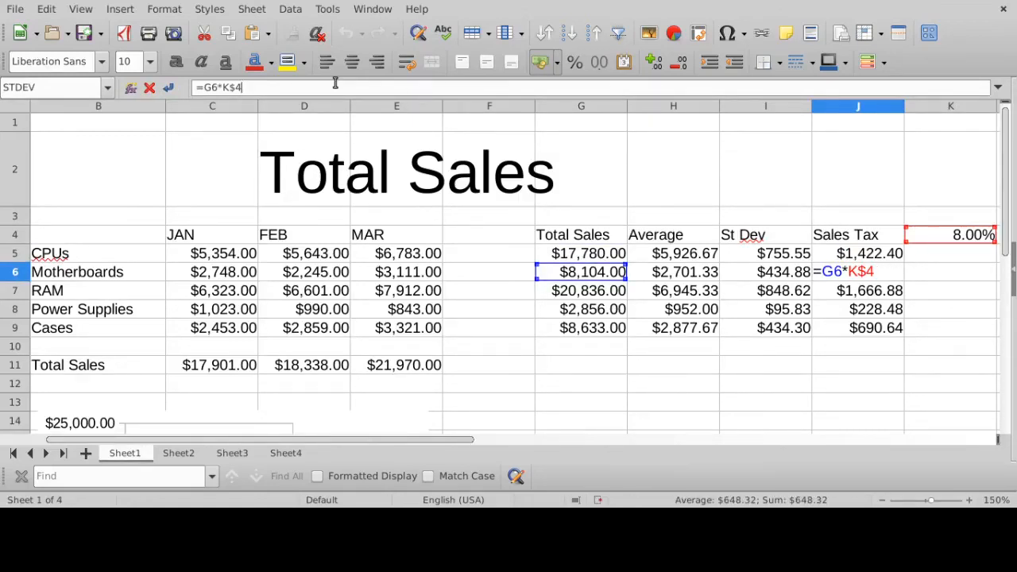
pyautogui.press('Return')
pyautogui.click(335, 84)
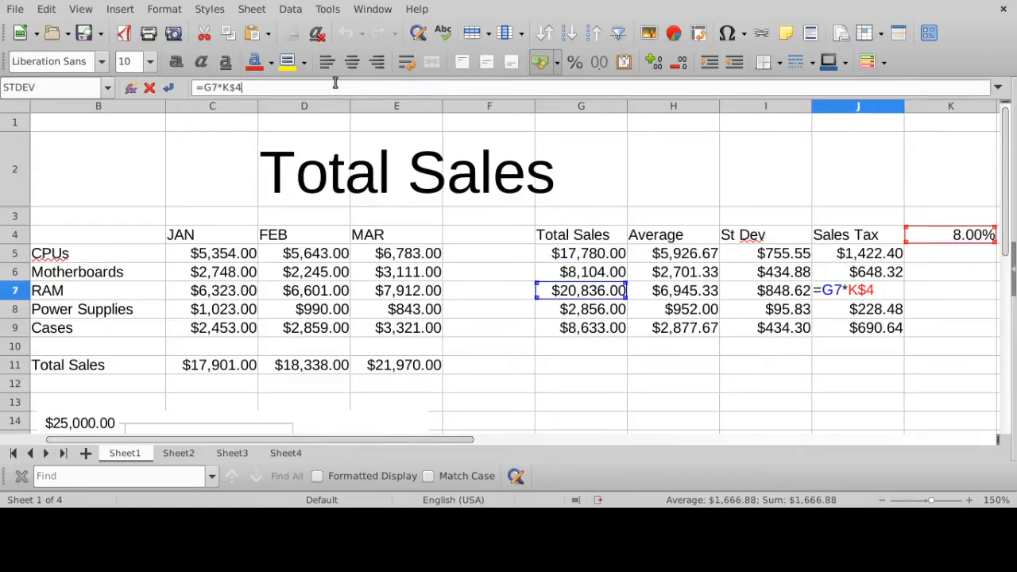
pyautogui.press('Return')
pyautogui.click(336, 84)
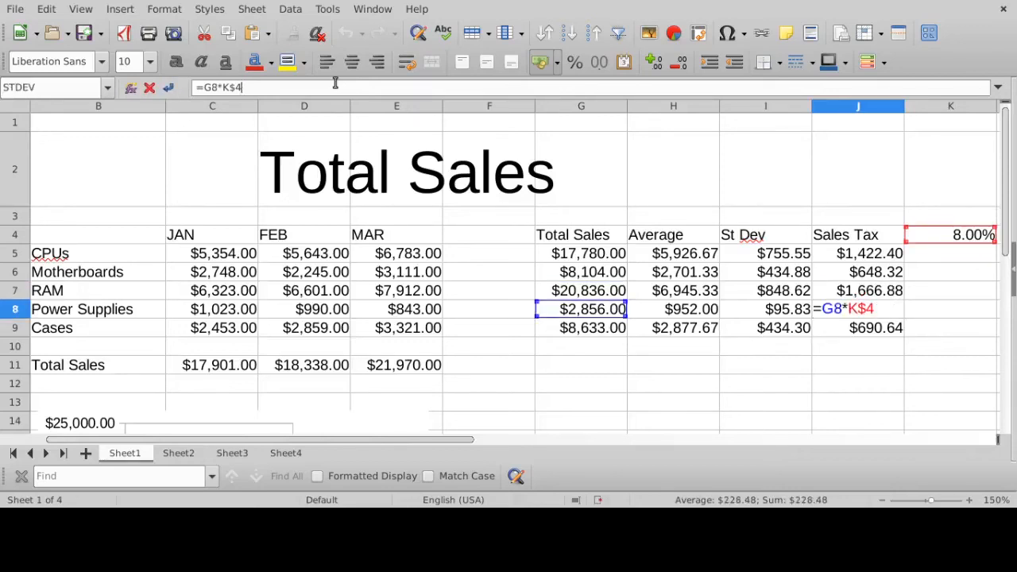
pyautogui.press('Return')
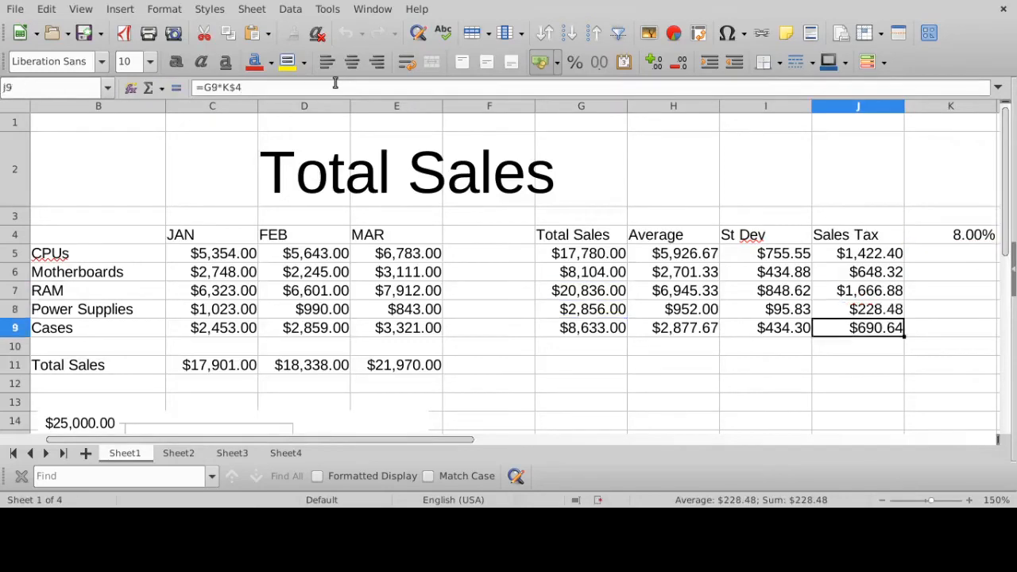
pyautogui.click(335, 84)
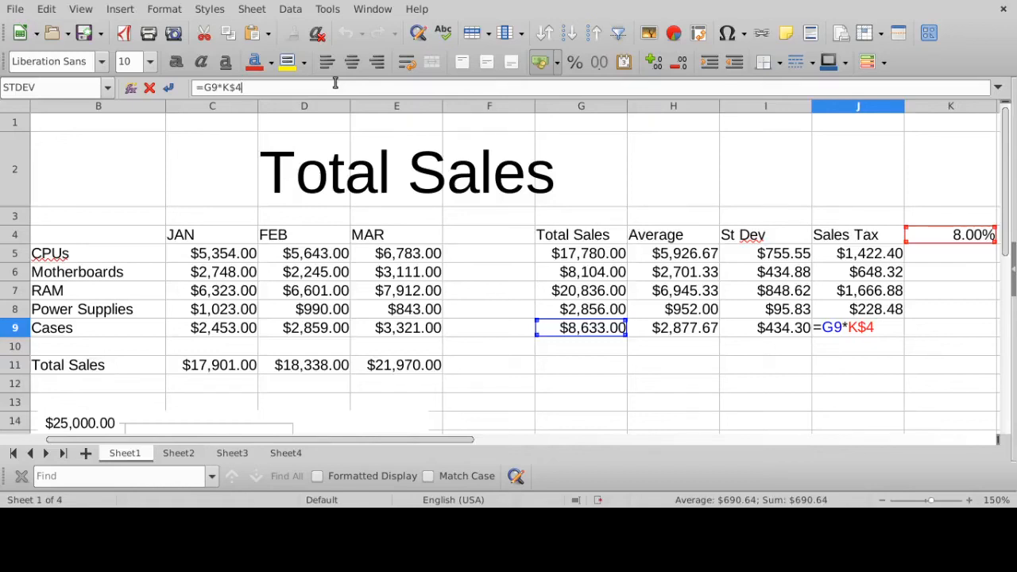
pyautogui.press('Return')
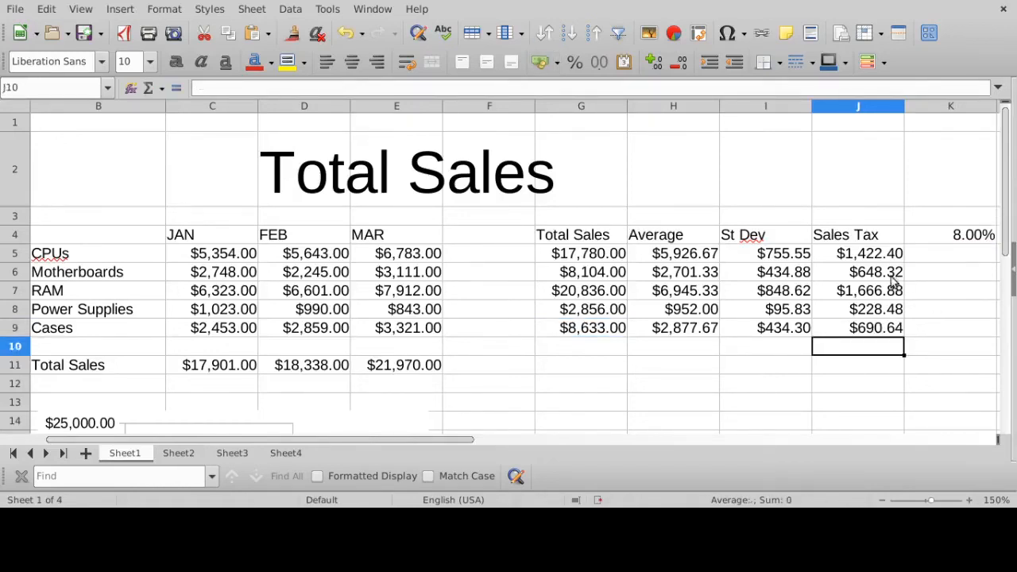
# - Clear the sales tax formulas in J6:J9 and erase the one in J5
pyautogui.moveTo(891, 275); pyautogui.dragTo(898, 331)
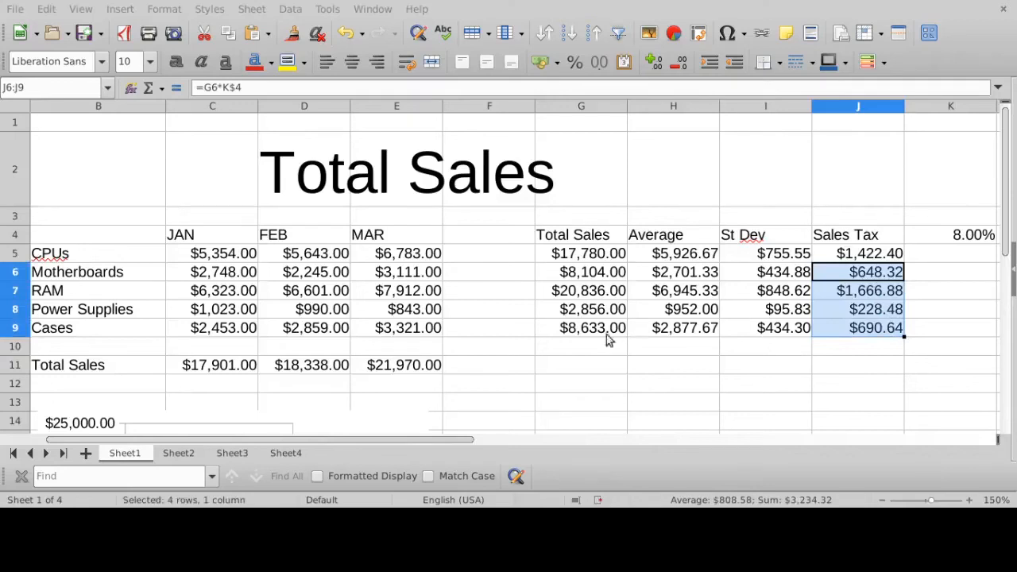
pyautogui.press('Delete')
pyautogui.click(850, 253)
pyautogui.moveTo(246, 89); pyautogui.dragTo(188, 86)
pyautogui.press('BackSpace')
# - Enter the sales tax formula =G5*K4 in J5 with a relative reference to the tax rate
pyautogui.click(868, 257)
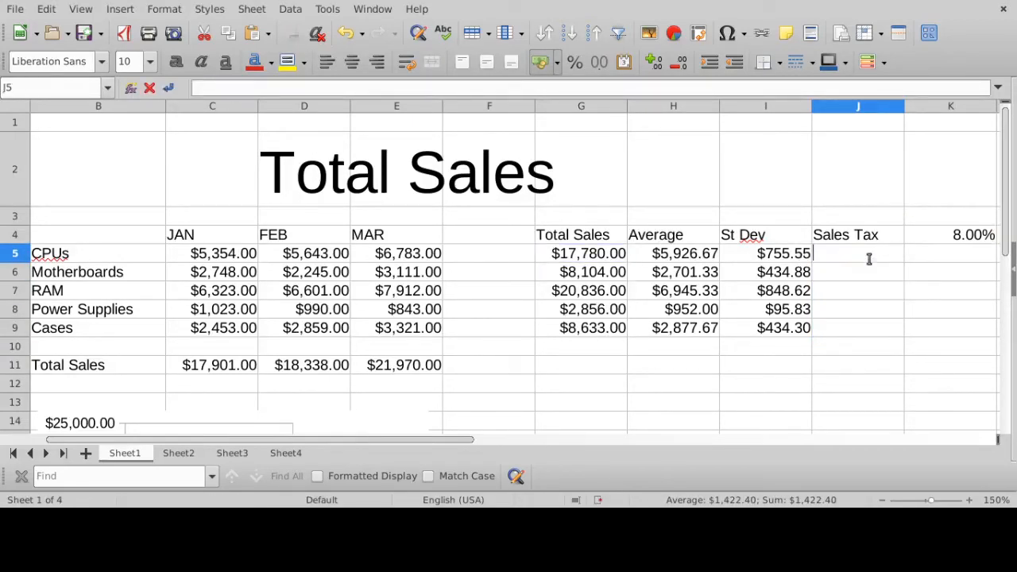
pyautogui.write('=')
pyautogui.click(600, 254)
pyautogui.write('*')
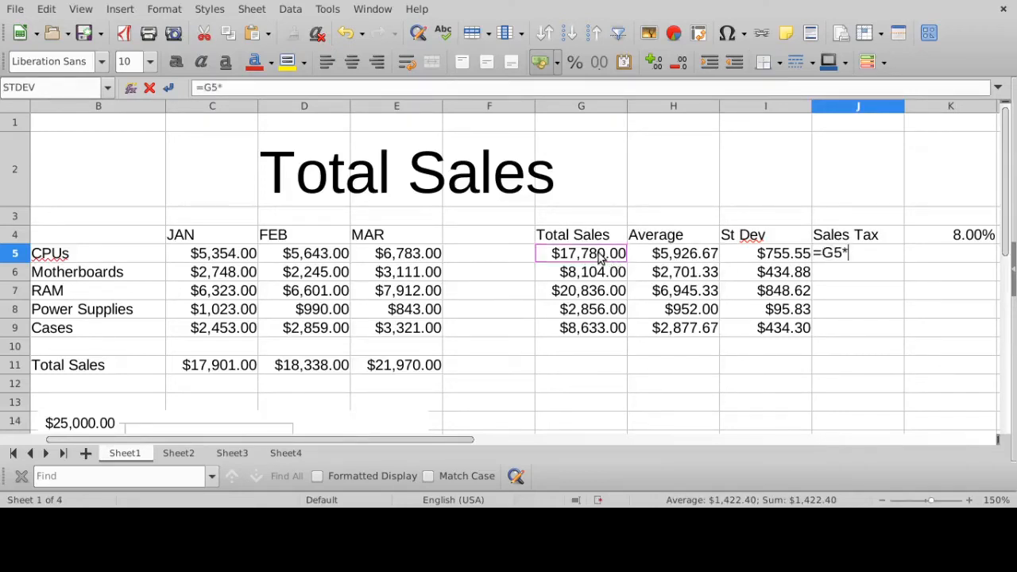
pyautogui.click(981, 238)
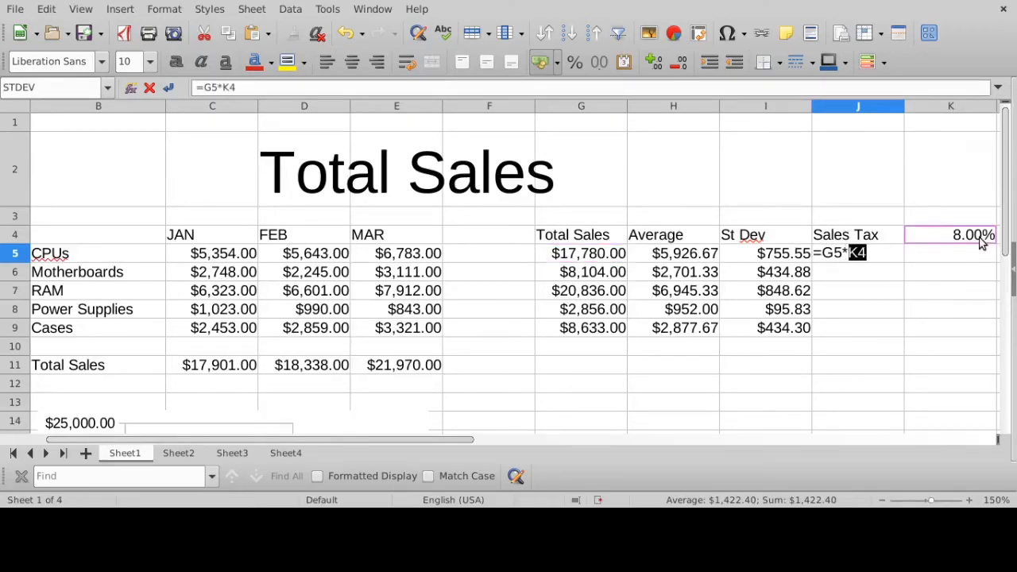
pyautogui.press('Return')
# - Check the references in J5's =G5*K4 formula and fill it down through J9
pyautogui.click(826, 258)
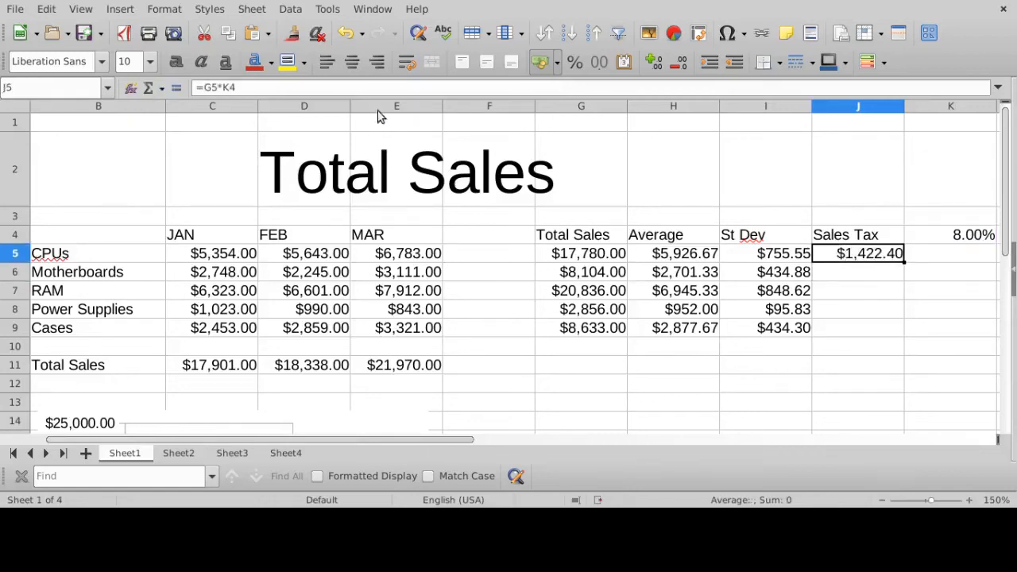
pyautogui.click(284, 88)
pyautogui.press('Return')
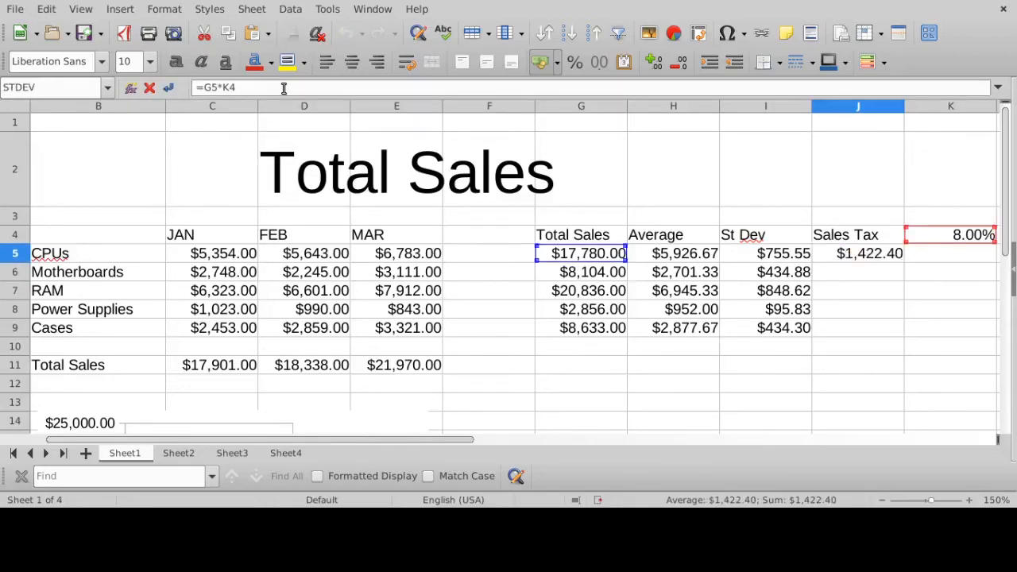
pyautogui.click(896, 260)
pyautogui.moveTo(904, 261); pyautogui.dragTo(896, 336)
pyautogui.click(888, 273)
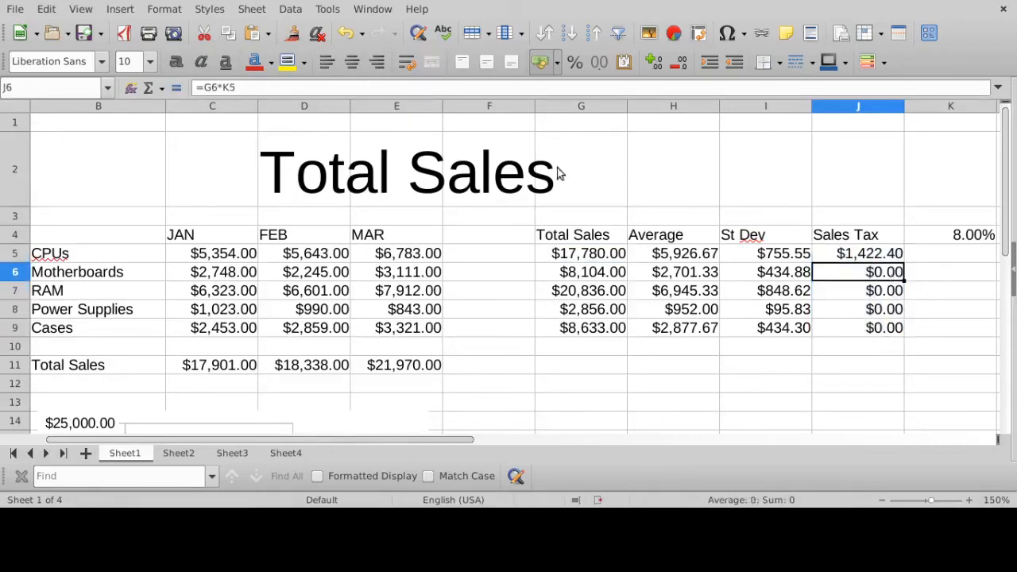
# - Trace the relative tax rate reference row by row through the sales tax formulas from J5 to J9
pyautogui.click(863, 255)
pyautogui.click(336, 88)
pyautogui.press('Return')
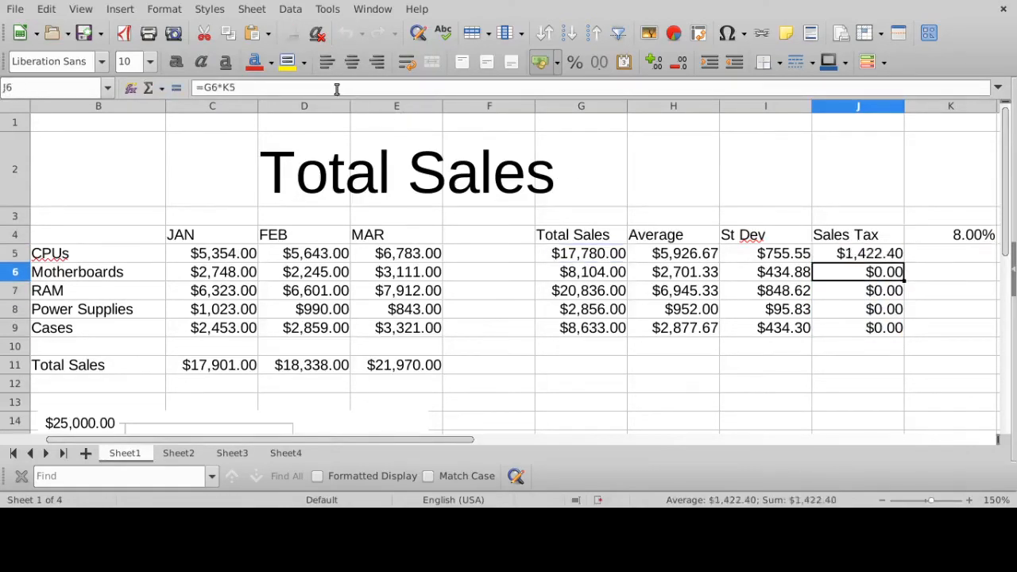
pyautogui.click(337, 88)
pyautogui.press('Return')
pyautogui.click(337, 88)
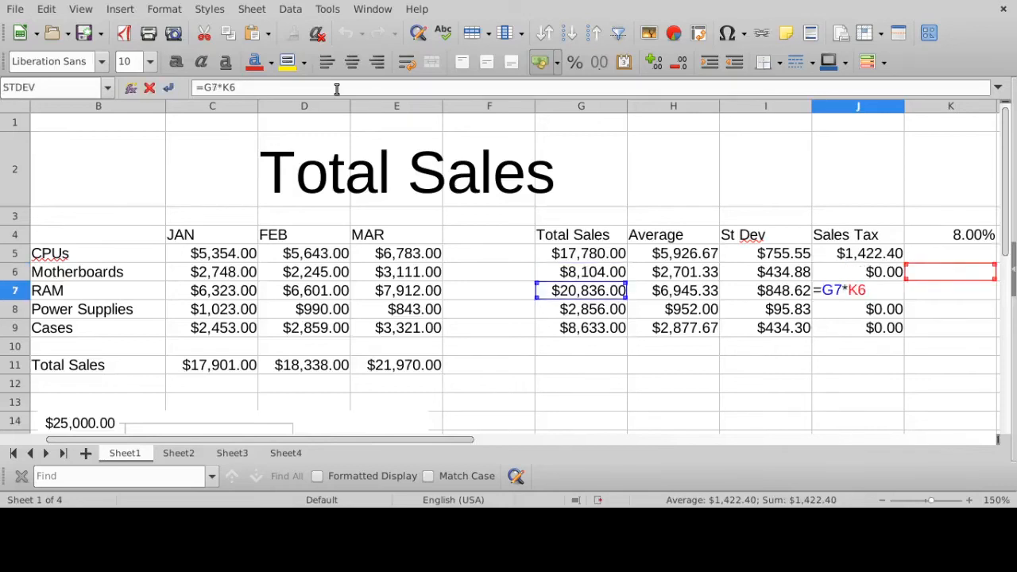
pyautogui.press('Return')
pyautogui.click(337, 88)
pyautogui.press('Return')
pyautogui.click(337, 88)
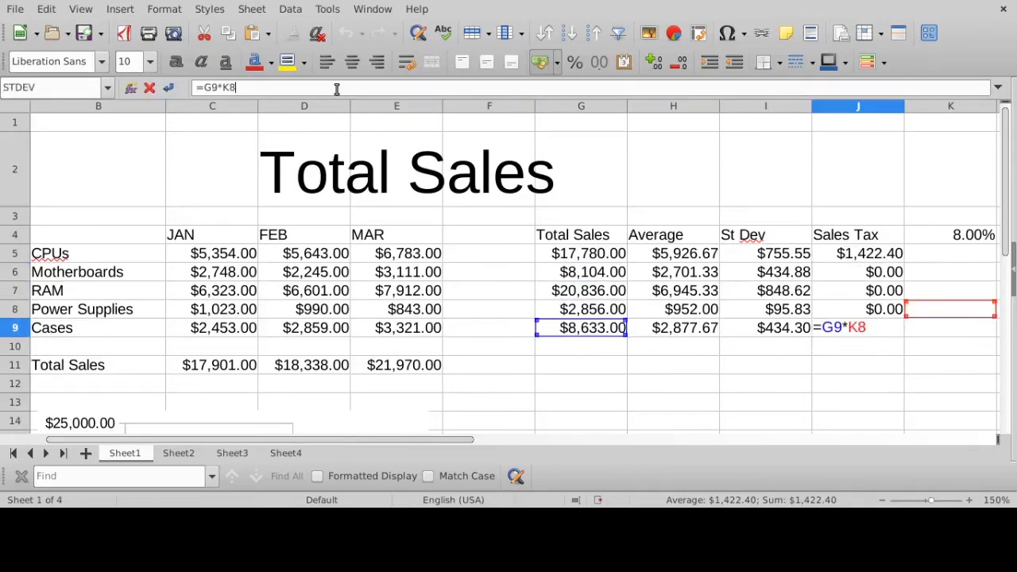
pyautogui.press('Return')
# - Compare the cells referenced by the relative sales tax formulas in J5 and J6
pyautogui.click(866, 253)
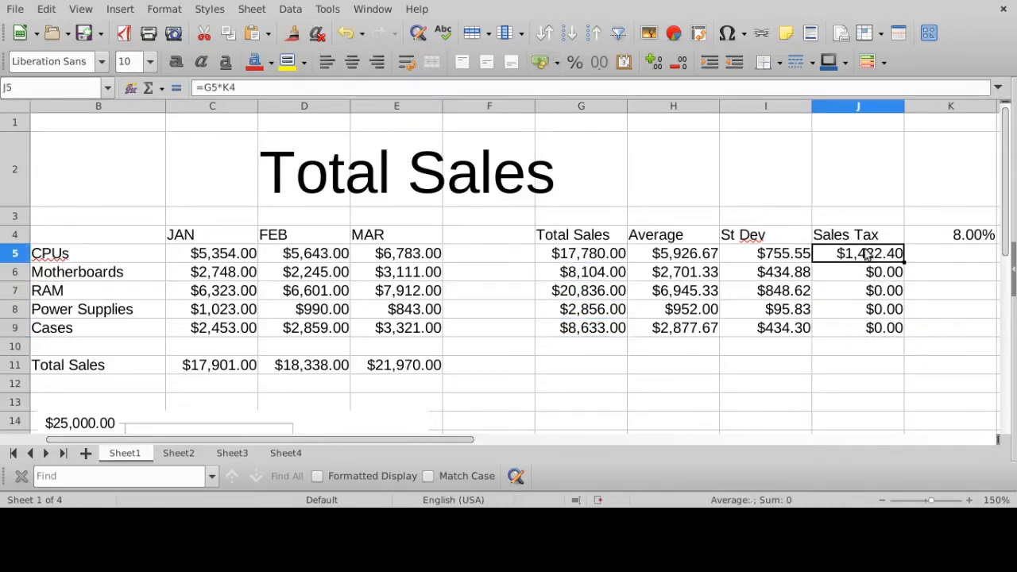
pyautogui.click(312, 88)
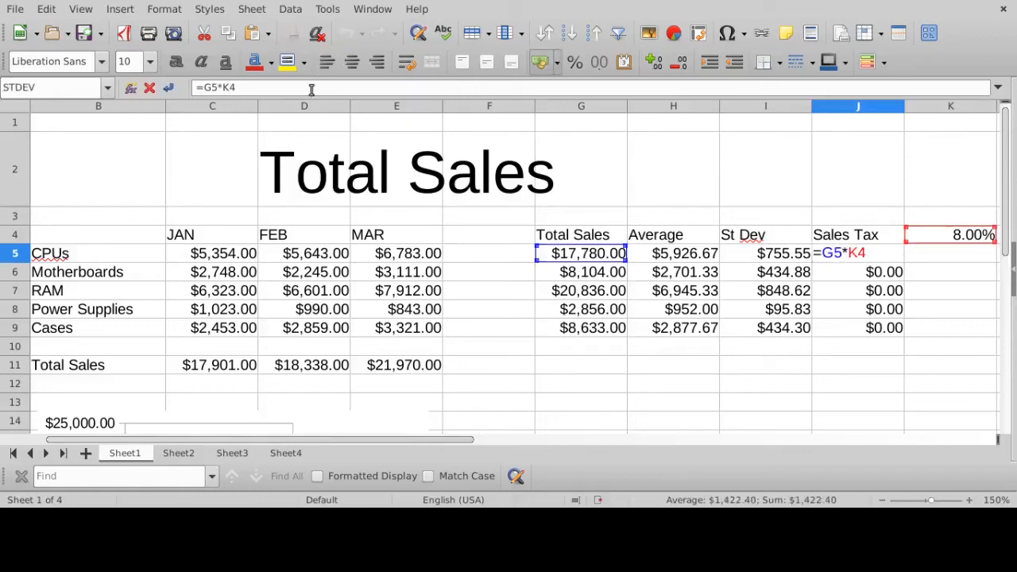
pyautogui.press('Return')
pyautogui.click(311, 89)
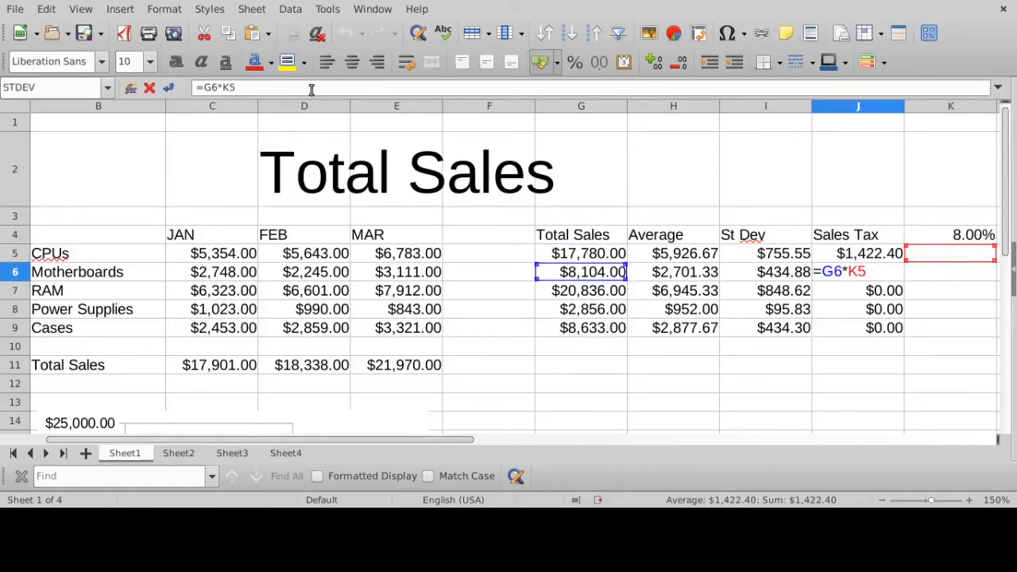
pyautogui.press('Return')
# - Freeze the tax rate's row in J5's sales tax formula, changing it to =G5*K$4
pyautogui.click(872, 254)
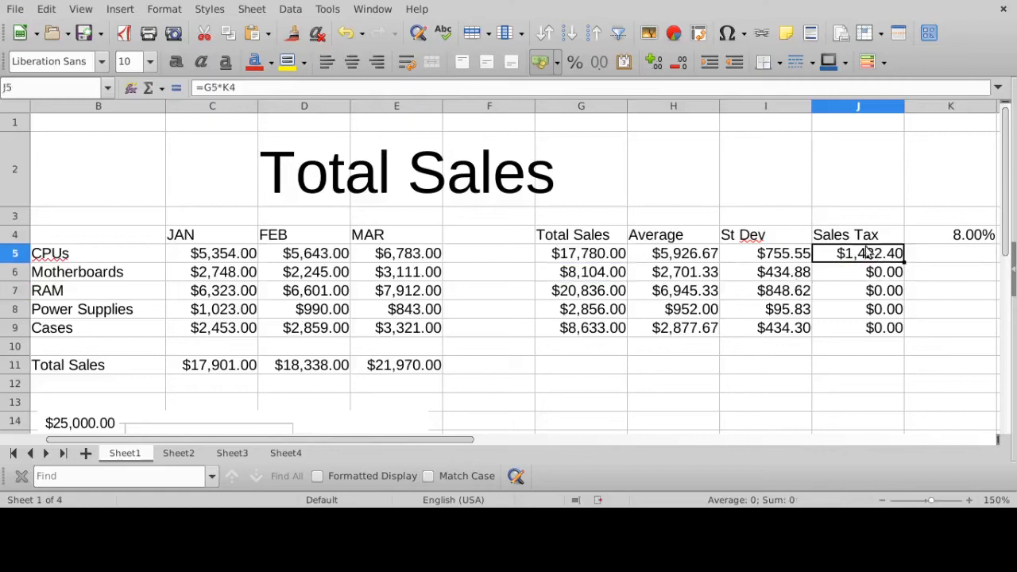
pyautogui.click(364, 89)
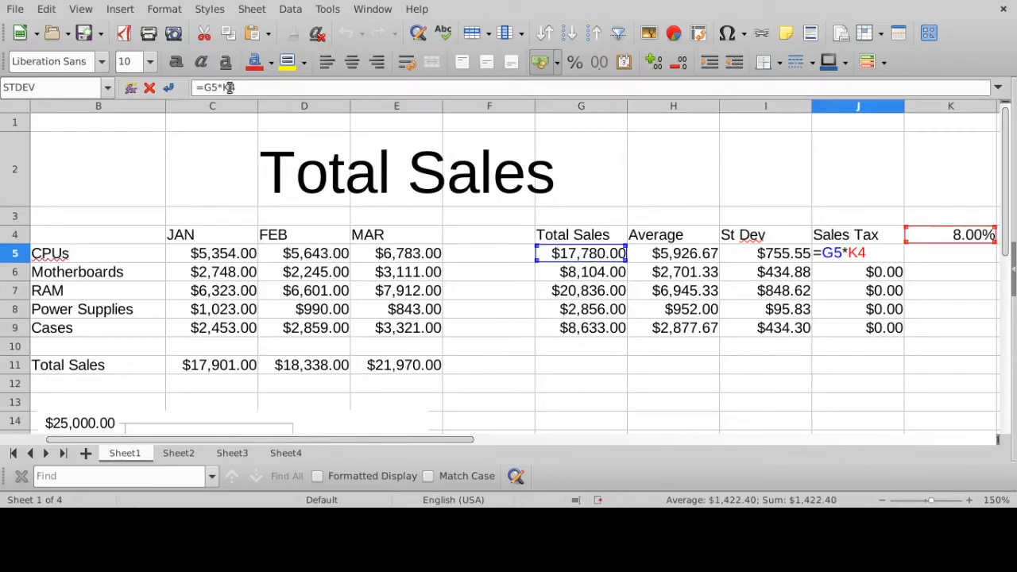
pyautogui.press('F4')
pyautogui.press('Return')
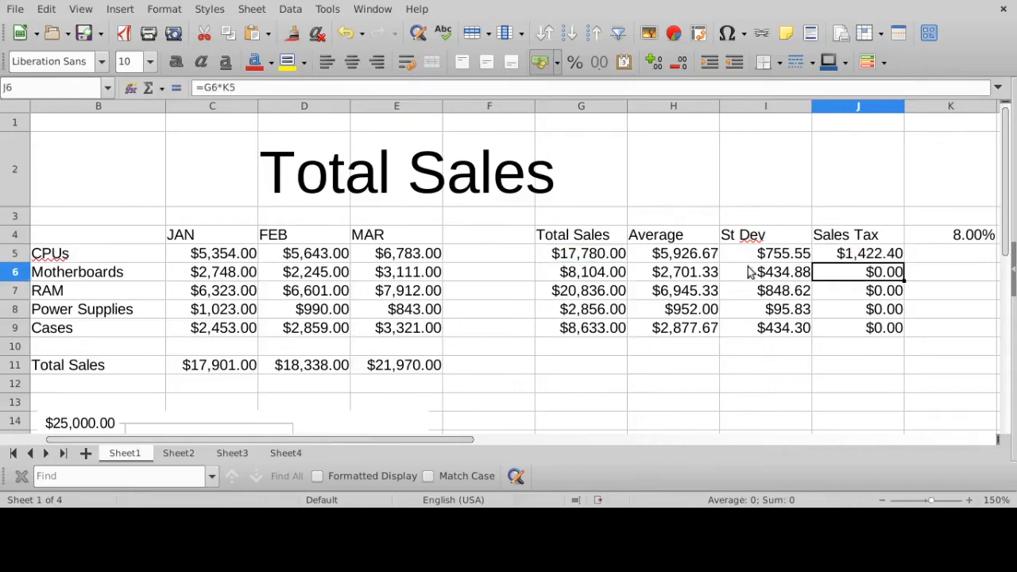
# - Check the references in J5's =G5*K$4 formula and fill it down through J9
pyautogui.click(815, 255)
pyautogui.click(346, 88)
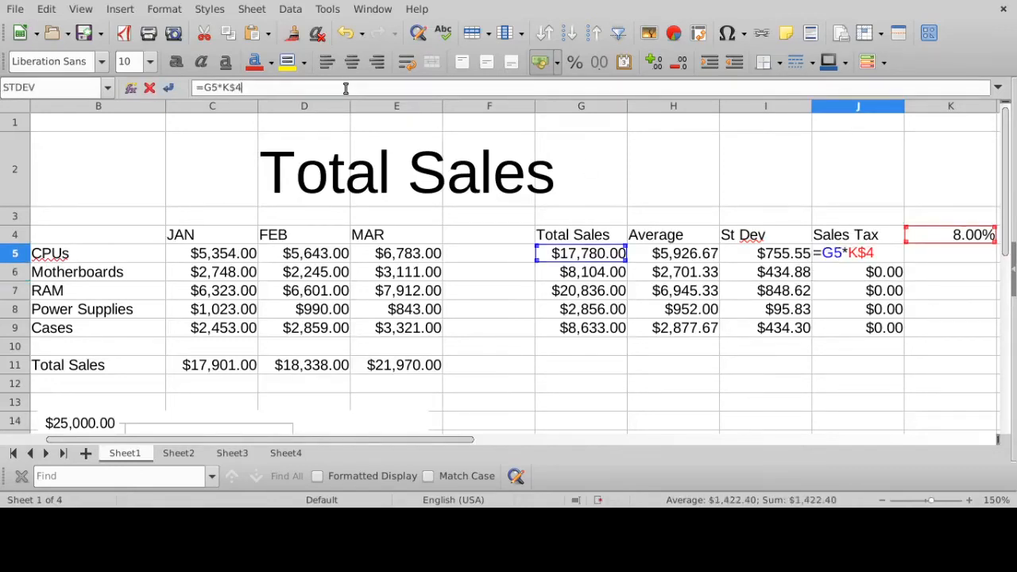
pyautogui.press('Return')
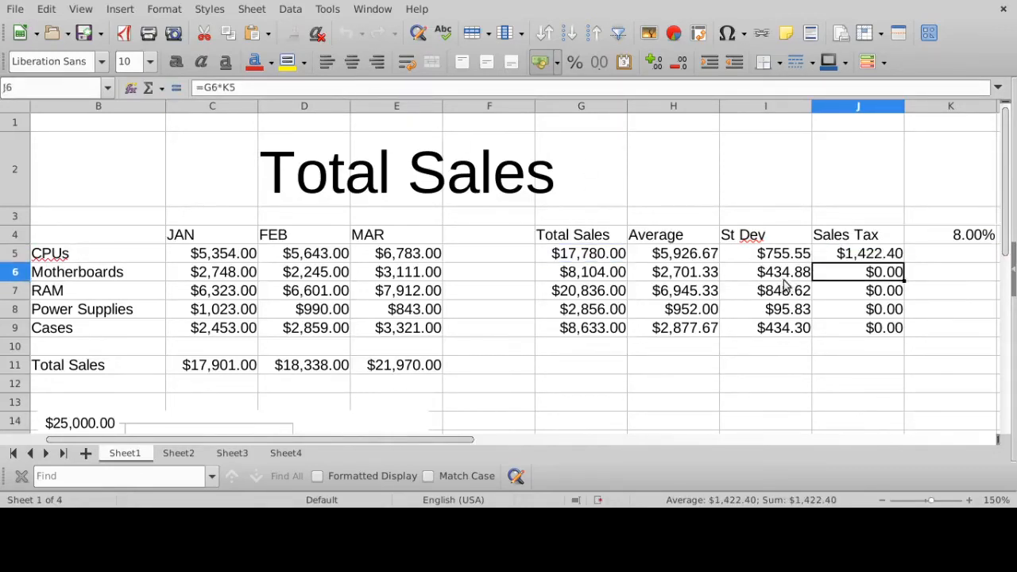
pyautogui.click(894, 255)
pyautogui.moveTo(902, 263); pyautogui.dragTo(897, 336)
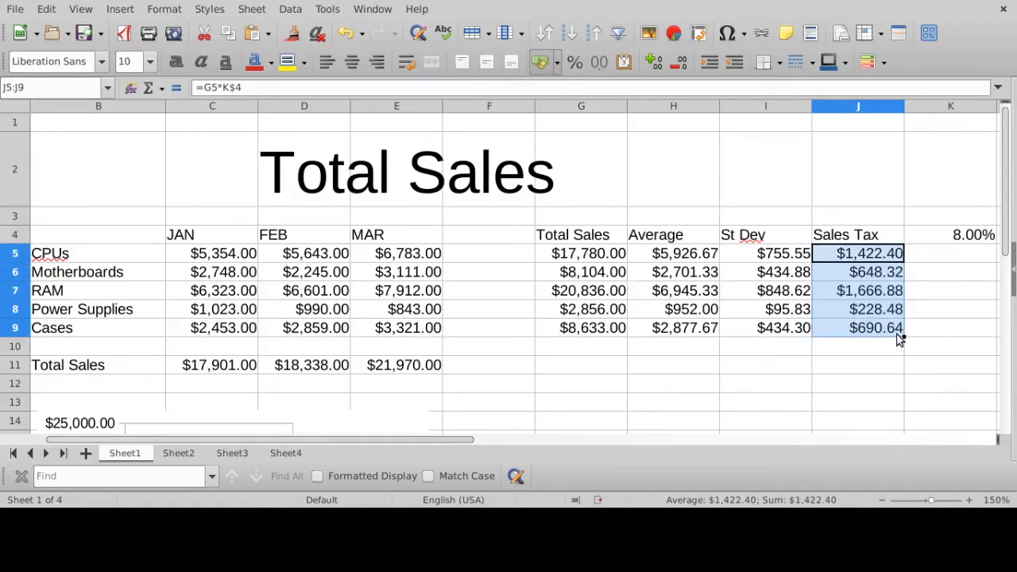
# - Examine which cells the refilled frozen-row sales tax formulas reference, from J5 down to J9
pyautogui.click(318, 86)
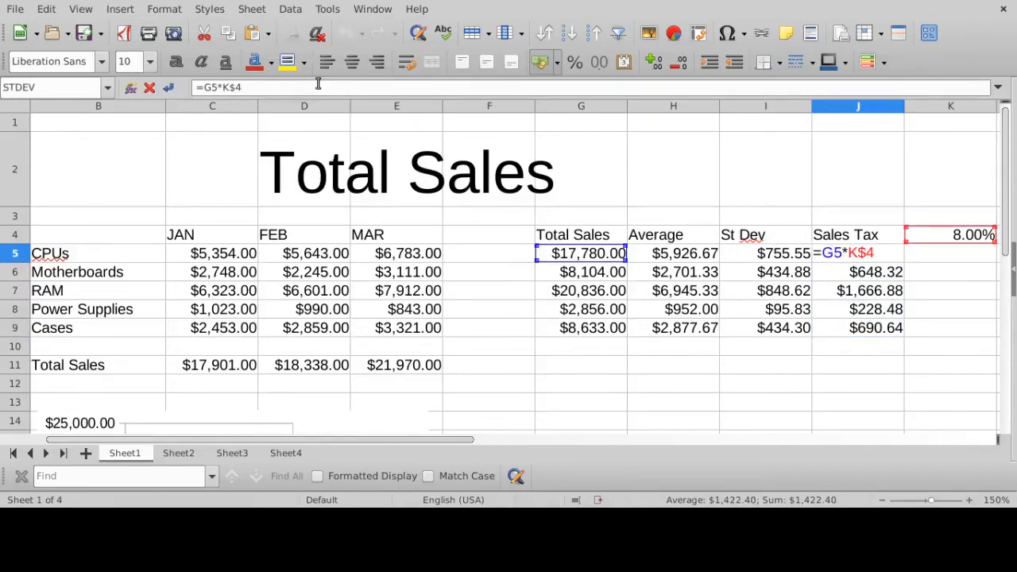
pyautogui.press('Return')
pyautogui.click(318, 86)
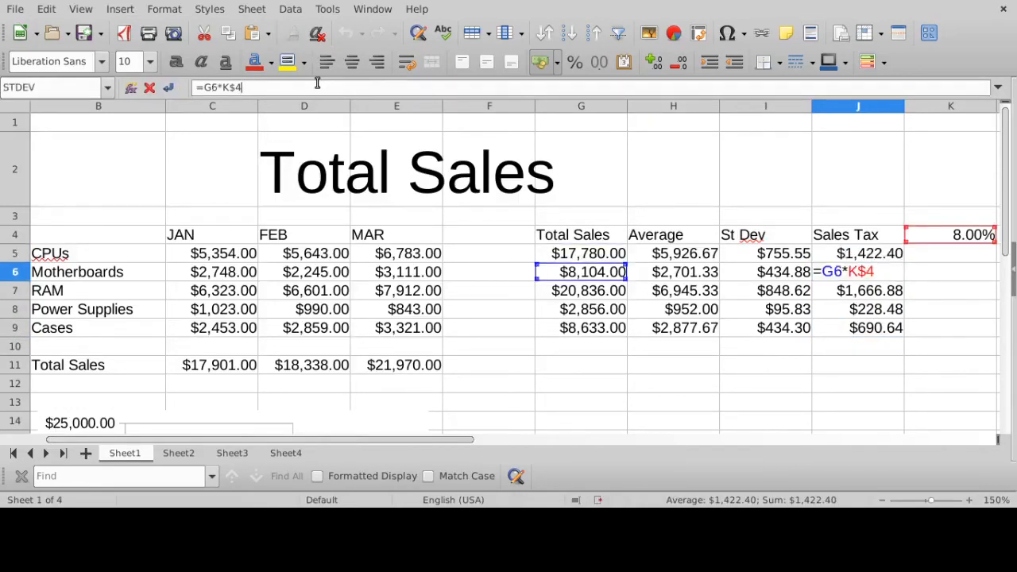
pyautogui.press('Return')
pyautogui.click(318, 86)
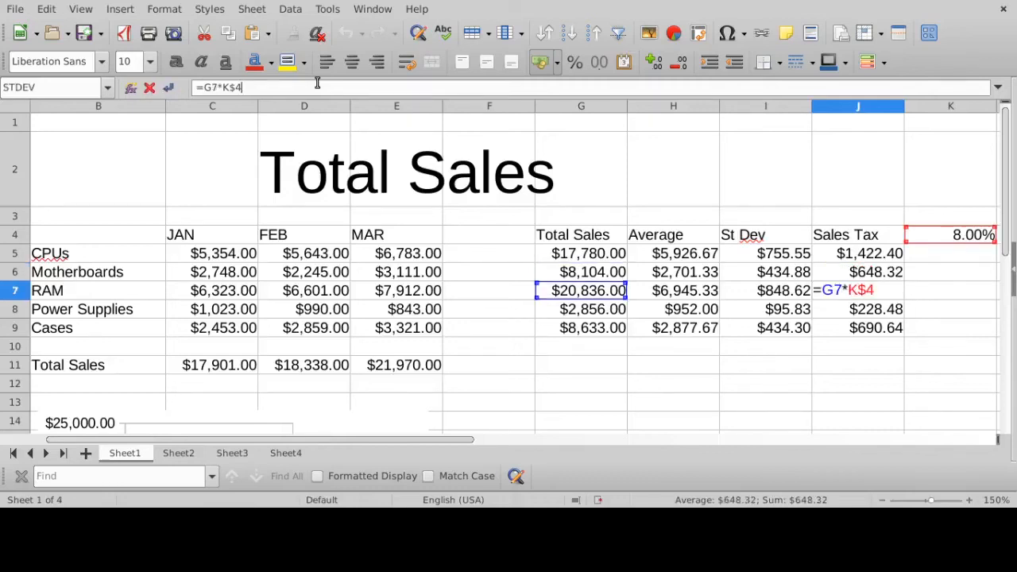
pyautogui.press('Return')
pyautogui.click(316, 83)
pyautogui.press('Return')
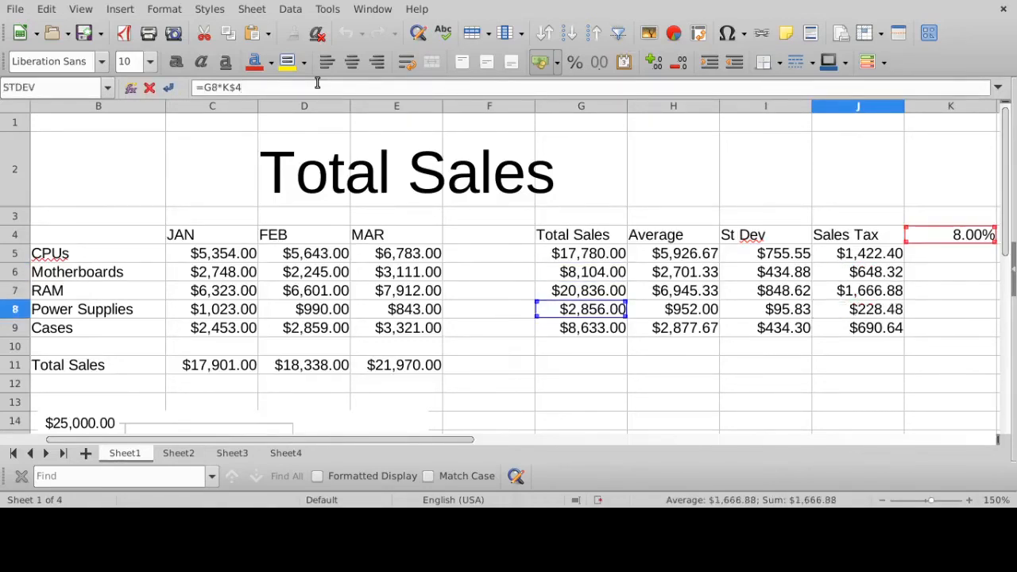
pyautogui.click(317, 83)
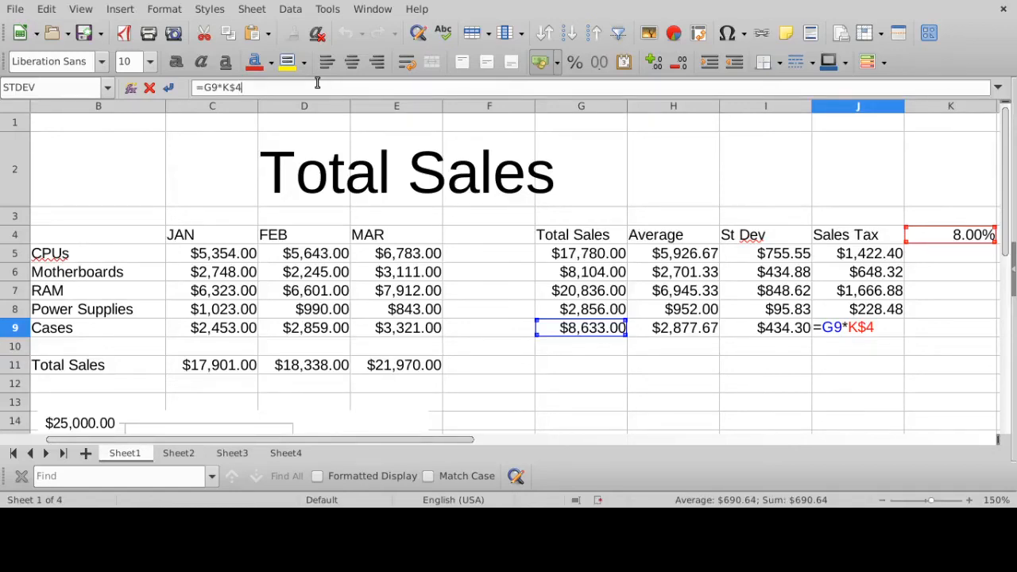
# - Remove the row freeze from J5's sales tax formula, changing it to =G5*K4, and fill it down through J9
pyautogui.press('Return')
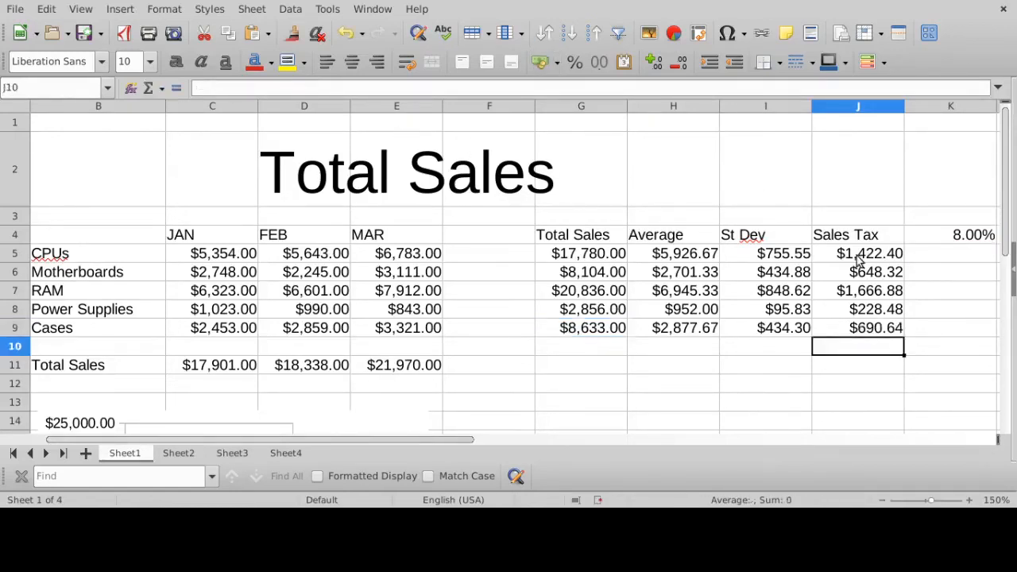
pyautogui.click(858, 260)
pyautogui.click(255, 86)
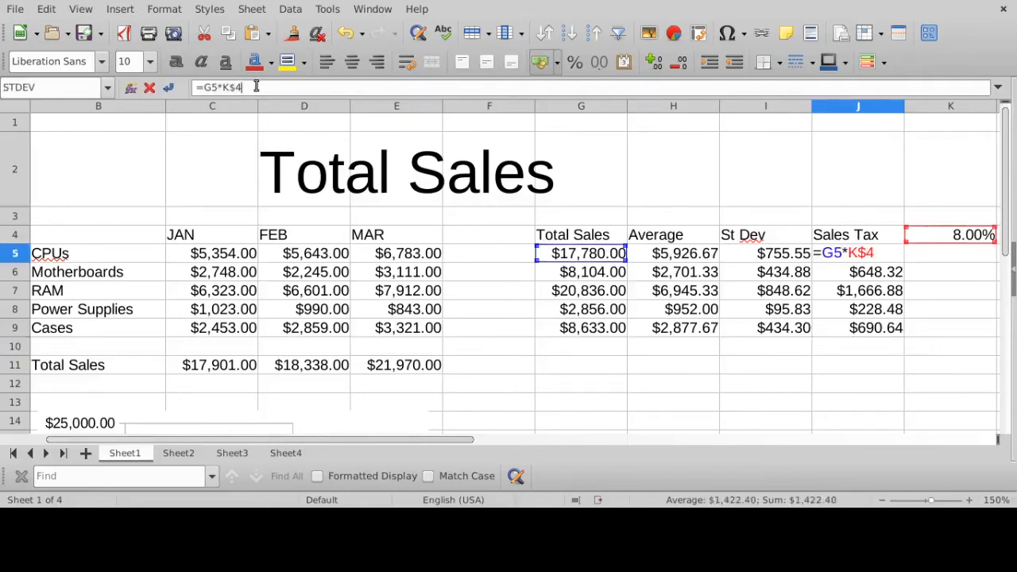
pyautogui.press('Return')
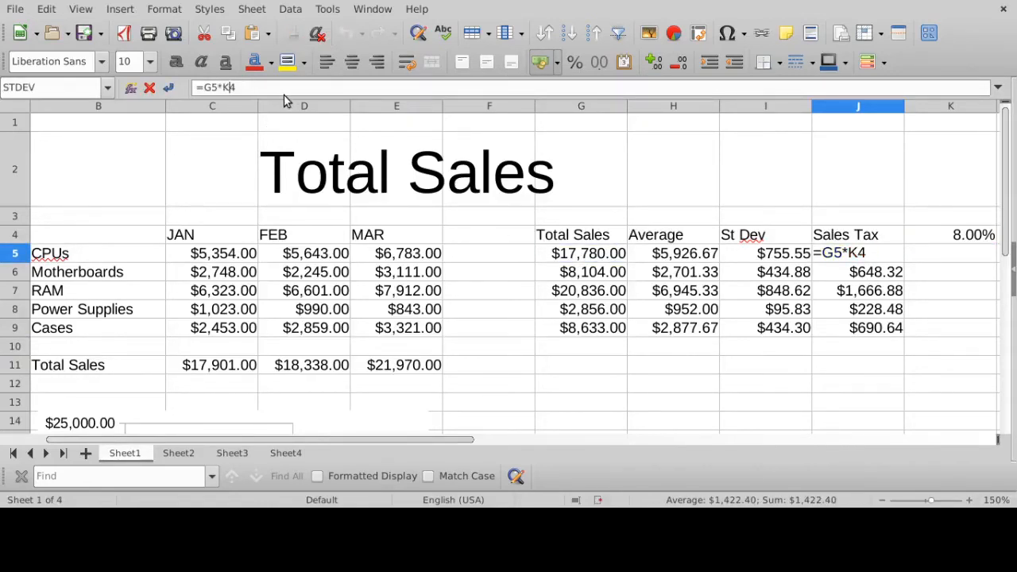
pyautogui.click(896, 256)
pyautogui.moveTo(902, 263); pyautogui.dragTo(896, 344)
# - Freeze the tax rate's column in J5's sales tax formula, changing it to =G5*$K4
pyautogui.click(881, 255)
pyautogui.click(296, 87)
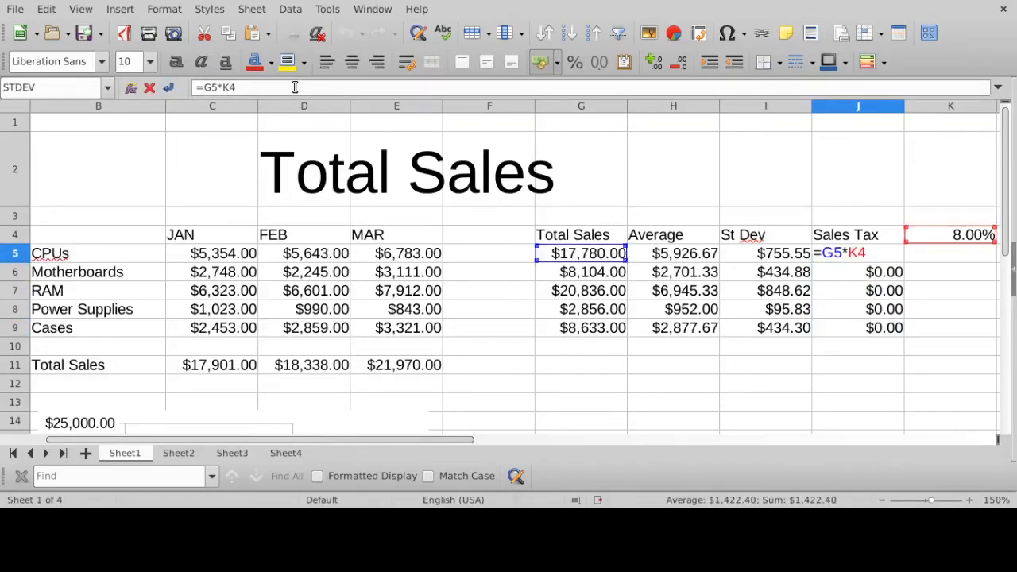
pyautogui.press('Left')
pyautogui.press('Left')
pyautogui.write('$')
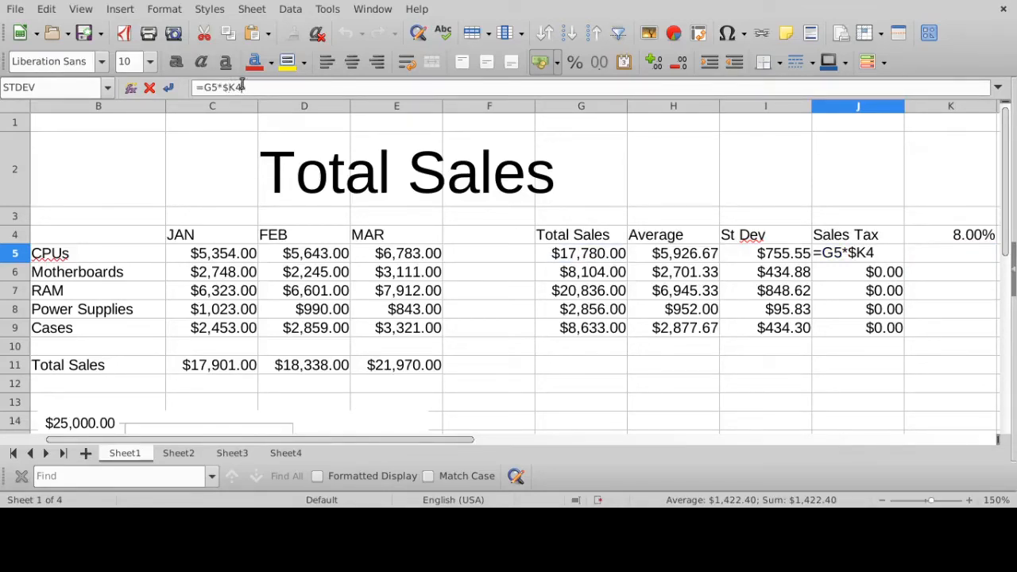
pyautogui.press('Return')
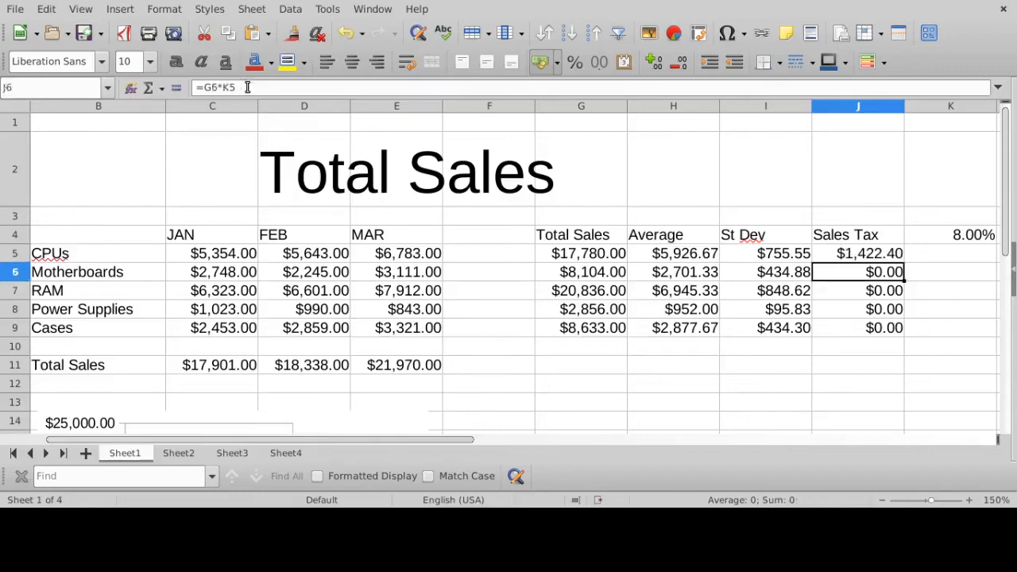
# - Check the references in J5's =G5*$K4 formula and fill it down through J9
pyautogui.click(891, 250)
pyautogui.click(392, 89)
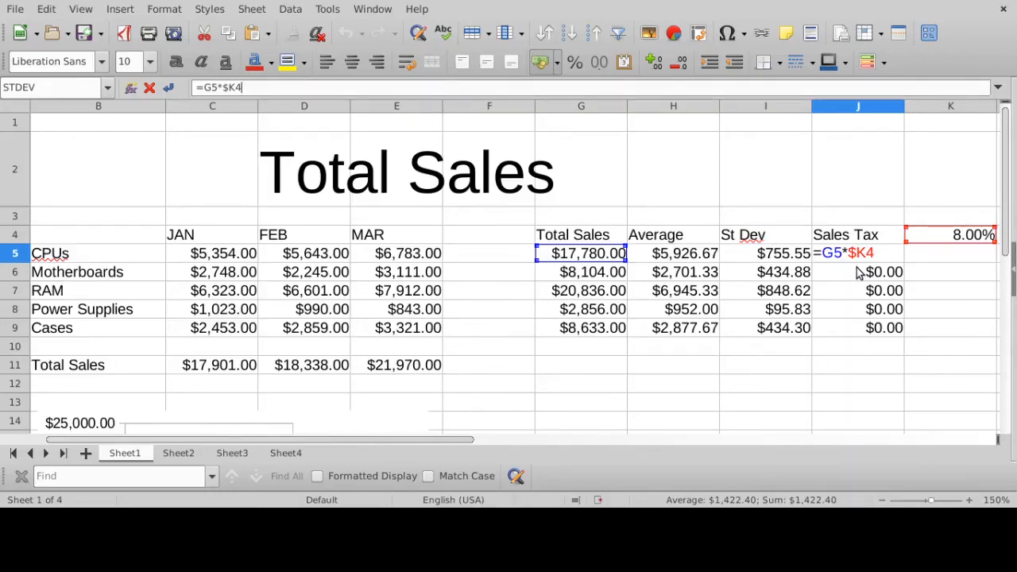
pyautogui.press('Return')
pyautogui.click(896, 257)
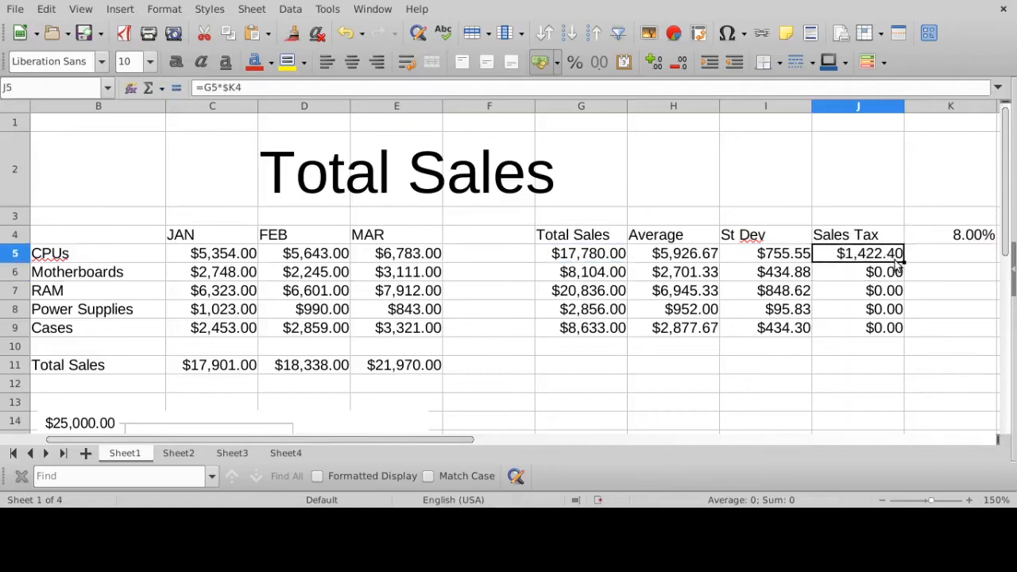
pyautogui.moveTo(904, 261); pyautogui.dragTo(901, 334)
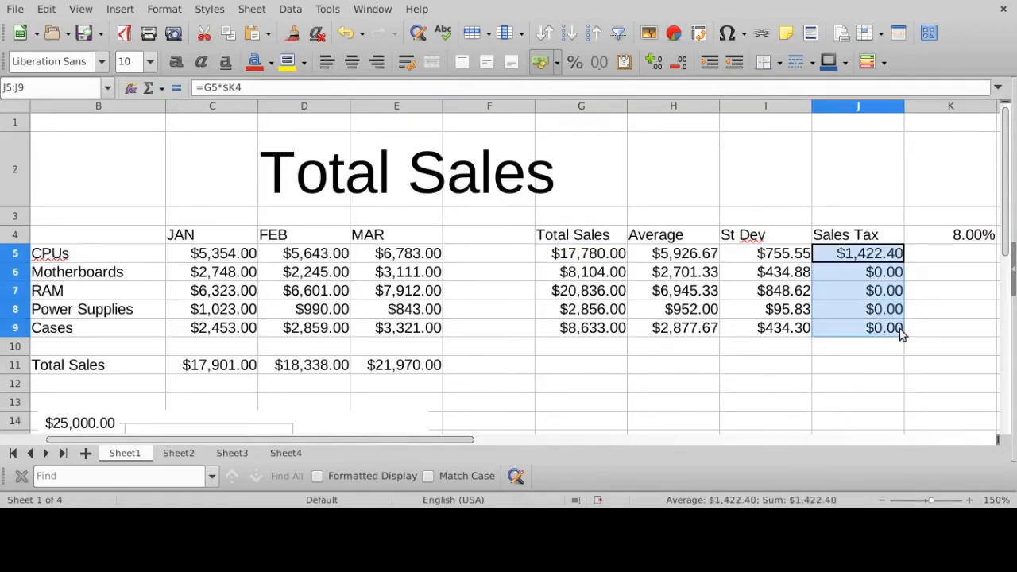
# - Examine which cells the frozen-column sales tax formulas reference, from J5 down to J9
pyautogui.click(870, 256)
pyautogui.click(481, 89)
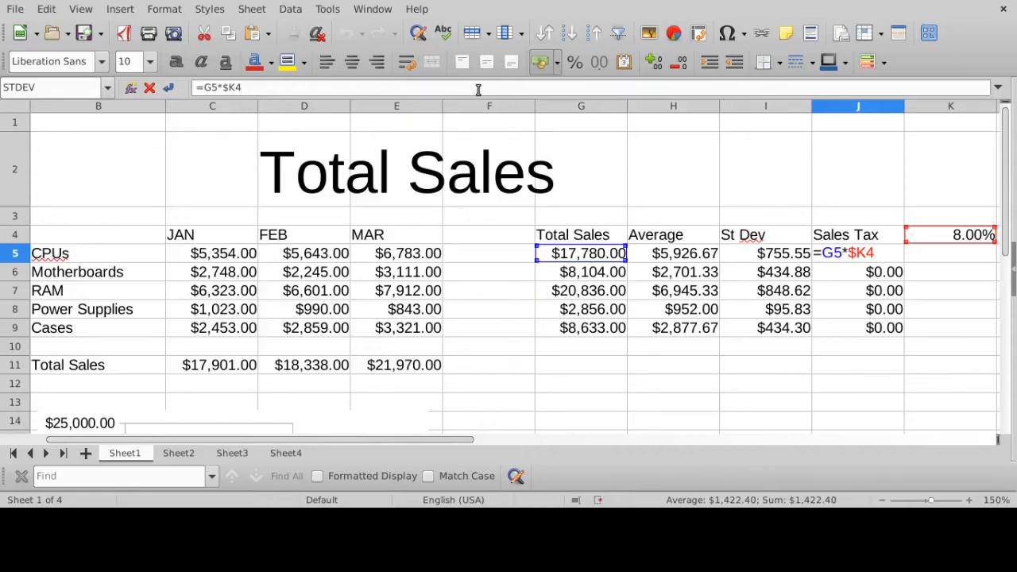
pyautogui.press('Return')
pyautogui.click(479, 89)
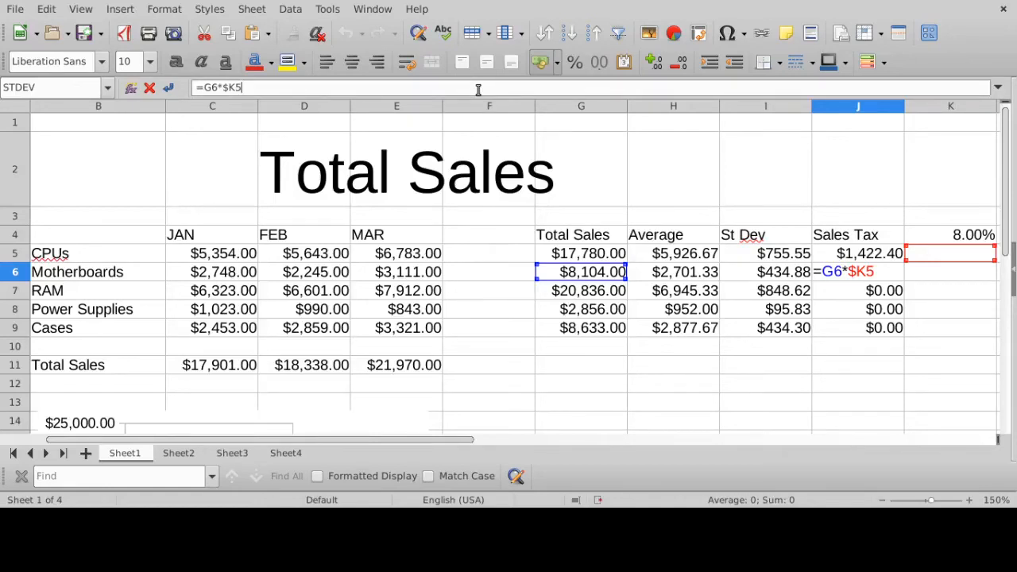
pyautogui.press('Return')
pyautogui.click(478, 89)
pyautogui.press('Return')
pyautogui.click(479, 89)
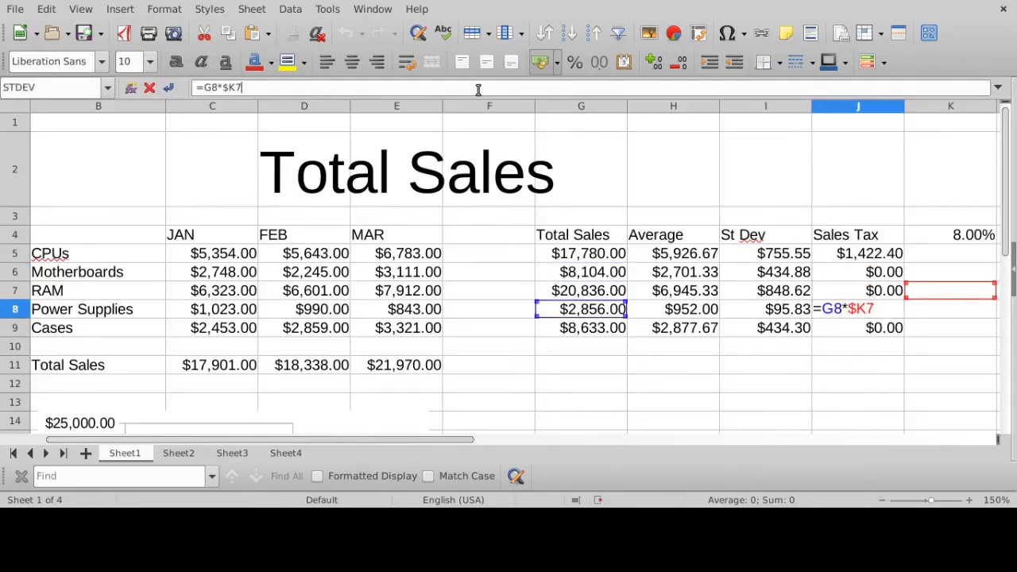
pyautogui.press('Return')
pyautogui.click(478, 89)
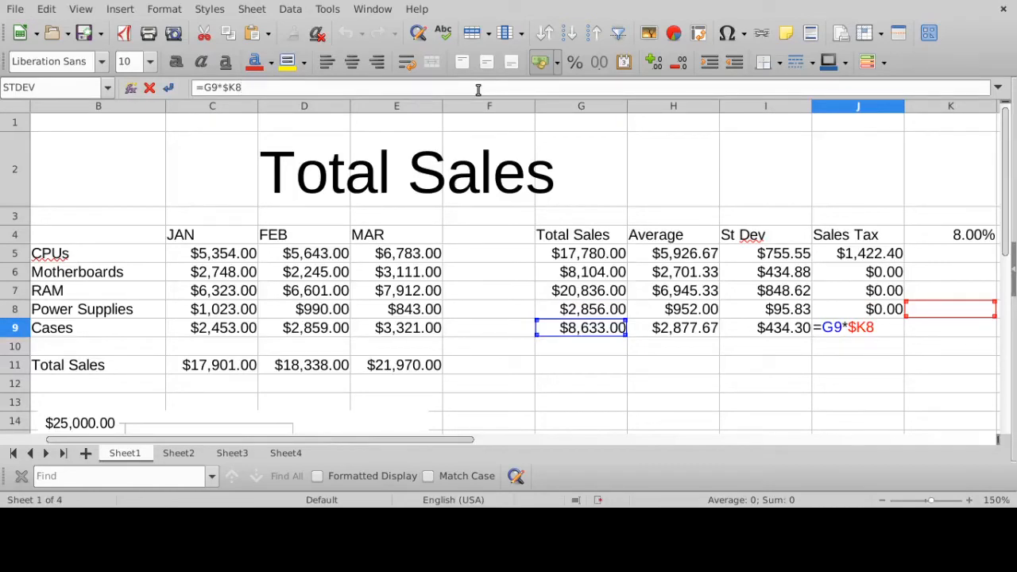
pyautogui.press('Return')
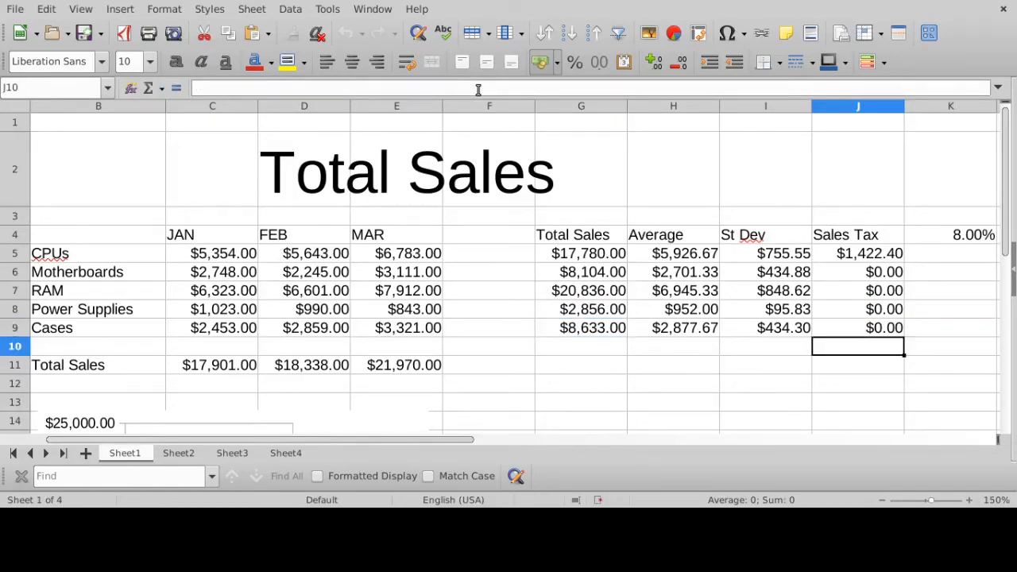
# - Freeze the tax rate's row instead of its column in J5's sales tax formula, changing it to =G5*K$4
pyautogui.click(877, 262)
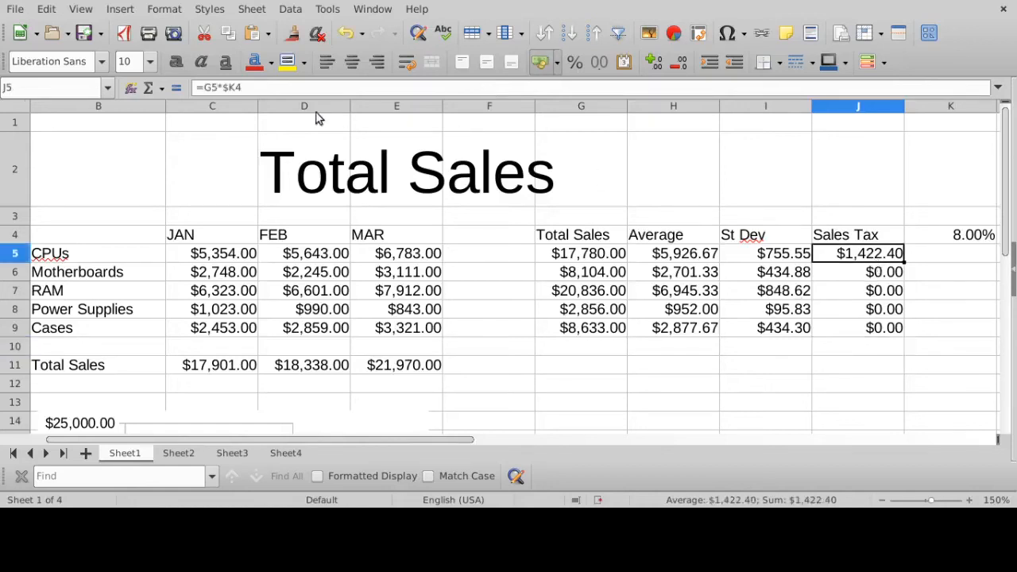
pyautogui.click(272, 89)
pyautogui.click(856, 256)
pyautogui.press('BackSpace')
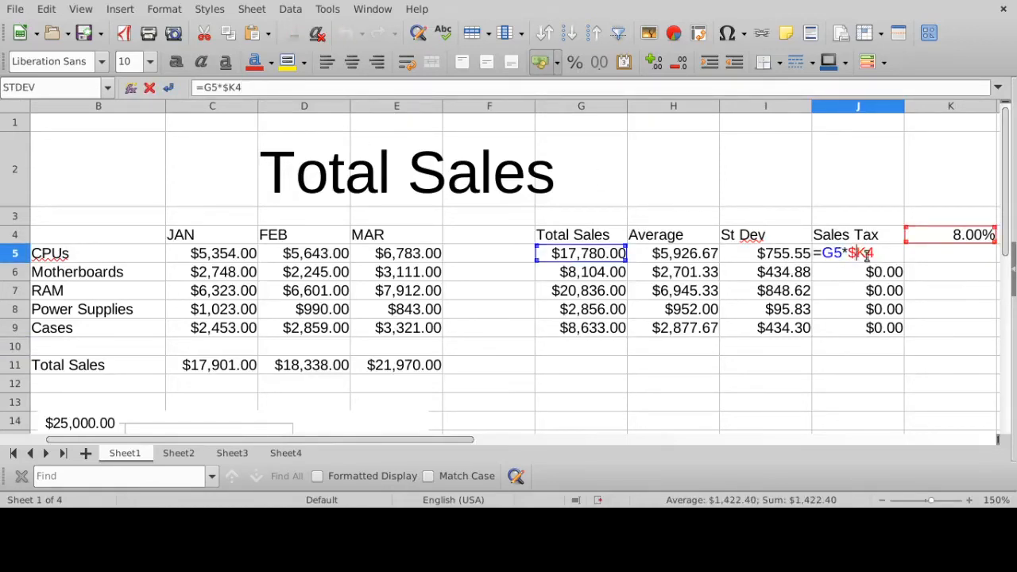
pyautogui.click(866, 254)
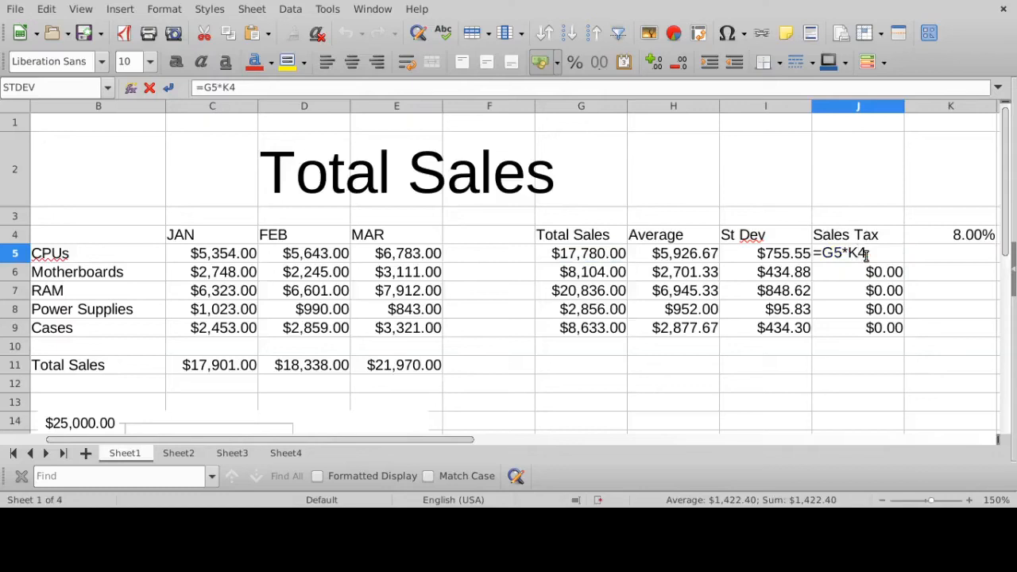
pyautogui.write('#')
pyautogui.press('BackSpace')
pyautogui.write('$')
pyautogui.press('Return')
# - Check the references in J5's =G5*K$4 formula and refill the sales tax column down through J9
pyautogui.click(866, 256)
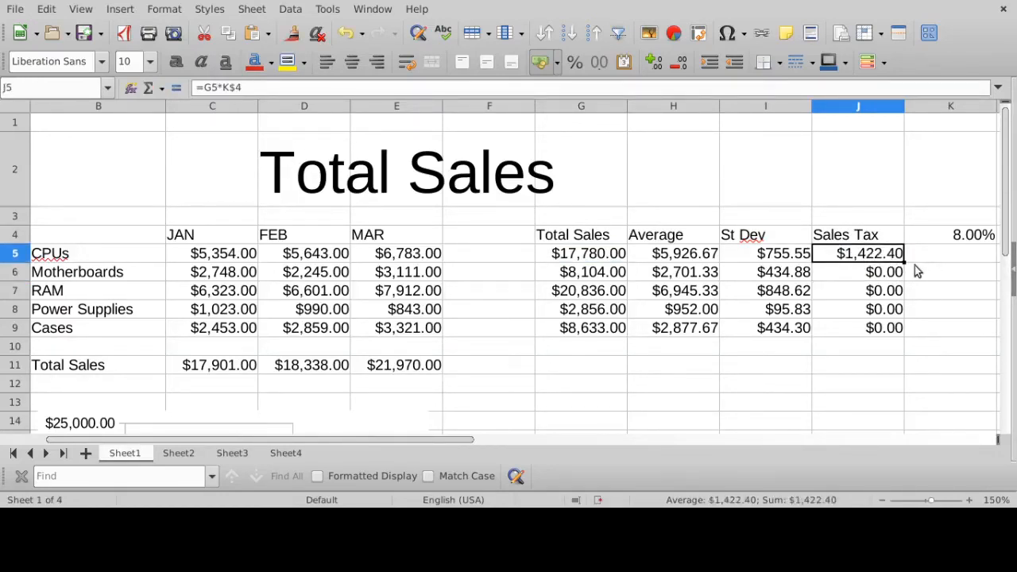
pyautogui.click(321, 85)
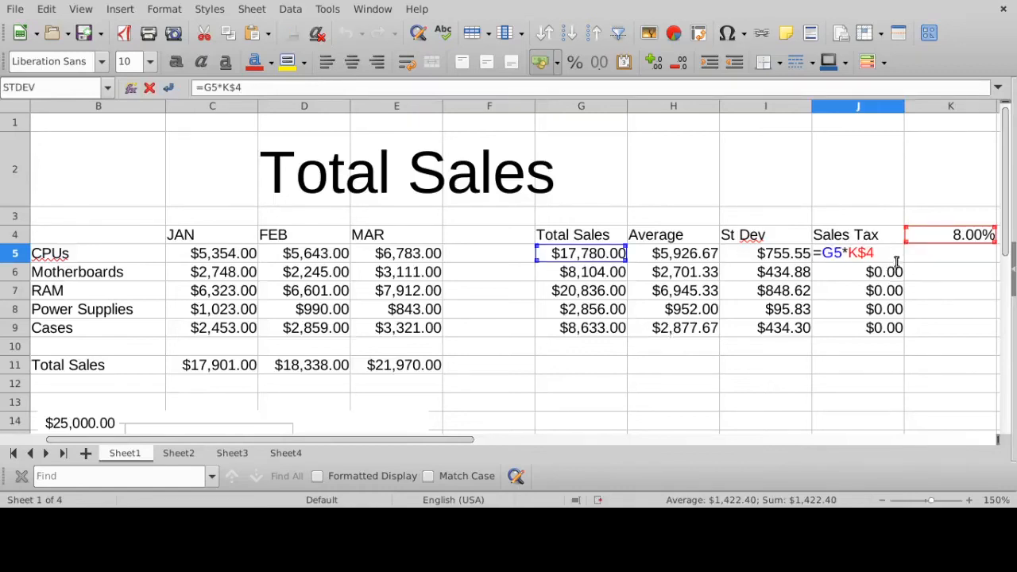
pyautogui.press('Return')
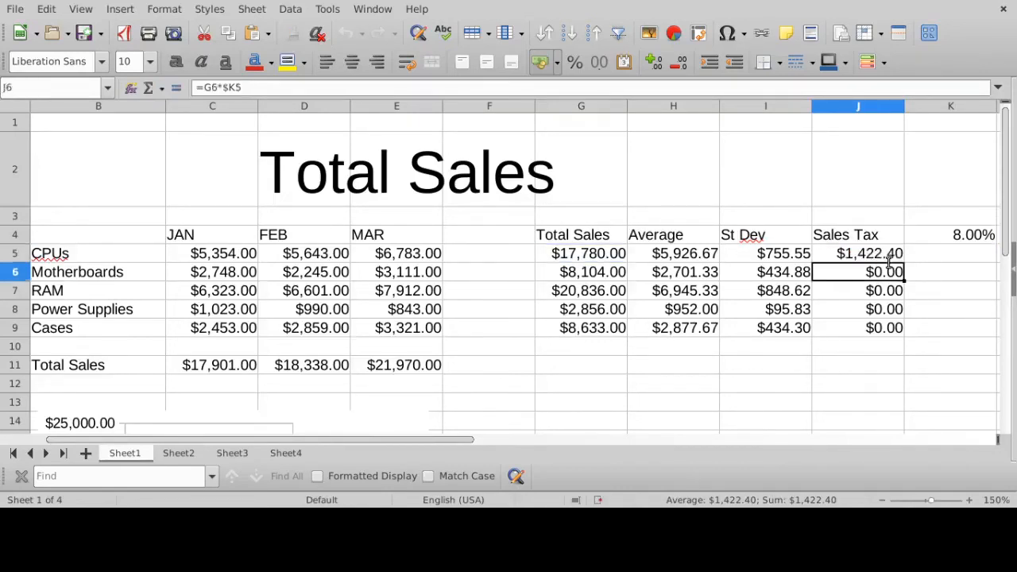
pyautogui.click(900, 259)
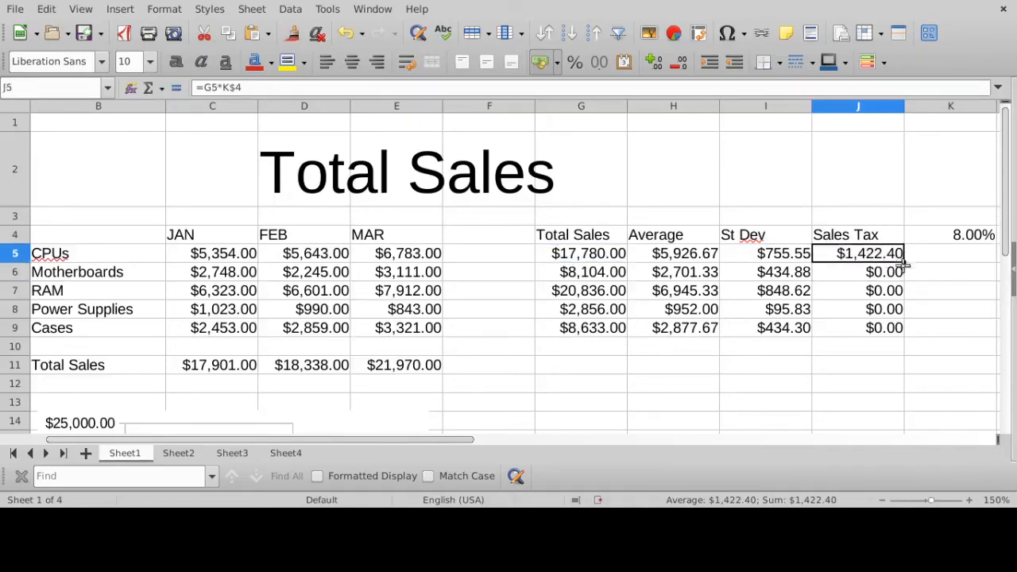
pyautogui.moveTo(902, 262); pyautogui.dragTo(903, 340)
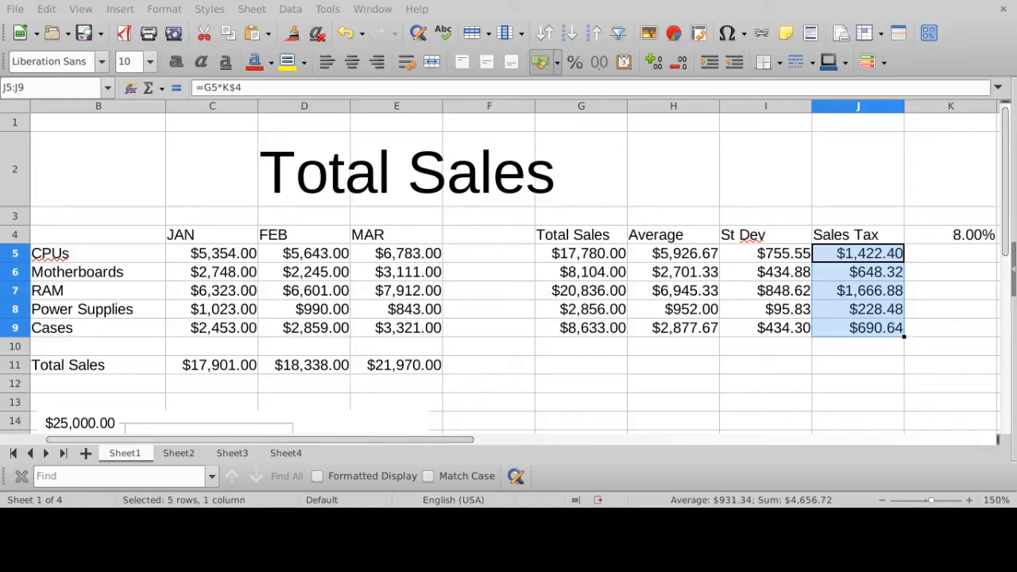
# - Label cell B12, directly below the Total Sales row label, as Sales Tax
pyautogui.click(242, 388)
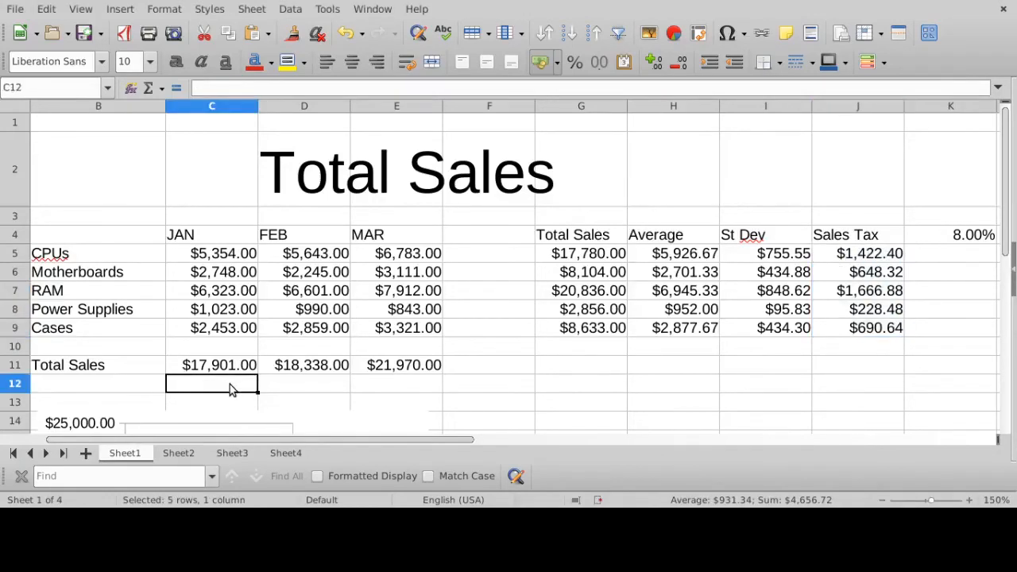
pyautogui.moveTo(379, 443); pyautogui.dragTo(365, 441)
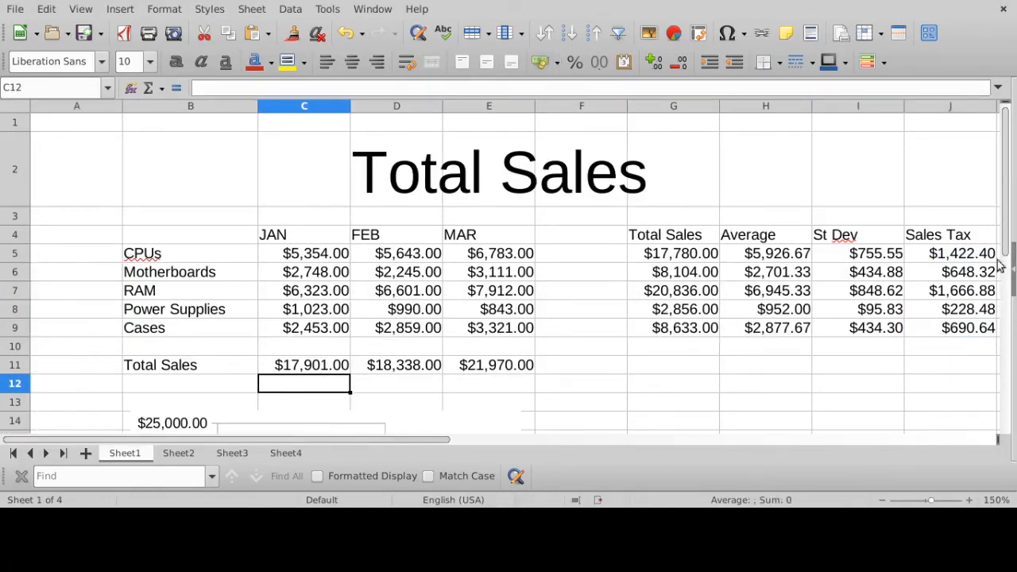
pyautogui.moveTo(1007, 247); pyautogui.dragTo(1006, 268)
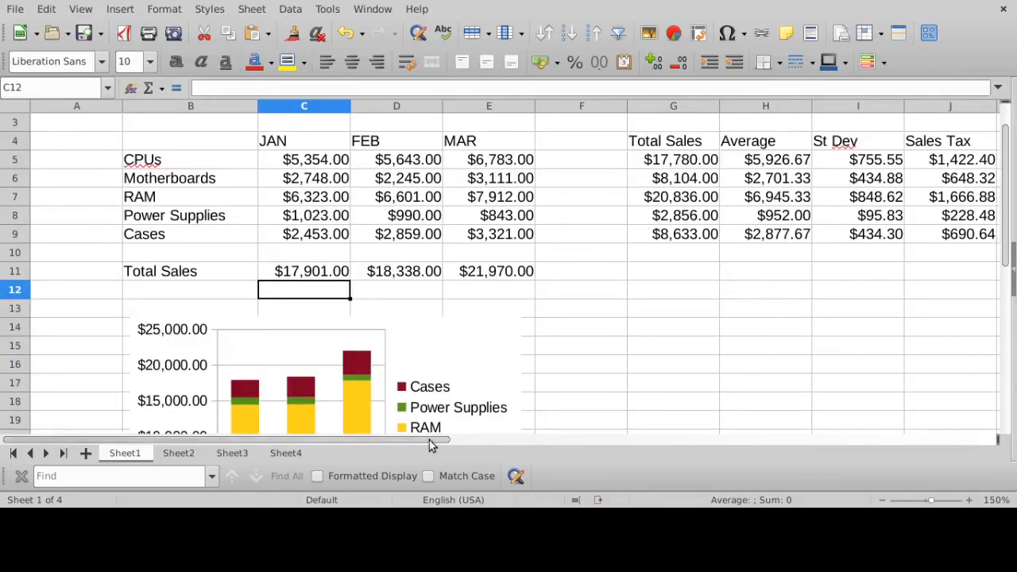
pyautogui.moveTo(433, 442); pyautogui.dragTo(489, 436)
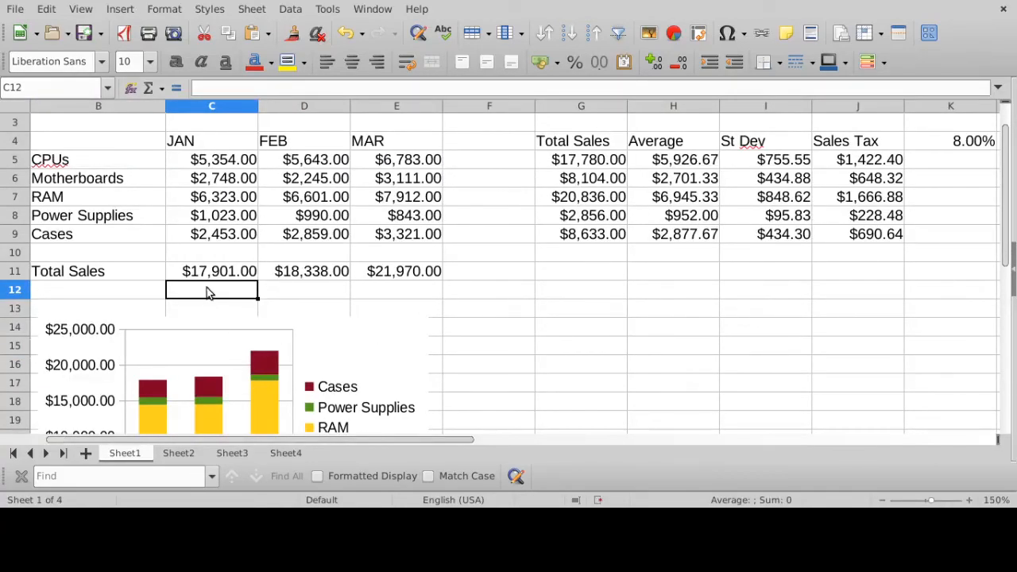
pyautogui.click(71, 290)
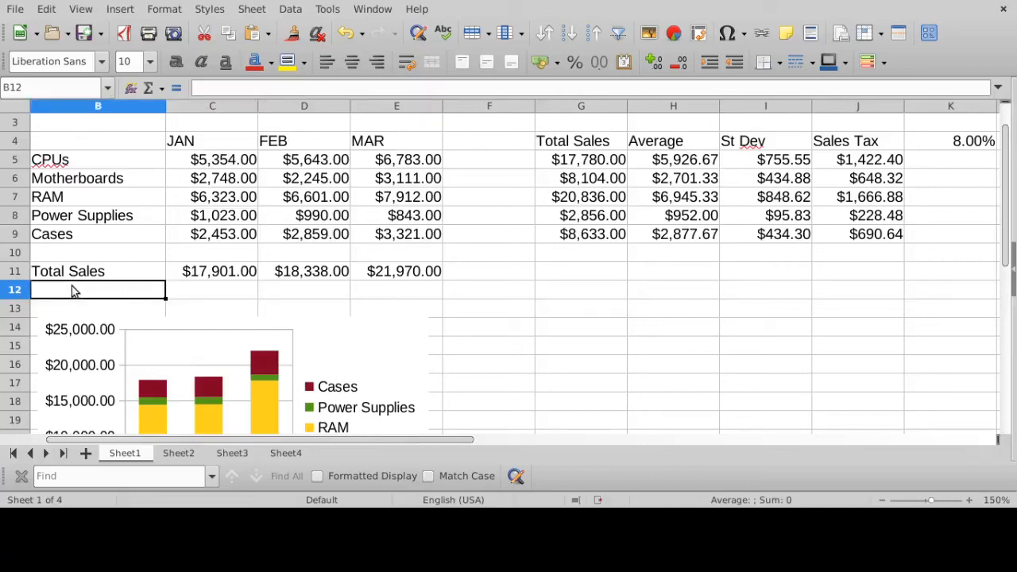
pyautogui.write('Sales')
pyautogui.press('BackSpace')
pyautogui.press('BackSpace')
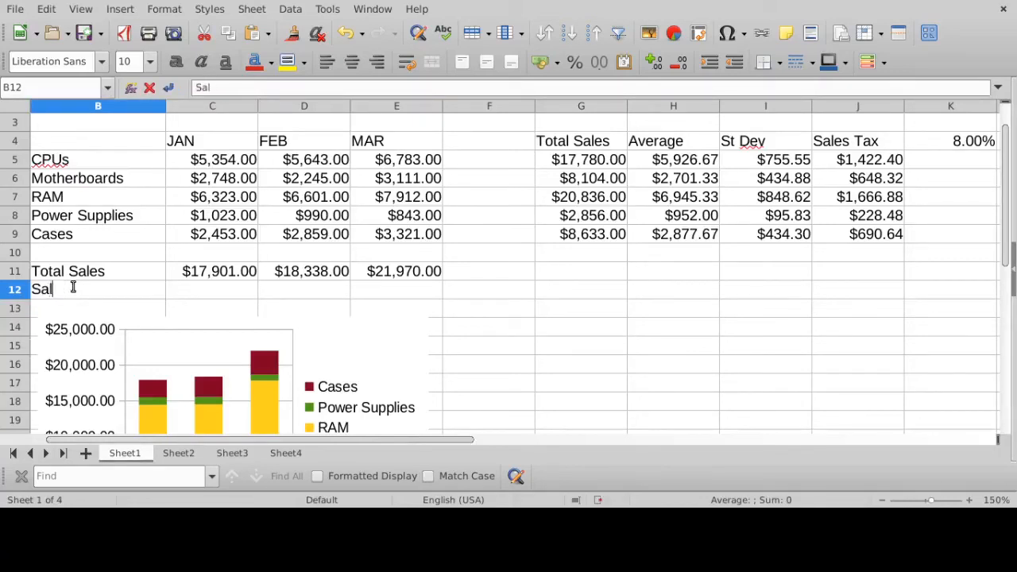
pyautogui.write('es Tax')
pyautogui.press('Return')
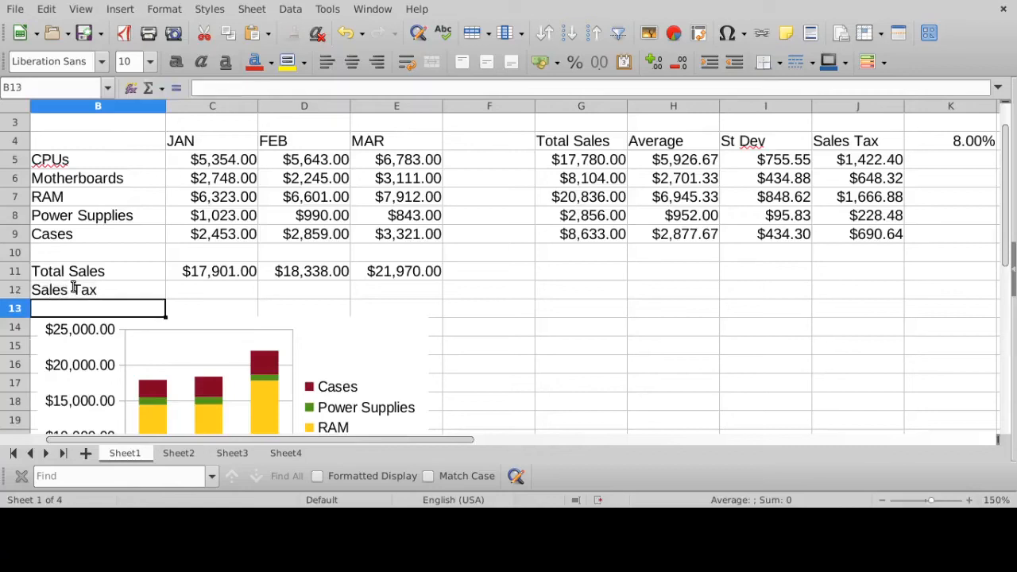
# - Calculate January's sales tax in C12 from its total sales and the tax rate with the relative formula =C11*K4
pyautogui.click(19, 290)
pyautogui.click(229, 294)
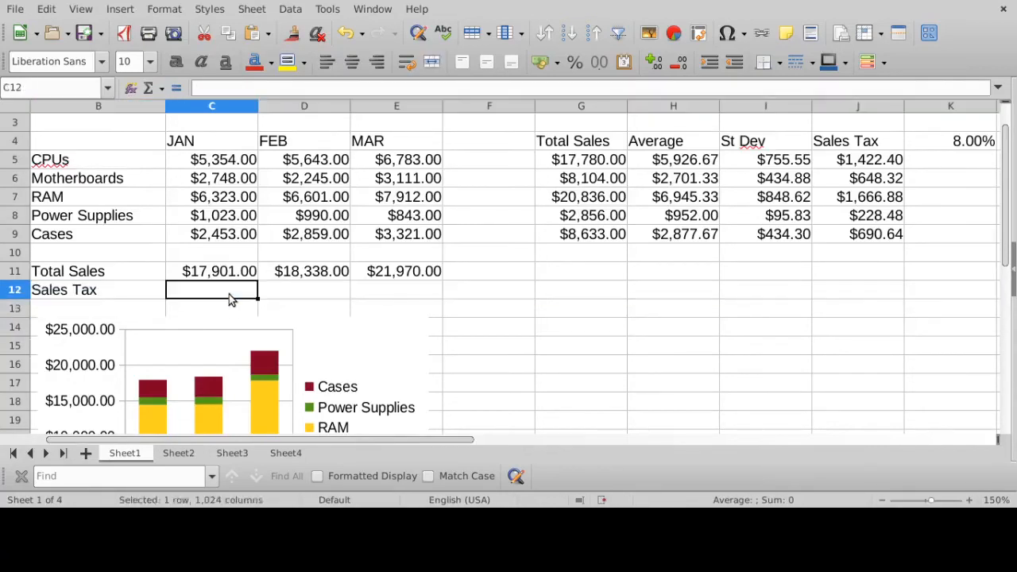
pyautogui.click(885, 157)
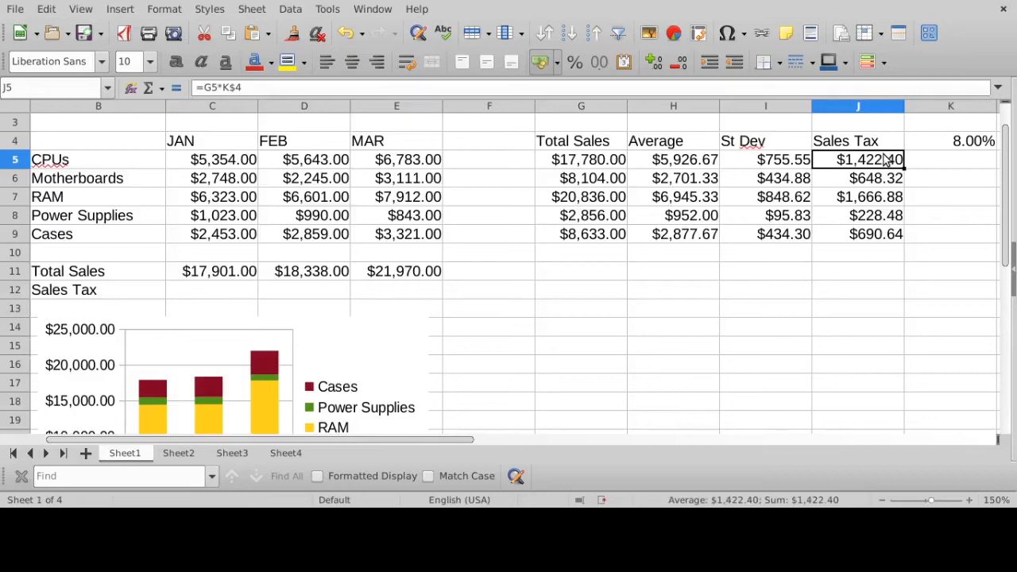
pyautogui.click(204, 293)
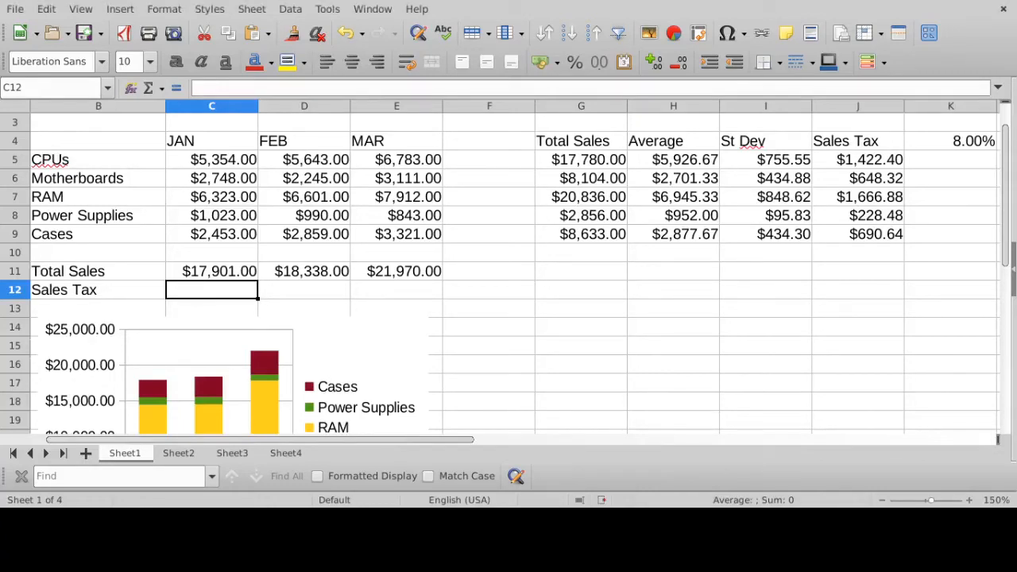
pyautogui.write('=')
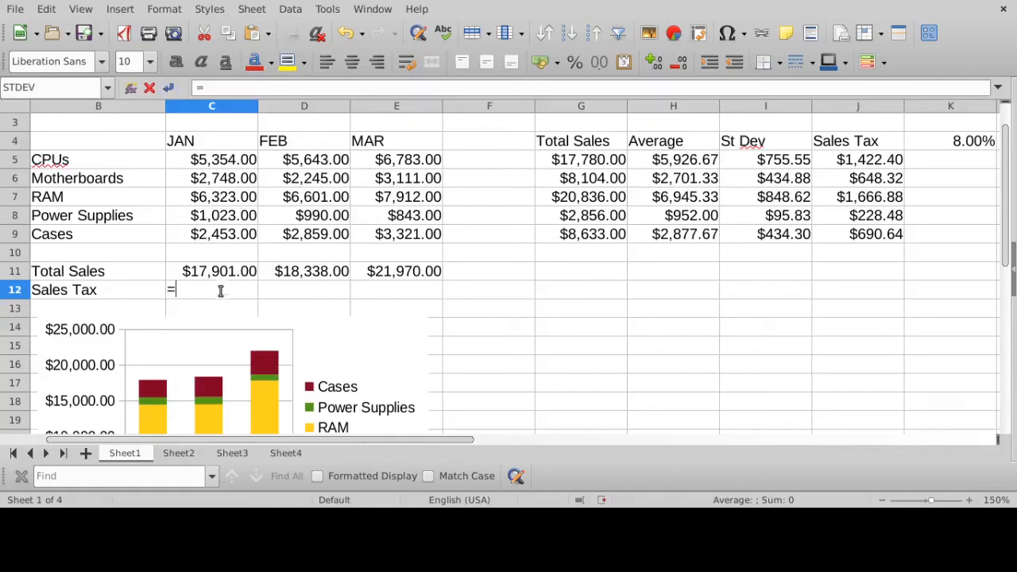
pyautogui.click(221, 275)
pyautogui.write('*')
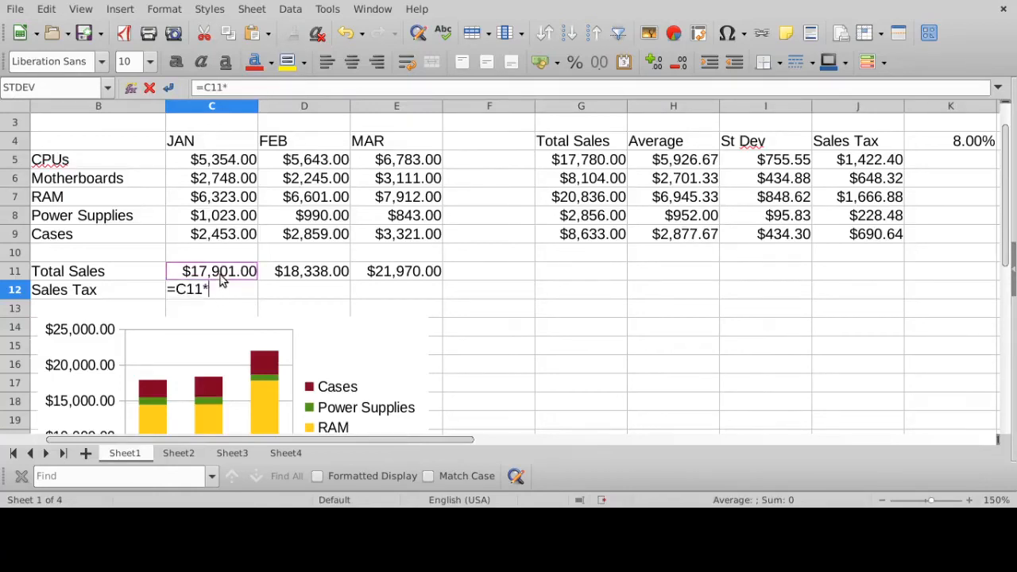
pyautogui.click(971, 145)
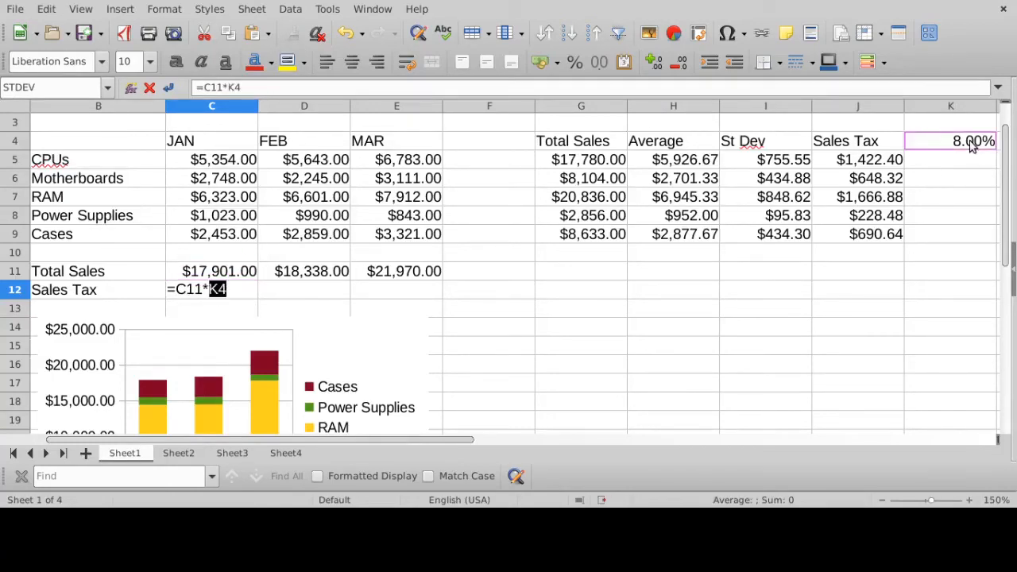
pyautogui.press('Return')
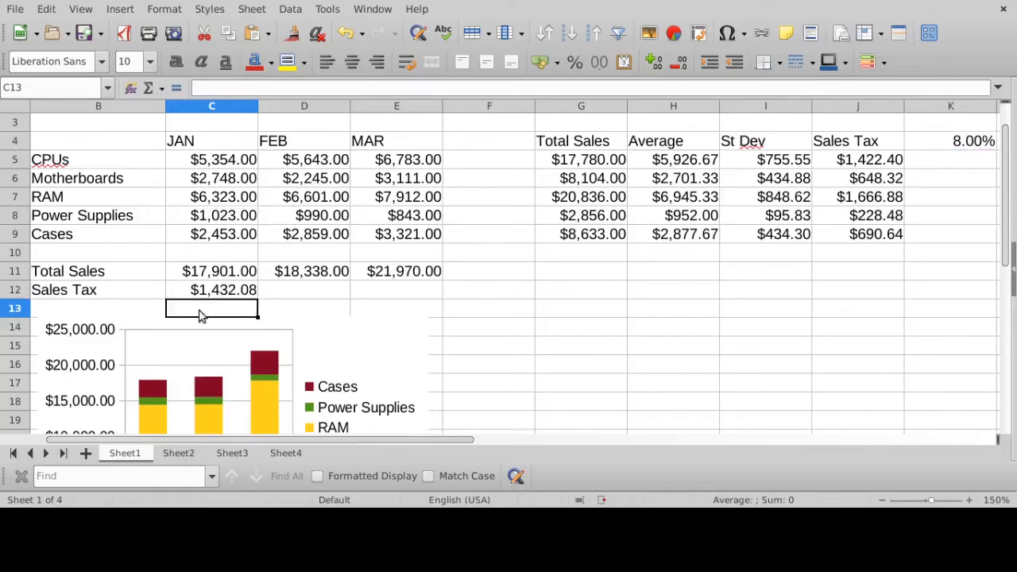
# - Check the references in C12's =C11*K4 formula and fill it across the Sales Tax row through E12
pyautogui.click(209, 292)
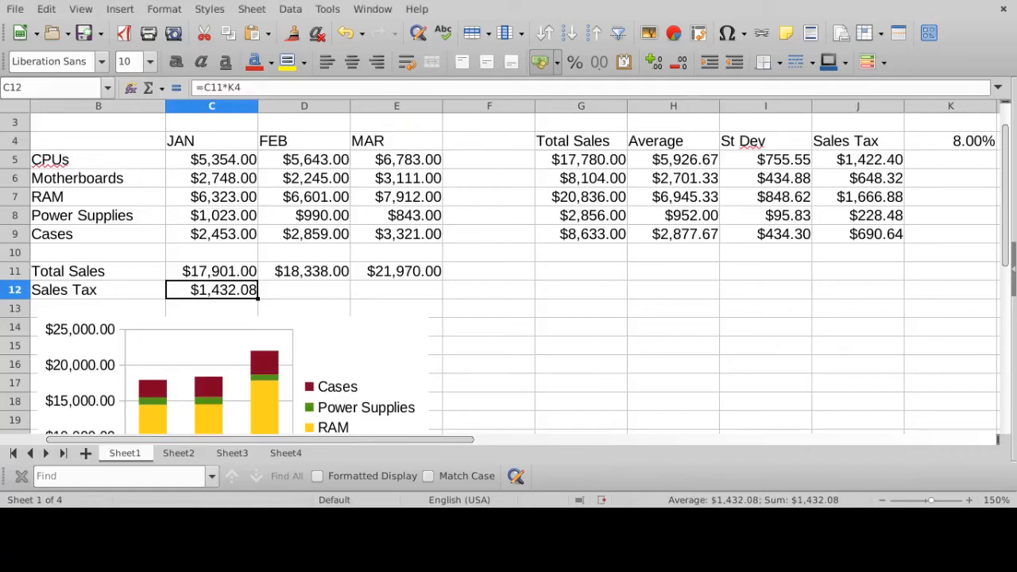
pyautogui.click(248, 88)
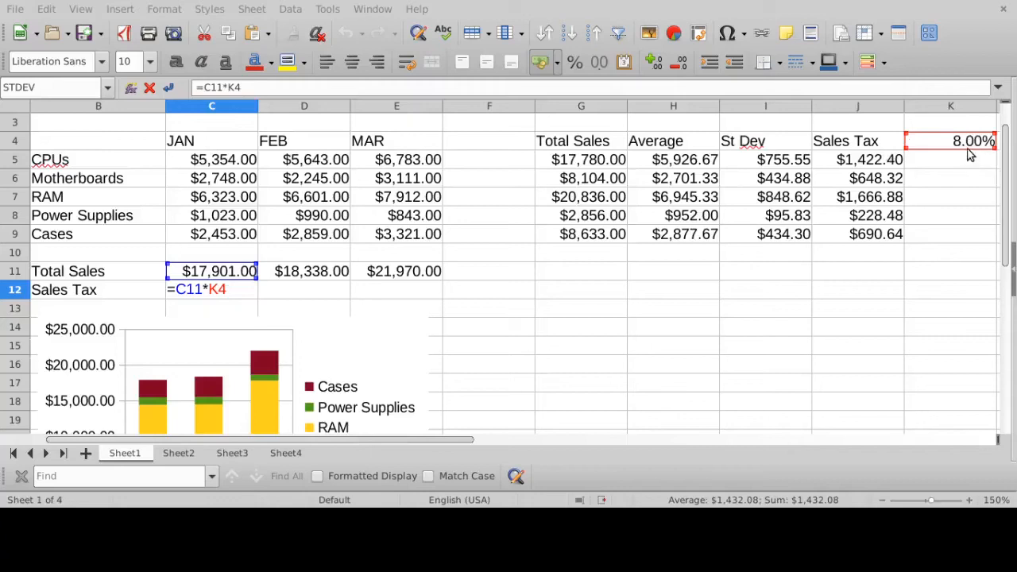
pyautogui.click(242, 87)
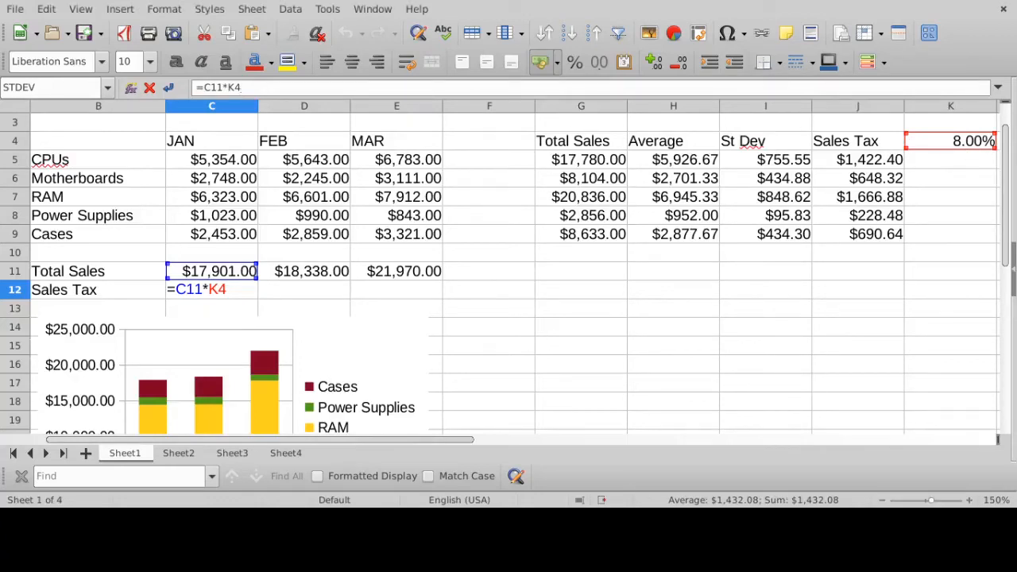
pyautogui.press('Return')
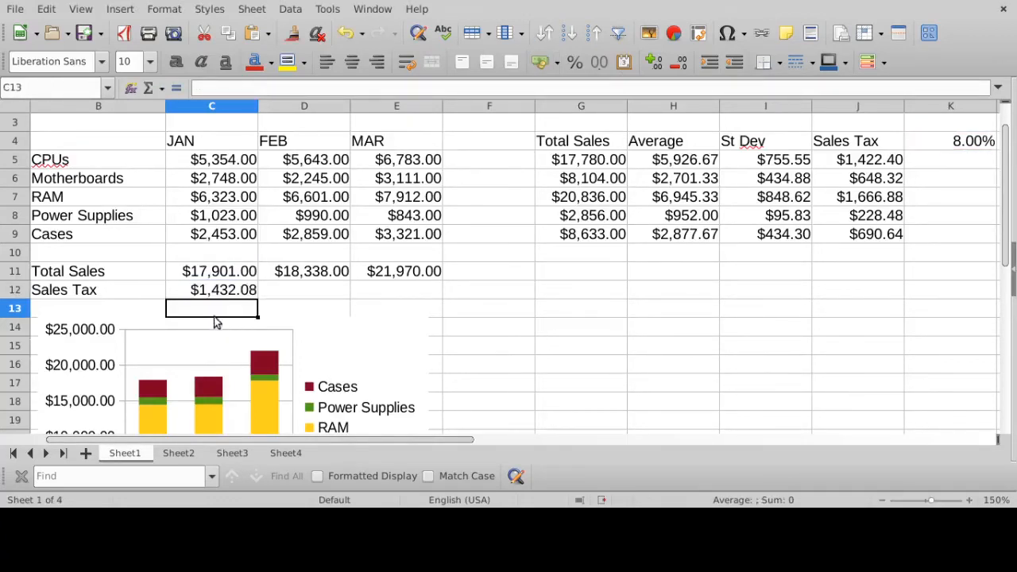
pyautogui.click(221, 294)
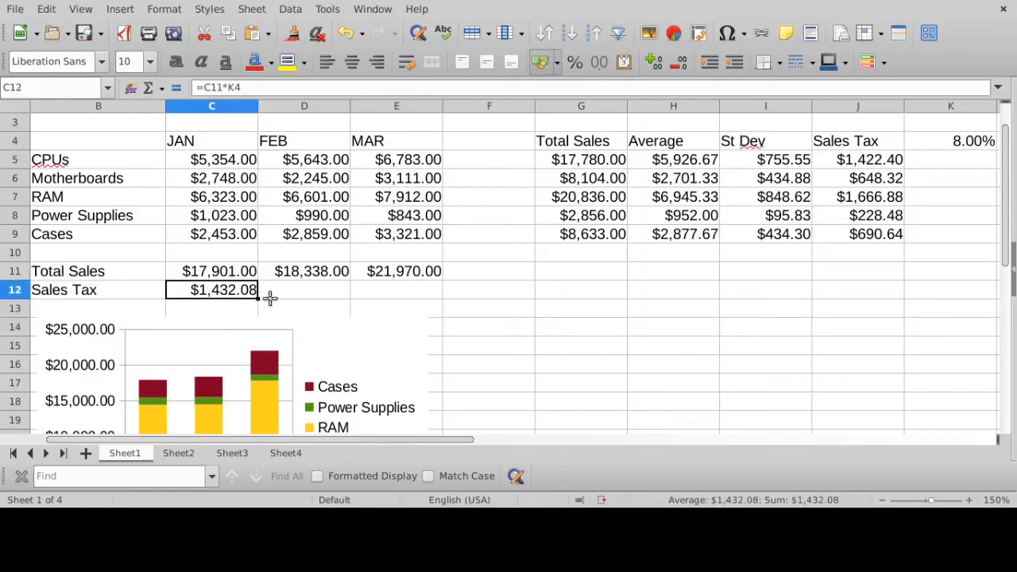
pyautogui.moveTo(258, 296); pyautogui.dragTo(429, 295)
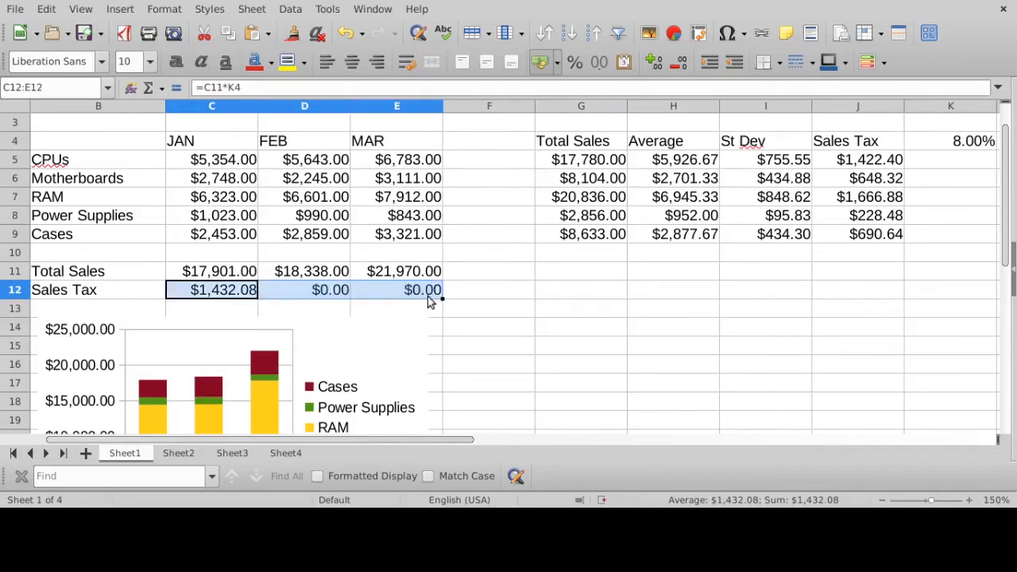
# - Examine which cells the filled sales tax formulas in C12, D12 and E12 reference, including the tax rate's column
pyautogui.click(415, 291)
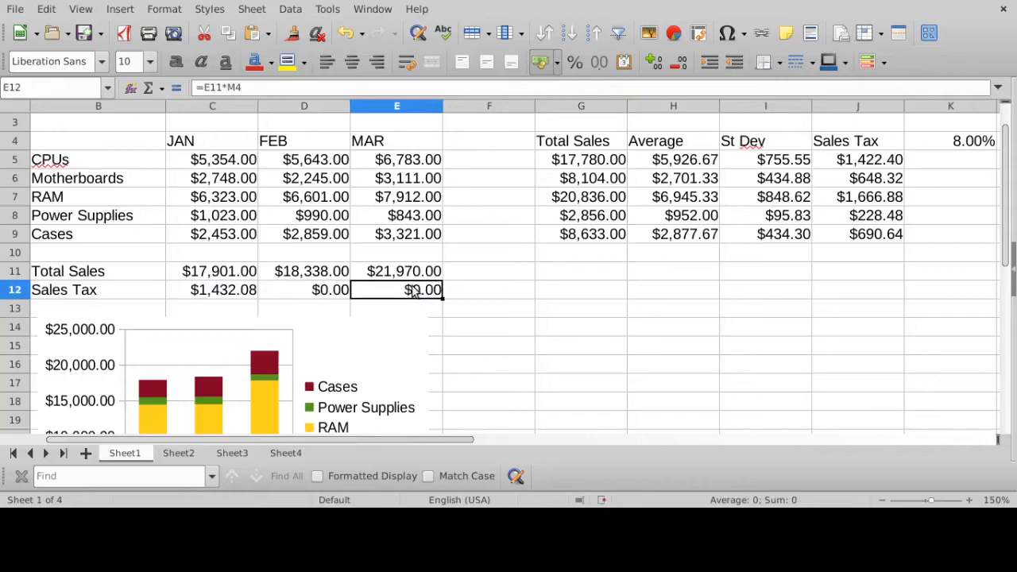
pyautogui.click(238, 291)
pyautogui.click(261, 87)
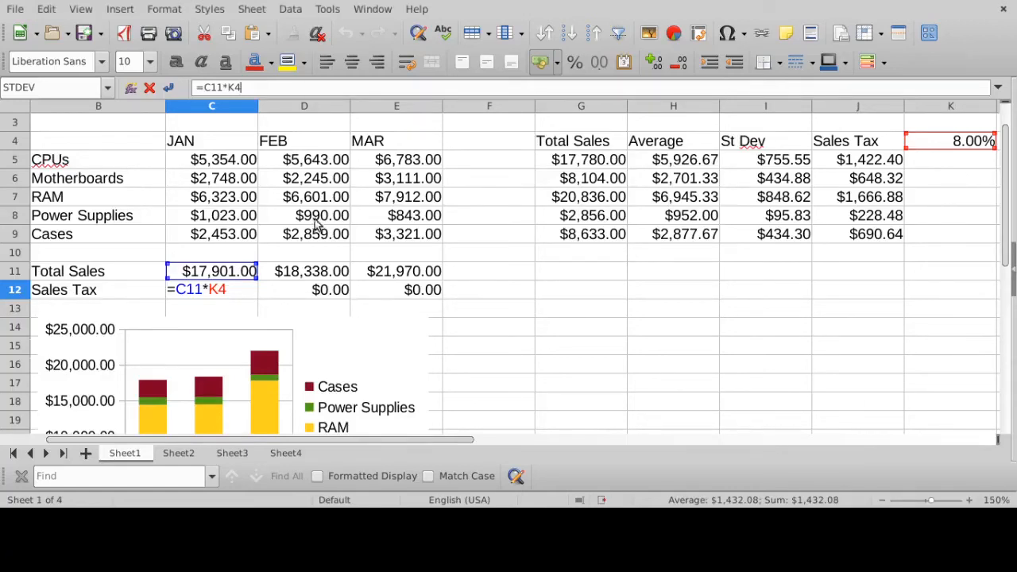
pyautogui.write(';')
pyautogui.press('BackSpace')
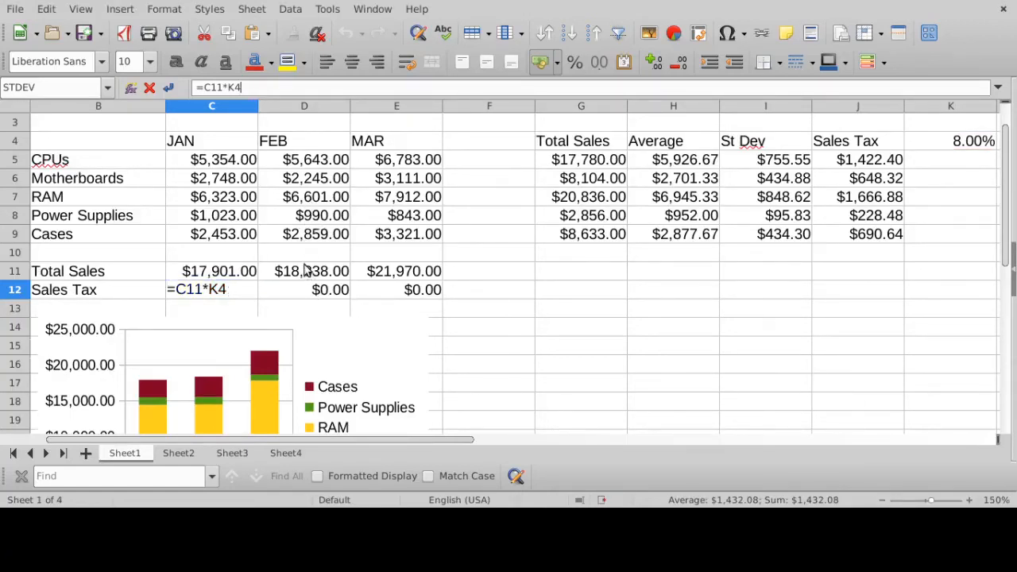
pyautogui.press('Return')
pyautogui.click(334, 292)
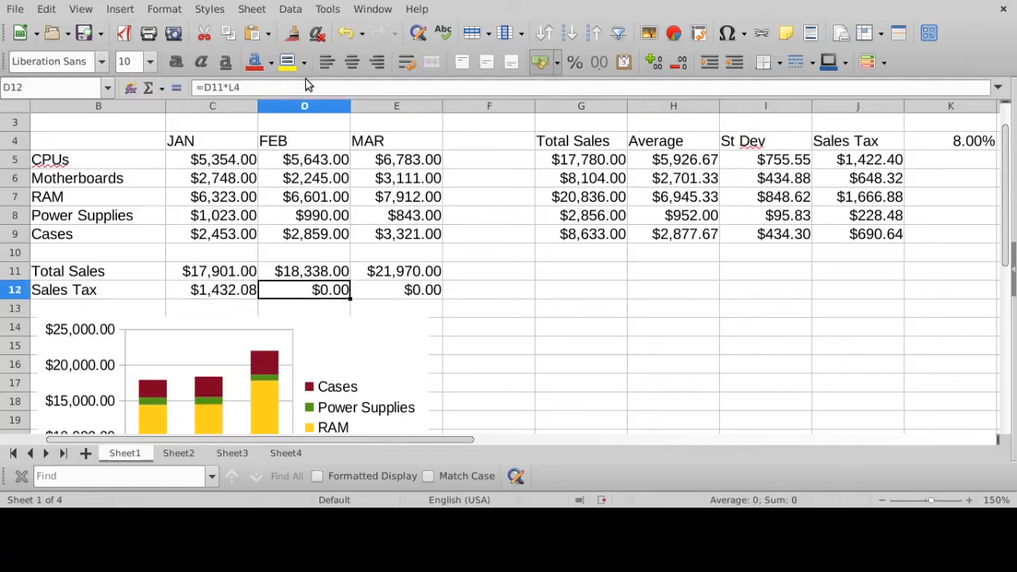
pyautogui.click(304, 87)
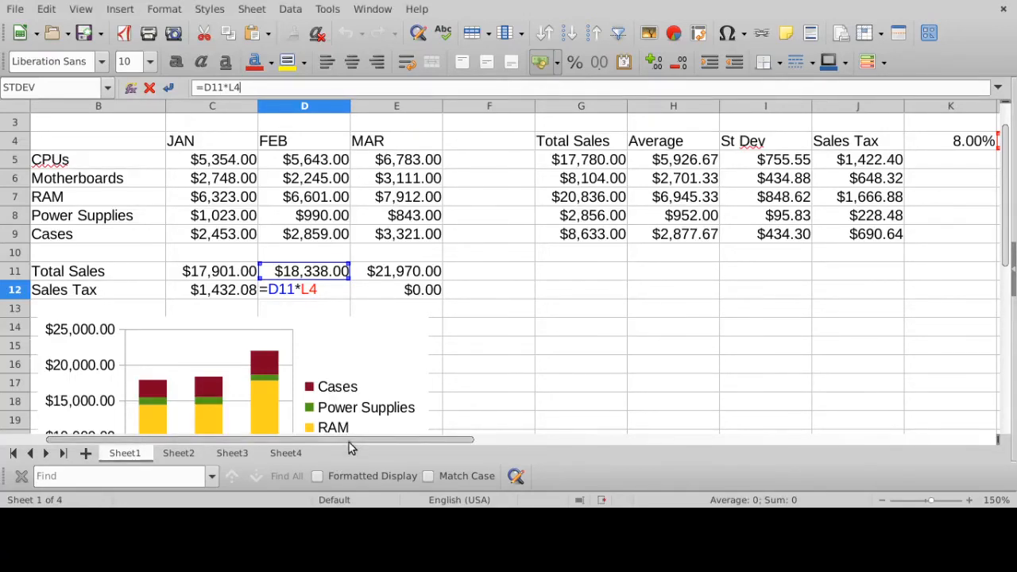
pyautogui.moveTo(348, 439); pyautogui.dragTo(404, 440)
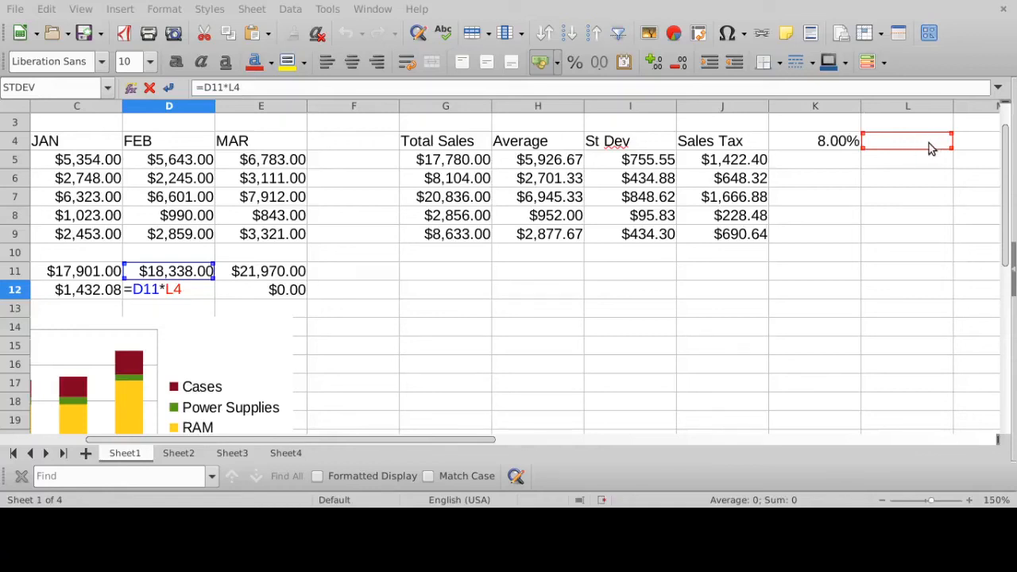
pyautogui.press('Return')
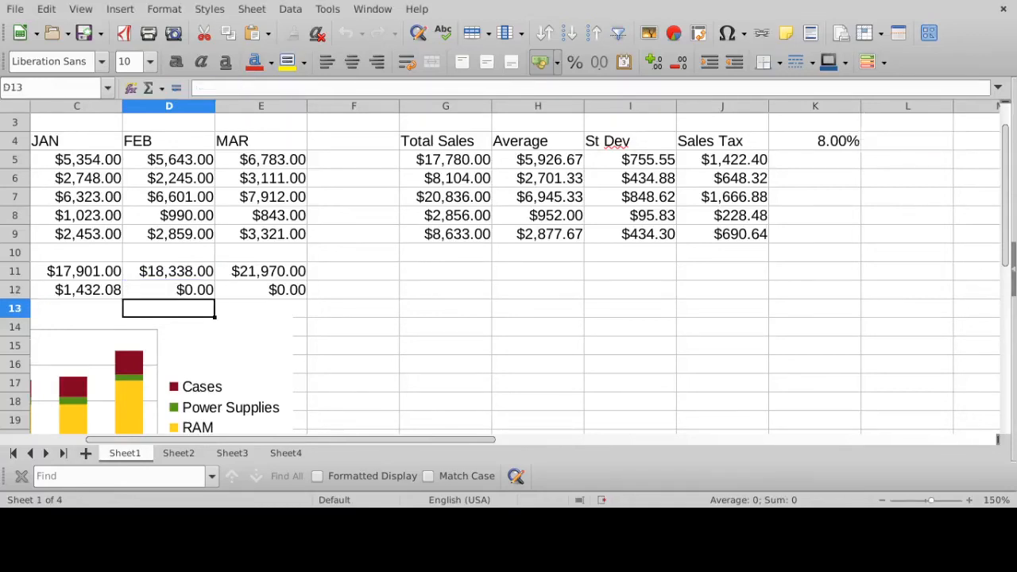
pyautogui.click(283, 289)
pyautogui.click(258, 89)
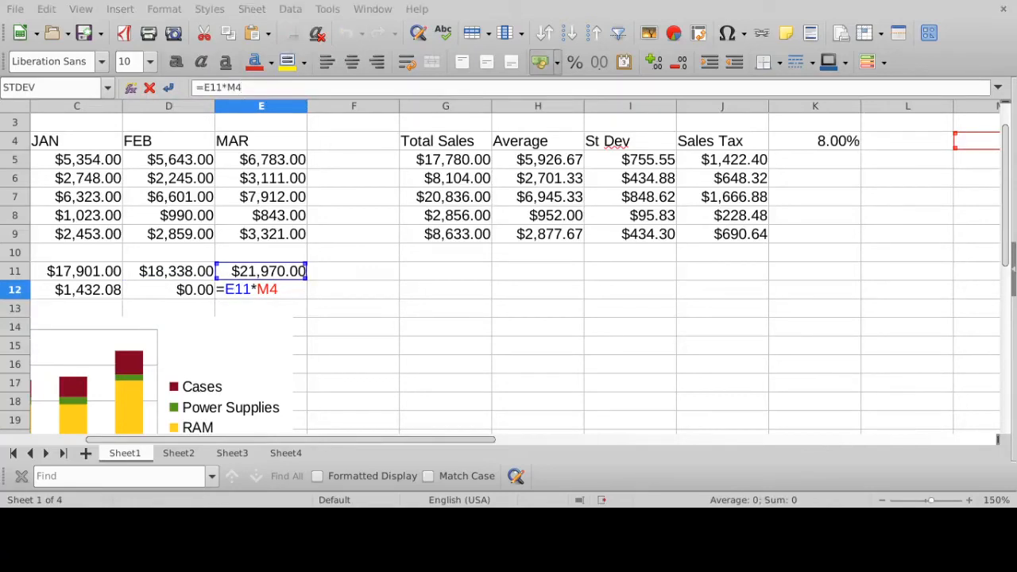
pyautogui.press('Return')
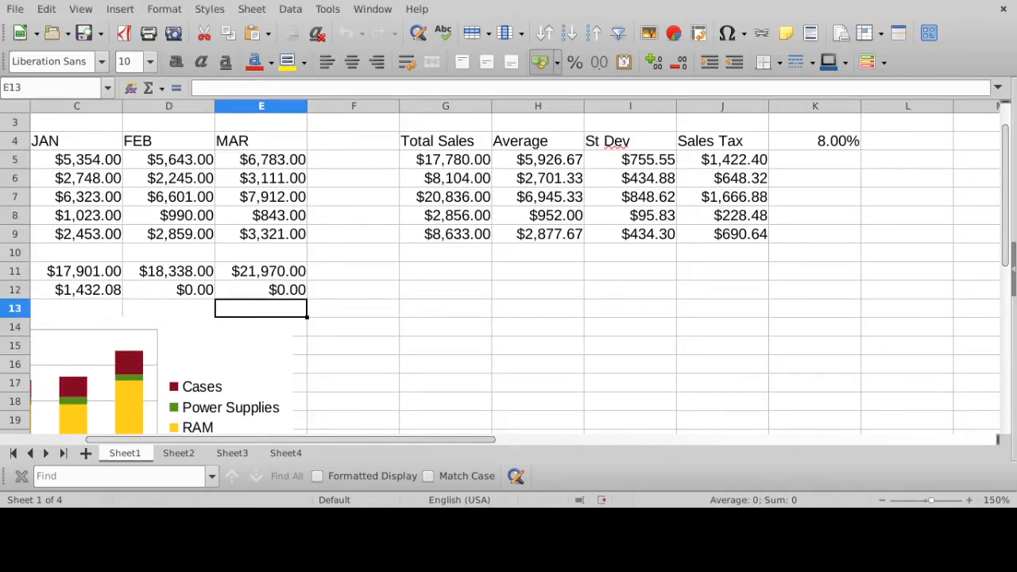
# - Compare the tax rate reference month by month across the Sales Tax row, from C12 through D12 to E12
pyautogui.click(95, 290)
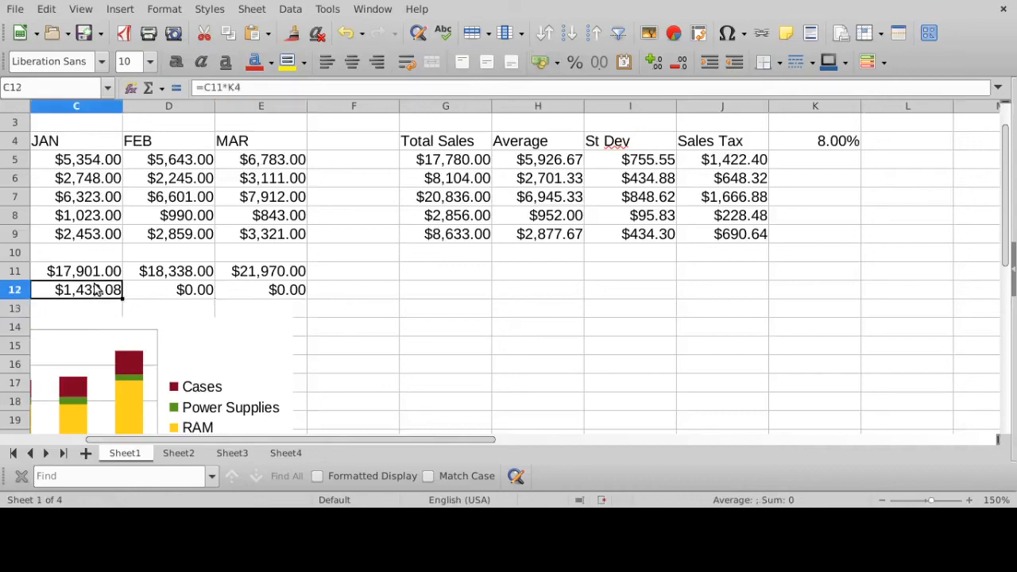
pyautogui.click(262, 92)
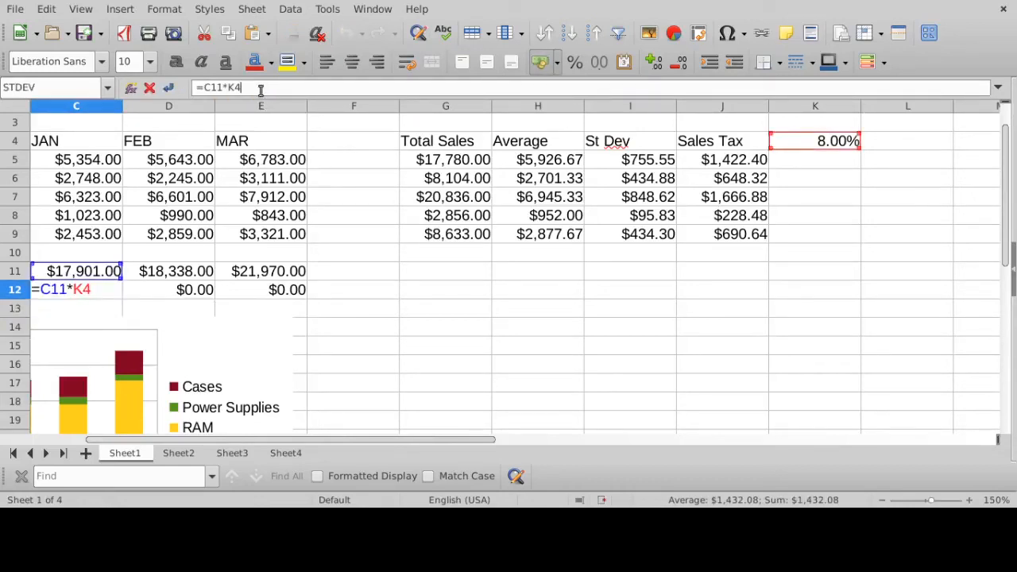
pyautogui.press('Return')
pyautogui.click(209, 293)
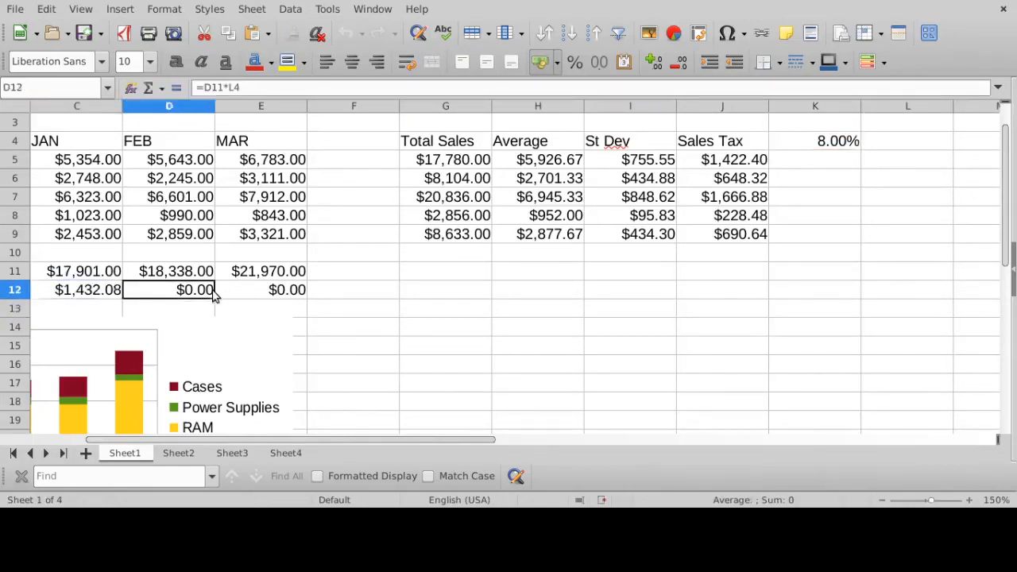
pyautogui.click(251, 89)
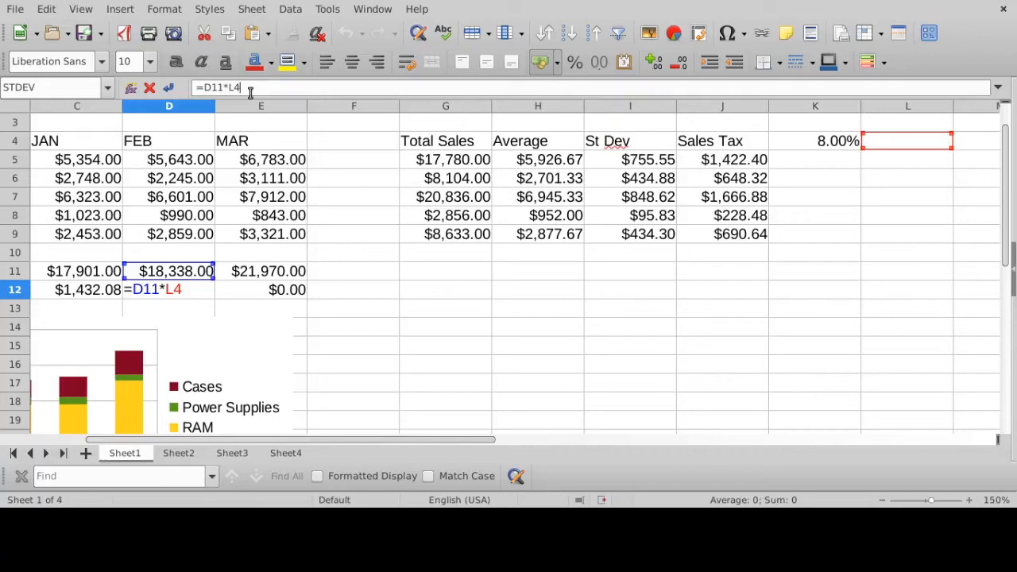
pyautogui.press('Return')
pyautogui.click(270, 290)
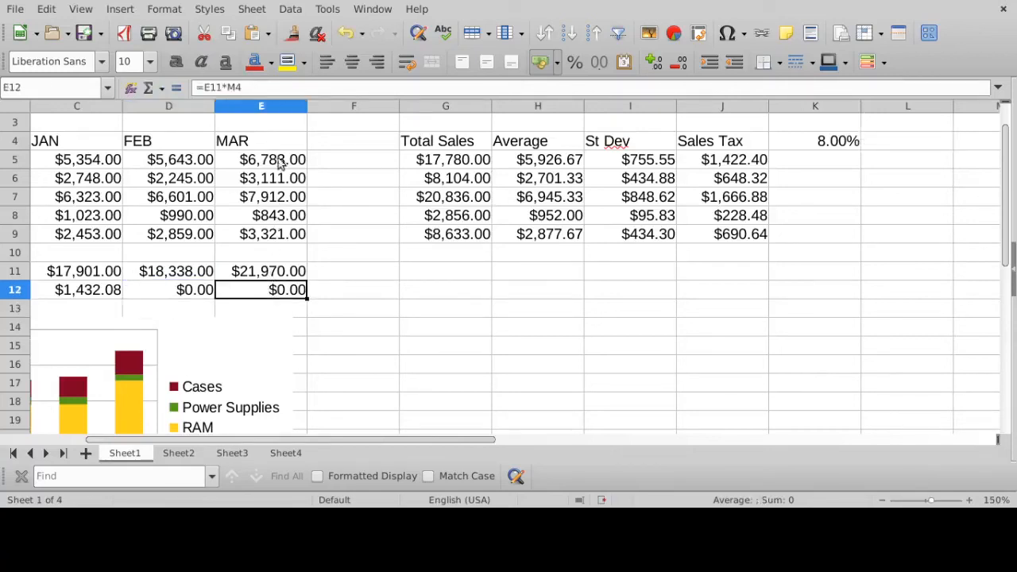
pyautogui.click(275, 86)
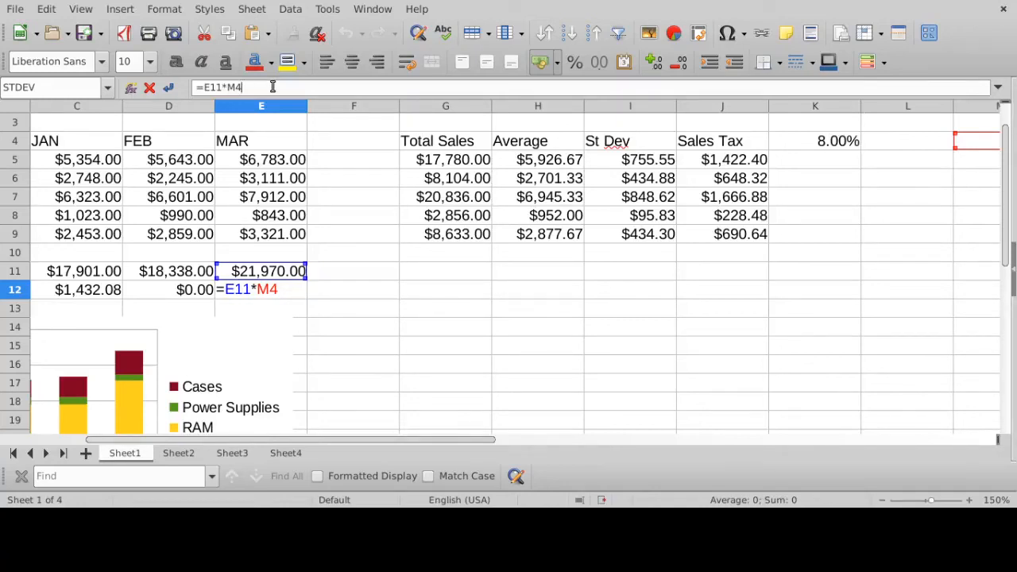
pyautogui.press('Return')
# - Freeze the tax rate's column in C12's sales tax formula, changing it to =C11*$K4
pyautogui.click(100, 289)
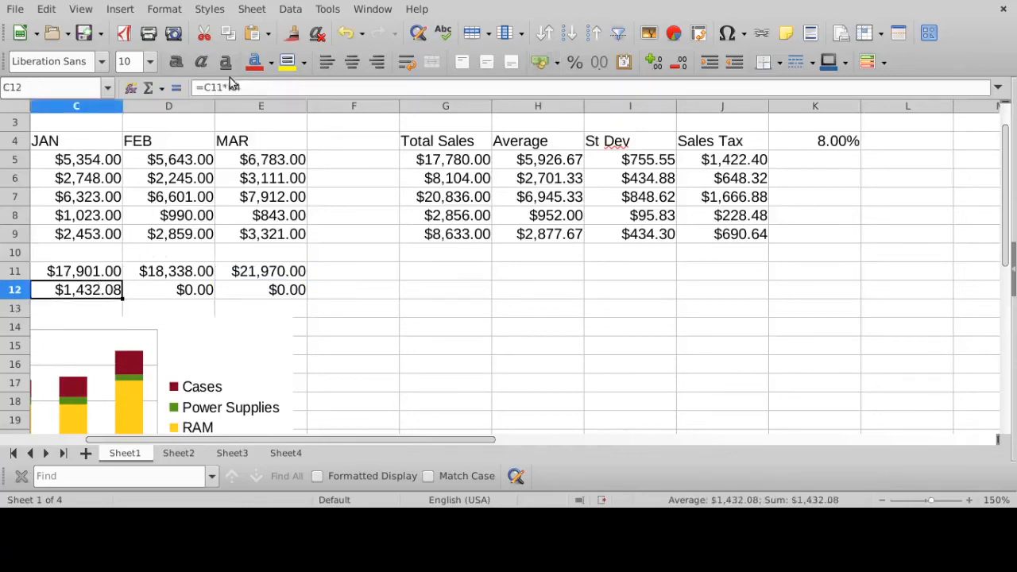
pyautogui.click(255, 88)
pyautogui.press('BackSpace')
pyautogui.press('BackSpace')
pyautogui.write('K4')
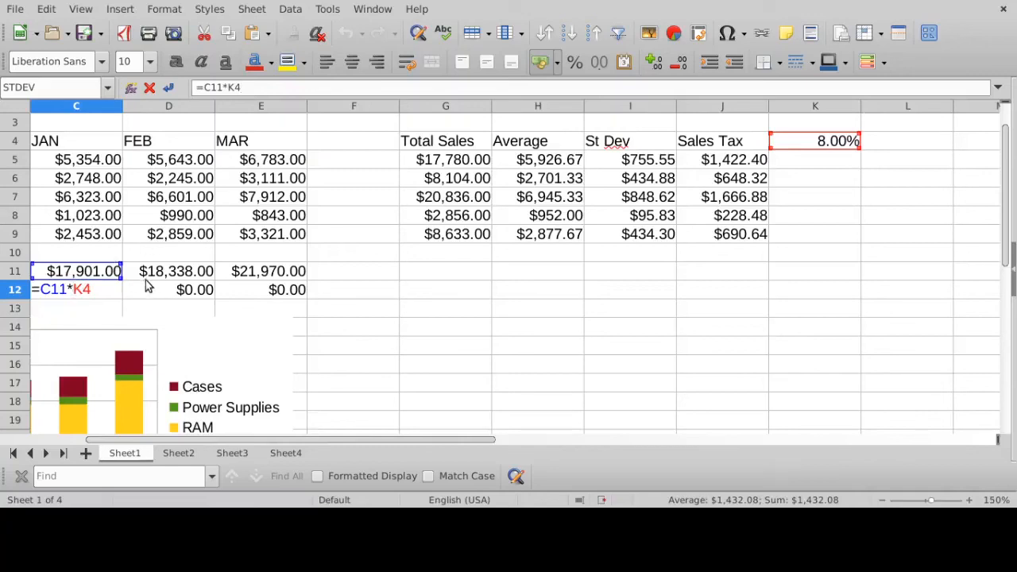
pyautogui.press('Left')
pyautogui.write('$')
pyautogui.press('Return')
# - Check the references in C12's =C11*$K4 formula and refill the Sales Tax row across through E12
pyautogui.click(107, 287)
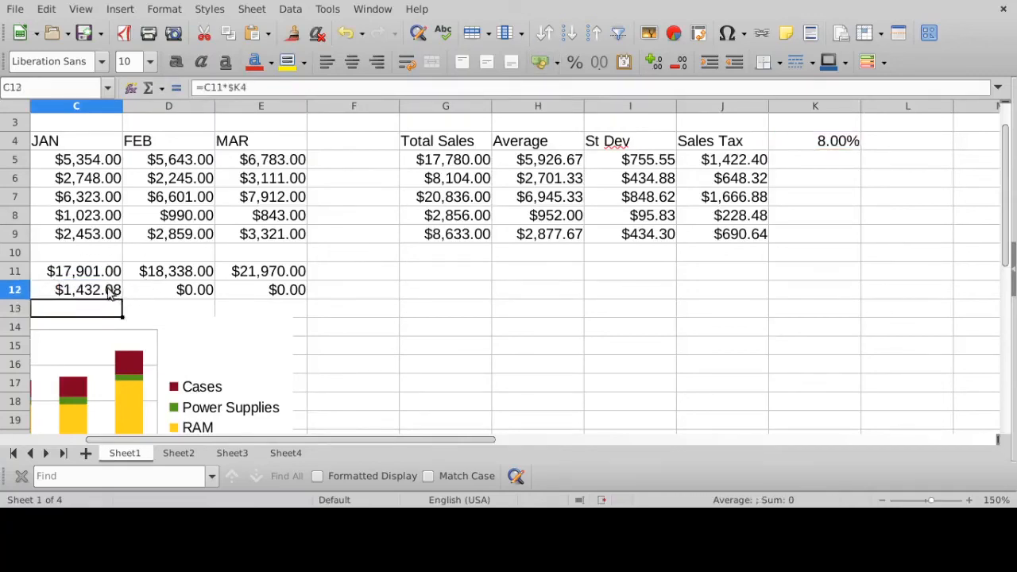
pyautogui.click(246, 86)
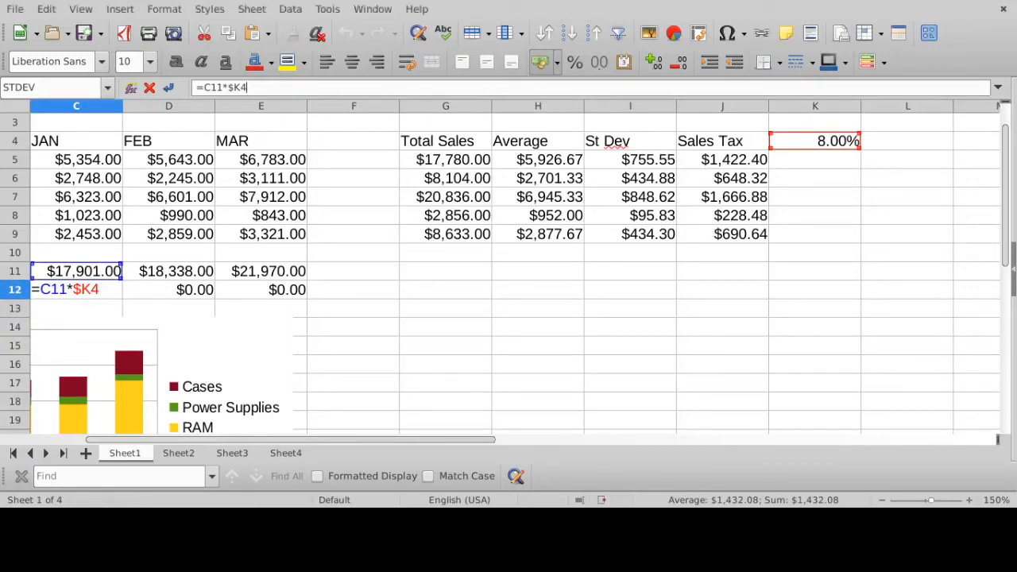
pyautogui.press('Return')
pyautogui.click(119, 291)
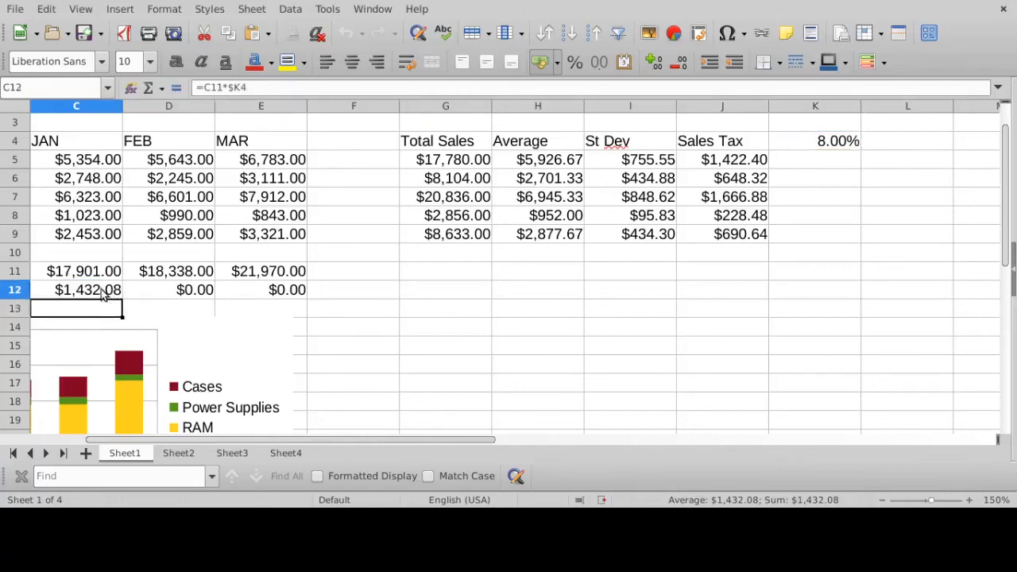
pyautogui.moveTo(121, 298); pyautogui.dragTo(262, 297)
# - Check which cells the refilled sales tax formulas in C12 and D12 reference, including the frozen tax rate column
pyautogui.click(177, 291)
pyautogui.click(117, 292)
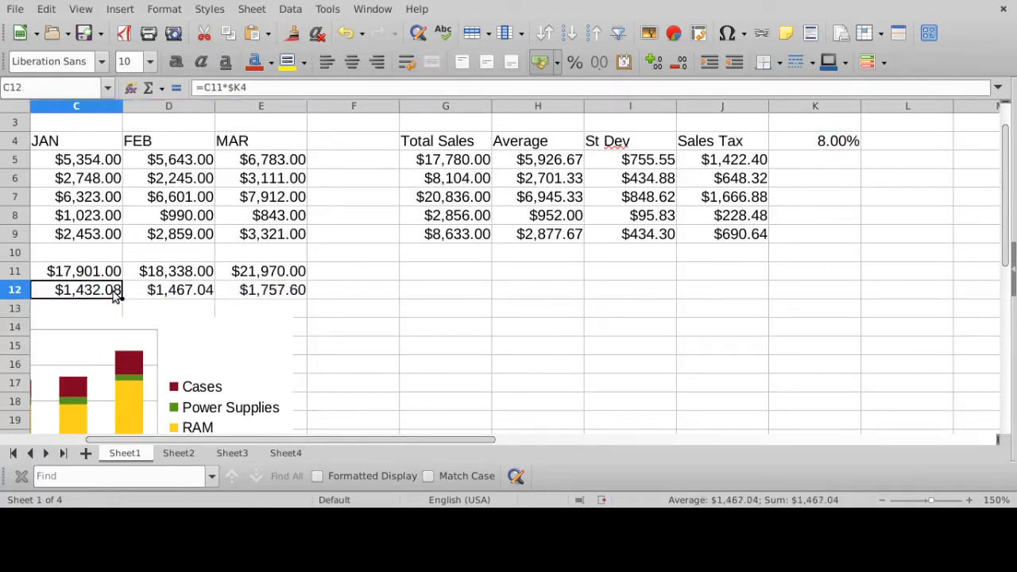
pyautogui.click(270, 86)
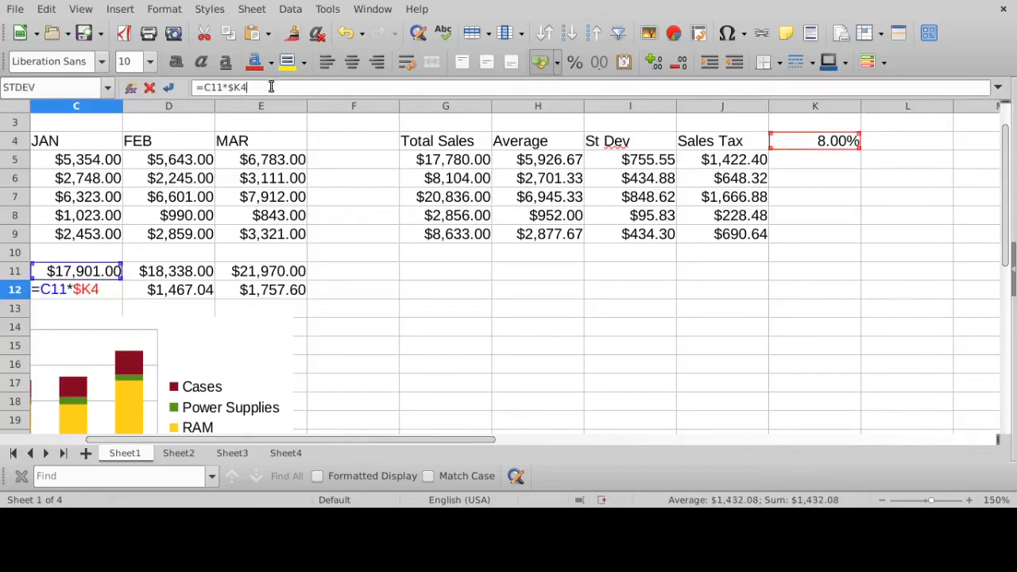
pyautogui.press('Return')
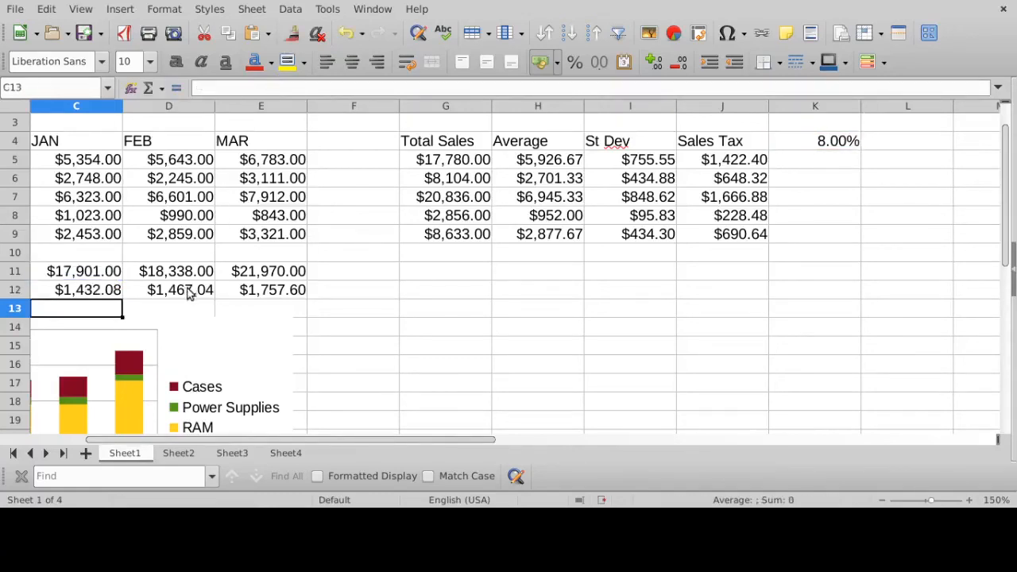
pyautogui.click(208, 291)
pyautogui.click(261, 88)
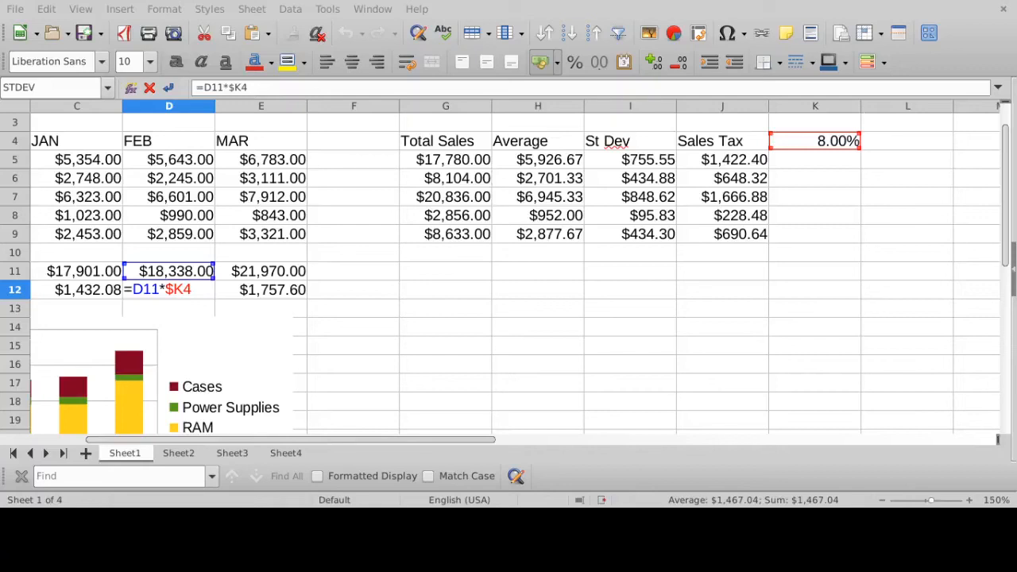
pyautogui.press('Return')
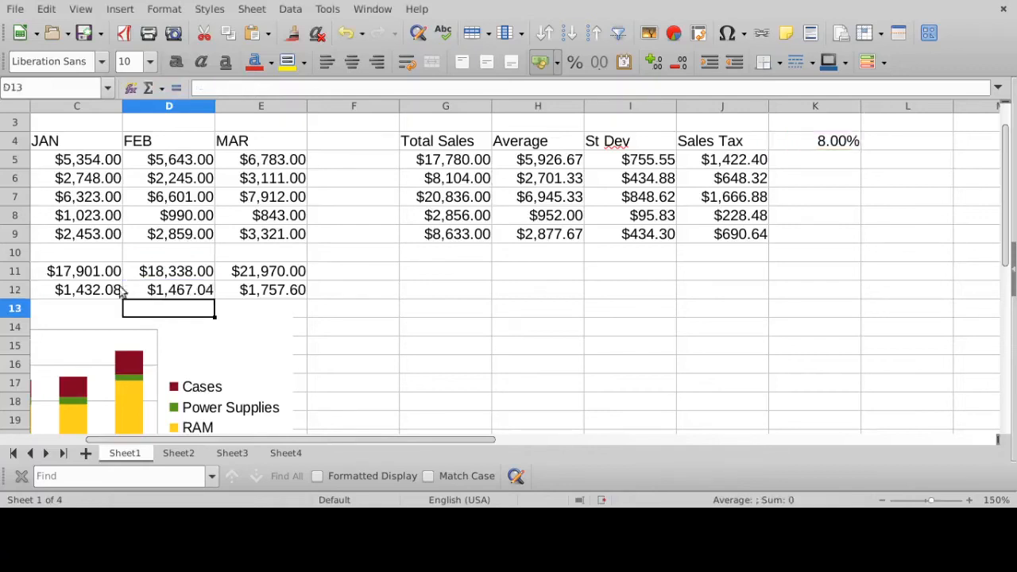
# - Compare the row-frozen tax rate reference in J5's Sales Tax formula with the column-frozen one in C12
pyautogui.click(120, 290)
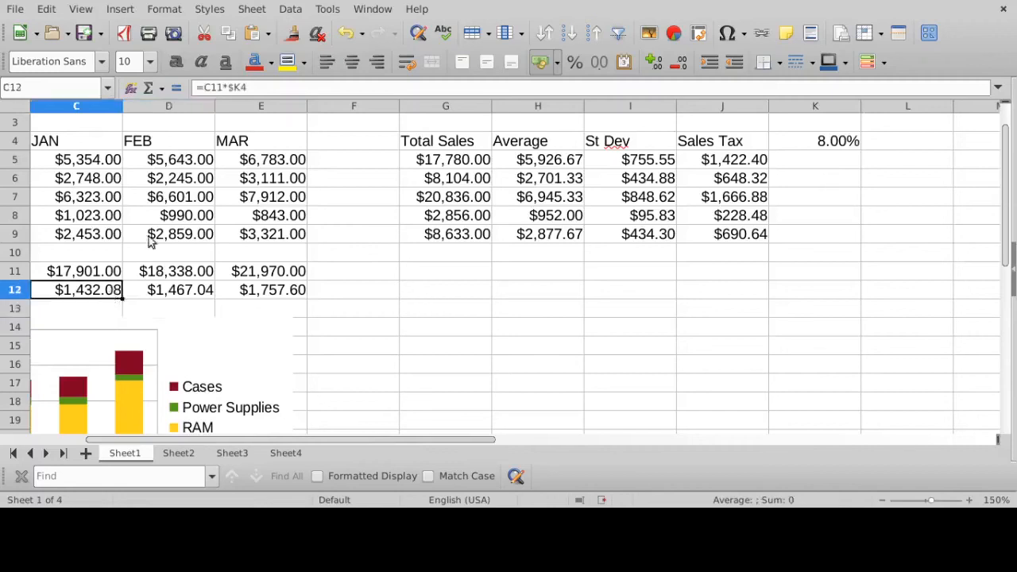
pyautogui.click(755, 169)
pyautogui.click(395, 86)
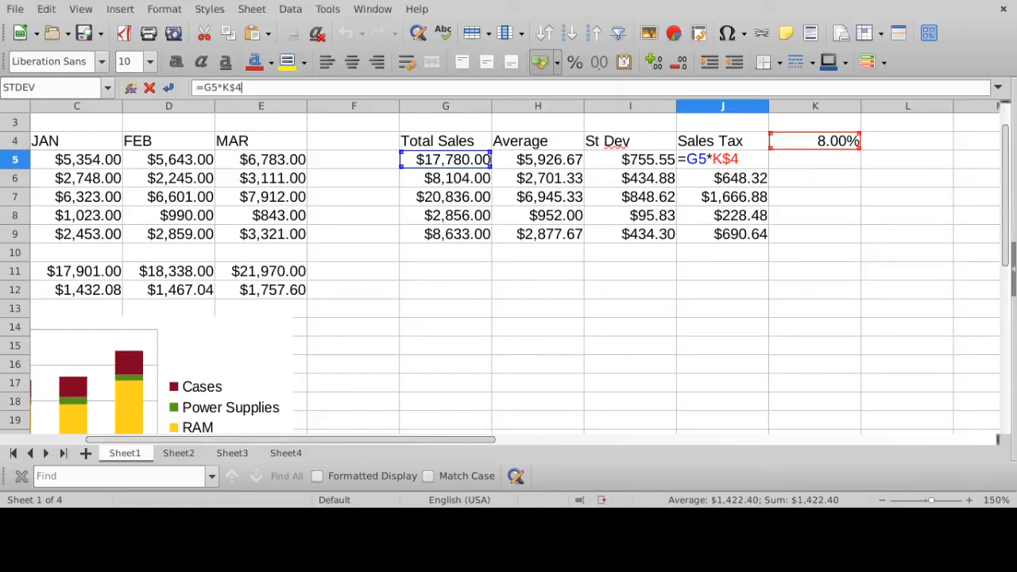
pyautogui.press('Return')
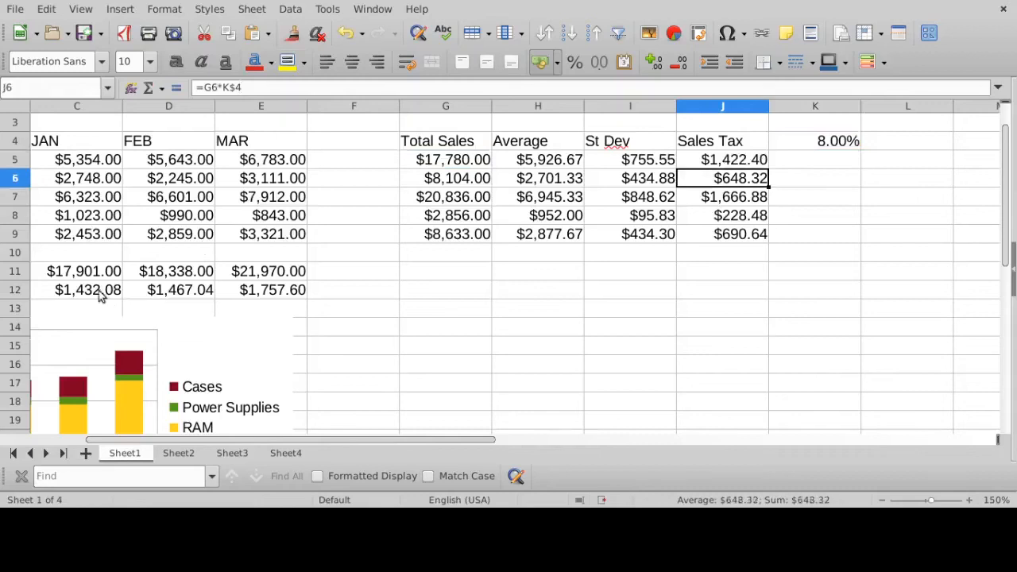
pyautogui.click(102, 295)
pyautogui.click(257, 86)
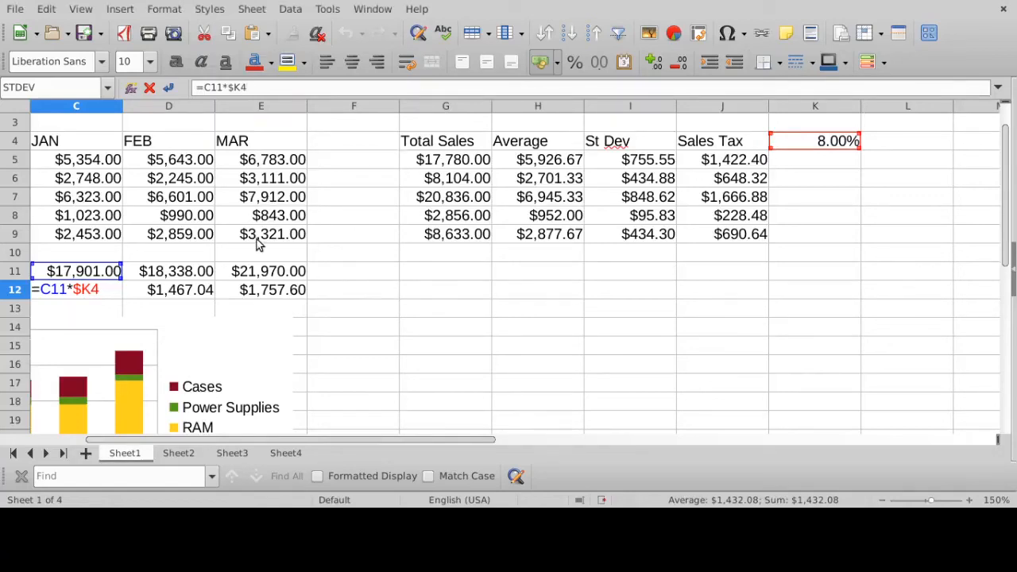
pyautogui.press('Return')
# - Freeze both the column and the row of the tax rate in C12's formula, changing it to =C11*$K$4
pyautogui.moveTo(359, 432); pyautogui.dragTo(295, 441)
pyautogui.scroll(1, 569, 331)
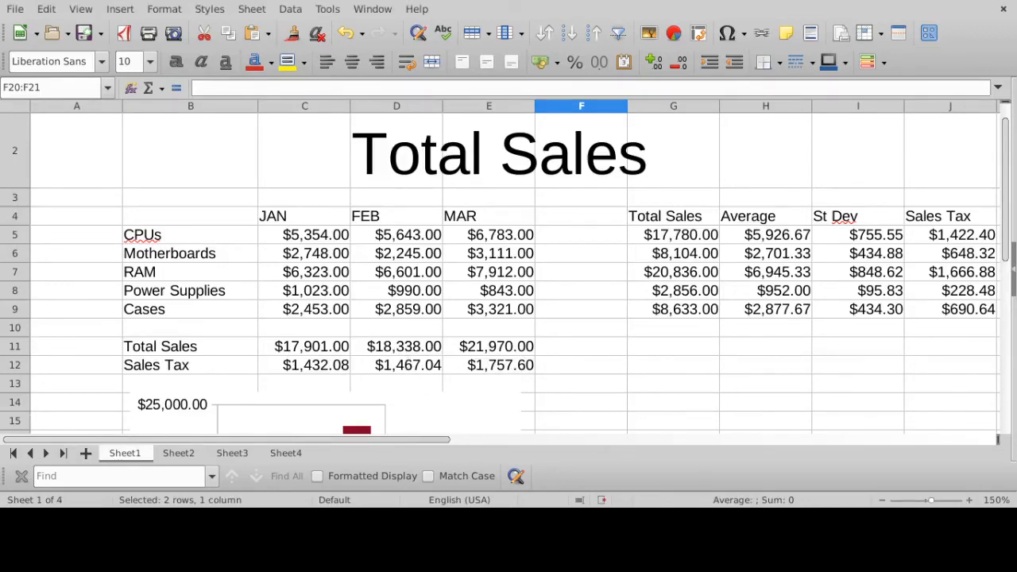
pyautogui.click(313, 363)
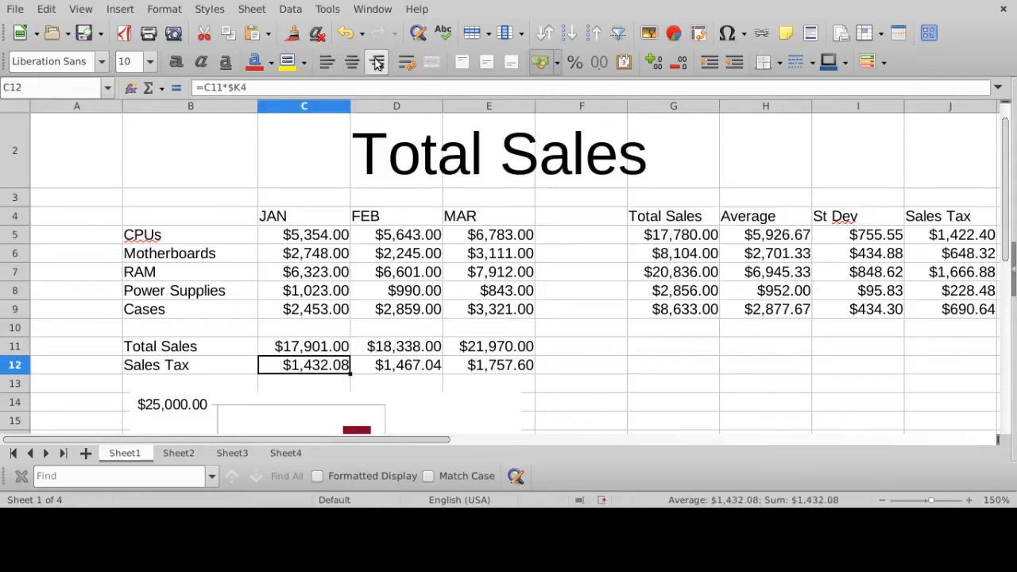
pyautogui.click(262, 89)
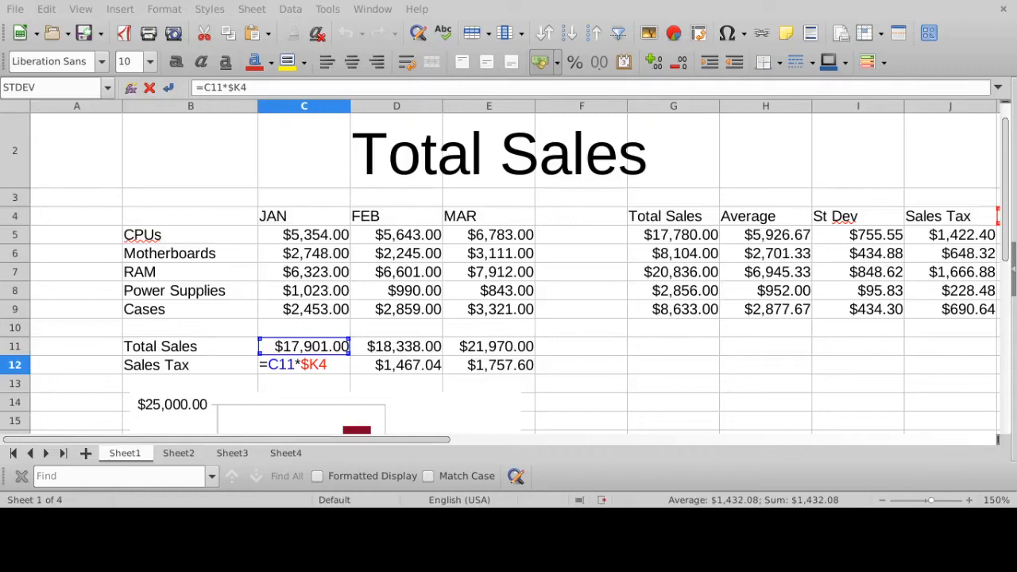
pyautogui.click(323, 363)
pyautogui.write('$')
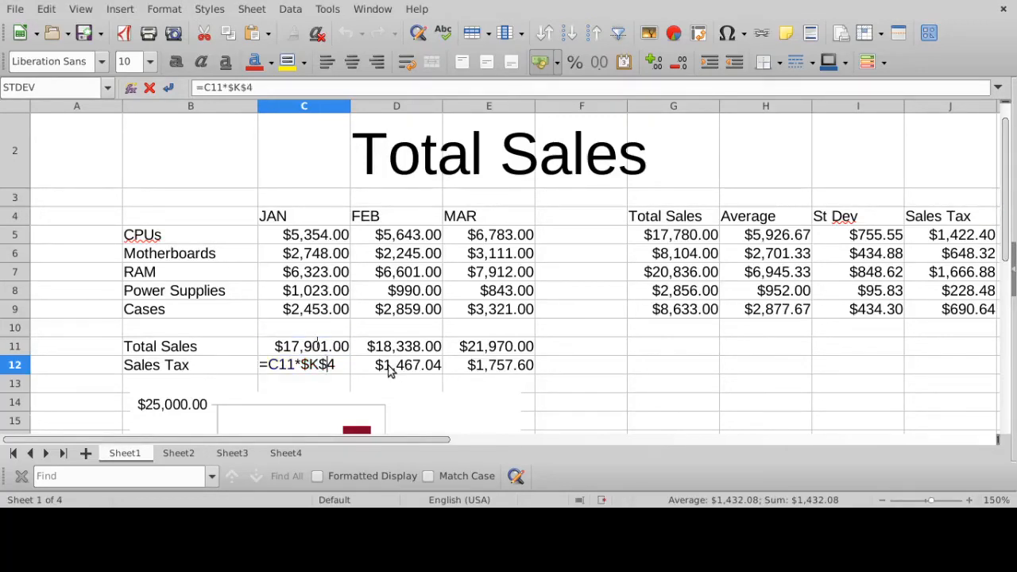
pyautogui.press('Return')
# - Check the references in C12's =C11*$K$4 formula and fill it across the Sales Tax row through E12
pyautogui.click(324, 365)
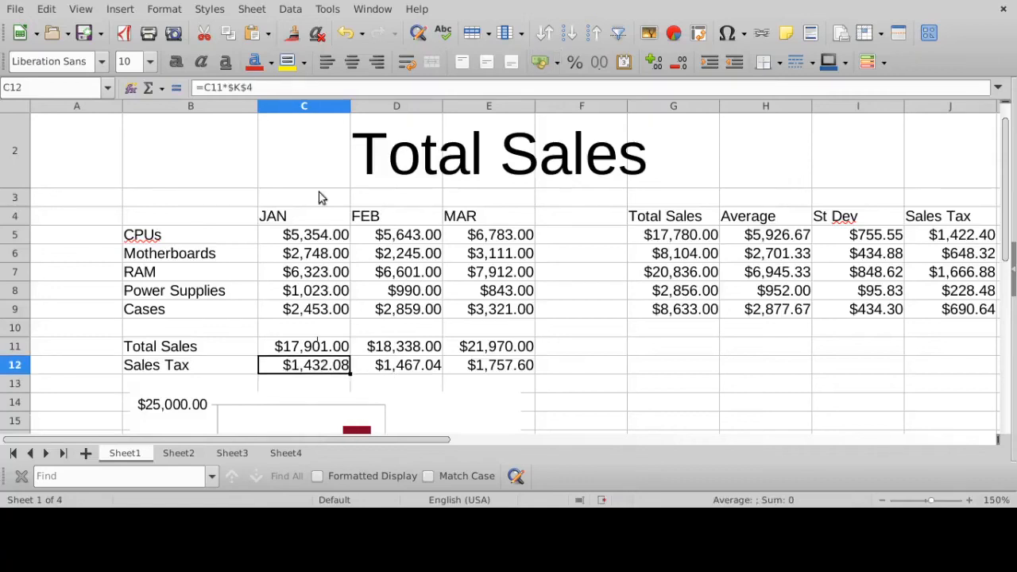
pyautogui.press('F2')
pyautogui.moveTo(382, 441); pyautogui.dragTo(467, 440)
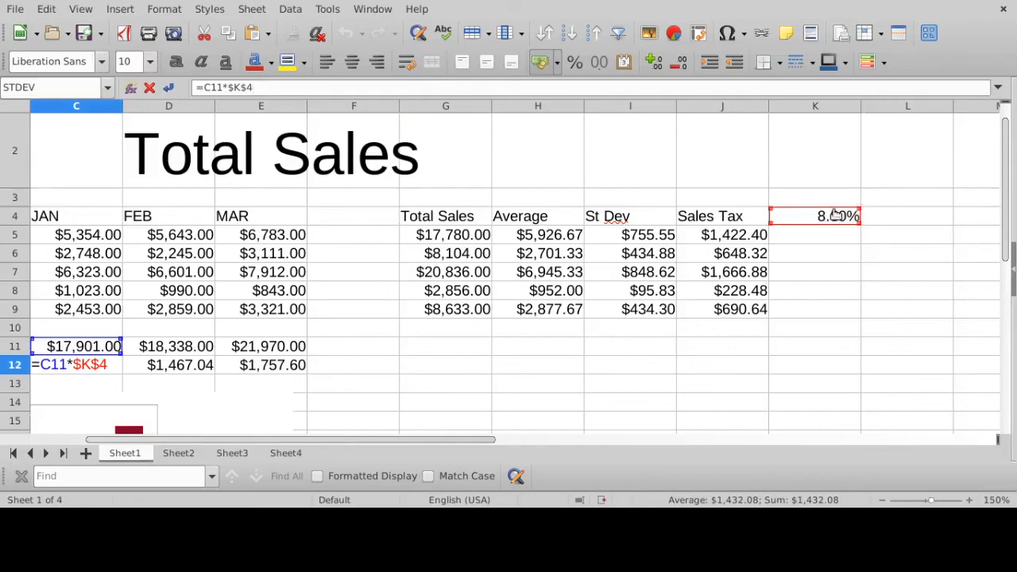
pyautogui.hscroll(-1, 347, 439)
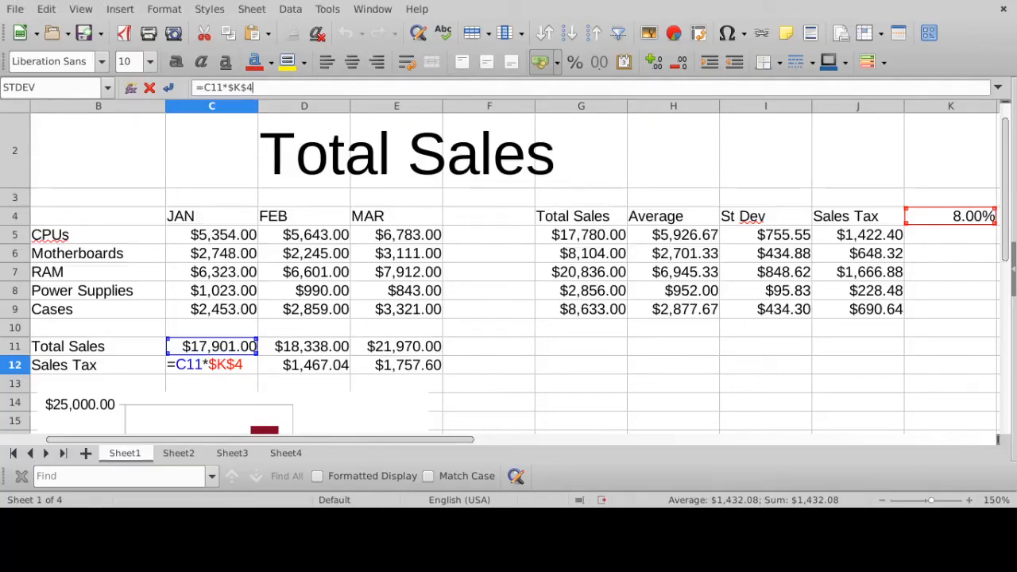
pyautogui.press('Return')
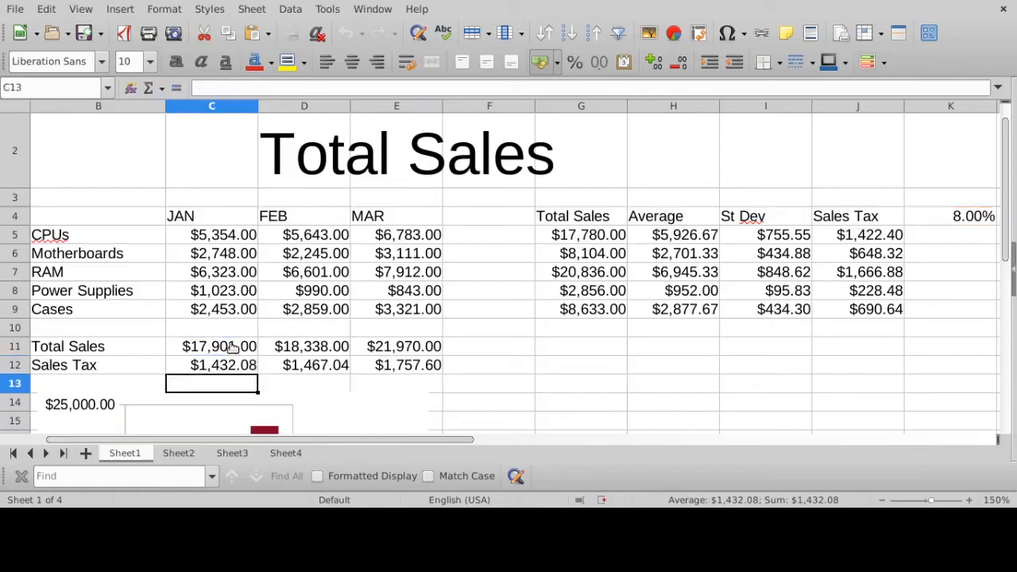
pyautogui.click(227, 365)
pyautogui.moveTo(257, 374); pyautogui.dragTo(445, 368)
# - Examine how the fully frozen tax rate reference carries over in D12 and E12 compared with C12
pyautogui.click(318, 368)
pyautogui.click(256, 87)
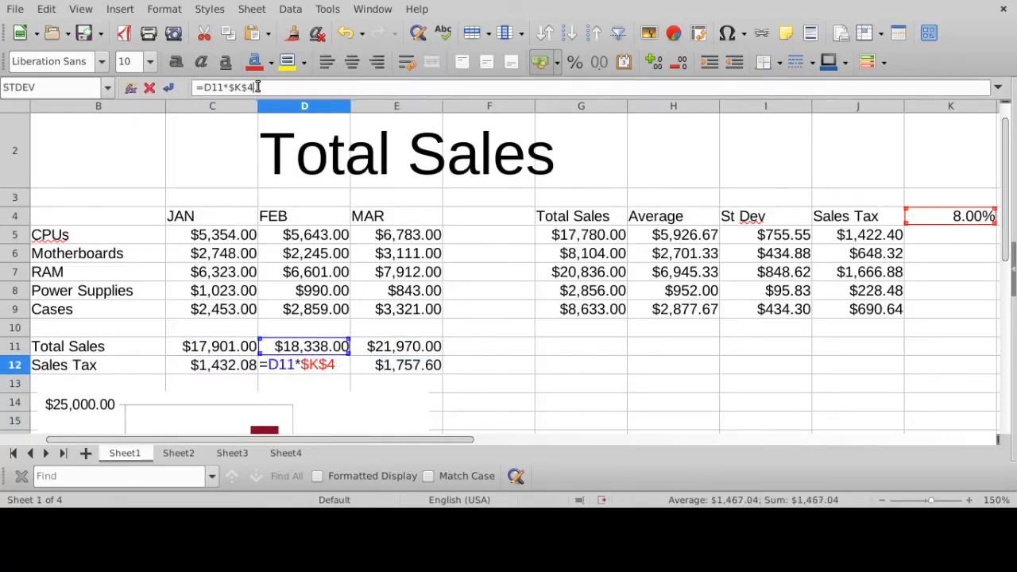
pyautogui.press('Return')
pyautogui.click(421, 366)
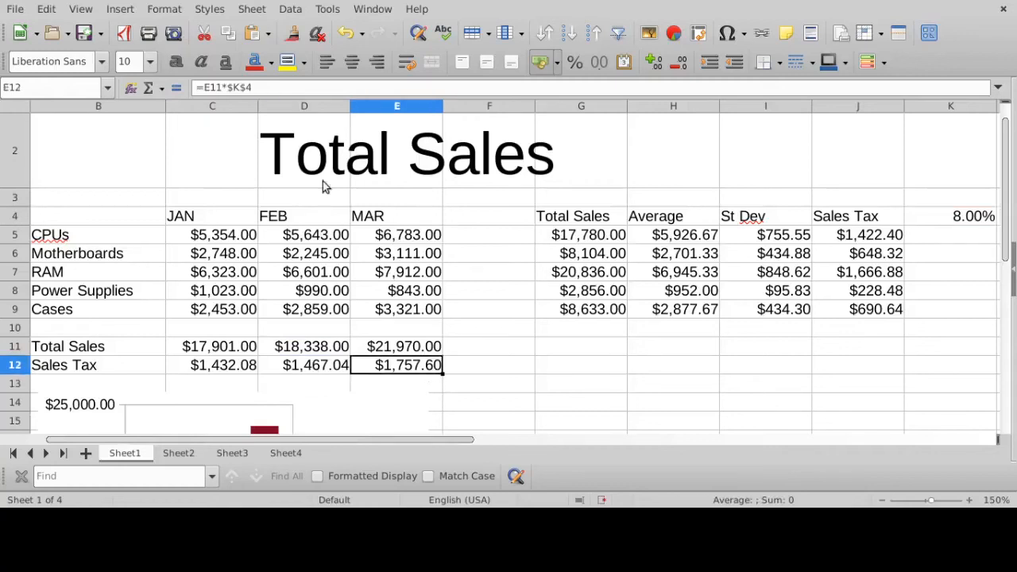
pyautogui.click(276, 89)
pyautogui.press('Return')
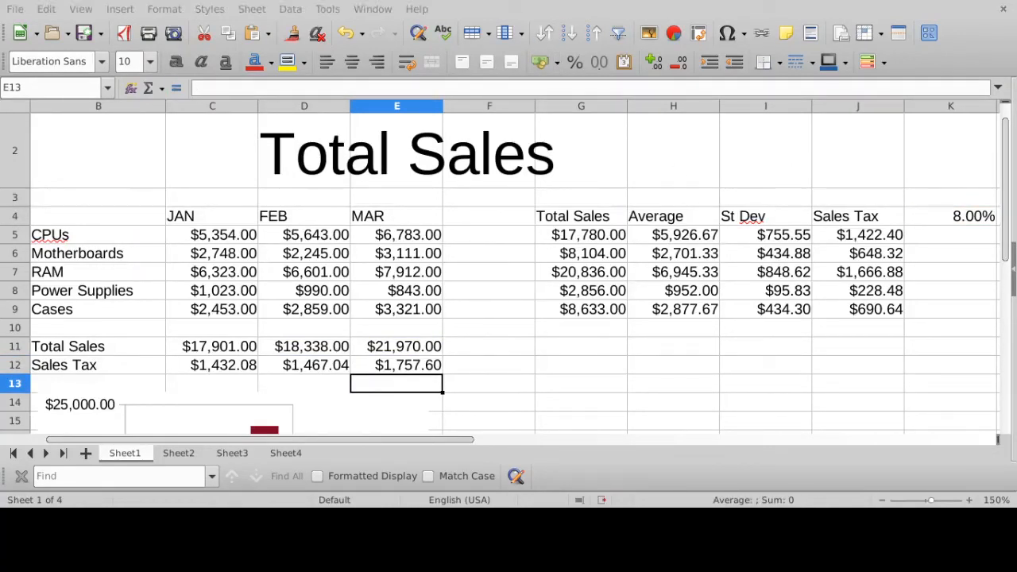
pyautogui.click(212, 366)
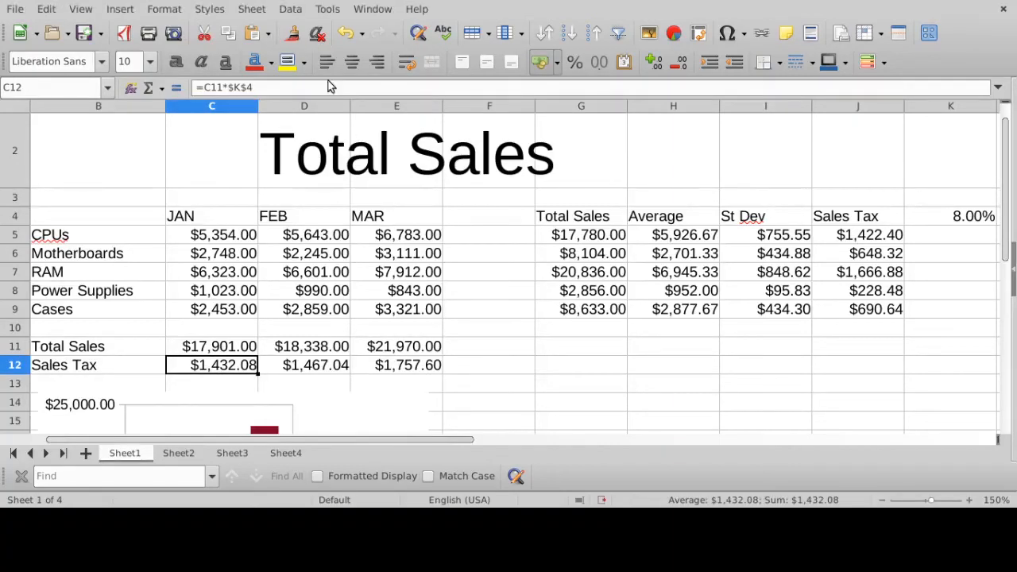
pyautogui.click(284, 87)
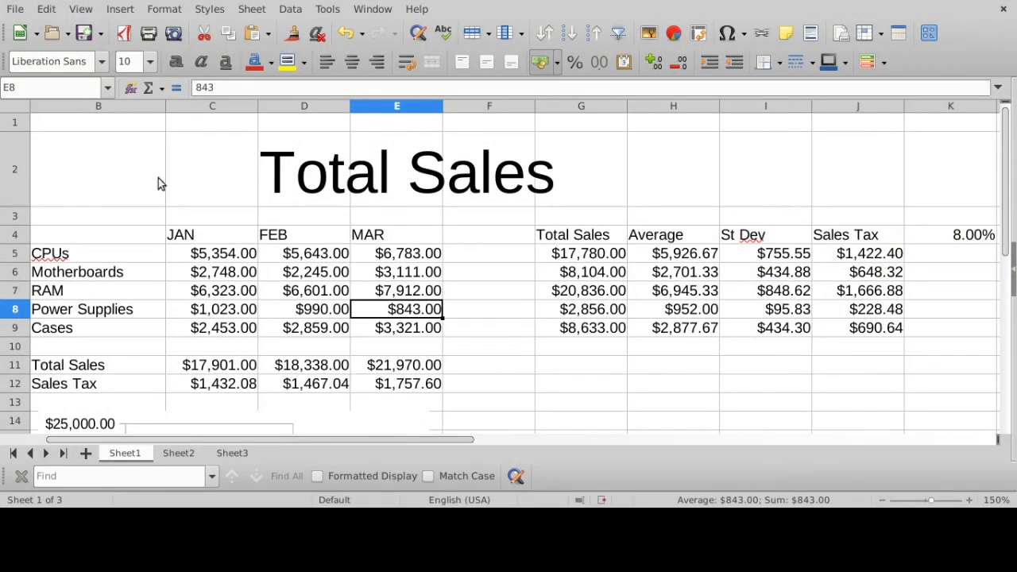
# - Add a new sheet and write the comparison formula = 3 > 4 in cell D6
pyautogui.click(85, 452)
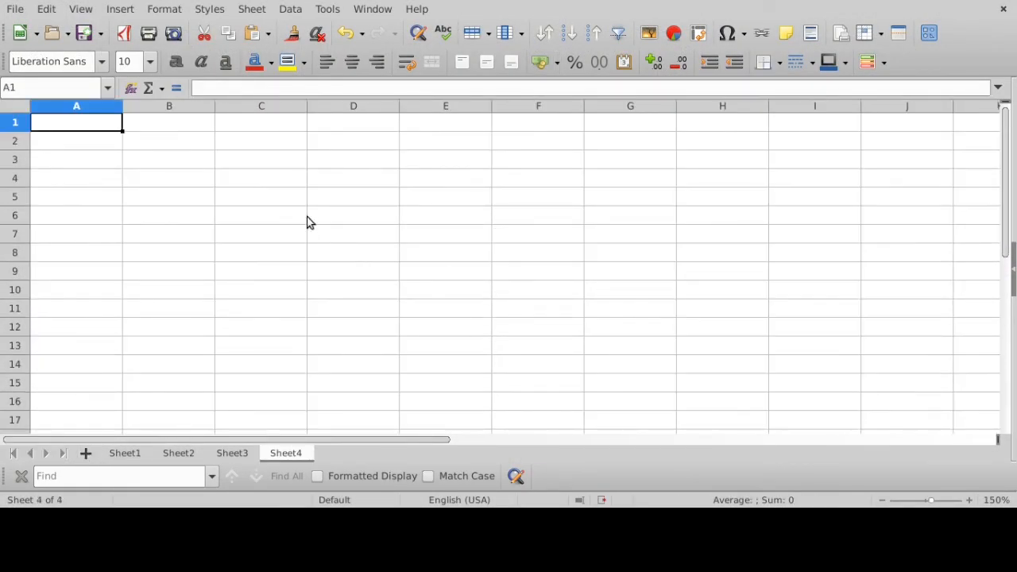
pyautogui.click(346, 222)
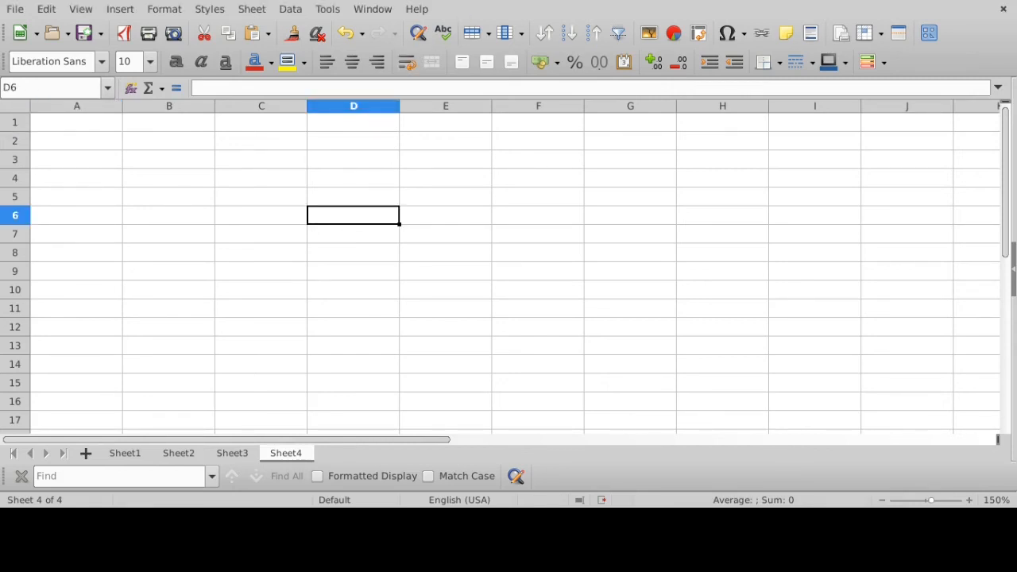
pyautogui.press('F2')
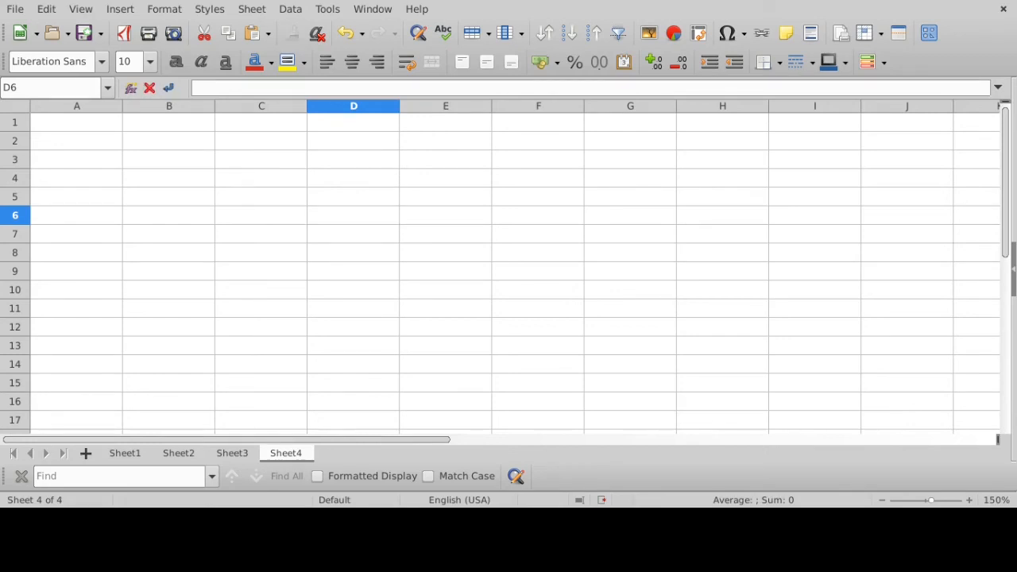
pyautogui.write('= 3 > 4')
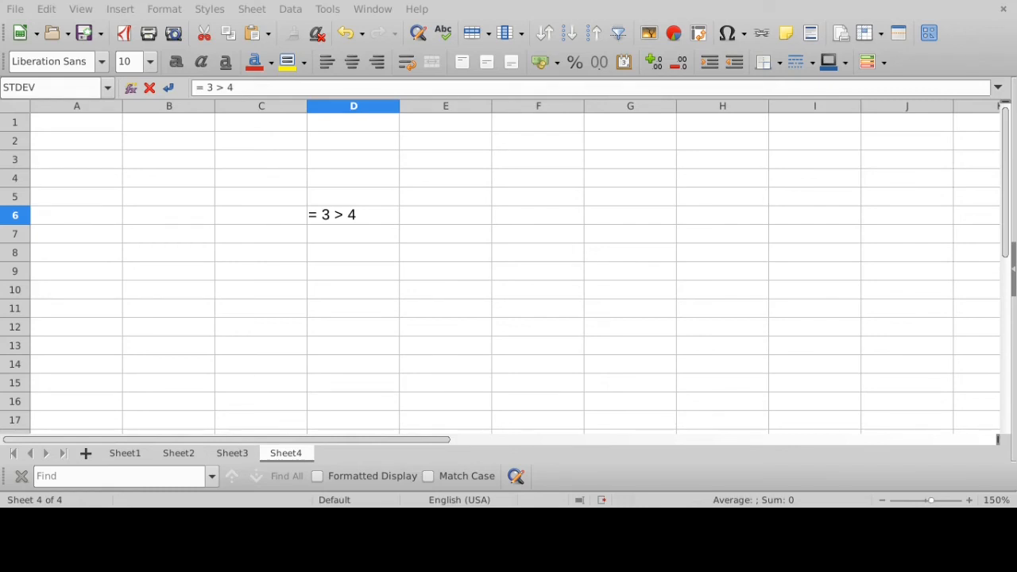
# - Highlight the equals sign and the 3 > 4 comparison within D6's formula, and commit the entry
pyautogui.moveTo(316, 215); pyautogui.dragTo(303, 216)
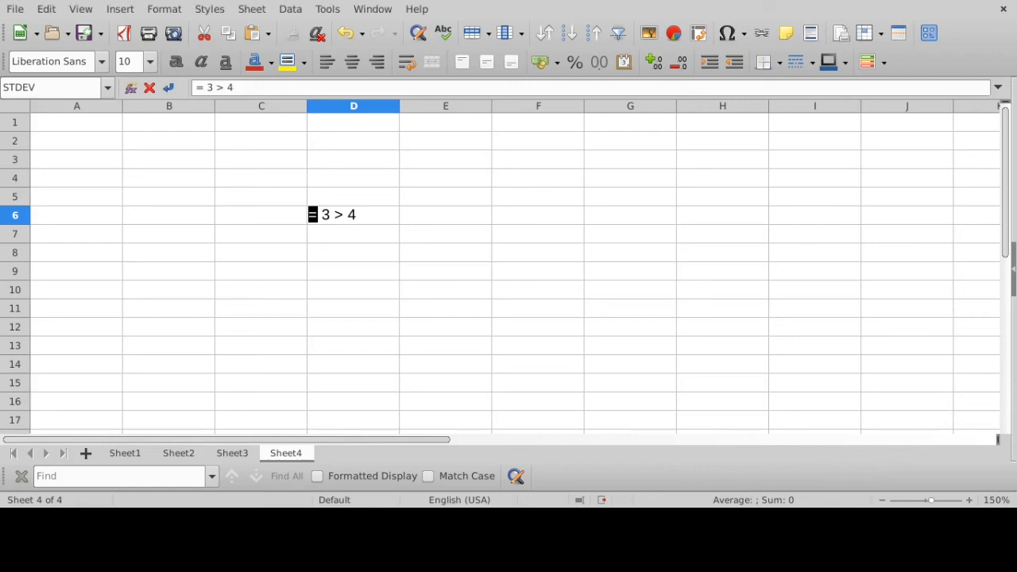
pyautogui.click(325, 215)
pyautogui.moveTo(325, 214); pyautogui.dragTo(361, 215)
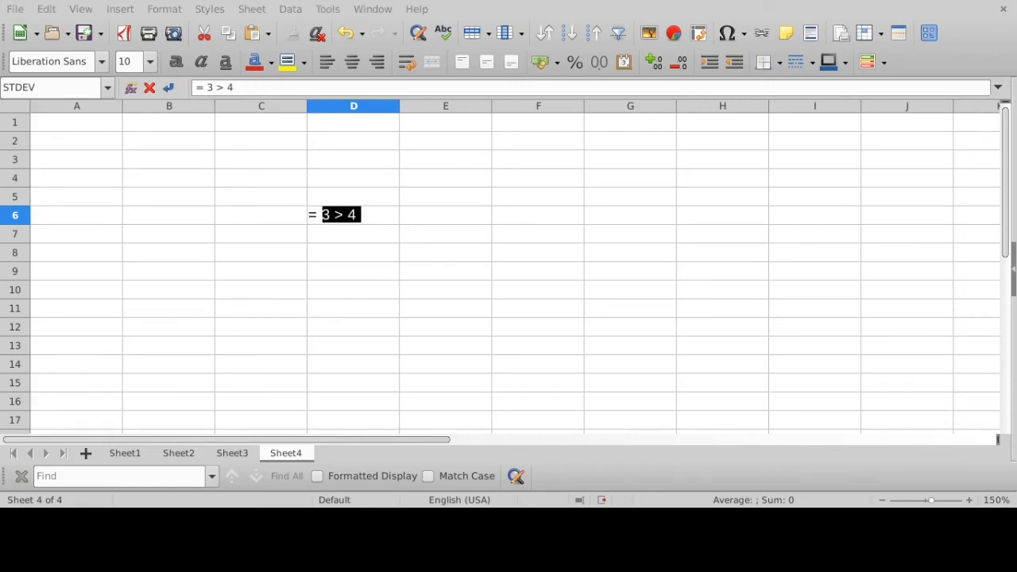
pyautogui.click(364, 213)
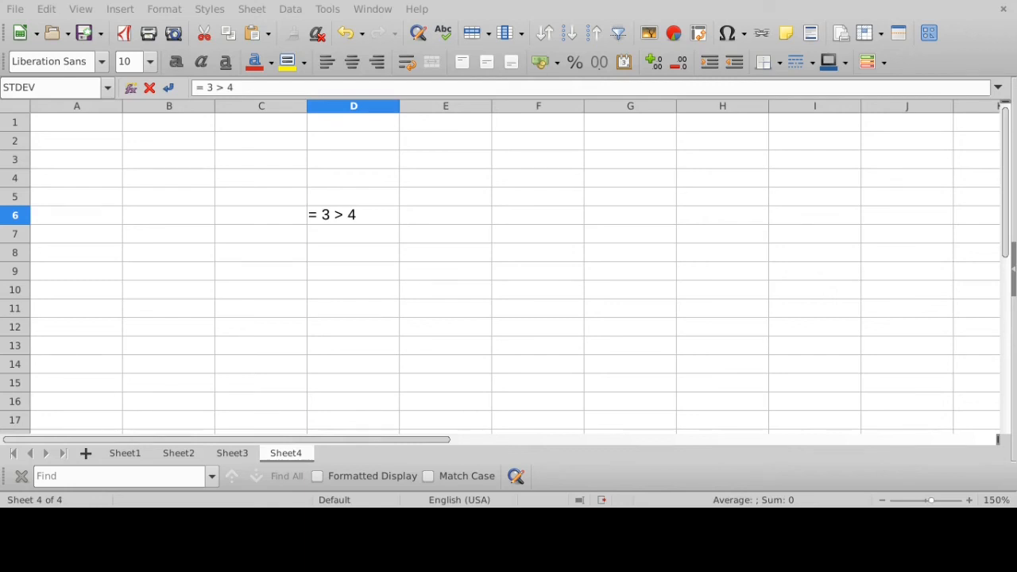
pyautogui.doubleClick(337, 213)
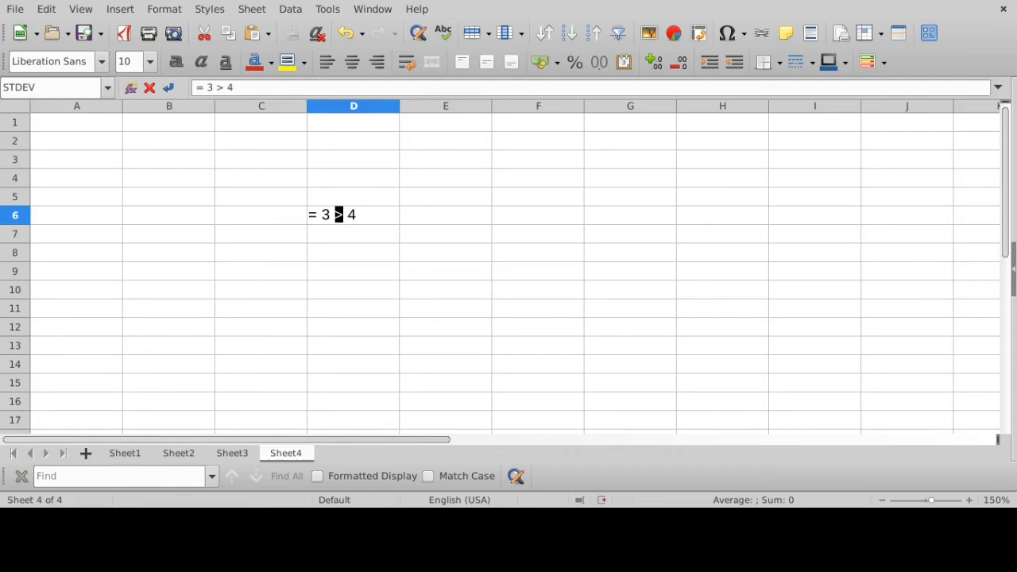
pyautogui.click(386, 214)
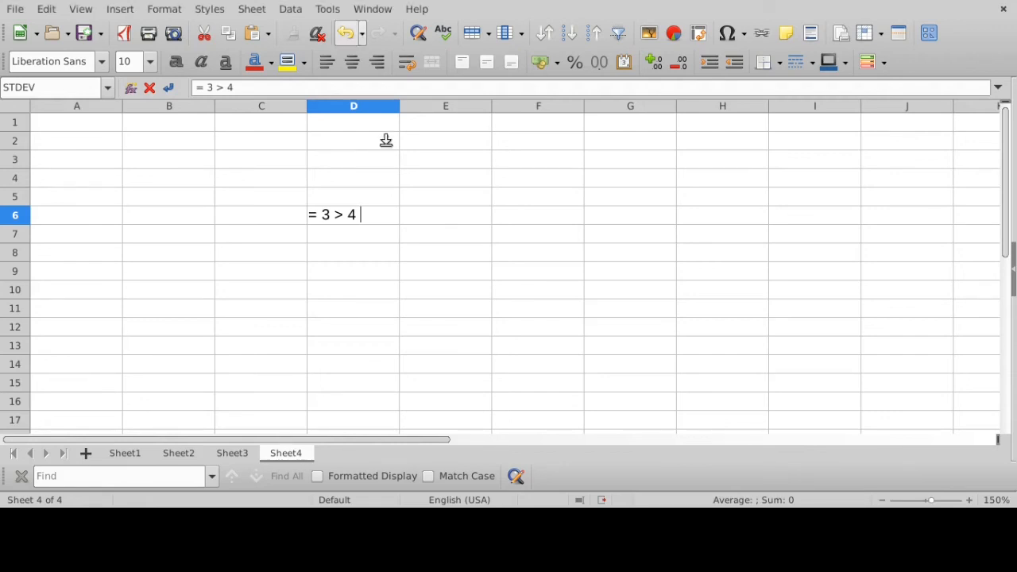
pyautogui.press('Return')
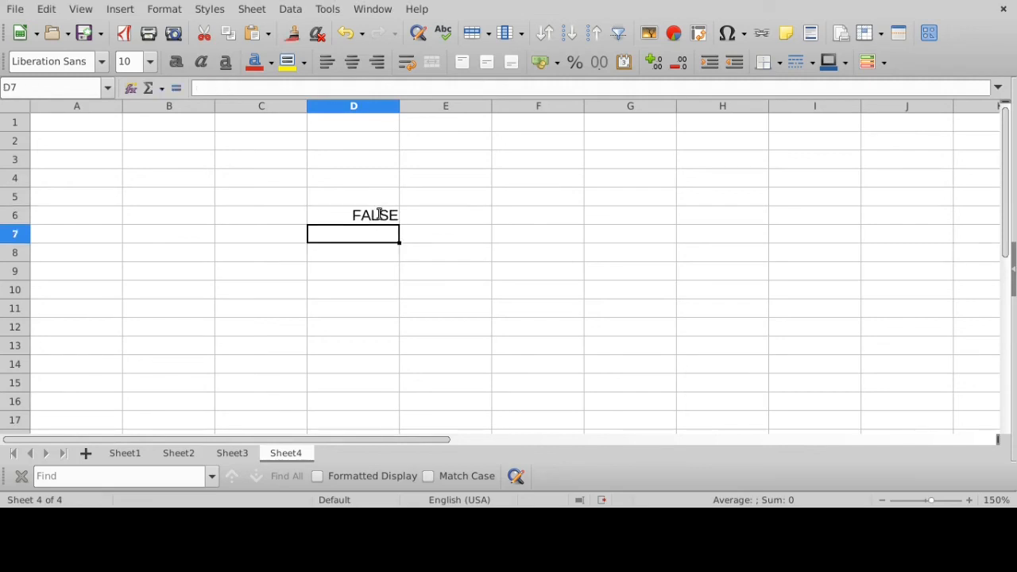
# - Inspect the comparison formula behind the result in D6
pyautogui.click(380, 217)
pyautogui.click(323, 85)
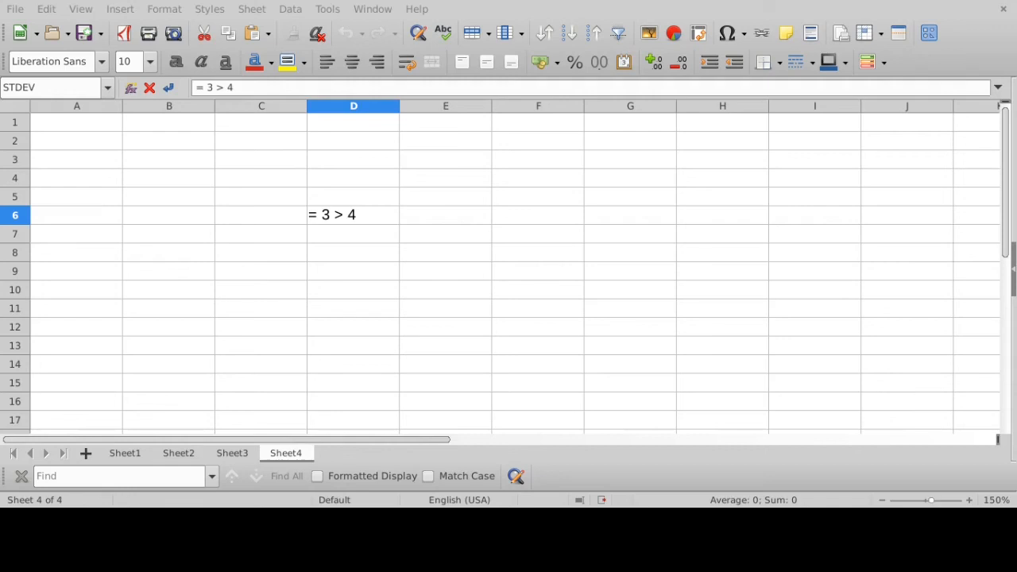
pyautogui.press('Return')
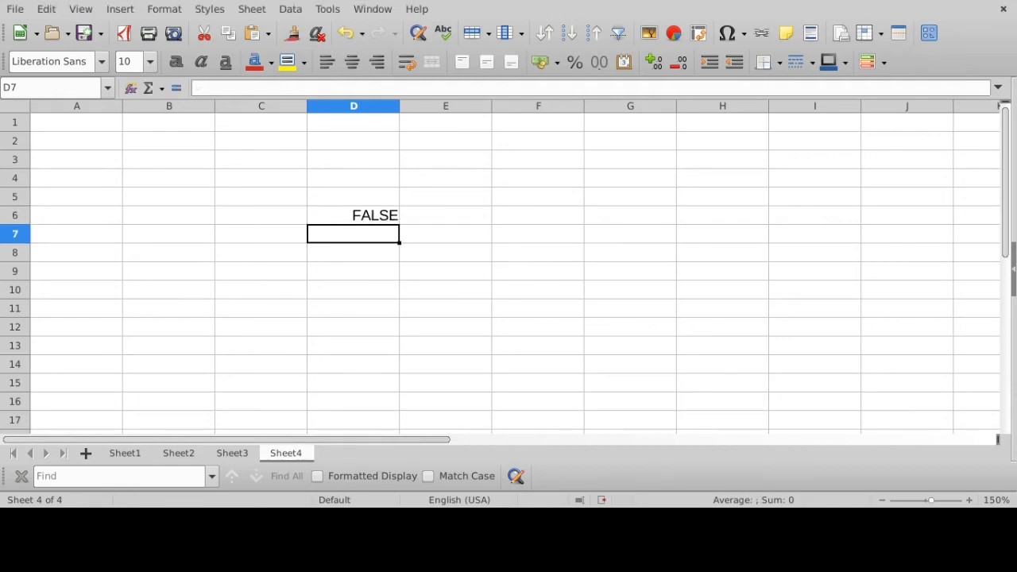
# - Enter the comparison formula = 3 < 4 in cell D7 and select that cell to view it
pyautogui.write('= ')
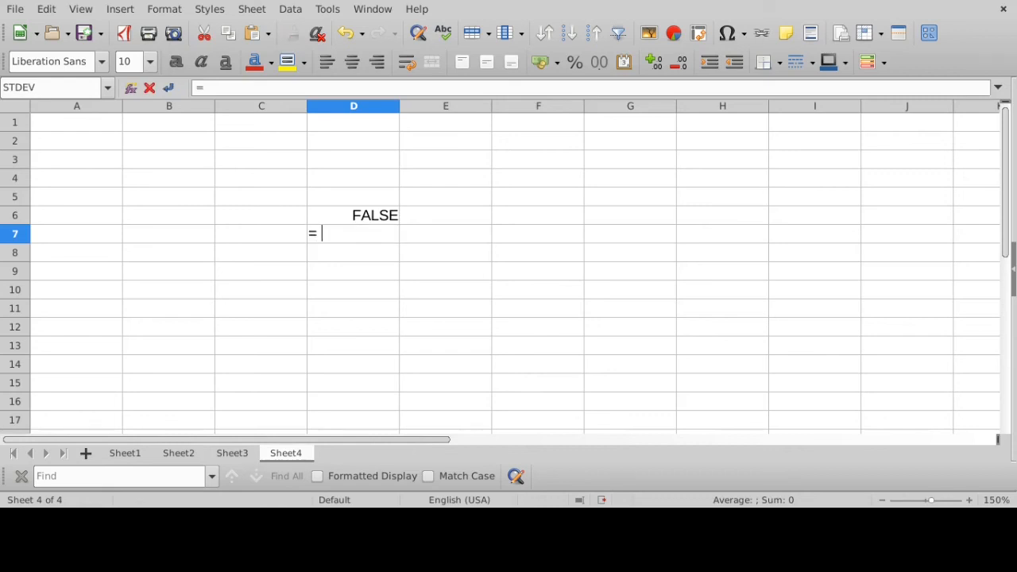
pyautogui.write('3 < 4')
pyautogui.press('Return')
pyautogui.click(363, 232)
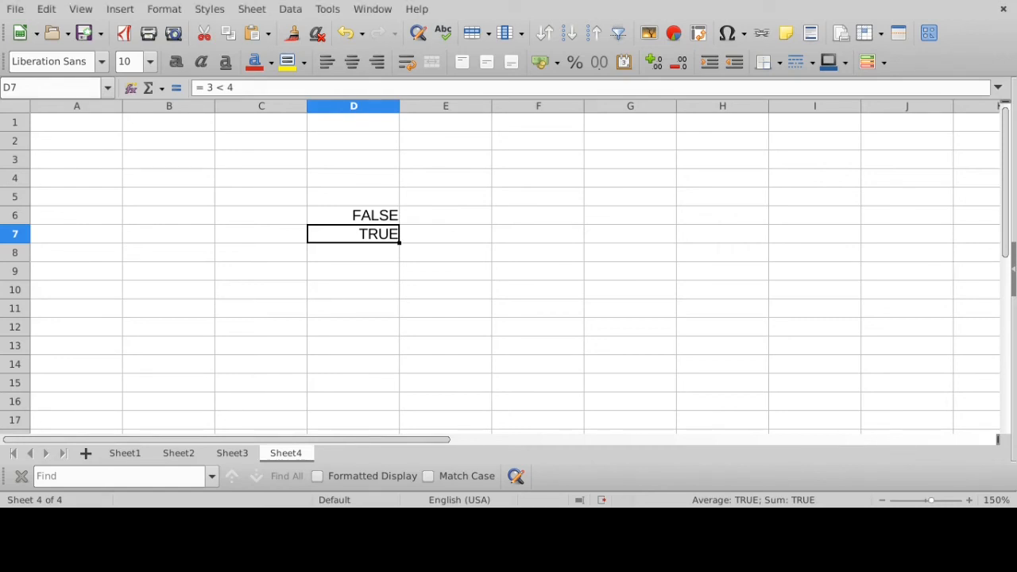
# - Inspect the comparison formulas behind the results in D6 and D7
pyautogui.click(349, 223)
pyautogui.click(280, 87)
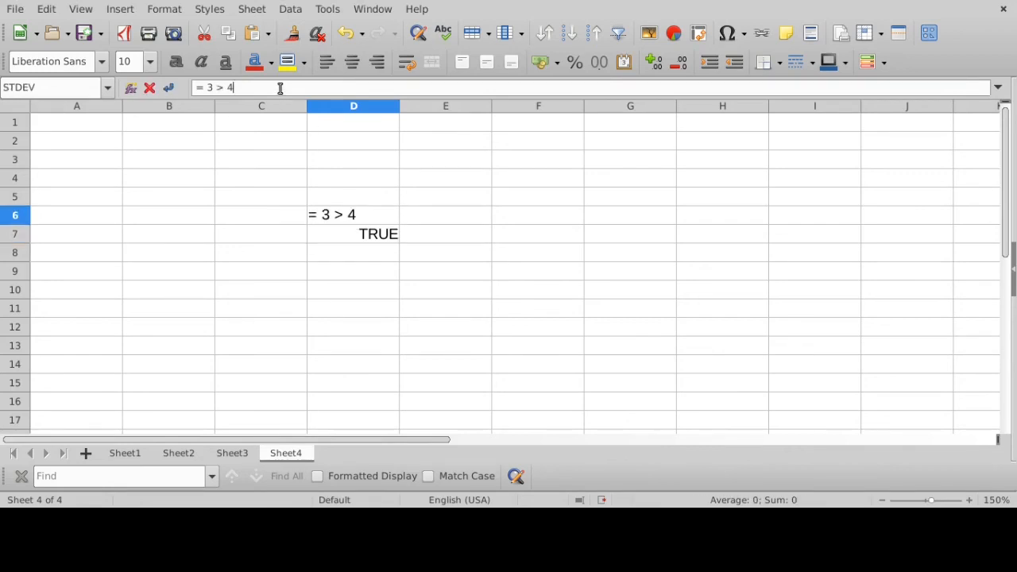
pyautogui.press('Return')
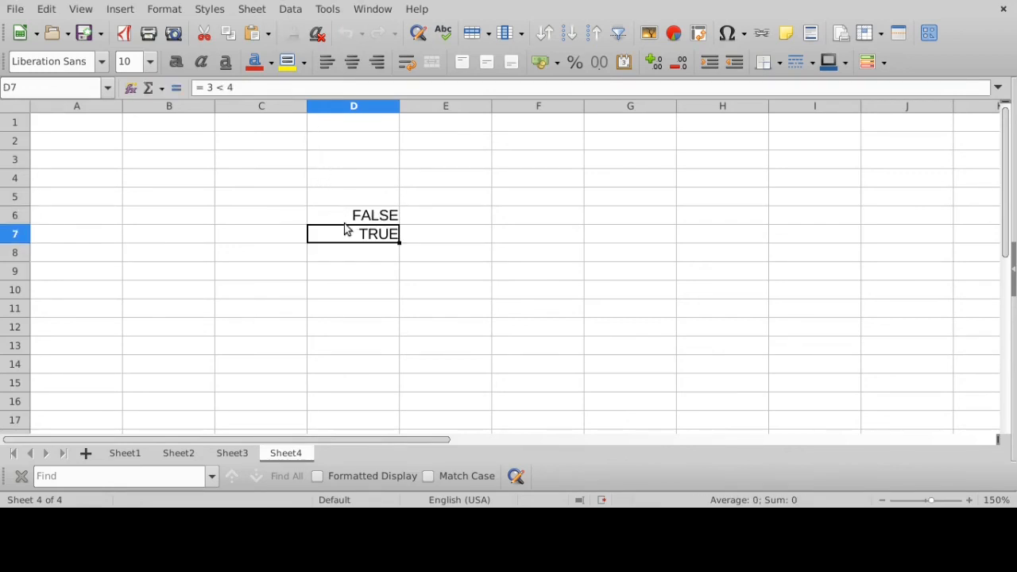
pyautogui.click(292, 87)
pyautogui.press('Return')
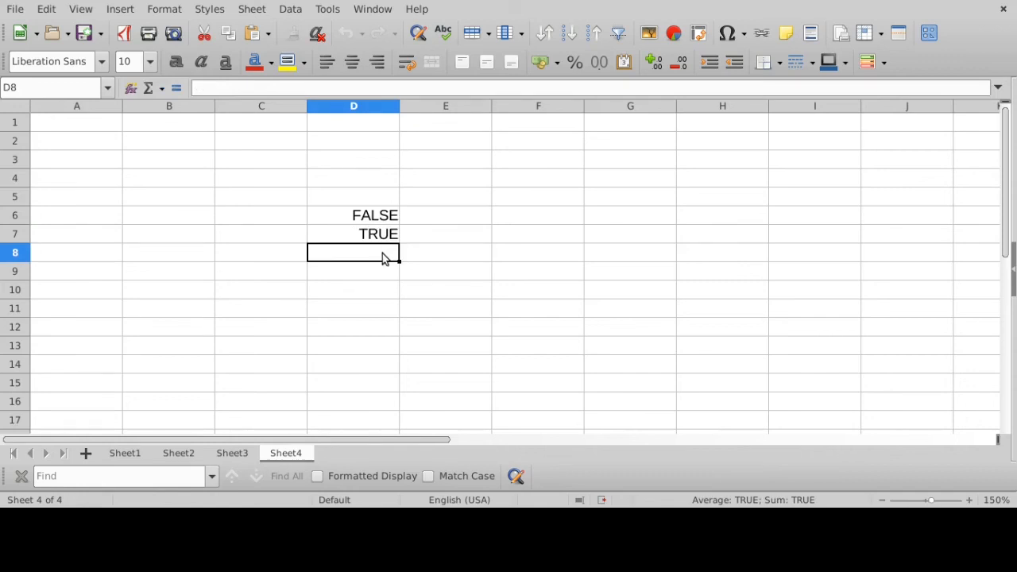
# - Enter the comparison formula = 3 = 4 in cell D8, highlighting its equals sign and comparison, and select the cell to view it
pyautogui.write('= 3 = 4')
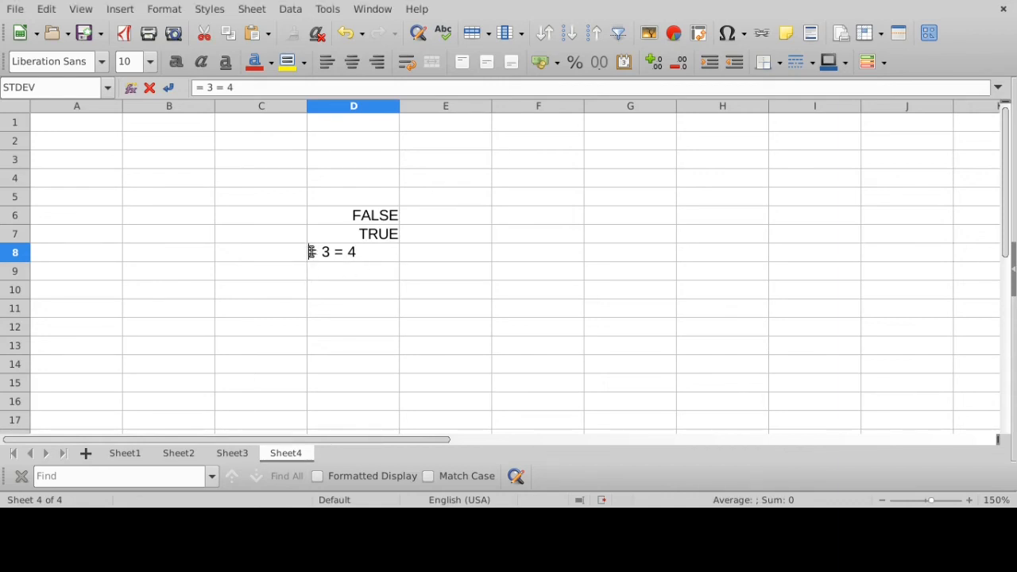
pyautogui.moveTo(310, 252); pyautogui.dragTo(318, 252)
pyautogui.moveTo(322, 252); pyautogui.dragTo(363, 251)
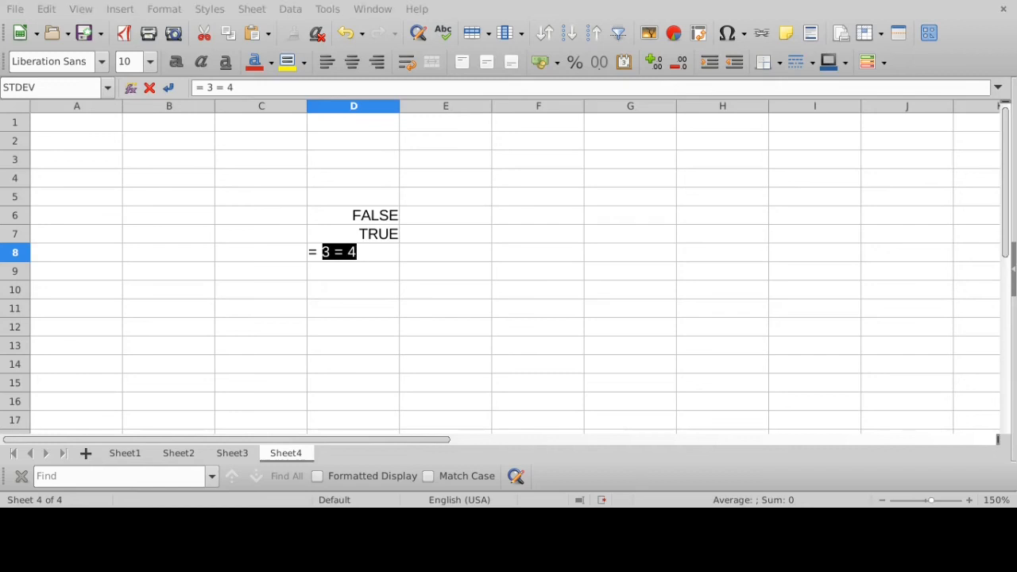
pyautogui.click(383, 252)
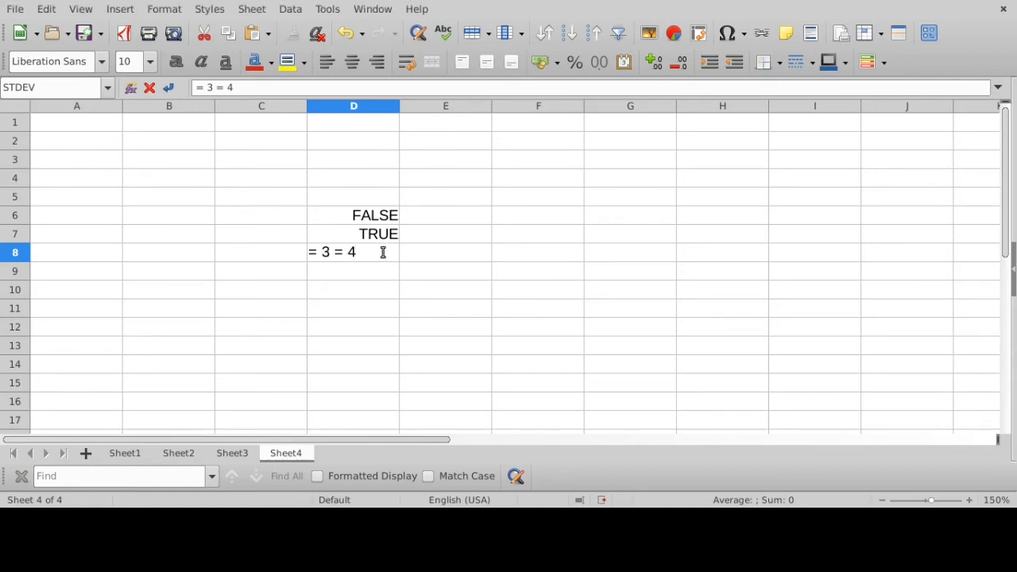
pyautogui.press('Return')
pyautogui.click(379, 258)
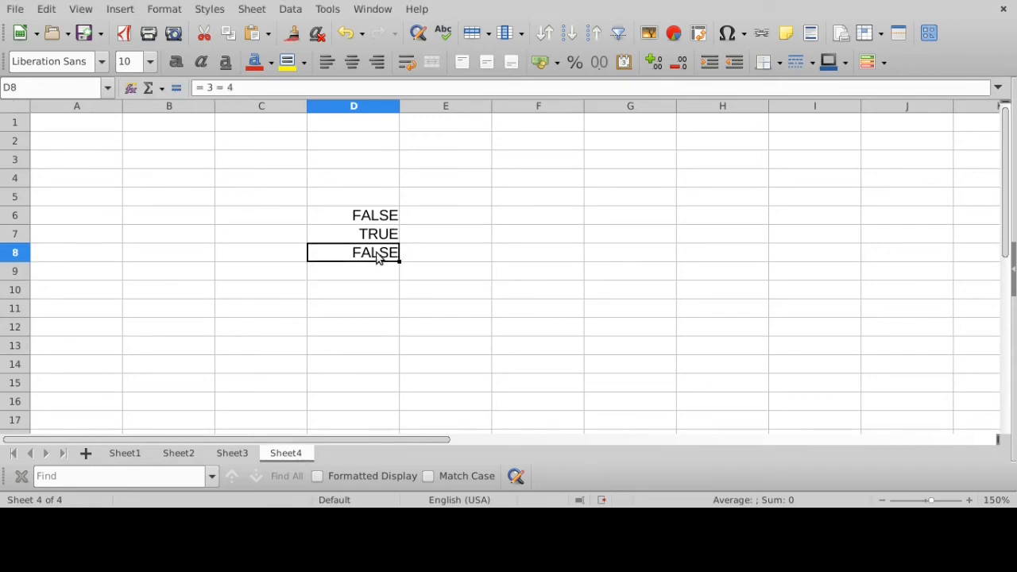
# - Enter the comparison formula = 4 = 4 in cell D9
pyautogui.click(379, 274)
pyautogui.write('= 4')
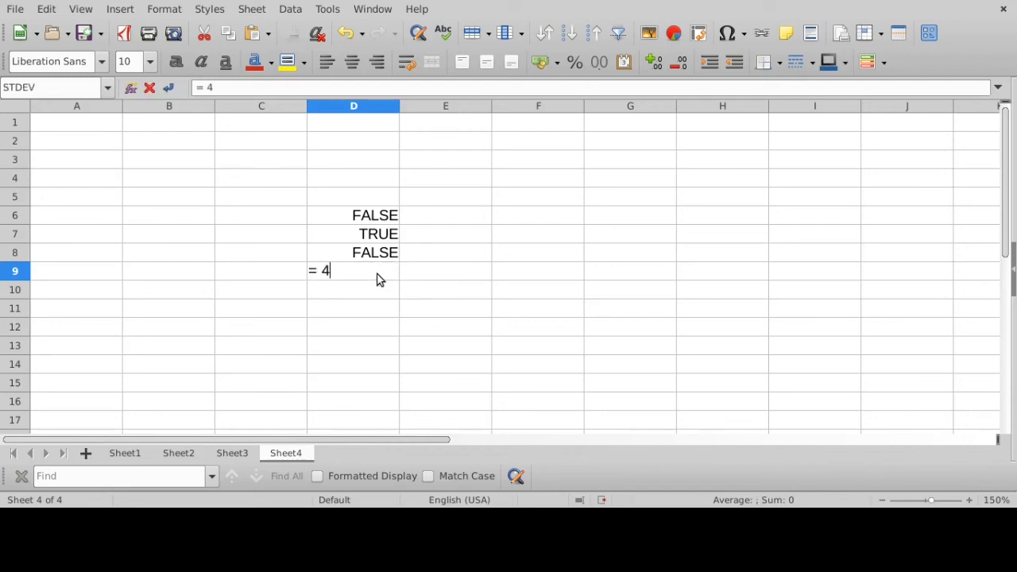
pyautogui.write(' = 4')
pyautogui.press('Return')
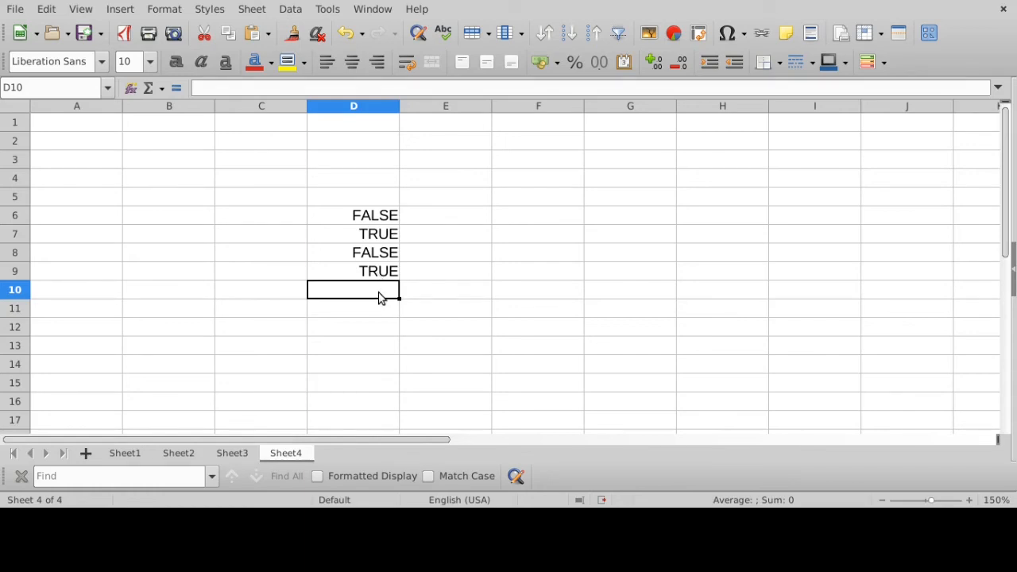
# - Enter the greater-than-or-equal formula = 3 >= 4 in cell D10, highlighting its operator before committing
pyautogui.write('= 3')
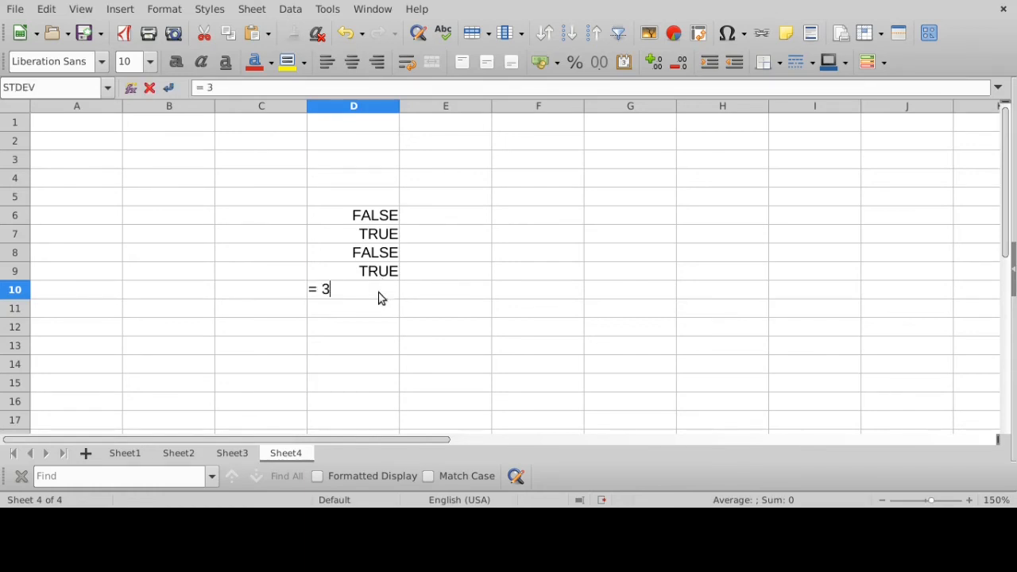
pyautogui.write(' >= 4')
pyautogui.moveTo(334, 290); pyautogui.dragTo(352, 290)
pyautogui.press('Return')
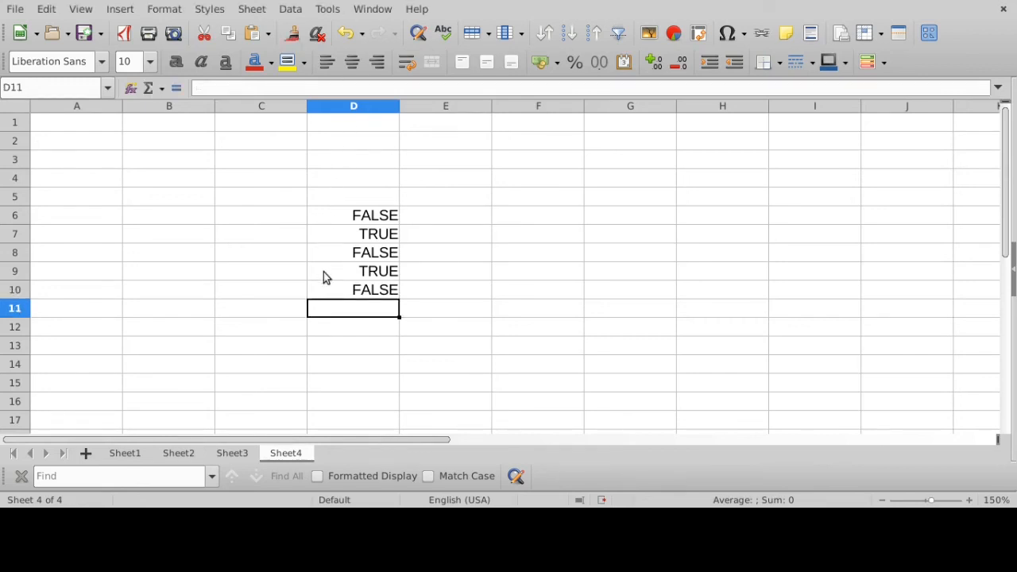
# - Enter the less-than-or-equal formula = 3 <= 4 in cell D11 and inspect the formula behind its result
pyautogui.write('=')
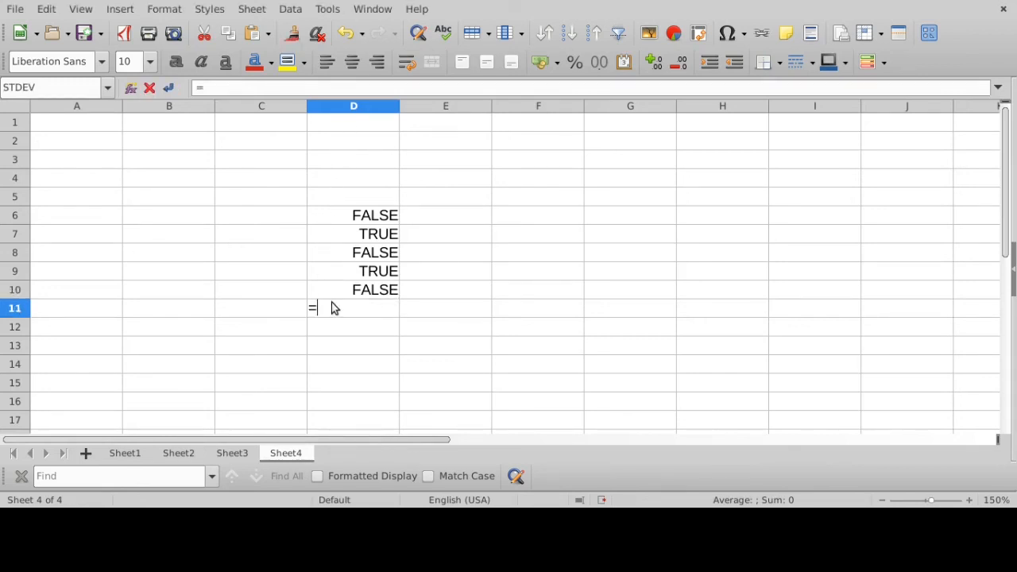
pyautogui.write(' 3 <= 4')
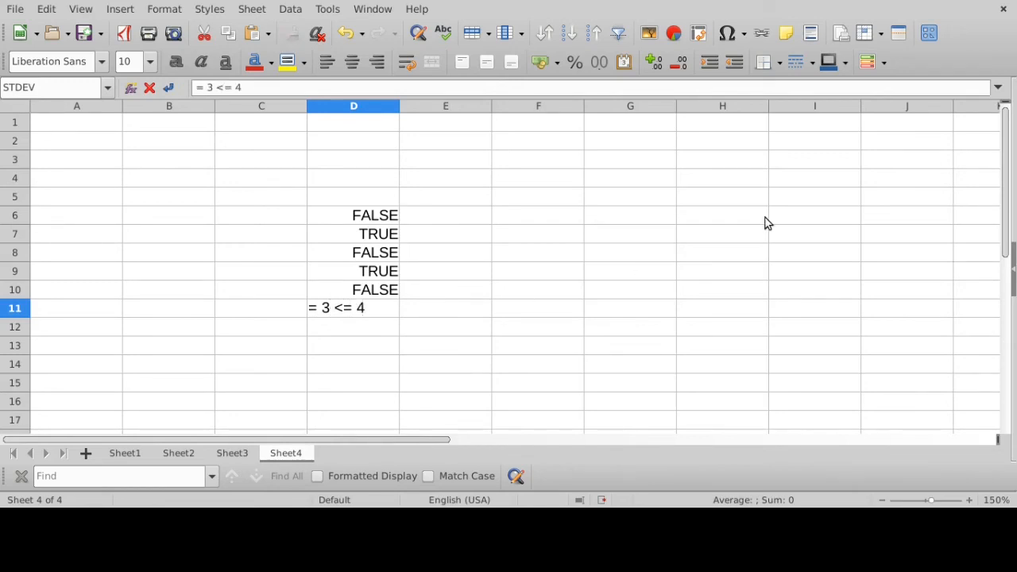
pyautogui.press('Return')
pyautogui.click(362, 316)
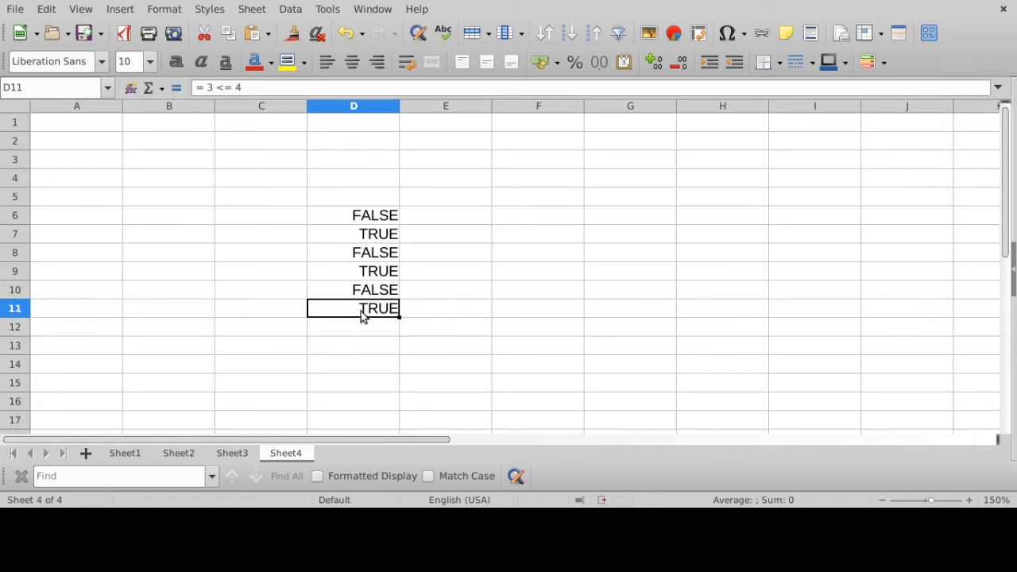
pyautogui.click(273, 87)
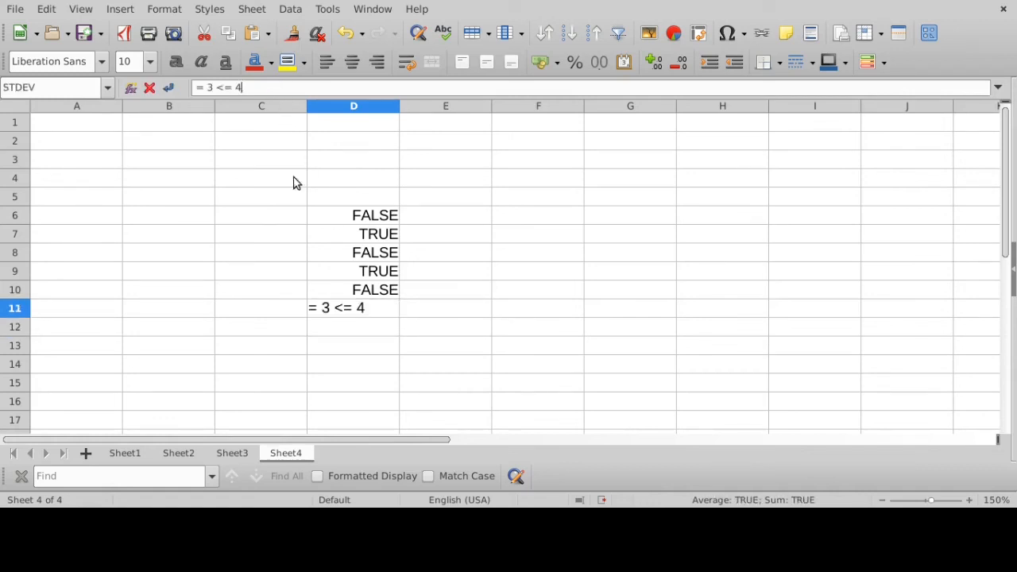
pyautogui.press('Return')
pyautogui.write('= 3 ')
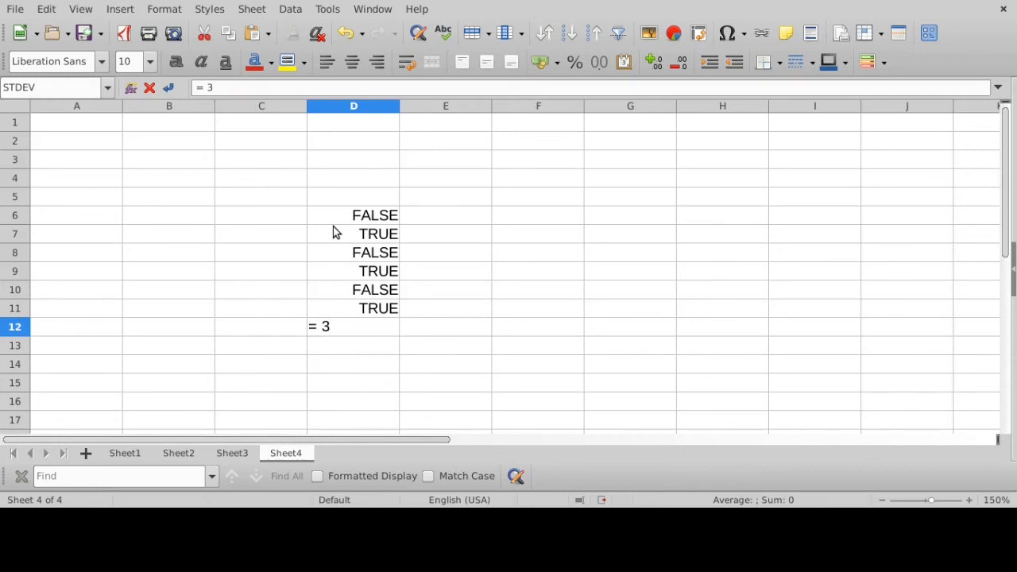
pyautogui.write('<> 4')
pyautogui.moveTo(322, 326); pyautogui.dragTo(366, 326)
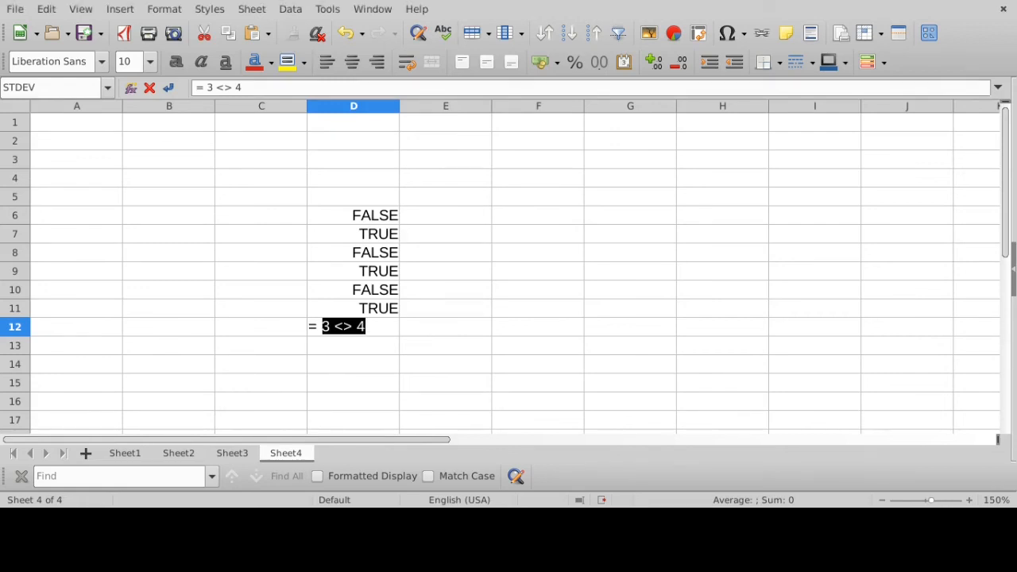
pyautogui.click(338, 312)
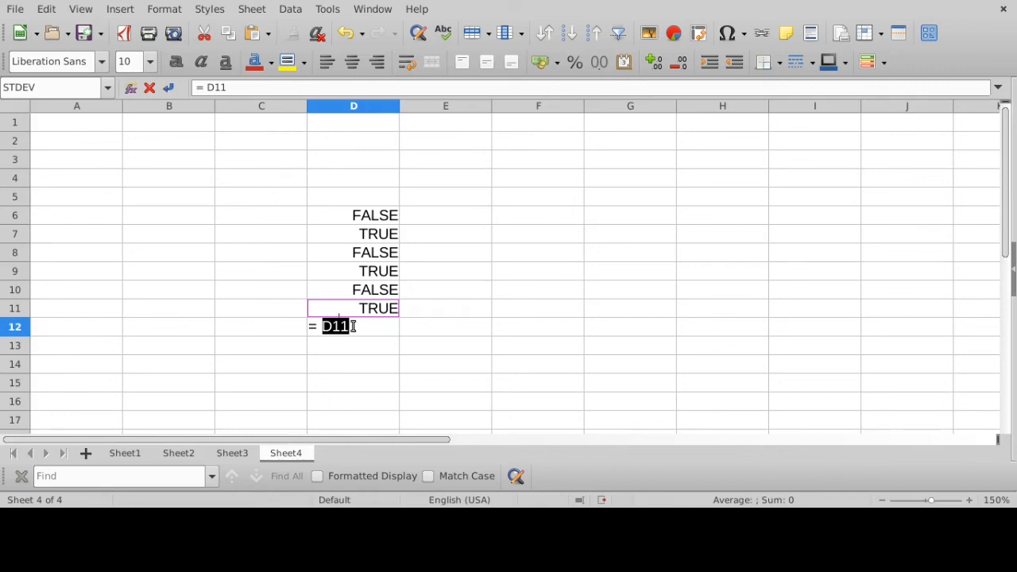
pyautogui.press('BackSpace')
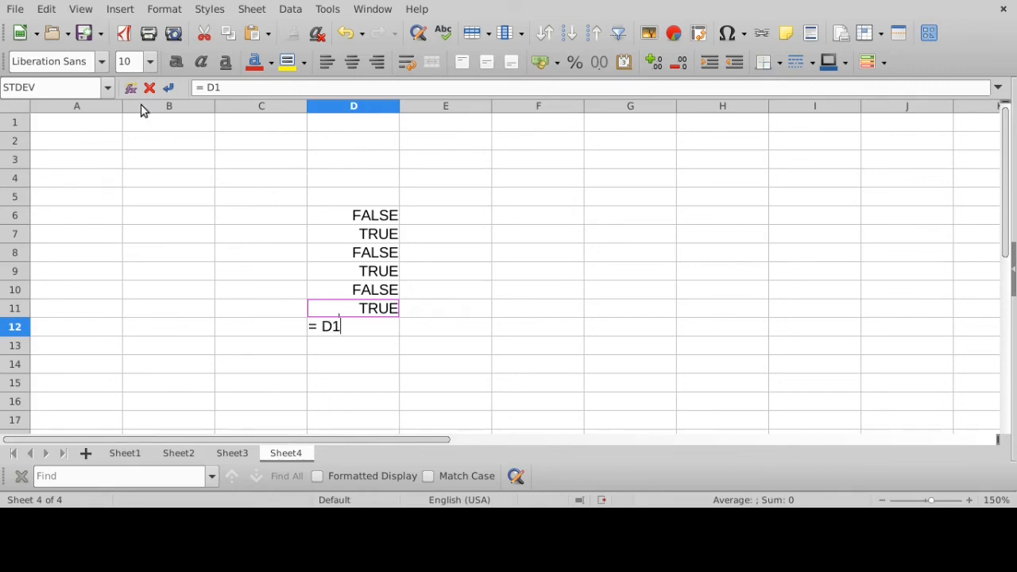
pyautogui.click(150, 88)
pyautogui.click(379, 314)
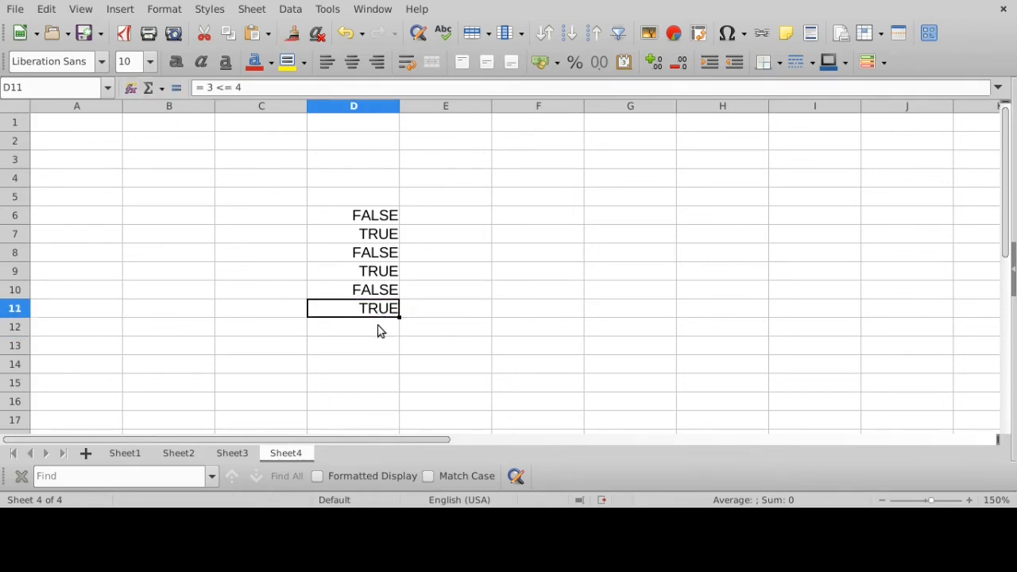
# - Enter the not-equal formula = 3 <> 4 in cell D12 and inspect the formula behind its result
pyautogui.click(379, 329)
pyautogui.write('= 3 <> 4')
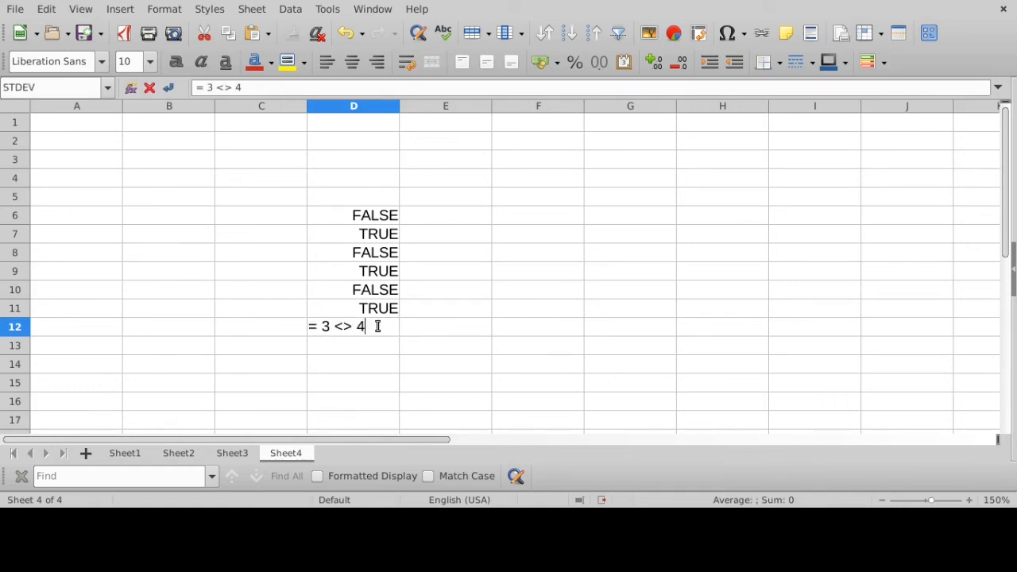
pyautogui.press('Return')
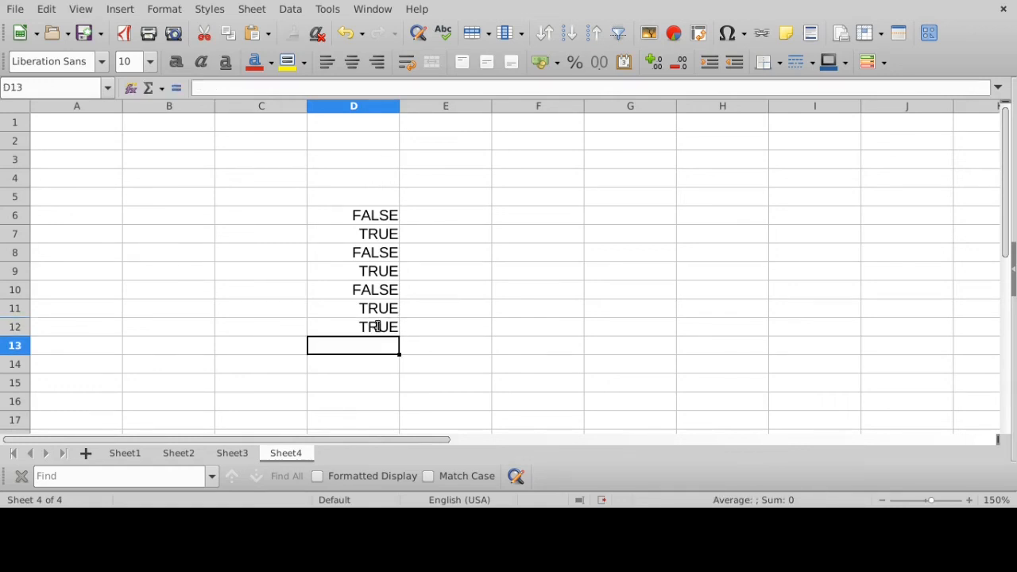
pyautogui.click(376, 325)
pyautogui.click(244, 88)
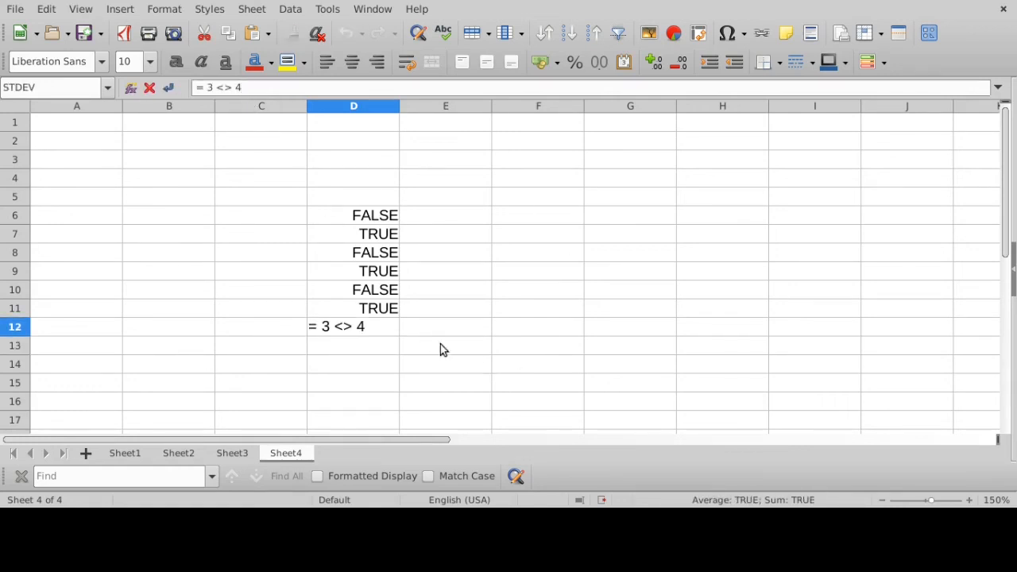
pyautogui.press('Return')
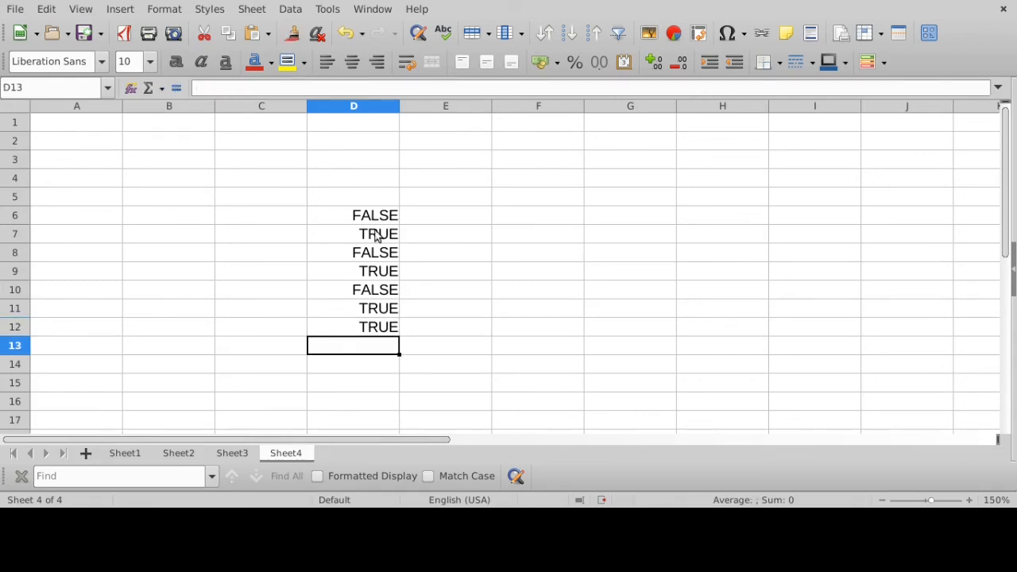
# - Review the comparison formulas in cells D6 through D12 one after another without changing them
pyautogui.click(377, 216)
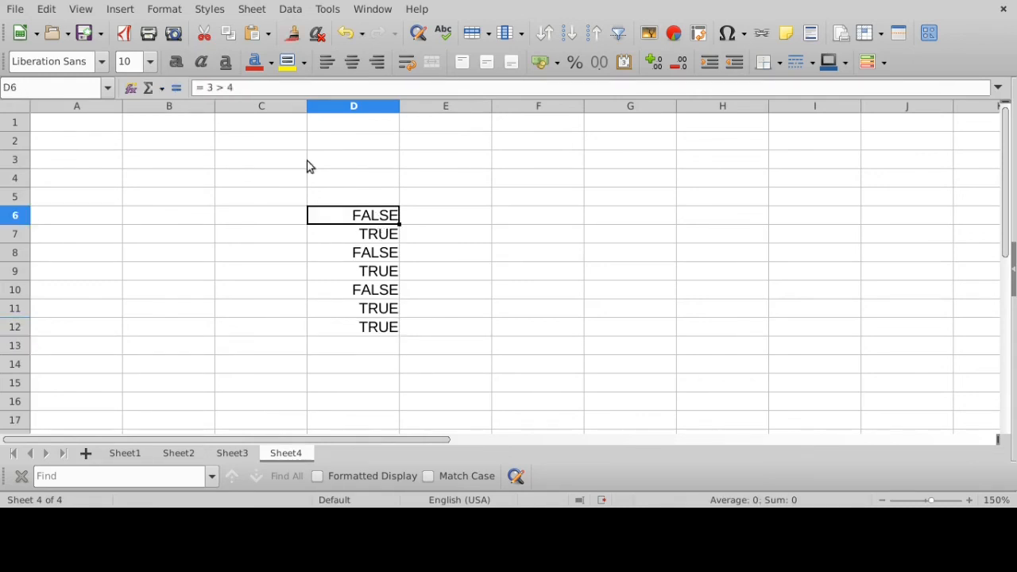
pyautogui.click(250, 87)
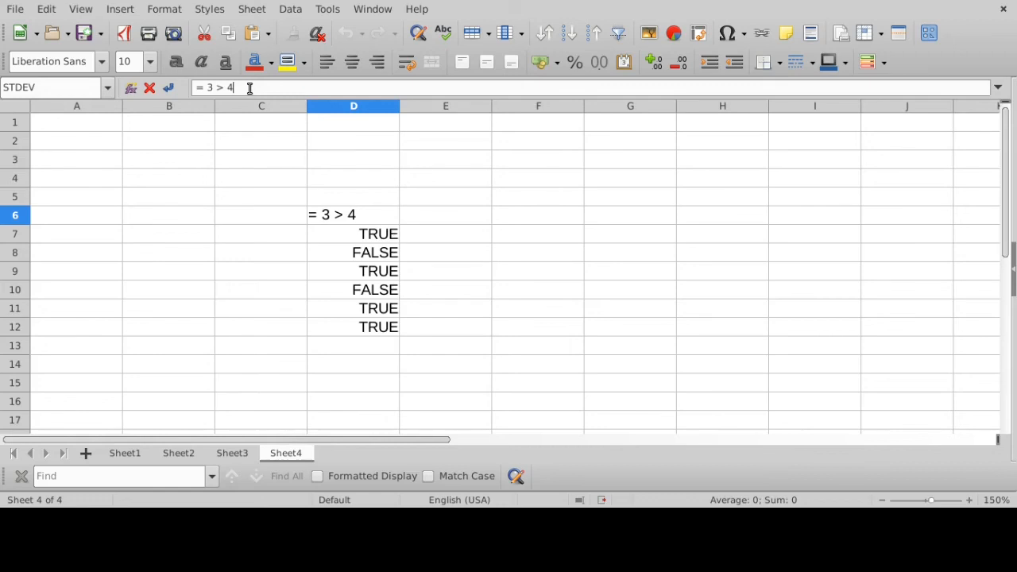
pyautogui.press('Return')
pyautogui.click(249, 87)
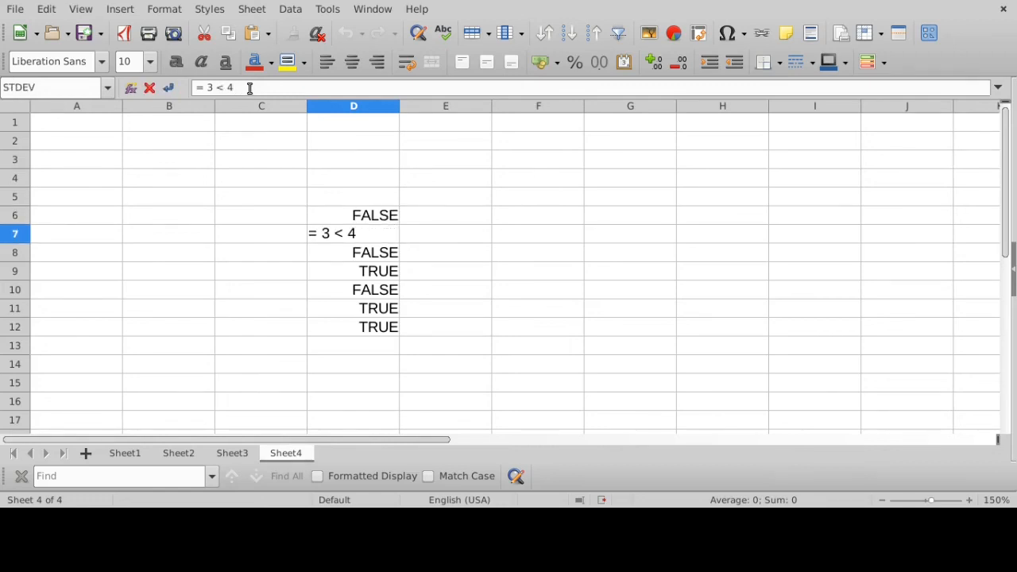
pyautogui.press('Return')
pyautogui.click(249, 88)
pyautogui.press('Return')
pyautogui.click(249, 87)
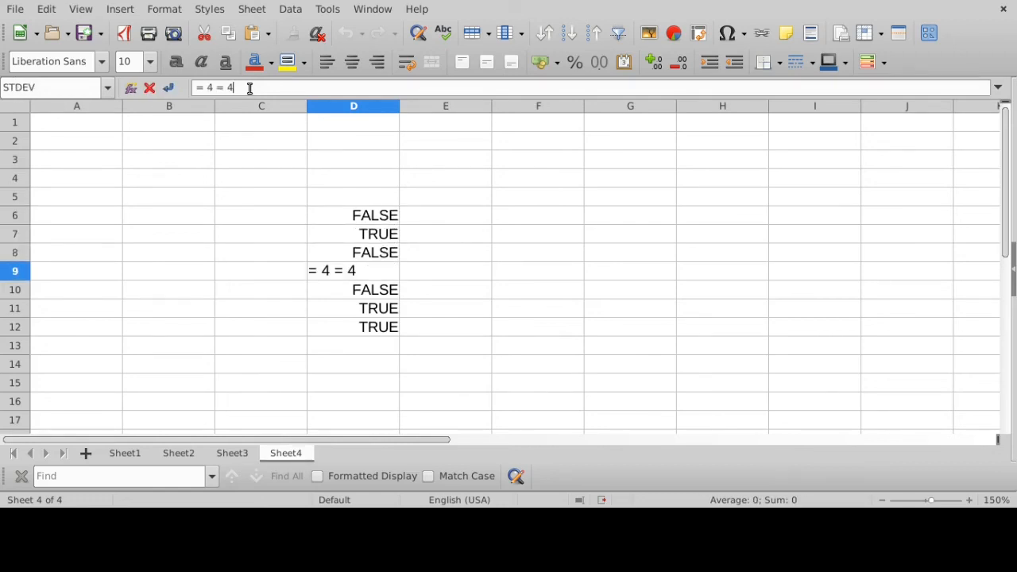
pyautogui.press('Return')
pyautogui.click(250, 87)
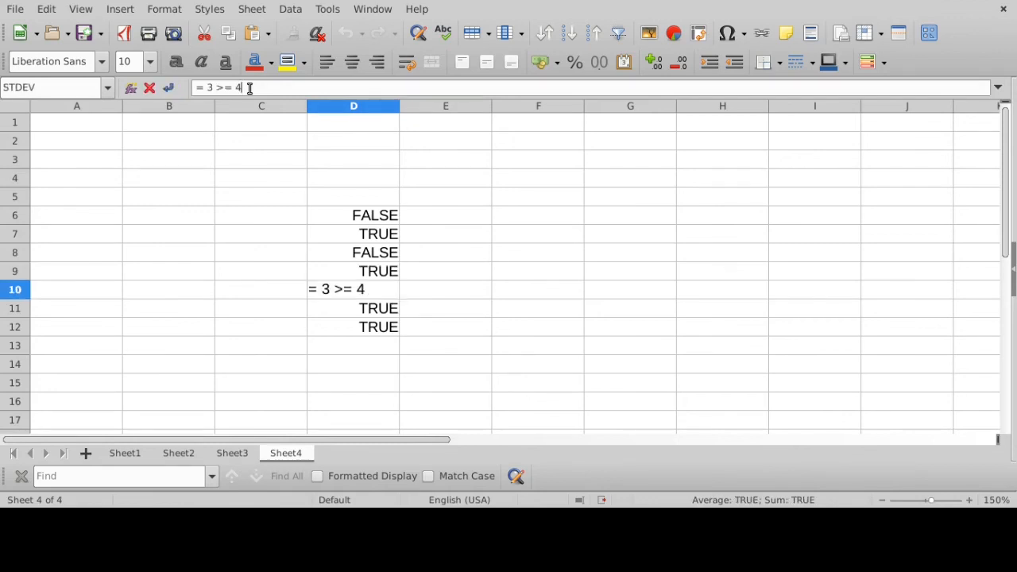
pyautogui.press('Return')
pyautogui.click(249, 88)
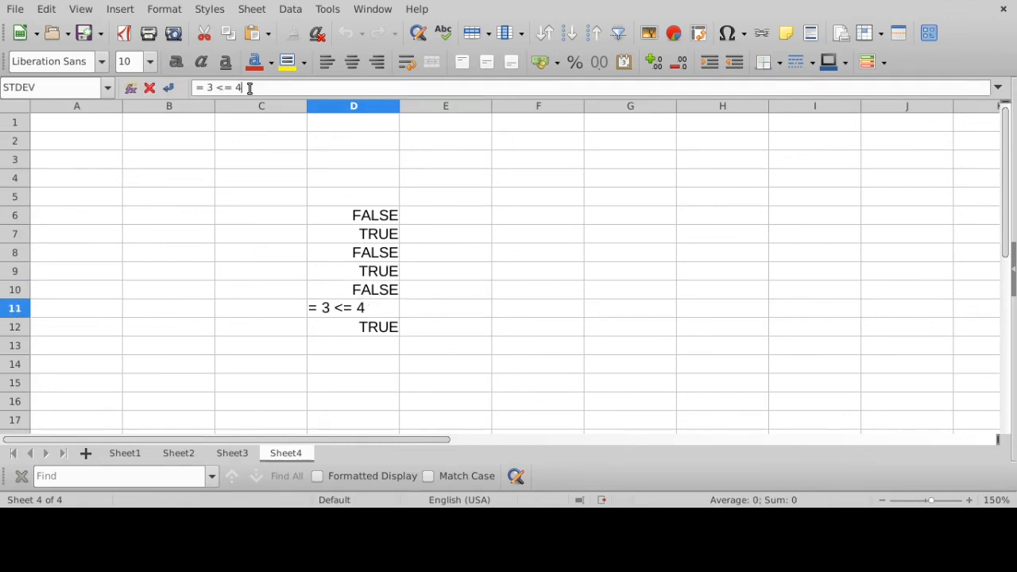
pyautogui.press('Return')
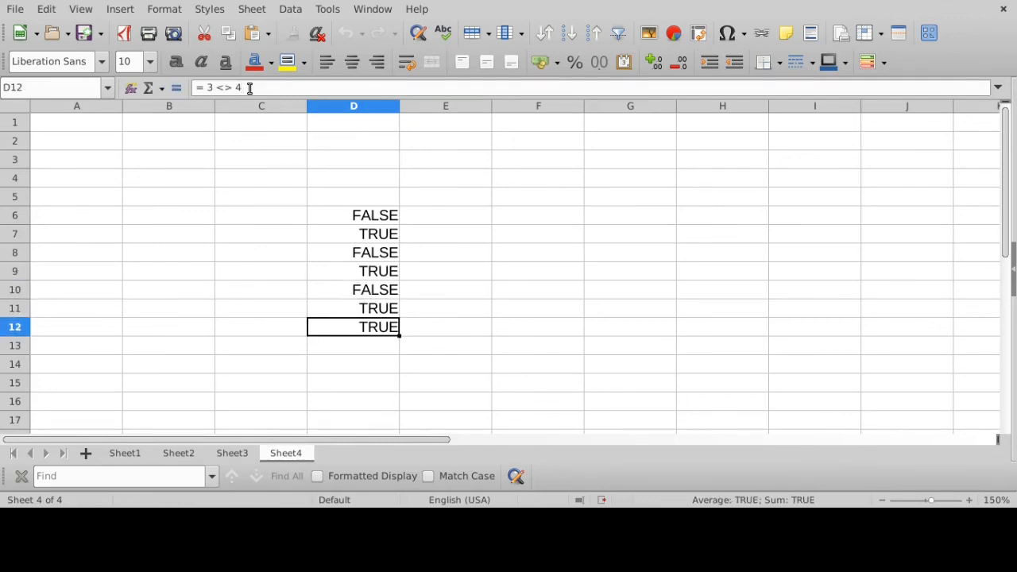
pyautogui.click(249, 87)
pyautogui.press('Return')
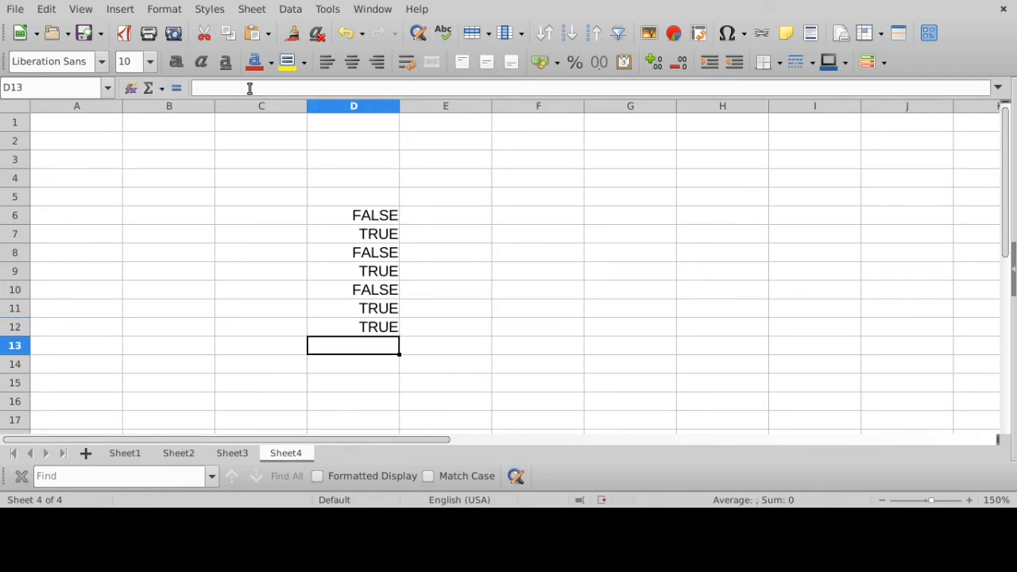
# - Inspect the greater-than-or-equal formula in cell D10 once more
pyautogui.click(389, 292)
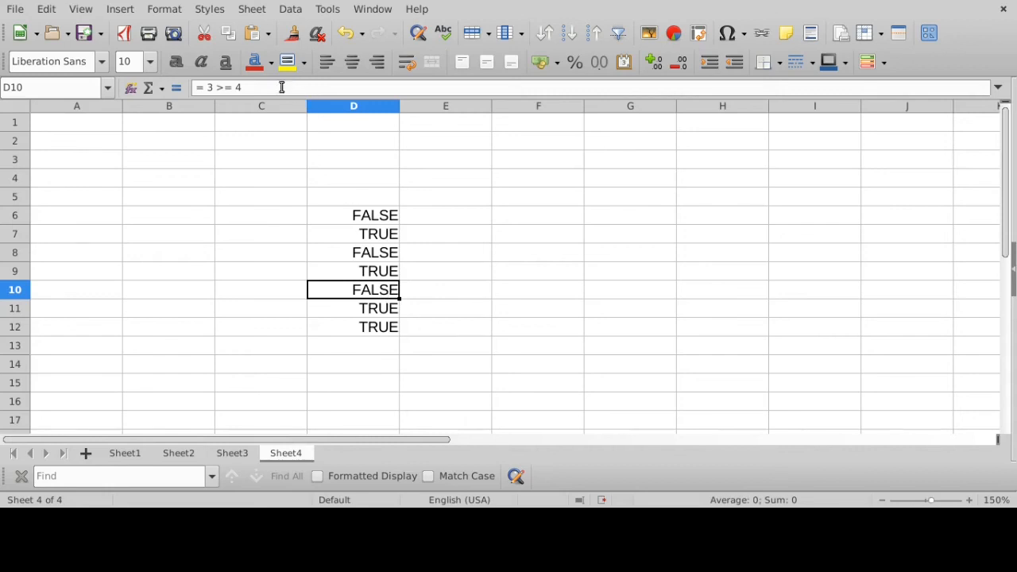
pyautogui.click(282, 88)
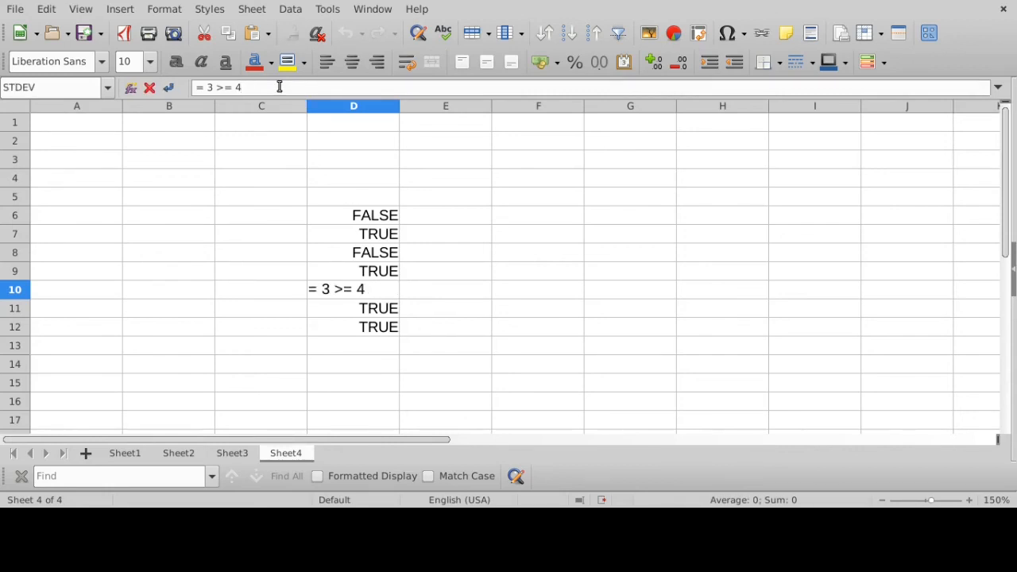
pyautogui.press('Return')
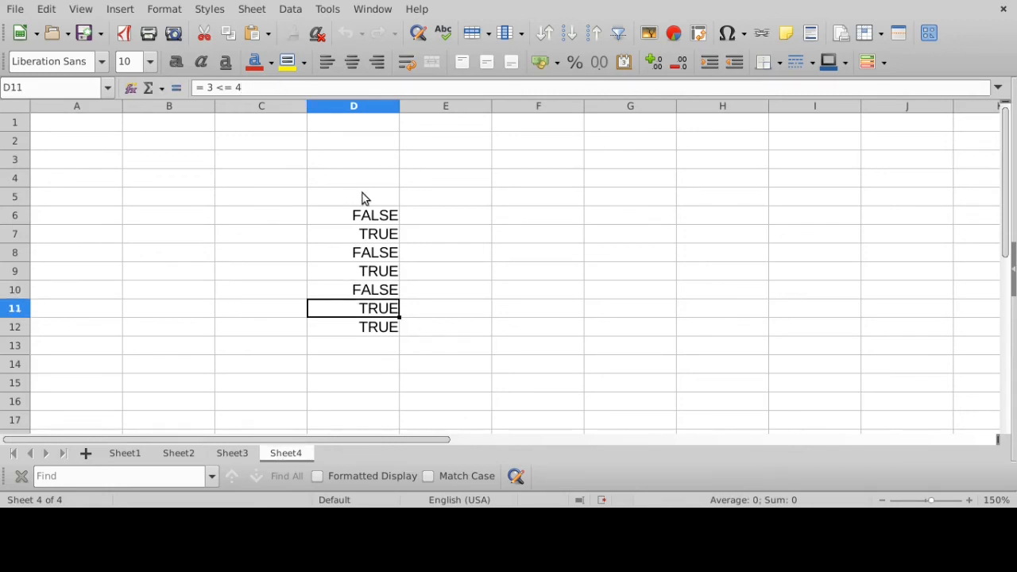
# - Change the greater-than formula in cell D6 to = 4 > 4
pyautogui.click(372, 222)
pyautogui.click(260, 88)
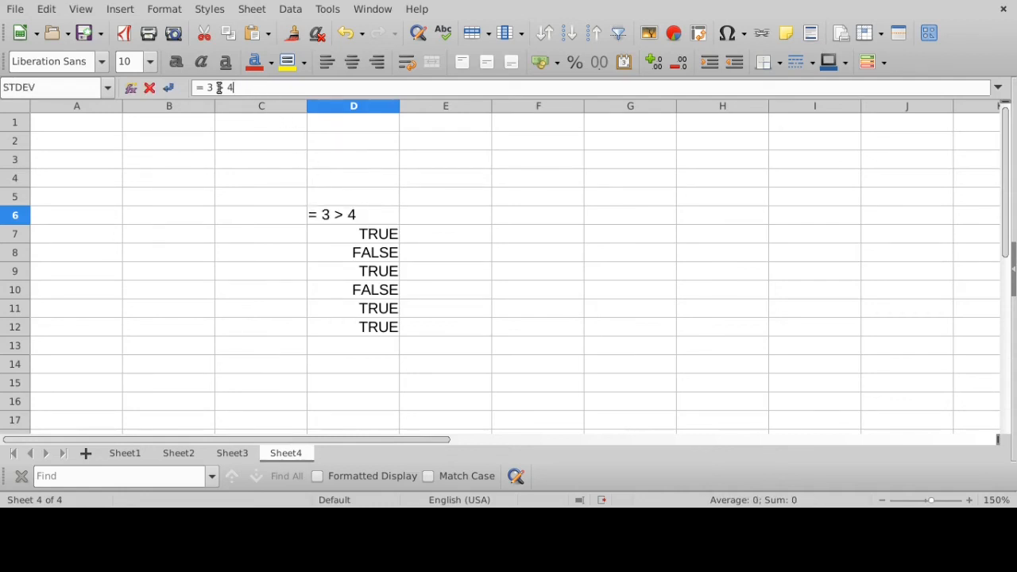
pyautogui.click(214, 88)
pyautogui.press('BackSpace')
pyautogui.write('4')
pyautogui.press('Return')
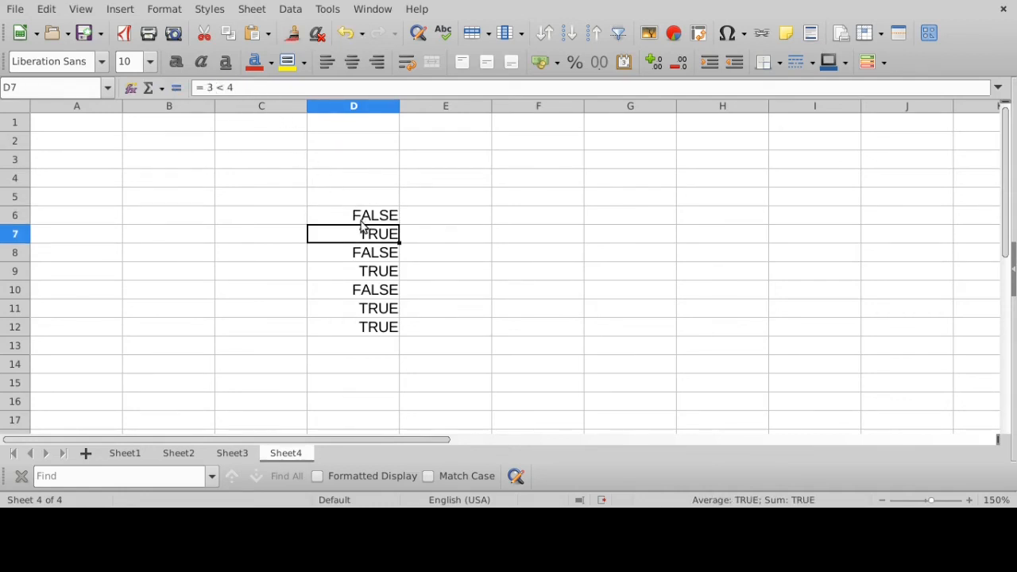
# - Clear the comparison formulas in cells D7 through D12 and inspect the remaining formula in cell D6
pyautogui.moveTo(366, 228); pyautogui.dragTo(359, 326)
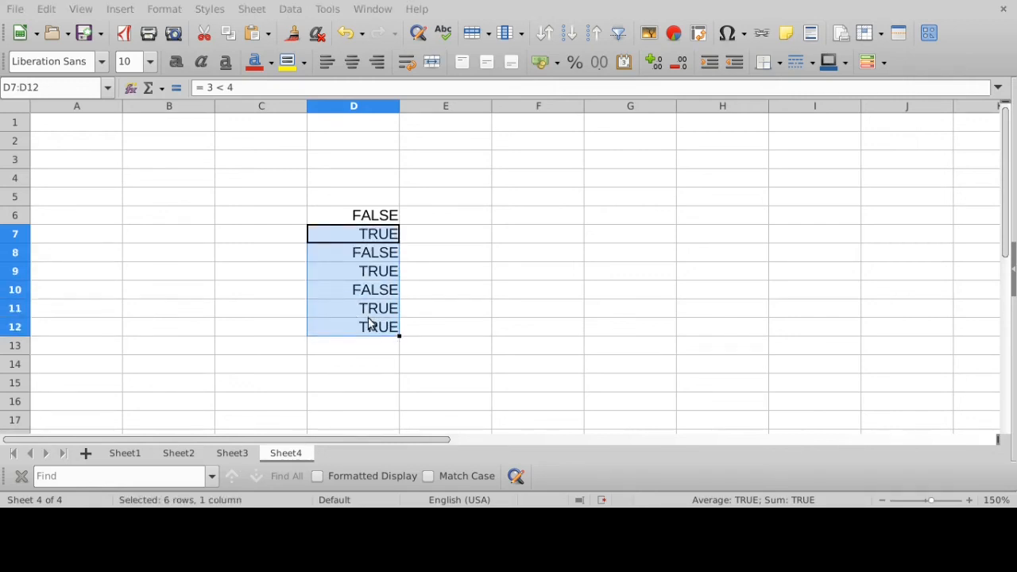
pyautogui.press('Delete')
pyautogui.click(357, 218)
pyautogui.click(246, 88)
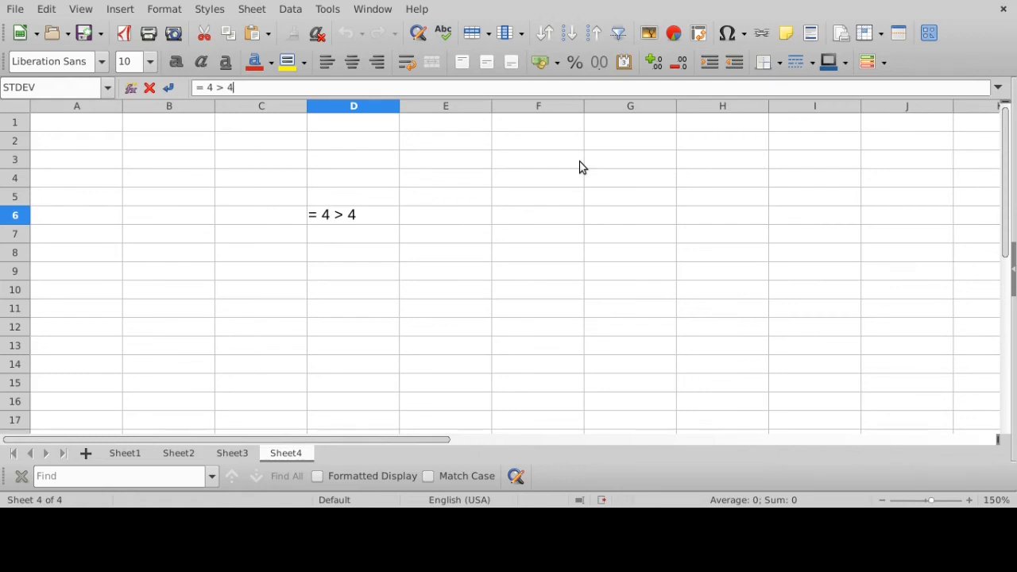
pyautogui.press('Return')
# - Enter the greater-than-or-equal formula = 4 >= 4 in cell D7
pyautogui.write('=')
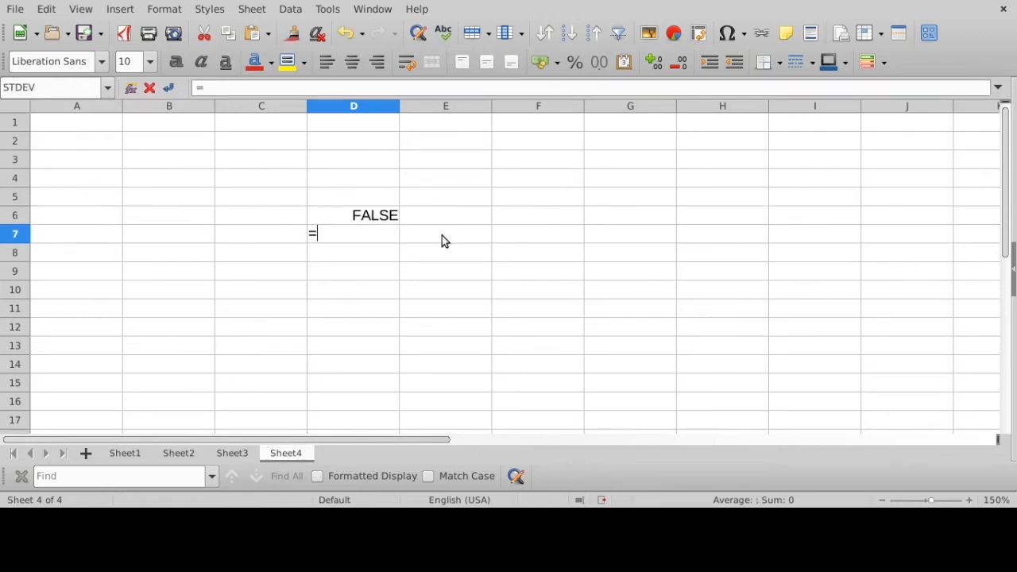
pyautogui.write(' 4 >= 4')
pyautogui.click(253, 84)
pyautogui.press('Return')
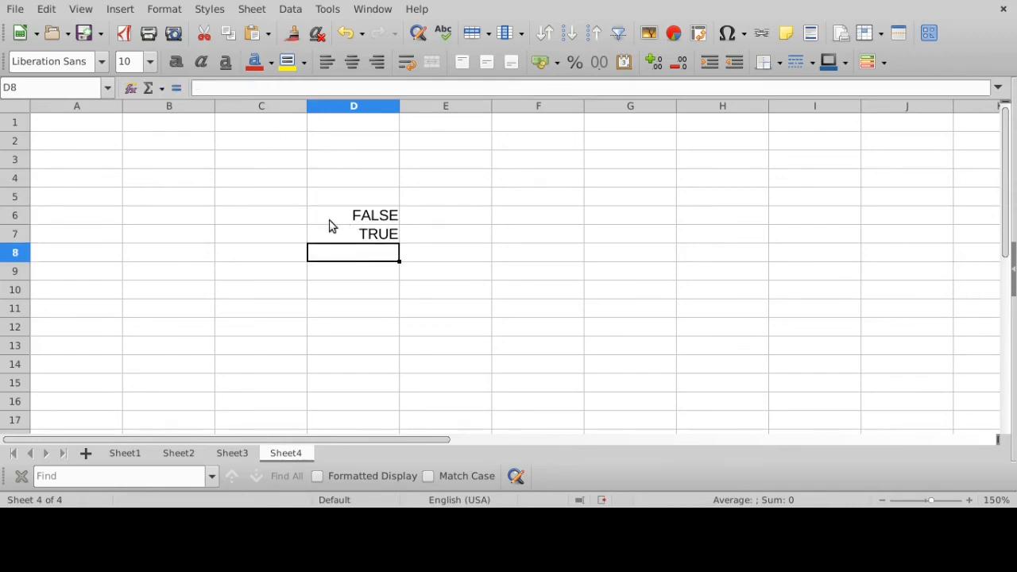
# - Compare the formulas behind cells D6 and D7, leaving both of them unedited
pyautogui.click(374, 217)
pyautogui.click(269, 91)
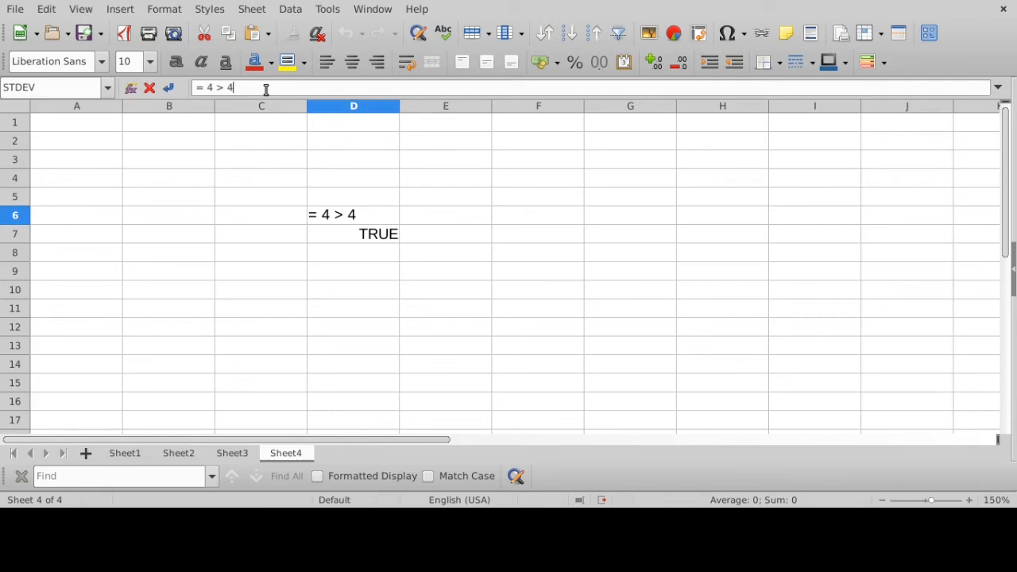
pyautogui.press('Return')
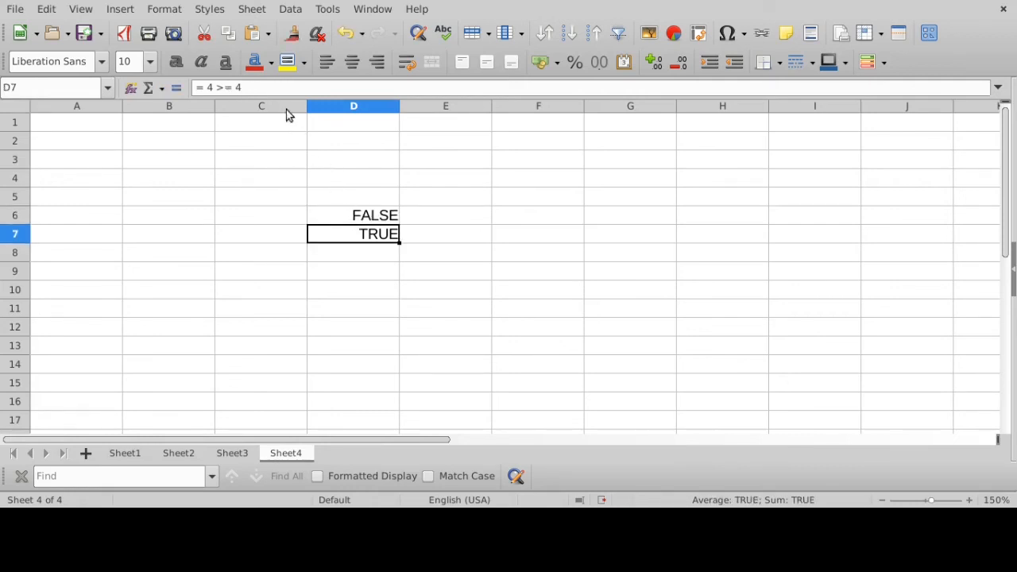
pyautogui.click(266, 87)
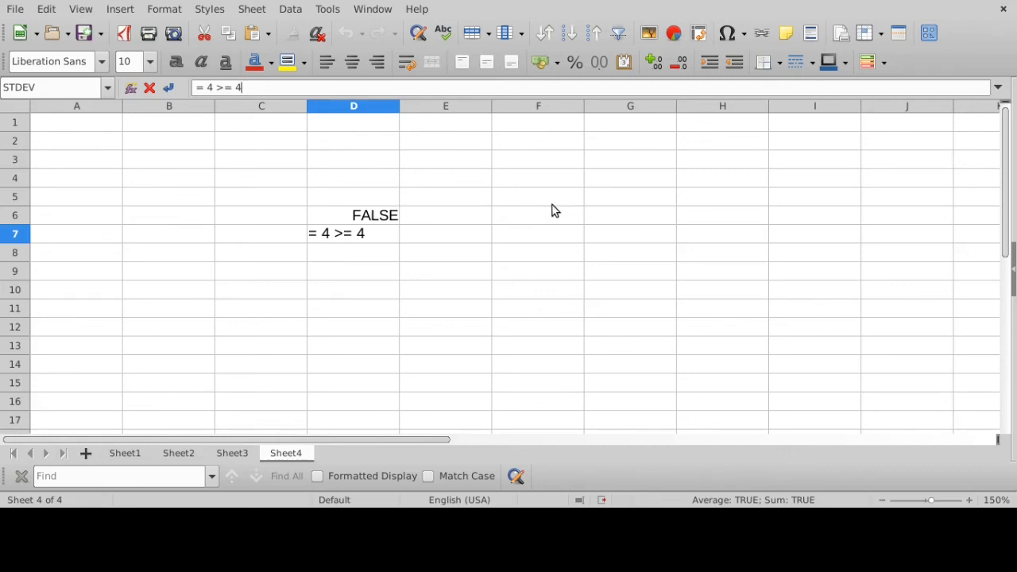
pyautogui.click(521, 201)
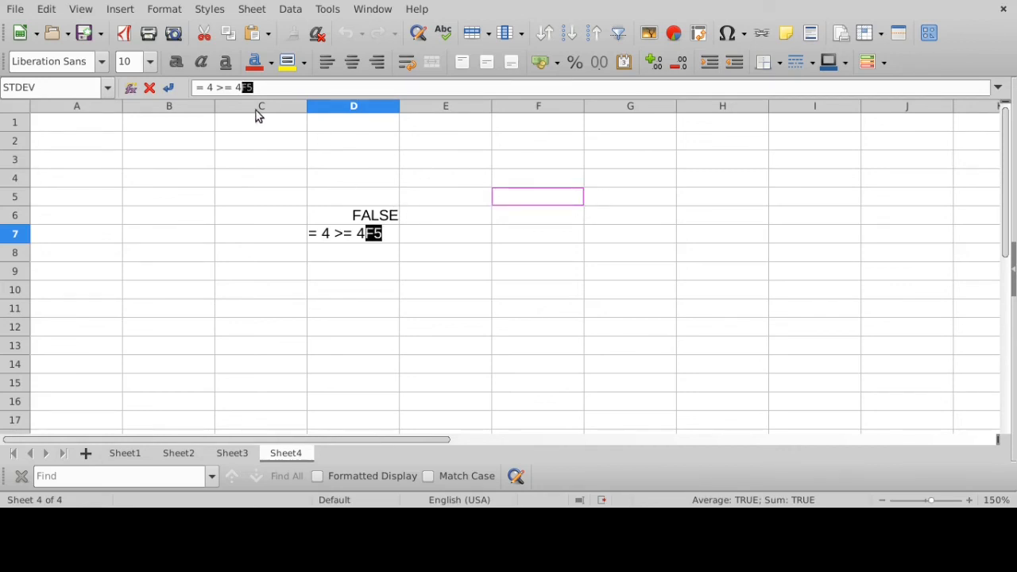
pyautogui.click(150, 87)
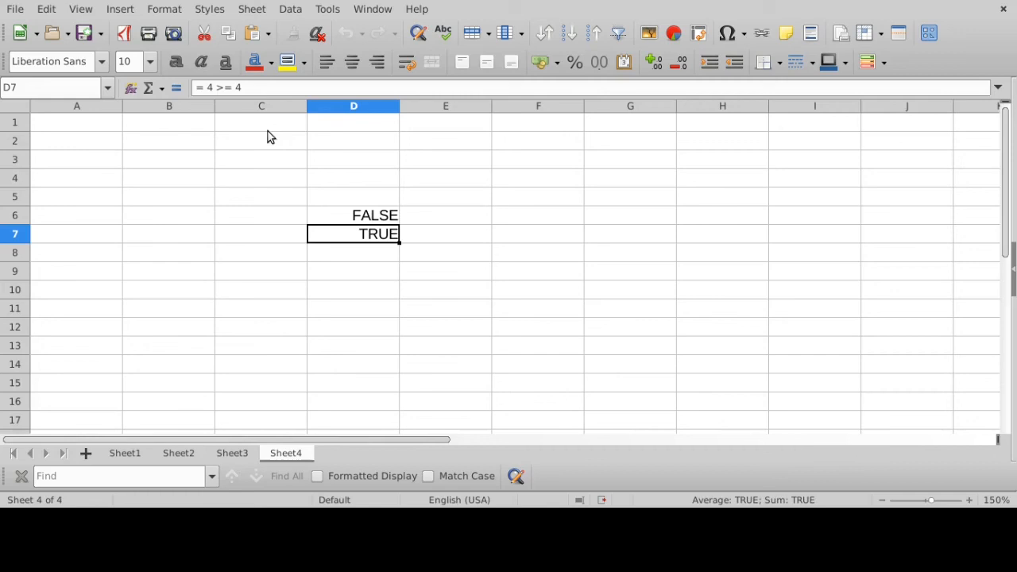
# - List the comparison operators >, <, >=, <=, = and <> as text in cells F5 through F10
pyautogui.click(531, 201)
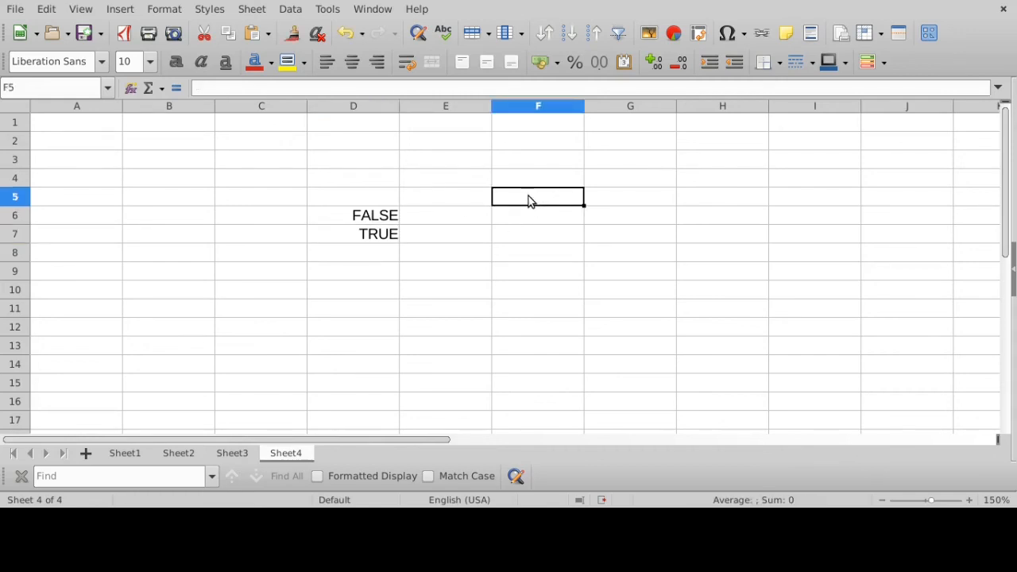
pyautogui.write('>')
pyautogui.press('Return')
pyautogui.write('<')
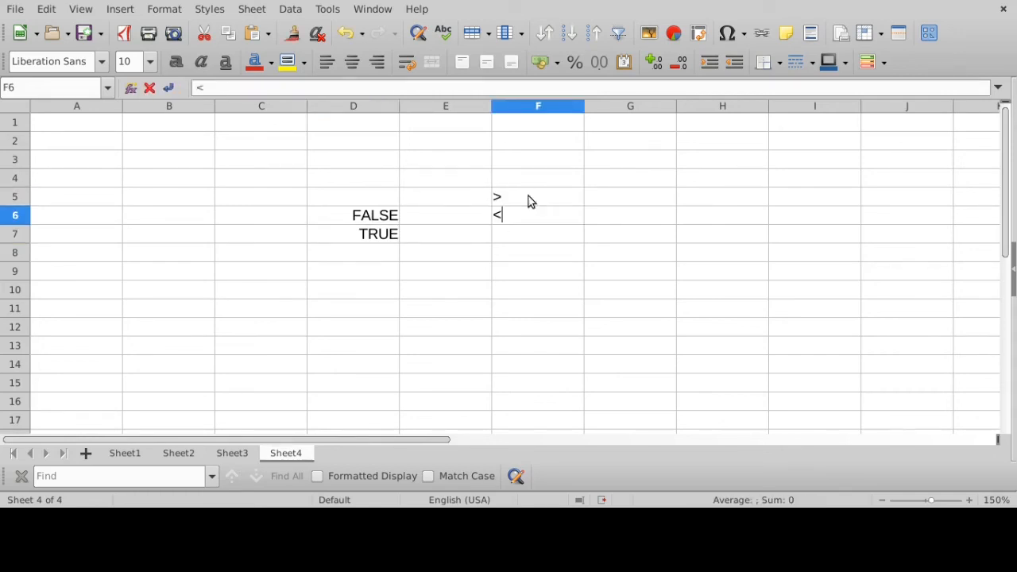
pyautogui.press('Return')
pyautogui.write('>=')
pyautogui.press('Return')
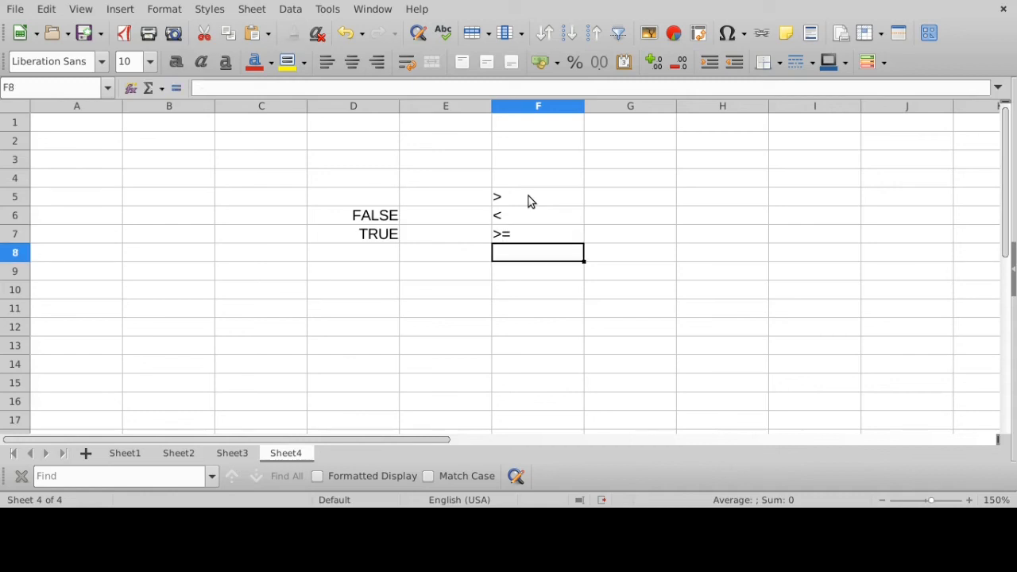
pyautogui.write('<=')
pyautogui.press('Return')
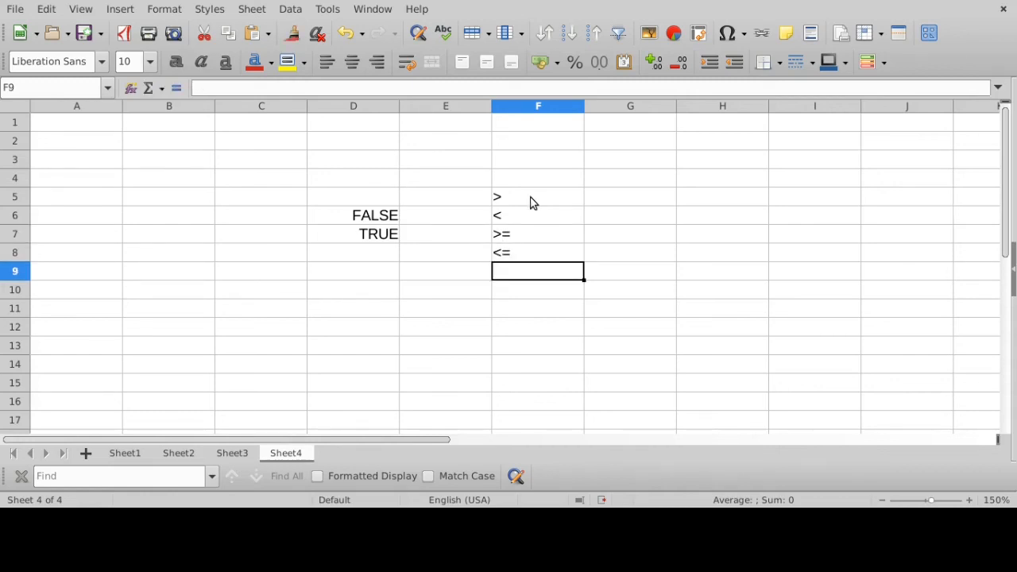
pyautogui.write('=')
pyautogui.press('Return')
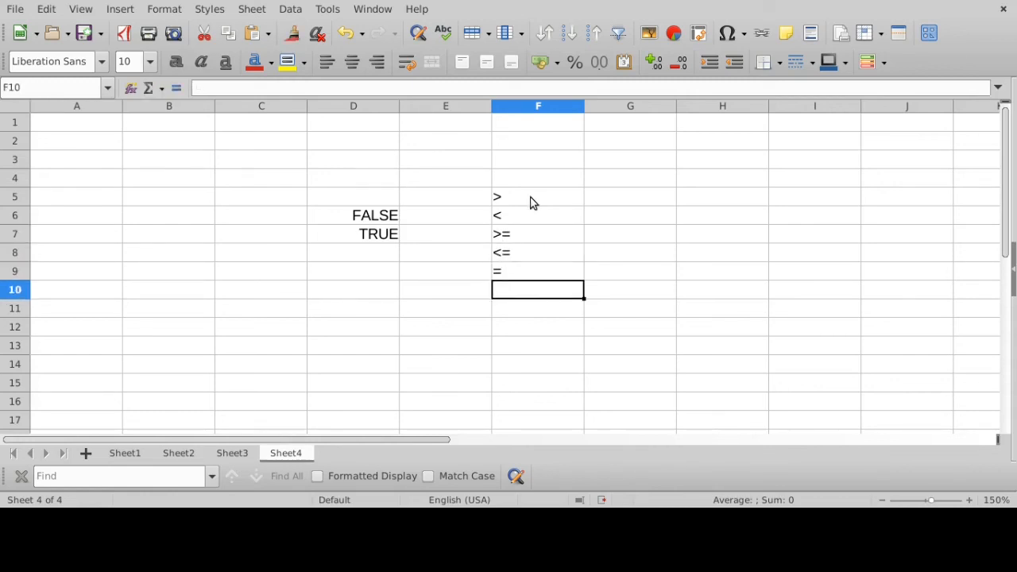
pyautogui.write('<>')
pyautogui.press('Return')
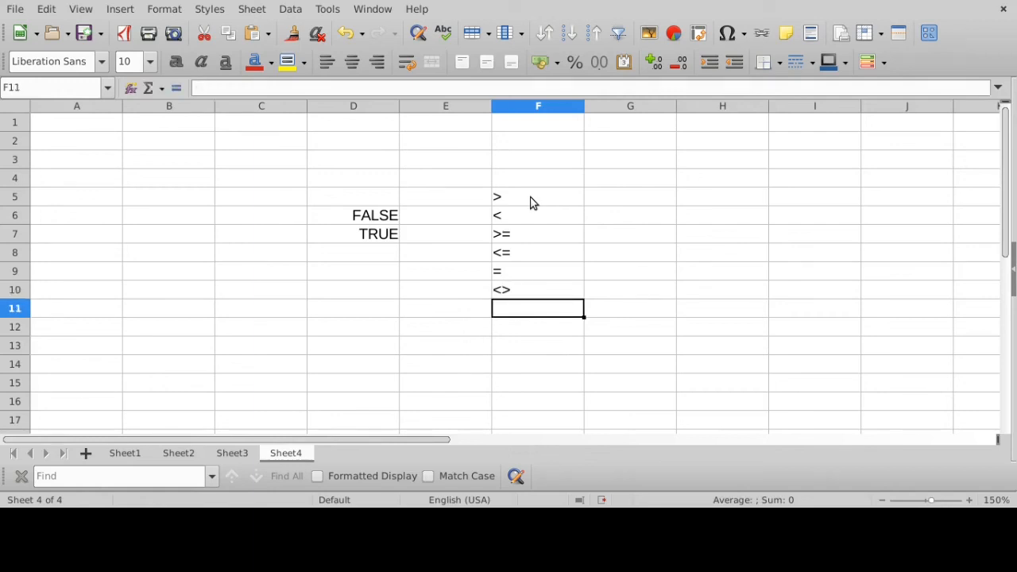
# - Review the listed comparison operators in cells F5 through F10 one after another
pyautogui.click(524, 199)
pyautogui.click(517, 217)
pyautogui.click(518, 235)
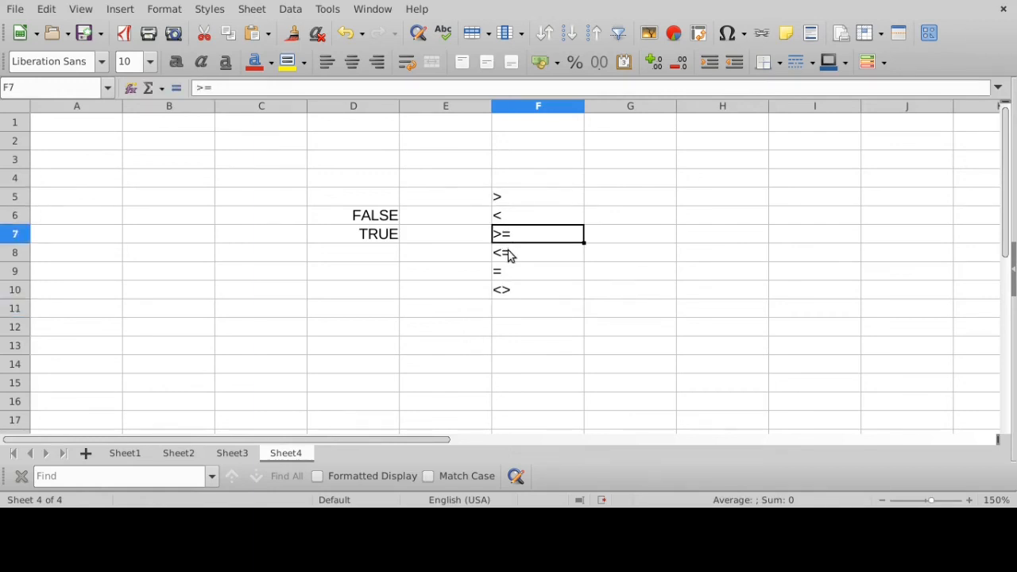
pyautogui.click(512, 253)
pyautogui.click(510, 272)
pyautogui.click(506, 291)
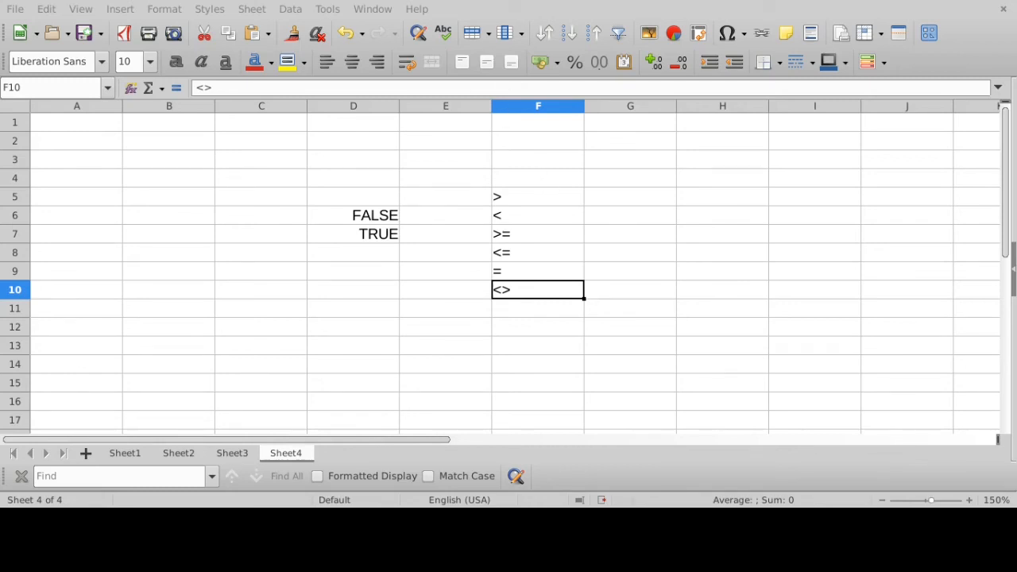
# - Clear the contents of the range C3:G13 and make D5 the active cell
pyautogui.moveTo(261, 159); pyautogui.dragTo(606, 354)
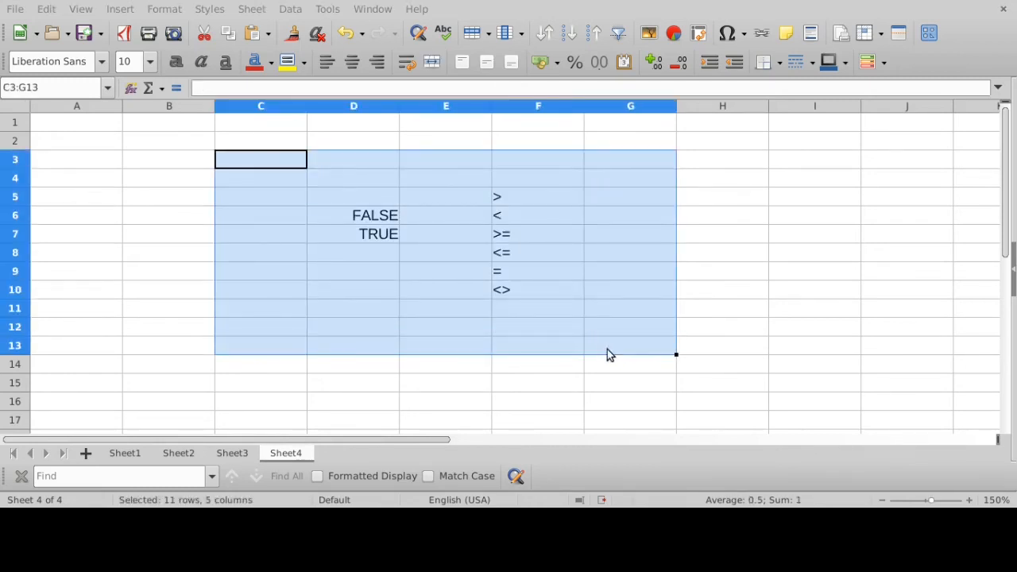
pyautogui.press('Delete')
pyautogui.click(347, 198)
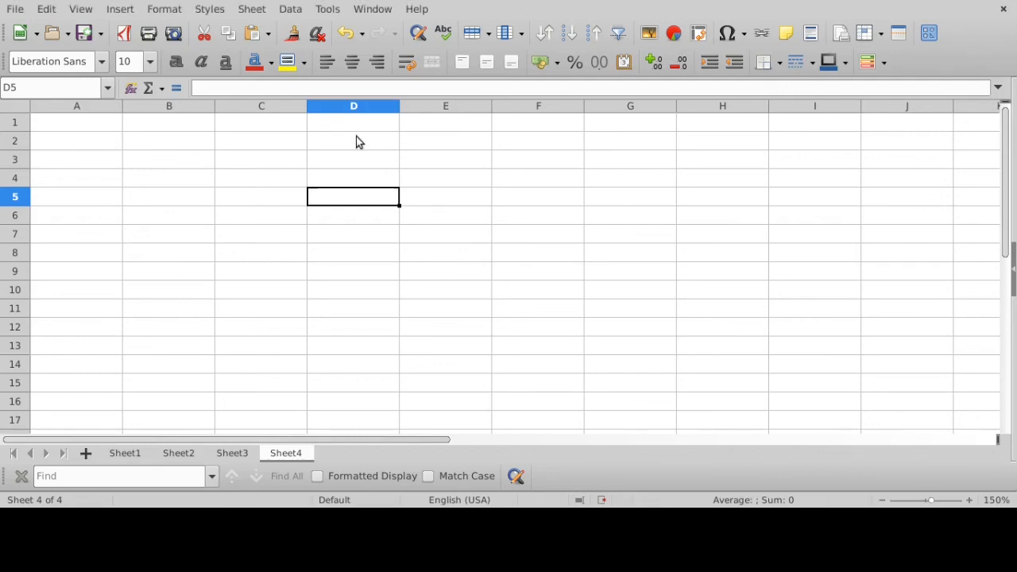
# - Enter the values 87, 76, 55, 65, 64, 78 and 22 down cells D4 to D10
pyautogui.click(364, 177)
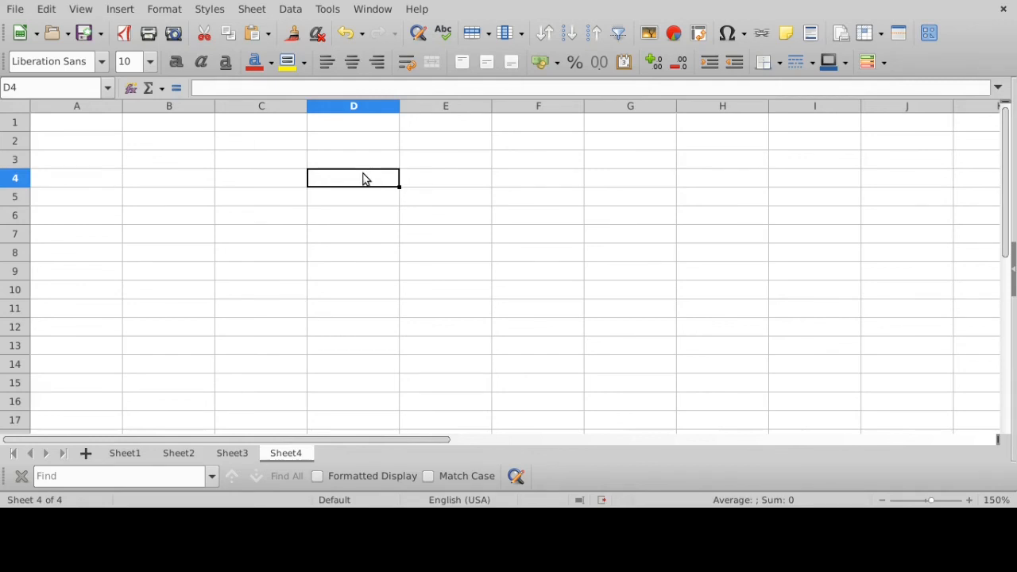
pyautogui.write('87')
pyautogui.press('Return')
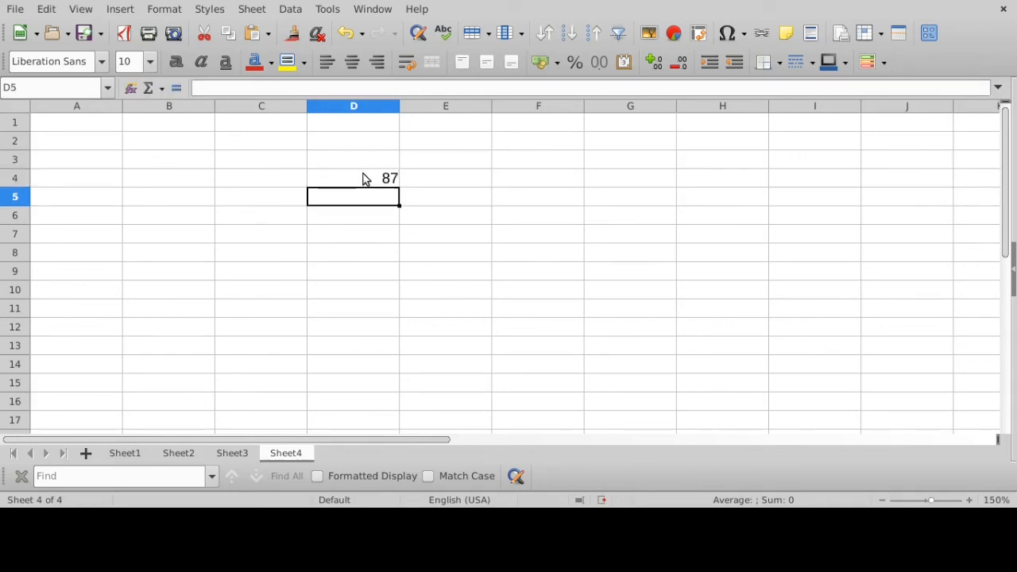
pyautogui.write('76')
pyautogui.press('Return')
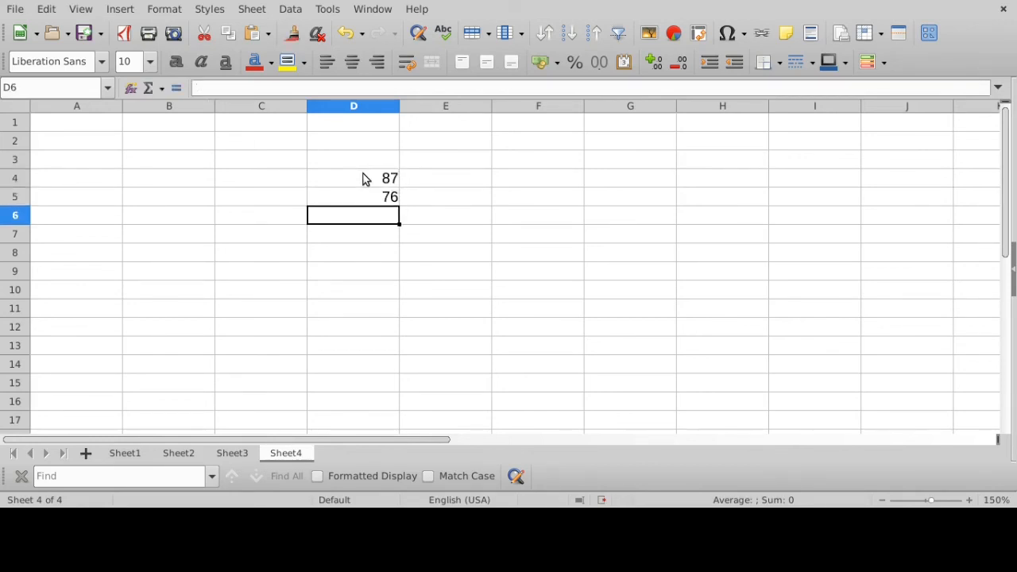
pyautogui.write('55')
pyautogui.press('Return')
pyautogui.write('6')
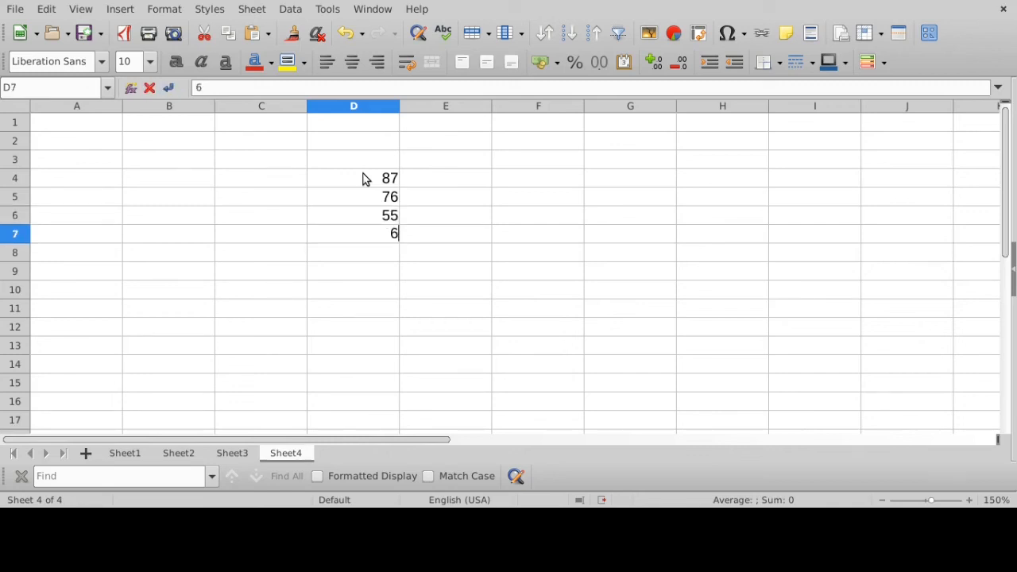
pyautogui.write('5')
pyautogui.press('Return')
pyautogui.write('64')
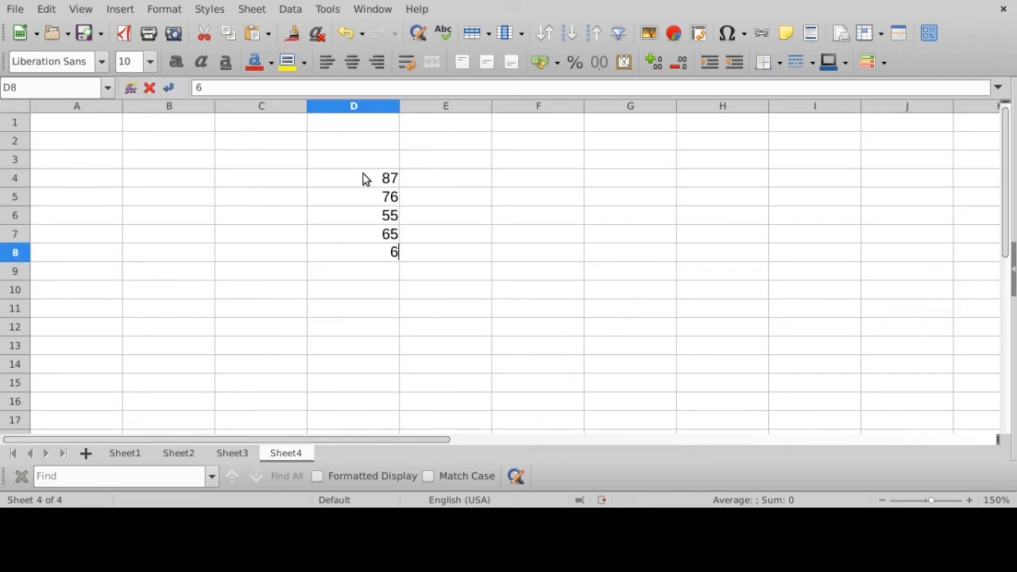
pyautogui.press('Return')
pyautogui.write('78')
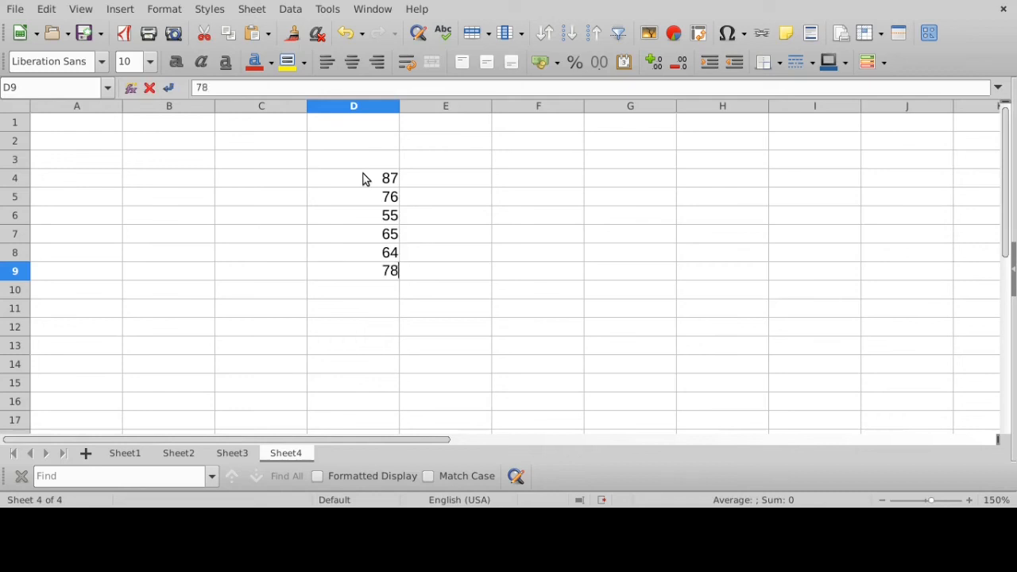
pyautogui.press('Return')
pyautogui.write('22')
pyautogui.press('Return')
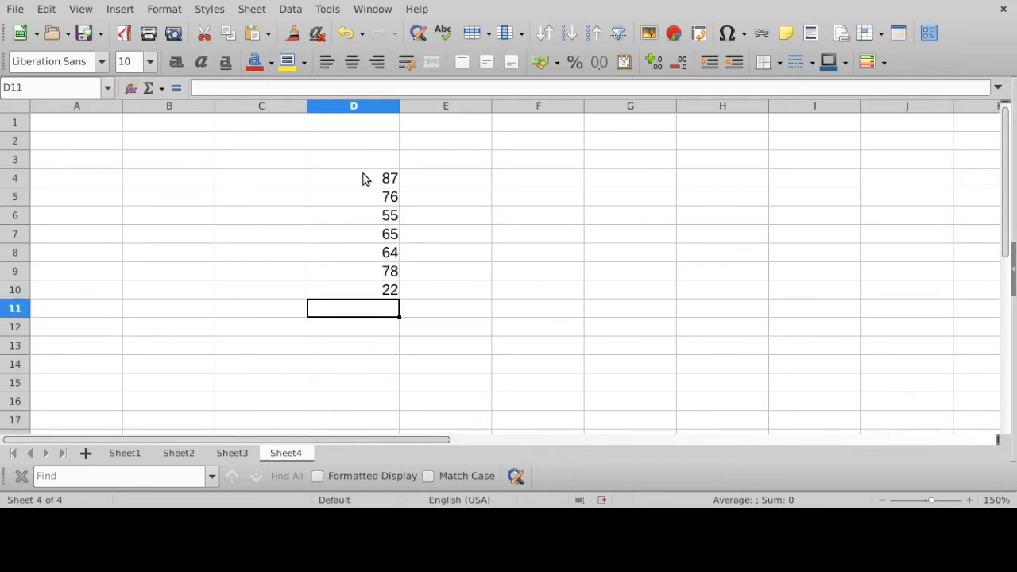
# - Add the column heading "Manual" in cell F3
pyautogui.click(455, 186)
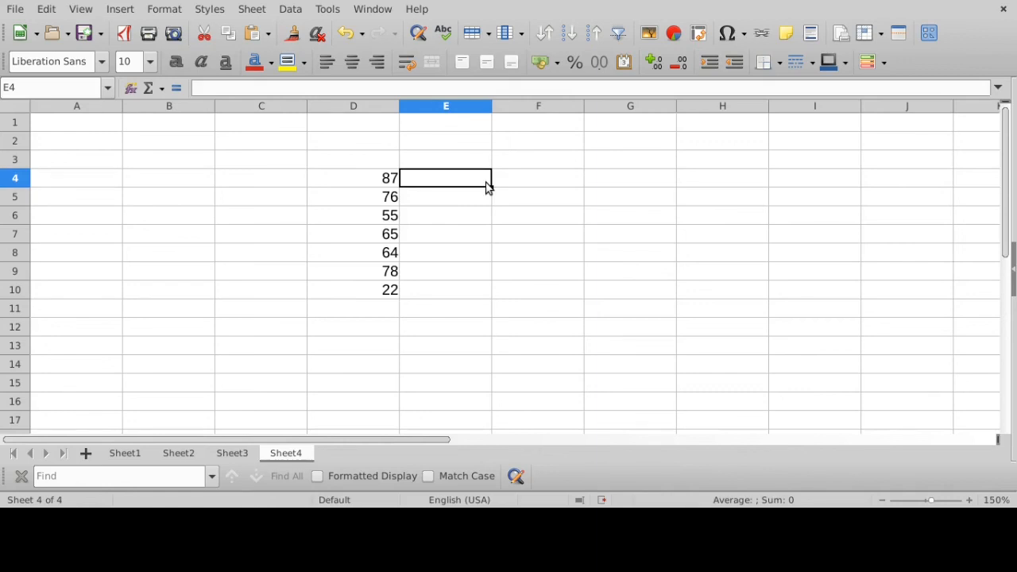
pyautogui.click(458, 163)
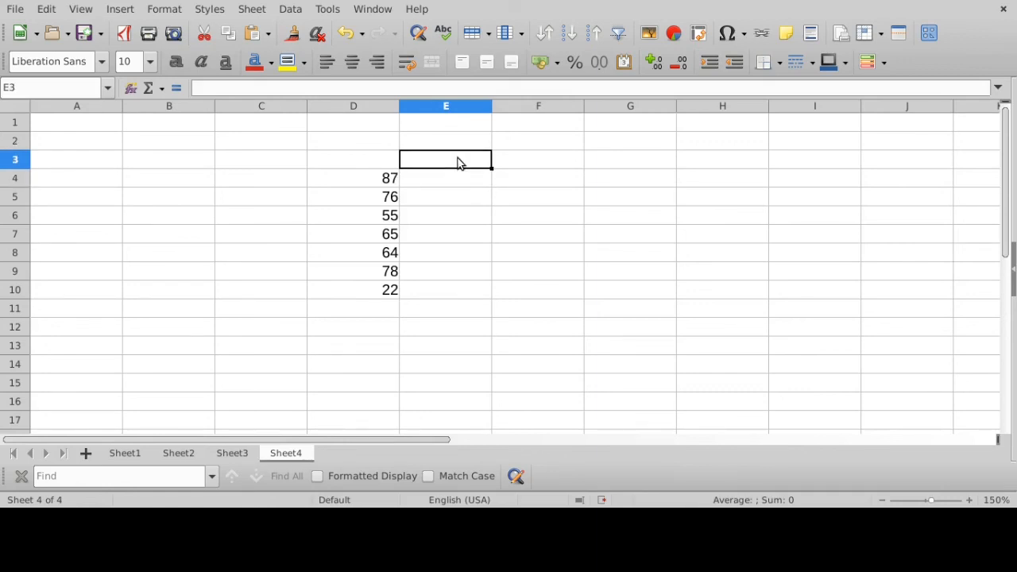
pyautogui.click(540, 162)
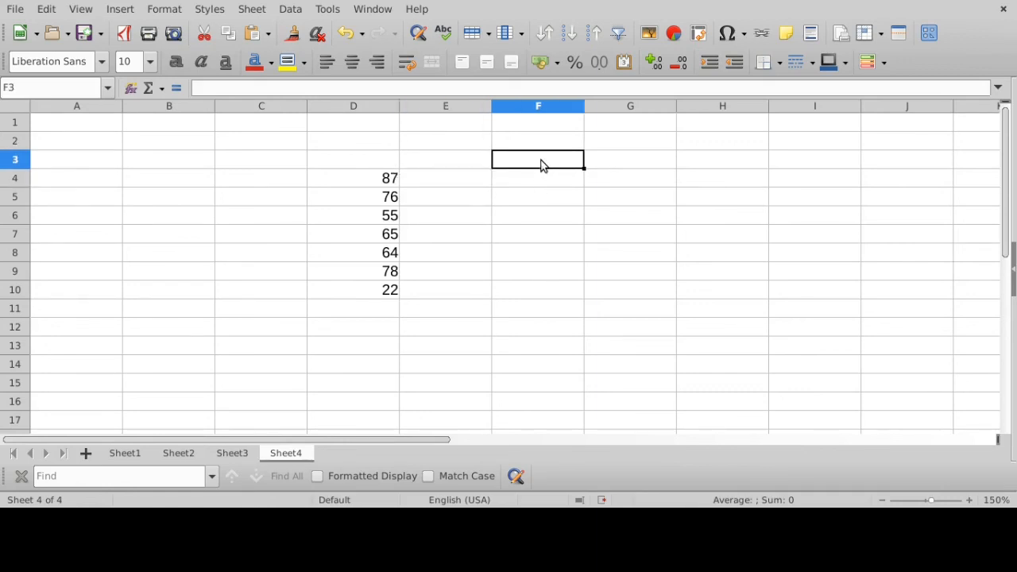
pyautogui.write('Manual')
pyautogui.press('Return')
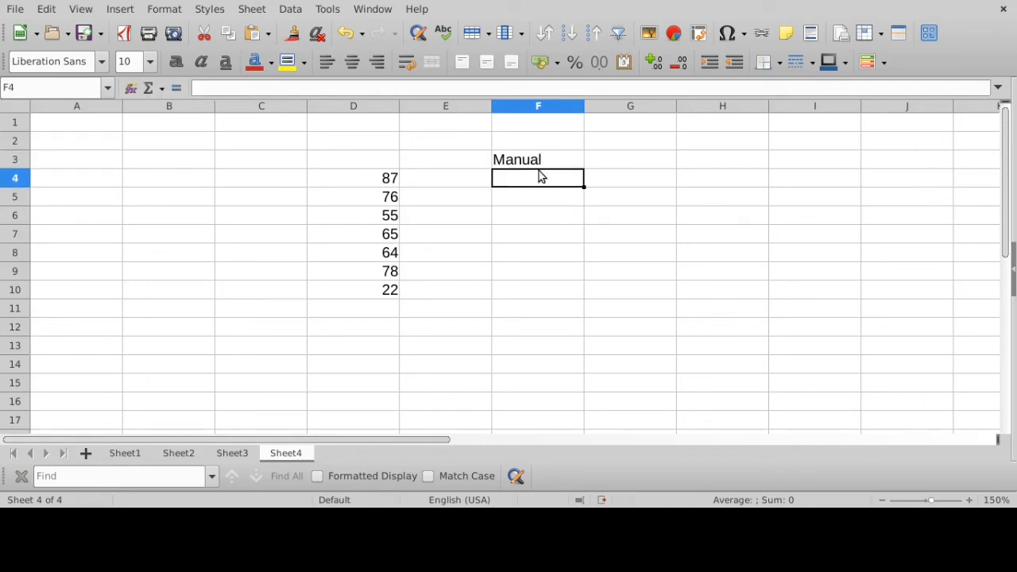
# - Fill cells F4 to F10 under the Manual heading with the grades S, S, U, S, U, S and U
pyautogui.moveTo(373, 178); pyautogui.dragTo(371, 293)
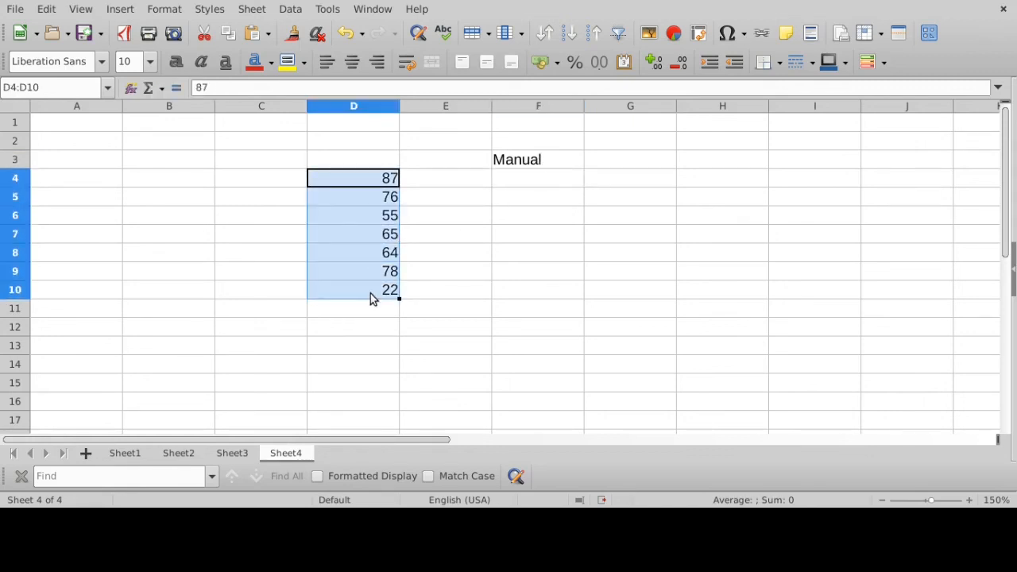
pyautogui.click(532, 188)
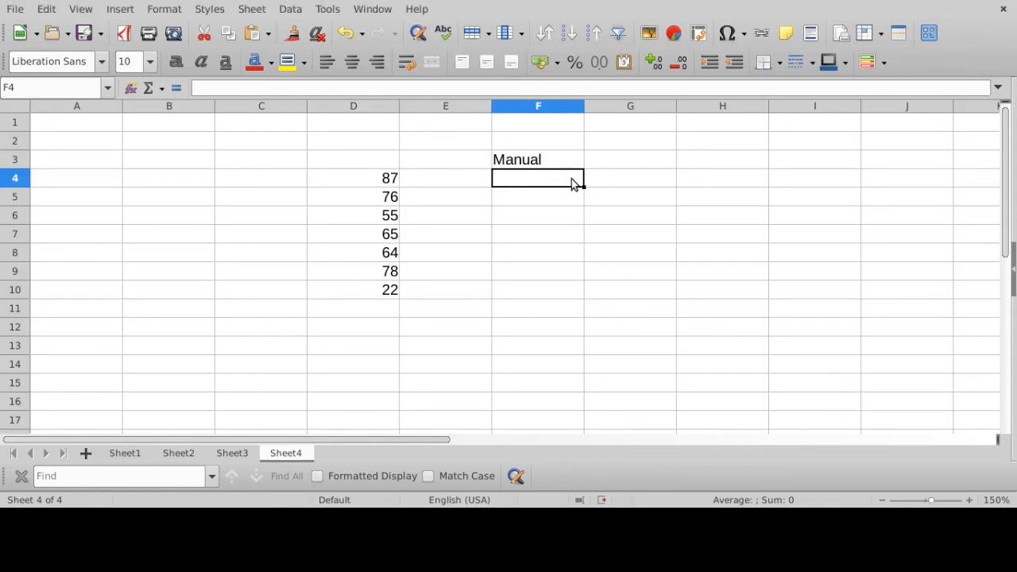
pyautogui.write('S')
pyautogui.press('Return')
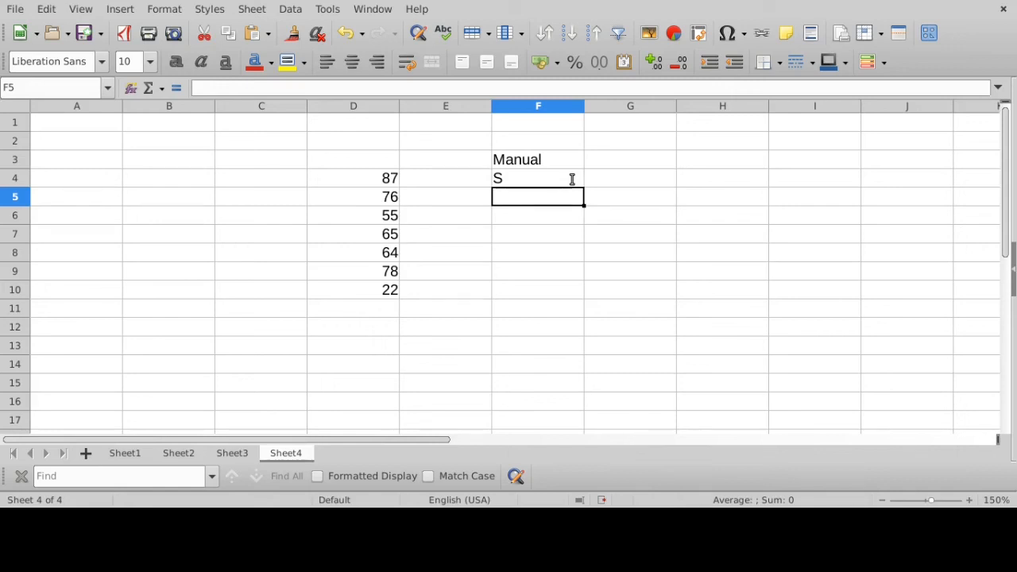
pyautogui.write('S')
pyautogui.press('Return')
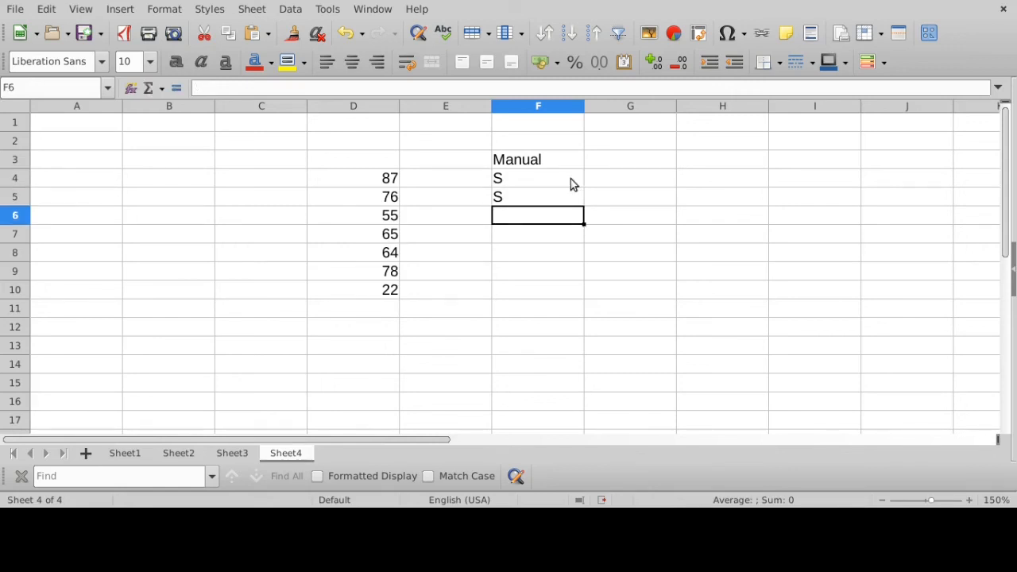
pyautogui.write('U')
pyautogui.press('Return')
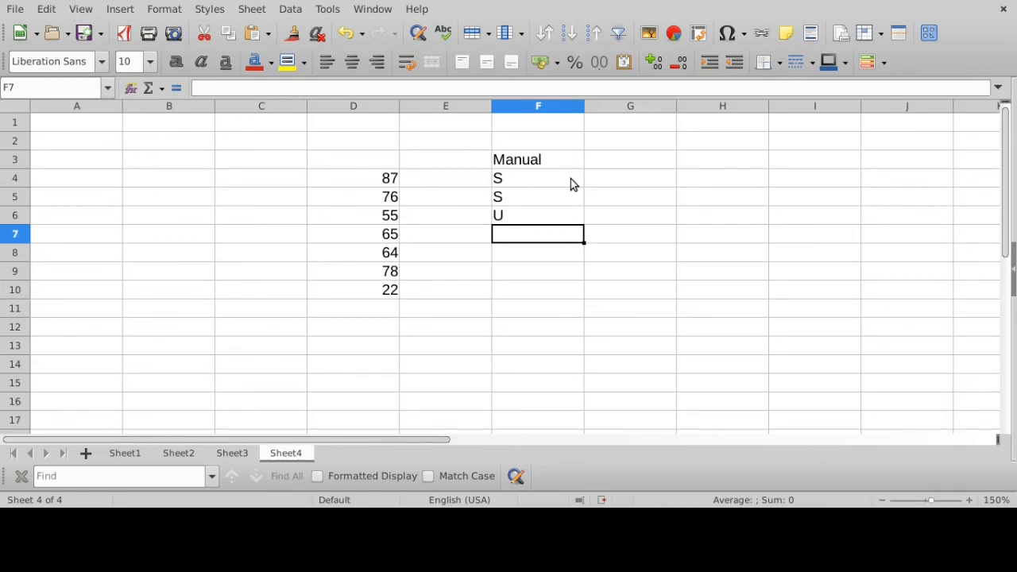
pyautogui.write('S')
pyautogui.press('Return')
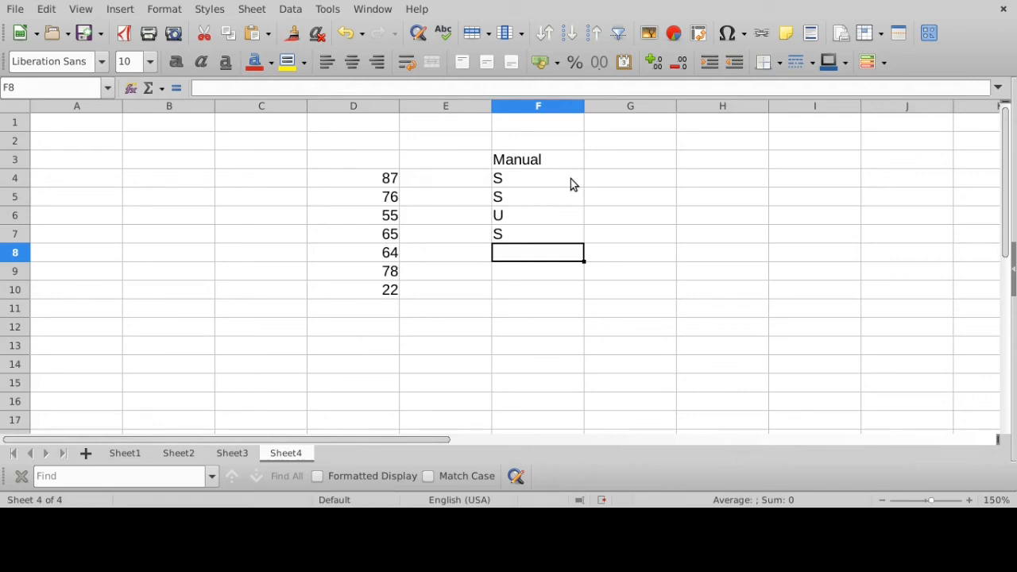
pyautogui.write('U')
pyautogui.press('Return')
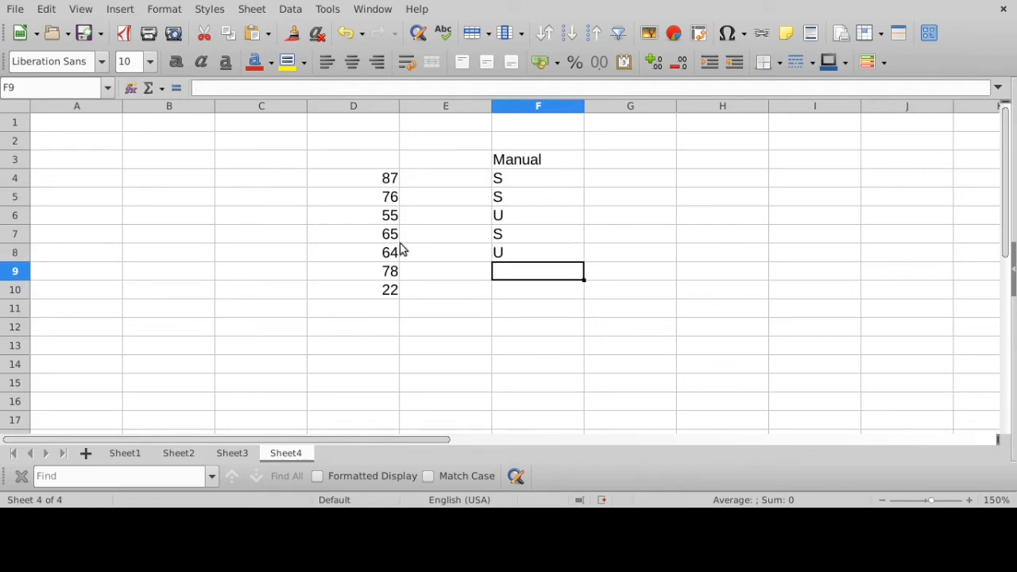
pyautogui.moveTo(393, 253); pyautogui.dragTo(499, 261)
pyautogui.click(507, 273)
pyautogui.write('S')
pyautogui.press('Return')
pyautogui.write('U')
pyautogui.press('Return')
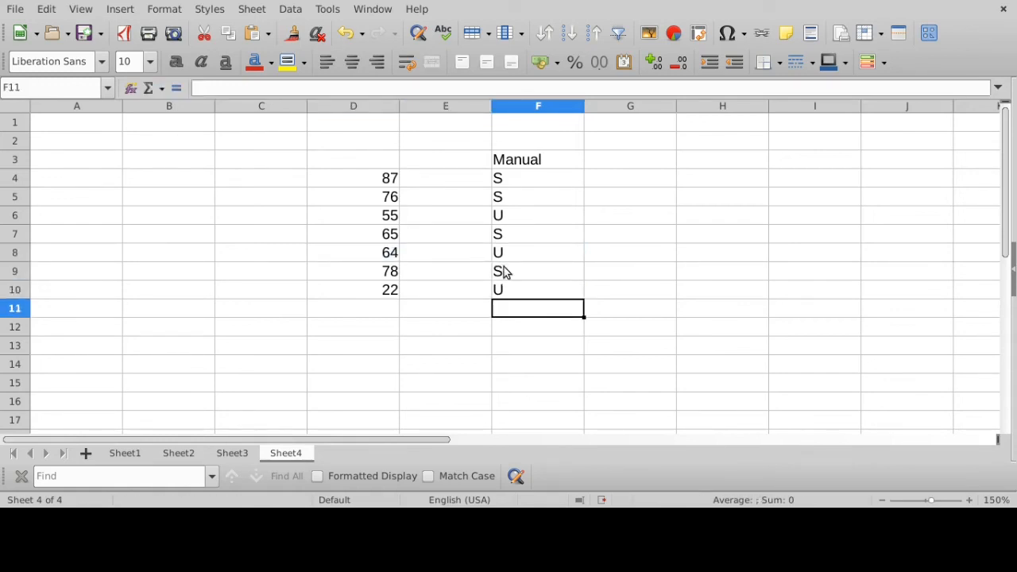
# - Widen column E to roughly twice its width to make room for a formula beside the scores
pyautogui.moveTo(506, 182); pyautogui.dragTo(504, 291)
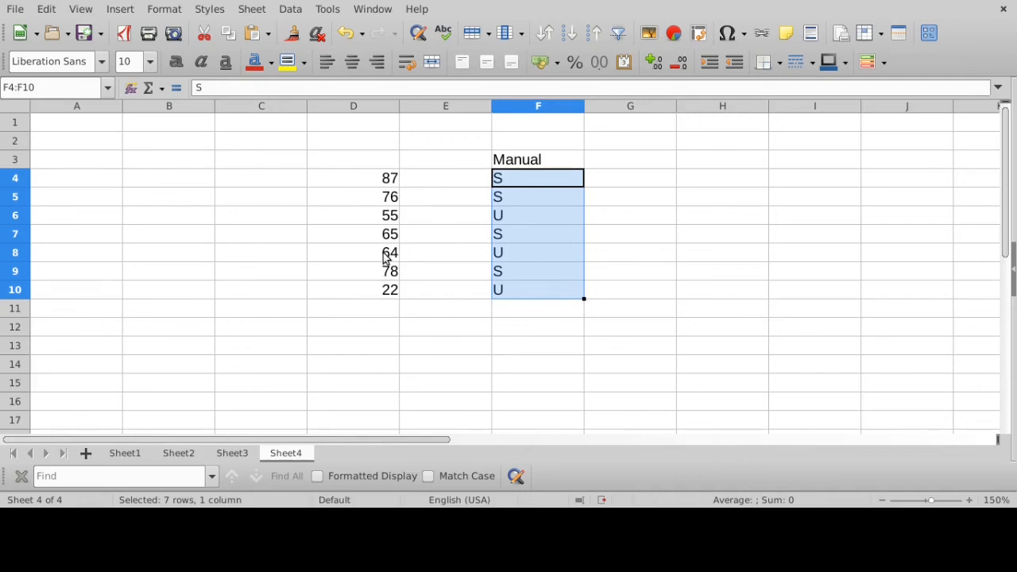
pyautogui.click(538, 296)
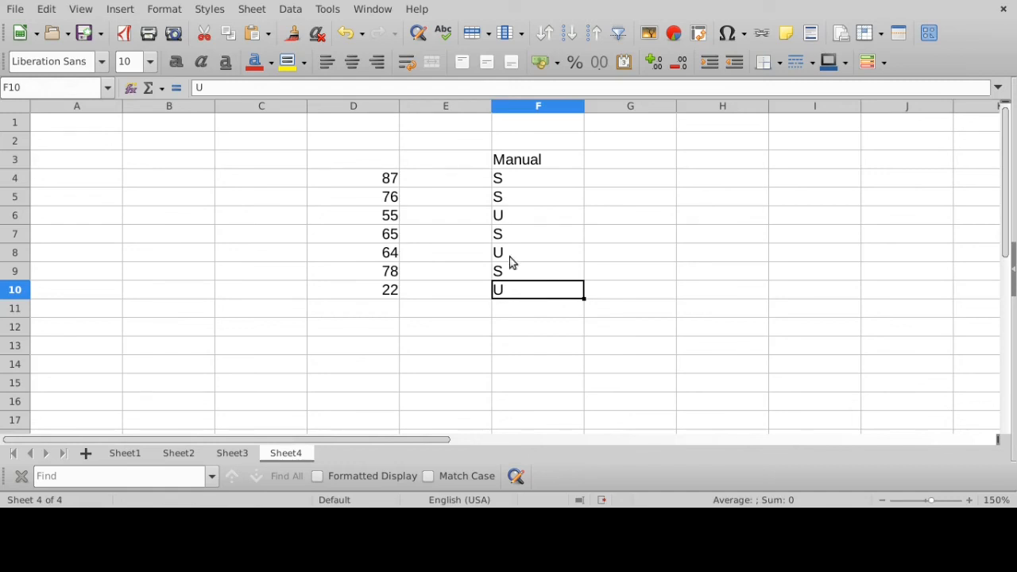
pyautogui.click(425, 178)
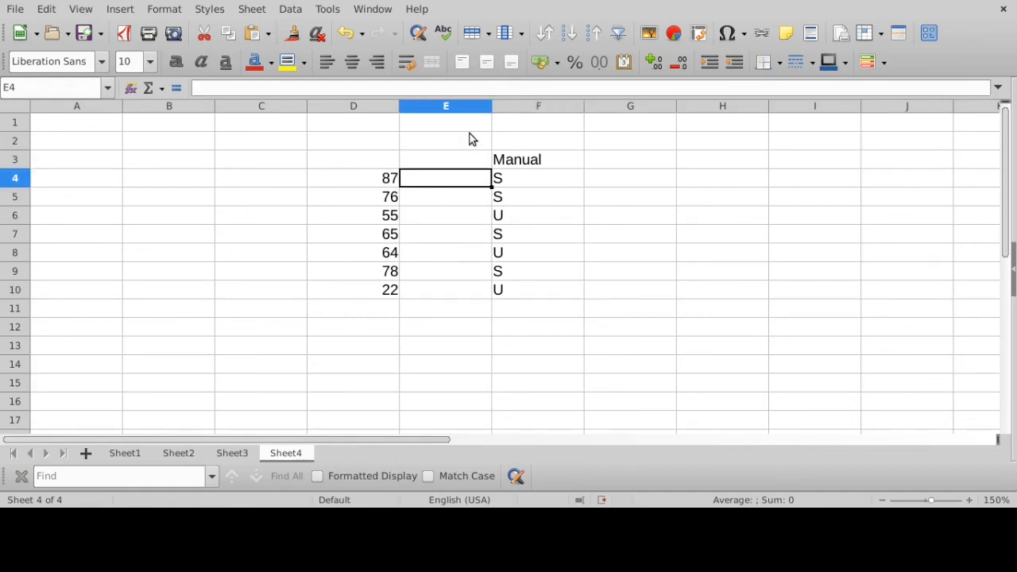
pyautogui.moveTo(493, 109); pyautogui.dragTo(577, 112)
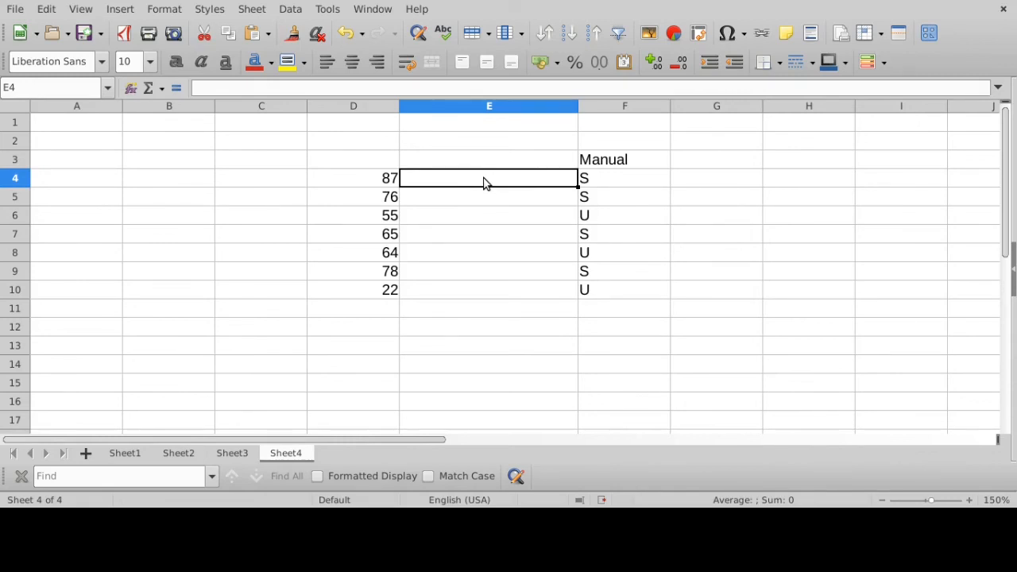
# - Start an IF formula in cell E4 with three blank, comma-separated arguments inside the parentheses
pyautogui.write('=IF(')
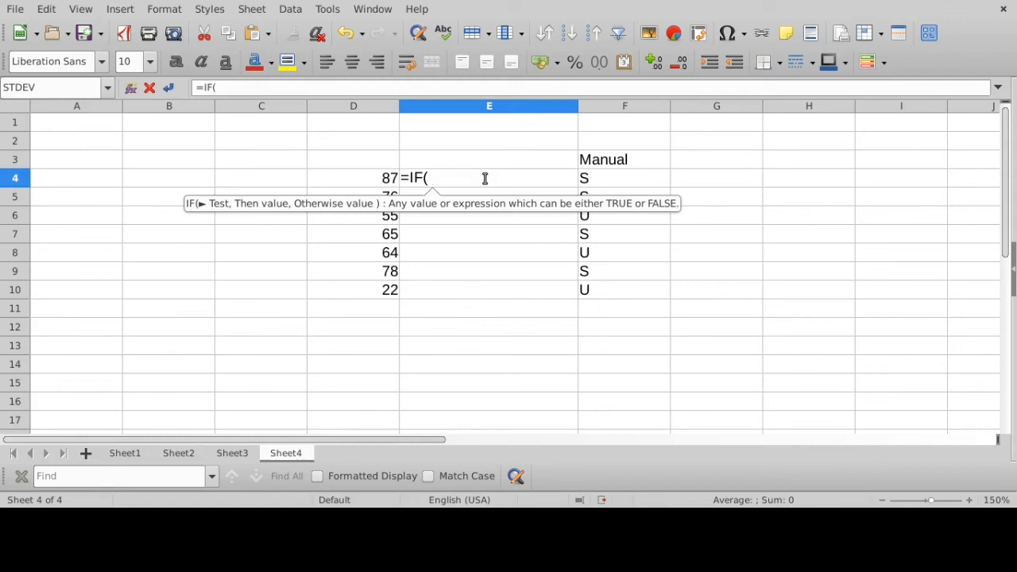
pyautogui.write(',   ')
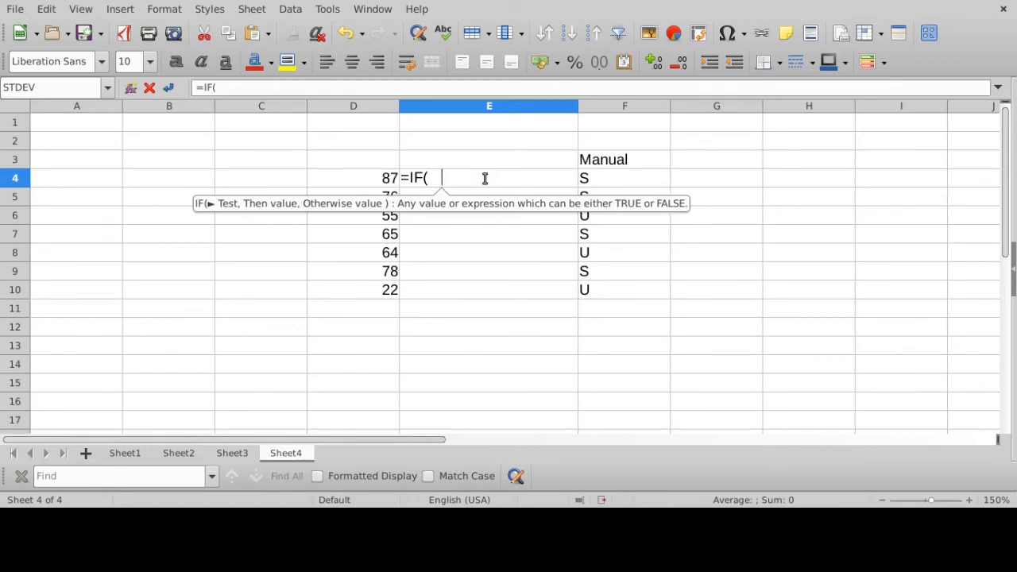
pyautogui.write('  ,       ')
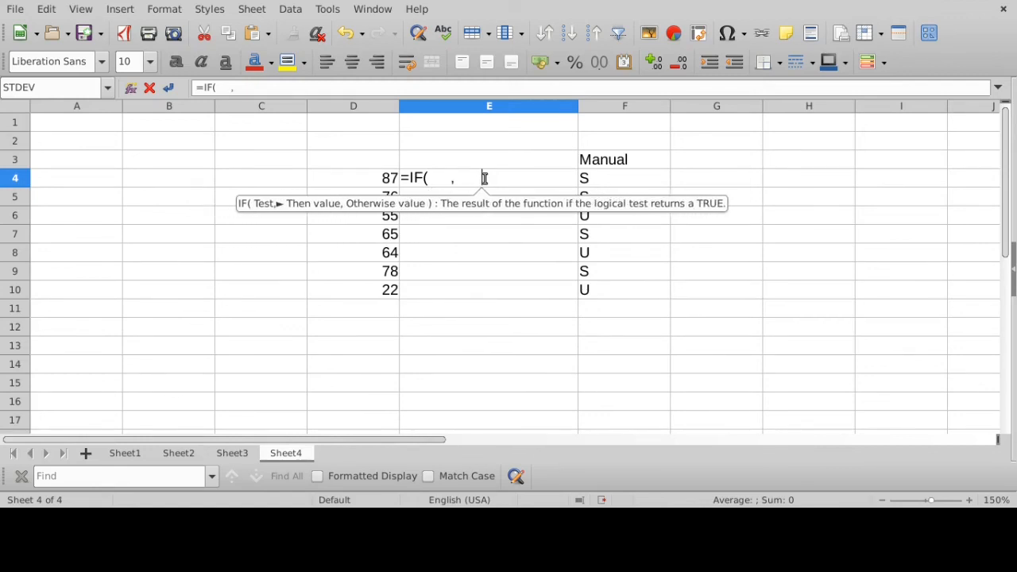
pyautogui.write(')')
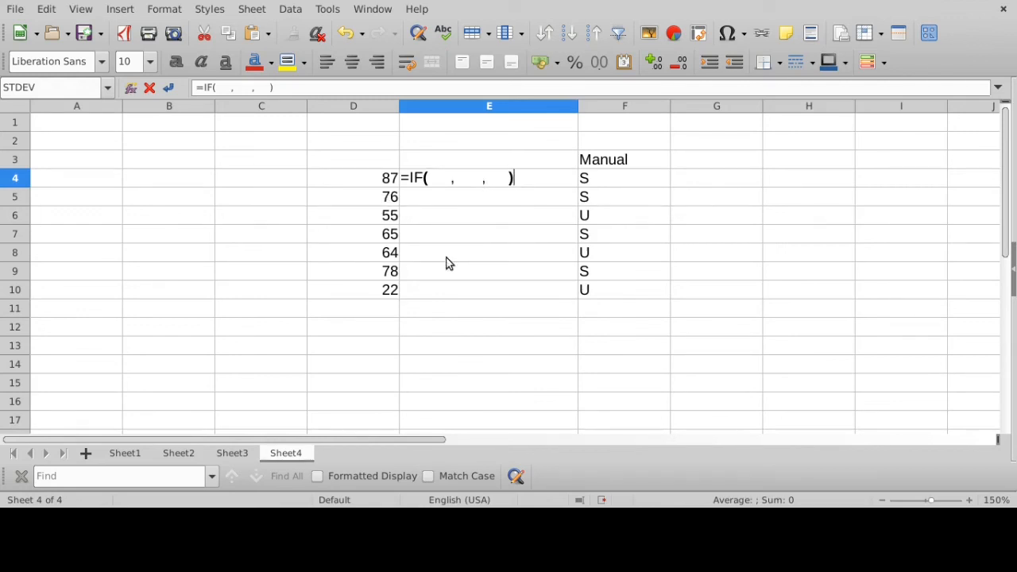
pyautogui.click(453, 179)
pyautogui.click(483, 179)
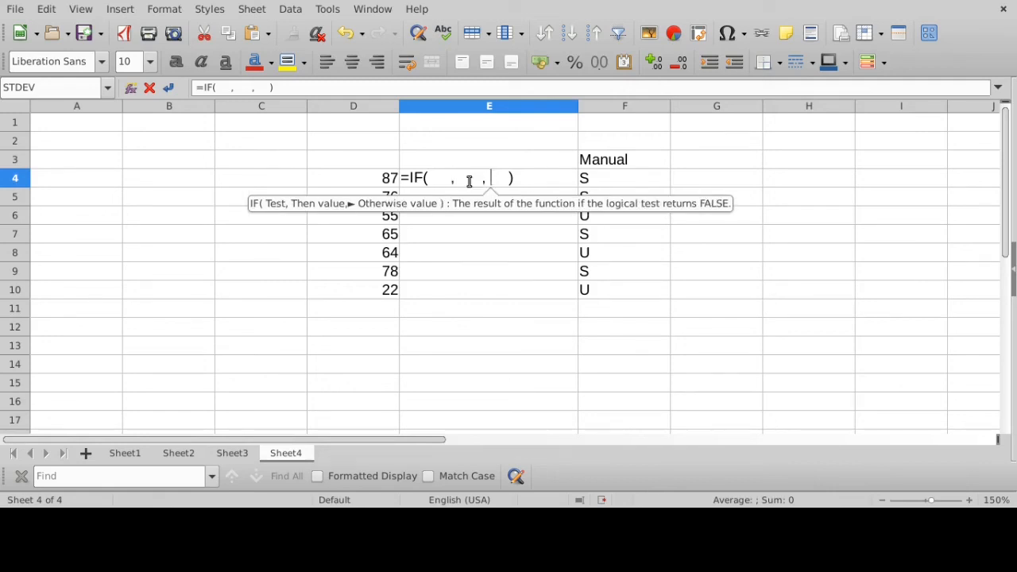
pyautogui.click(434, 179)
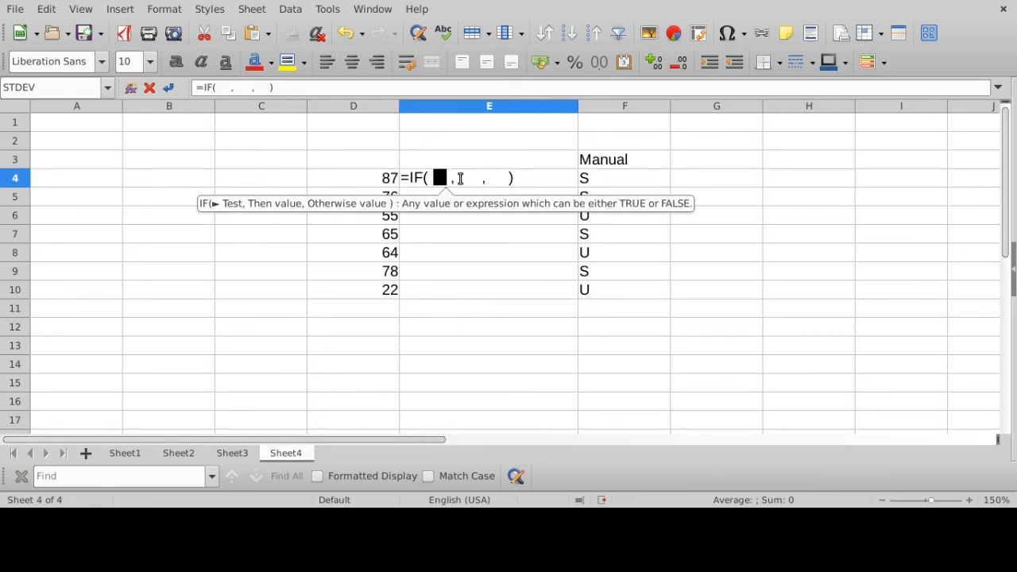
pyautogui.click(467, 179)
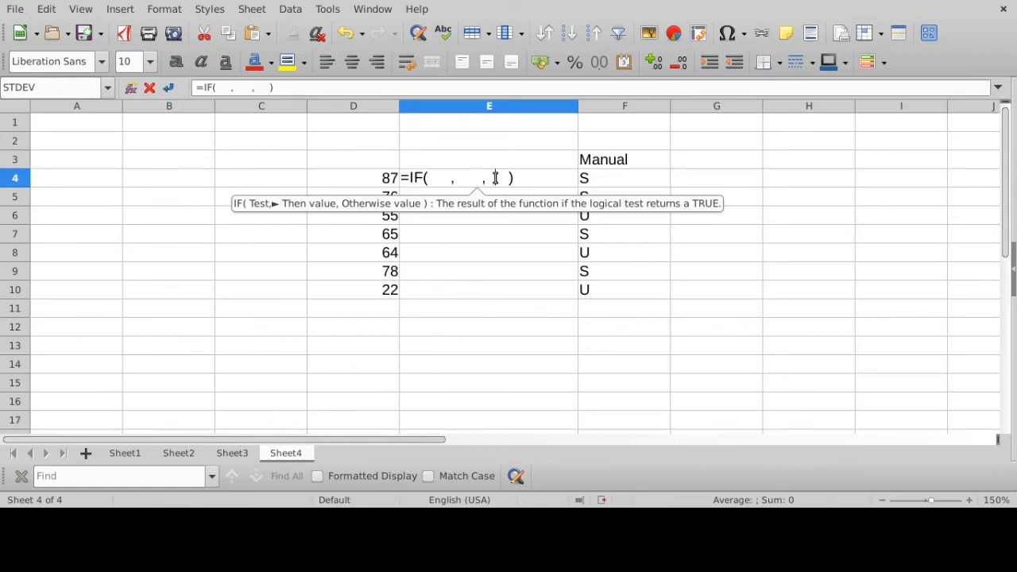
pyautogui.click(499, 179)
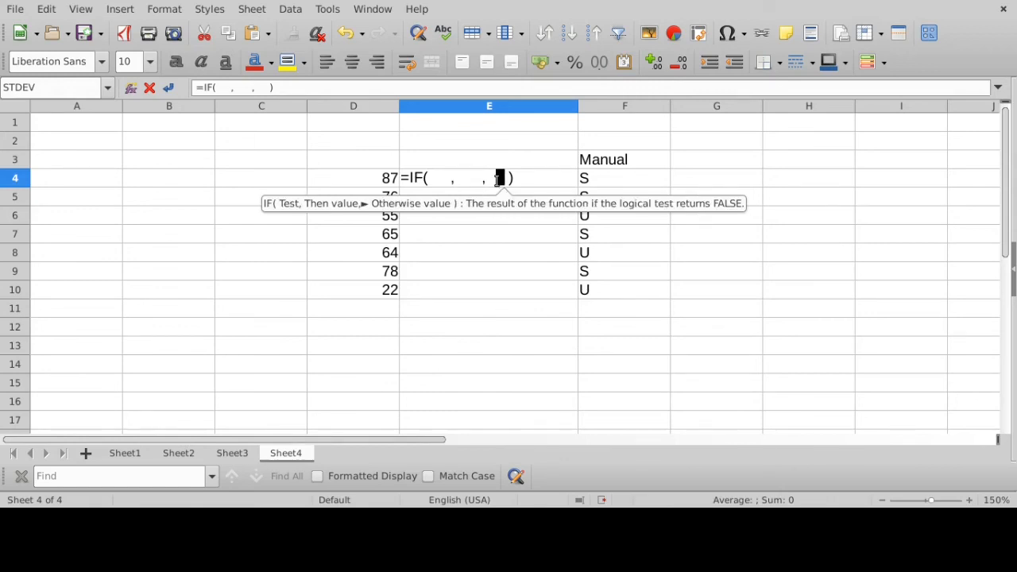
# - Enter D4 >= 65 as the logical test of the IF formula in cell E4
pyautogui.click(441, 177)
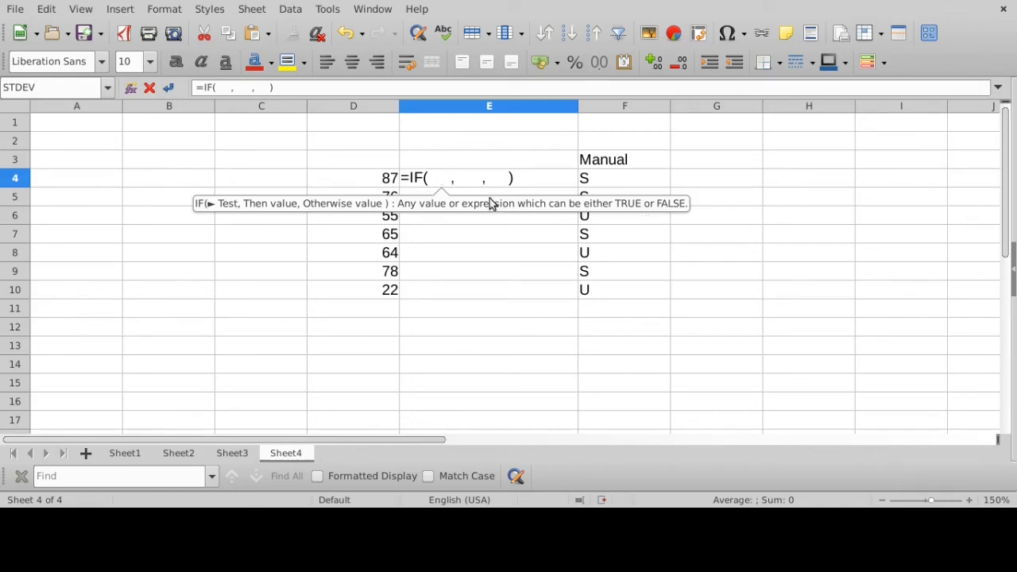
pyautogui.click(387, 185)
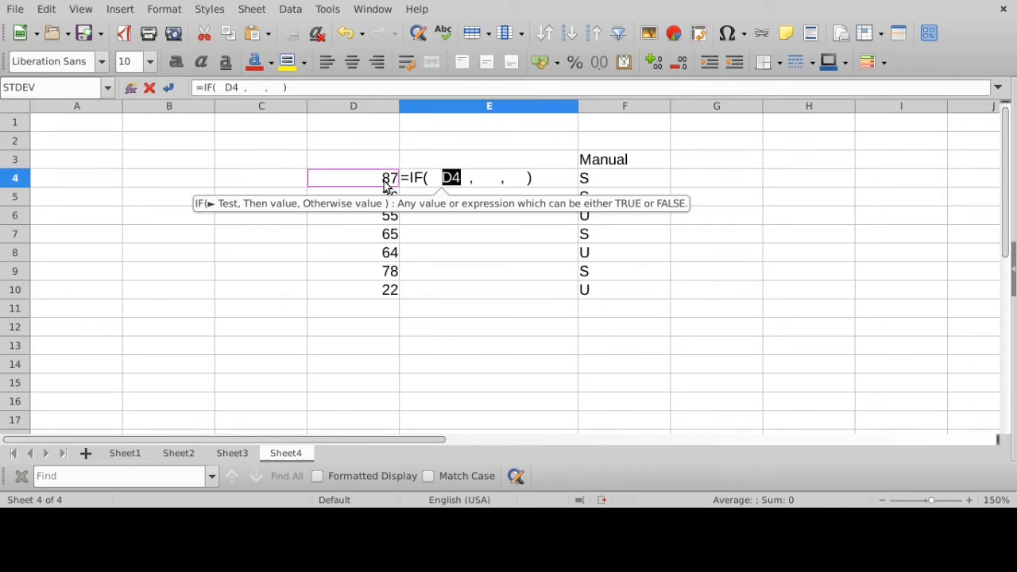
pyautogui.click(466, 179)
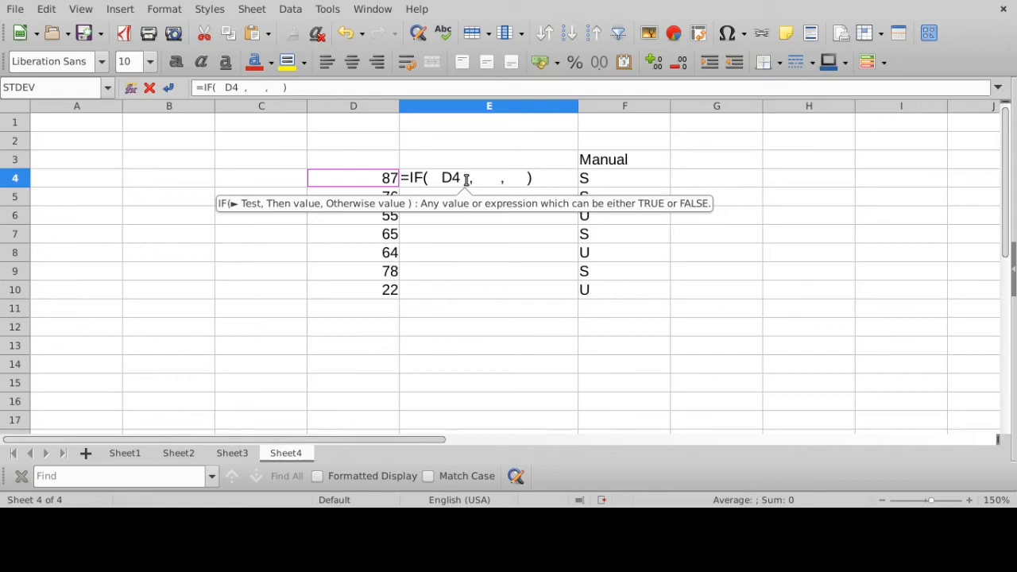
pyautogui.write('>=')
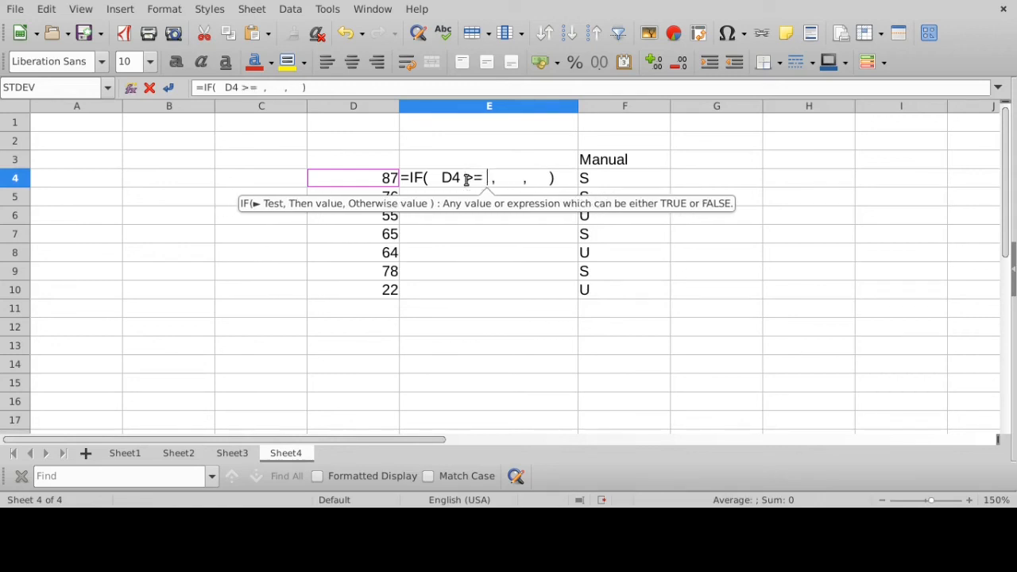
pyautogui.write('5')
pyautogui.press('BackSpace')
pyautogui.write('65')
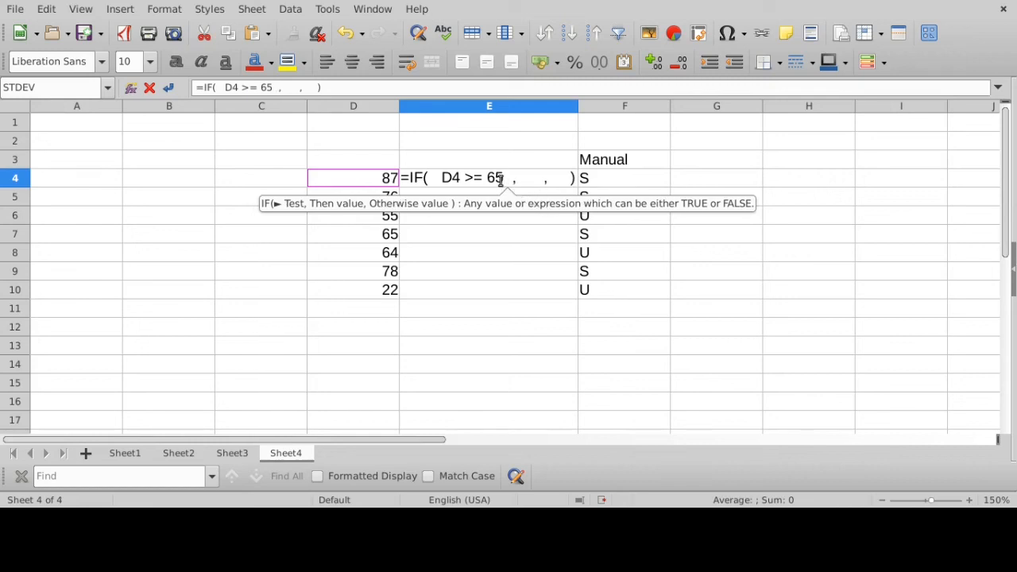
pyautogui.click(502, 177)
pyautogui.hotkey('ctrl', 'shift', 'Left')
pyautogui.hotkey('ctrl', 'shift', 'Left')
pyautogui.hotkey('ctrl', 'shift', 'Left')
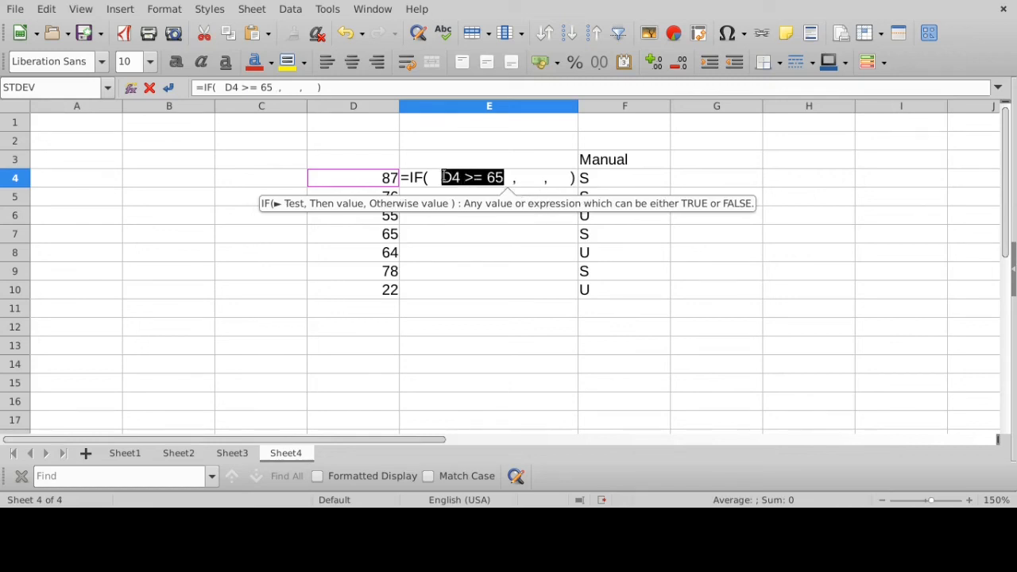
# - Fill in the IF formula's remaining arguments with "S" as the then value and "U" as the otherwise value
pyautogui.click(513, 177)
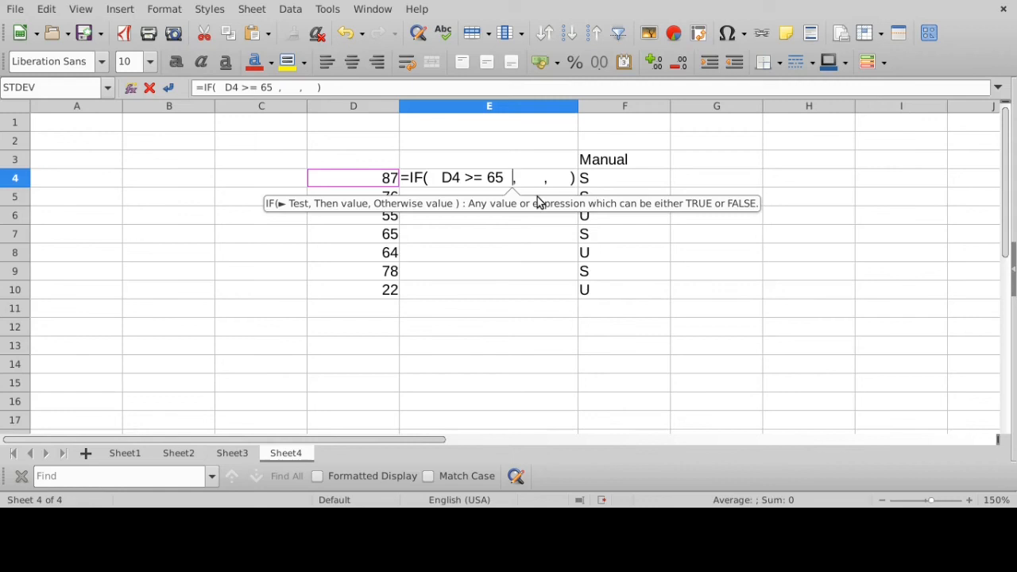
pyautogui.click(527, 178)
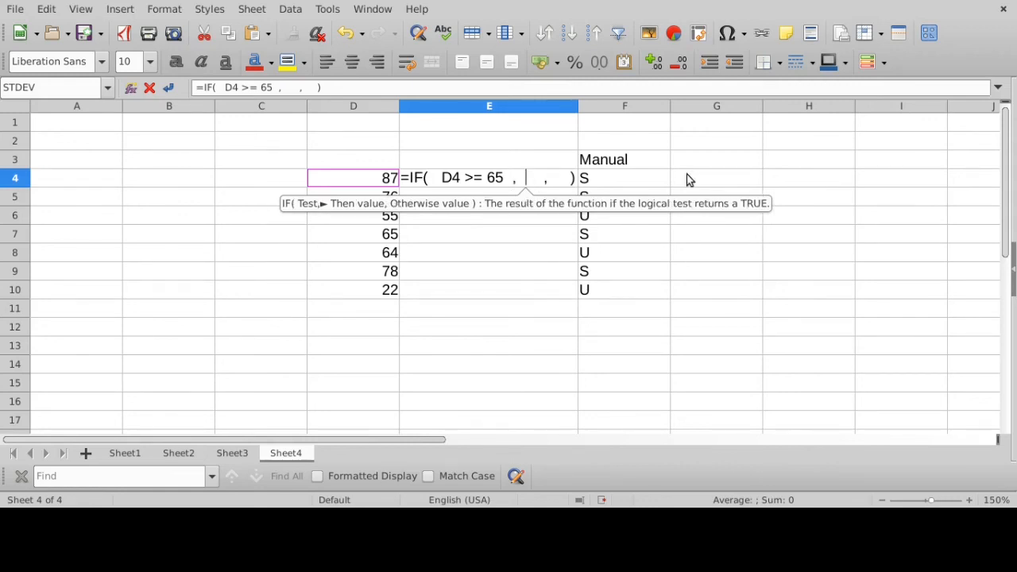
pyautogui.write('"S"')
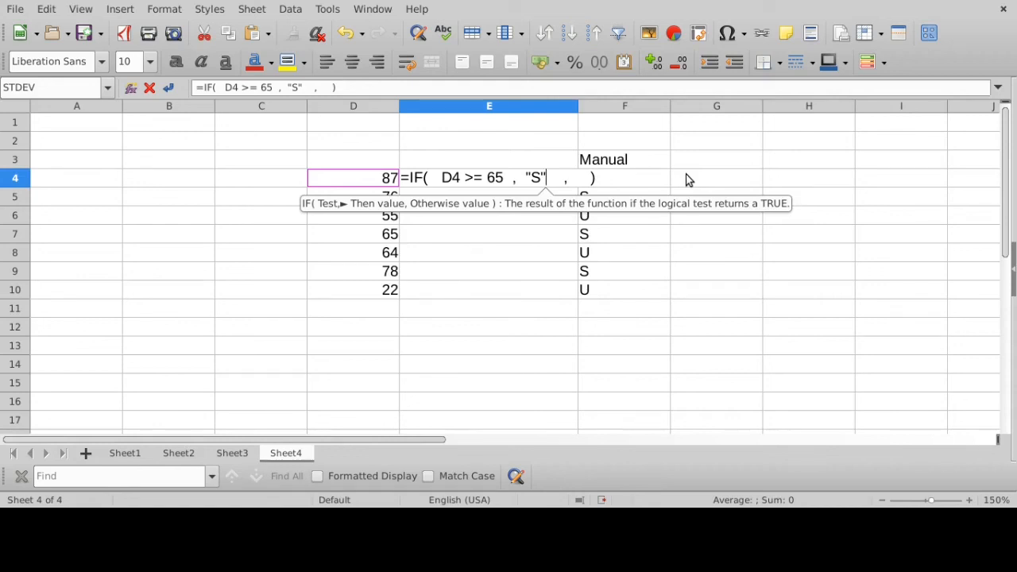
pyautogui.click(579, 178)
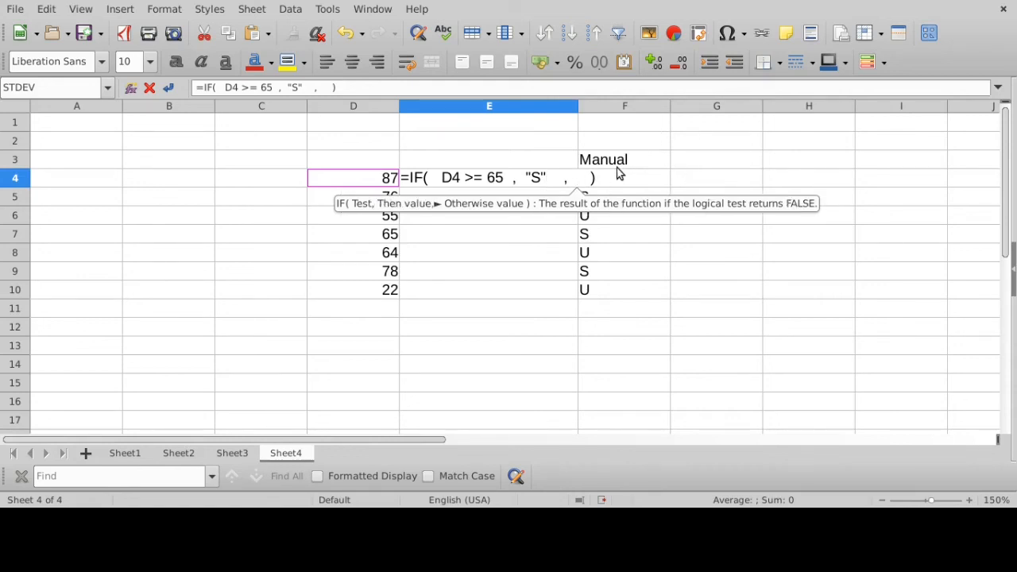
pyautogui.write('"U"')
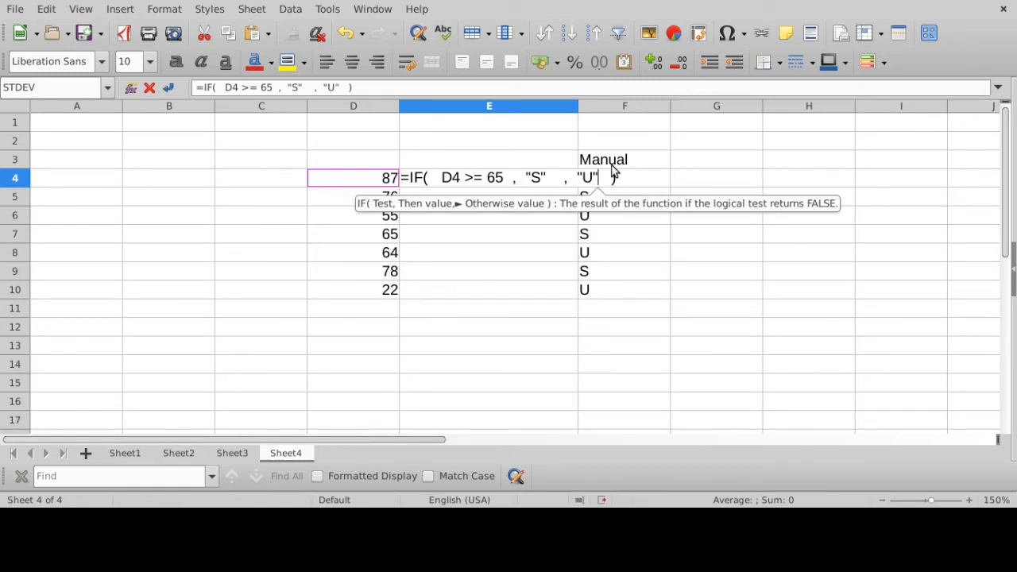
pyautogui.click(625, 180)
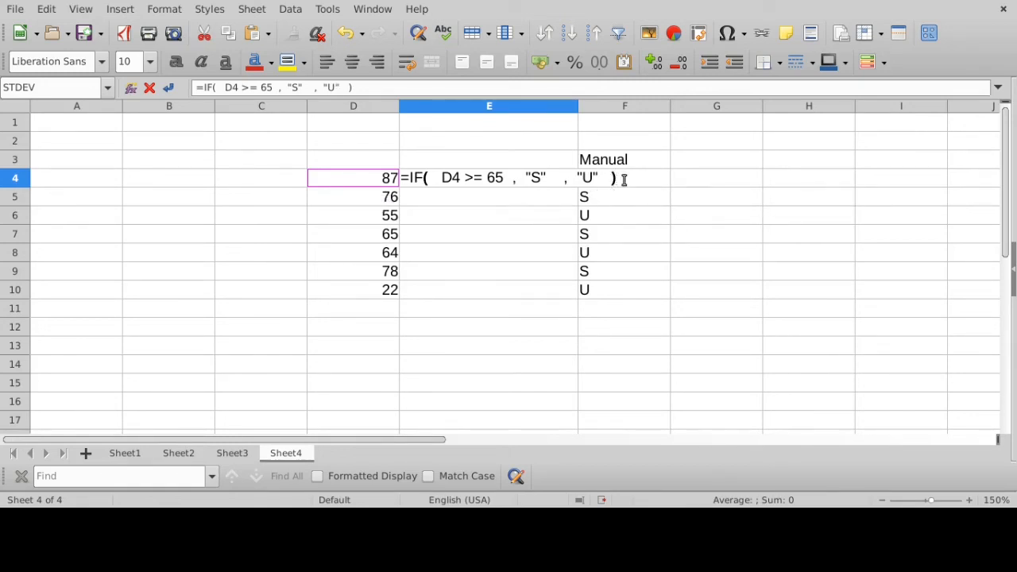
# - Examine the test, then value and otherwise value arguments of the IF formula in E4 one by one
pyautogui.click(446, 178)
pyautogui.moveTo(446, 178); pyautogui.dragTo(509, 178)
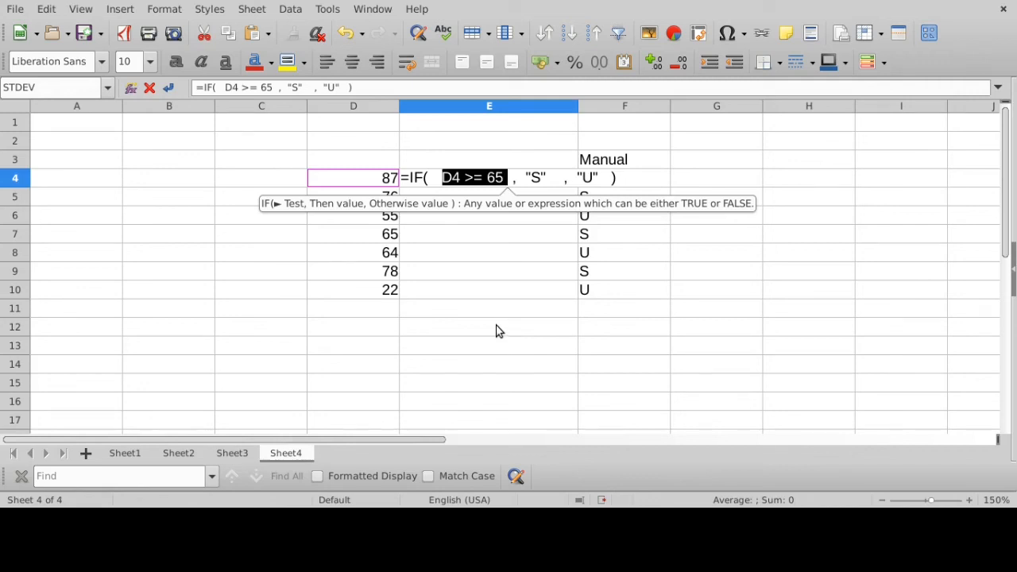
pyautogui.moveTo(523, 176); pyautogui.dragTo(551, 178)
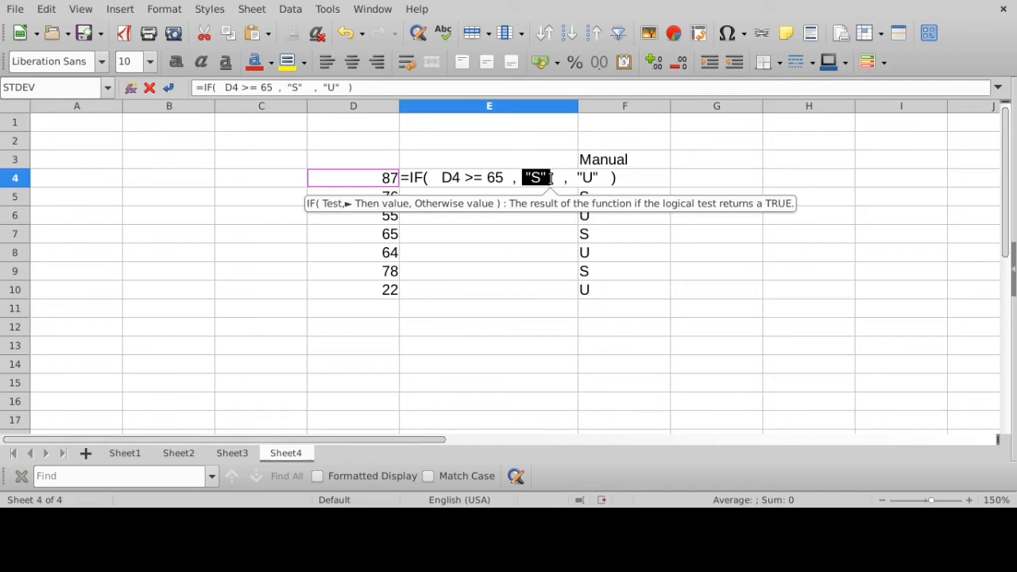
pyautogui.moveTo(578, 176); pyautogui.dragTo(610, 176)
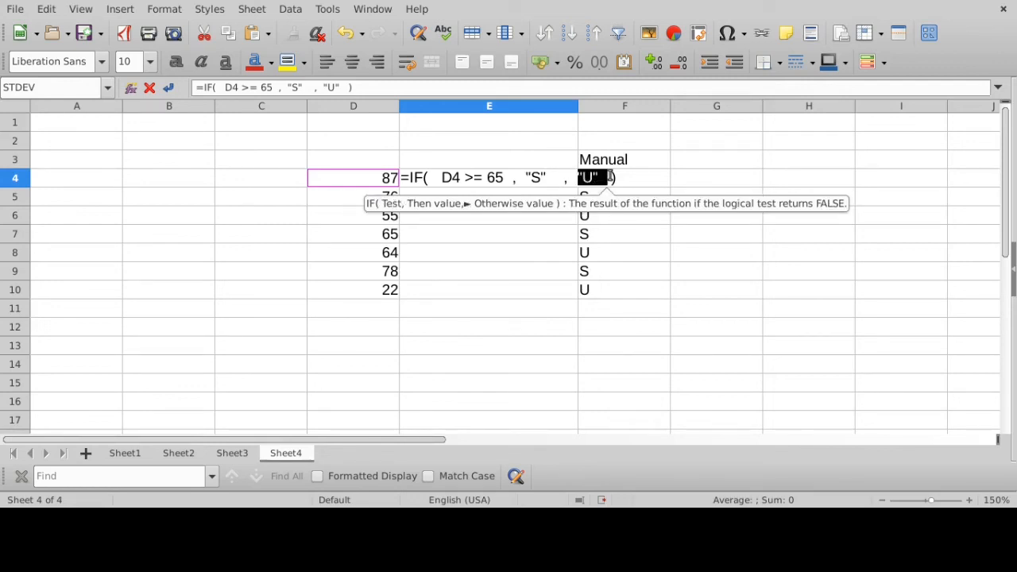
pyautogui.moveTo(527, 177); pyautogui.dragTo(608, 176)
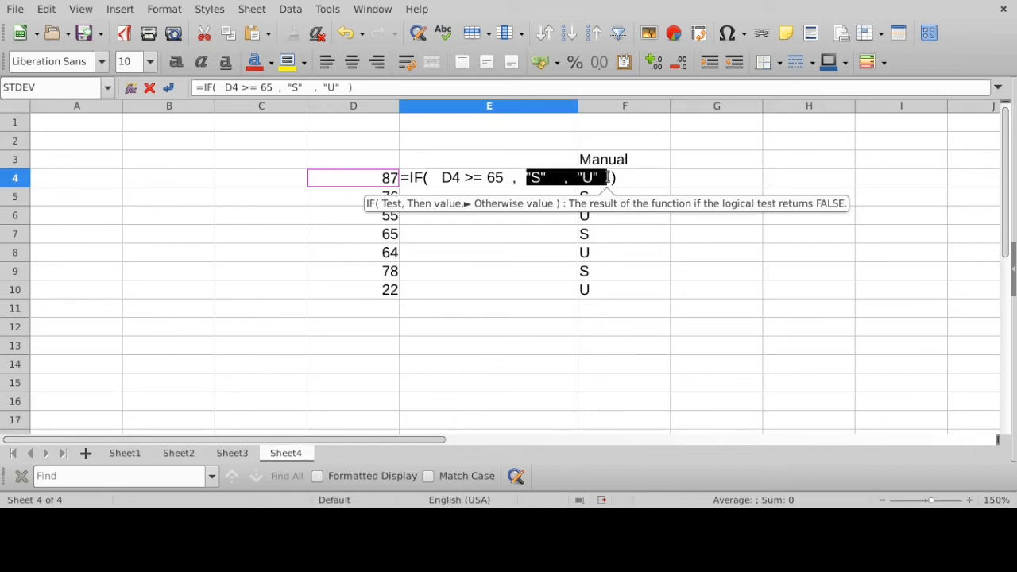
pyautogui.click(532, 177)
pyautogui.moveTo(527, 176); pyautogui.dragTo(548, 177)
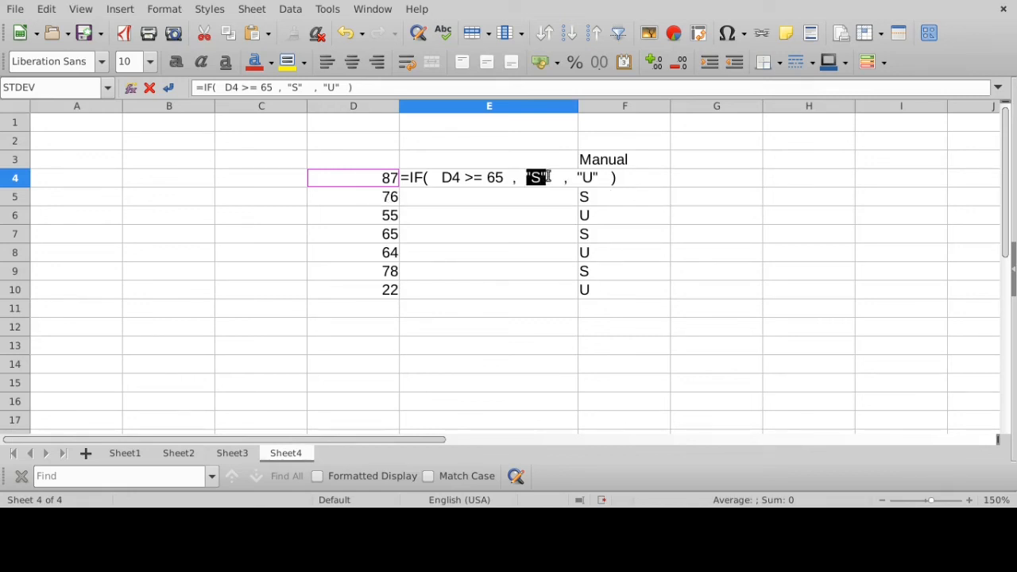
pyautogui.moveTo(434, 176); pyautogui.dragTo(504, 177)
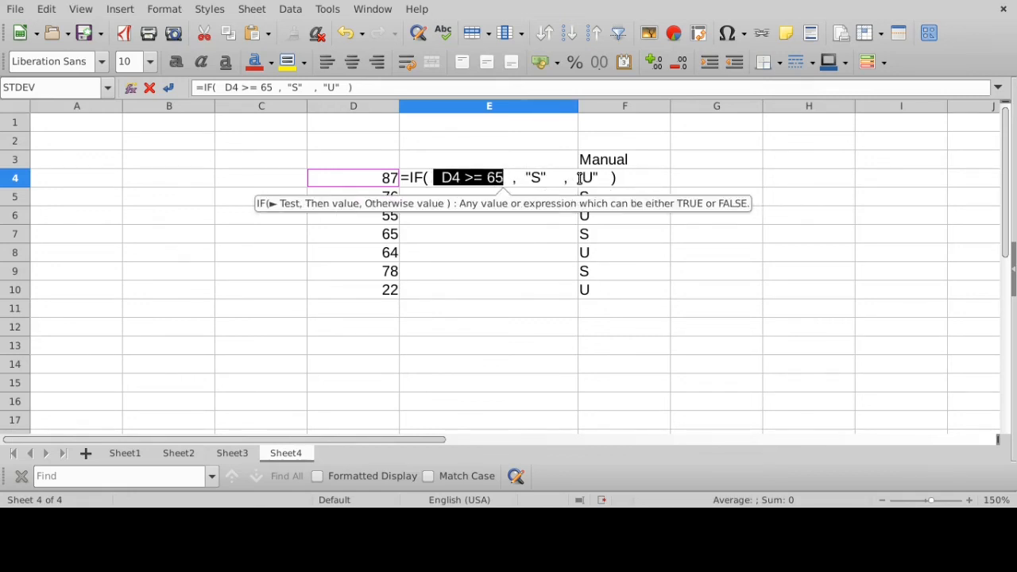
pyautogui.moveTo(578, 176); pyautogui.dragTo(604, 176)
pyautogui.moveTo(434, 176); pyautogui.dragTo(506, 177)
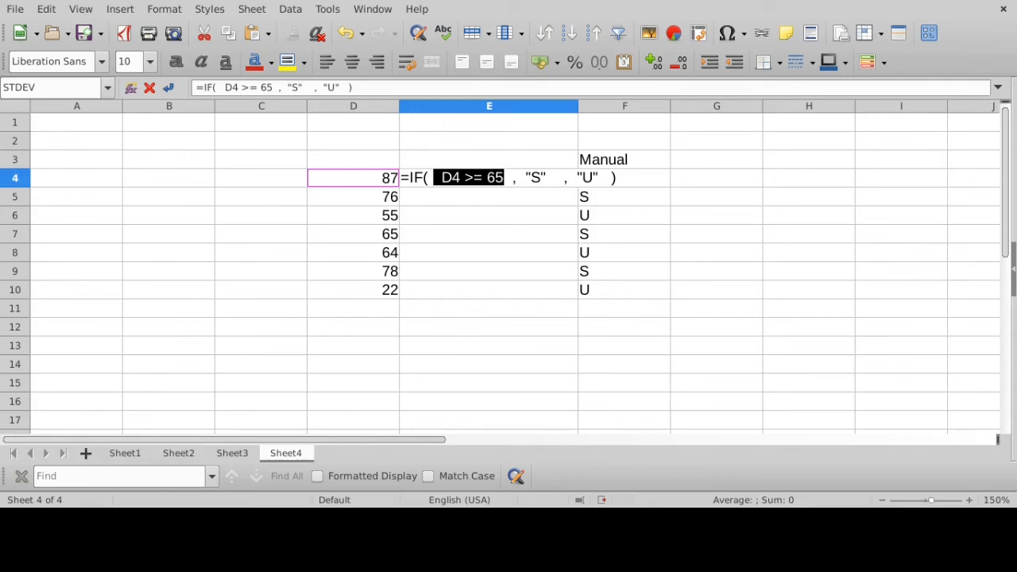
# - Commit the IF formula in E4 and narrow column E to about a third of its width
pyautogui.press('Return')
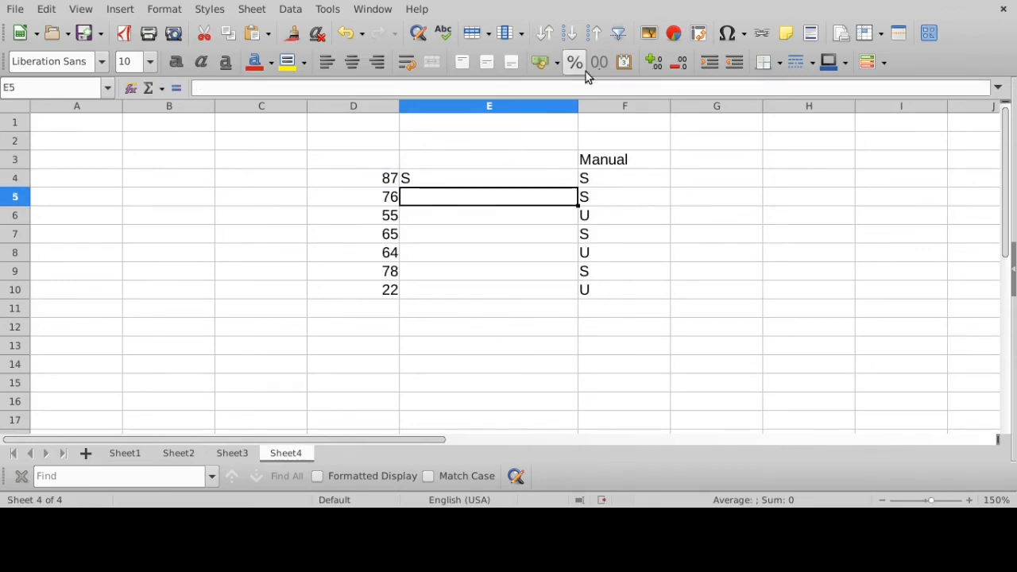
pyautogui.moveTo(578, 107); pyautogui.dragTo(456, 120)
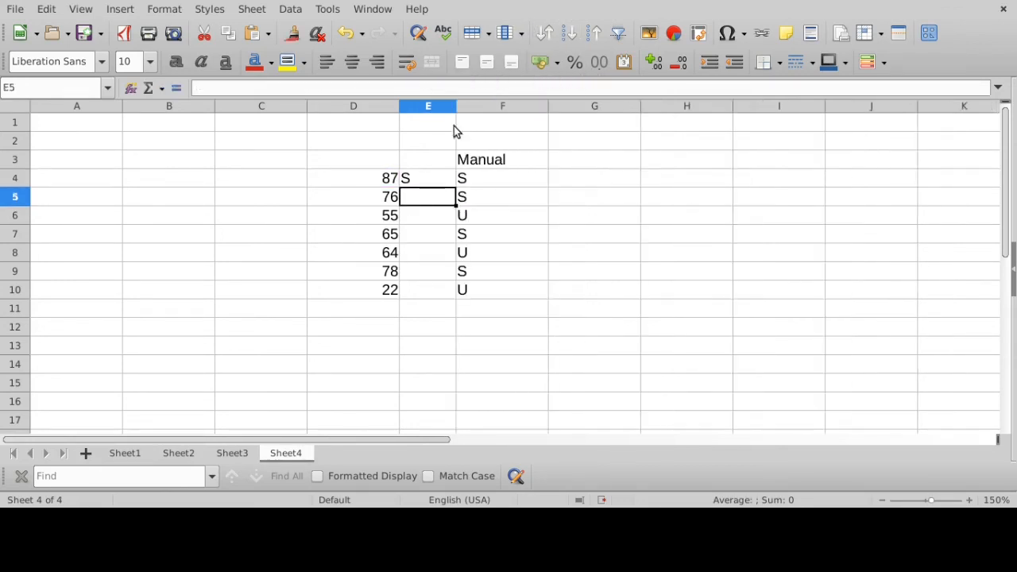
# - Copy the IF formula from E4 down through E10 so every score gets a grade
pyautogui.click(425, 181)
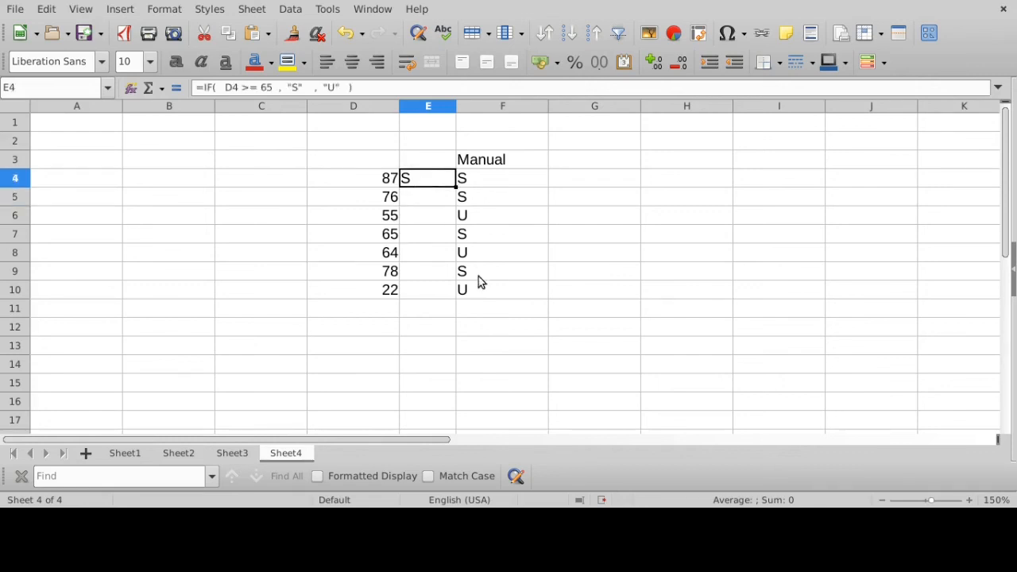
pyautogui.click(374, 184)
pyautogui.click(420, 179)
pyautogui.click(420, 194)
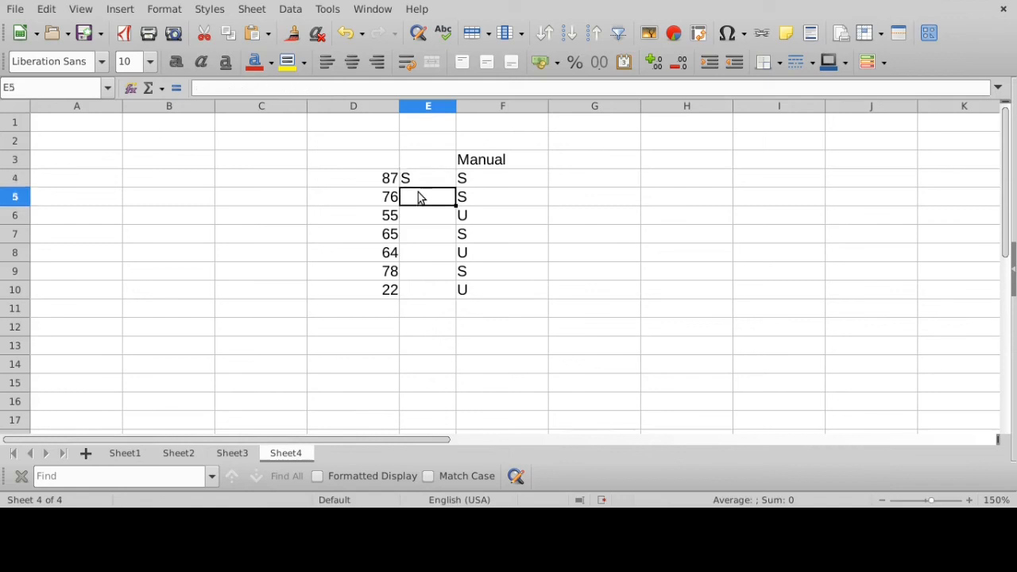
pyautogui.click(415, 215)
pyautogui.click(421, 231)
pyautogui.click(423, 183)
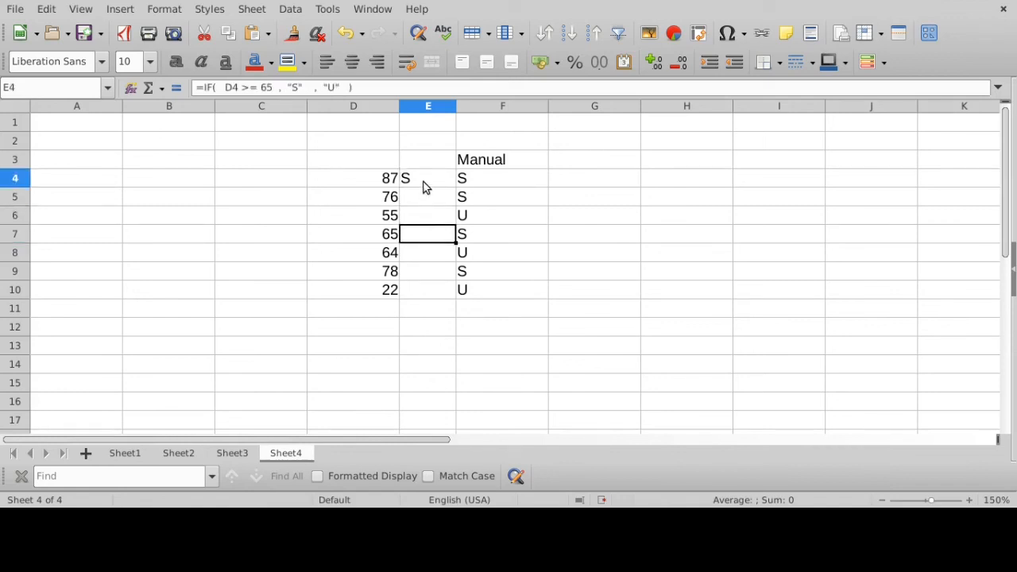
pyautogui.moveTo(455, 186); pyautogui.dragTo(439, 296)
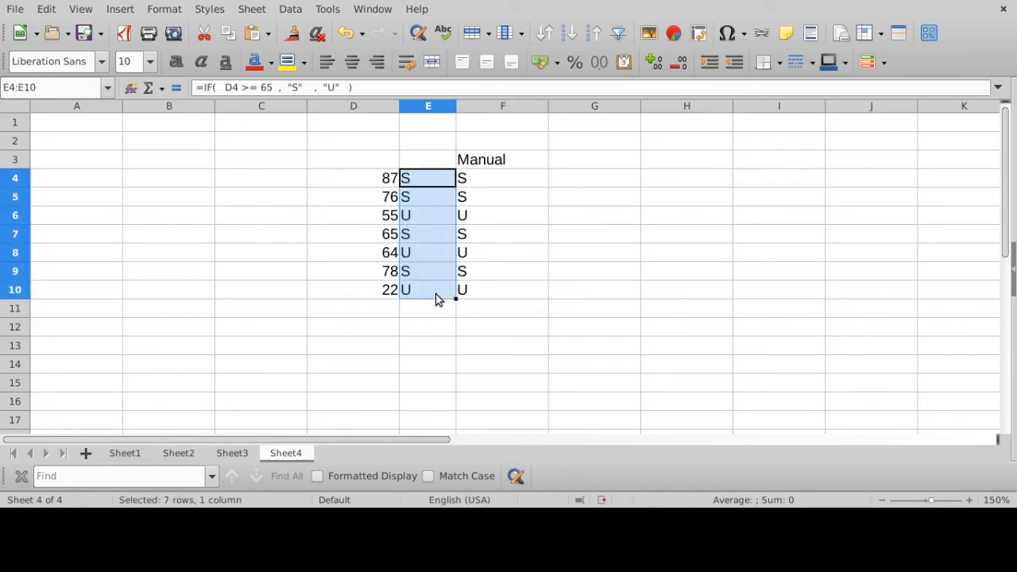
# - Compare the formula grades in E4 to E10 with the manual grades in F4 to F10
pyautogui.click(429, 186)
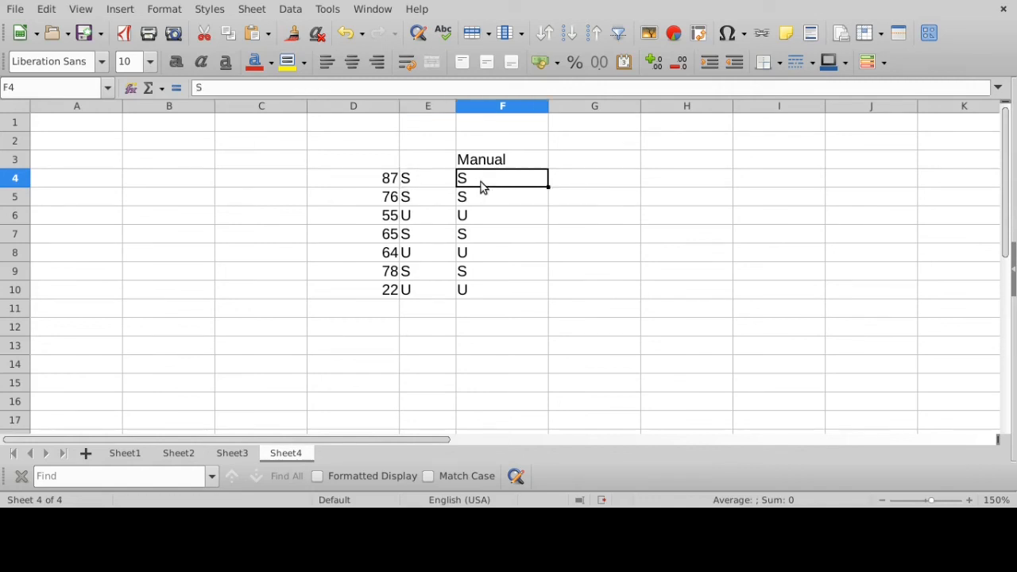
pyautogui.moveTo(481, 186); pyautogui.dragTo(480, 291)
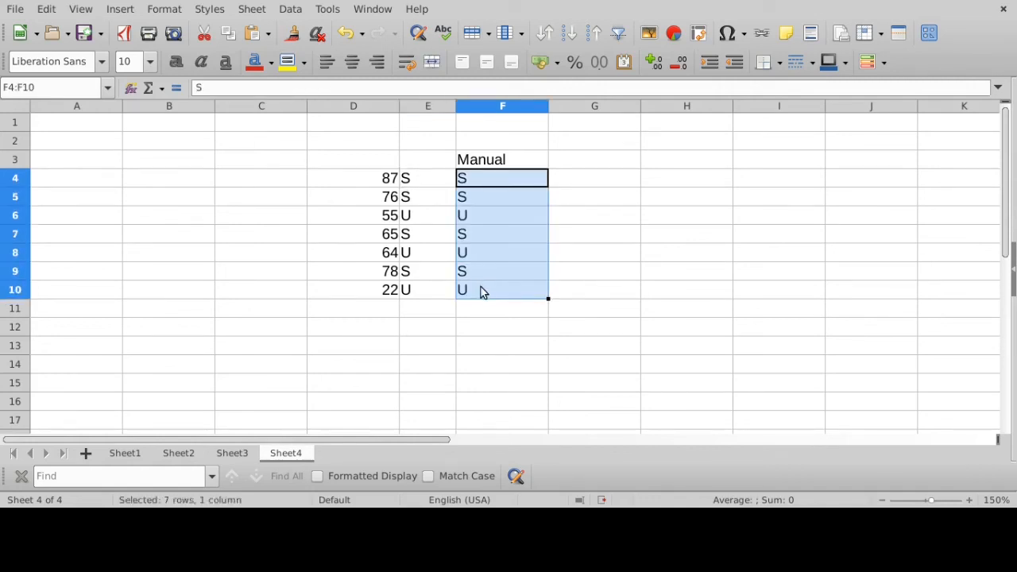
pyautogui.click(370, 181)
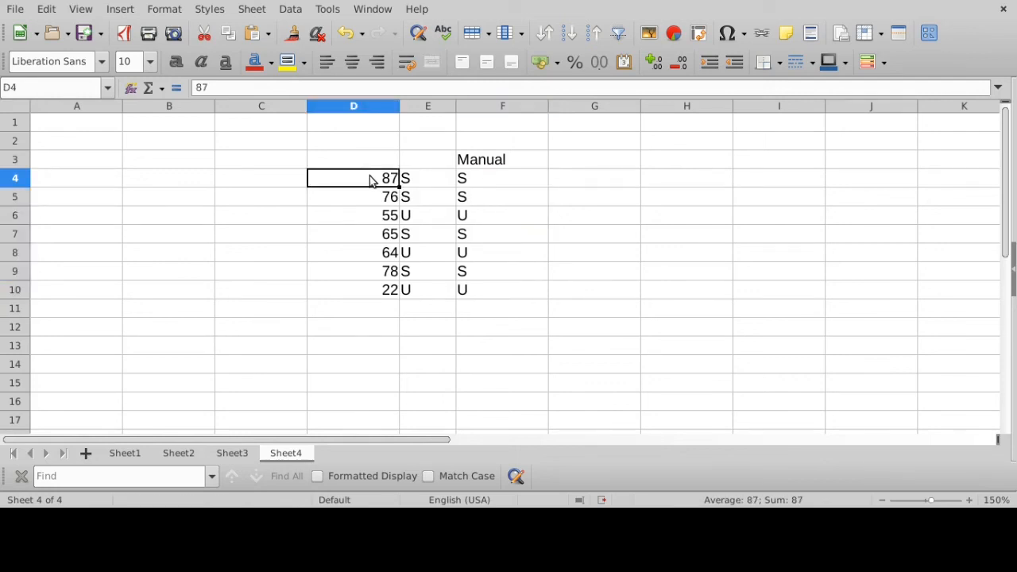
pyautogui.click(421, 178)
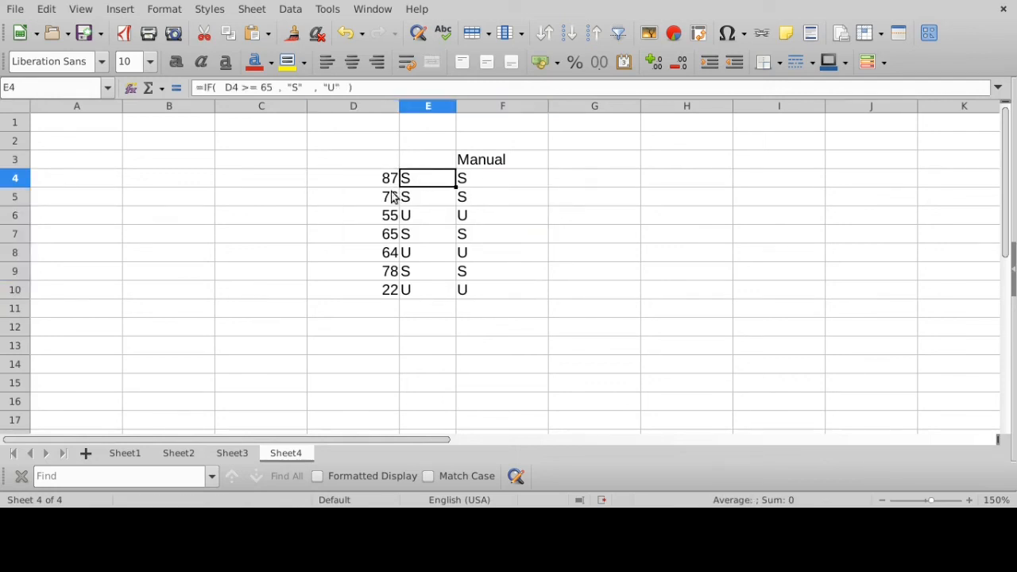
# - Examine the copied IF formulas in E5 to E8 one by one, checking which score cell each one tests
pyautogui.click(392, 197)
pyautogui.click(411, 198)
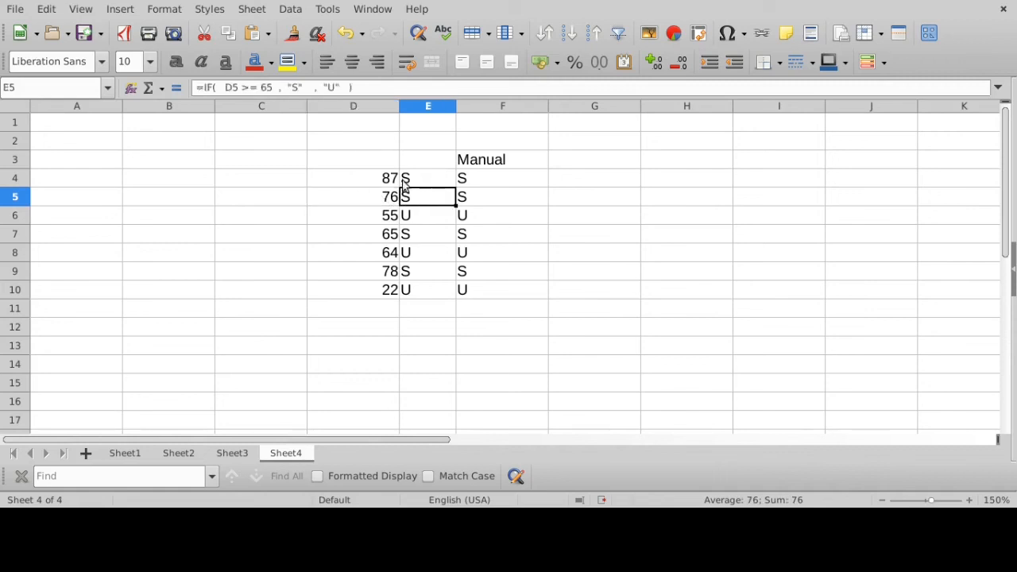
pyautogui.click(381, 94)
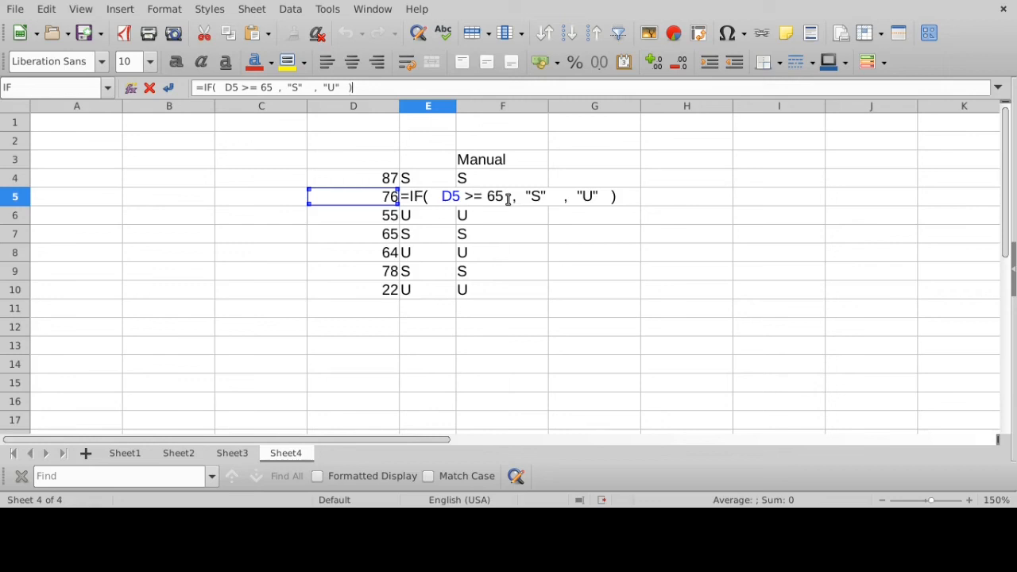
pyautogui.press('Return')
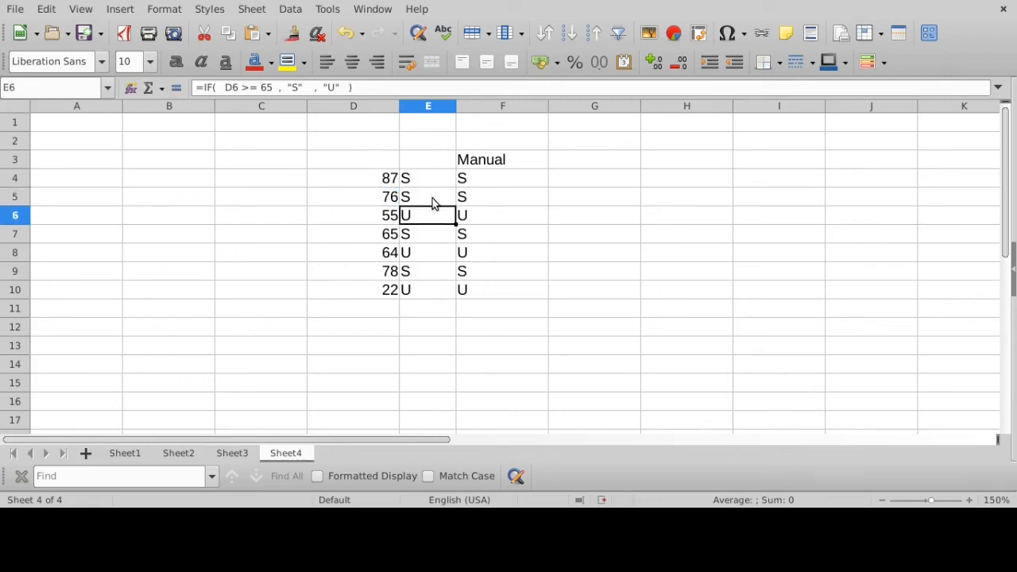
pyautogui.click(410, 84)
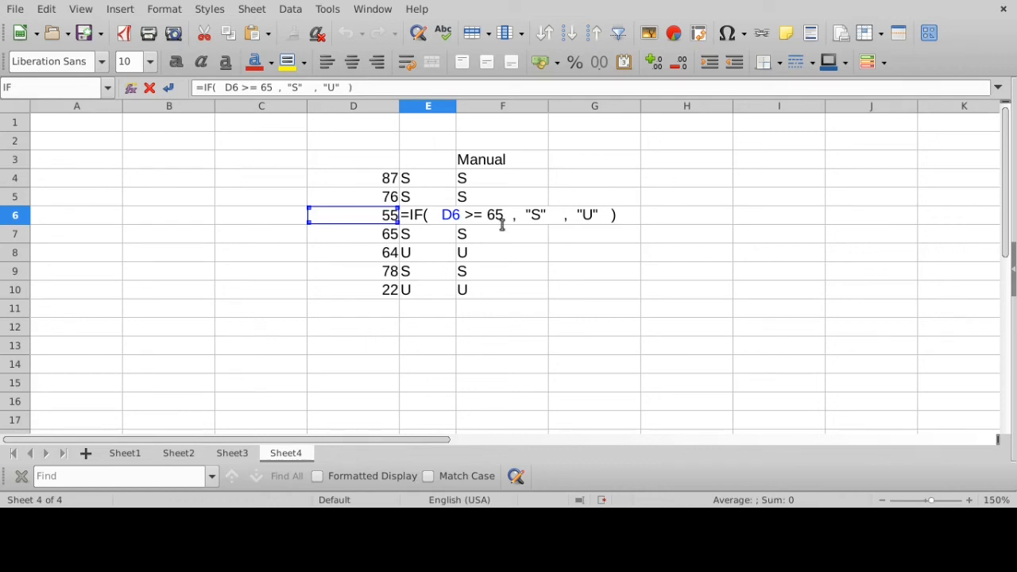
pyautogui.press('Return')
pyautogui.click(417, 216)
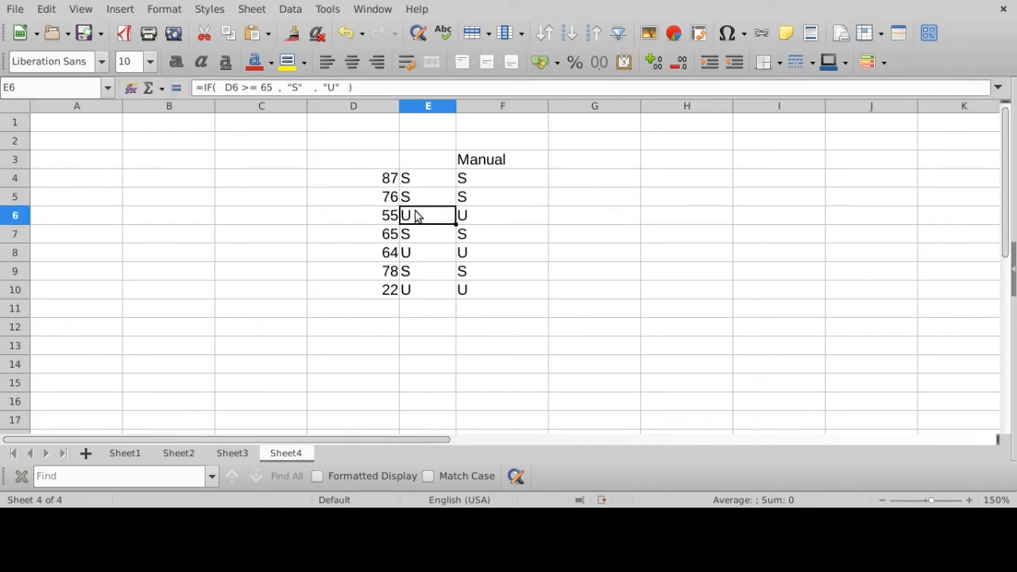
pyautogui.click(418, 233)
pyautogui.click(402, 86)
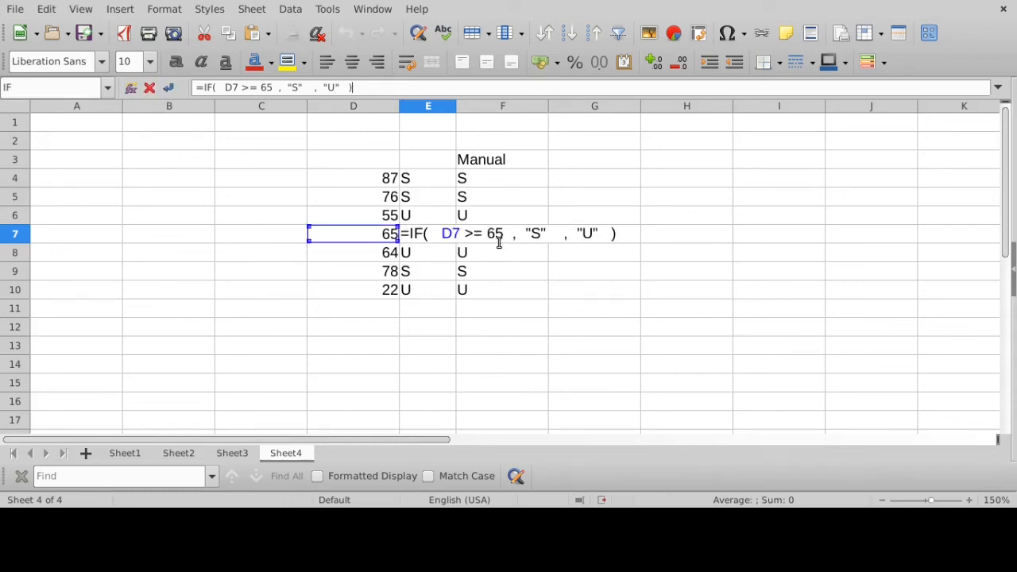
pyautogui.press('Return')
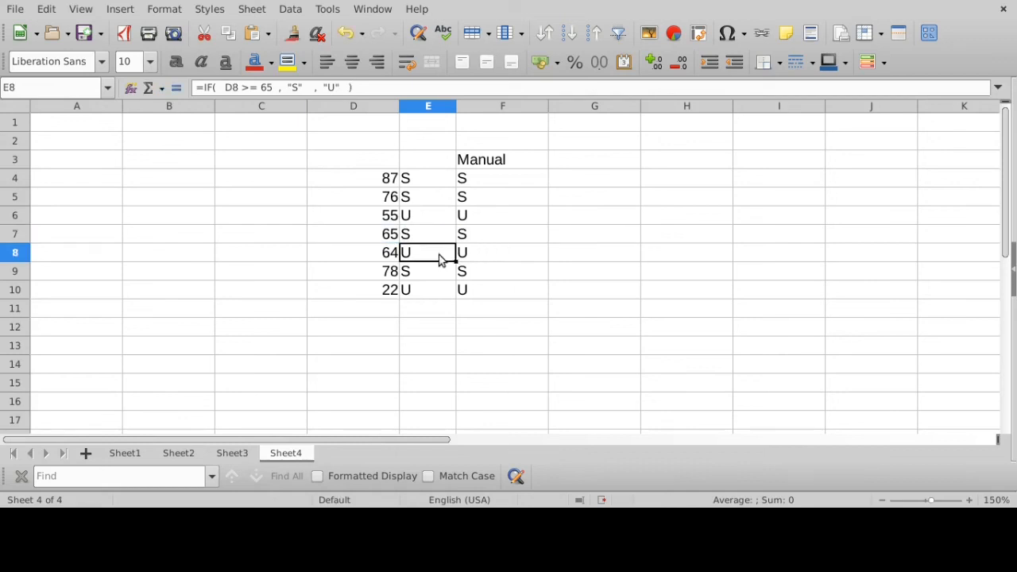
pyautogui.click(371, 88)
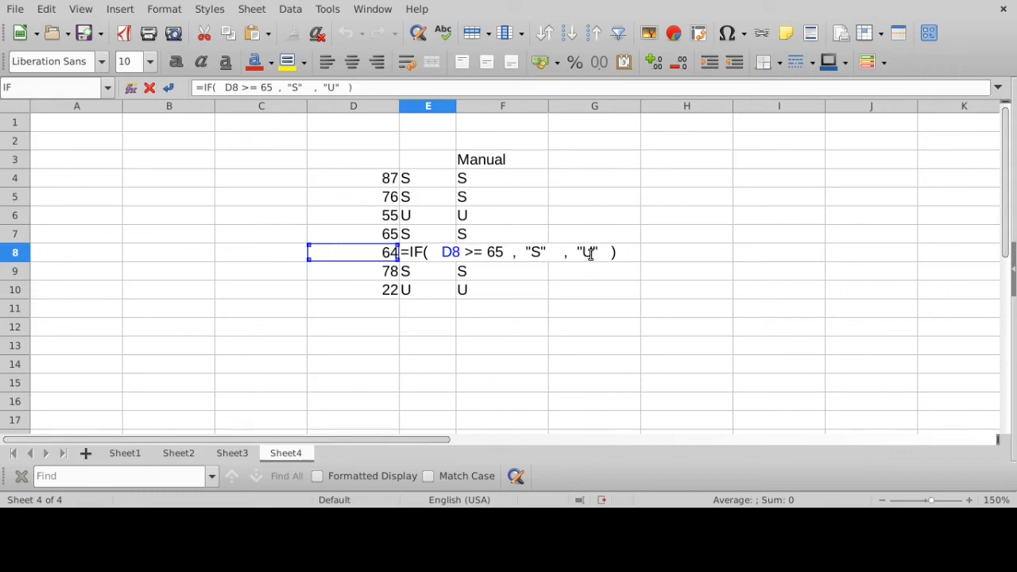
pyautogui.press('Return')
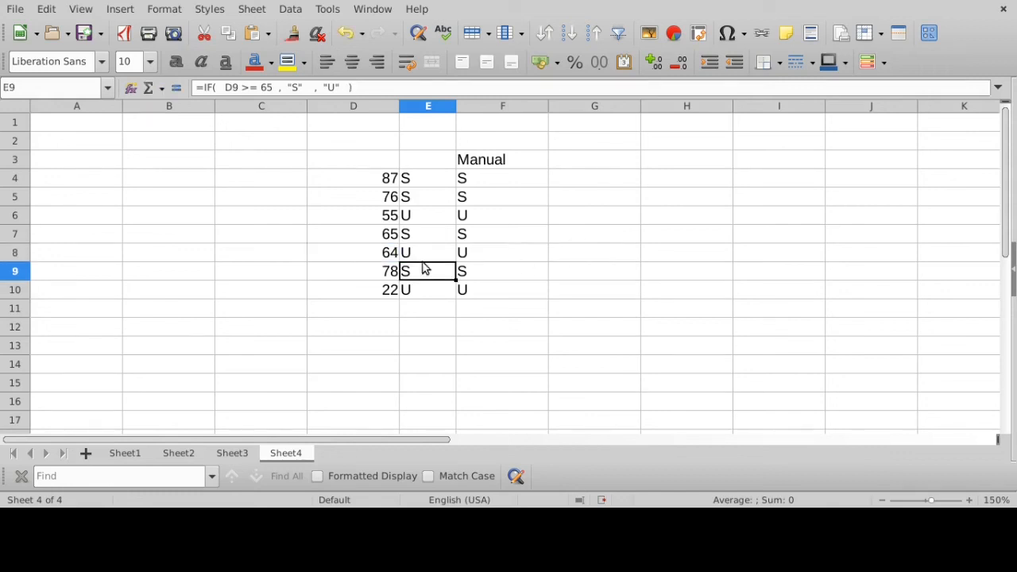
# - Save the workbook and review the grades from E8 up to E4 and the scores from D4 down to D10
pyautogui.hotkey('ctrl', 's')
pyautogui.click(414, 253)
pyautogui.click(408, 232)
pyautogui.click(413, 216)
pyautogui.click(416, 182)
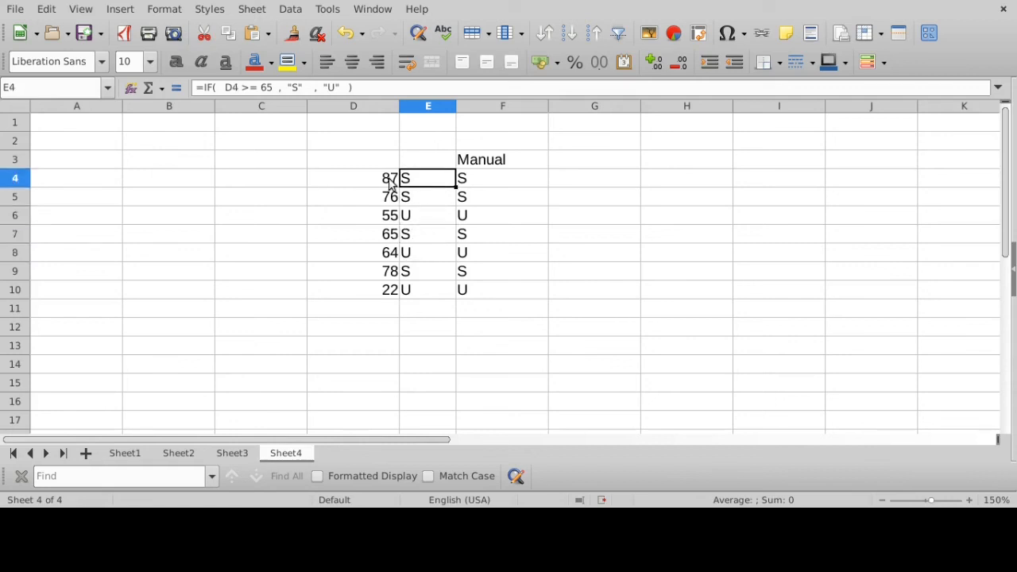
pyautogui.click(385, 183)
pyautogui.click(382, 198)
pyautogui.click(379, 219)
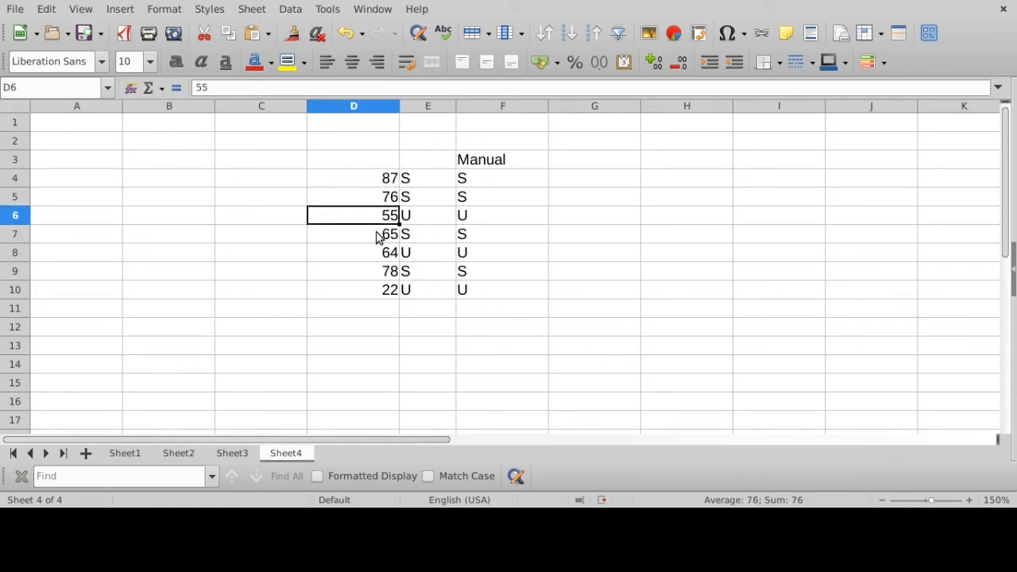
pyautogui.click(377, 235)
pyautogui.click(377, 253)
pyautogui.click(375, 271)
pyautogui.click(376, 290)
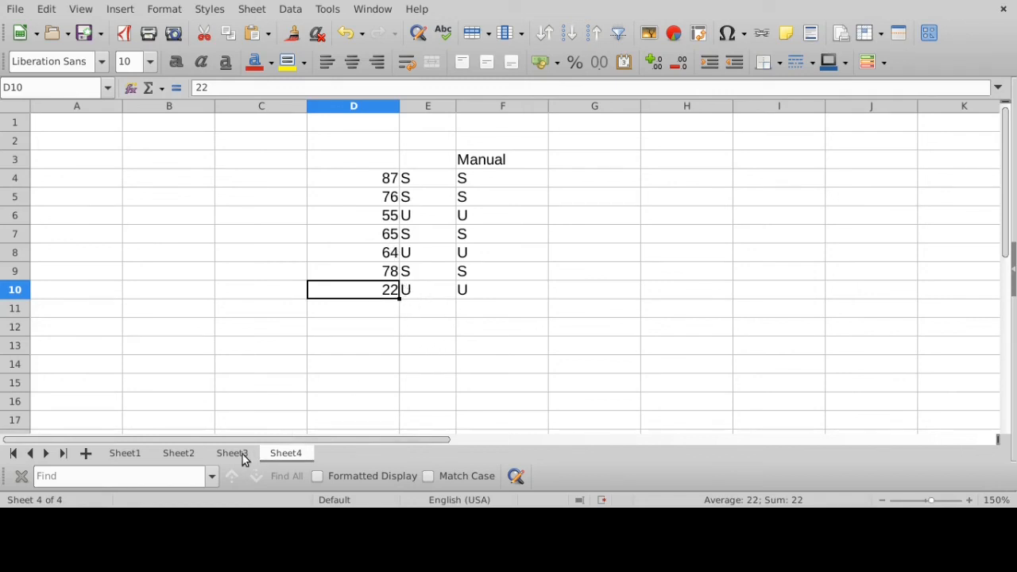
# - Switch to Sheet2 and go through the employee names in B5 to B9
pyautogui.click(191, 452)
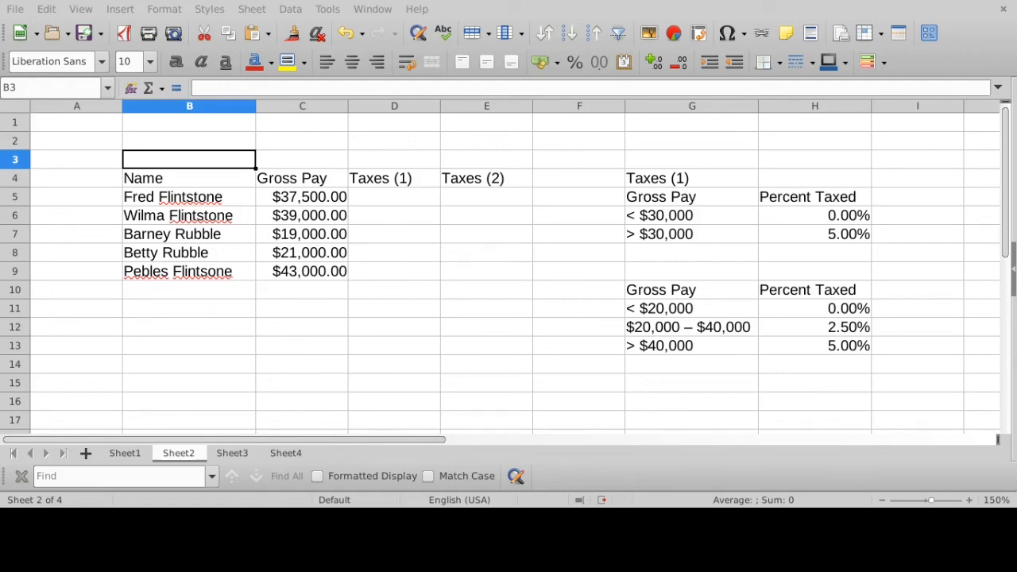
pyautogui.click(225, 201)
pyautogui.click(216, 216)
pyautogui.click(201, 240)
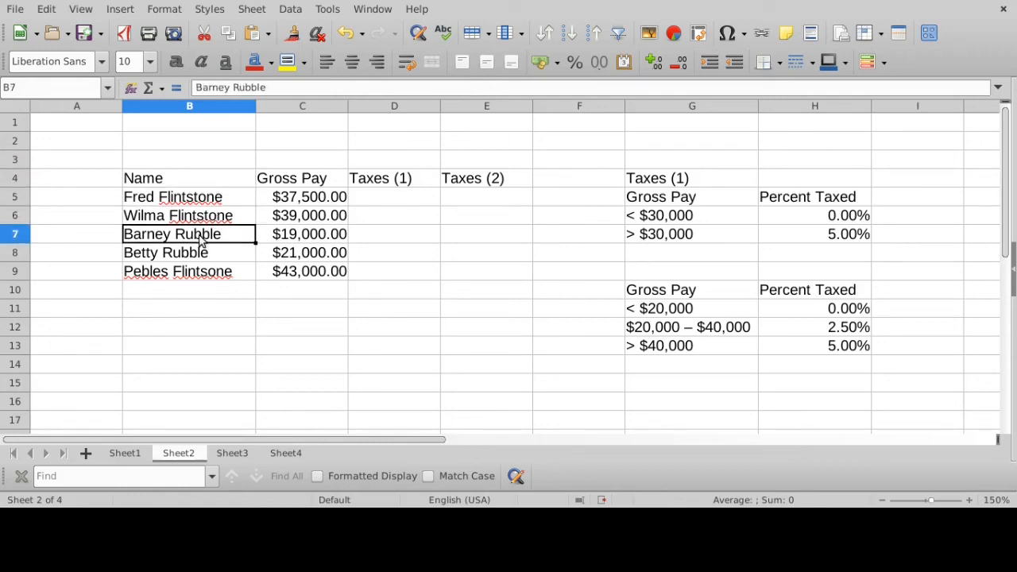
pyautogui.click(199, 254)
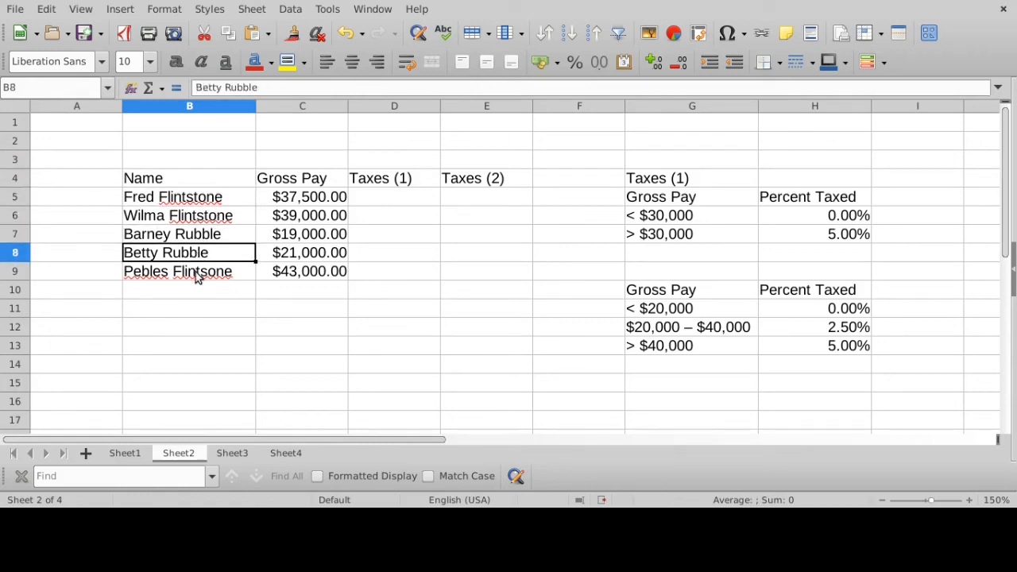
pyautogui.click(196, 273)
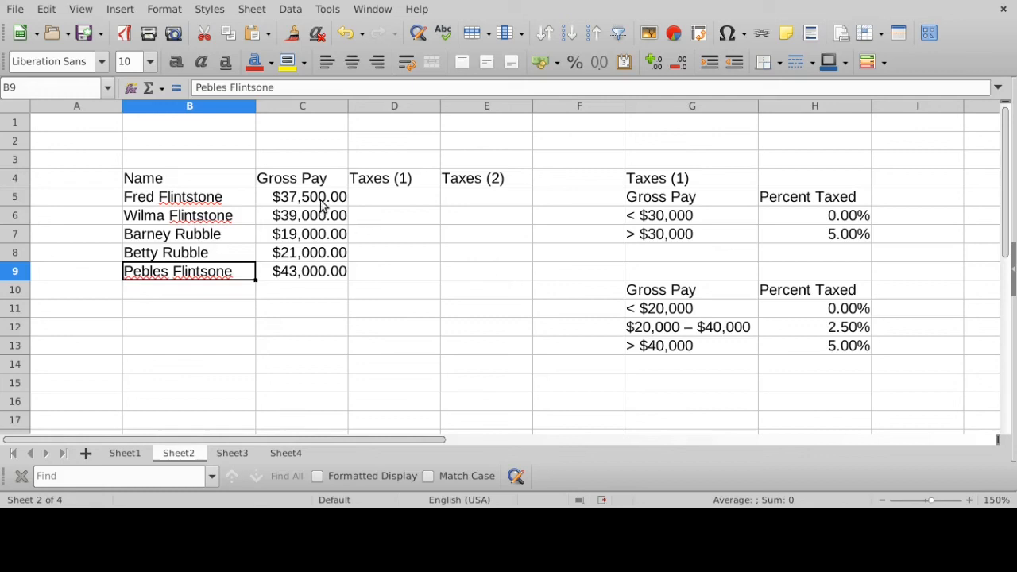
# - Go through the gross pay amounts in C5 to C9, from first to last, two times
pyautogui.click(311, 200)
pyautogui.click(308, 216)
pyautogui.click(306, 235)
pyautogui.click(306, 254)
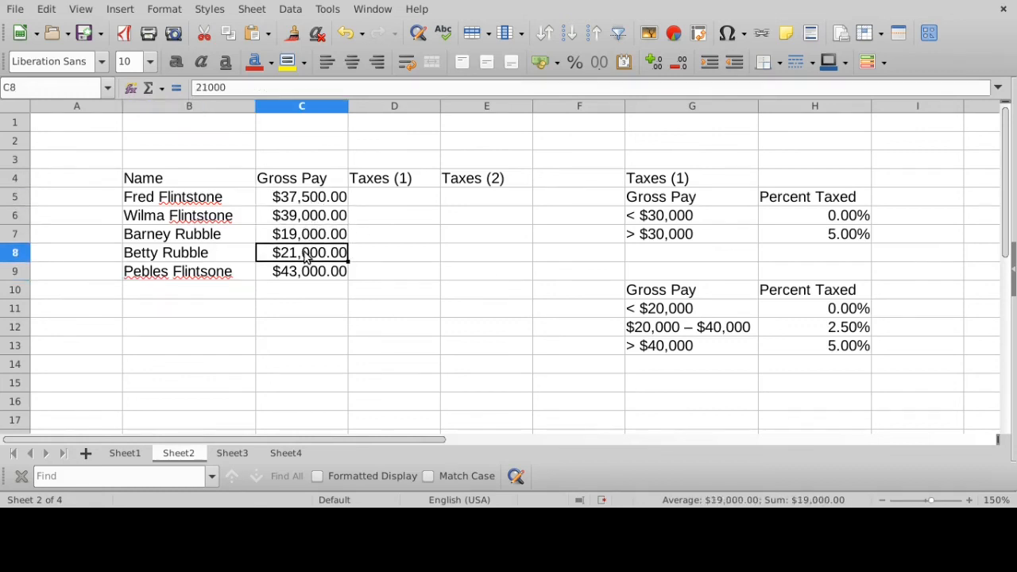
pyautogui.click(303, 274)
pyautogui.click(301, 198)
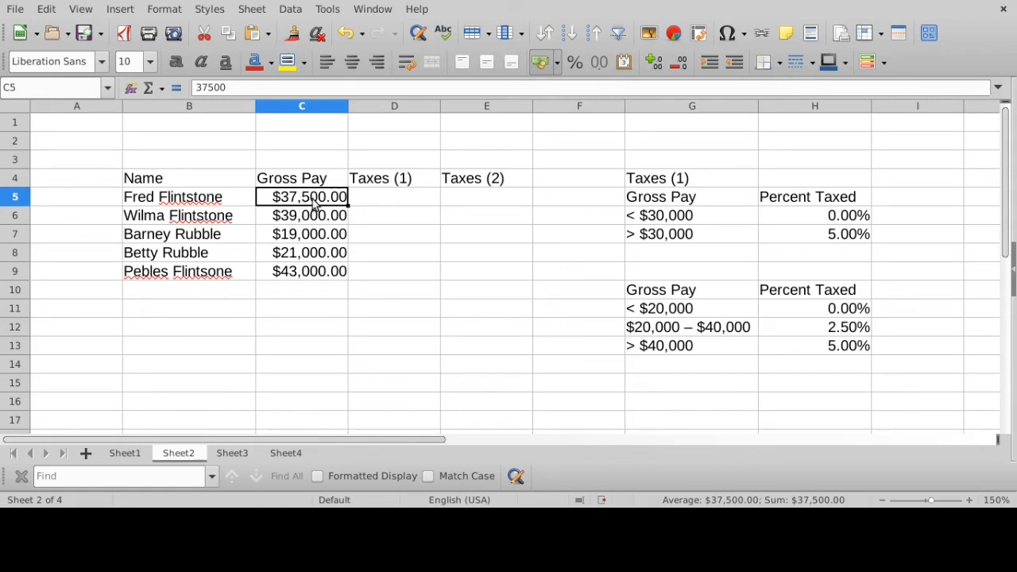
pyautogui.click(317, 221)
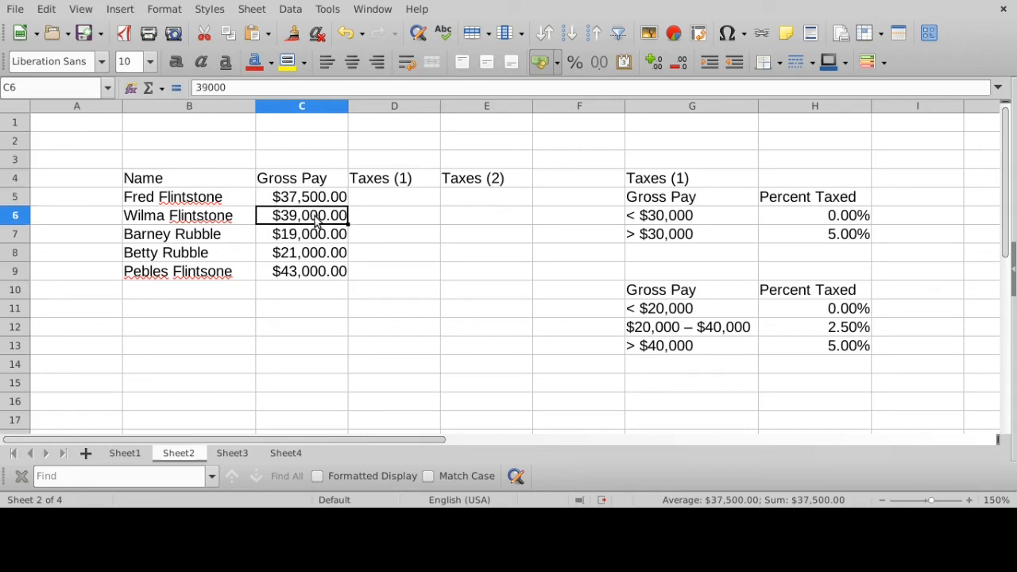
pyautogui.click(311, 239)
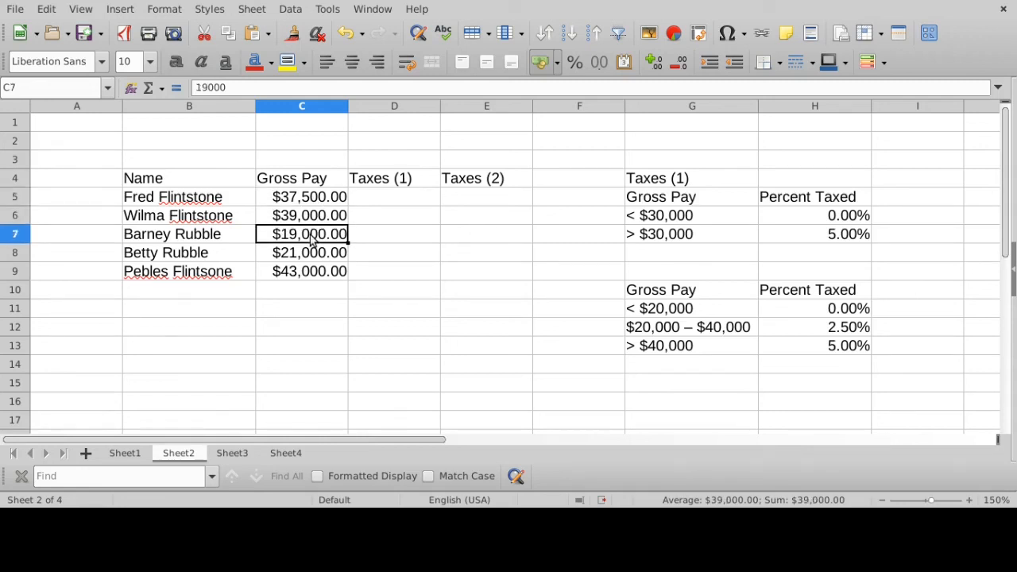
pyautogui.click(311, 256)
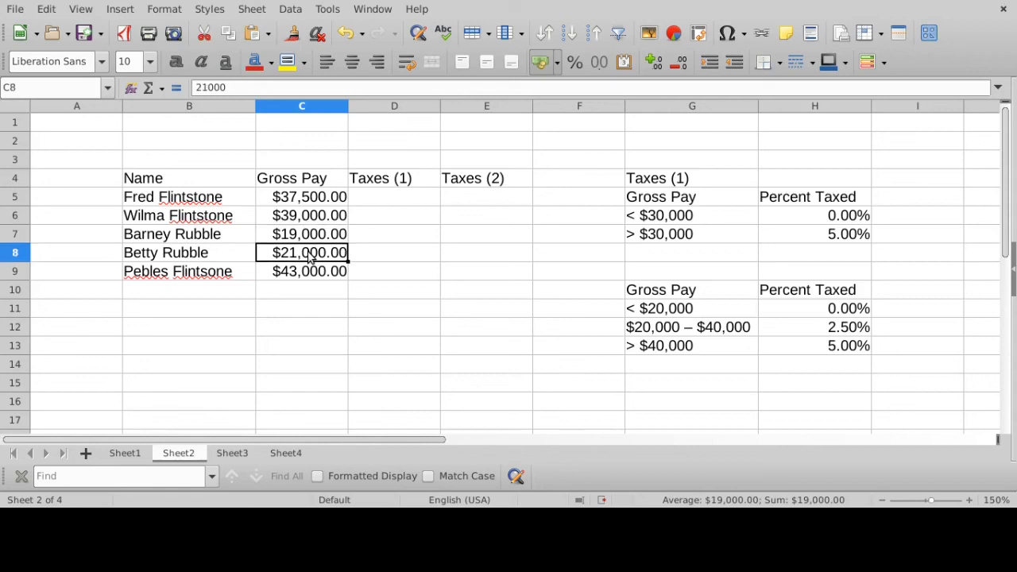
pyautogui.click(310, 273)
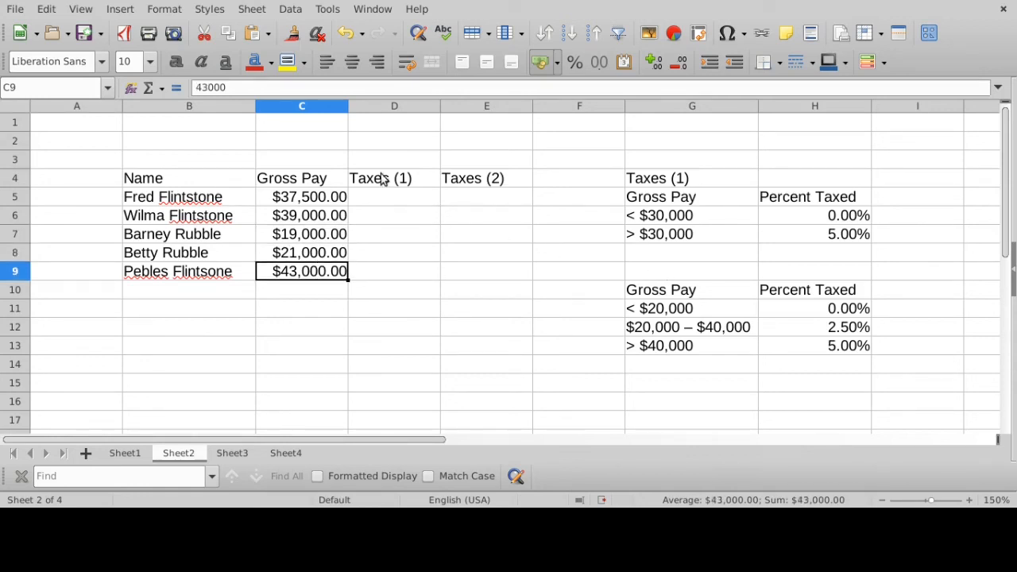
# - Examine the Taxes (1) and Taxes (2) columns and the Taxes (1) rate table in G4:H7, including its under $30,000 bracket
pyautogui.click(398, 104)
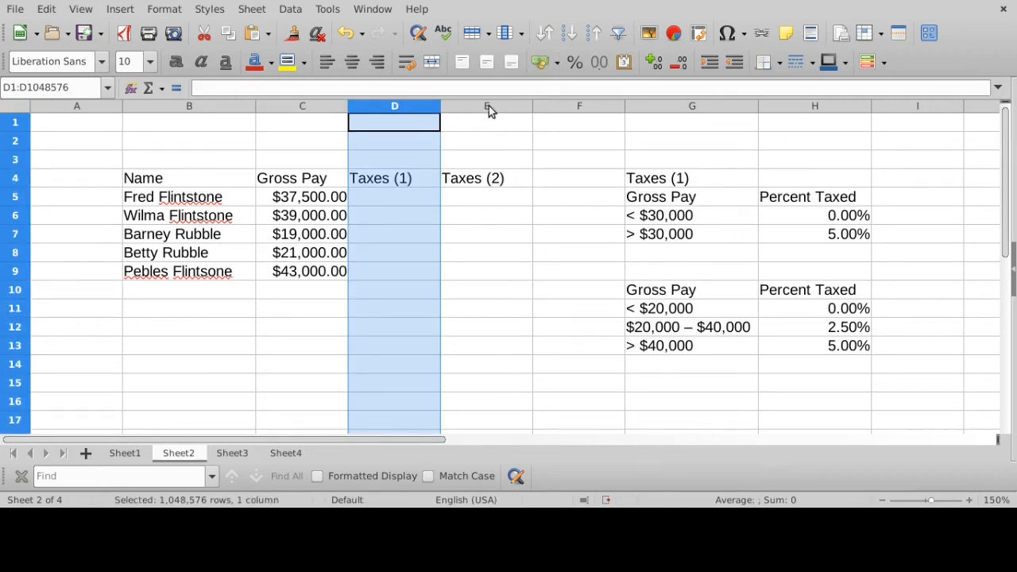
pyautogui.click(487, 106)
pyautogui.click(410, 106)
pyautogui.moveTo(665, 183); pyautogui.dragTo(810, 247)
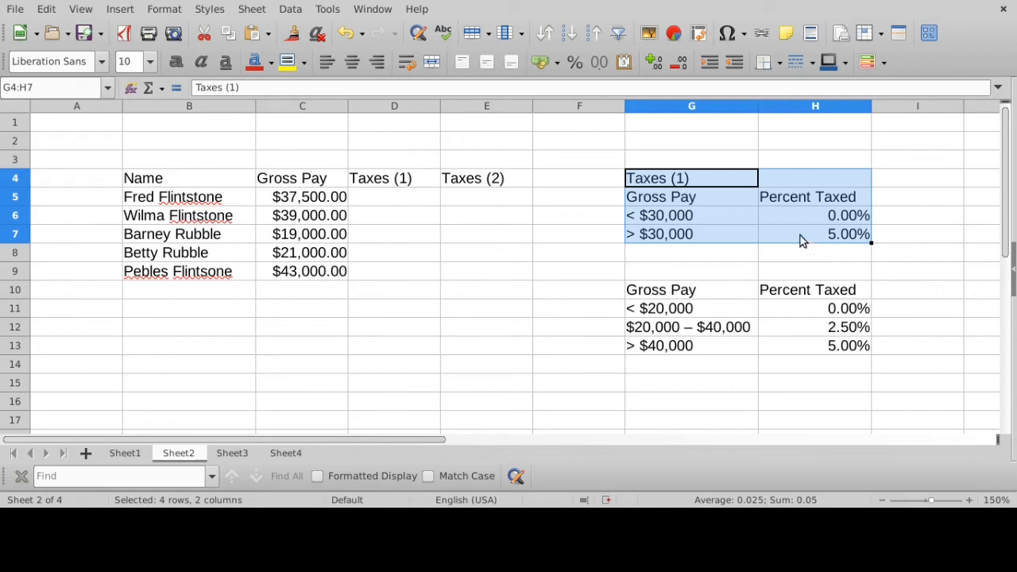
pyautogui.click(691, 218)
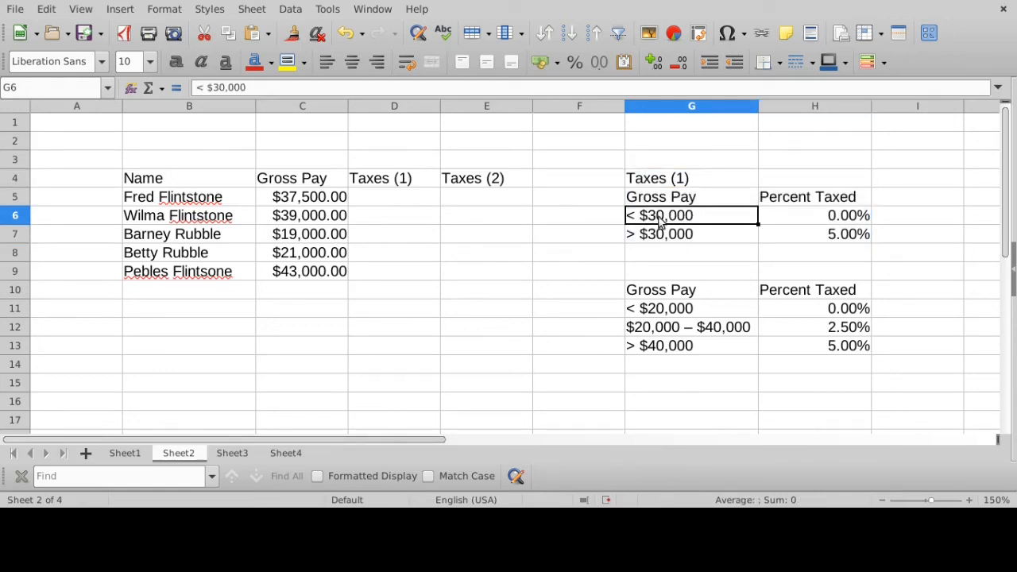
pyautogui.click(839, 222)
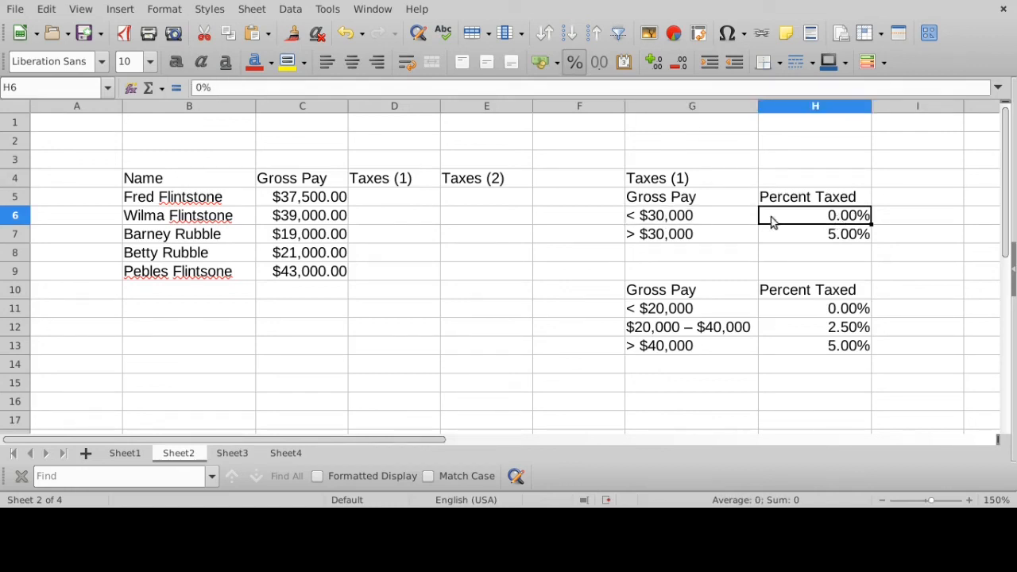
# - Compare the gross pay in C7 and C5 with the Taxes (1) brackets in G6:G7 and their percentages in H6:H7
pyautogui.click(298, 238)
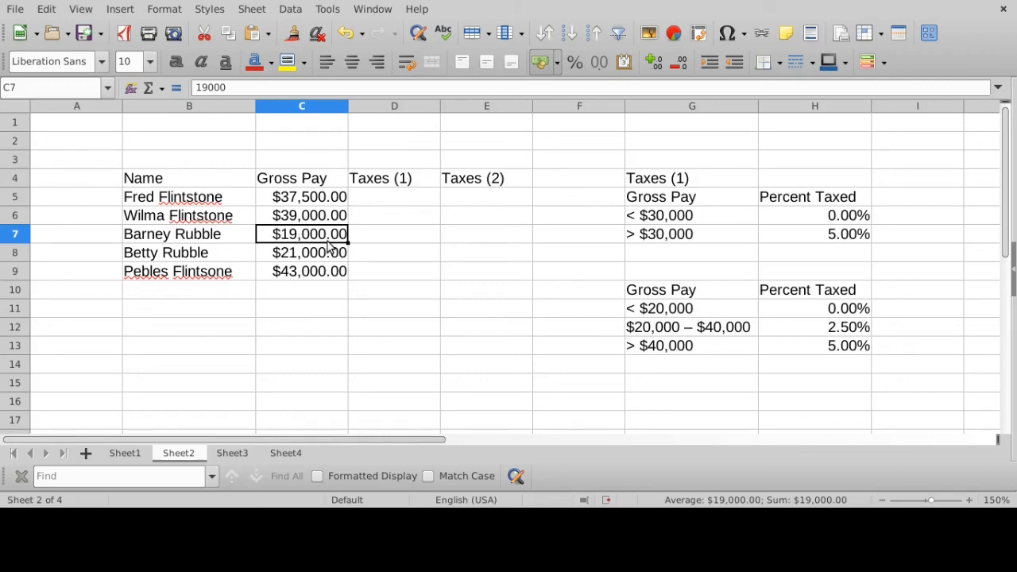
pyautogui.click(687, 222)
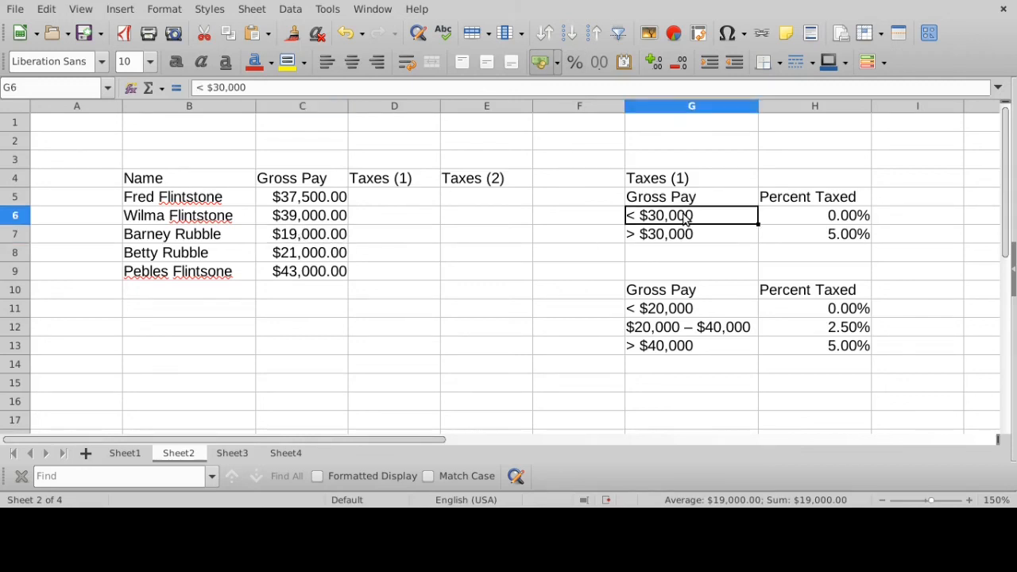
pyautogui.click(329, 238)
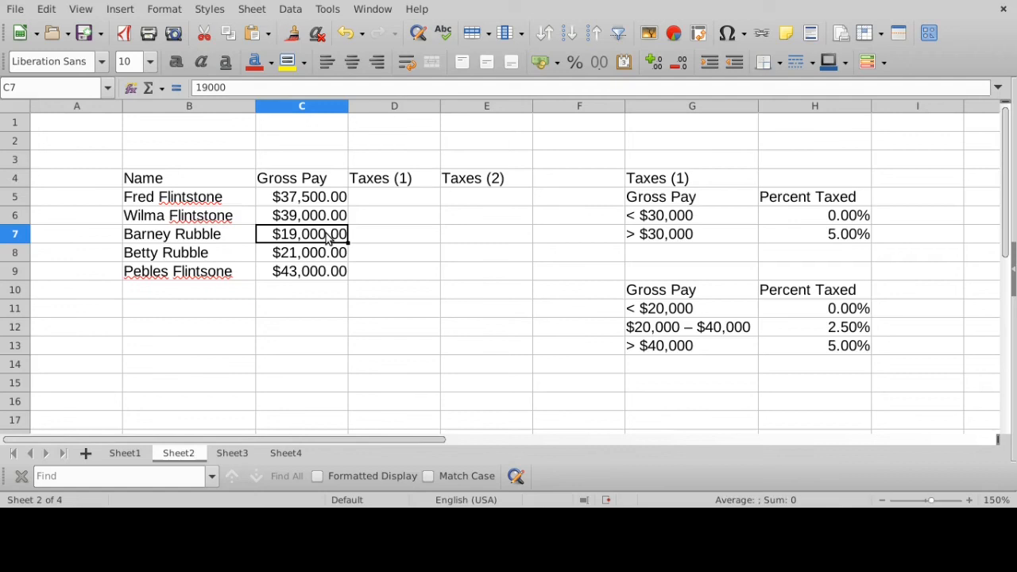
pyautogui.click(690, 221)
pyautogui.click(852, 222)
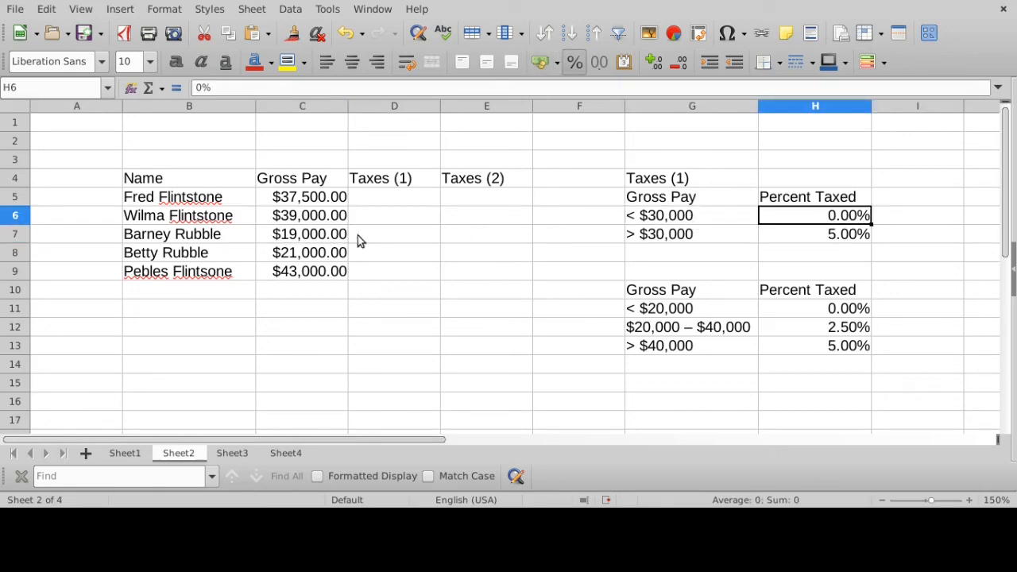
pyautogui.click(296, 203)
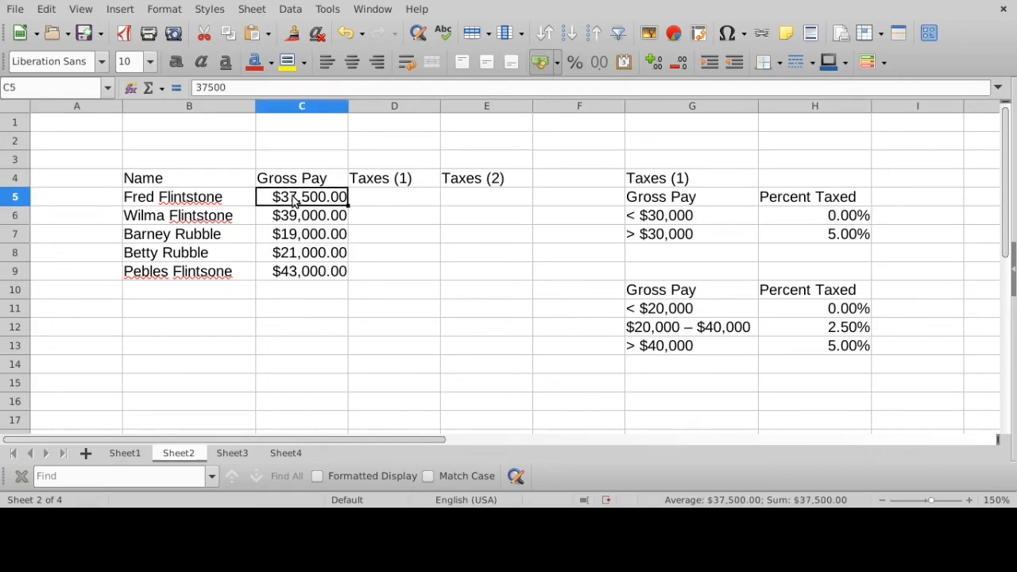
pyautogui.click(669, 216)
pyautogui.click(665, 235)
pyautogui.click(821, 235)
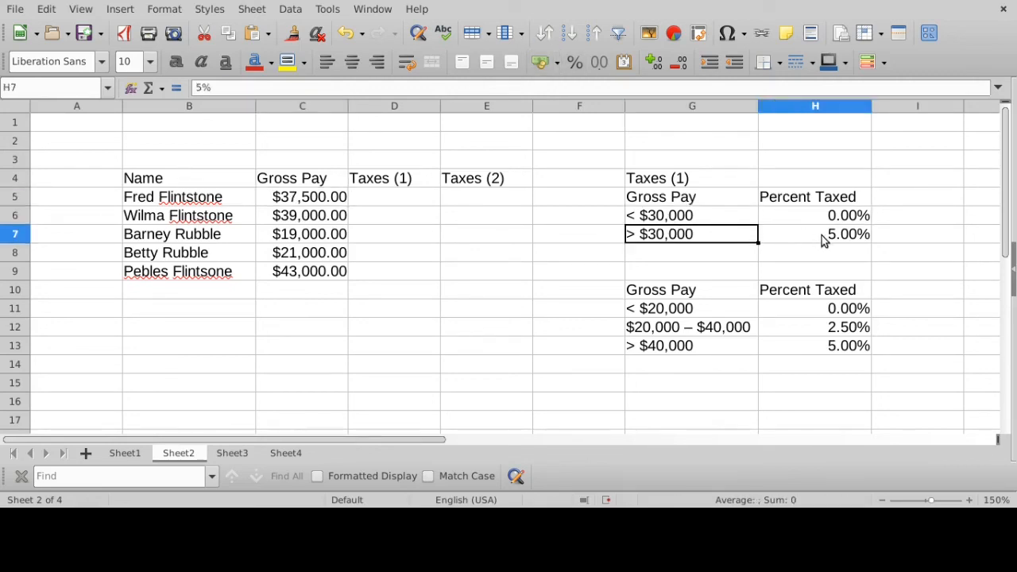
# - Widen column D and begin an IF formula in D5 with the test C5<30000
pyautogui.click(401, 208)
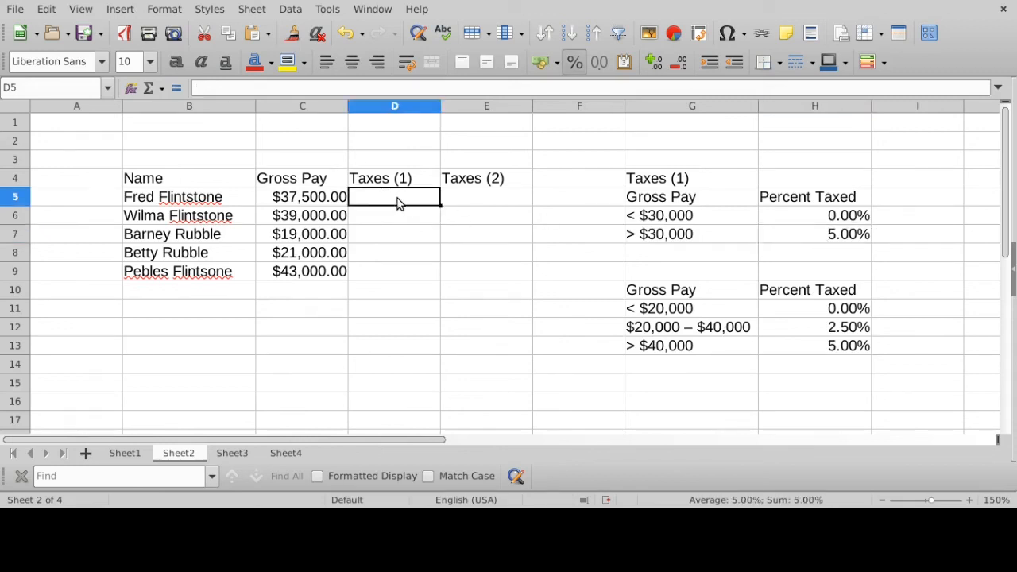
pyautogui.moveTo(440, 106); pyautogui.dragTo(563, 108)
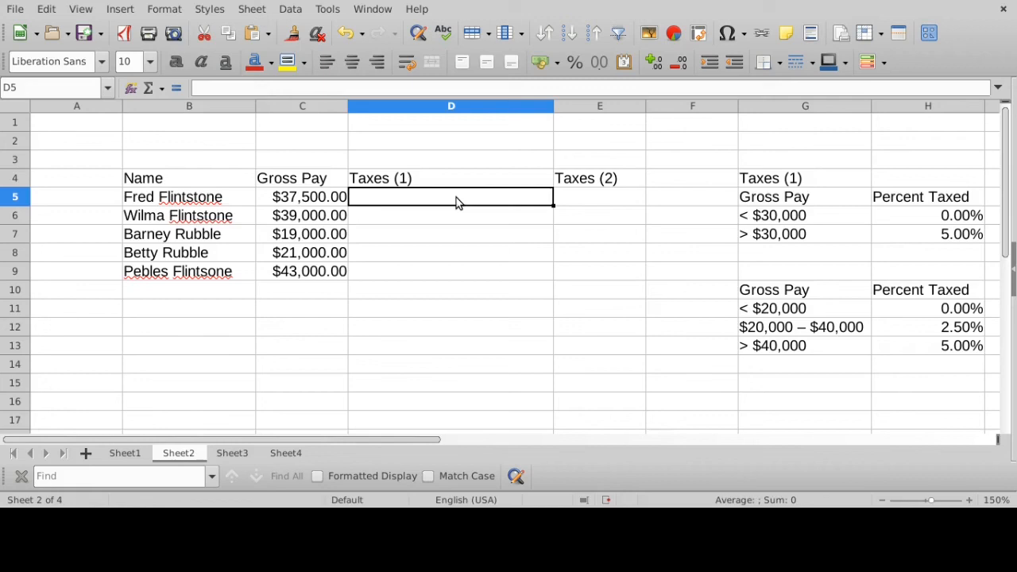
pyautogui.write('=IF(')
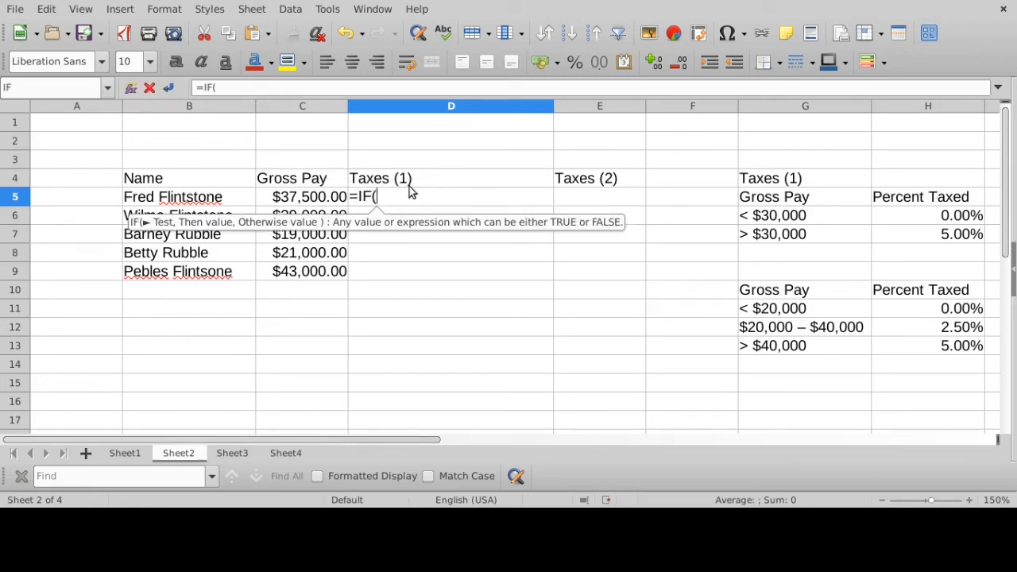
pyautogui.click(323, 200)
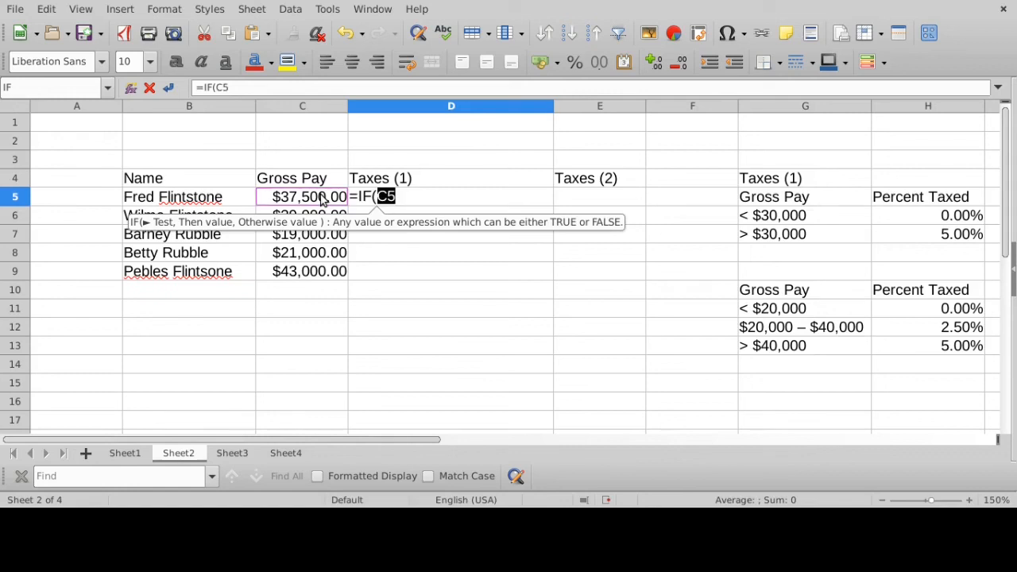
pyautogui.click(435, 196)
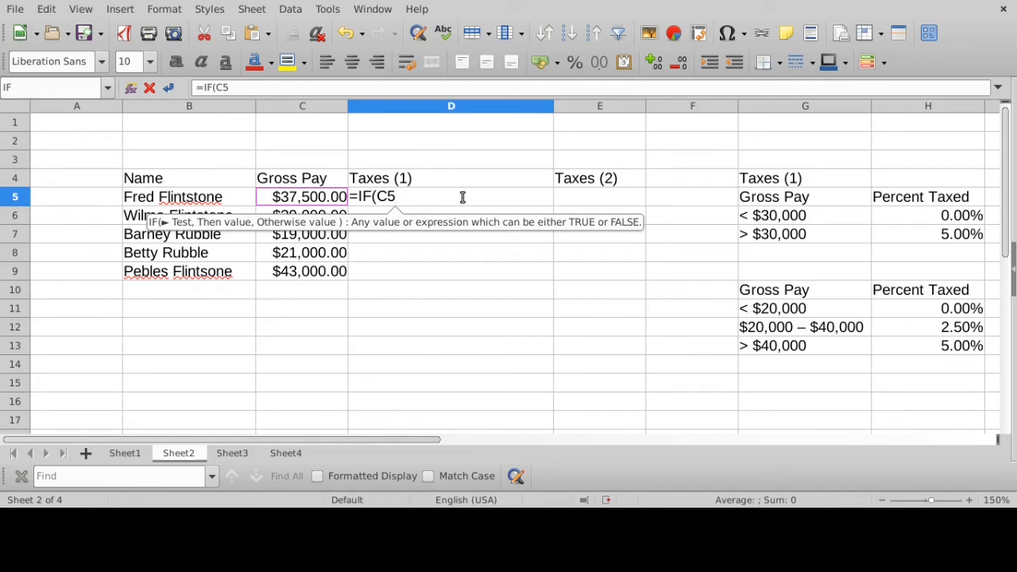
pyautogui.write('<')
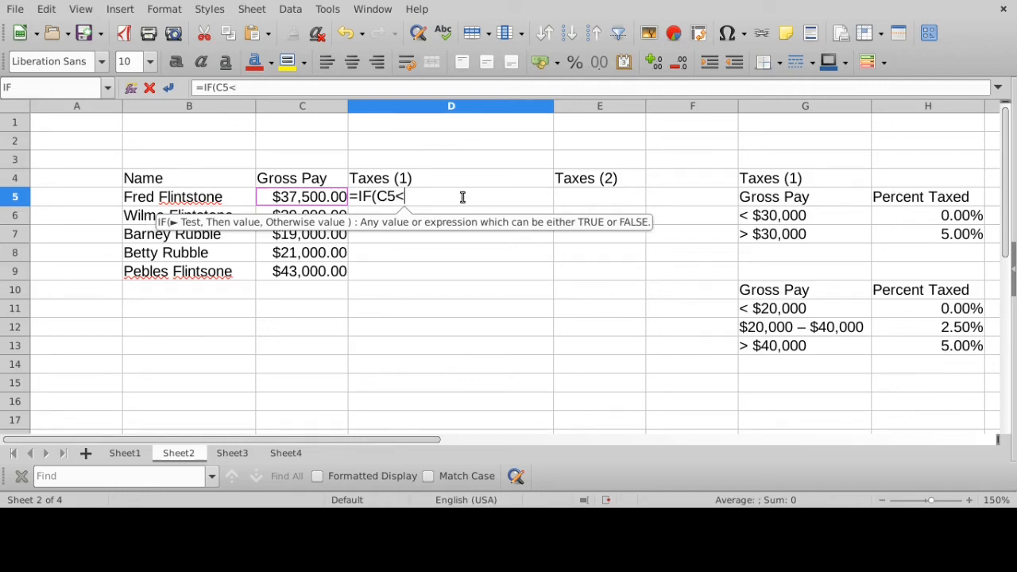
pyautogui.write('30000')
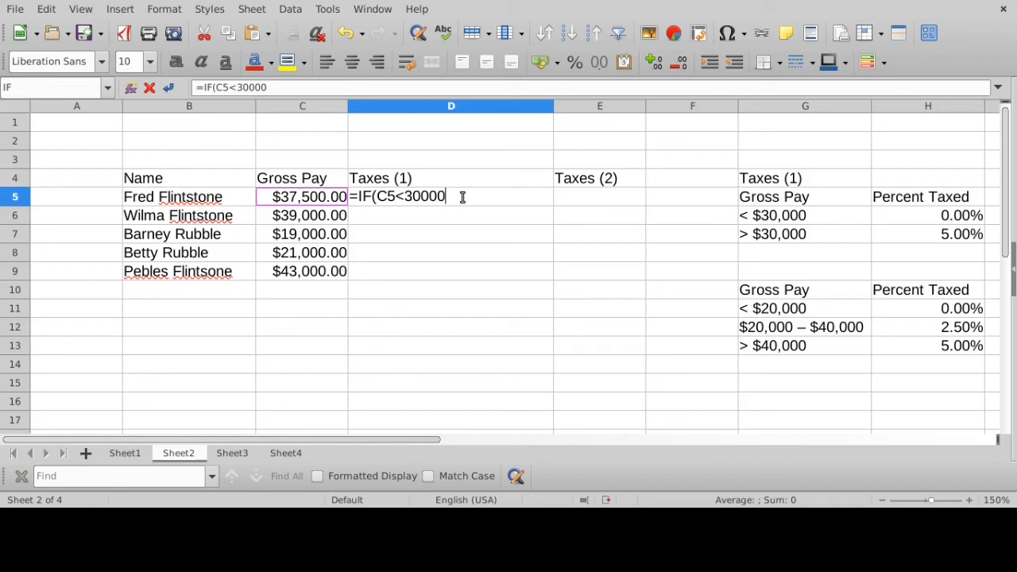
pyautogui.write(',')
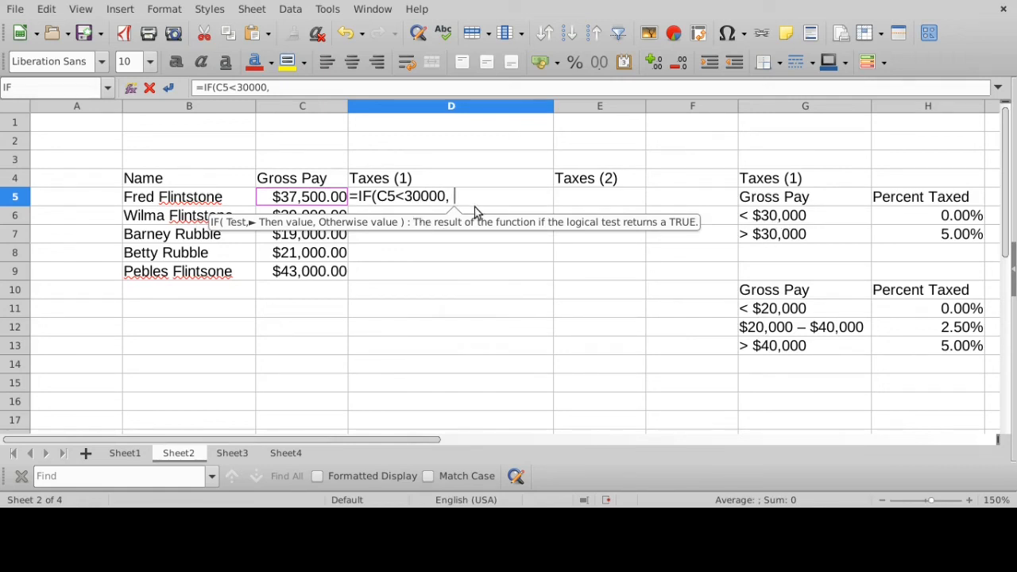
# - Complete the D5 IF formula with 0 as the then value and 0.05 as the otherwise value
pyautogui.press('BackSpace')
pyautogui.press('BackSpace')
pyautogui.moveTo(447, 197); pyautogui.dragTo(451, 197)
pyautogui.write('0')
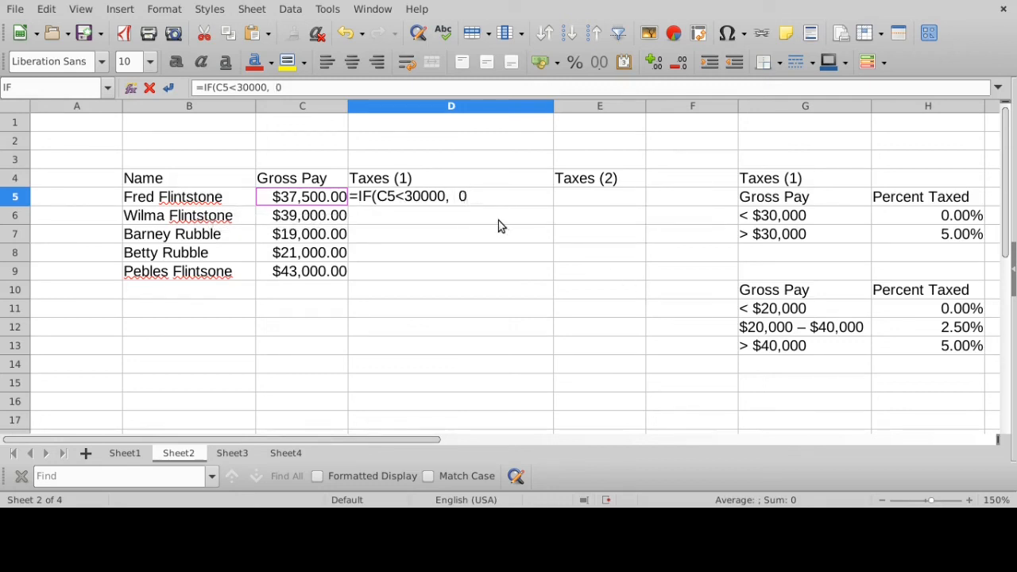
pyautogui.write(', ')
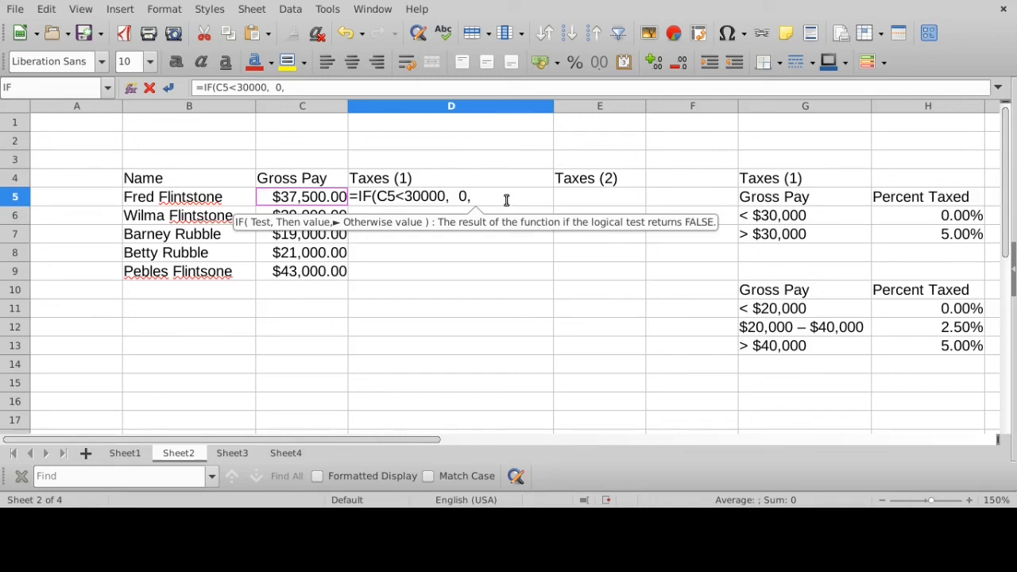
pyautogui.write('0.05')
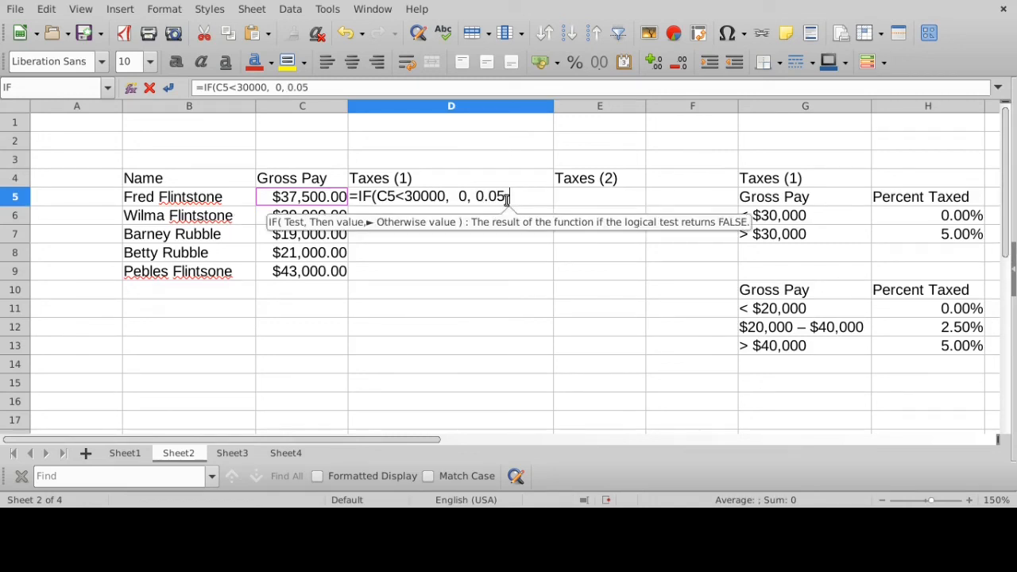
pyautogui.write(' )')
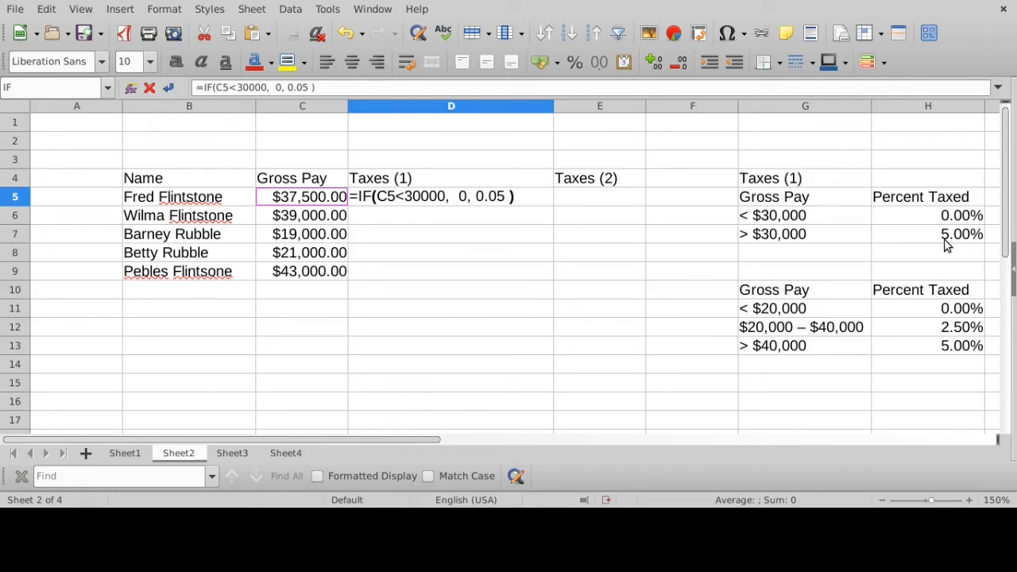
pyautogui.press('Return')
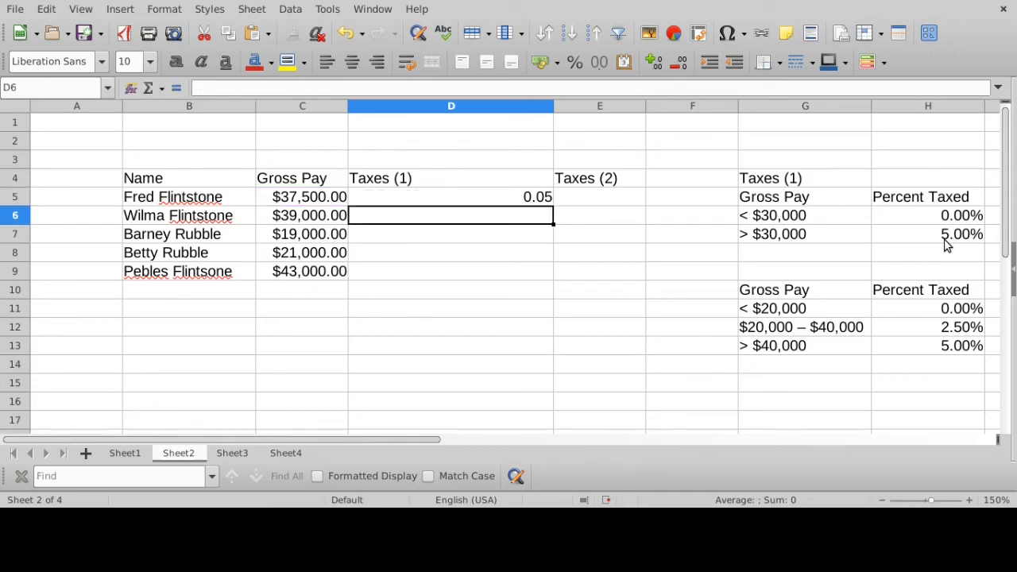
# - Review the IF formula in D5 against the gross pay in C5, leaving the formula as it is
pyautogui.click(524, 204)
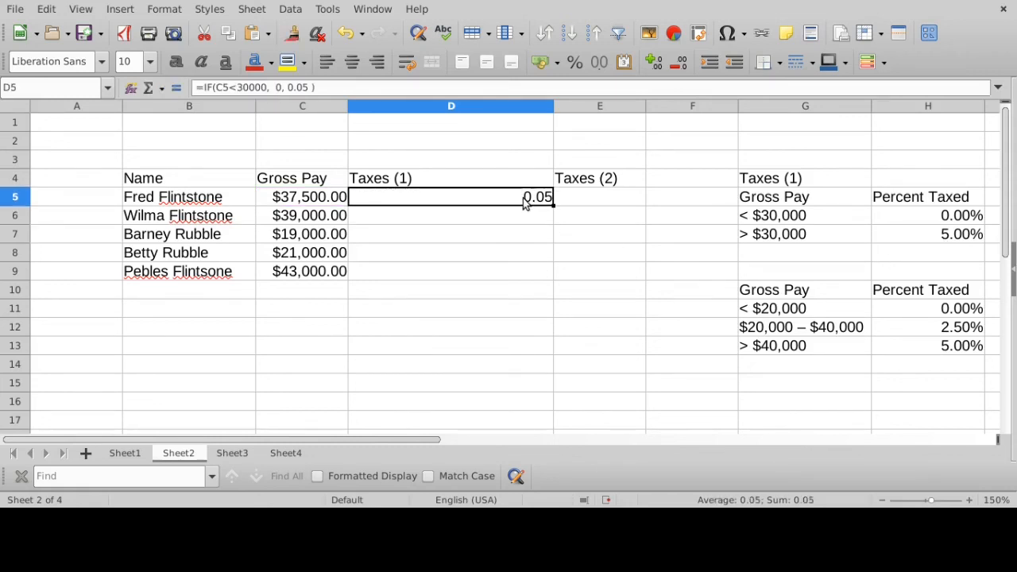
pyautogui.click(332, 194)
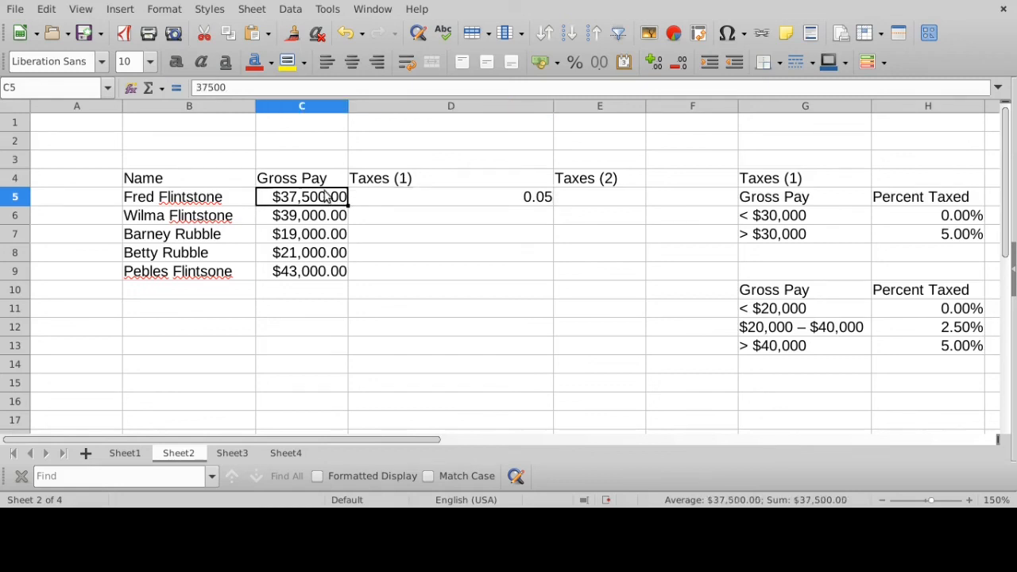
pyautogui.click(385, 197)
pyautogui.click(363, 87)
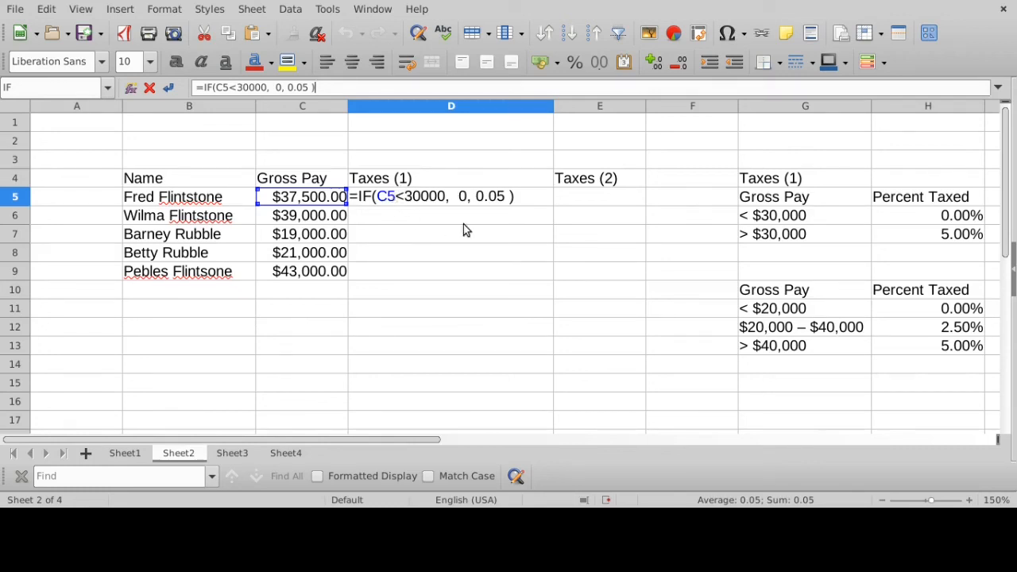
pyautogui.click(527, 195)
pyautogui.press('Return')
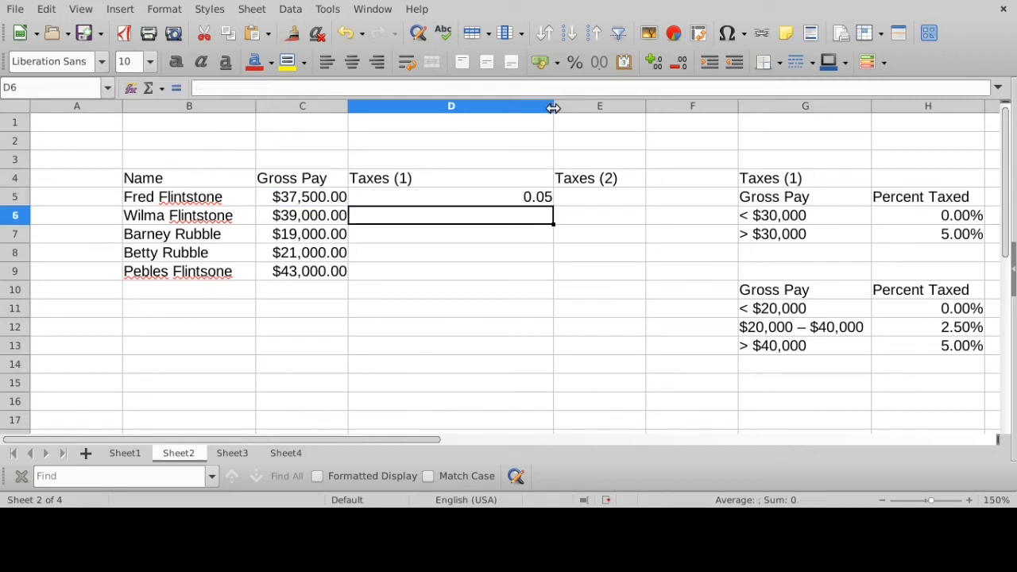
# - Narrow column D and copy the D5 formula down through D9
pyautogui.moveTo(553, 108); pyautogui.dragTo(452, 108)
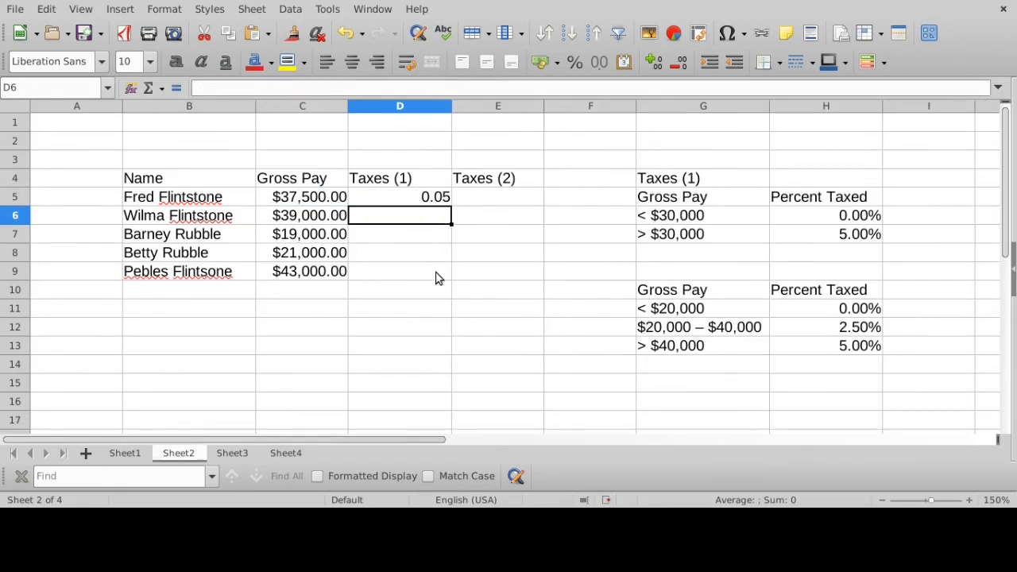
pyautogui.click(429, 202)
pyautogui.moveTo(450, 203); pyautogui.dragTo(445, 277)
# - Compare each gross pay in C5 to C9 with its Taxes (1) result in D5 to D9, row by row
pyautogui.click(439, 200)
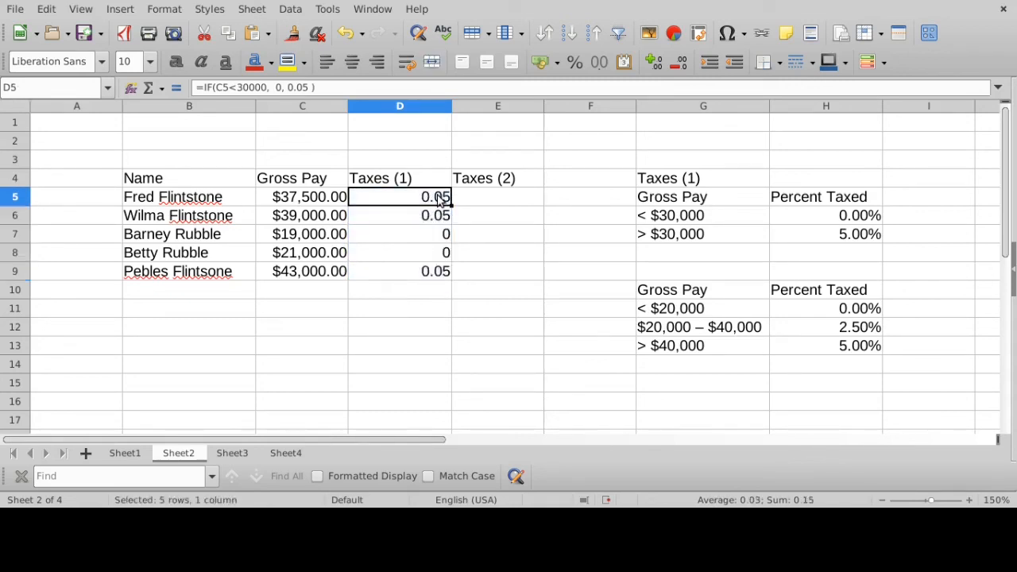
pyautogui.click(318, 200)
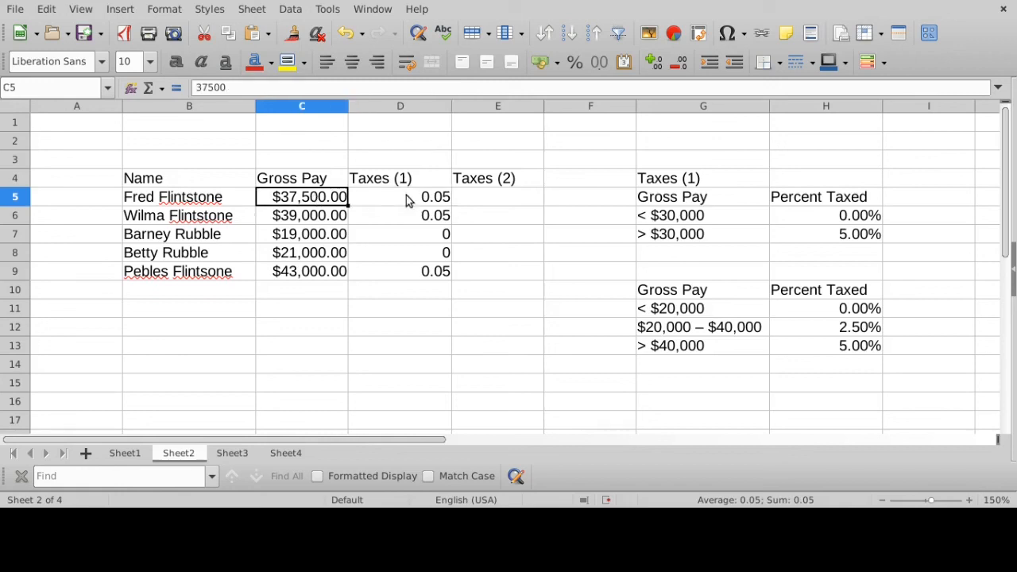
pyautogui.click(411, 200)
pyautogui.click(309, 219)
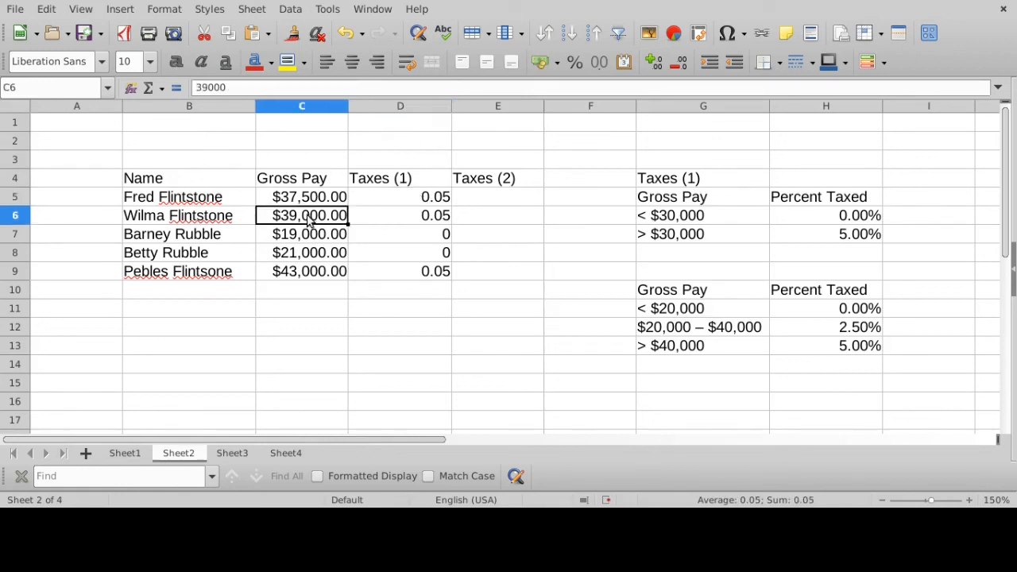
pyautogui.click(413, 219)
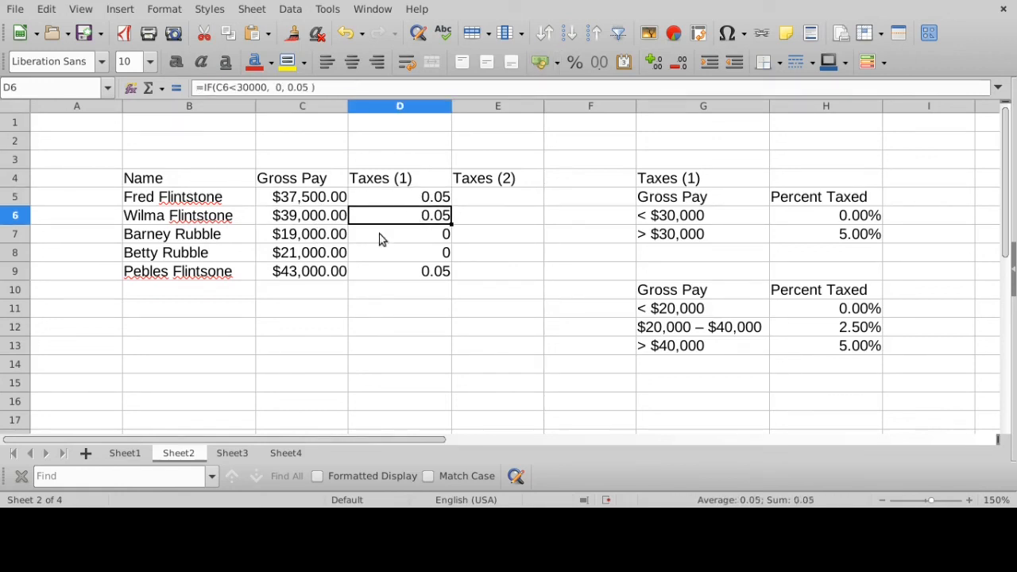
pyautogui.click(340, 240)
pyautogui.click(429, 240)
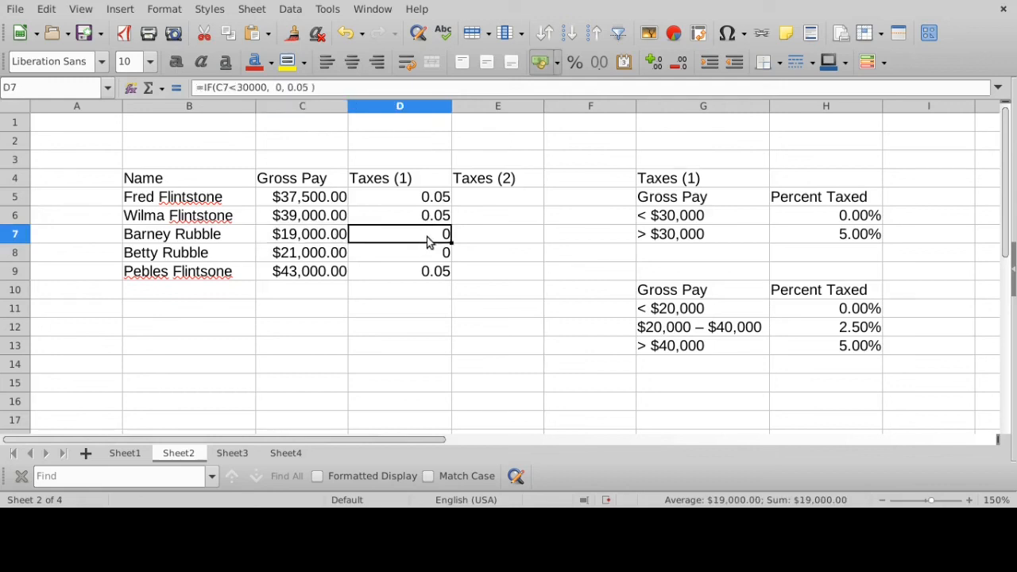
pyautogui.click(321, 259)
pyautogui.click(422, 255)
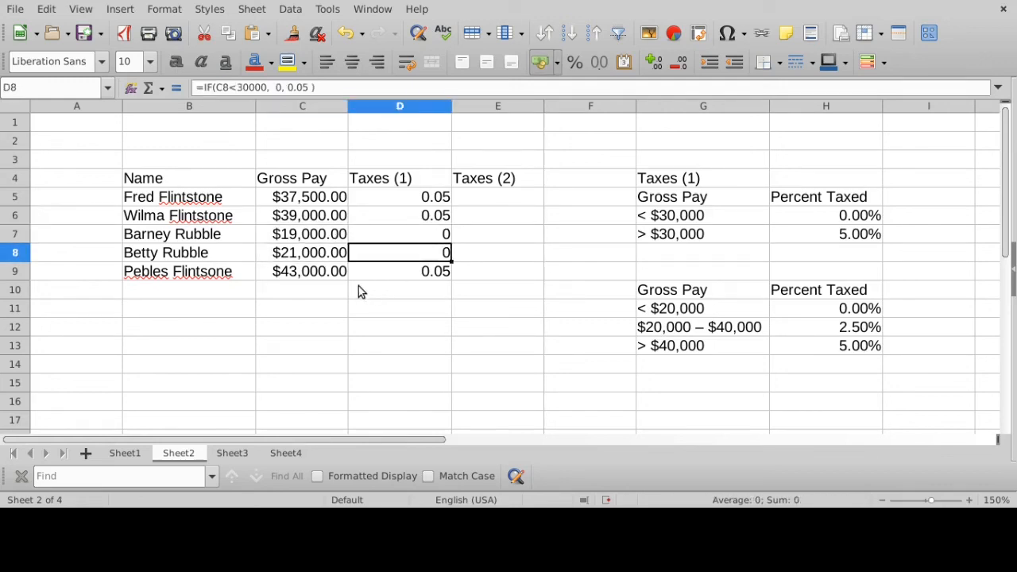
pyautogui.click(320, 277)
pyautogui.click(414, 275)
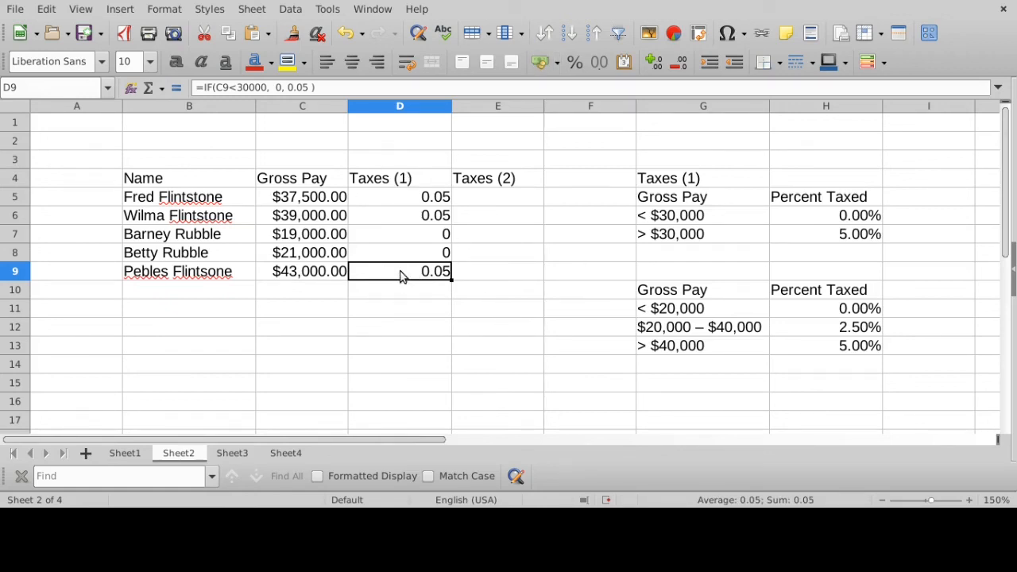
# - Narrow the Taxes (1) column D to fit its heading and widen the Taxes (2) column E
pyautogui.click(400, 106)
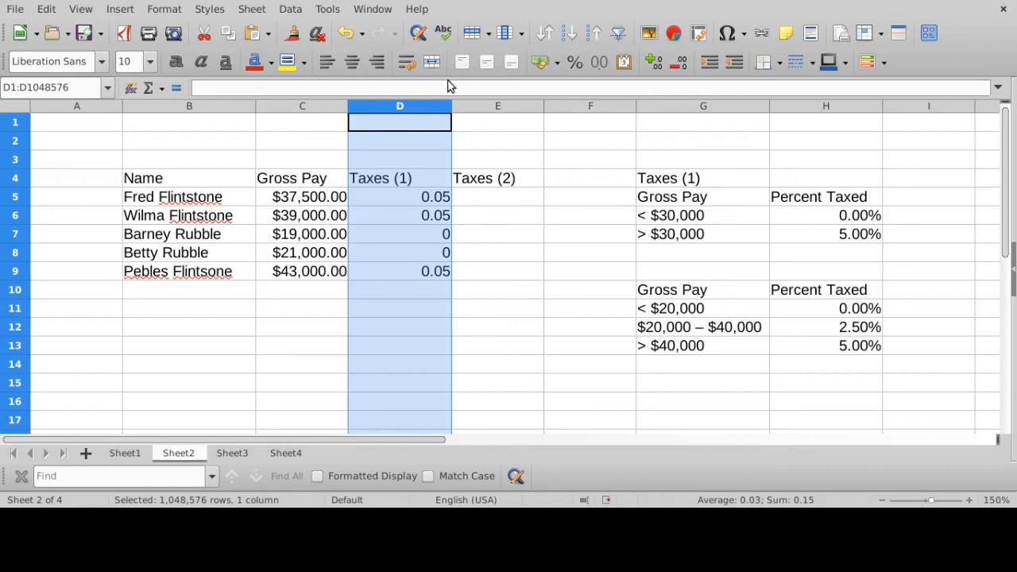
pyautogui.moveTo(451, 106); pyautogui.dragTo(419, 108)
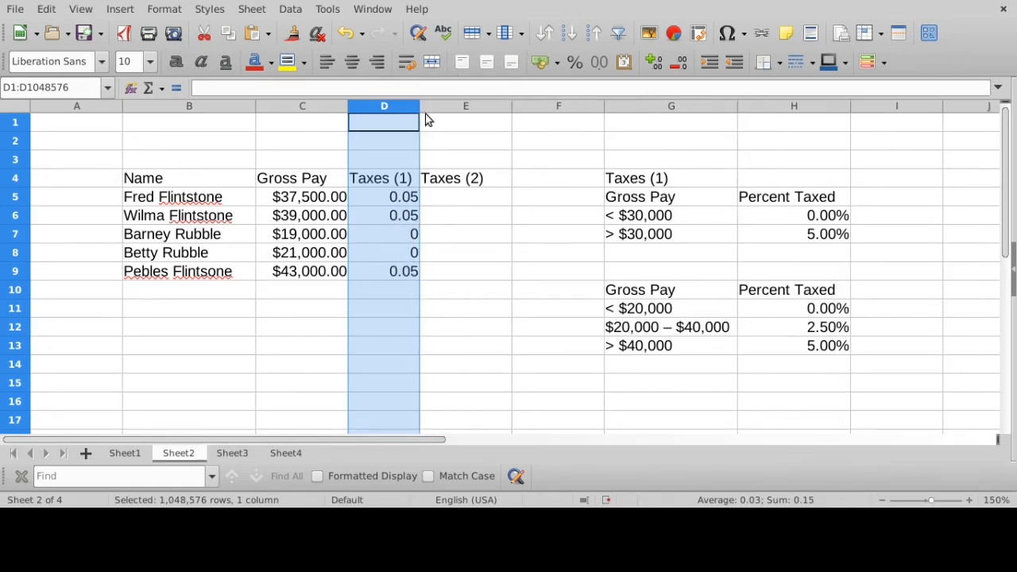
pyautogui.moveTo(514, 106); pyautogui.dragTo(580, 105)
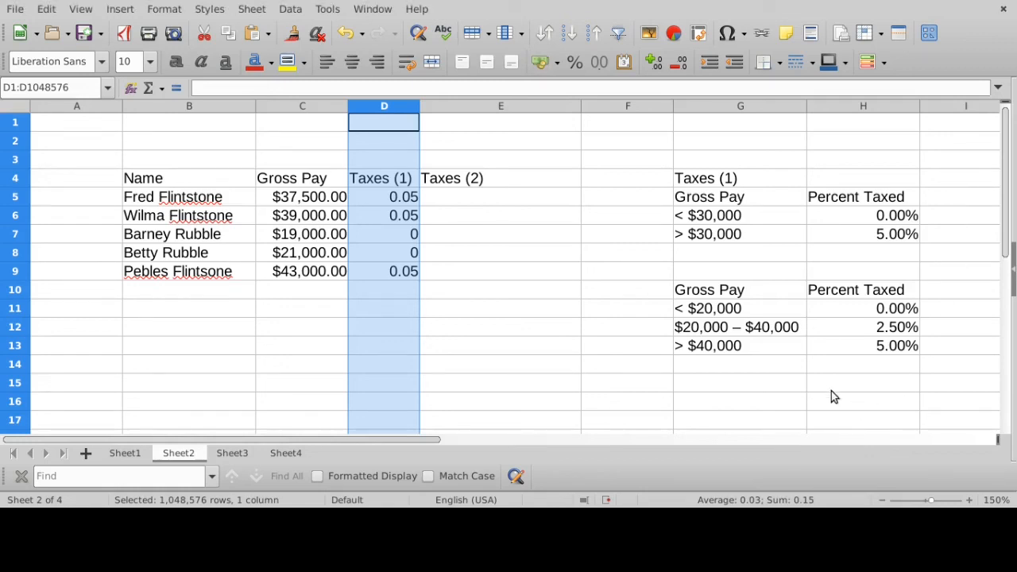
# - Examine the second rate table in G10:H13, going through its three gross pay brackets and their percentages
pyautogui.moveTo(707, 292); pyautogui.dragTo(860, 344)
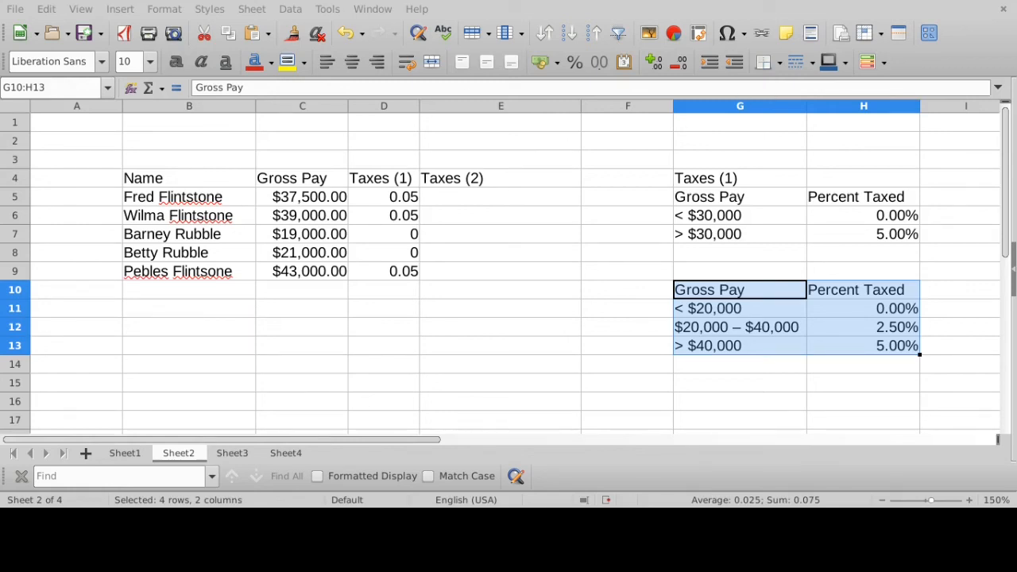
pyautogui.click(754, 311)
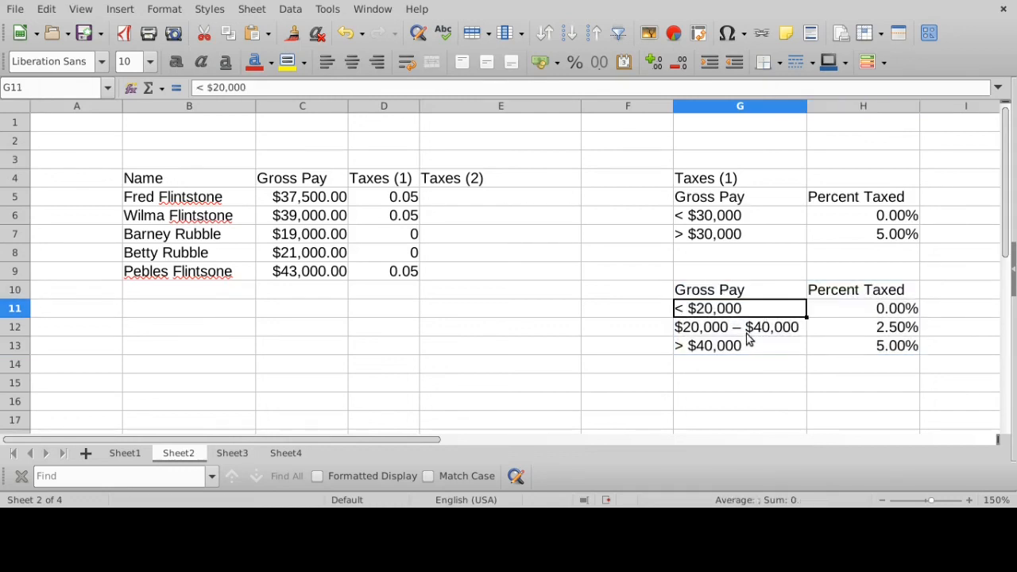
pyautogui.click(748, 331)
pyautogui.click(745, 350)
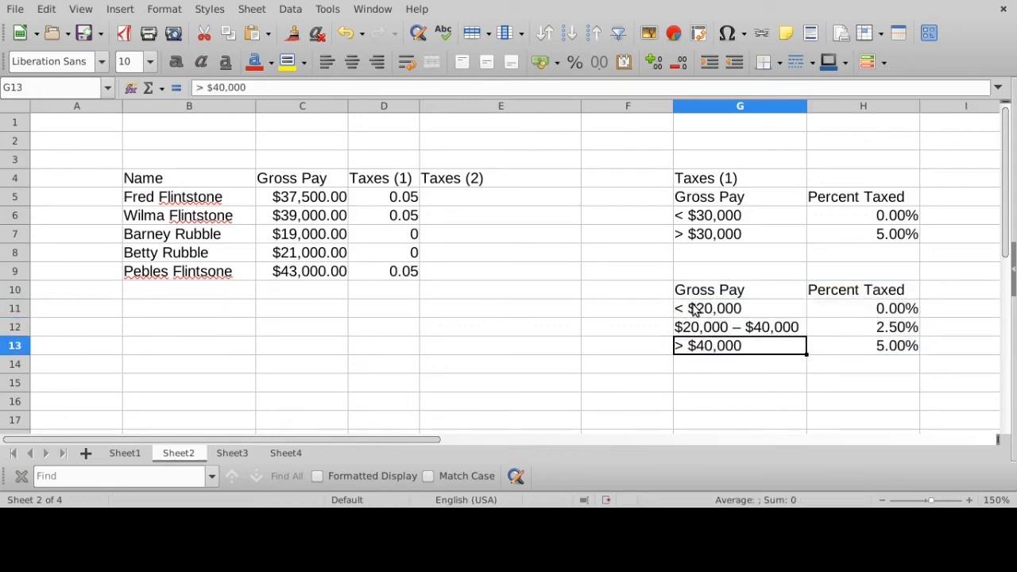
pyautogui.moveTo(696, 309); pyautogui.dragTo(892, 311)
pyautogui.moveTo(781, 334); pyautogui.dragTo(885, 357)
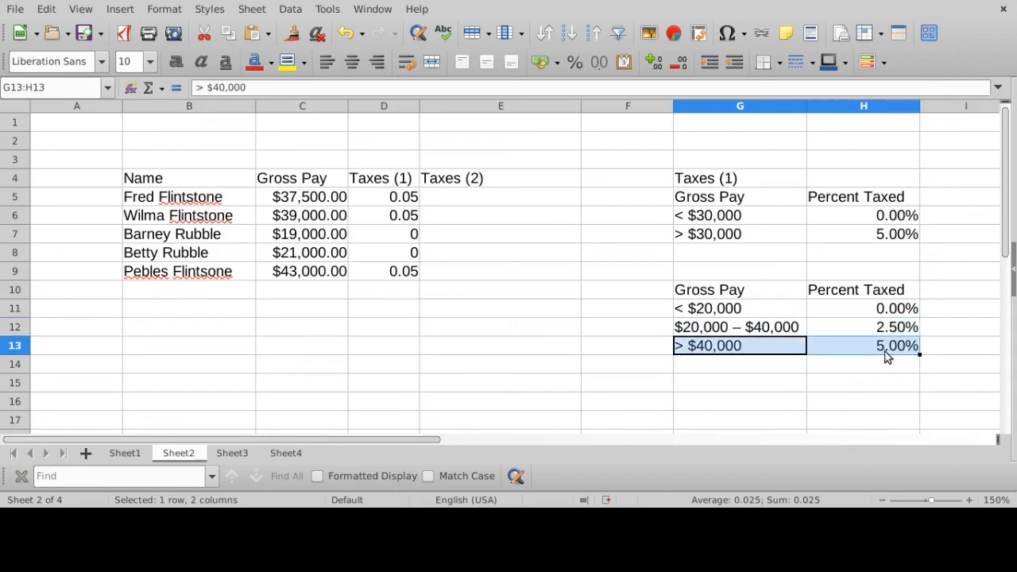
# - Review the Taxes (1) IF formula in D5, going through its test, true value and false value
pyautogui.click(385, 198)
pyautogui.click(347, 94)
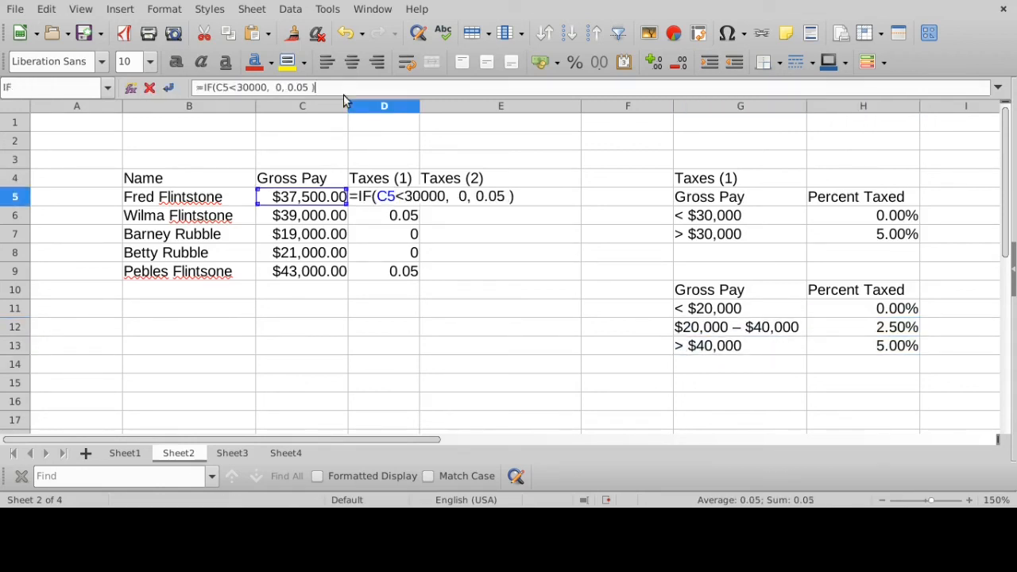
pyautogui.moveTo(377, 197); pyautogui.dragTo(447, 196)
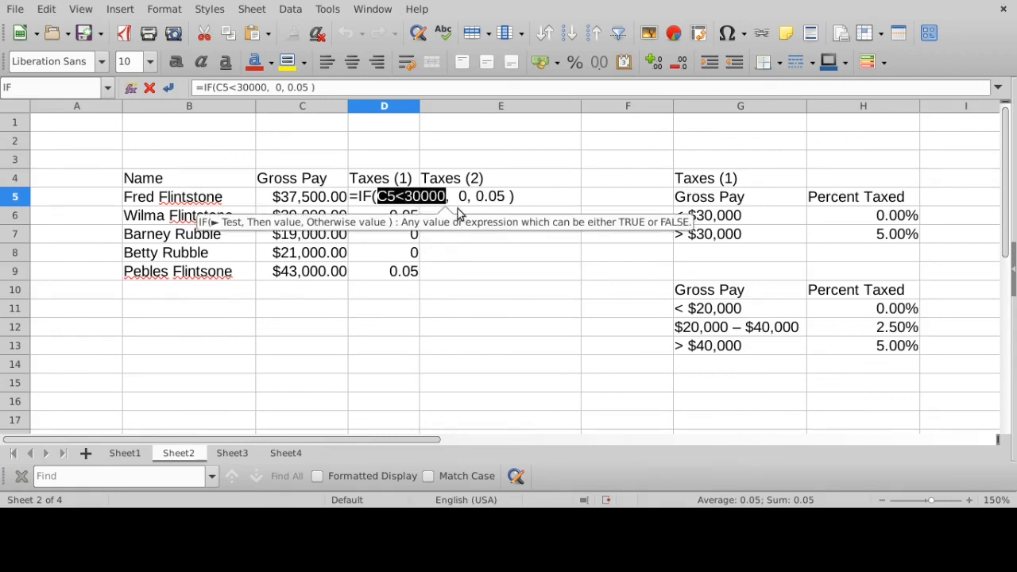
pyautogui.click(456, 197)
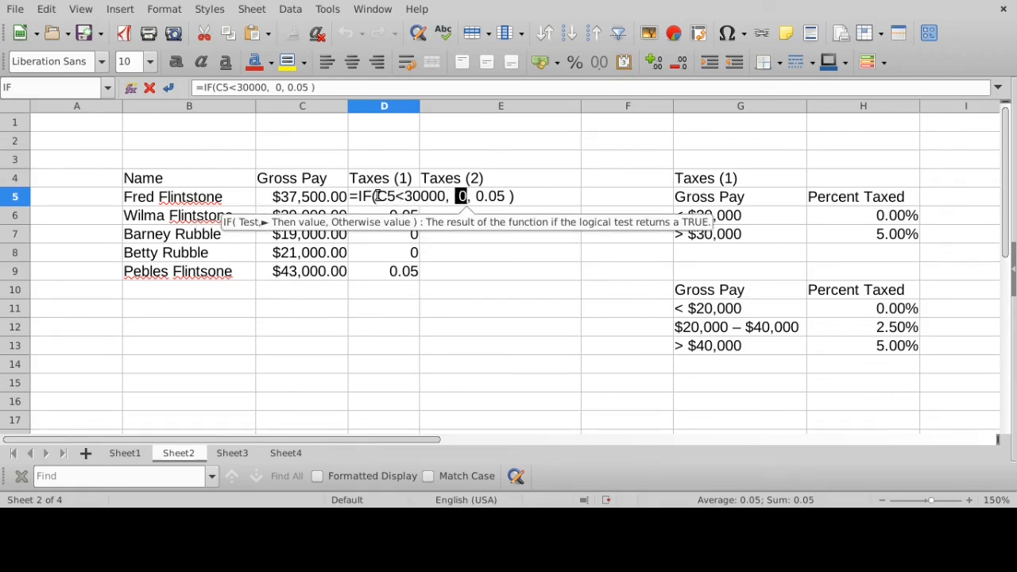
pyautogui.moveTo(375, 196); pyautogui.dragTo(505, 197)
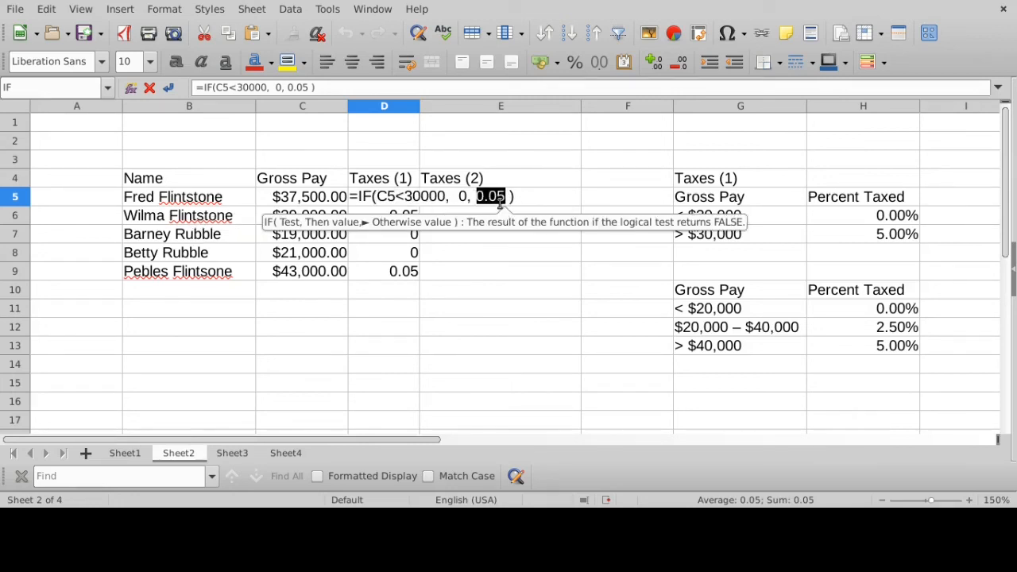
pyautogui.press('Return')
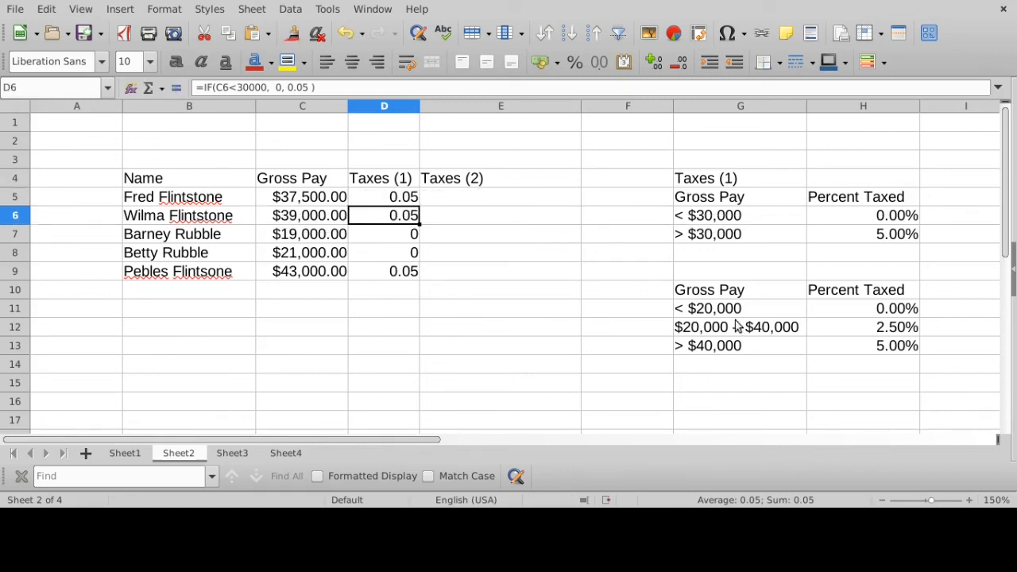
# - Label the three-bracket rate table by entering the heading "Taxes (2)" in G9, with a space before the parenthesis
pyautogui.moveTo(719, 310); pyautogui.dragTo(847, 355)
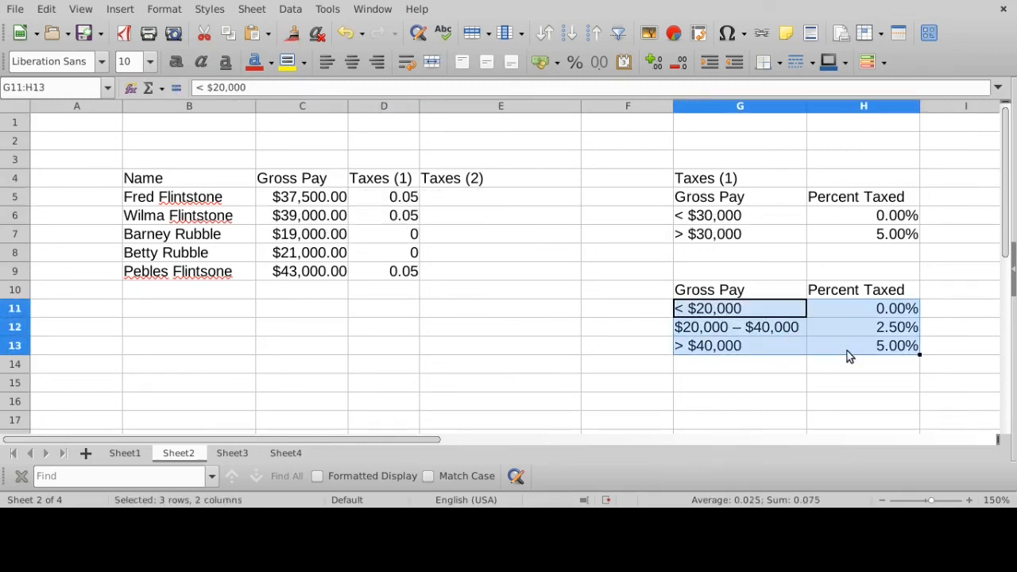
pyautogui.click(703, 272)
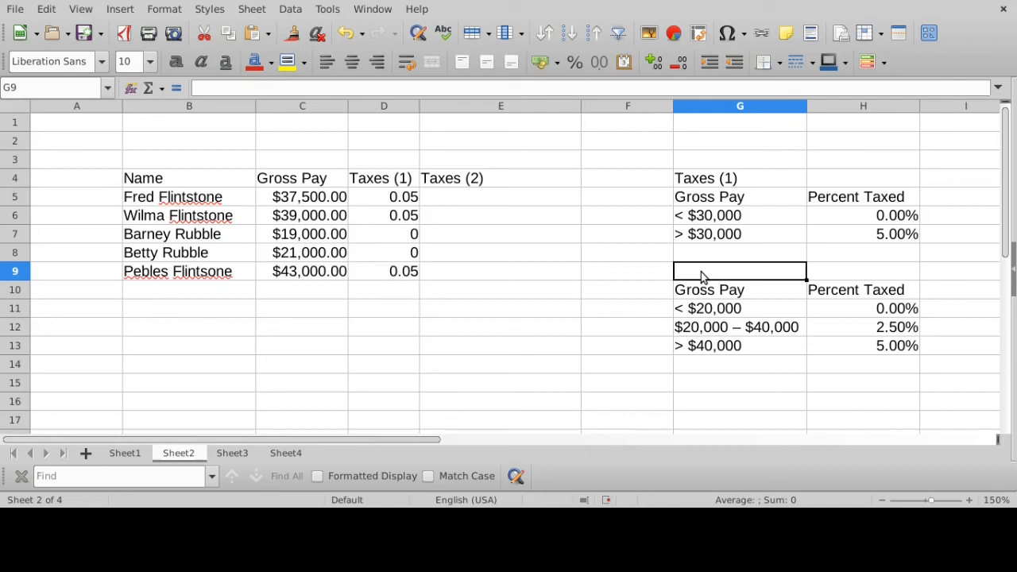
pyautogui.write('Tax')
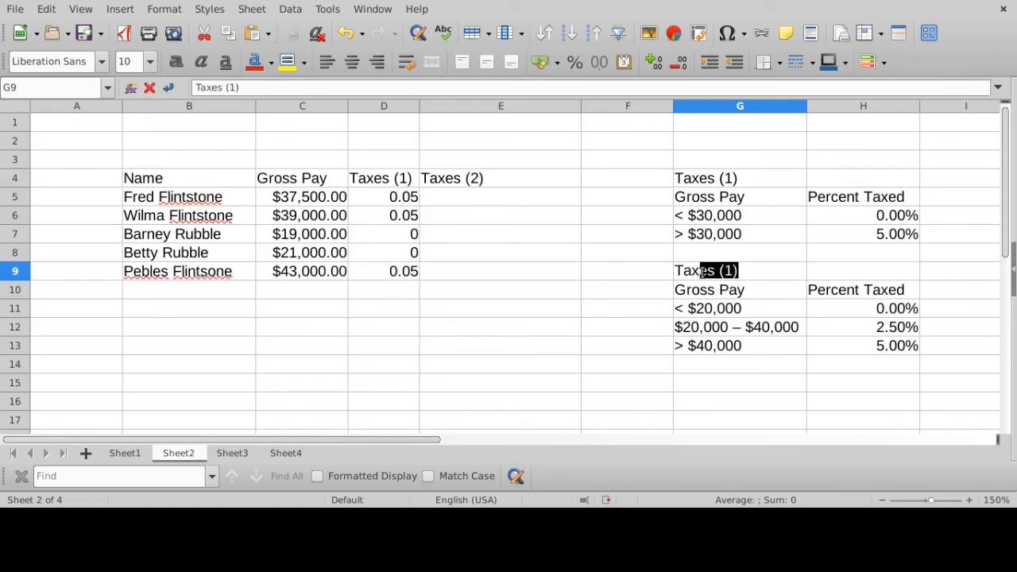
pyautogui.write('es(2)')
pyautogui.press('Return')
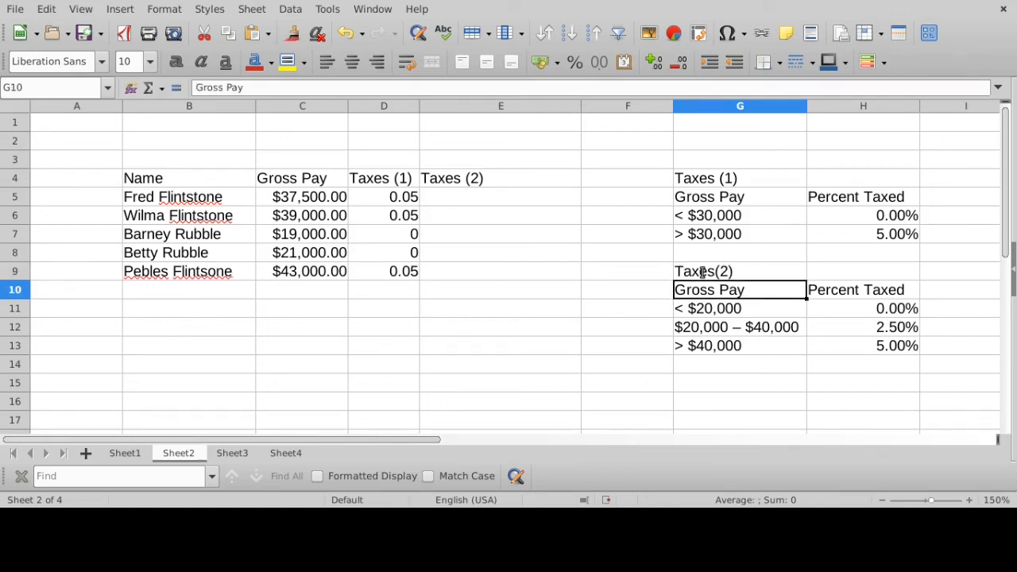
pyautogui.click(702, 272)
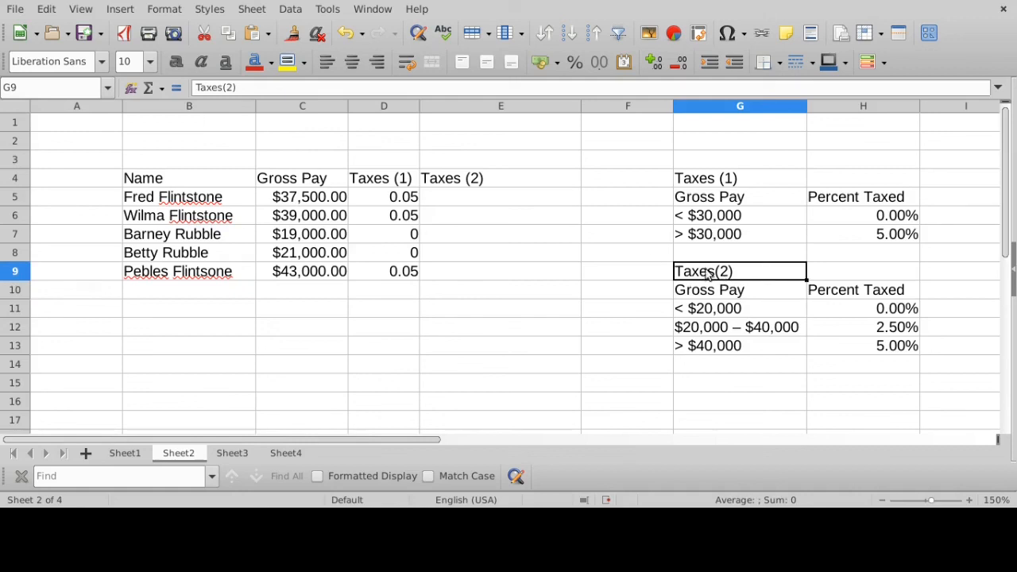
pyautogui.click(222, 88)
pyautogui.press('Return')
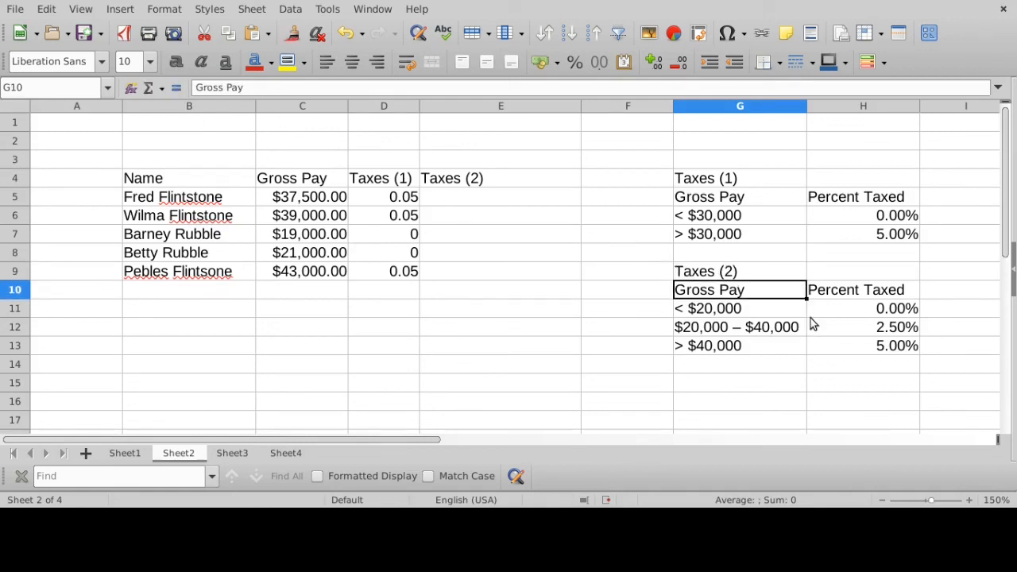
# - Examine the Taxes (2) rate table in G11:H13, contrasting the below $20,000 bracket with the two higher brackets
pyautogui.moveTo(685, 309); pyautogui.dragTo(836, 345)
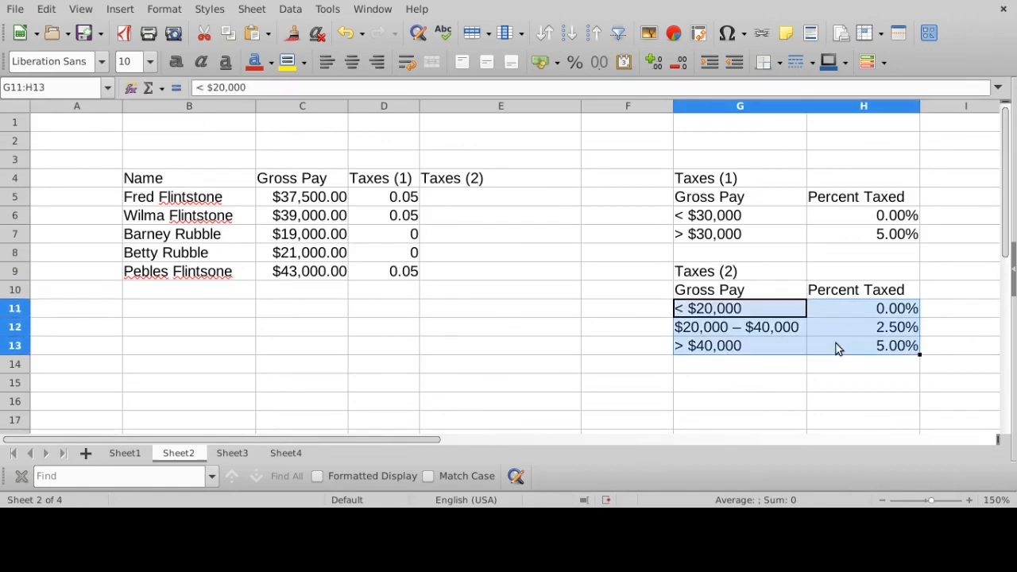
pyautogui.click(749, 309)
pyautogui.moveTo(703, 314); pyautogui.dragTo(904, 315)
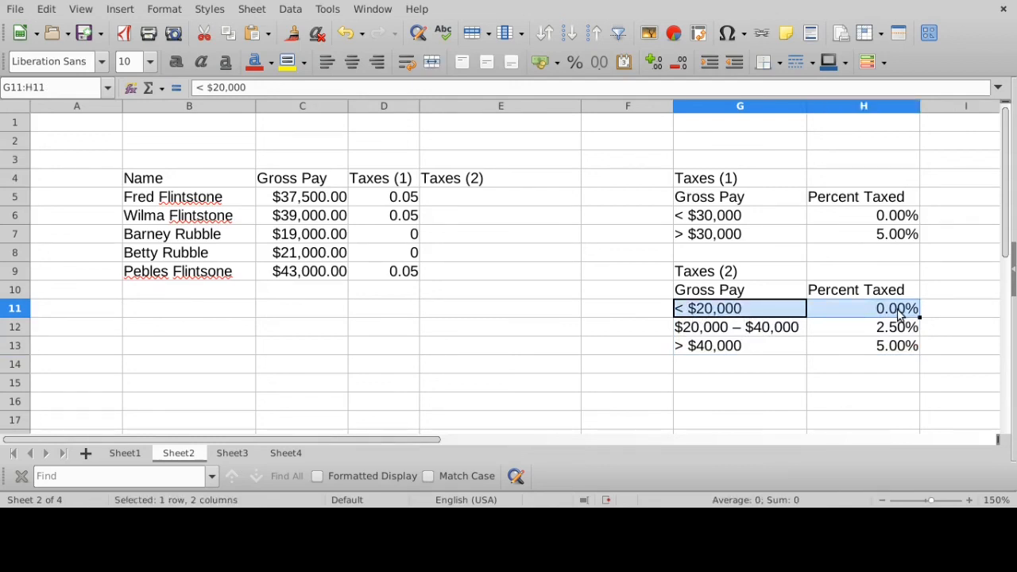
pyautogui.moveTo(706, 329); pyautogui.dragTo(864, 331)
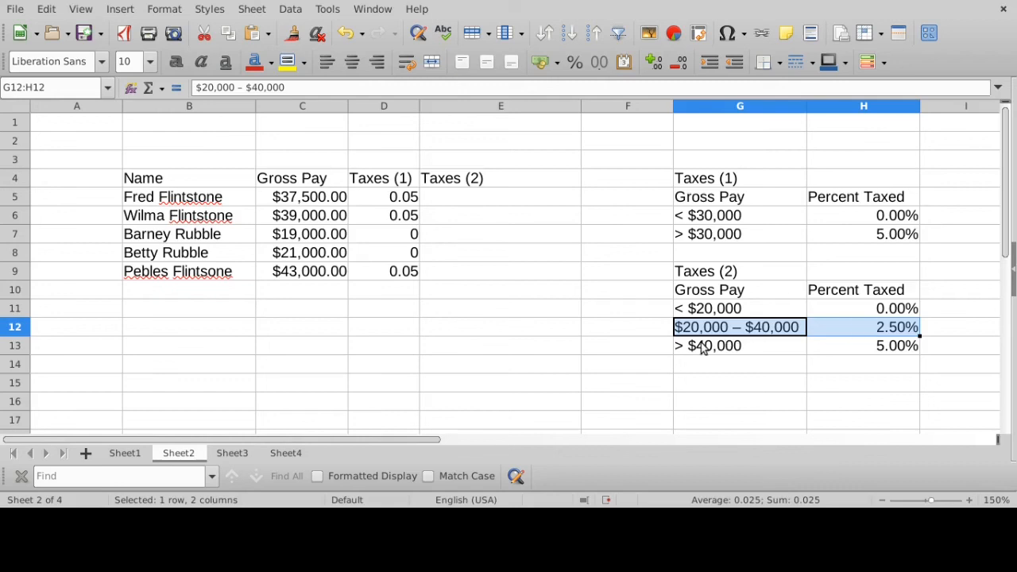
pyautogui.moveTo(704, 347); pyautogui.dragTo(877, 348)
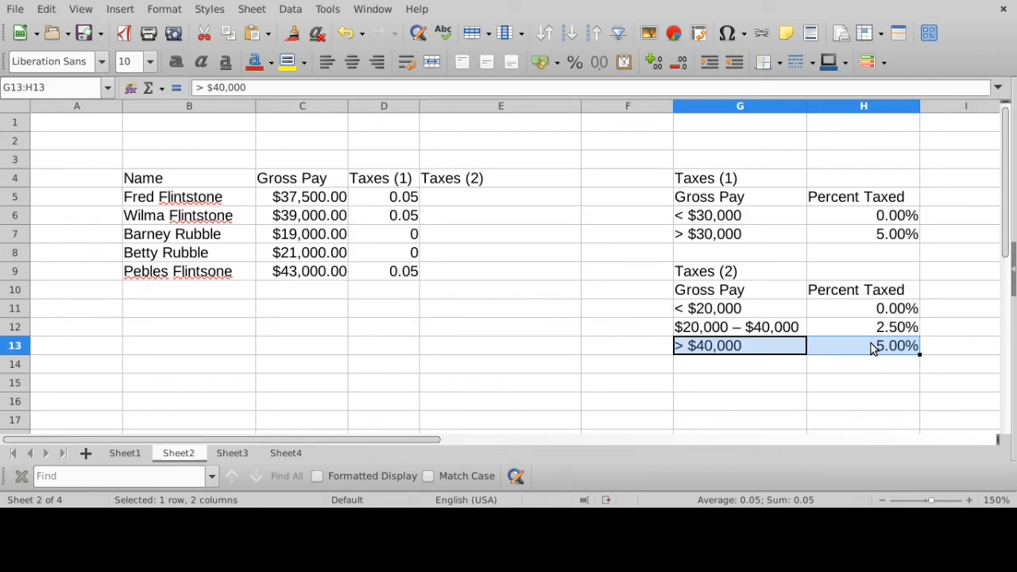
pyautogui.click(696, 312)
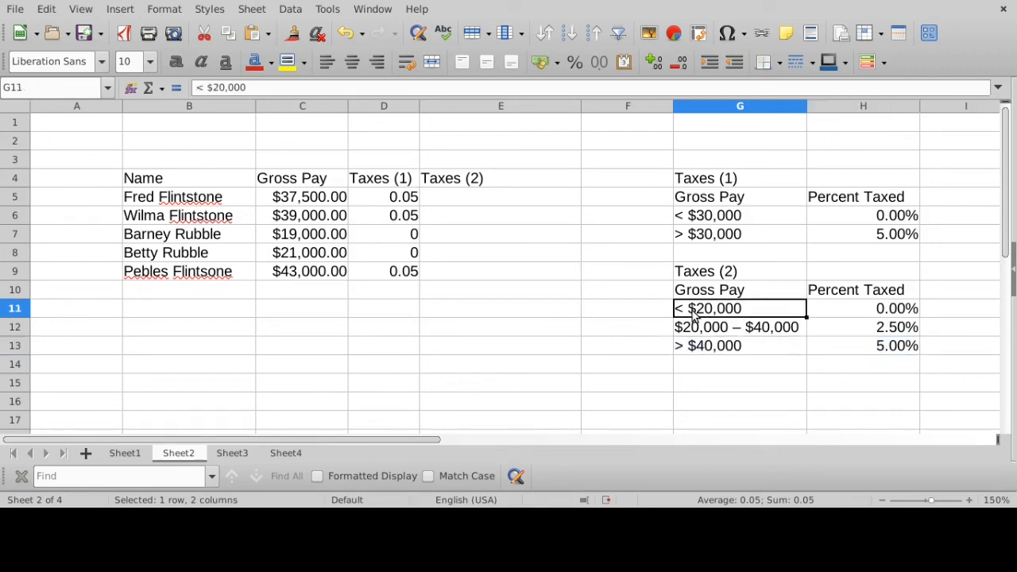
pyautogui.moveTo(791, 313); pyautogui.dragTo(874, 311)
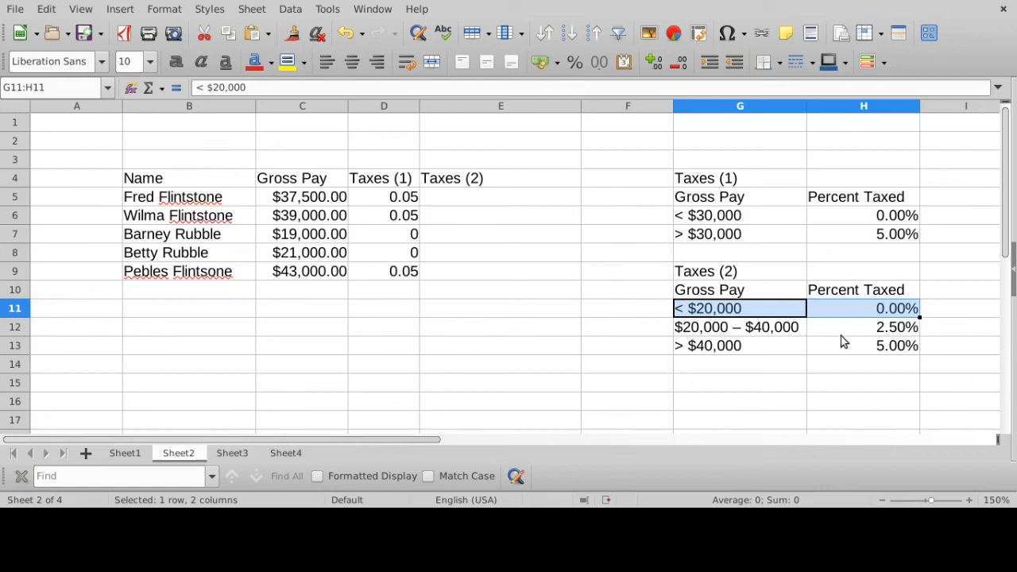
pyautogui.moveTo(744, 332); pyautogui.dragTo(854, 347)
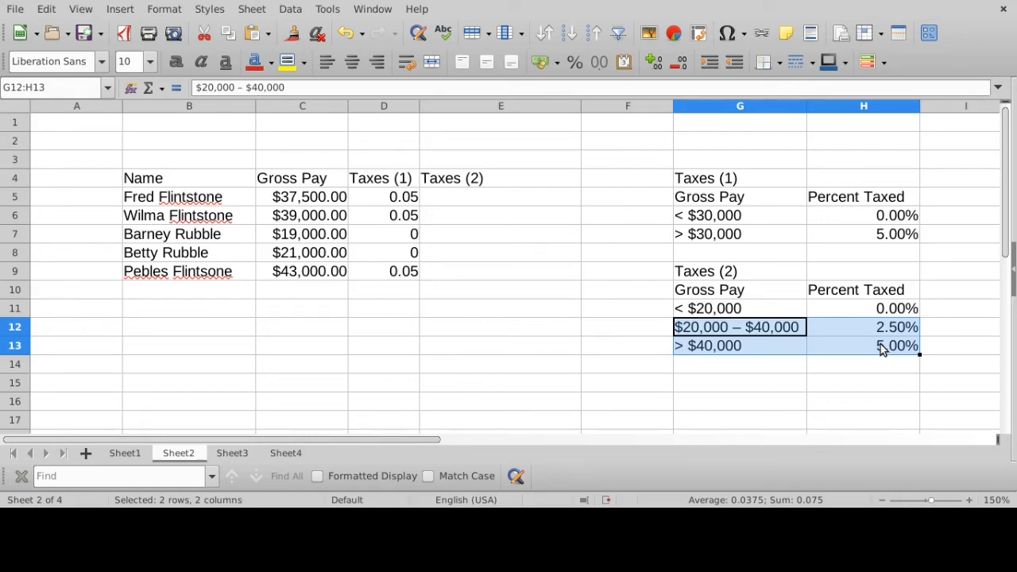
pyautogui.moveTo(710, 308); pyautogui.dragTo(858, 311)
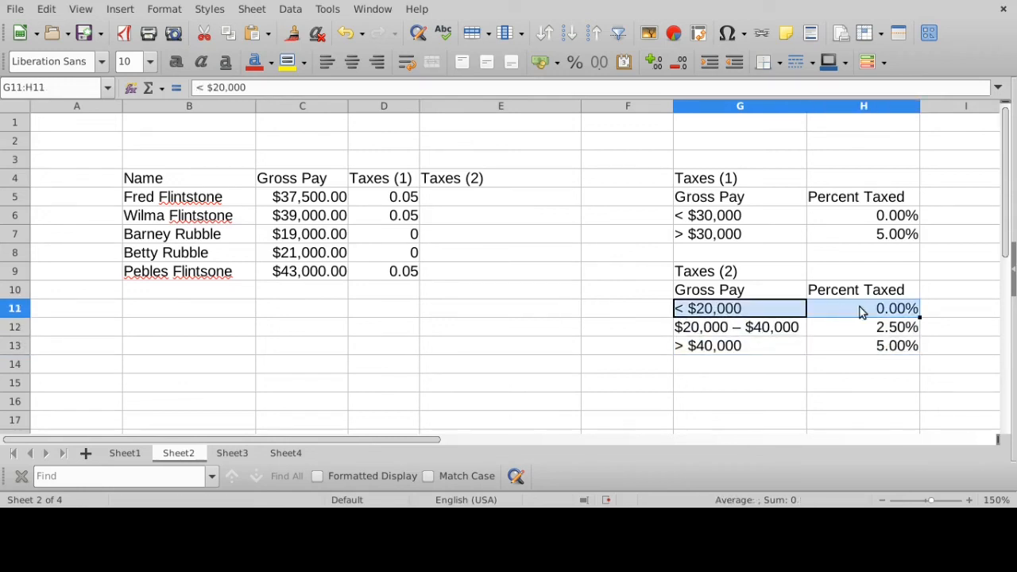
# - Write the formula =IF(C5<20000, 0, "?" ) in E5, using "?" as a placeholder for the false value
pyautogui.click(451, 198)
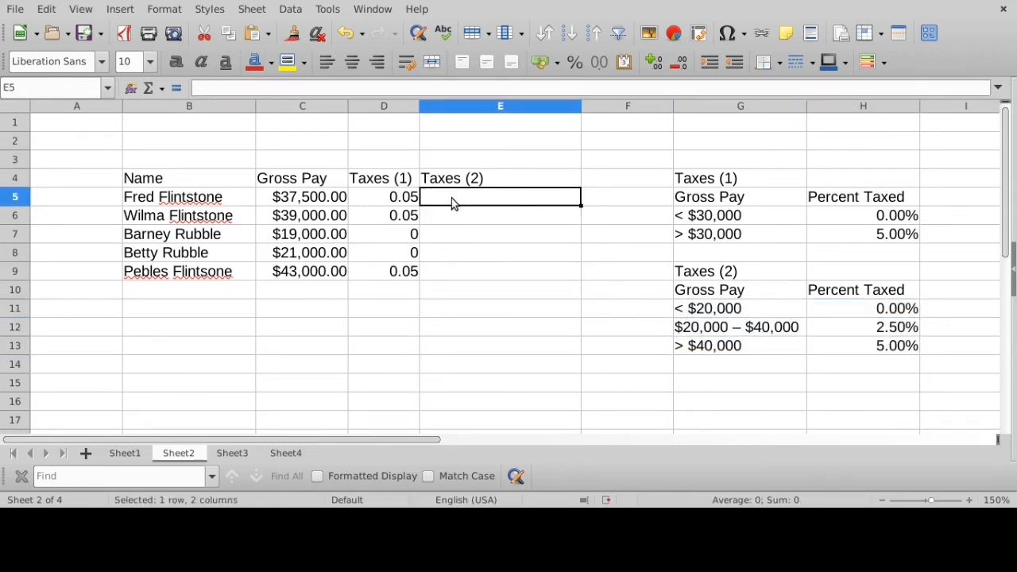
pyautogui.write('=IF(')
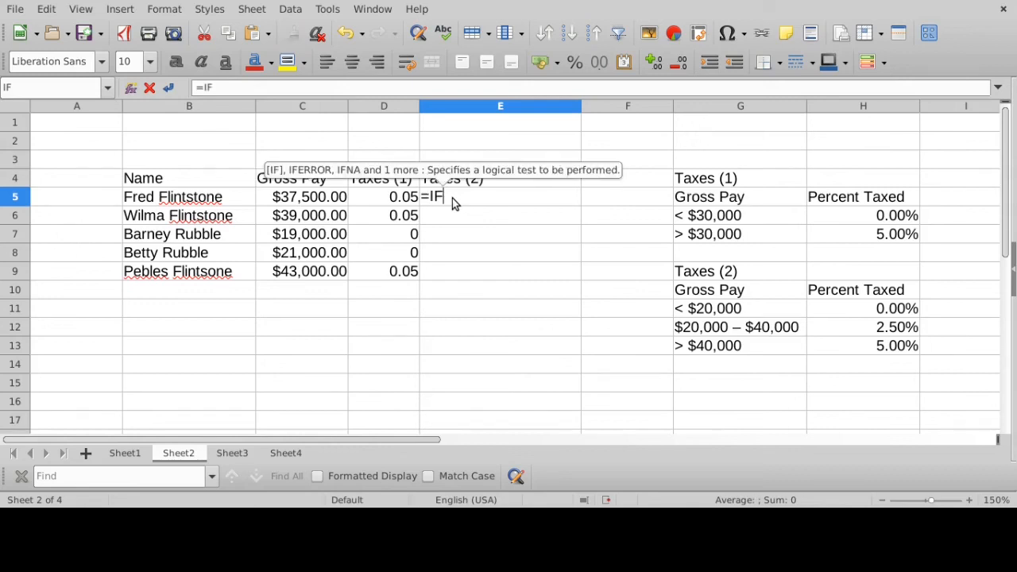
pyautogui.click(324, 202)
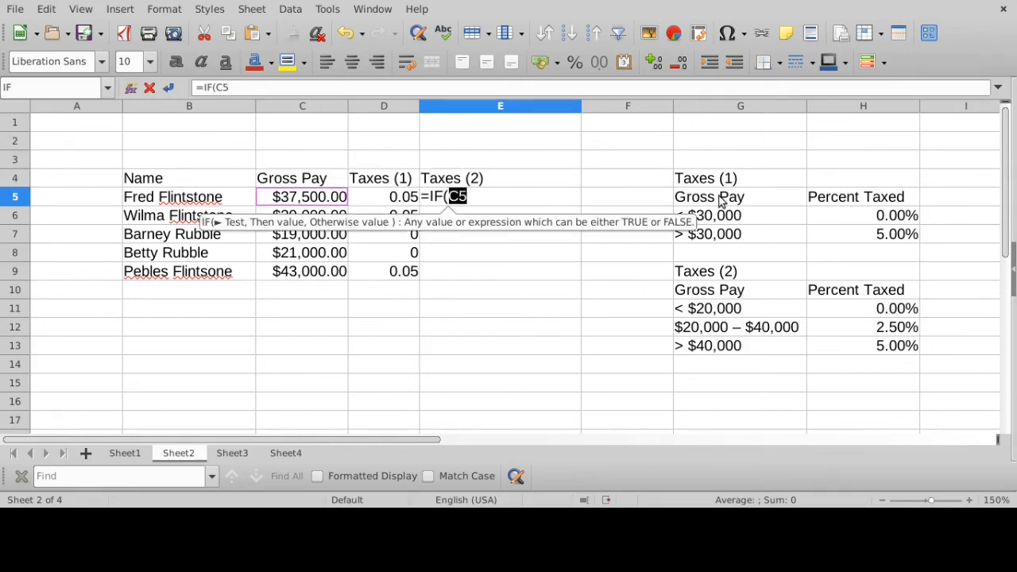
pyautogui.write('<')
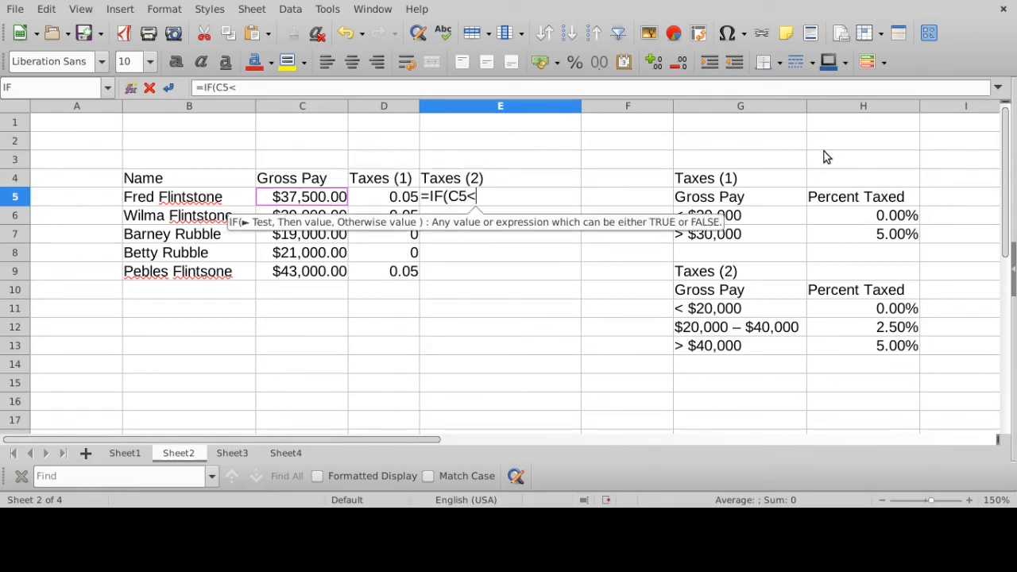
pyautogui.write('20000, ')
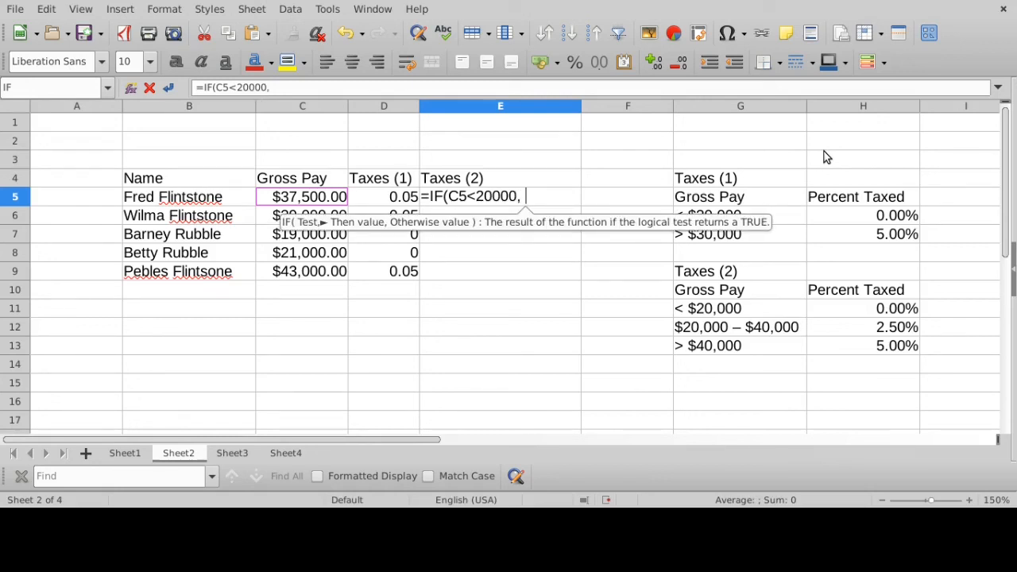
pyautogui.write('0')
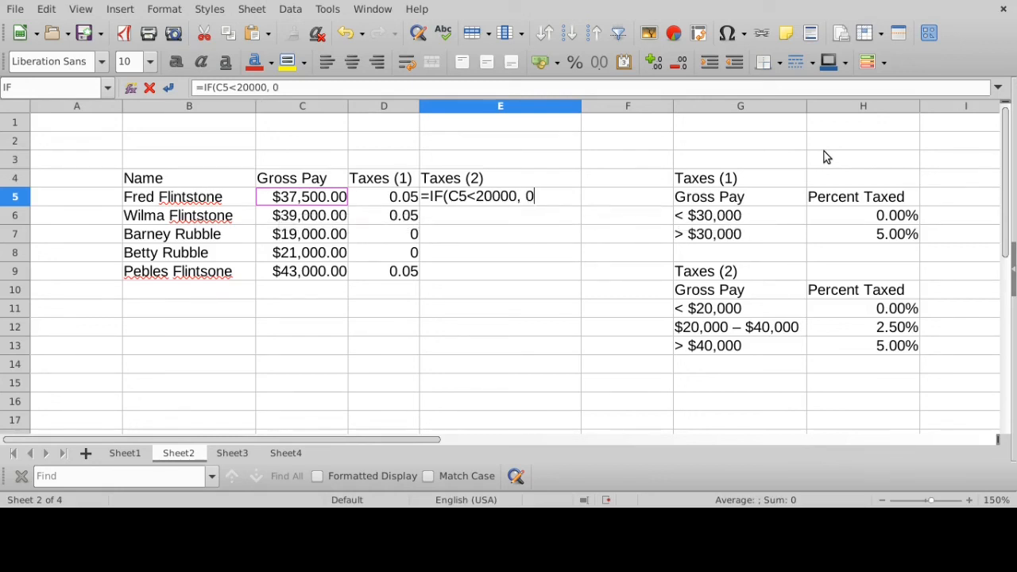
pyautogui.write(',')
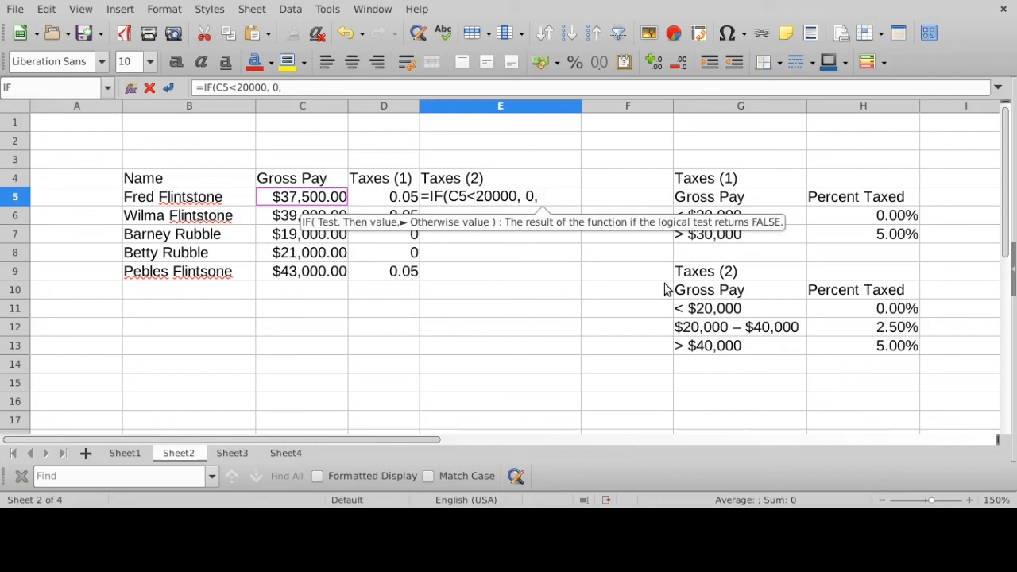
pyautogui.write('"?"')
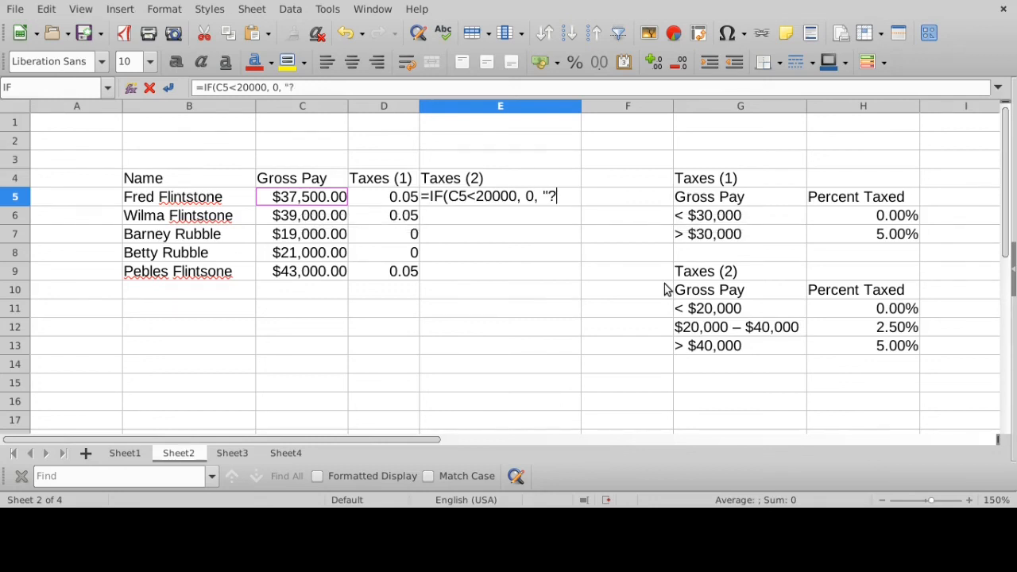
pyautogui.write(' )')
# - Review the test, true value and placeholder false value of the E5 formula, and commit it to the cell
pyautogui.moveTo(448, 196); pyautogui.dragTo(518, 196)
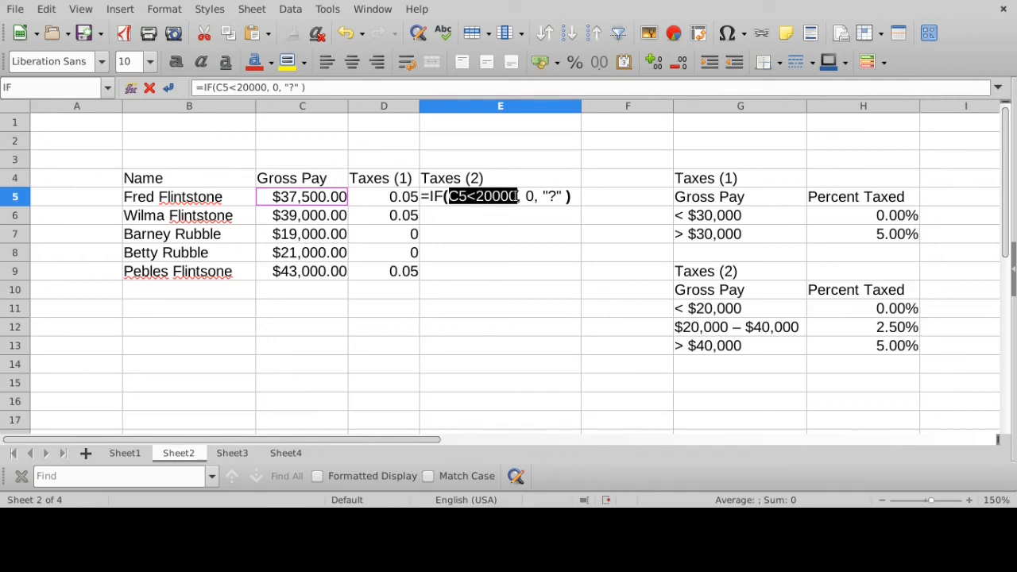
pyautogui.moveTo(524, 196); pyautogui.dragTo(533, 196)
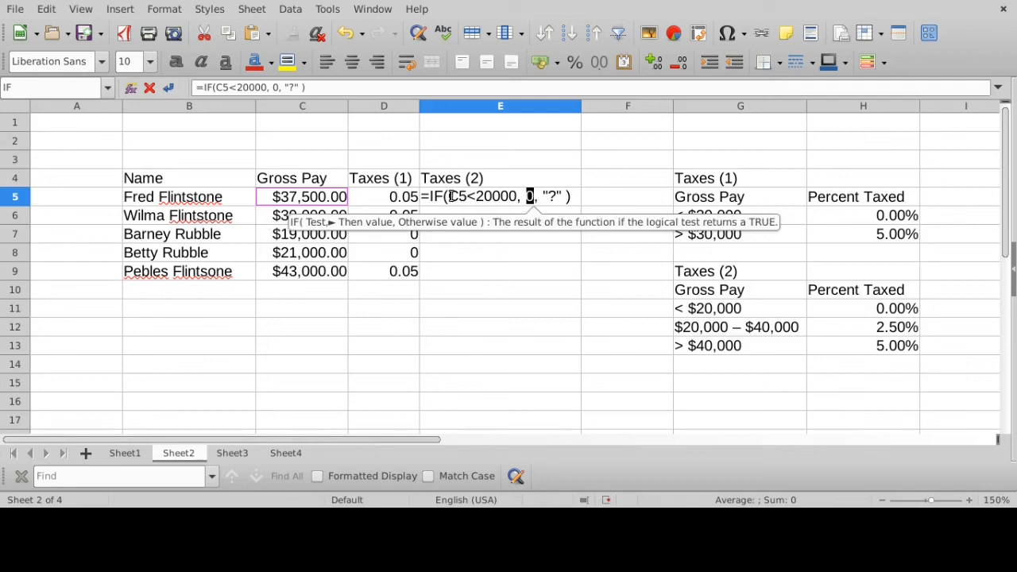
pyautogui.moveTo(449, 196); pyautogui.dragTo(561, 197)
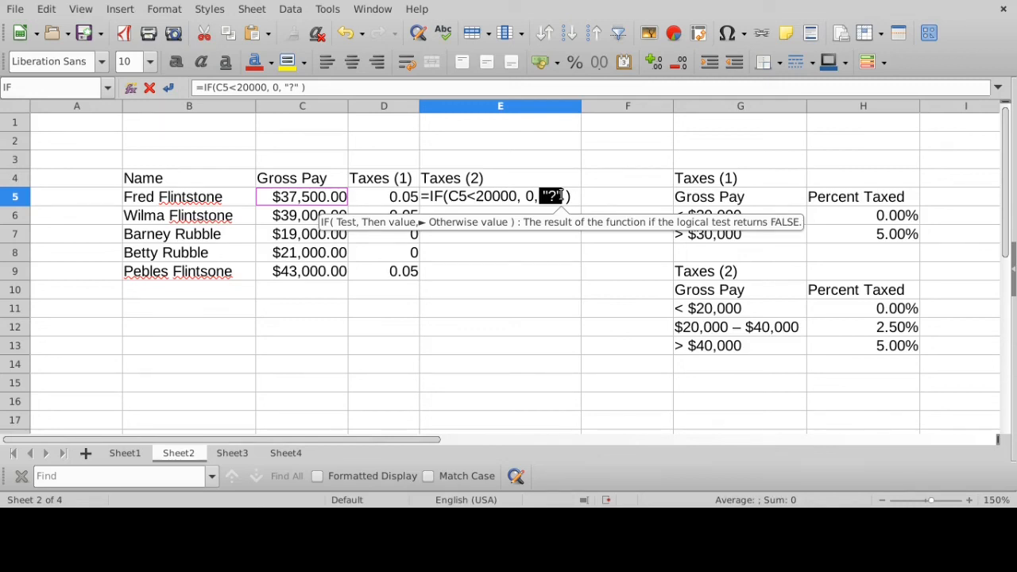
pyautogui.press('Return')
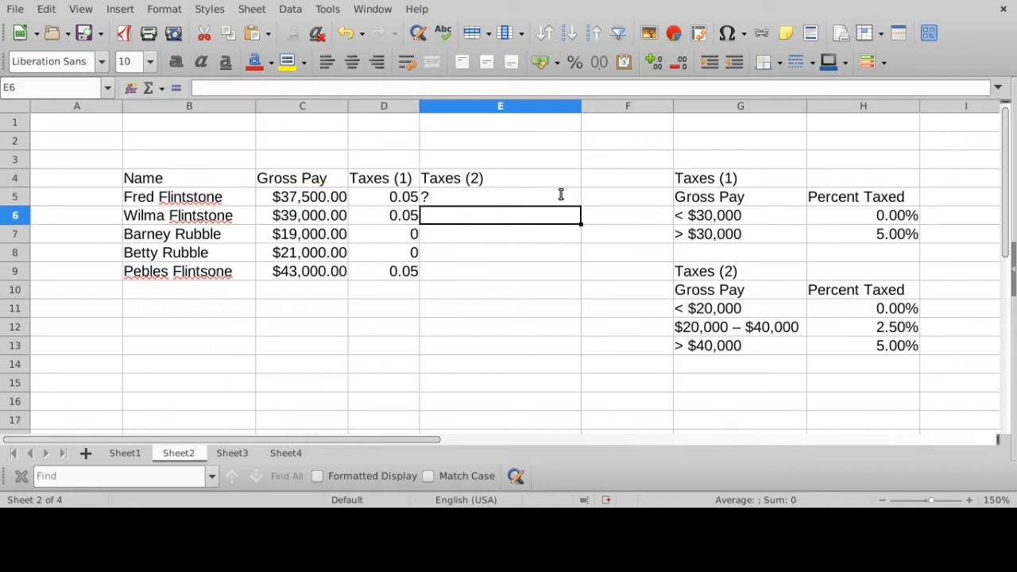
# - Check the E5 result against the gross pay in C5, and centre the contents of the whole Taxes (2) column E
pyautogui.click(521, 204)
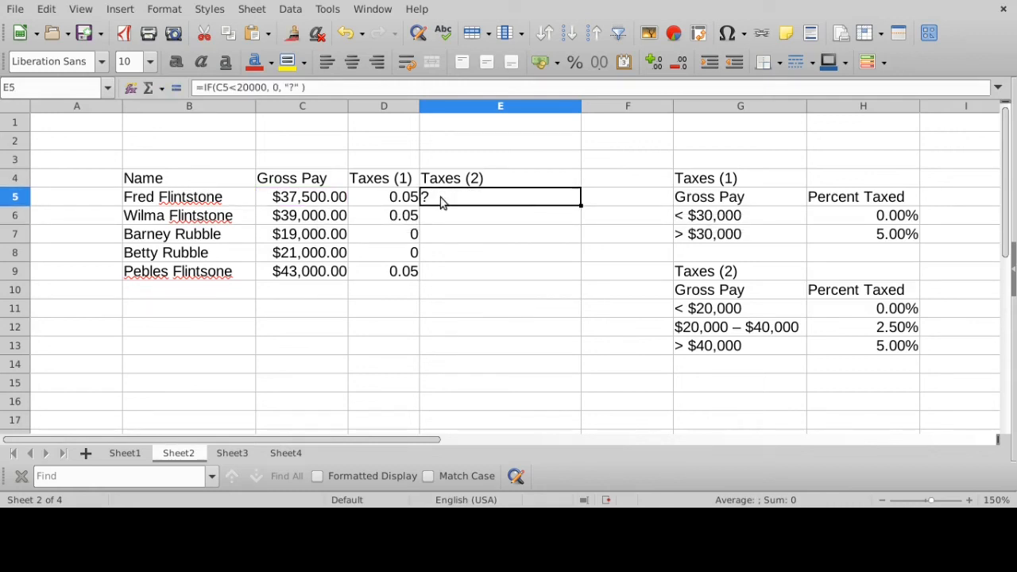
pyautogui.click(315, 199)
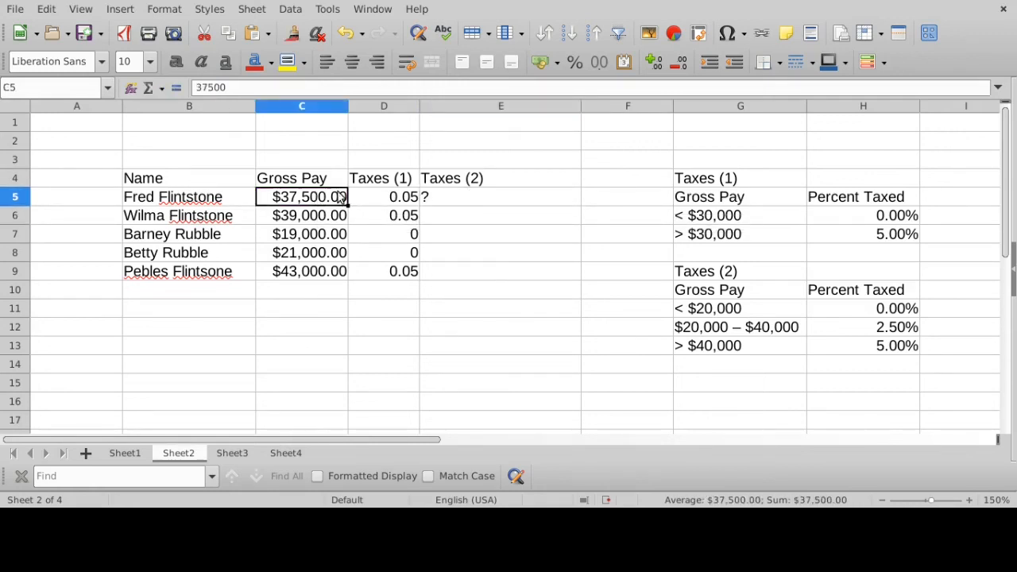
pyautogui.click(432, 199)
pyautogui.click(511, 109)
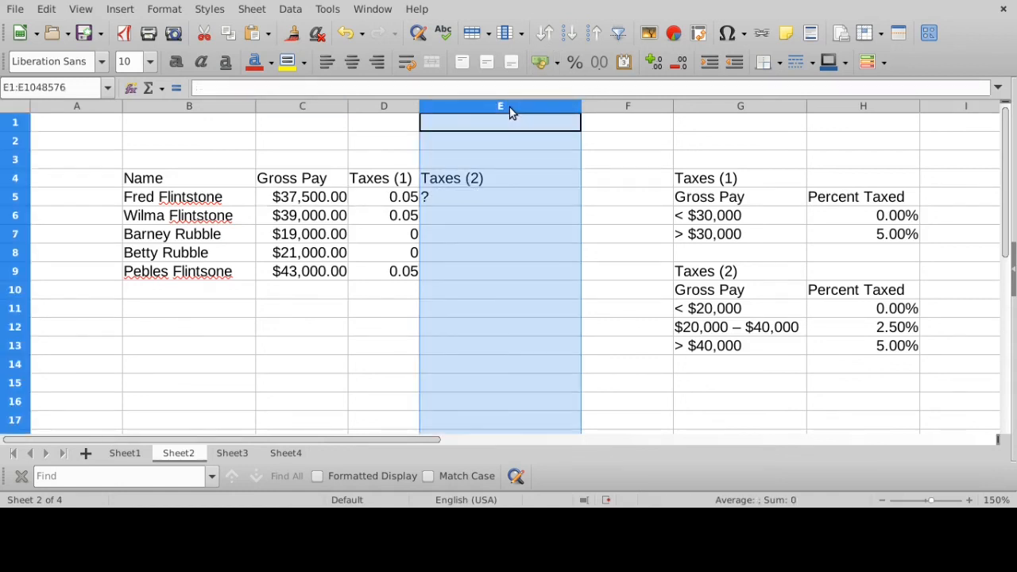
pyautogui.click(352, 62)
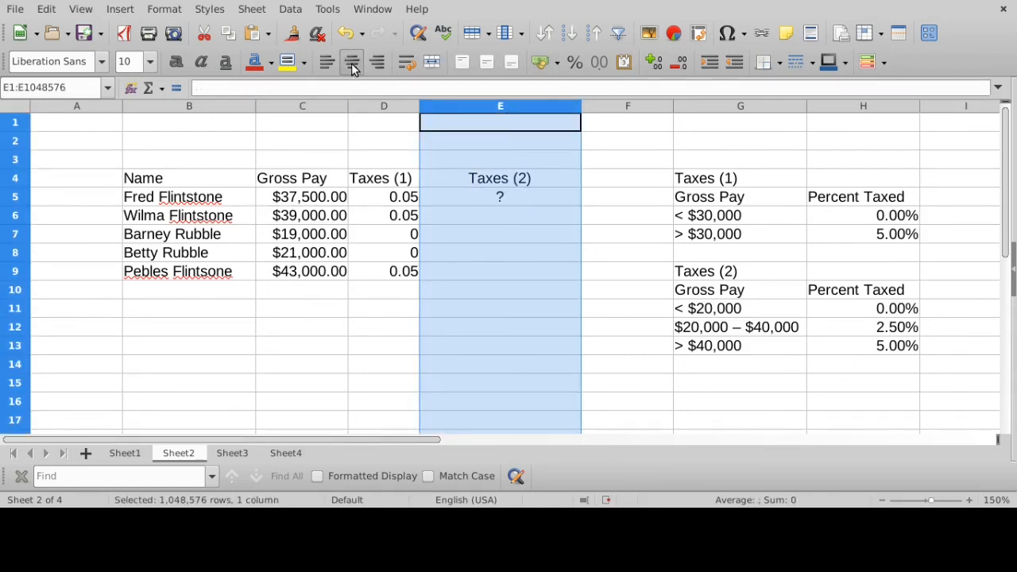
# - Compare the placeholder result in E5 with the below $20,000 bracket and the two higher brackets in the Taxes (2) rate table
pyautogui.click(512, 202)
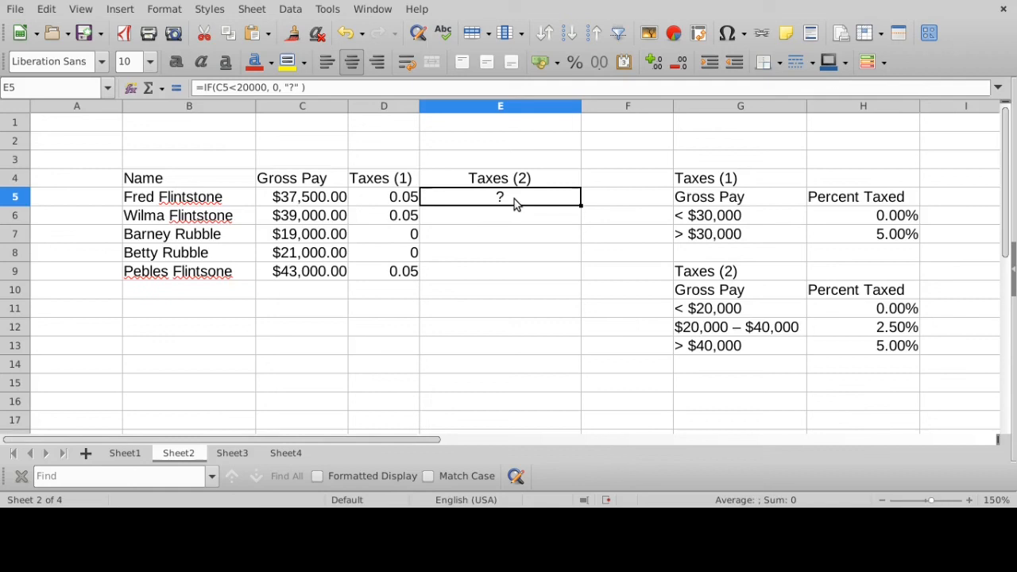
pyautogui.click(717, 318)
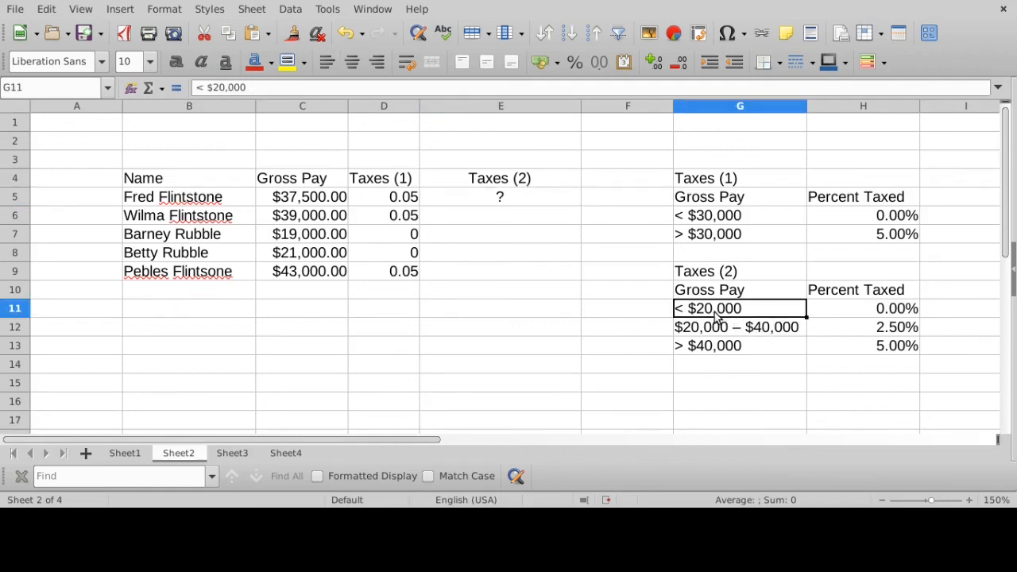
pyautogui.moveTo(717, 318); pyautogui.dragTo(863, 311)
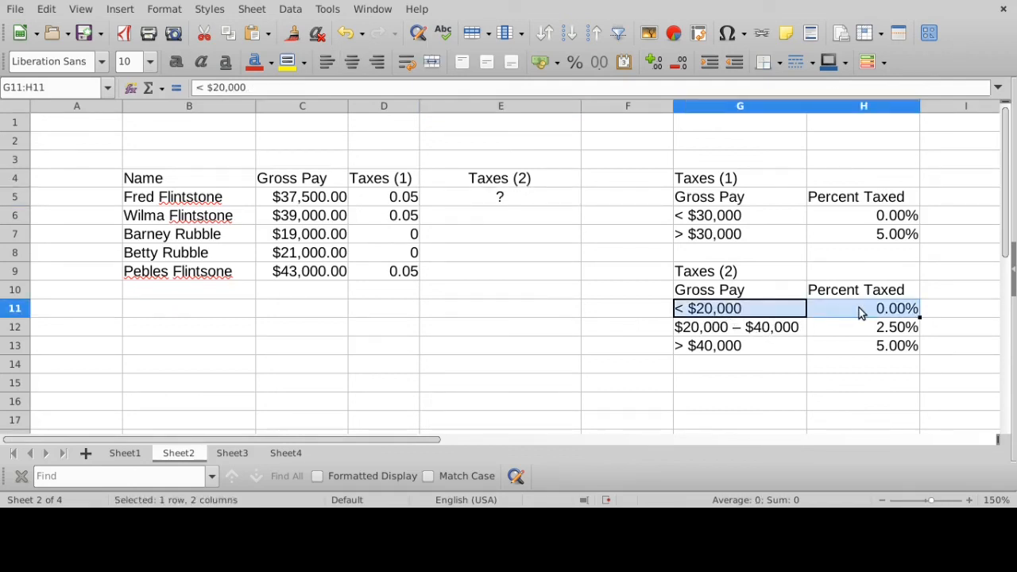
pyautogui.moveTo(764, 336); pyautogui.dragTo(864, 351)
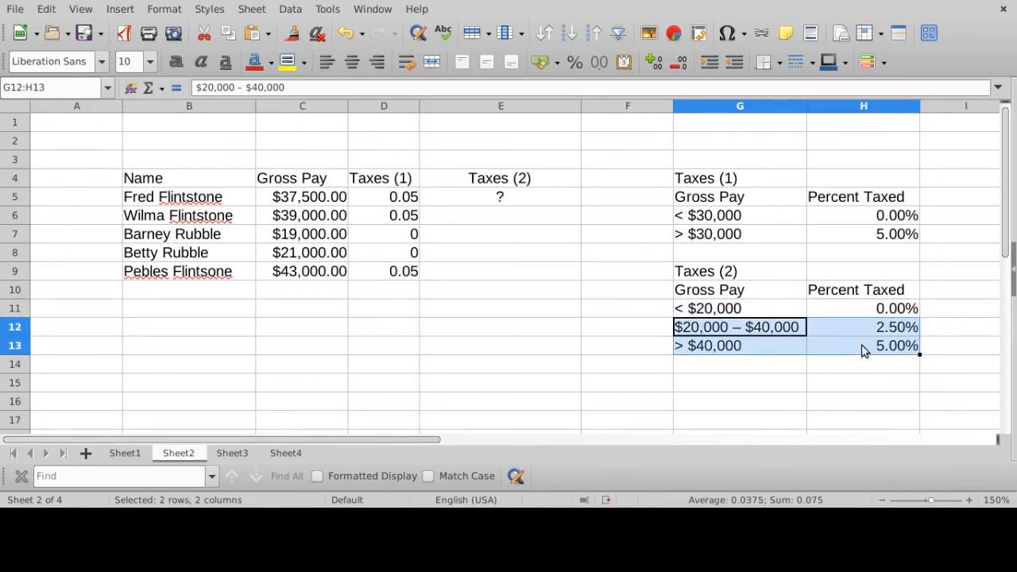
# - Copy the E5 placeholder formula down one row at a time into E6 and E7
pyautogui.click(518, 205)
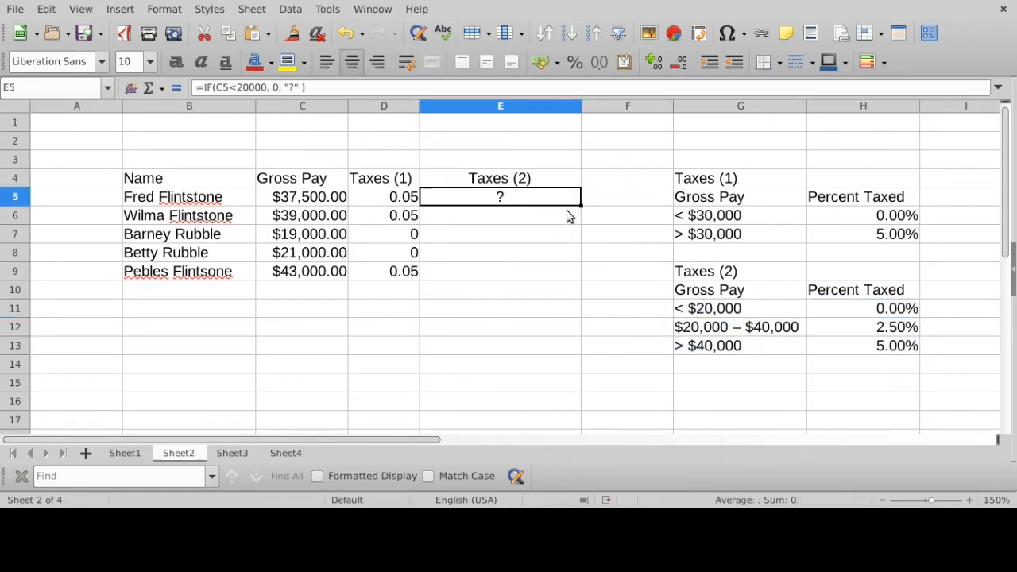
pyautogui.moveTo(579, 205); pyautogui.dragTo(530, 225)
pyautogui.click(529, 225)
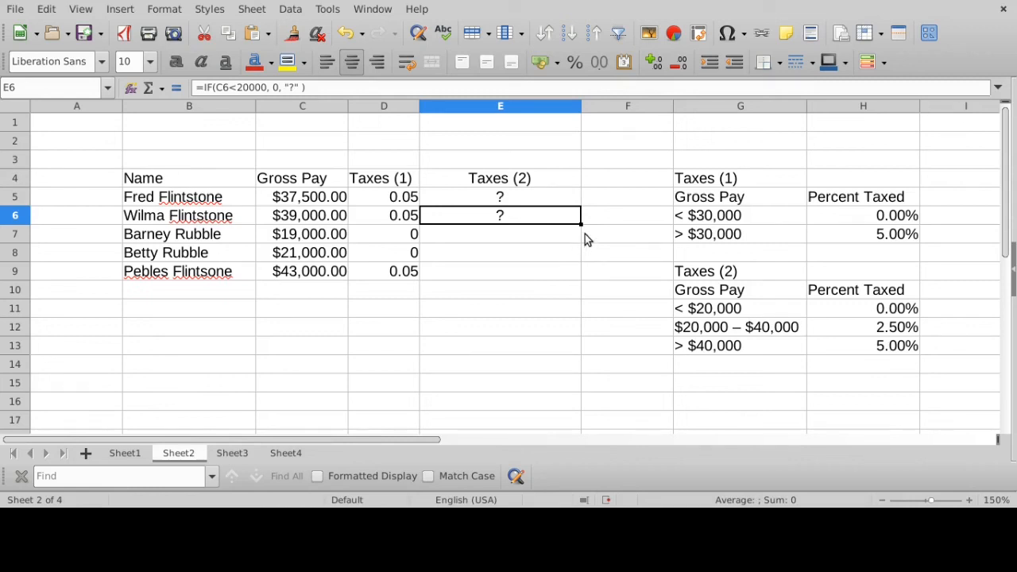
pyautogui.moveTo(580, 225); pyautogui.dragTo(520, 236)
pyautogui.click(479, 236)
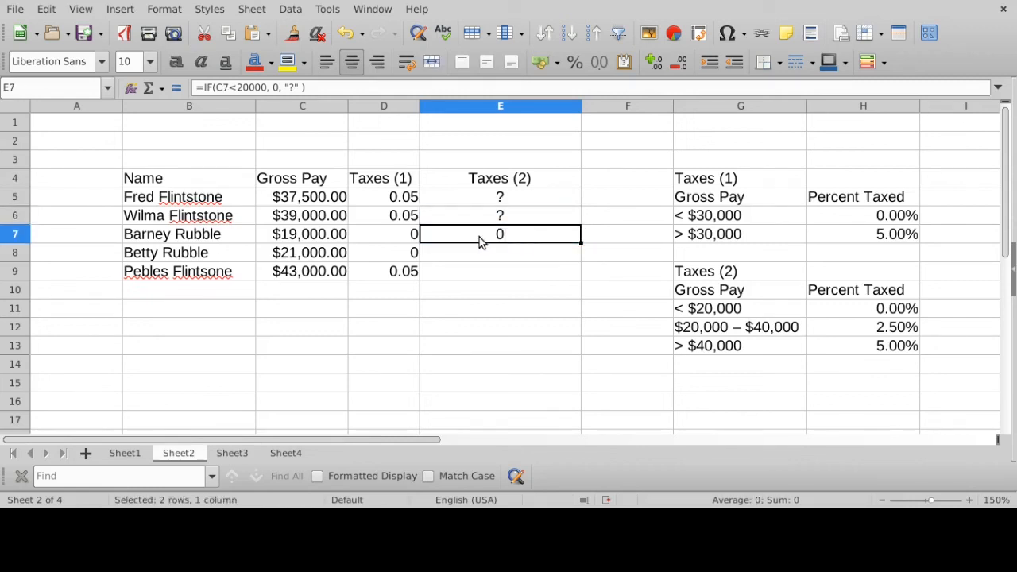
# - Check the gross pay values in C7:C9 and extend the Taxes (2) formula from E7 down into E8 and E9
pyautogui.click(316, 241)
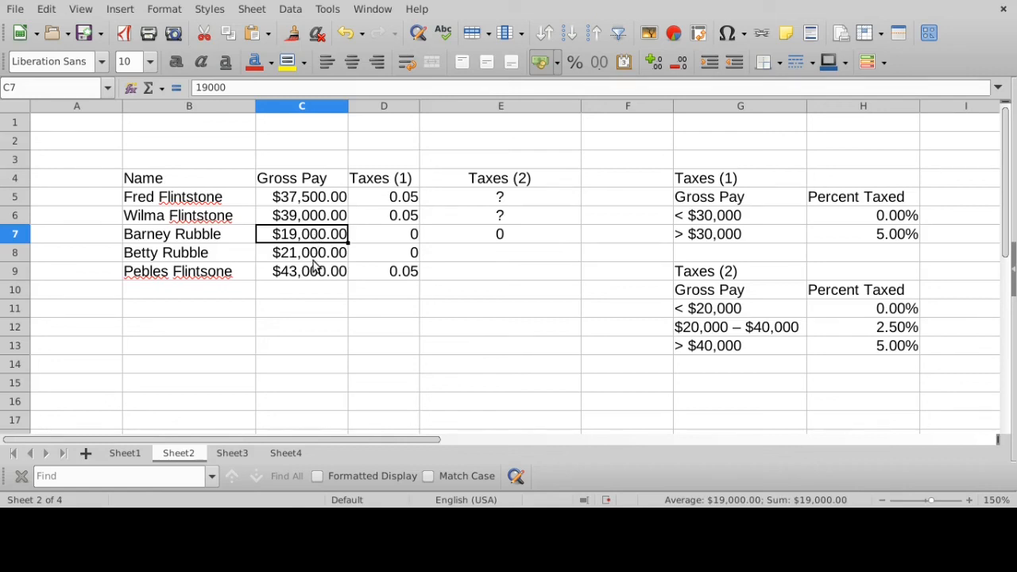
pyautogui.click(314, 263)
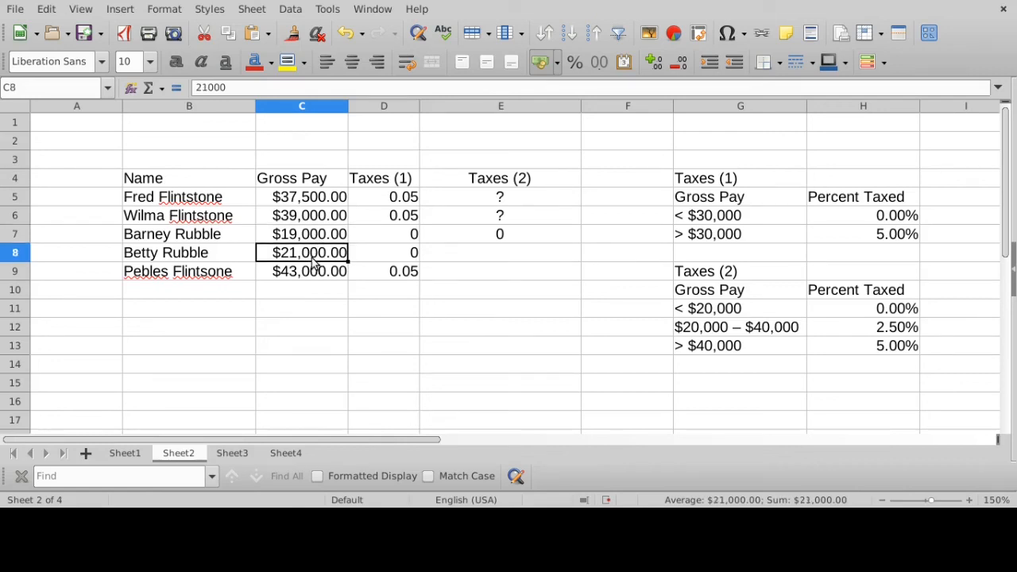
pyautogui.click(522, 238)
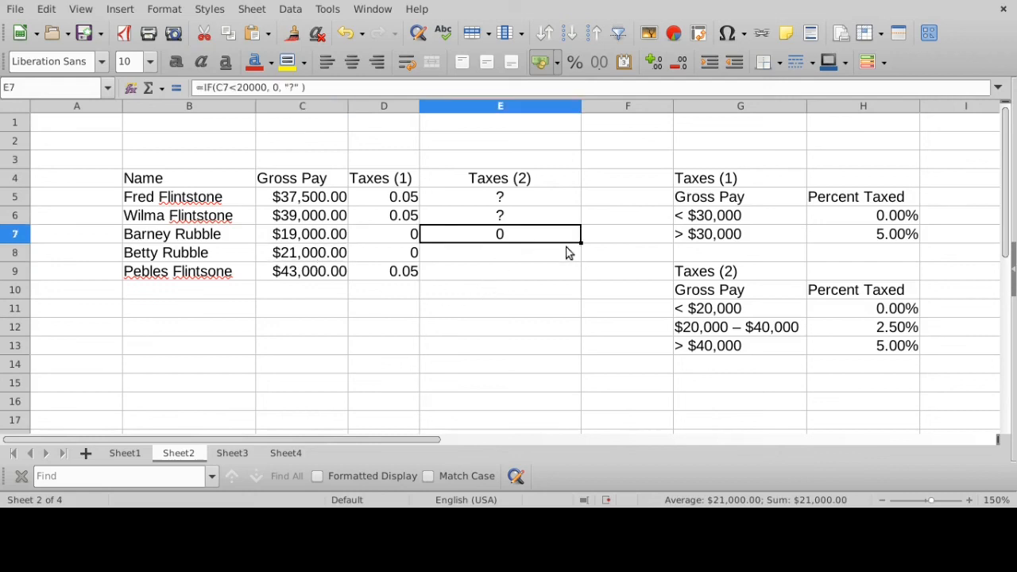
pyautogui.moveTo(581, 241); pyautogui.dragTo(581, 258)
pyautogui.click(541, 263)
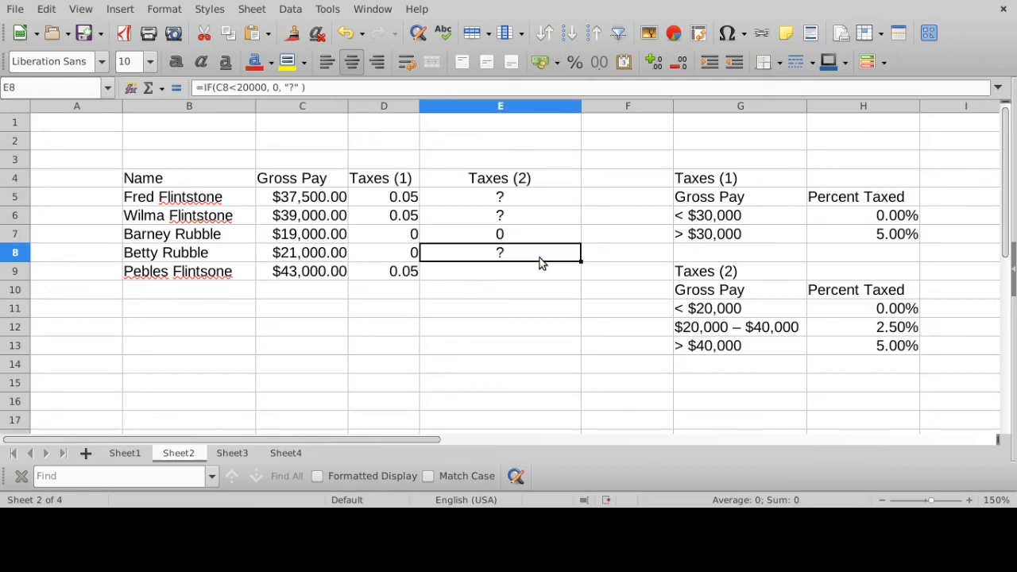
pyautogui.click(306, 278)
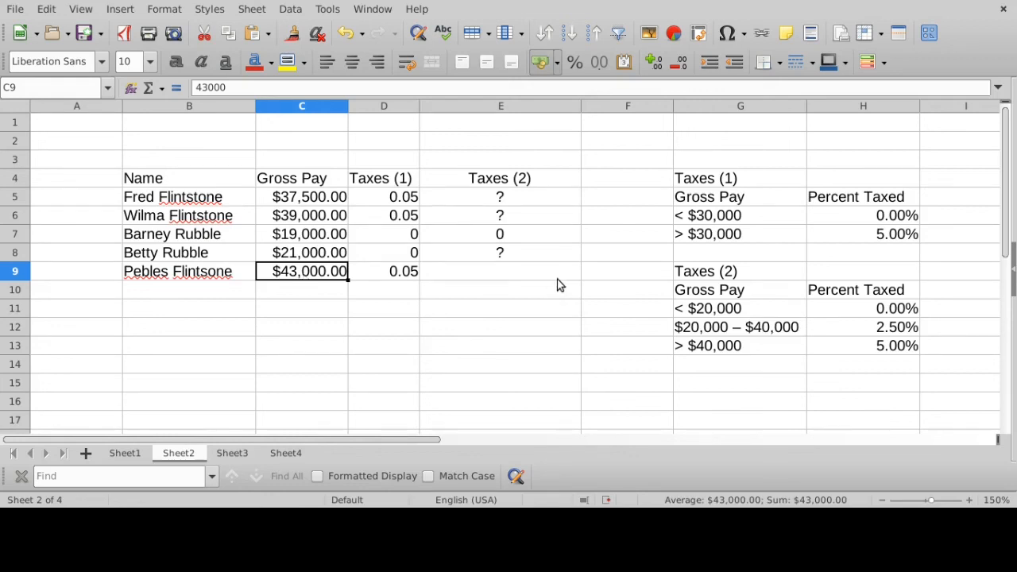
pyautogui.click(548, 256)
pyautogui.moveTo(579, 268); pyautogui.dragTo(579, 278)
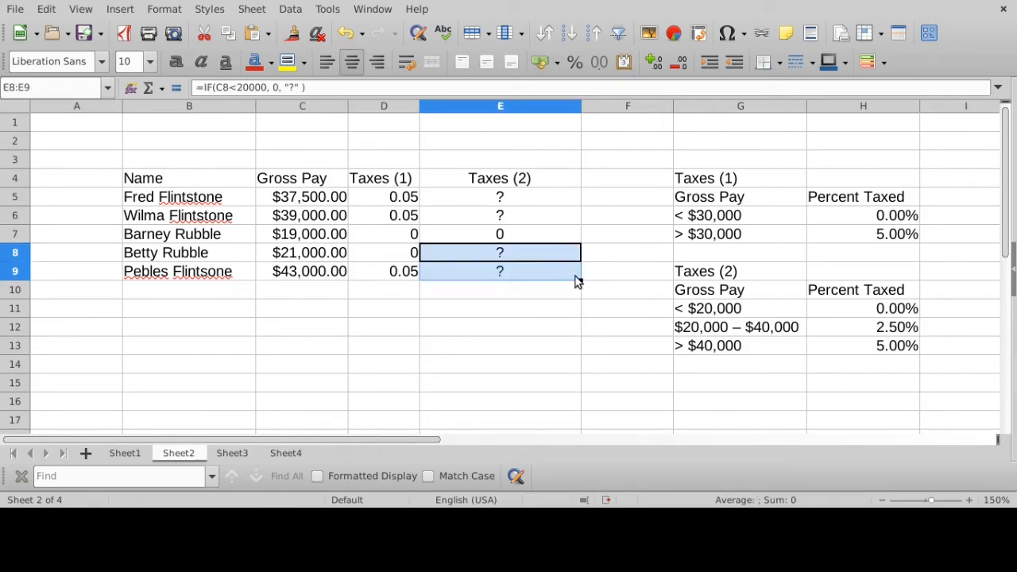
# - Compare the E7 result with the gross pay in C7 and with the below $20,000 bracket in G11:H11
pyautogui.click(518, 235)
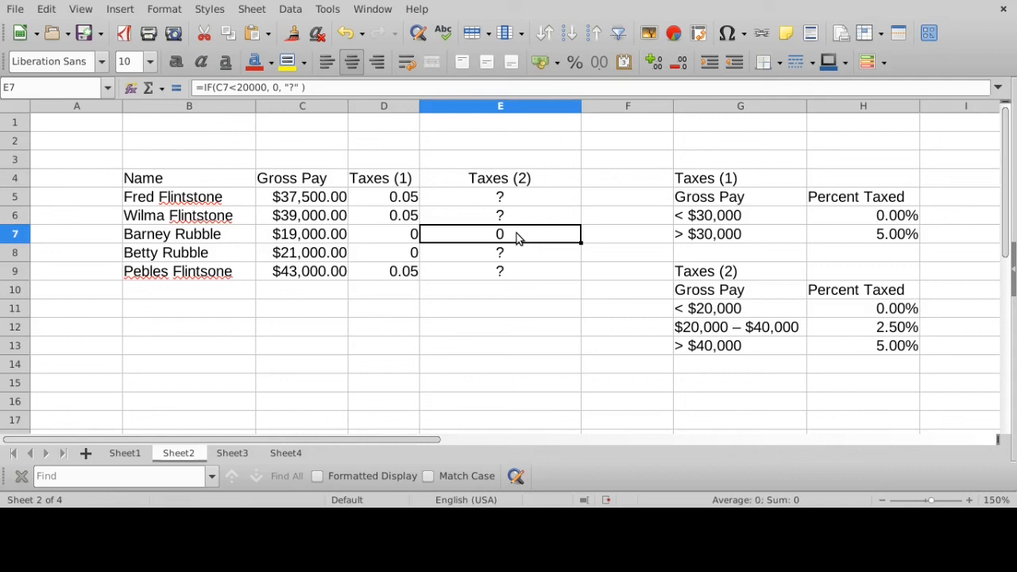
pyautogui.moveTo(517, 236); pyautogui.dragTo(291, 240)
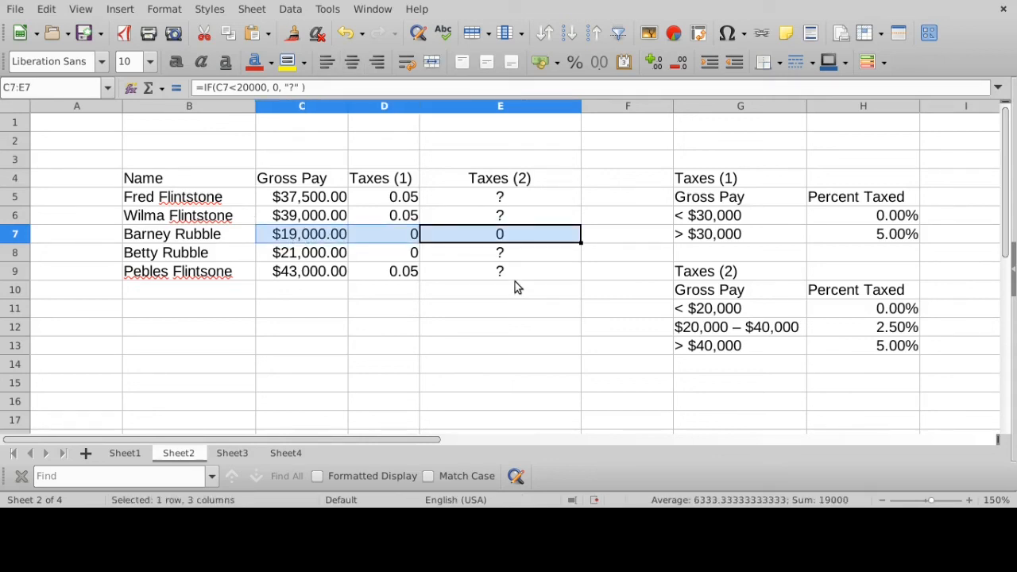
pyautogui.moveTo(730, 318); pyautogui.dragTo(847, 318)
# - Remove the "?" placeholder from the E5 formula, leaving blank space for the false value
pyautogui.click(530, 201)
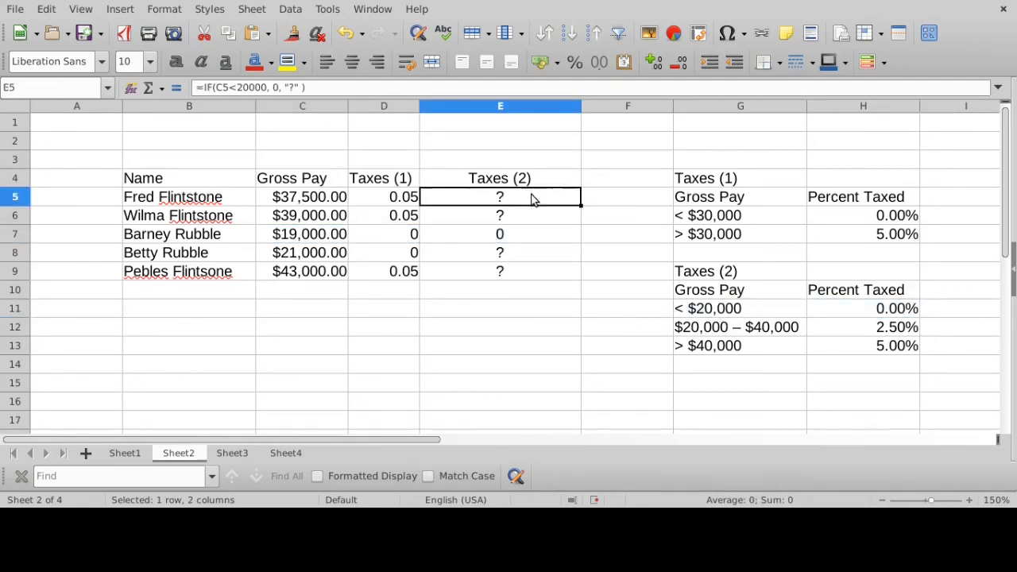
pyautogui.click(356, 83)
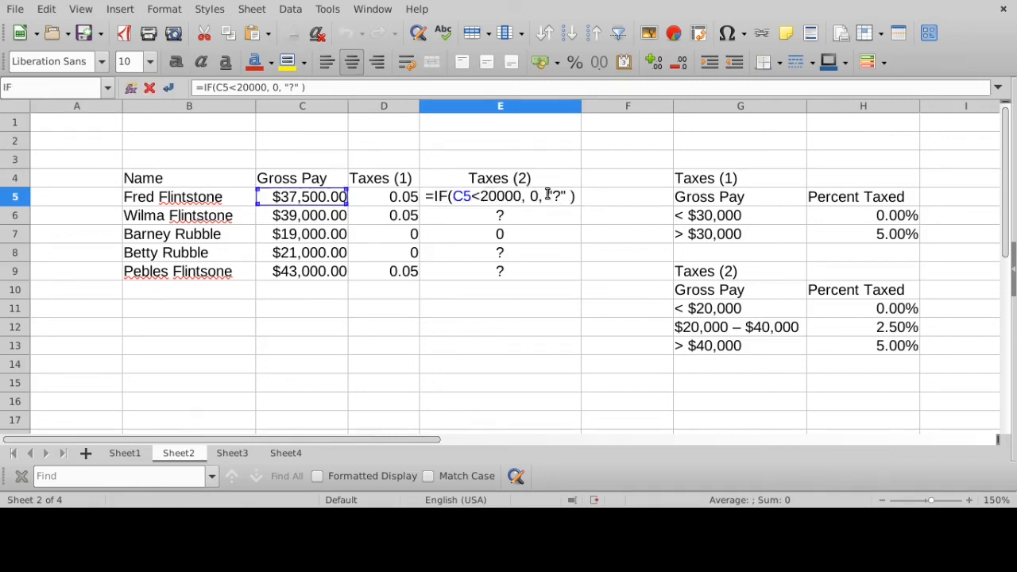
pyautogui.moveTo(546, 196); pyautogui.dragTo(568, 197)
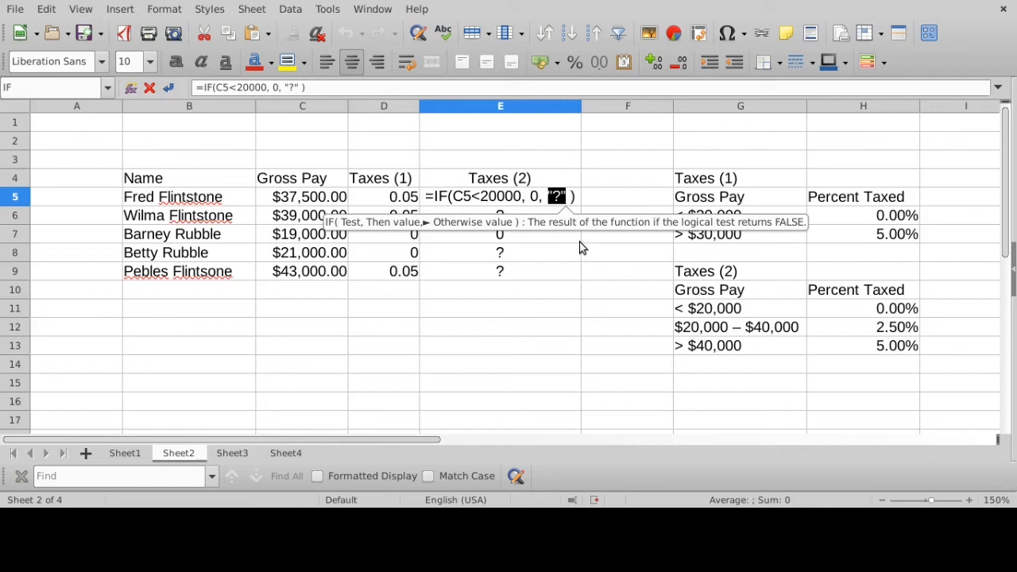
pyautogui.press('BackSpace')
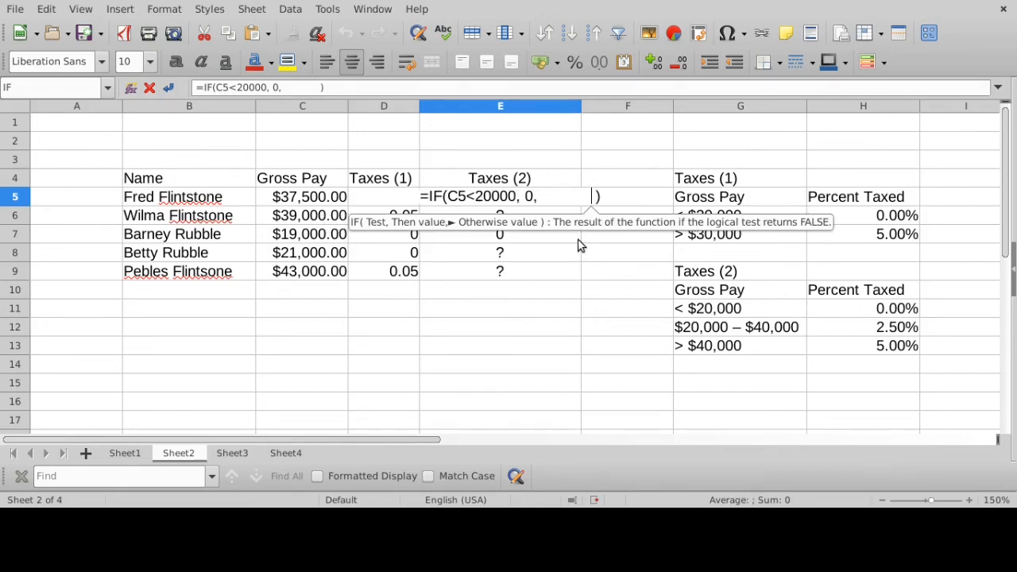
pyautogui.moveTo(538, 199); pyautogui.dragTo(595, 198)
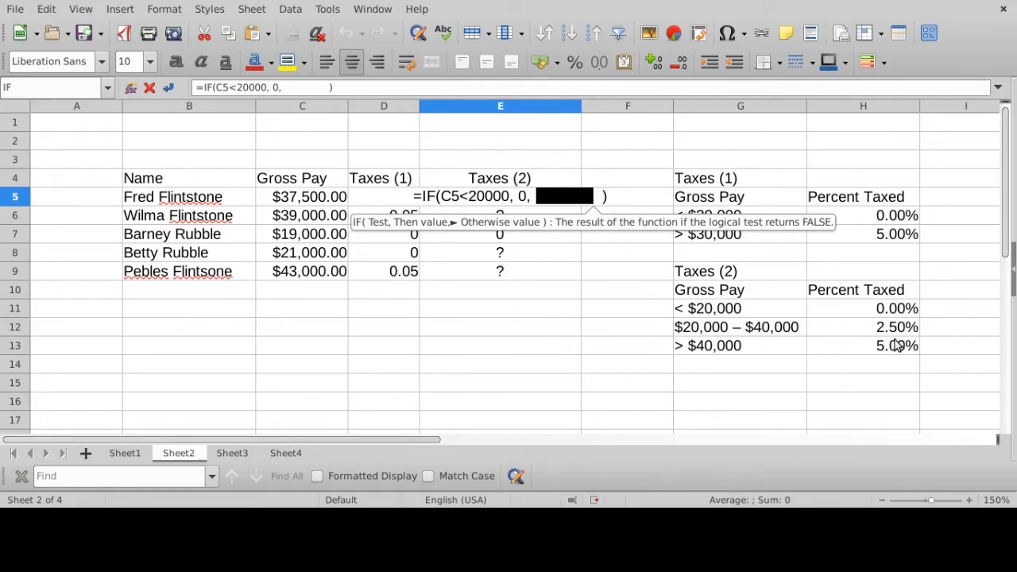
pyautogui.click(543, 196)
# - Enter a nested IF as the false value of the E5 formula, with test C5>40000, true value 0.05 and false value 0.025
pyautogui.write('IF(')
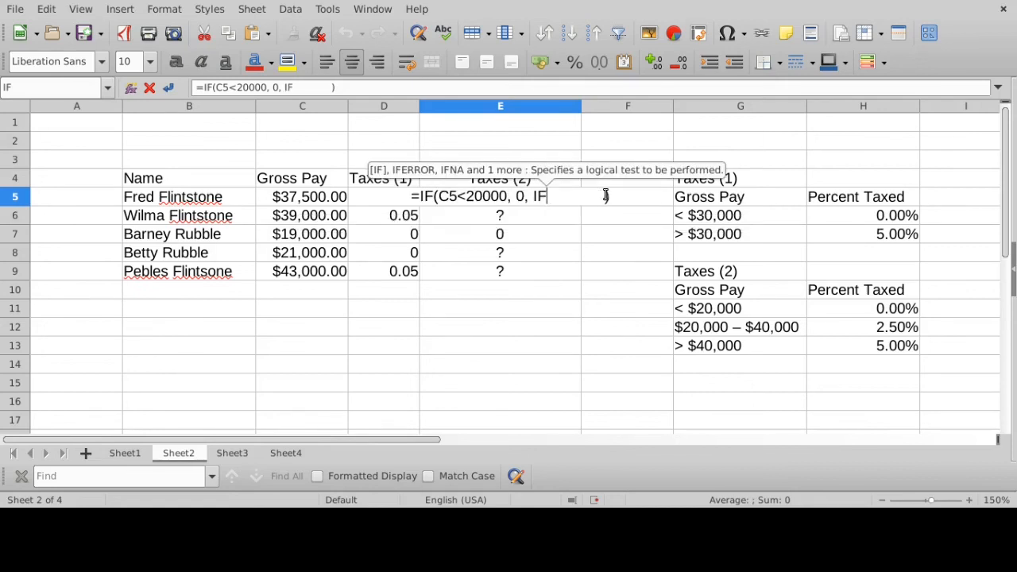
pyautogui.click(318, 198)
pyautogui.write('>40000')
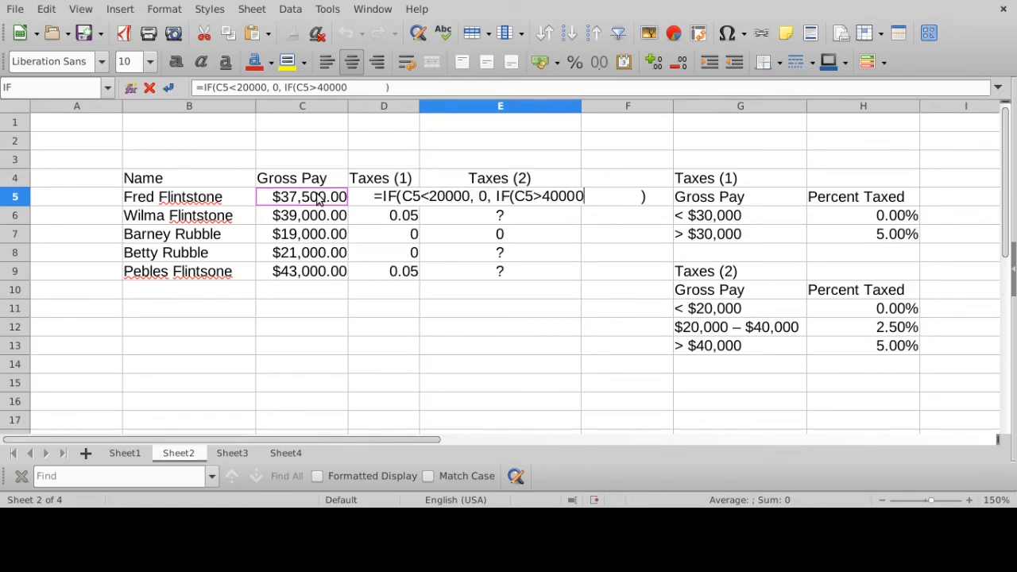
pyautogui.write(', ')
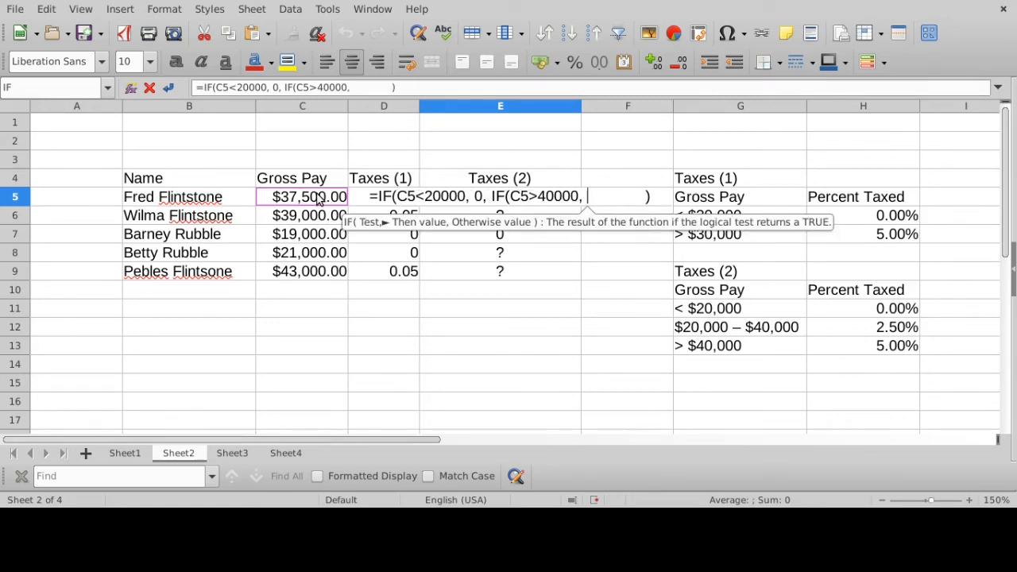
pyautogui.write('0.05')
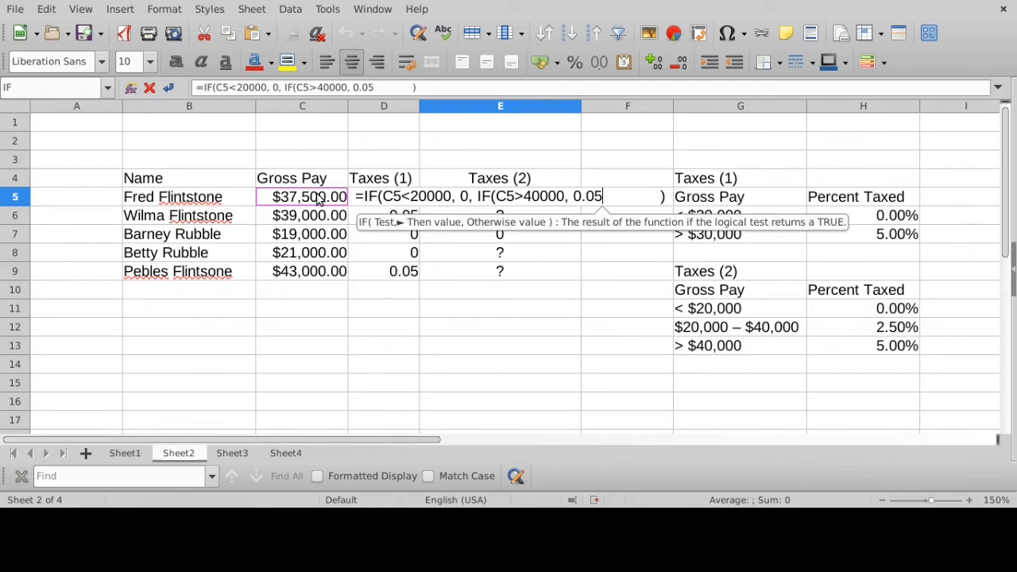
pyautogui.write(',')
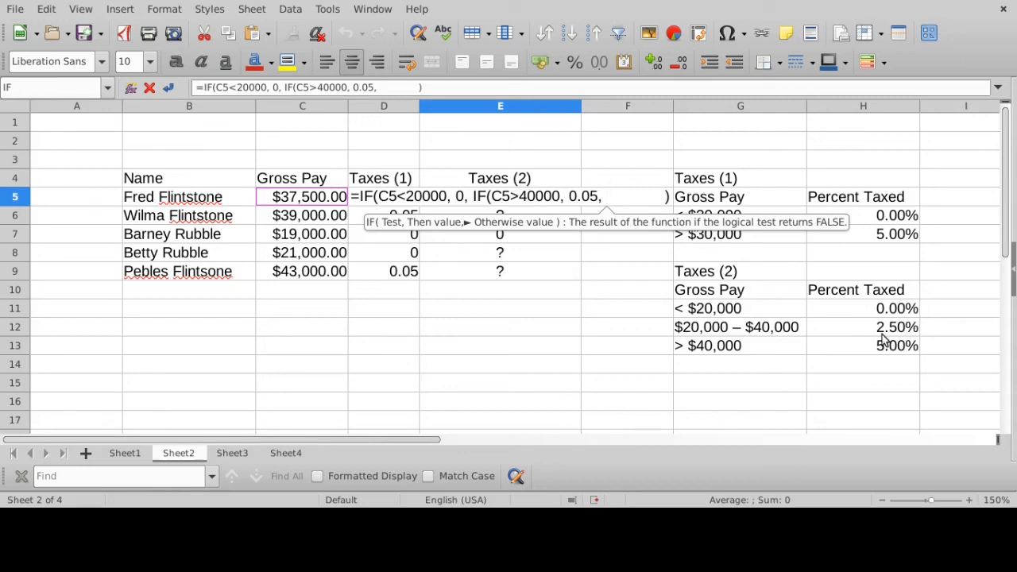
pyautogui.write('0.02 ')
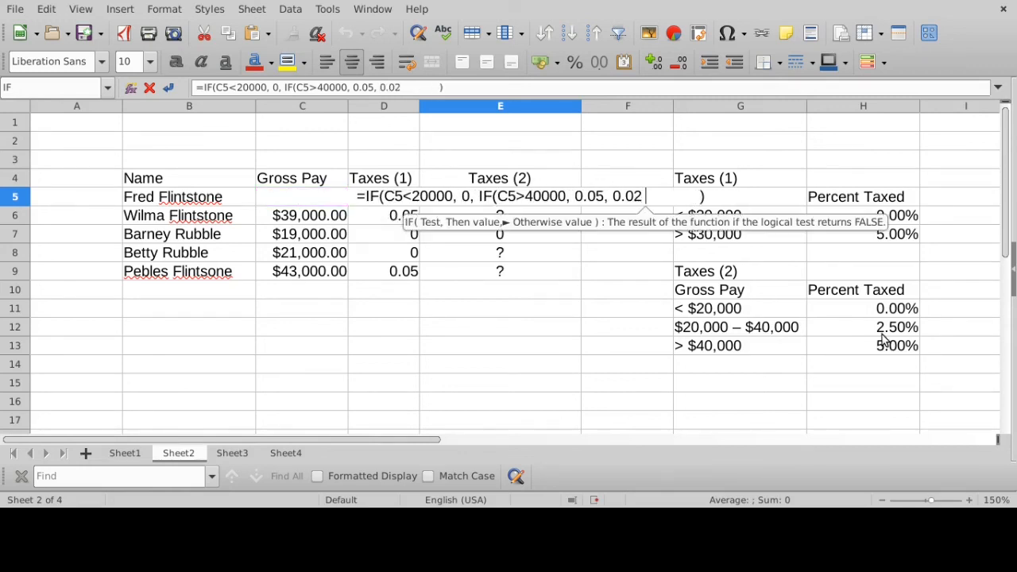
pyautogui.write('5')
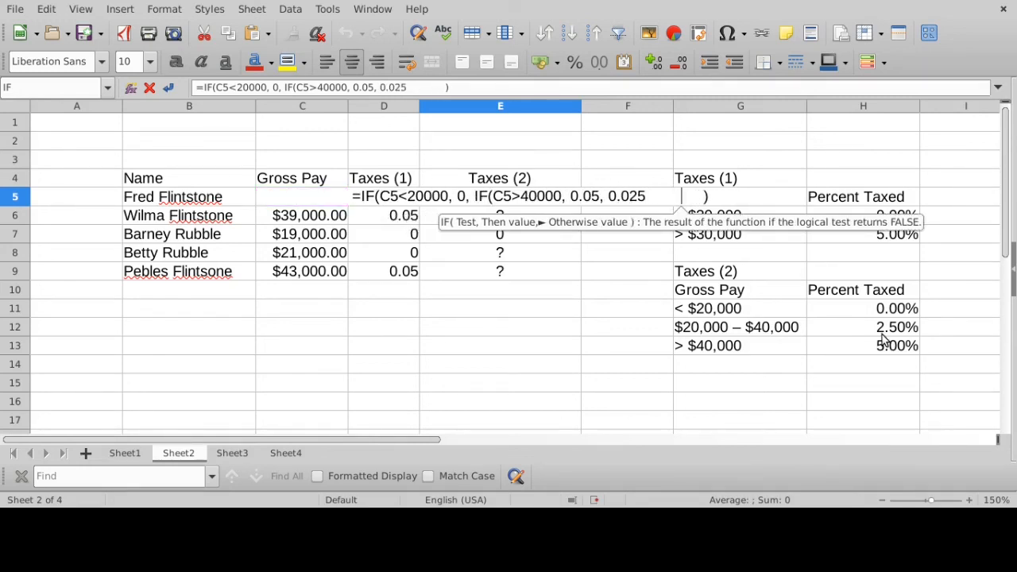
# - Trim the extra spaces after 0.025 in the E5 formula and add the closing parenthesis of the nested IF
pyautogui.press('Right')
pyautogui.press('Right')
pyautogui.press('Right')
pyautogui.press('BackSpace')
pyautogui.press('BackSpace')
pyautogui.press('BackSpace')
pyautogui.press('BackSpace')
pyautogui.press('BackSpace')
pyautogui.press('BackSpace')
pyautogui.press('BackSpace')
pyautogui.press('BackSpace')
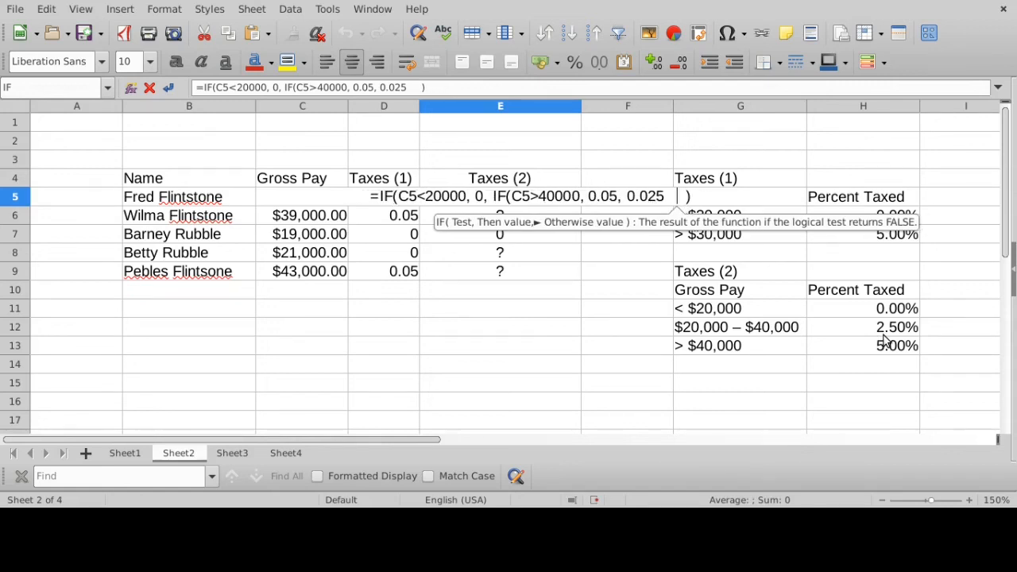
pyautogui.press('BackSpace')
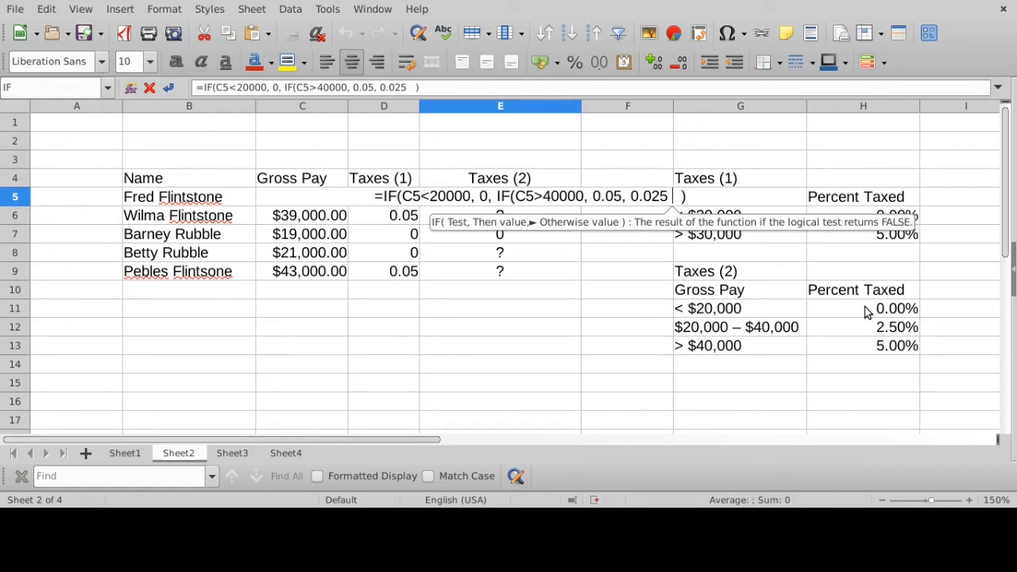
pyautogui.moveTo(494, 196); pyautogui.dragTo(670, 196)
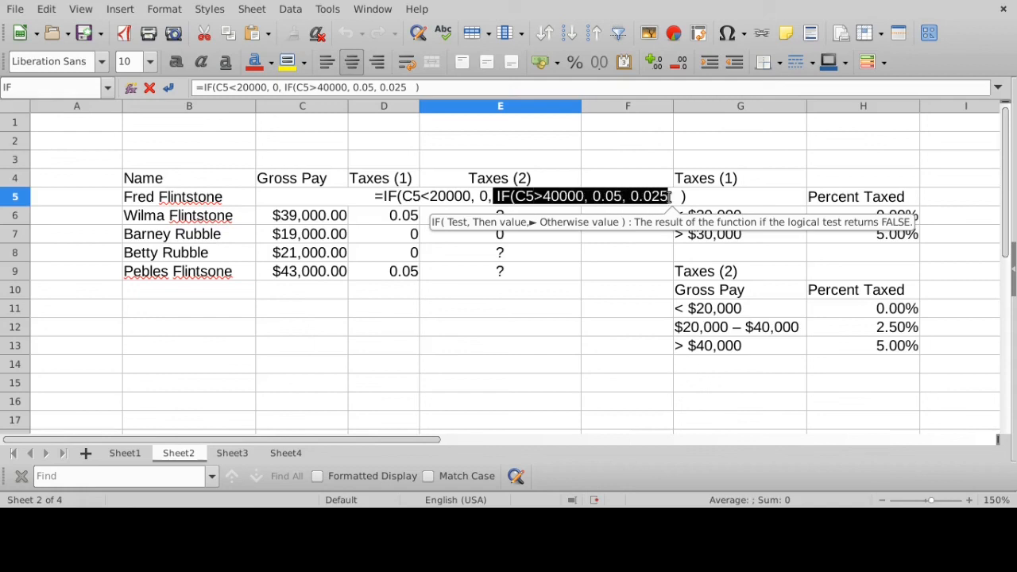
pyautogui.click(681, 196)
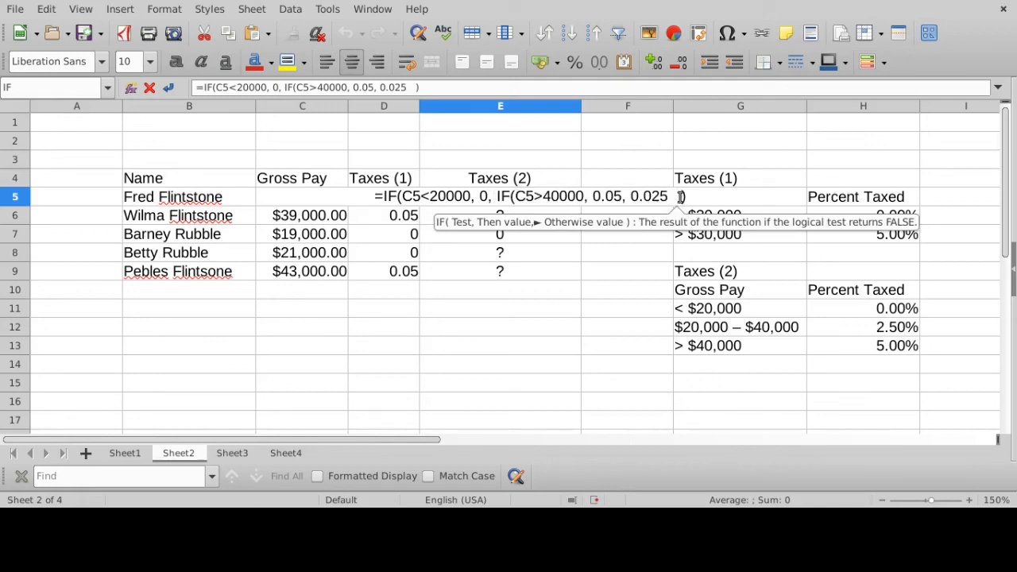
pyautogui.write(')')
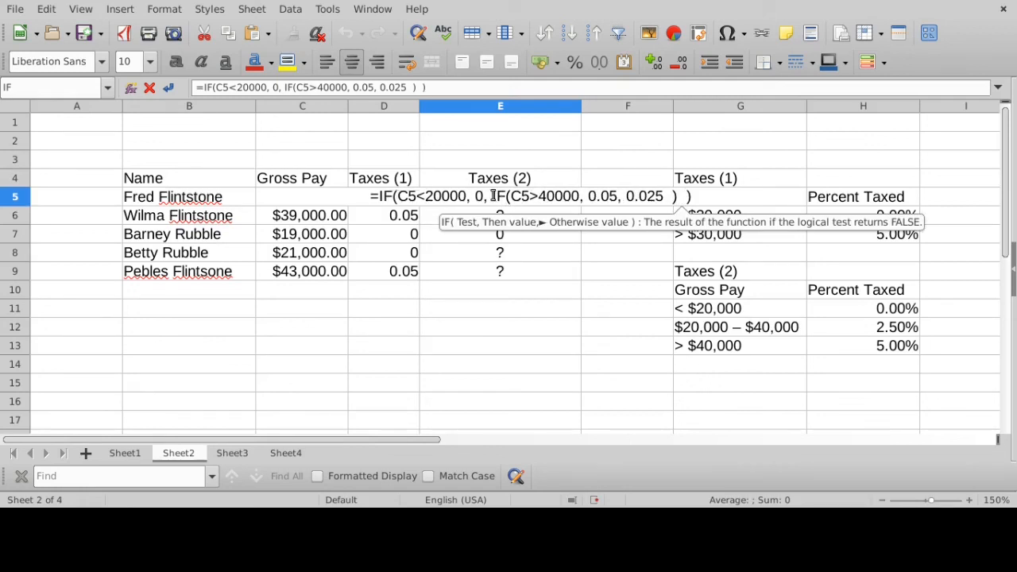
# - Review the nested IF(C5>40000, 0.05, 0.025 ) inside the E5 formula and commit the formula to the cell
pyautogui.moveTo(493, 196); pyautogui.dragTo(681, 196)
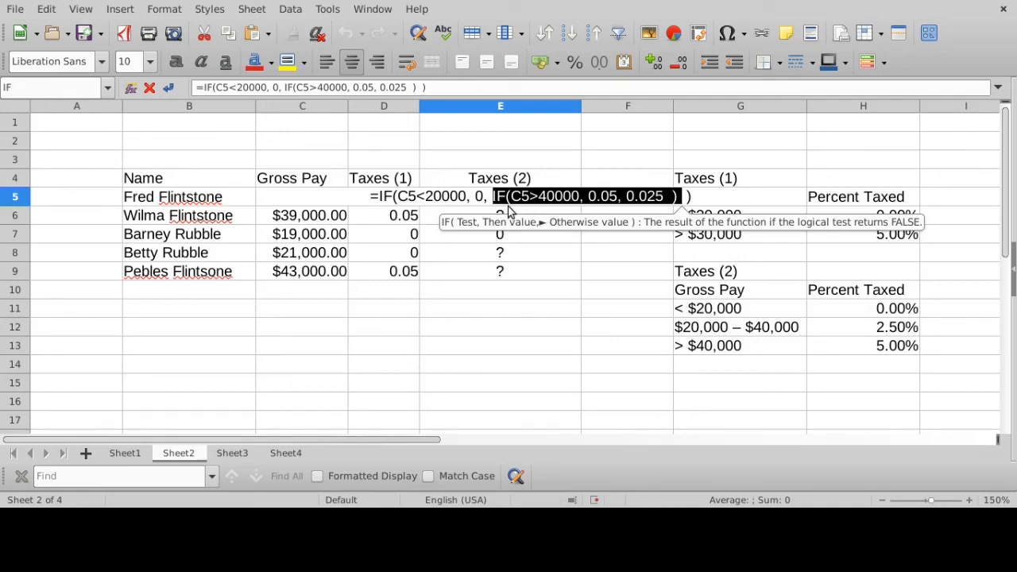
pyautogui.moveTo(491, 197); pyautogui.dragTo(675, 196)
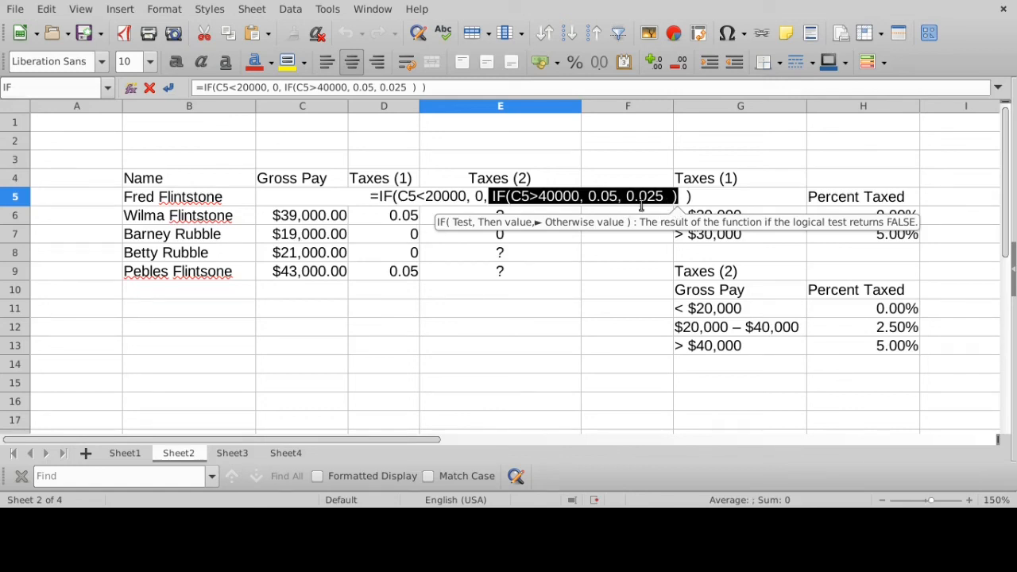
pyautogui.press('Return')
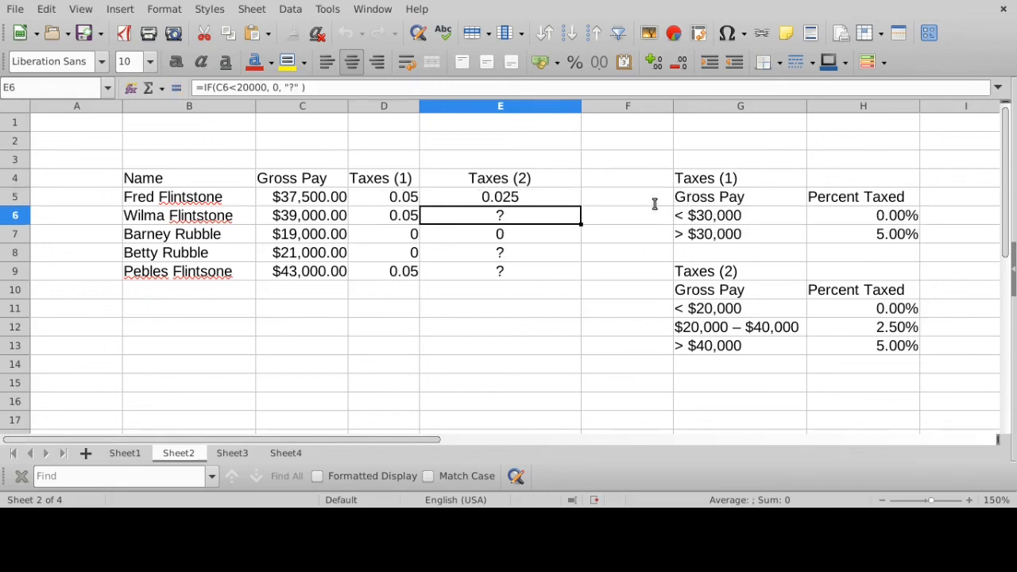
# - Copy the nested IF formula from E5 down the Taxes (2) column through E9
pyautogui.click(533, 203)
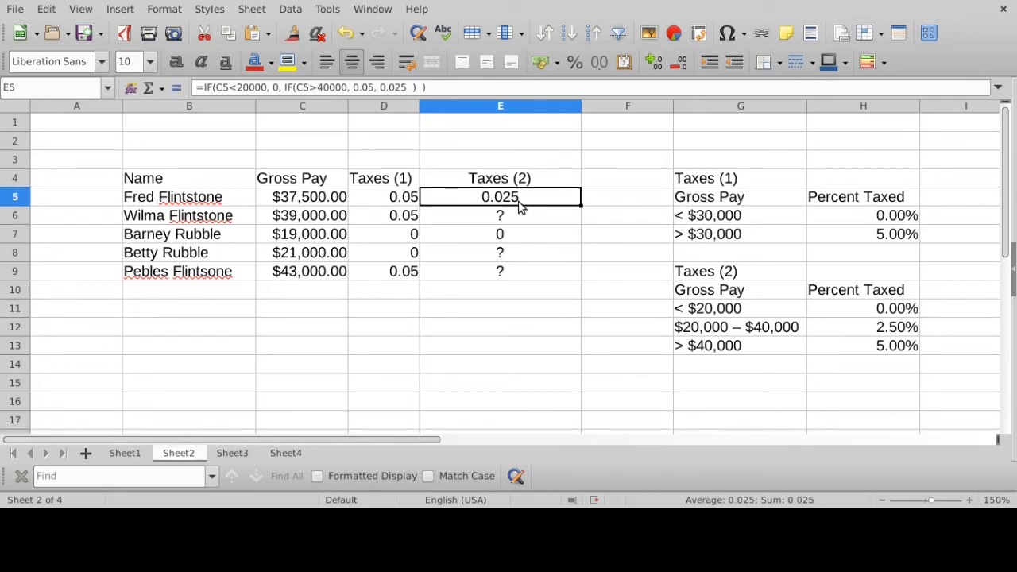
pyautogui.moveTo(581, 205); pyautogui.dragTo(547, 241)
pyautogui.click(545, 221)
pyautogui.click(545, 243)
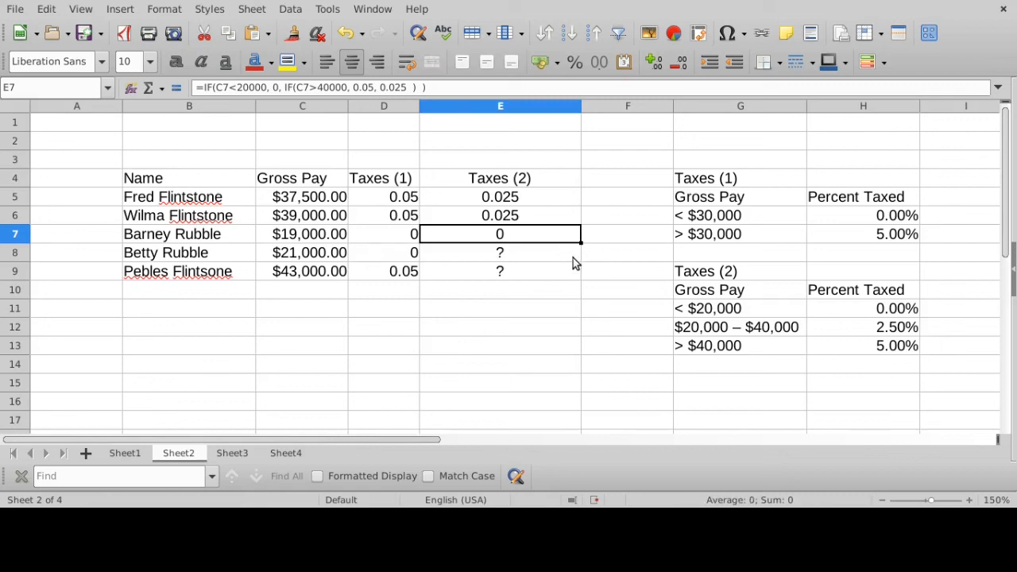
pyautogui.moveTo(579, 243); pyautogui.dragTo(572, 263)
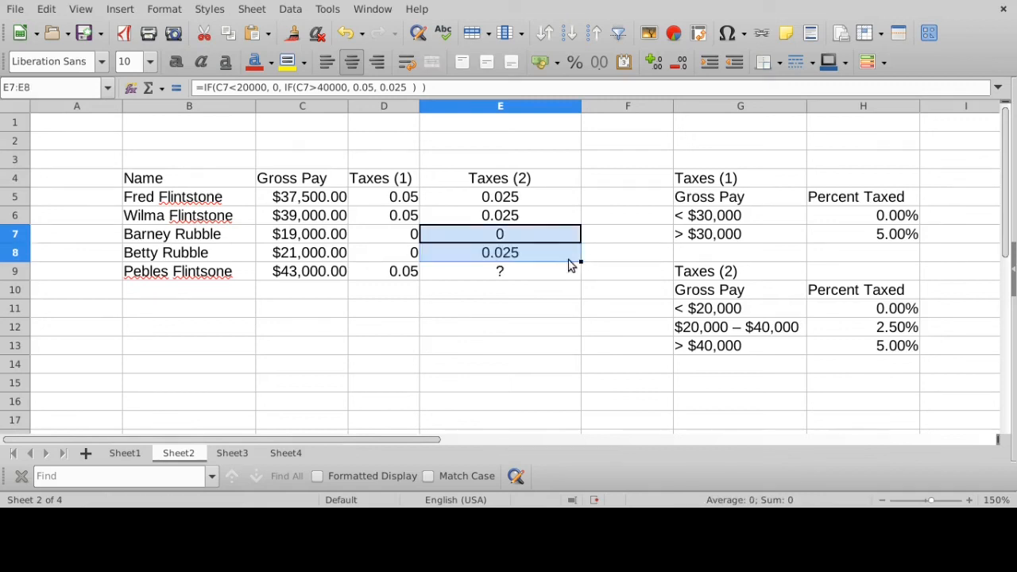
pyautogui.click(576, 262)
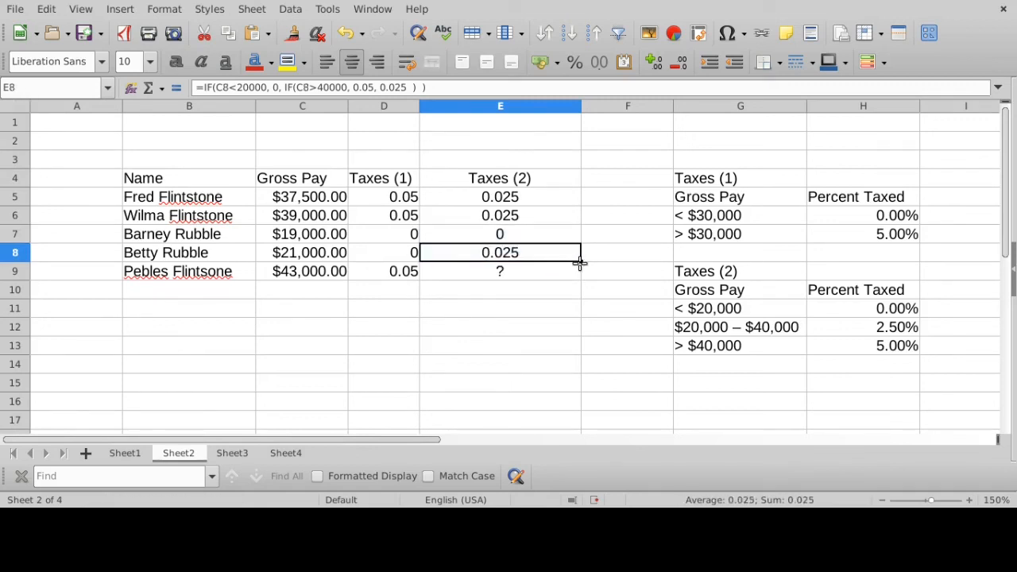
pyautogui.moveTo(579, 263); pyautogui.dragTo(537, 273)
pyautogui.click(538, 274)
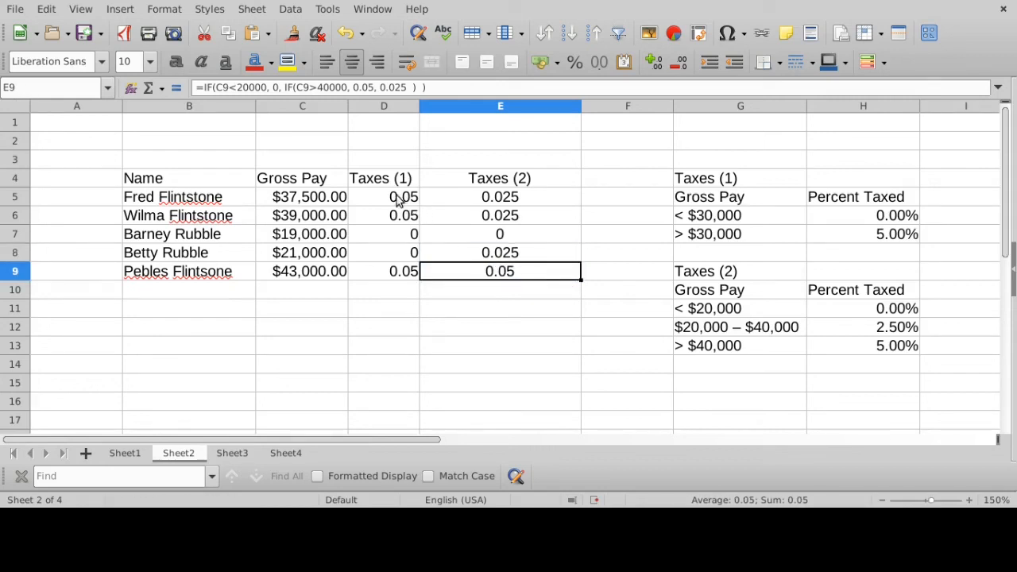
# - Format the Taxes (1) and Taxes (2) values in D5:E9 as percentages with one decimal place
pyautogui.moveTo(399, 198); pyautogui.dragTo(491, 274)
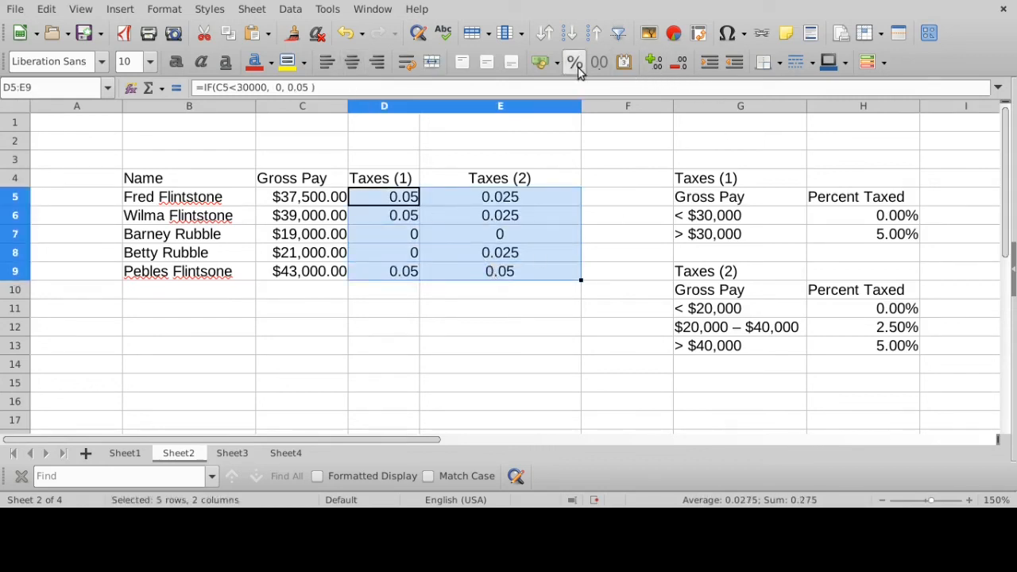
pyautogui.click(575, 62)
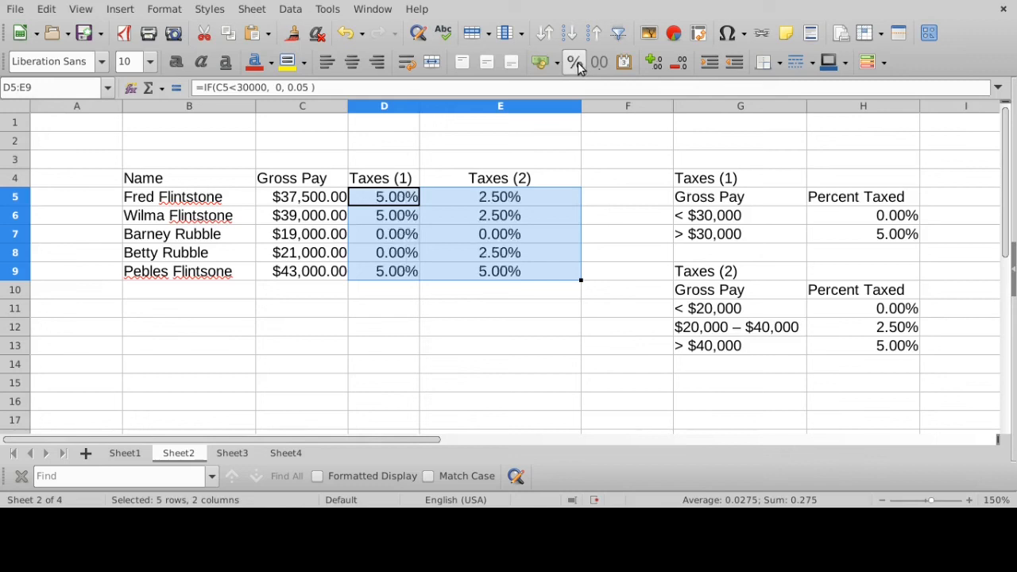
pyautogui.click(678, 63)
pyautogui.click(559, 230)
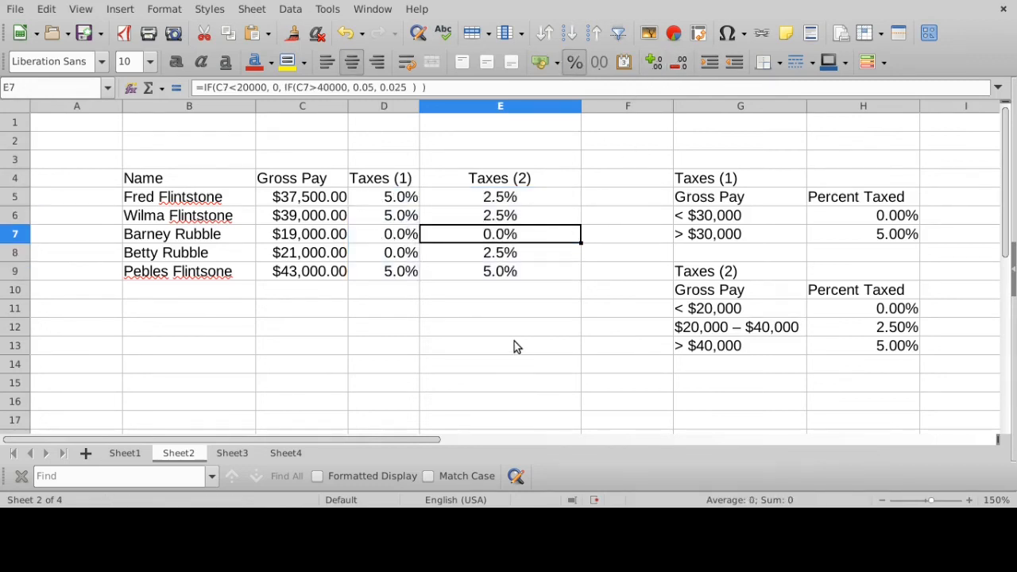
# - Check the gross pay values in C5:C9 against the < $20,000 bracket and examine the matching tax rate in row 7
pyautogui.click(509, 196)
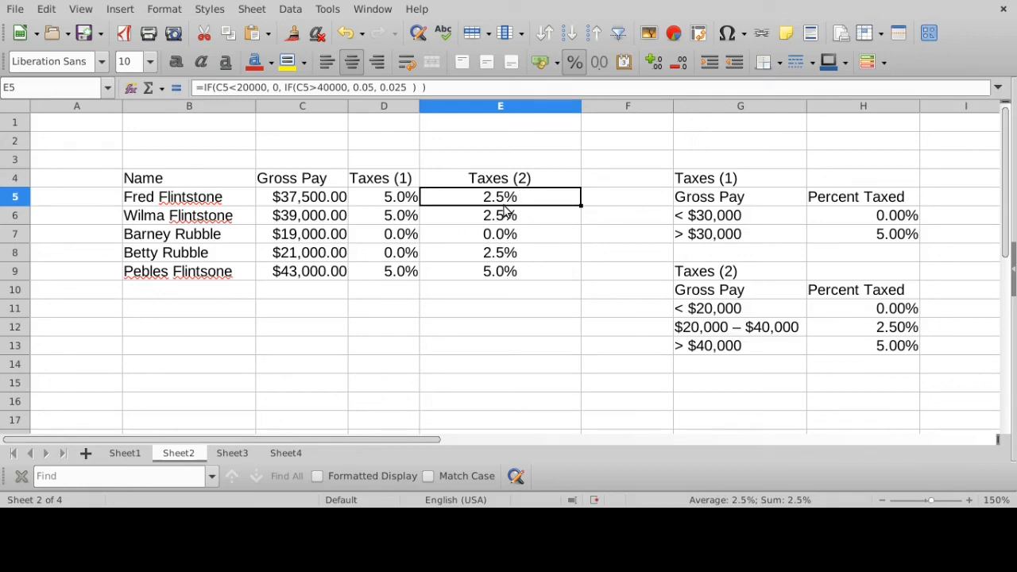
pyautogui.click(707, 316)
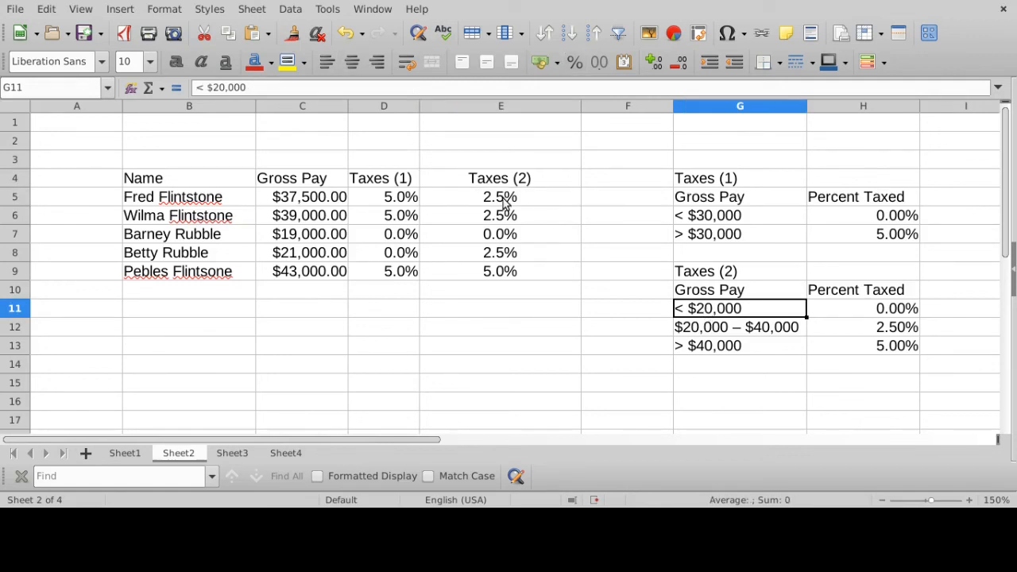
pyautogui.click(306, 203)
pyautogui.click(305, 220)
pyautogui.click(301, 236)
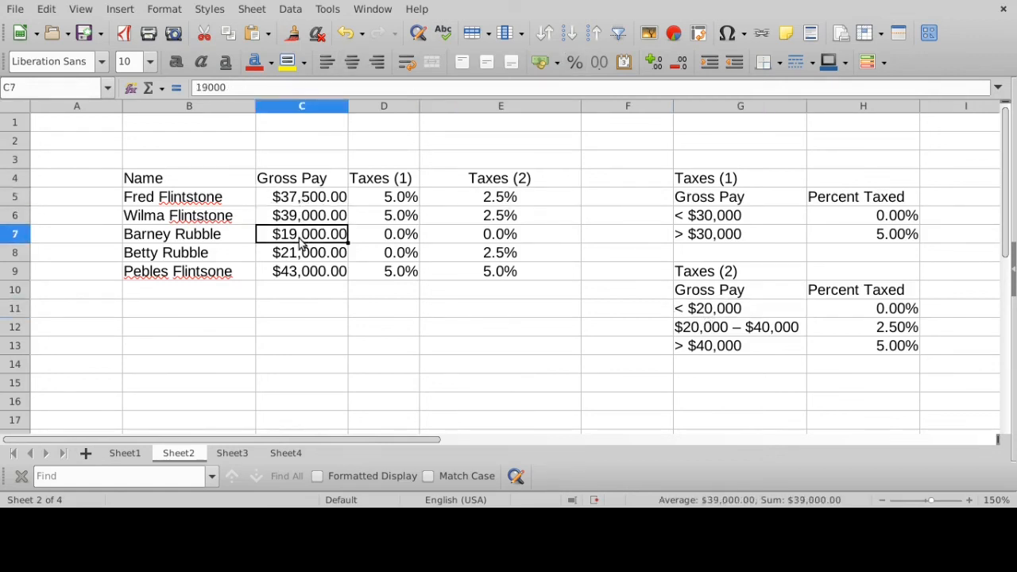
pyautogui.click(304, 255)
pyautogui.click(304, 270)
pyautogui.click(302, 252)
pyautogui.click(299, 238)
pyautogui.moveTo(199, 236); pyautogui.dragTo(520, 236)
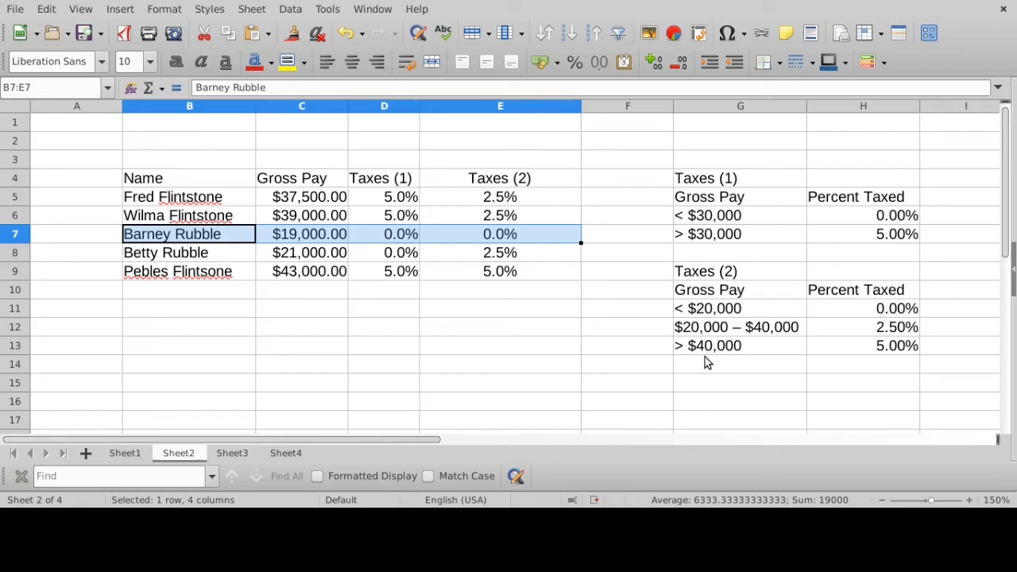
# - Compare the gross pay values with the > $40,000 bracket and examine the tax rates in rows 9 and 7
pyautogui.moveTo(706, 326); pyautogui.dragTo(882, 352)
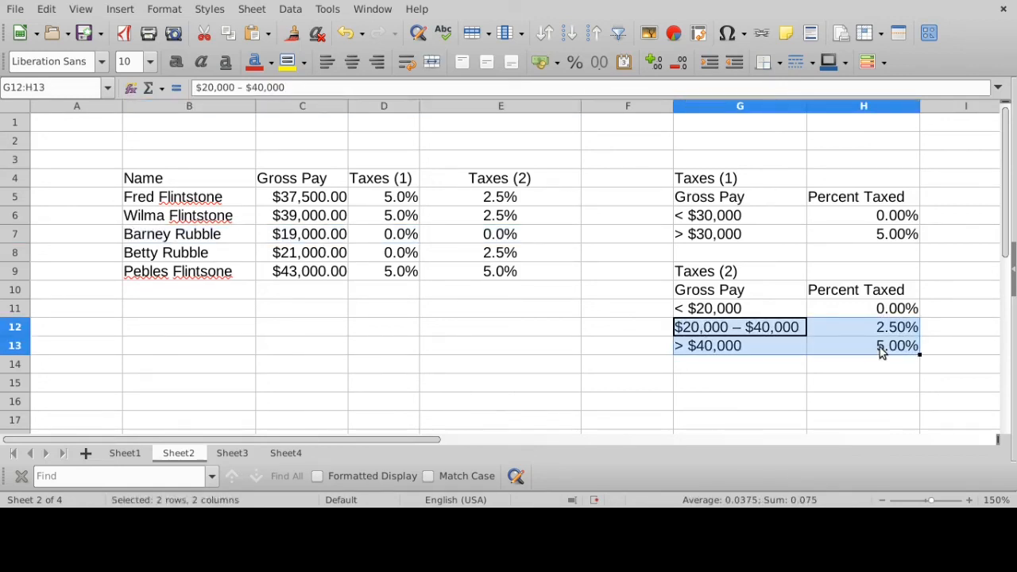
pyautogui.click(884, 351)
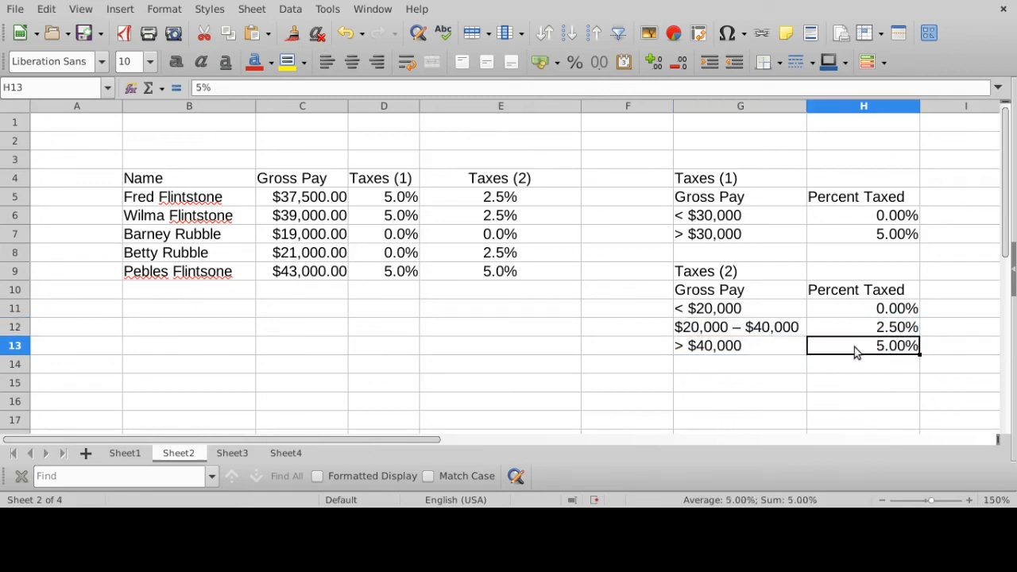
pyautogui.click(296, 199)
pyautogui.click(296, 217)
pyautogui.click(295, 235)
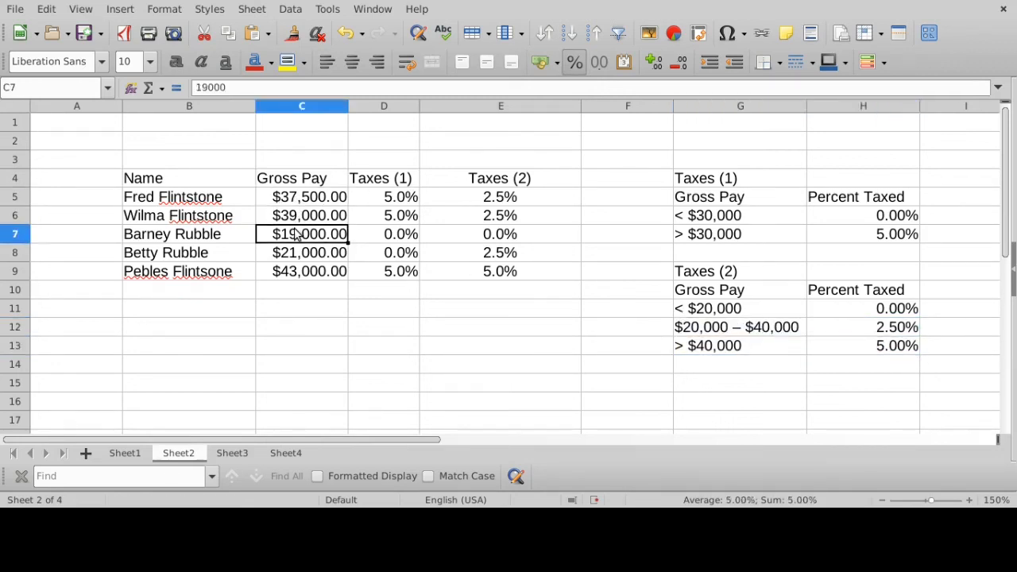
pyautogui.click(297, 254)
pyautogui.click(297, 272)
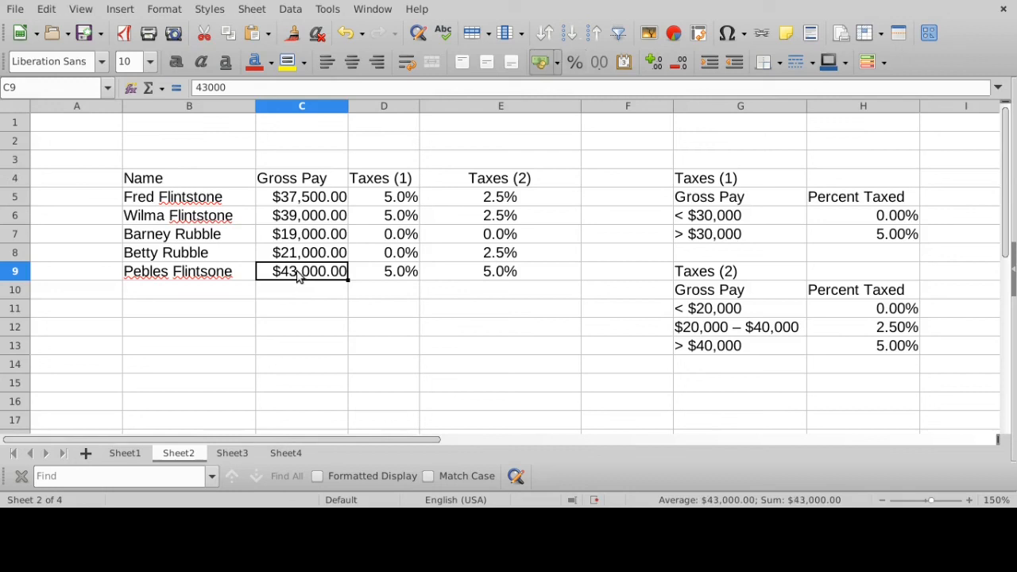
pyautogui.moveTo(168, 271); pyautogui.dragTo(502, 278)
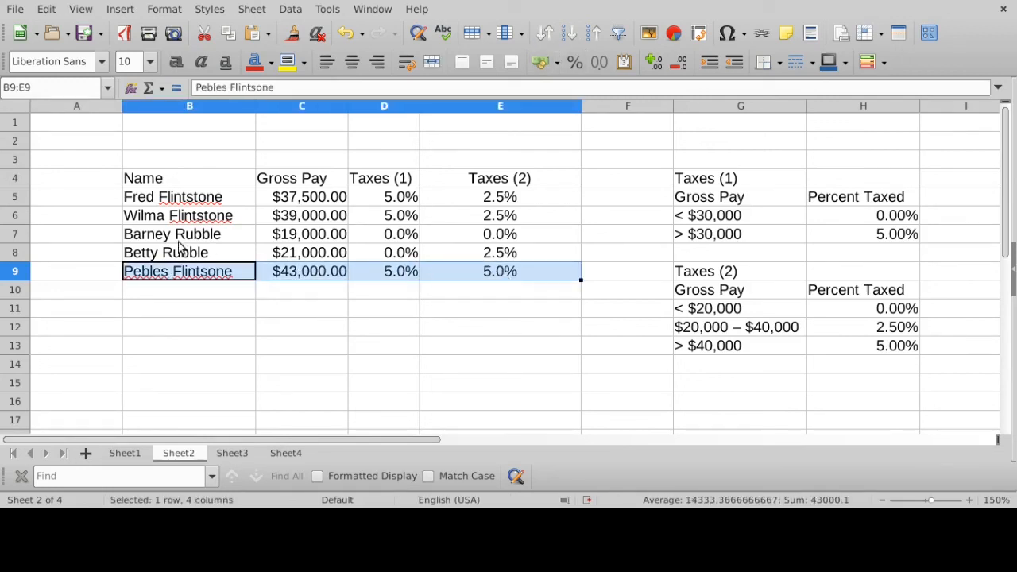
pyautogui.moveTo(180, 239); pyautogui.dragTo(460, 243)
# - Compare the Taxes (2) rates in E5, E6 and E8 with the $20,000 – $40,000 bracket in row 12
pyautogui.click(494, 197)
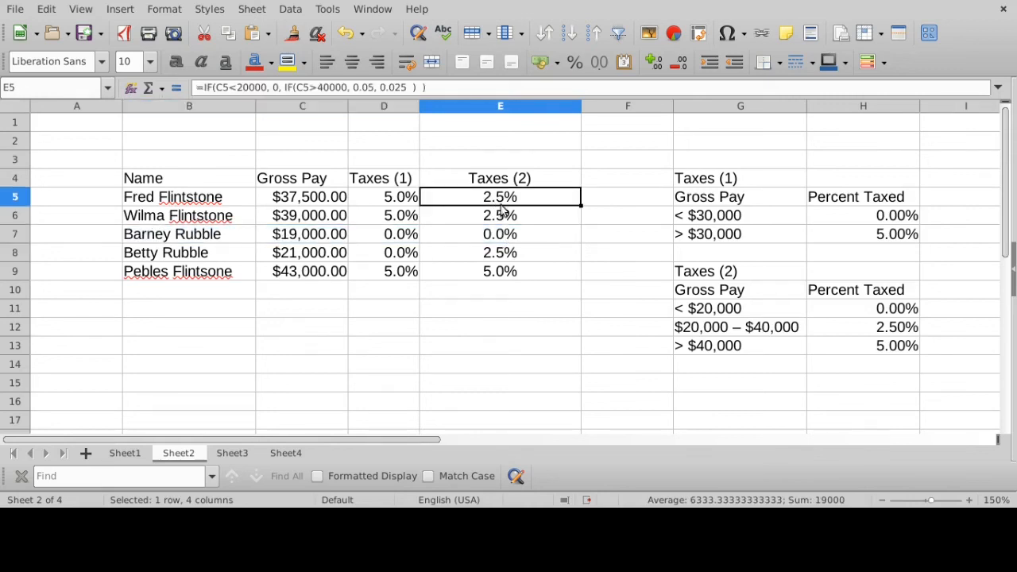
pyautogui.click(501, 221)
pyautogui.click(510, 252)
pyautogui.click(506, 199)
pyautogui.click(512, 221)
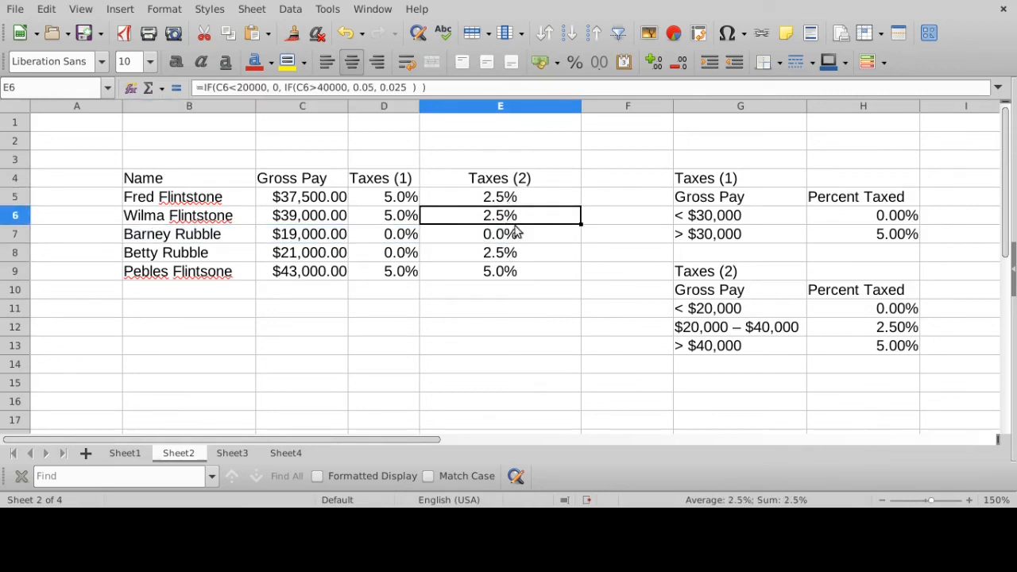
pyautogui.click(530, 256)
pyautogui.moveTo(697, 330); pyautogui.dragTo(831, 333)
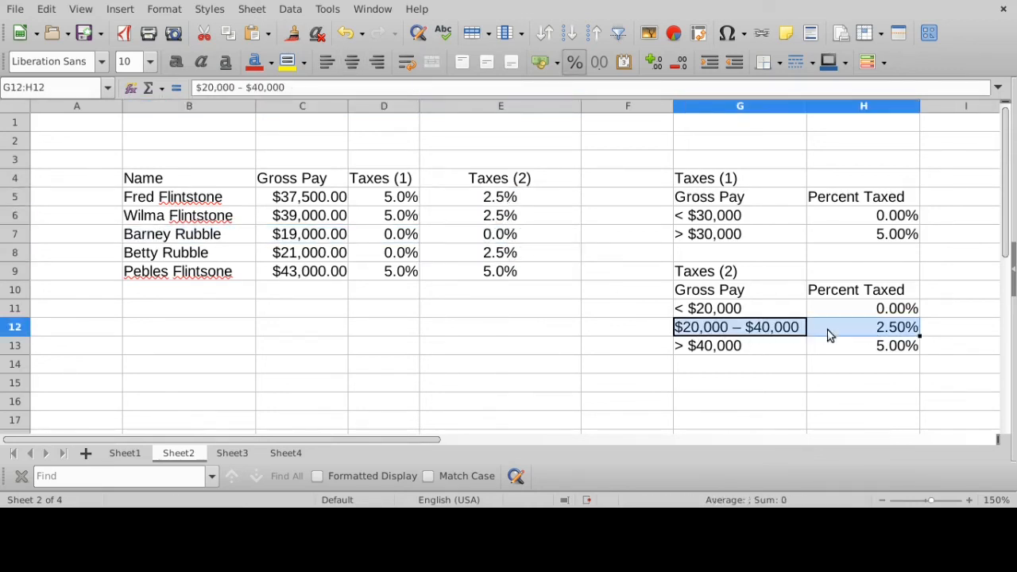
# - Insert extra spaces in the E5 formula to separate the outer IF's test, true value, nested IF and closing parenthesis
pyautogui.click(524, 196)
pyautogui.press('F2')
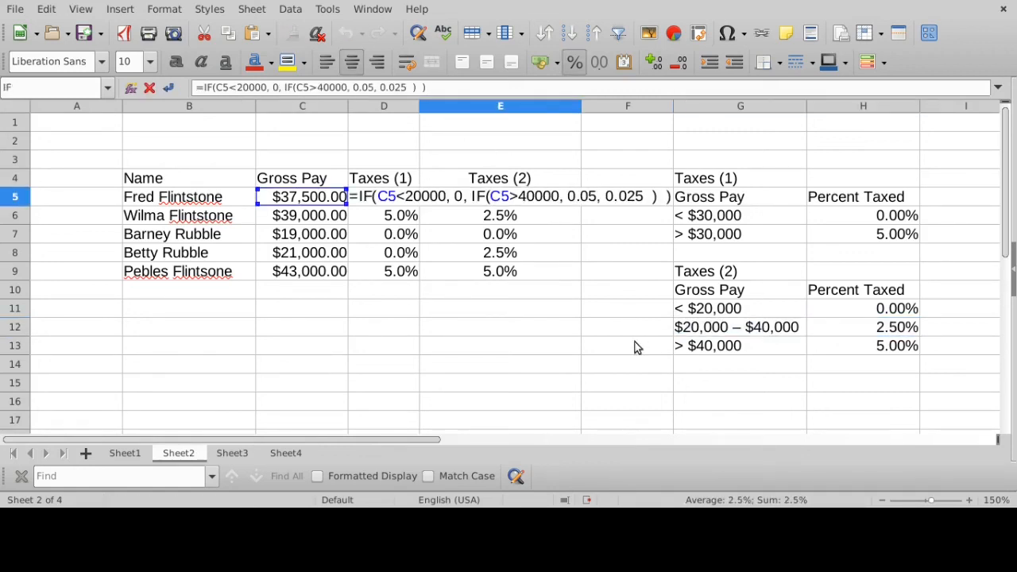
pyautogui.click(218, 87)
pyautogui.click(293, 88)
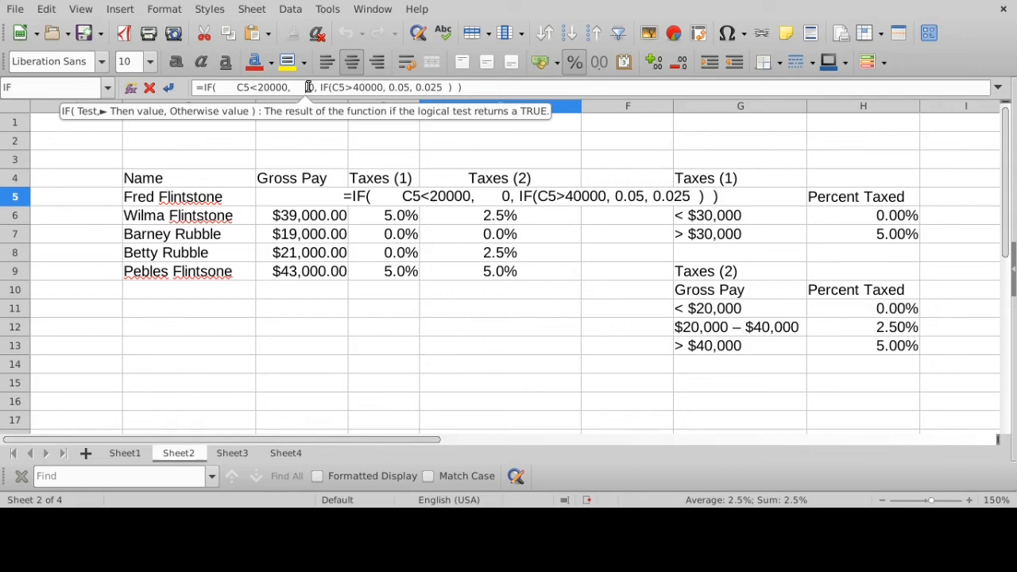
pyautogui.click(321, 88)
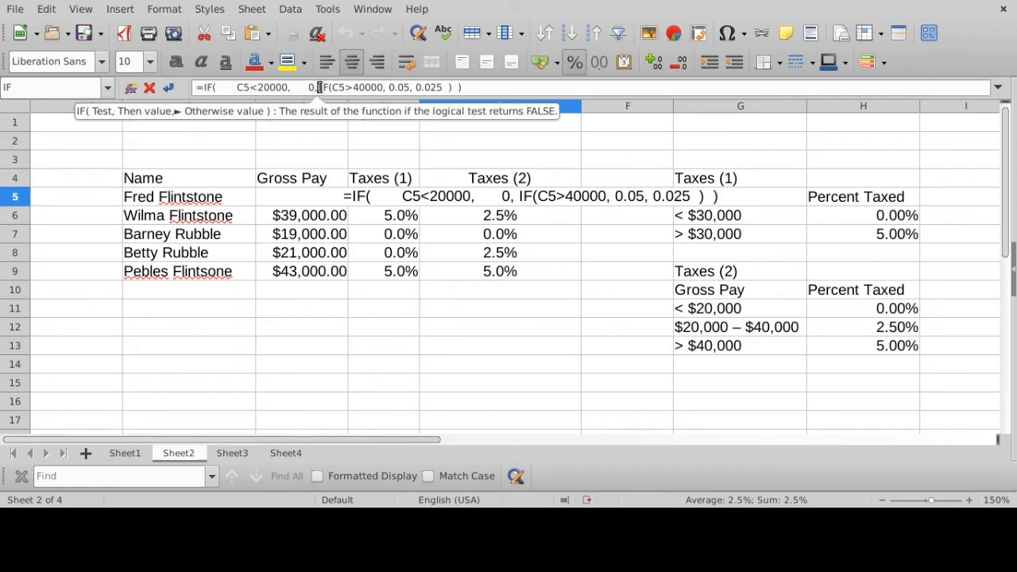
pyautogui.click(470, 89)
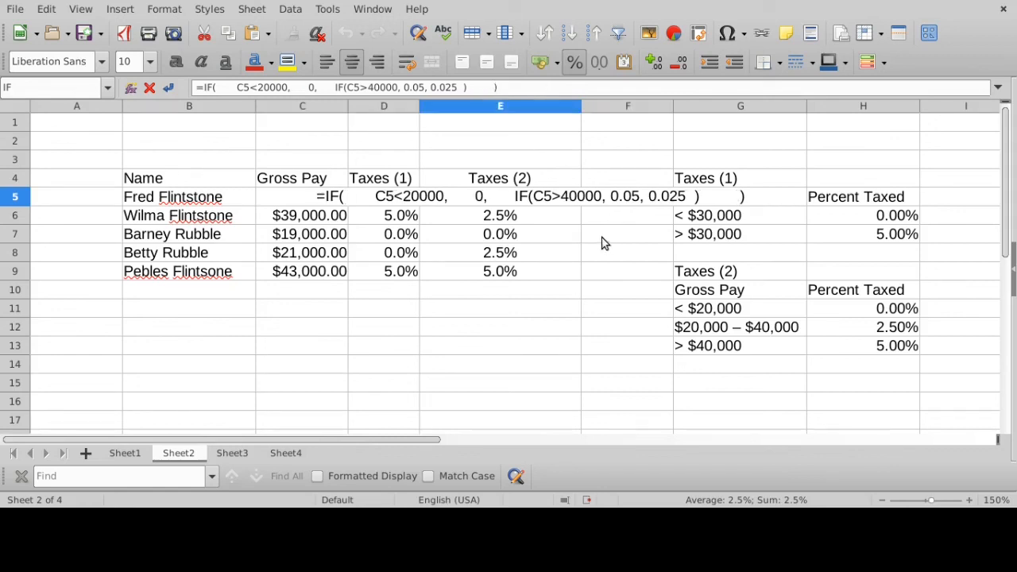
# - Examine the outer IF in the E5 formula part by part: function name, test C5<20000, true value 0 and nested IF
pyautogui.click(331, 198)
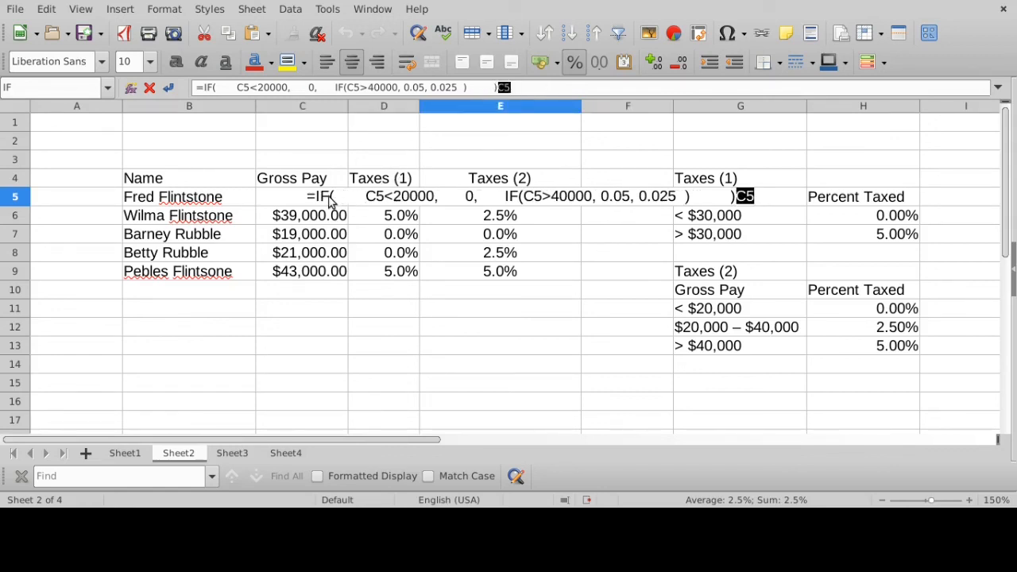
pyautogui.click(204, 87)
pyautogui.moveTo(204, 88); pyautogui.dragTo(222, 87)
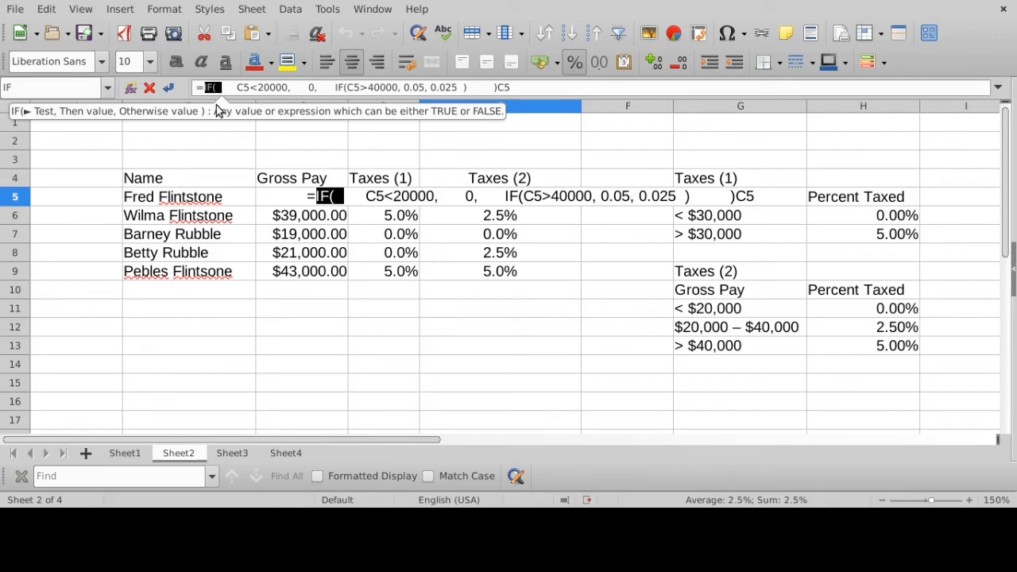
pyautogui.click(237, 87)
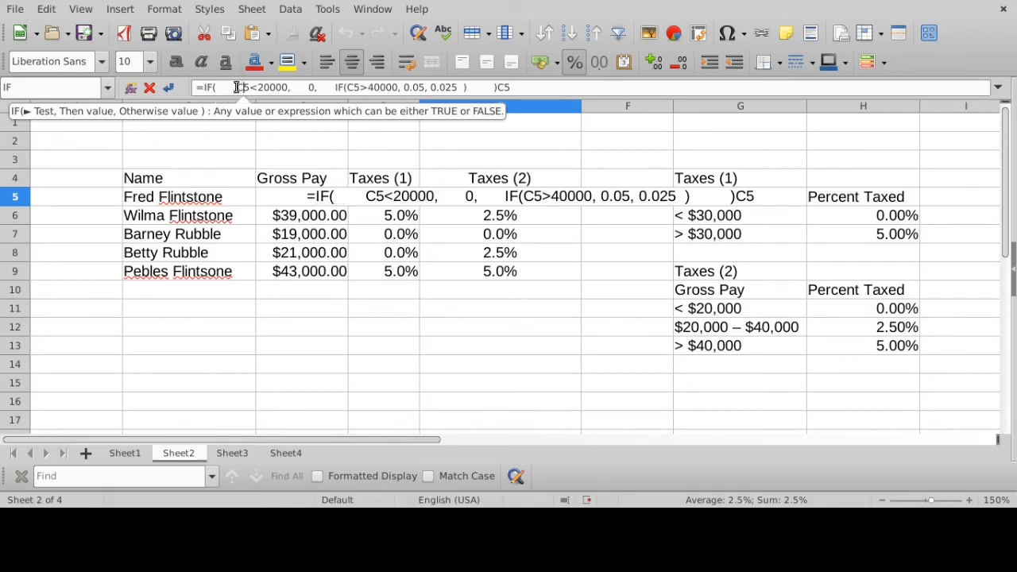
pyautogui.moveTo(236, 88); pyautogui.dragTo(288, 87)
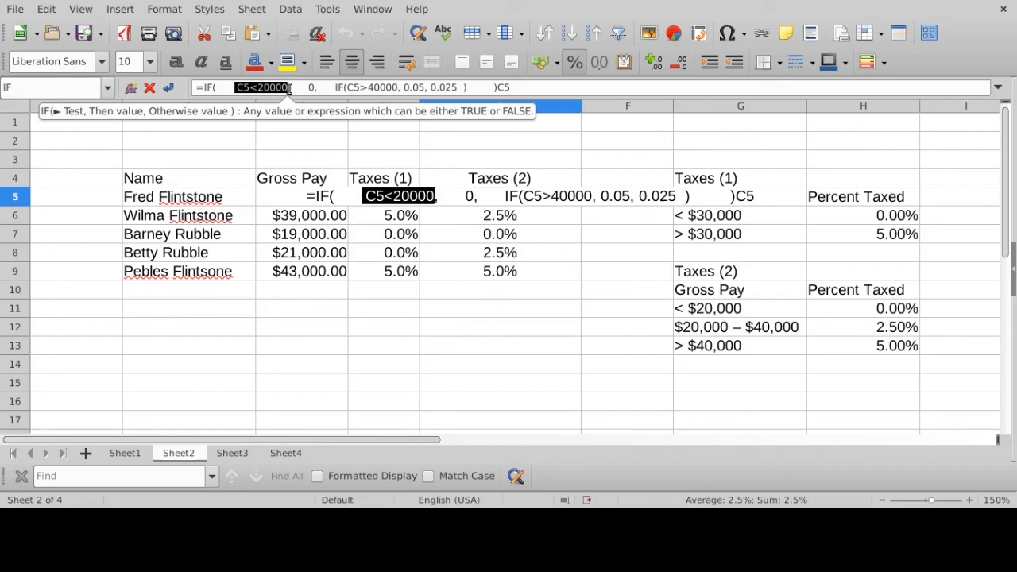
pyautogui.moveTo(307, 87); pyautogui.dragTo(318, 90)
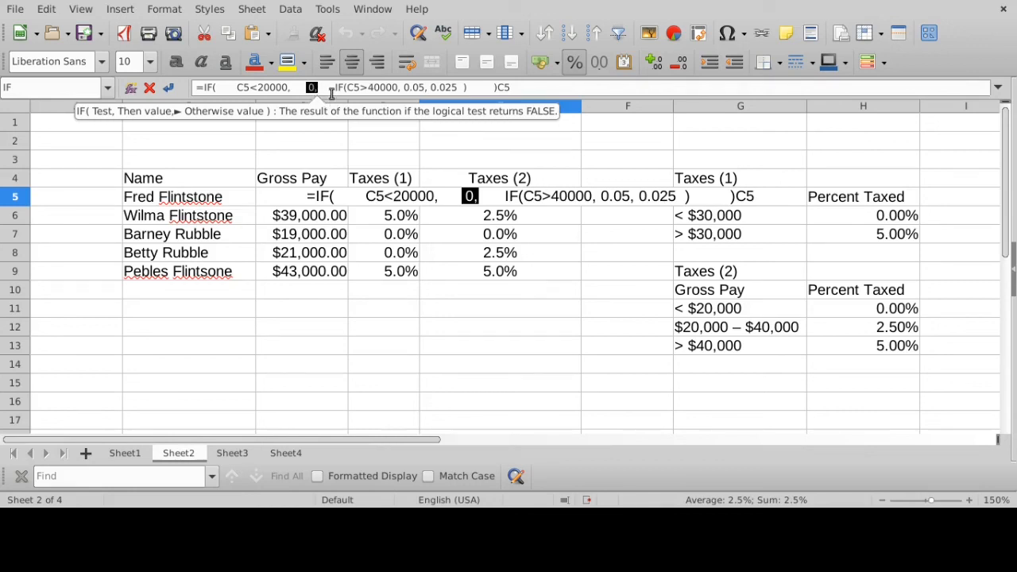
pyautogui.click(333, 93)
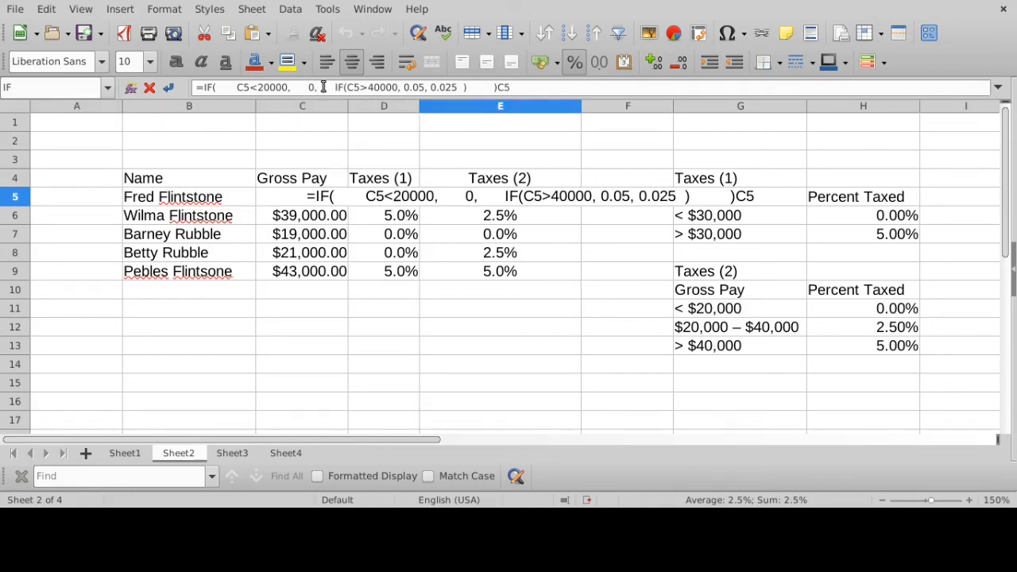
pyautogui.moveTo(324, 88); pyautogui.dragTo(475, 87)
# - Remove the stray C5 reference from the end of the E5 formula
pyautogui.click(538, 88)
pyautogui.press('BackSpace')
pyautogui.press('BackSpace')
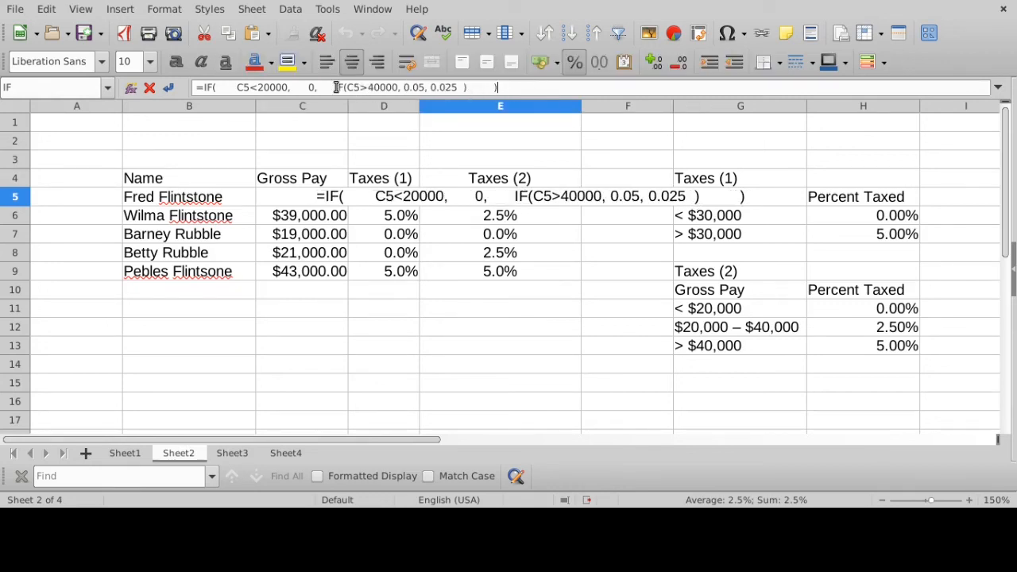
# - Examine the nested IF in the E5 formula and its true value 0.05
pyautogui.moveTo(334, 88); pyautogui.dragTo(474, 87)
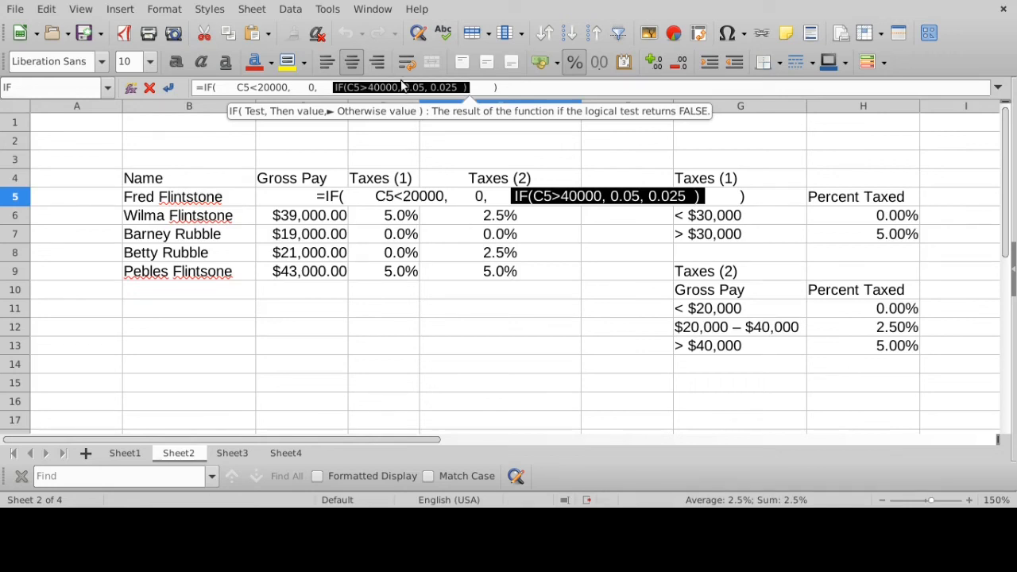
pyautogui.moveTo(402, 86); pyautogui.dragTo(428, 89)
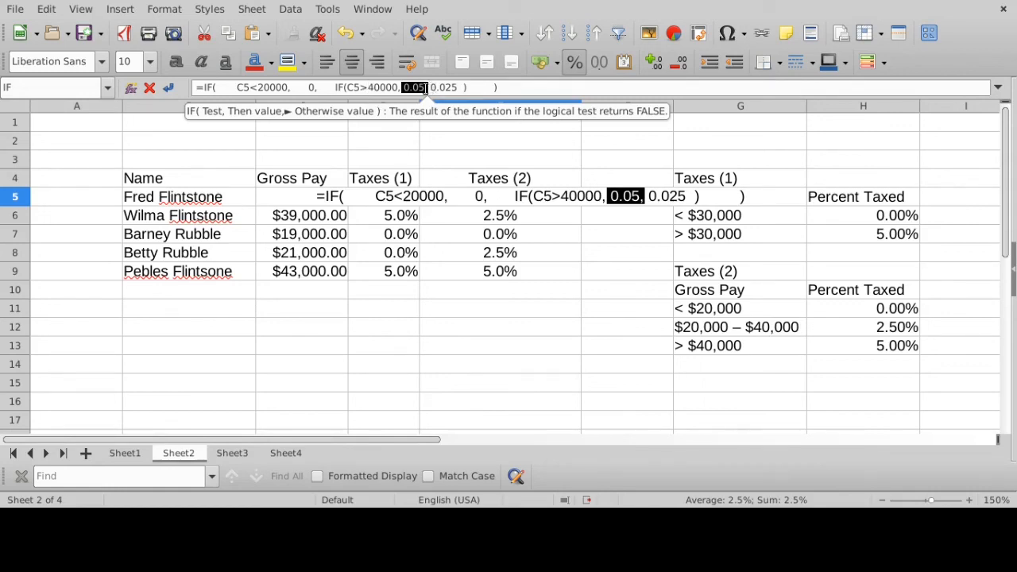
pyautogui.moveTo(436, 87); pyautogui.dragTo(463, 88)
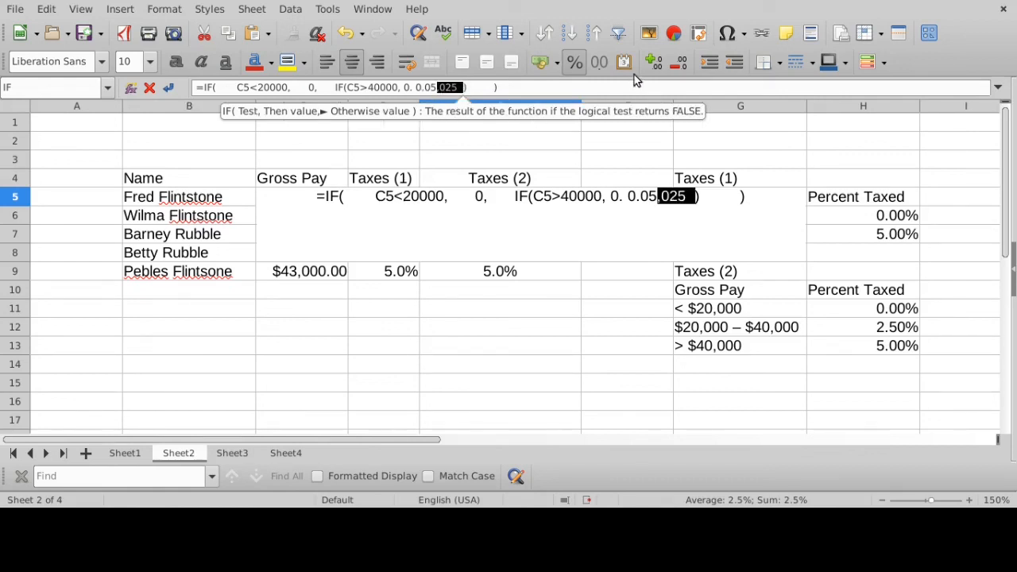
# - Repair the nested IF in the E5 formula so its true and false values read 0.05 and 0.025
pyautogui.click(420, 87)
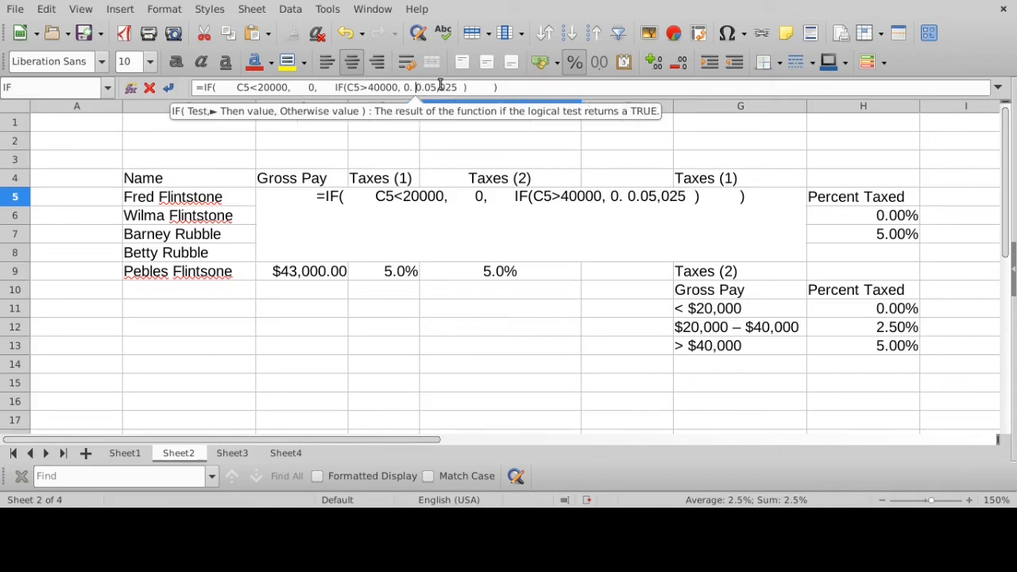
pyautogui.press('BackSpace')
pyautogui.press('BackSpace')
pyautogui.press('BackSpace')
pyautogui.press('Right')
pyautogui.press('Right')
pyautogui.press('Right')
pyautogui.press('Right')
pyautogui.press('Right')
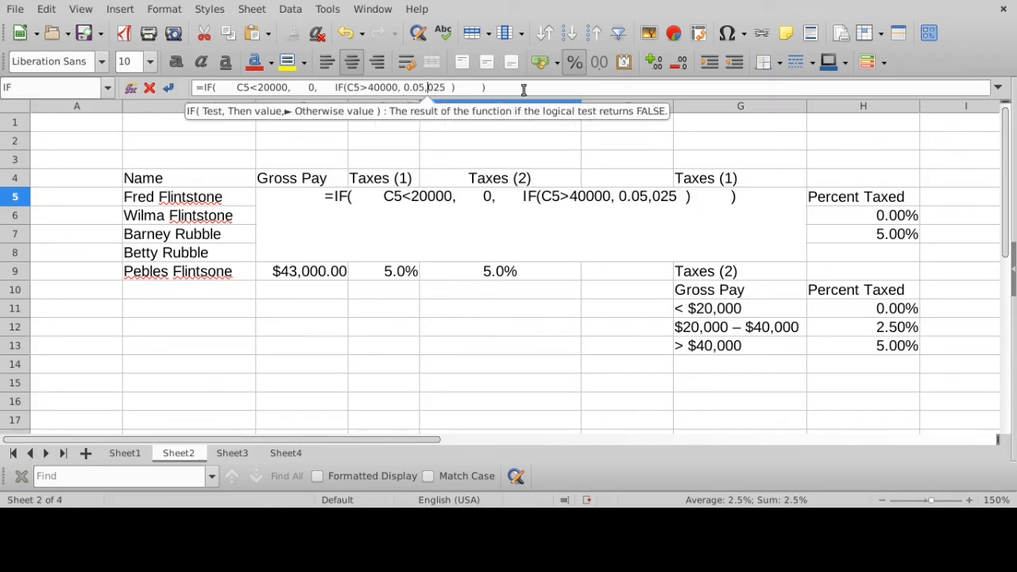
pyautogui.write('0.')
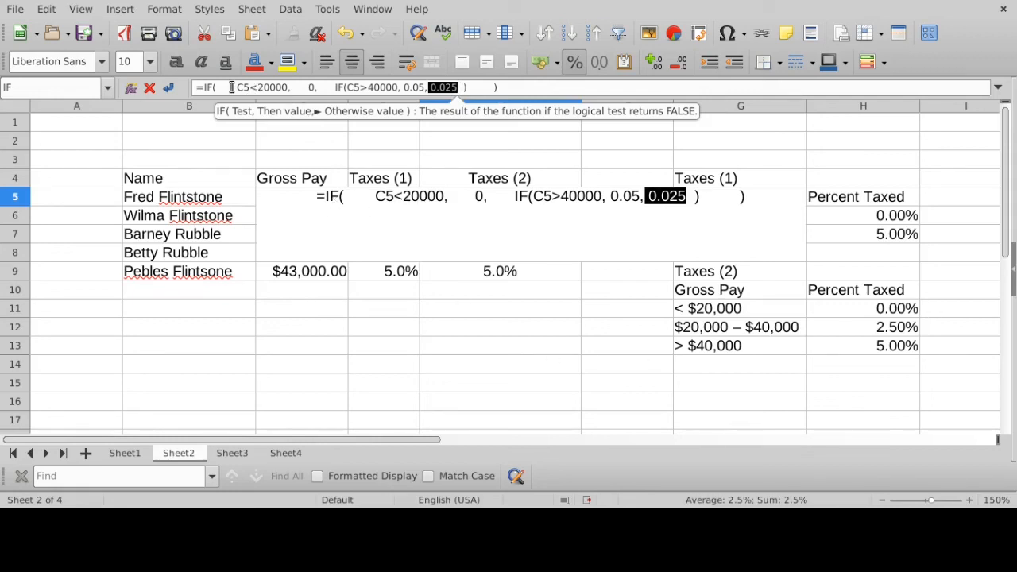
# - Compare the two tests in the E5 formula, C5<20000 and C5>40000, with the values 0, 0.05 and 0.025 they return
pyautogui.moveTo(232, 88); pyautogui.dragTo(296, 88)
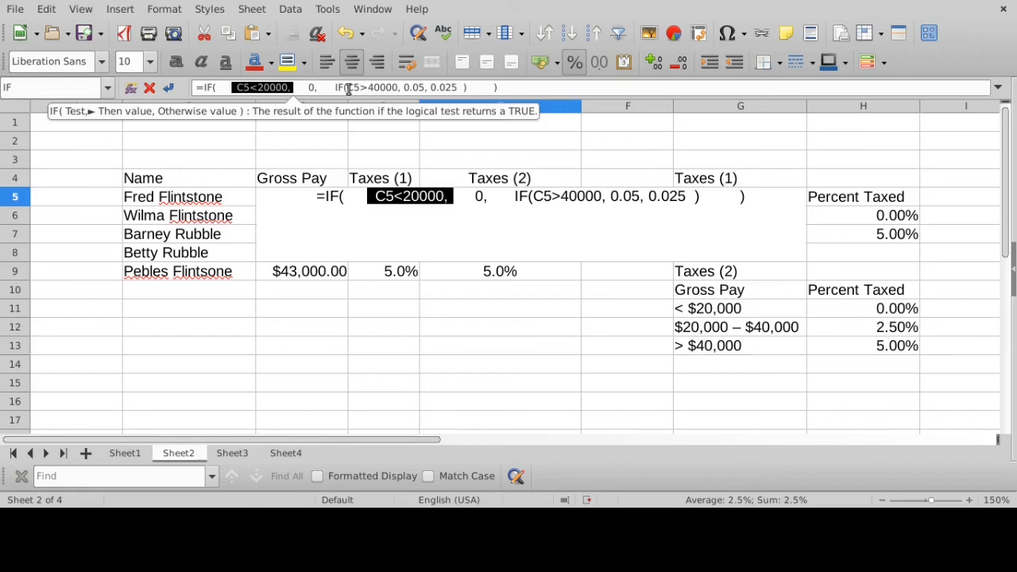
pyautogui.moveTo(346, 88); pyautogui.dragTo(398, 87)
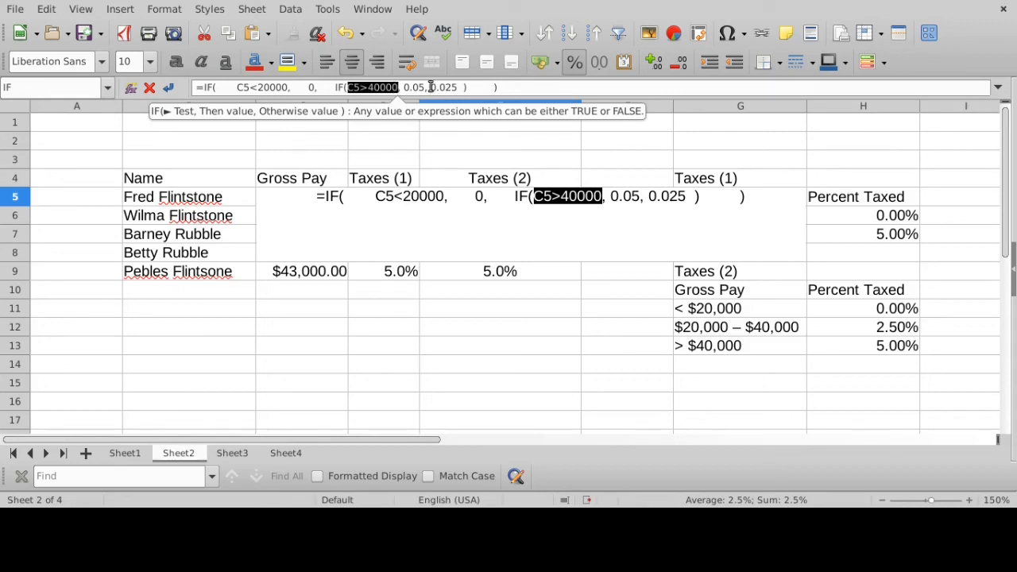
pyautogui.moveTo(428, 87); pyautogui.dragTo(455, 87)
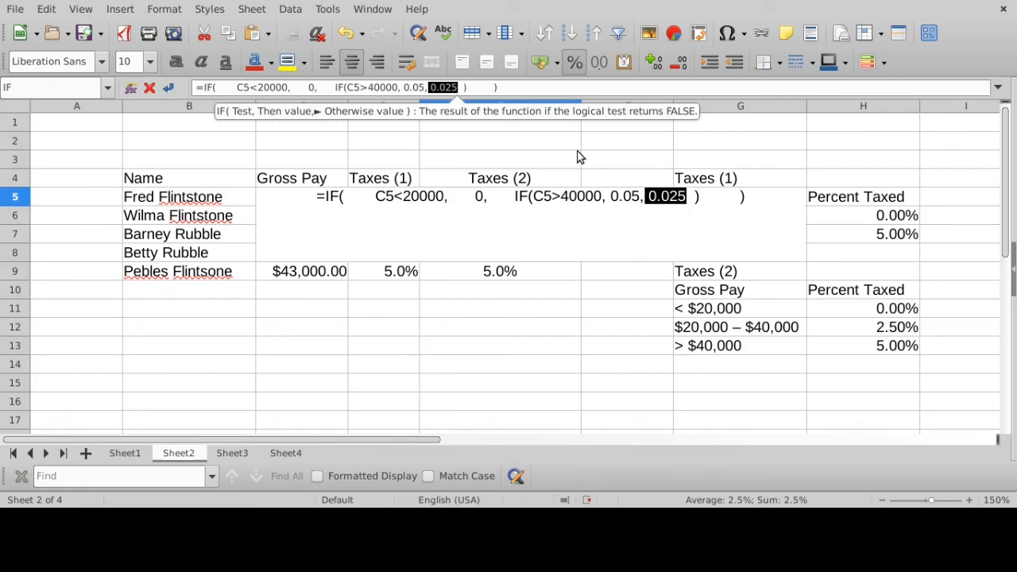
pyautogui.moveTo(299, 88); pyautogui.dragTo(322, 88)
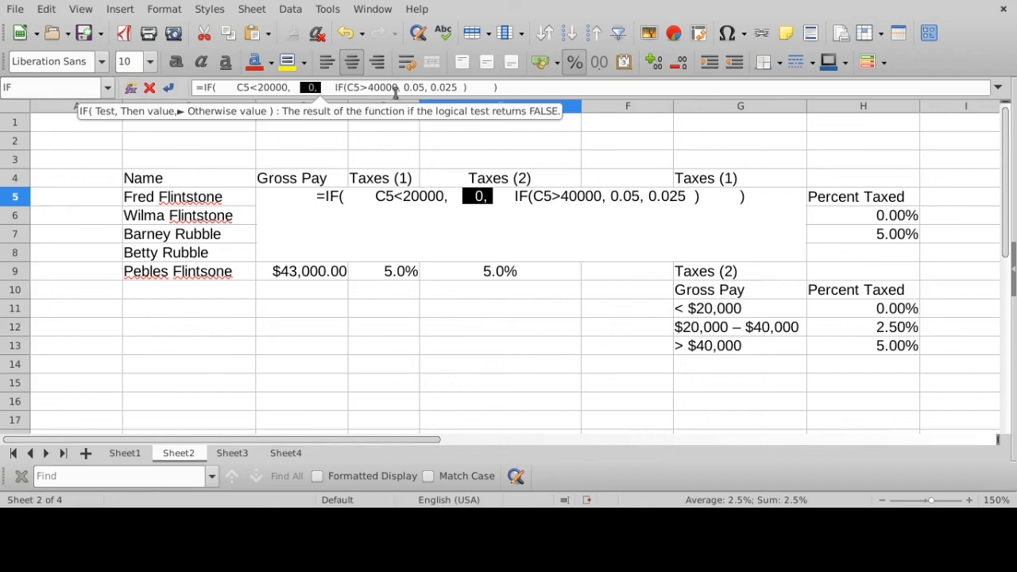
pyautogui.moveTo(404, 87); pyautogui.dragTo(464, 87)
pyautogui.click(432, 87)
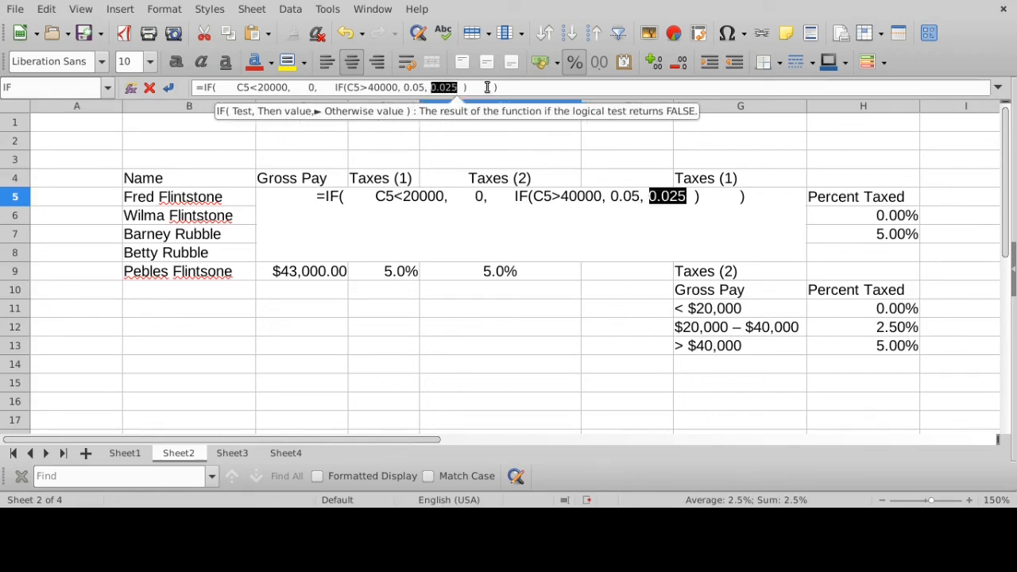
pyautogui.click(545, 86)
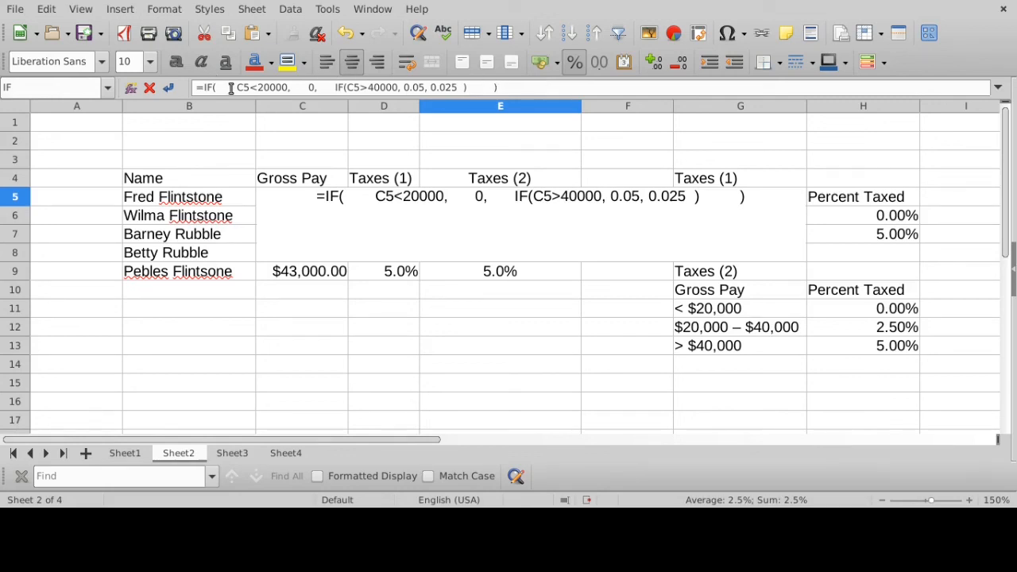
# - Review the outer IF's three arguments in the E5 formula: test C5<20000, true value 0 and the nested IF
pyautogui.moveTo(230, 87); pyautogui.dragTo(470, 88)
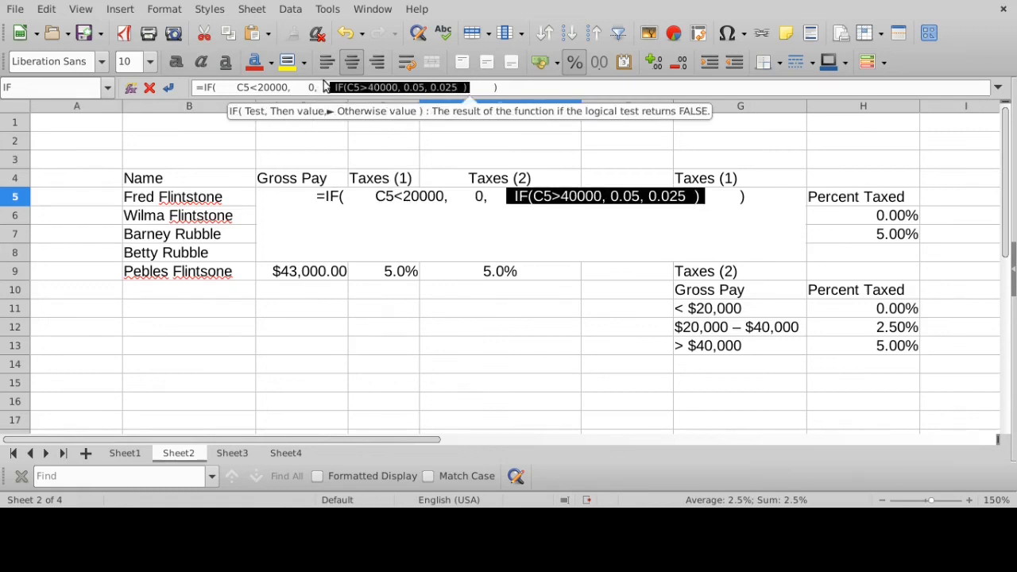
pyautogui.click(235, 88)
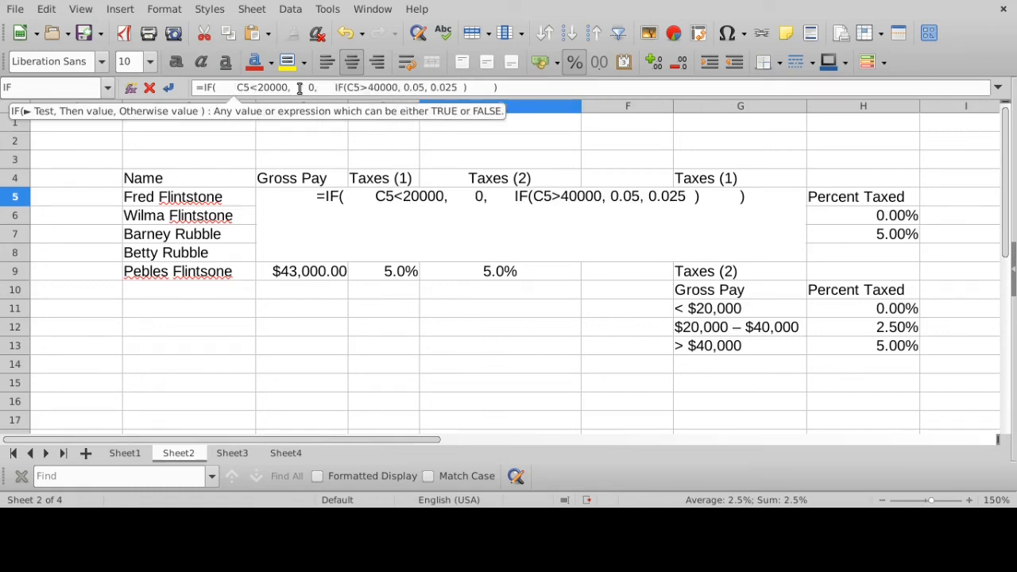
pyautogui.click(259, 88)
pyautogui.moveTo(235, 87); pyautogui.dragTo(320, 88)
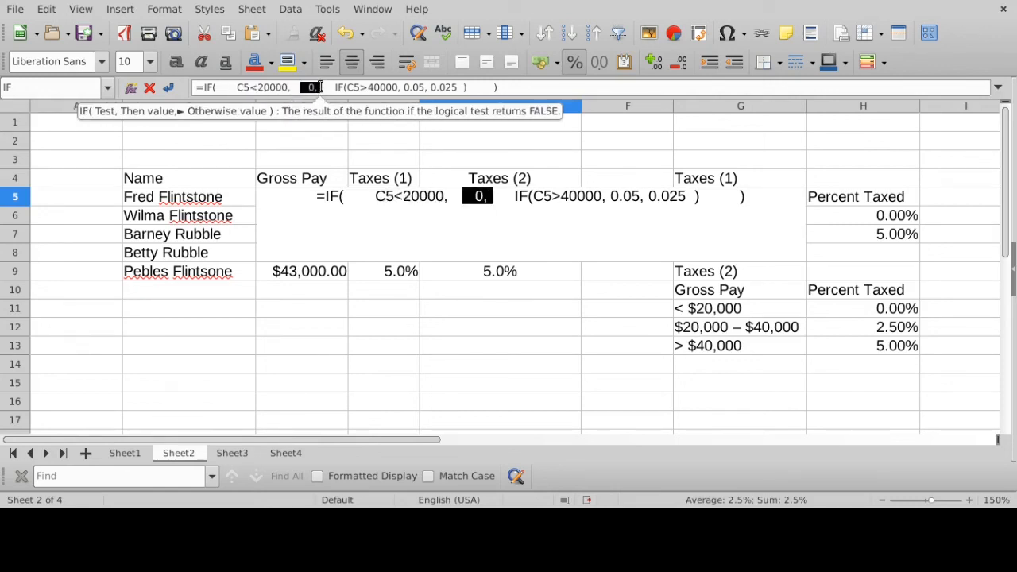
pyautogui.moveTo(322, 88); pyautogui.dragTo(466, 87)
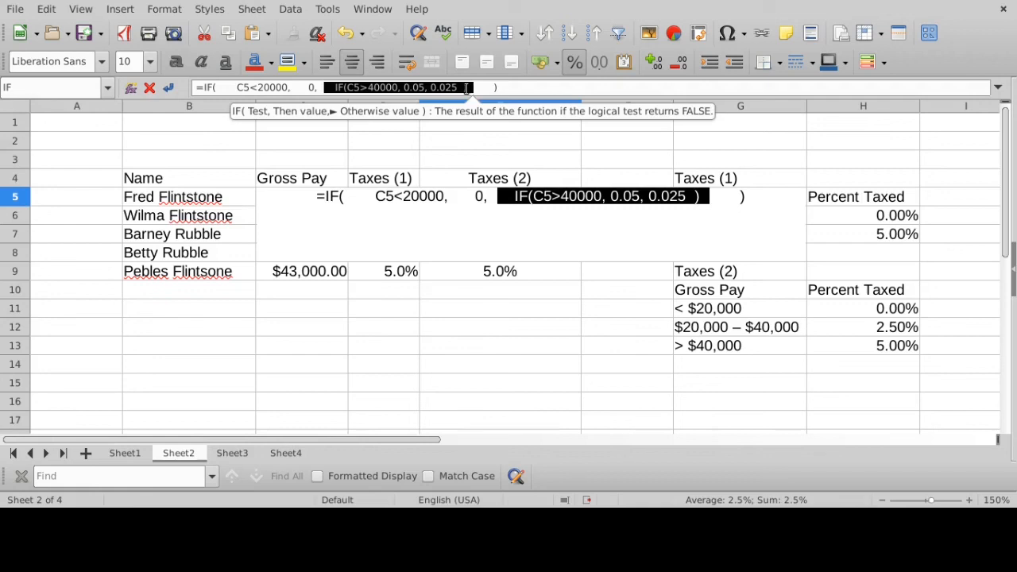
# - Review the nested IF's arguments in the E5 formula: test C5>40000, true value 0.05 and false value 0.025
pyautogui.click(372, 88)
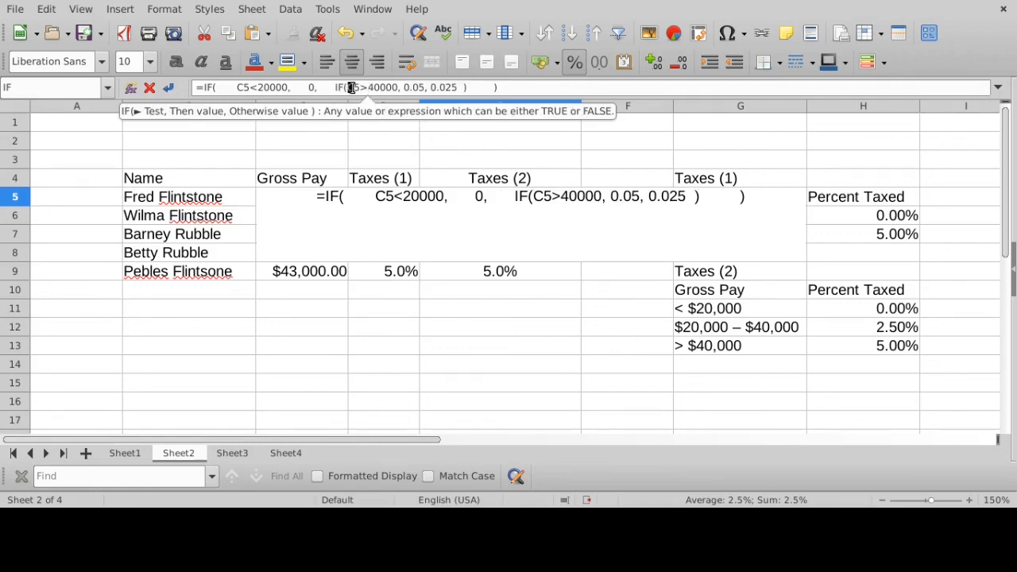
pyautogui.moveTo(348, 87); pyautogui.dragTo(424, 87)
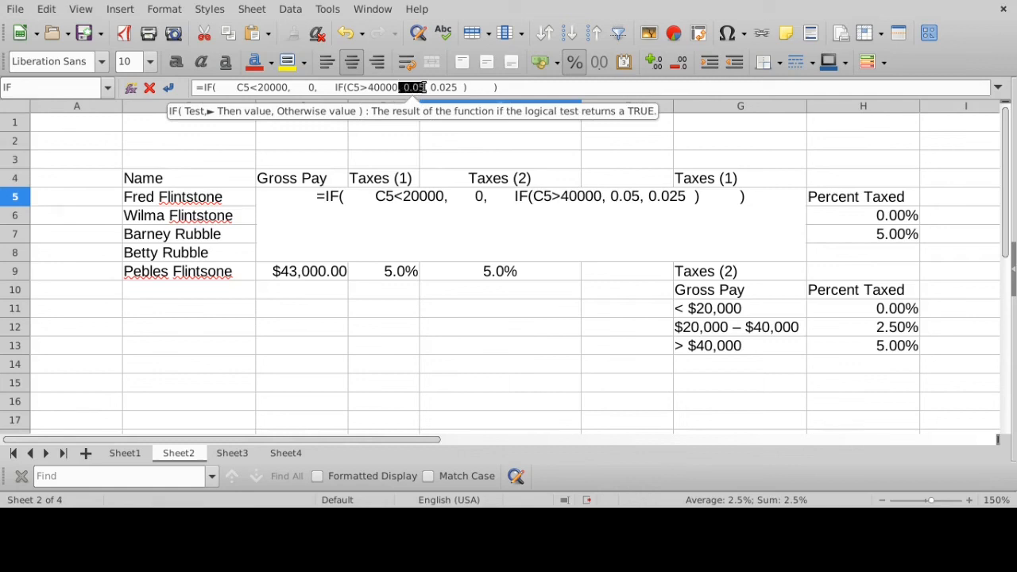
pyautogui.moveTo(348, 87); pyautogui.dragTo(402, 88)
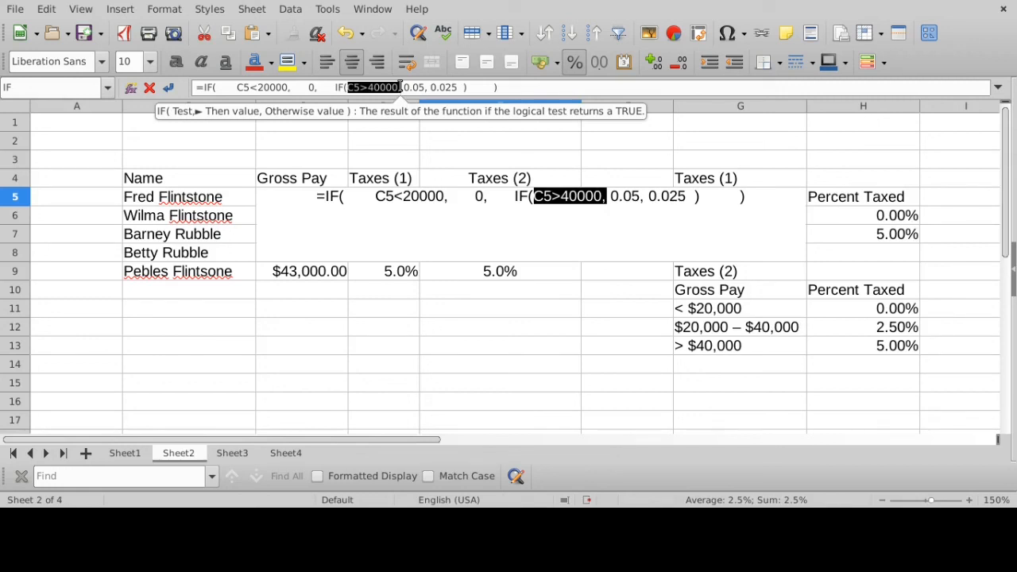
pyautogui.click(356, 87)
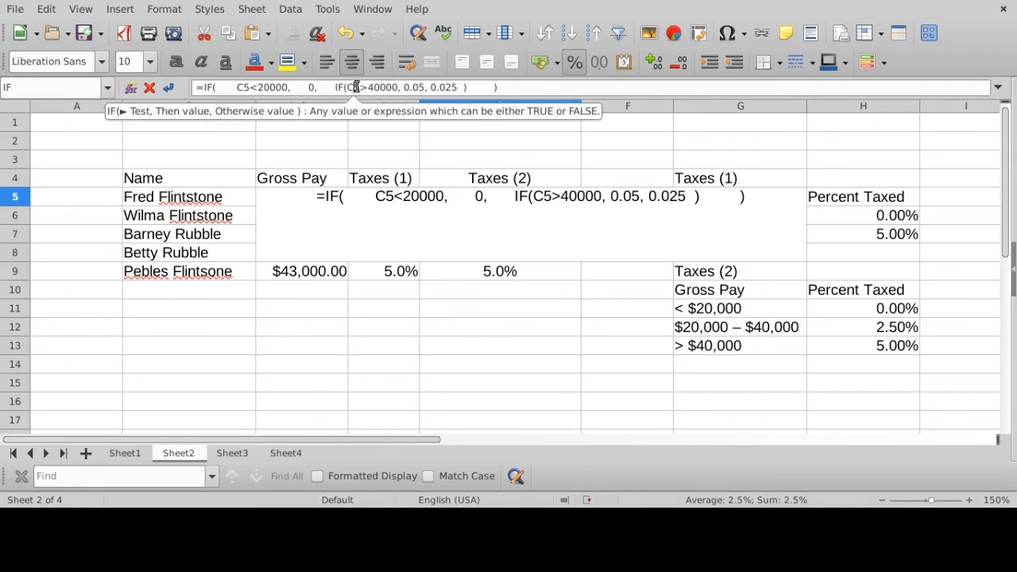
pyautogui.moveTo(356, 88); pyautogui.dragTo(386, 88)
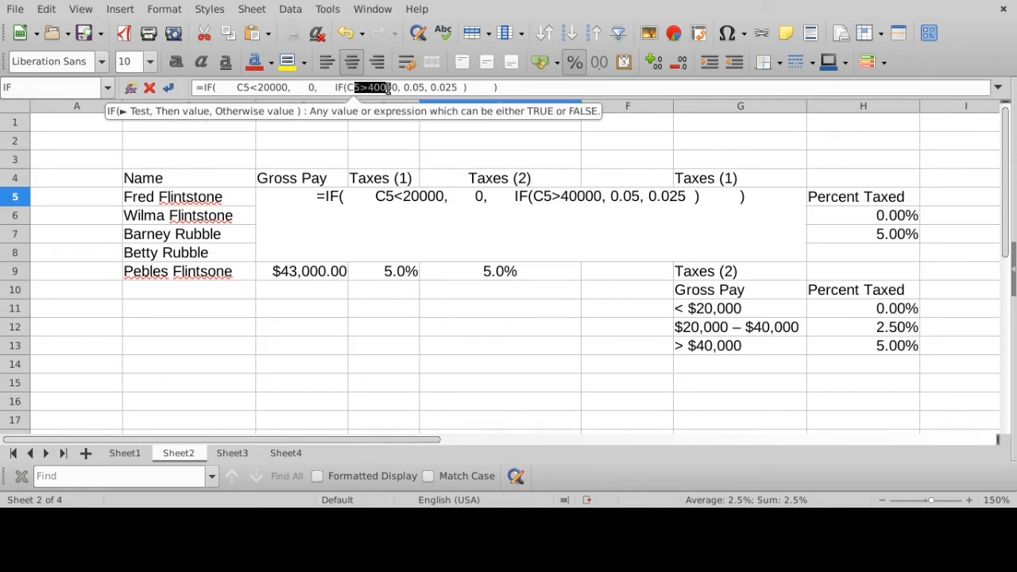
pyautogui.click(428, 89)
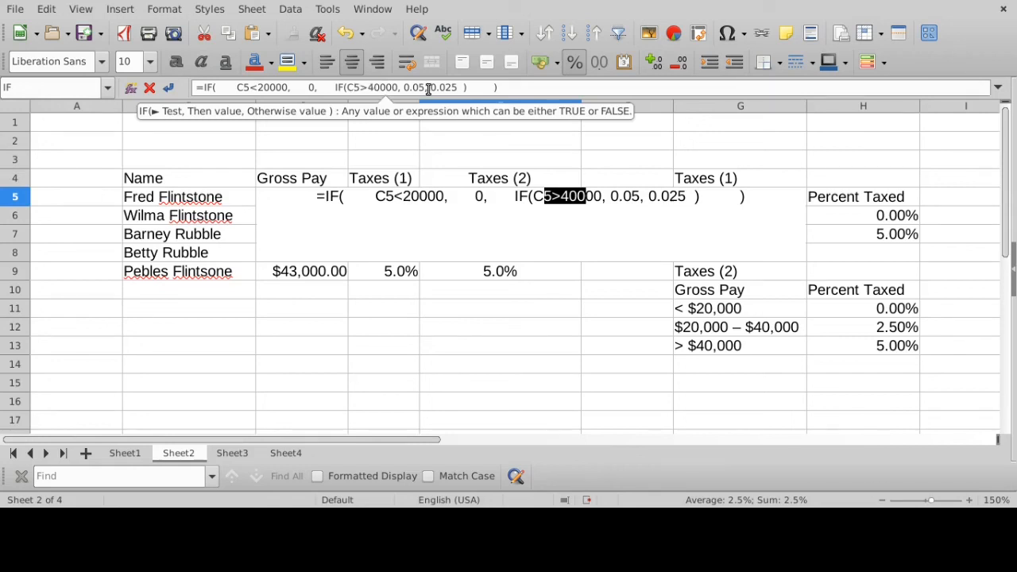
pyautogui.moveTo(428, 88); pyautogui.dragTo(458, 88)
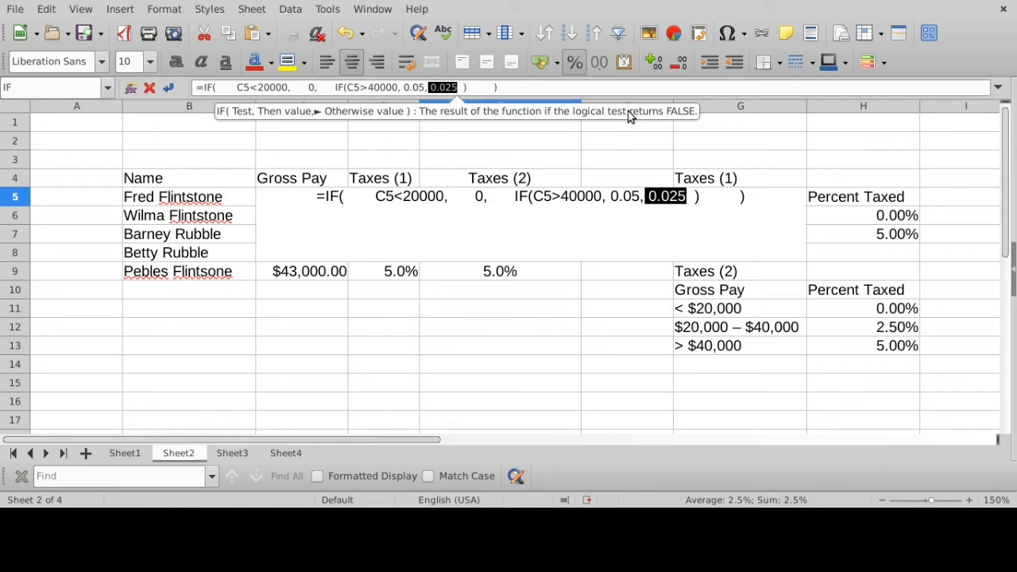
# - Accept the respaced nested IF formula in E5 and fill it down through E9
pyautogui.click(538, 84)
pyautogui.press('Return')
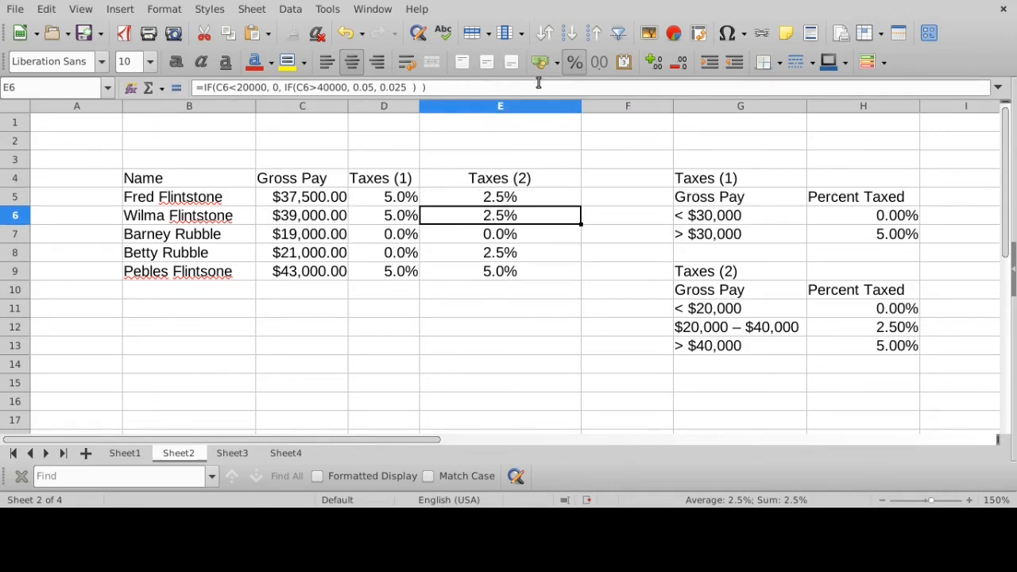
pyautogui.click(517, 202)
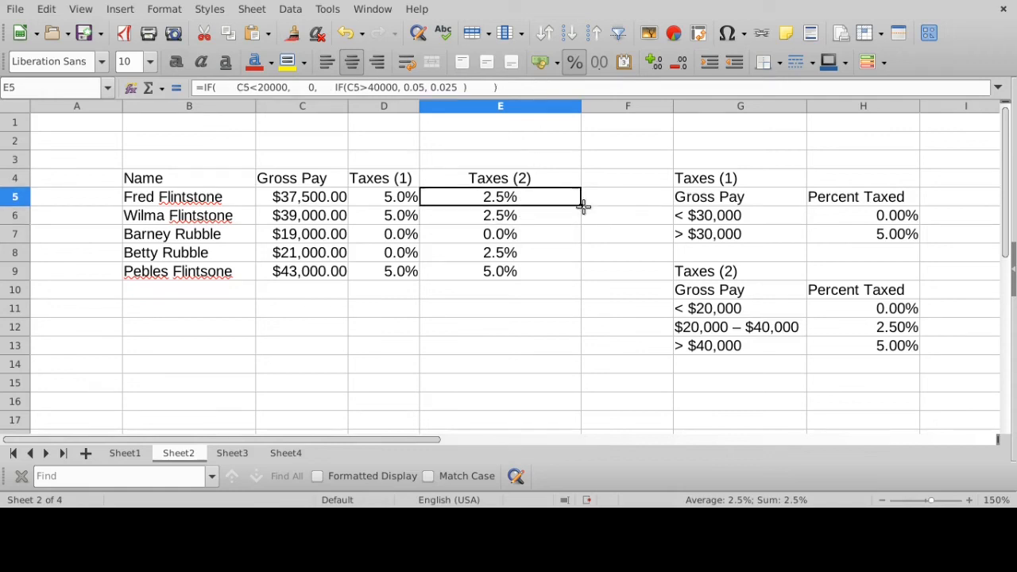
pyautogui.moveTo(583, 206); pyautogui.dragTo(563, 272)
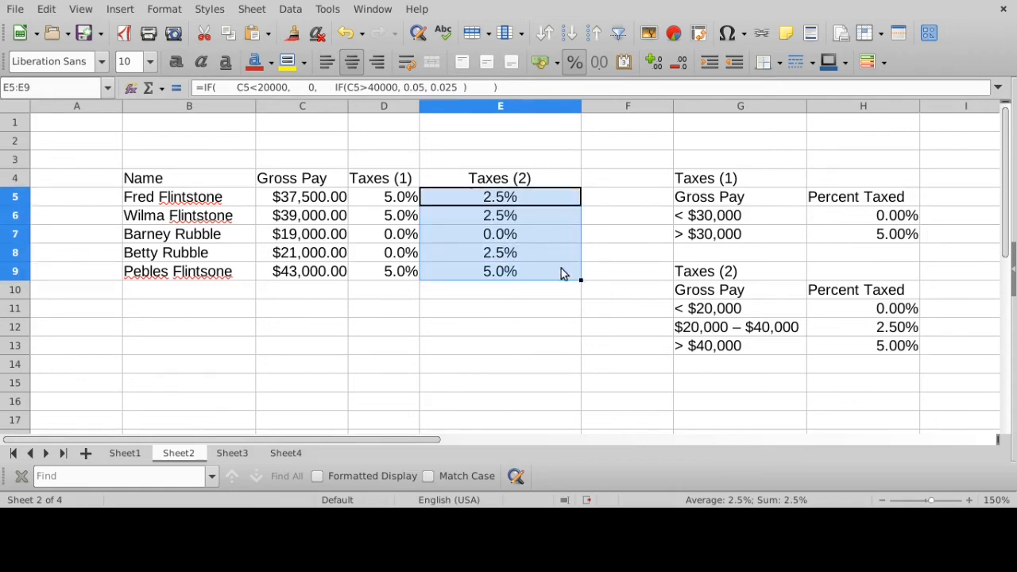
# - Check the filled formulas in the Taxes (2) column, viewing E5, E7, E6 and the full formula in E9
pyautogui.click(517, 203)
pyautogui.click(517, 240)
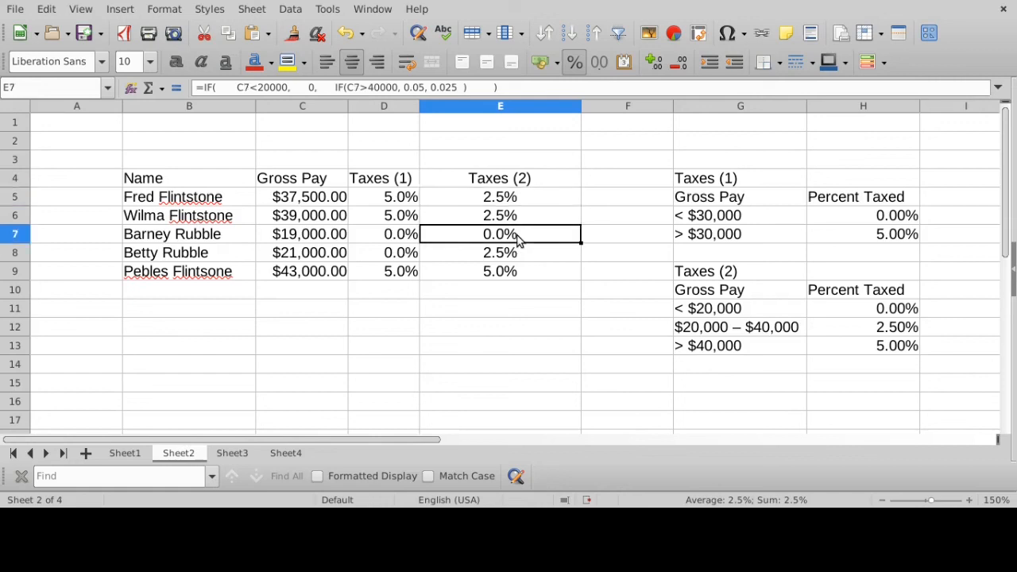
pyautogui.click(520, 219)
pyautogui.click(520, 271)
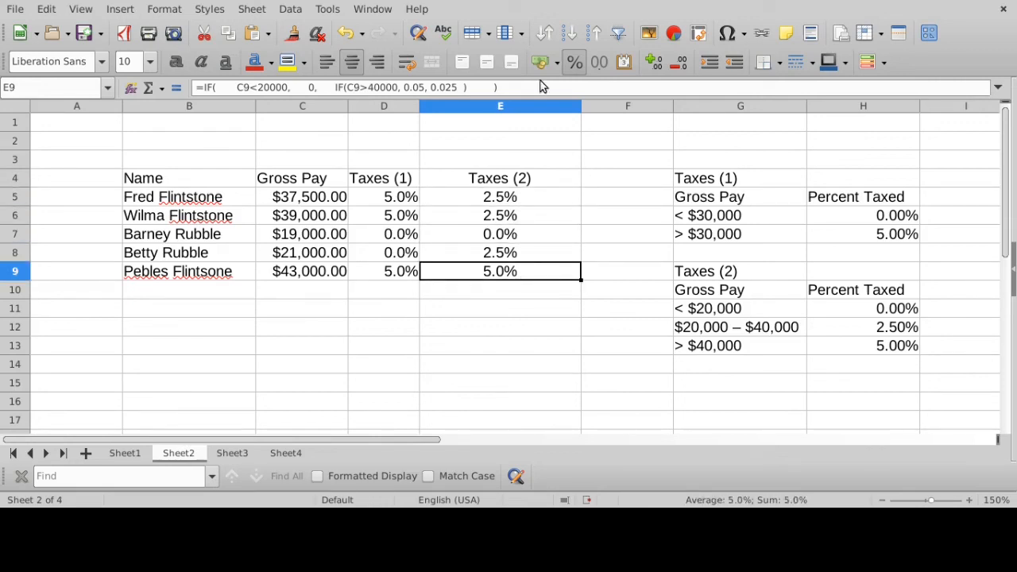
pyautogui.moveTo(529, 90); pyautogui.dragTo(184, 87)
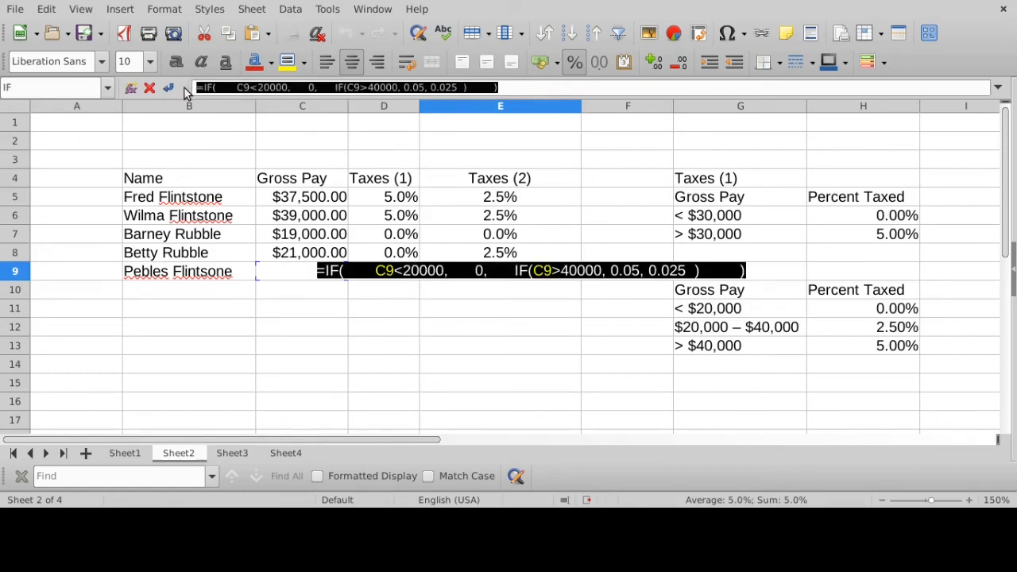
pyautogui.press('Return')
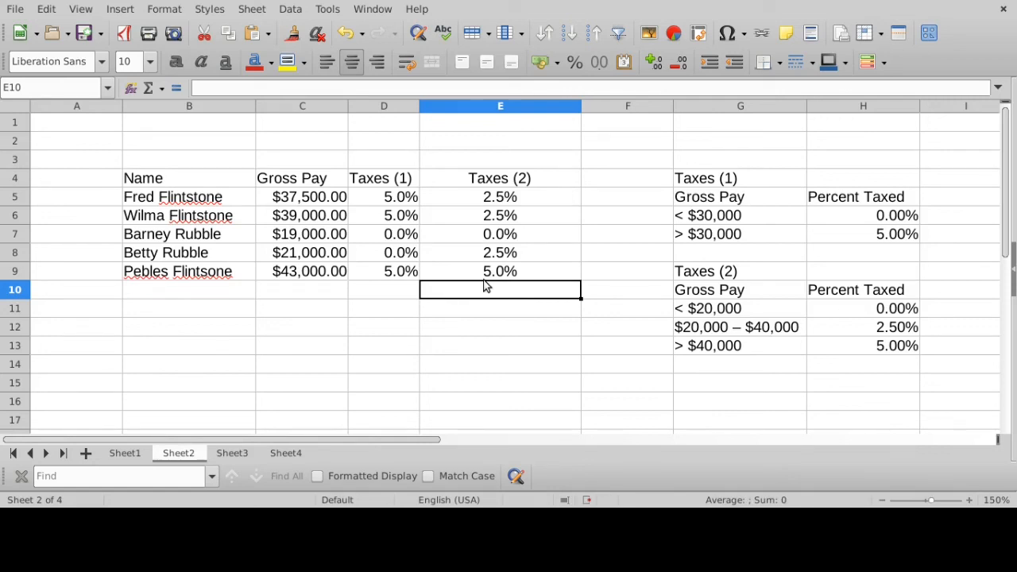
# - Examine the arguments of the single IF formula in D5: test C5<30000, true value 0 and false value 0.05
pyautogui.click(398, 198)
pyautogui.click(326, 82)
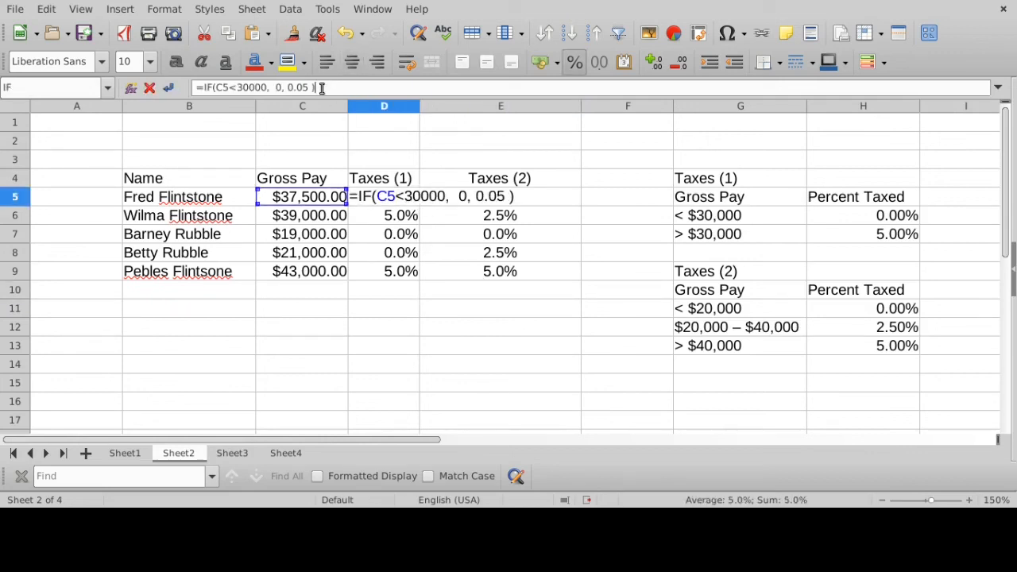
pyautogui.moveTo(377, 197); pyautogui.dragTo(503, 197)
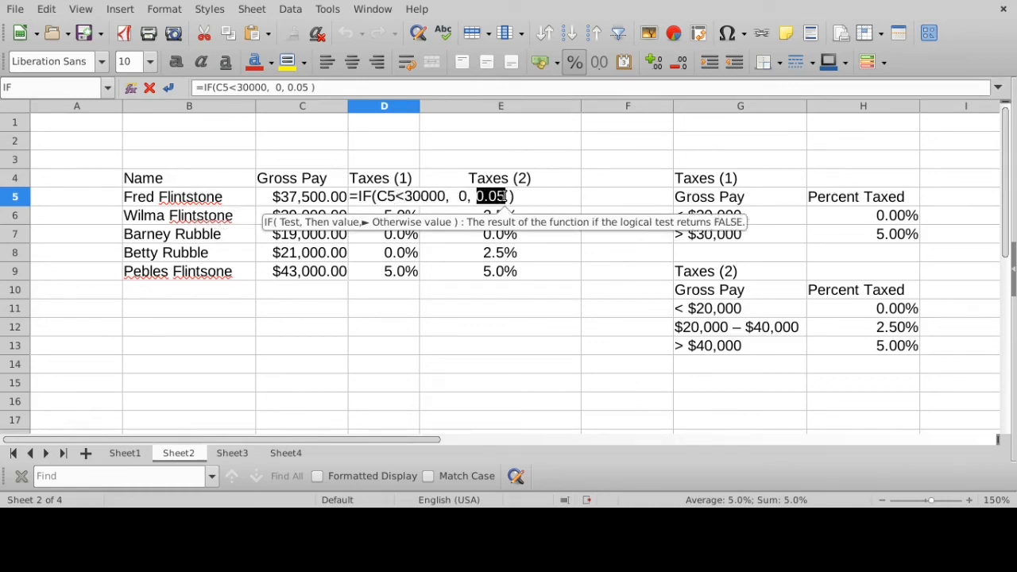
pyautogui.press('Return')
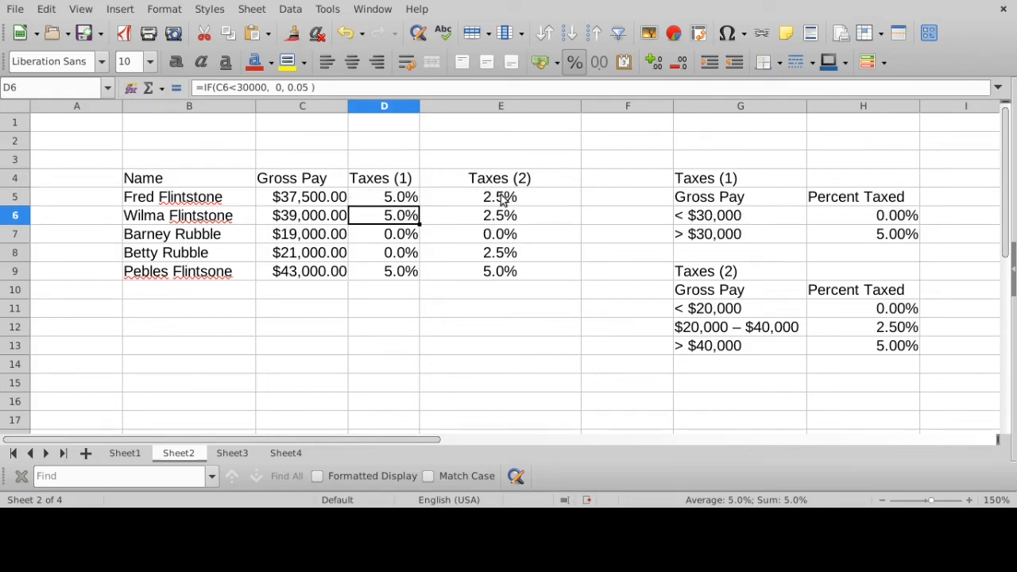
# - Reopen the E5 formula and examine its test, true value 0 and the nested IF serving as false value
pyautogui.click(523, 196)
pyautogui.click(521, 92)
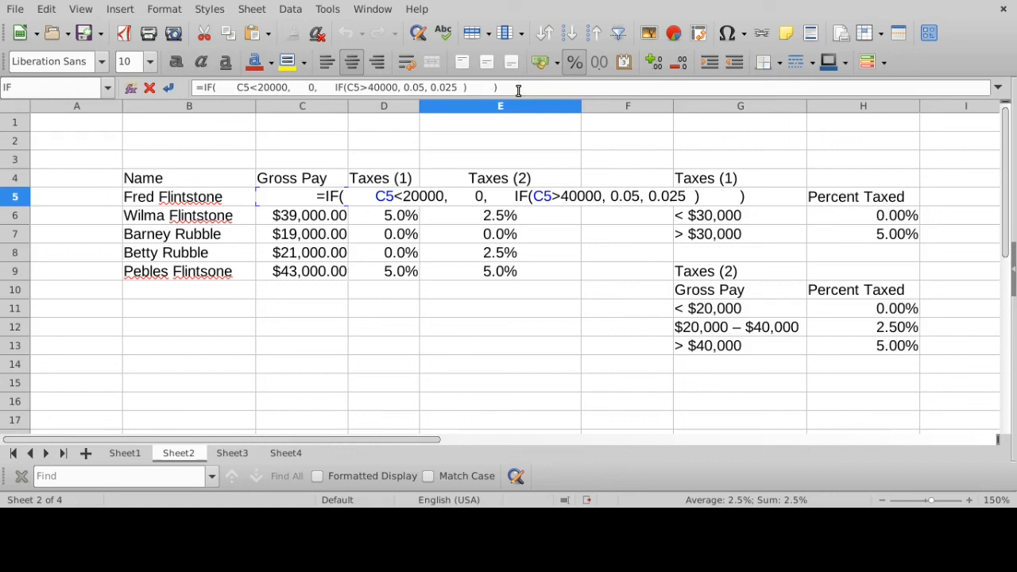
pyautogui.click(238, 88)
pyautogui.moveTo(229, 87); pyautogui.dragTo(474, 86)
pyautogui.doubleClick(310, 87)
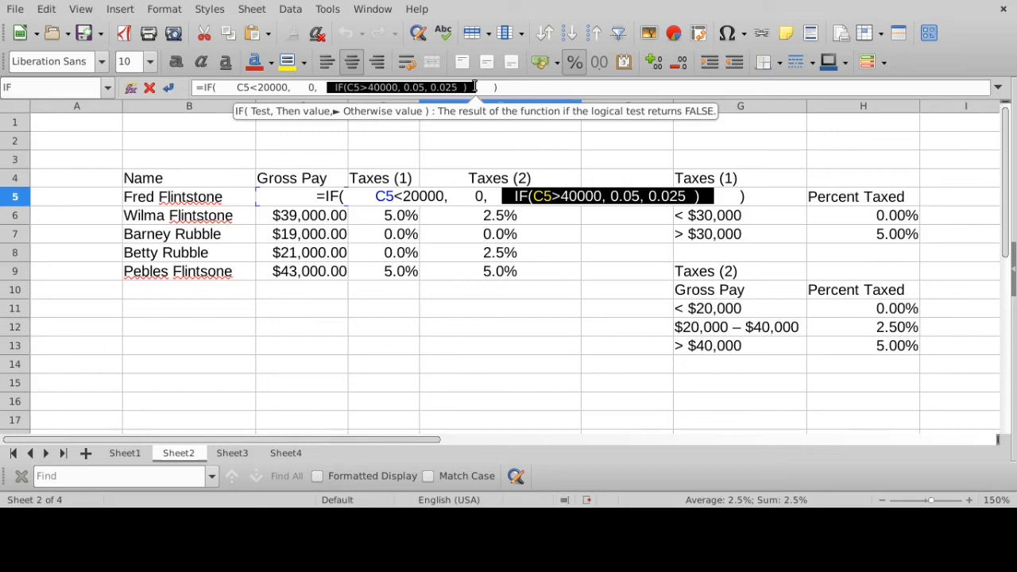
pyautogui.click(508, 88)
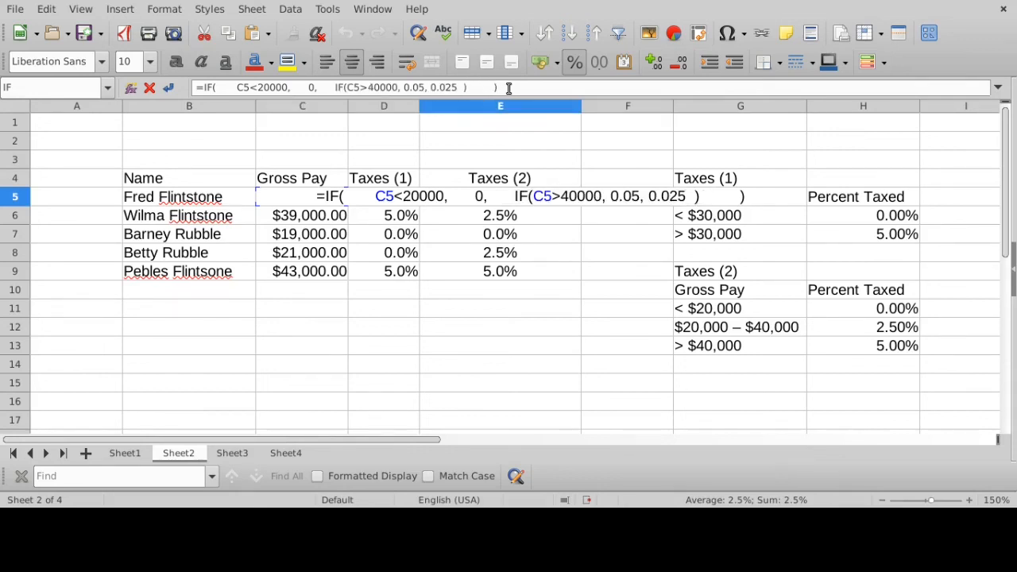
# - Close the E5 formula and add extra spaces between the arguments of the single IF formula in D5
pyautogui.press('Return')
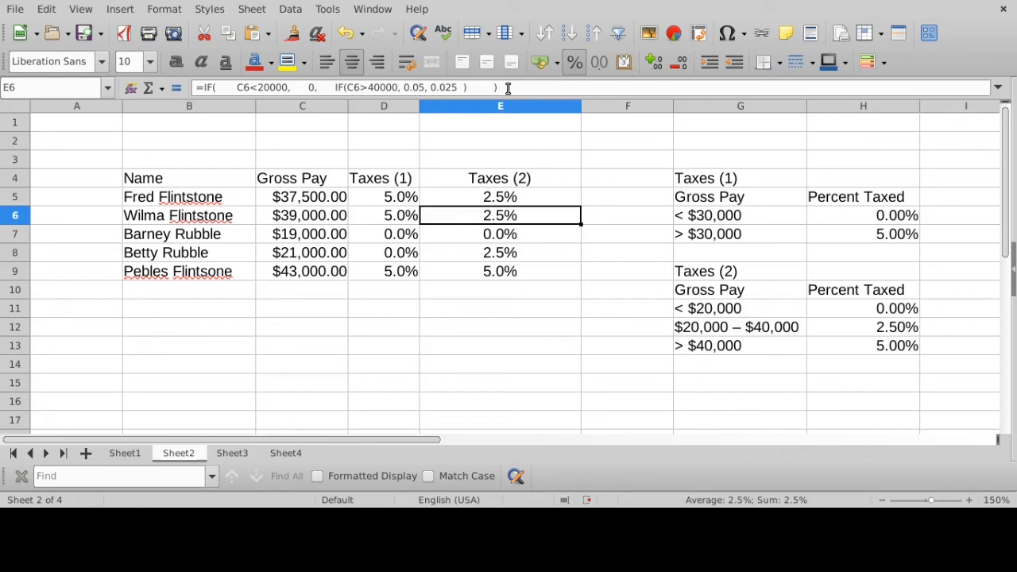
pyautogui.click(397, 200)
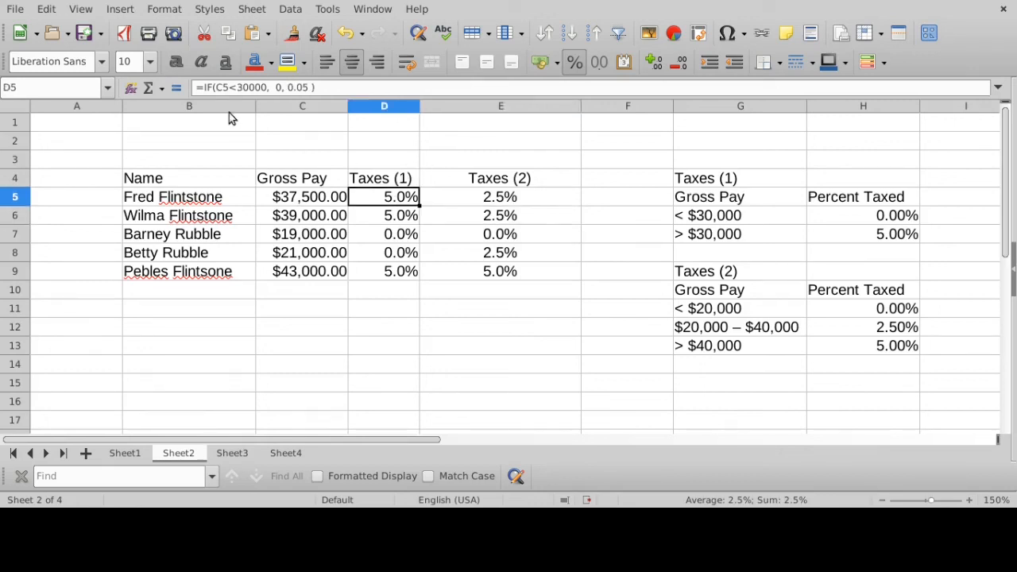
pyautogui.click(220, 88)
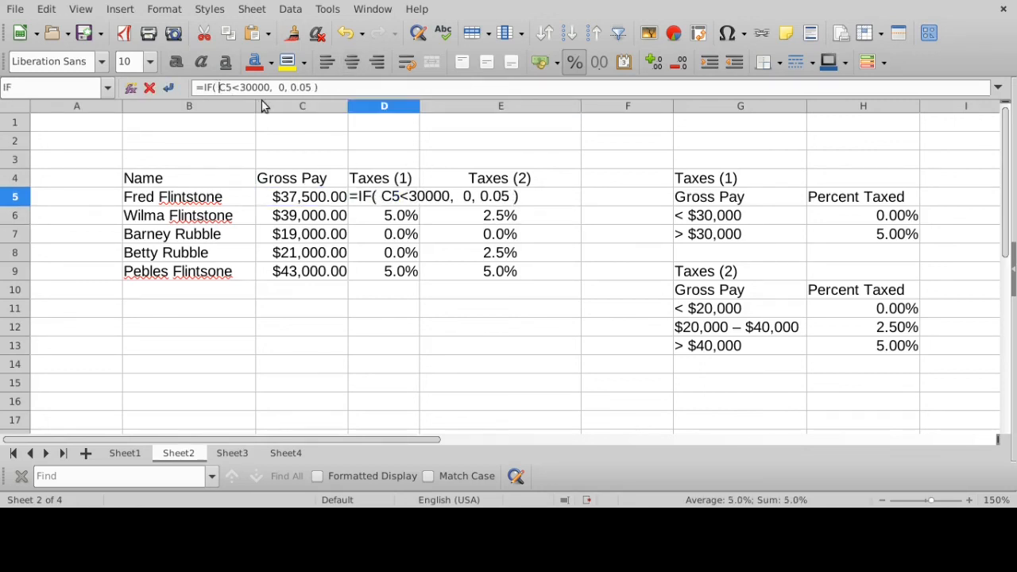
pyautogui.click(296, 89)
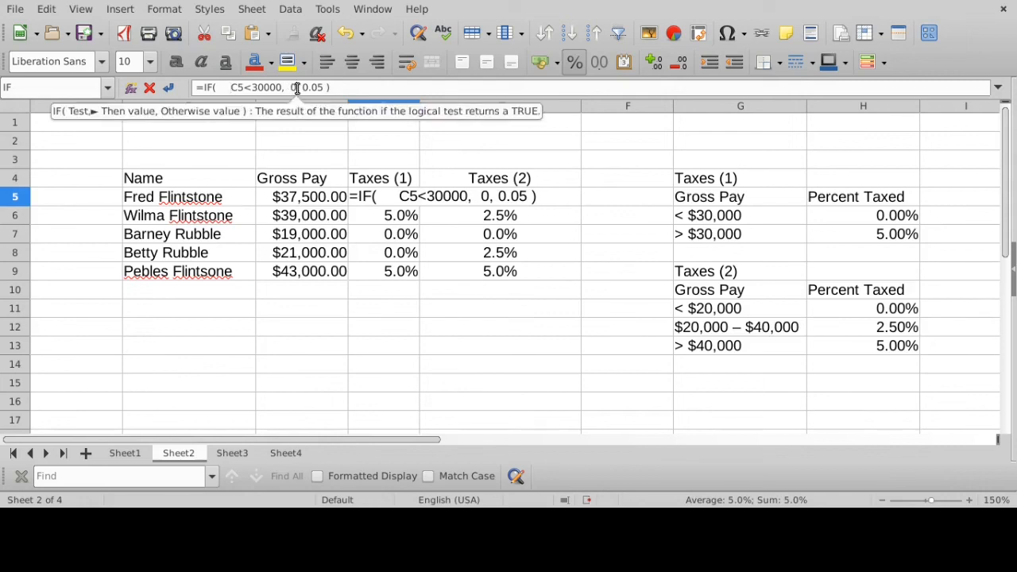
pyautogui.click(303, 88)
pyautogui.click(330, 89)
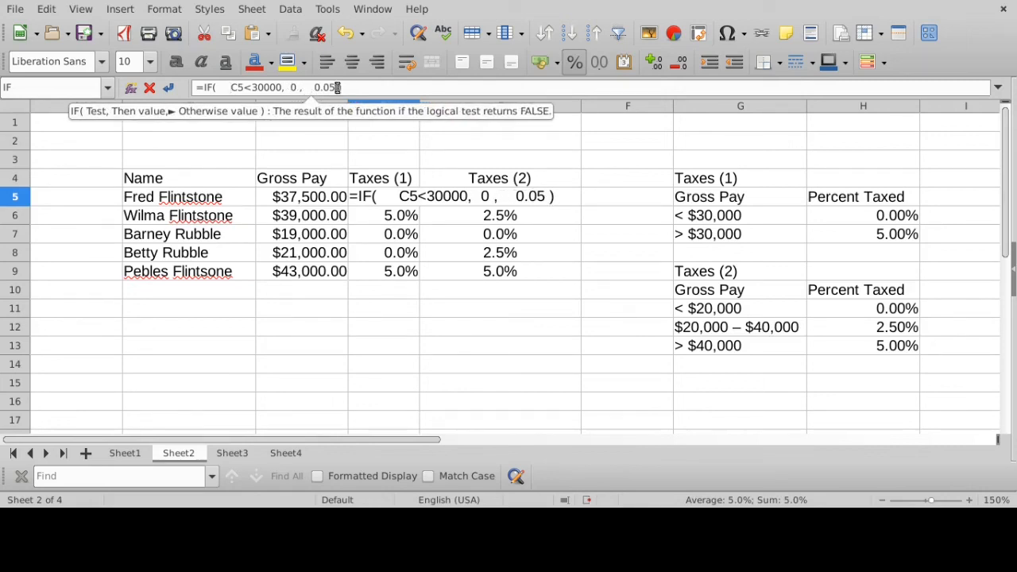
# - Examine the test C5<30000, true value 0 and false value 0.05 in D5, and accept the respaced formula
pyautogui.moveTo(231, 88); pyautogui.dragTo(281, 87)
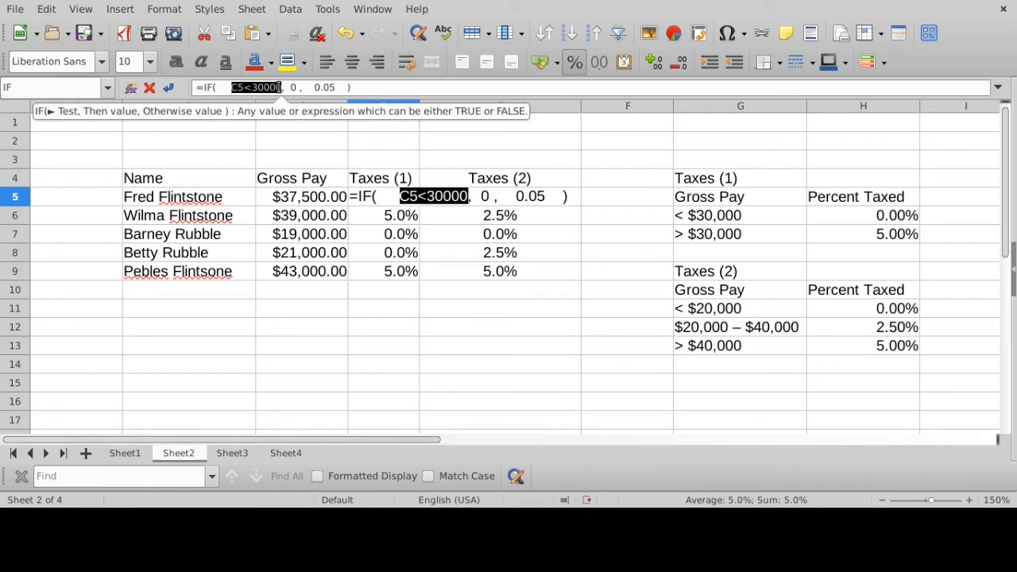
pyautogui.click(294, 88)
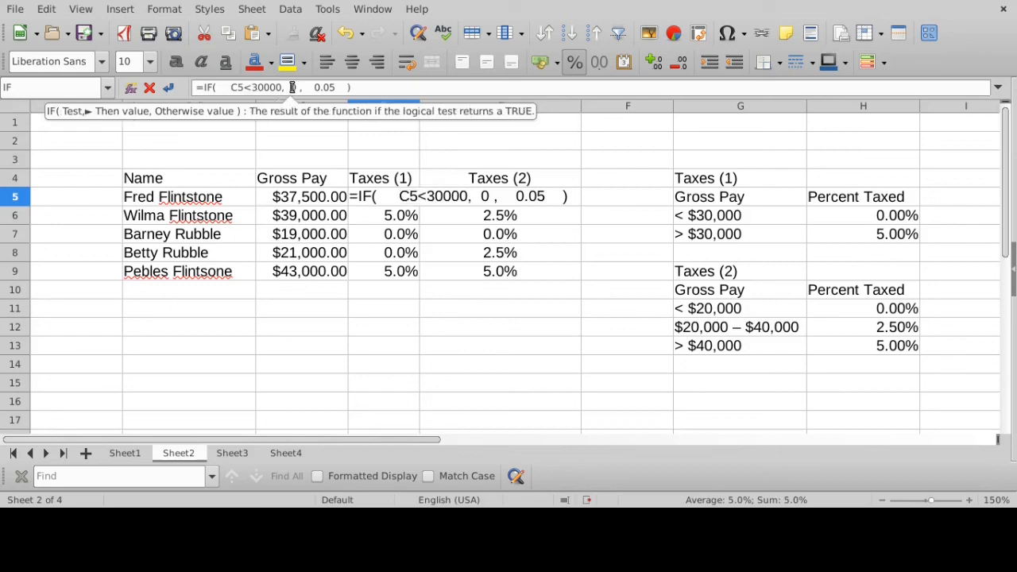
pyautogui.doubleClick(294, 87)
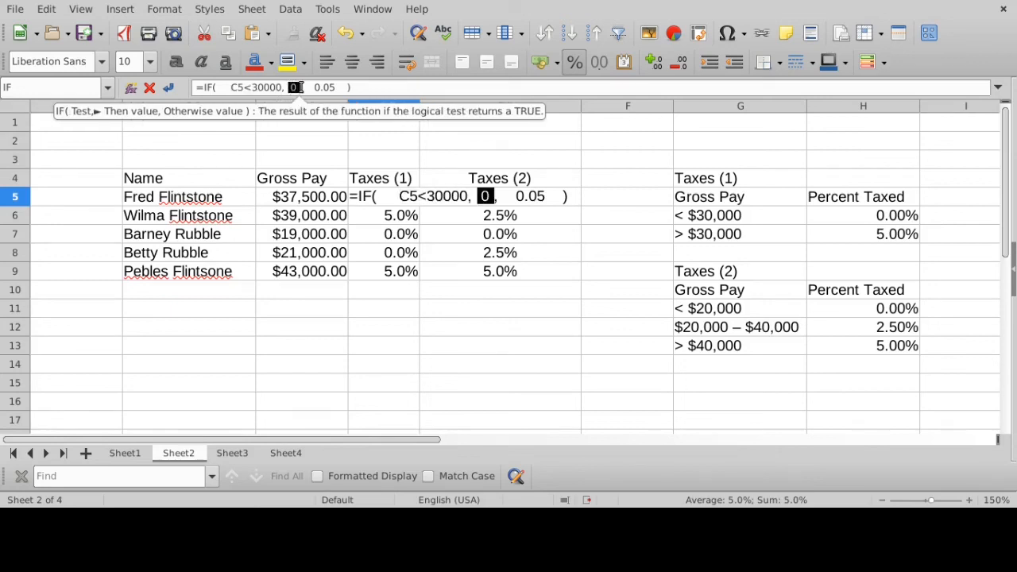
pyautogui.click(317, 88)
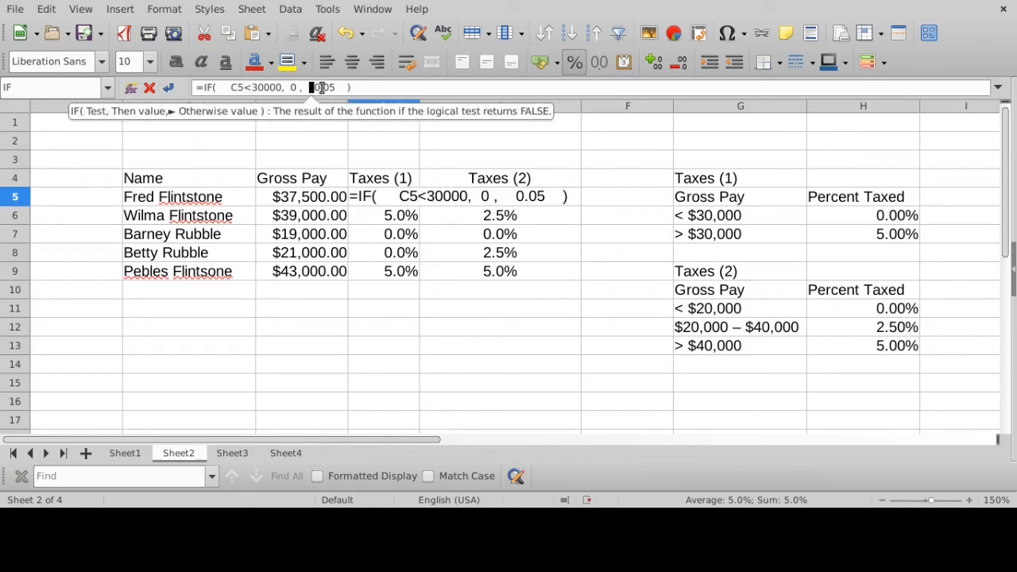
pyautogui.moveTo(310, 88); pyautogui.dragTo(344, 88)
pyautogui.click(386, 88)
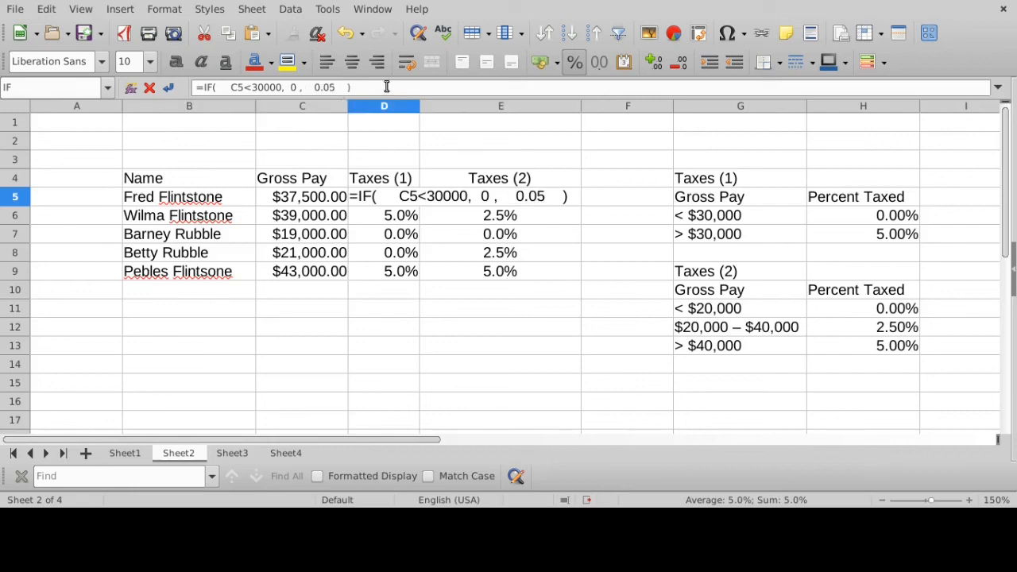
pyautogui.press('Return')
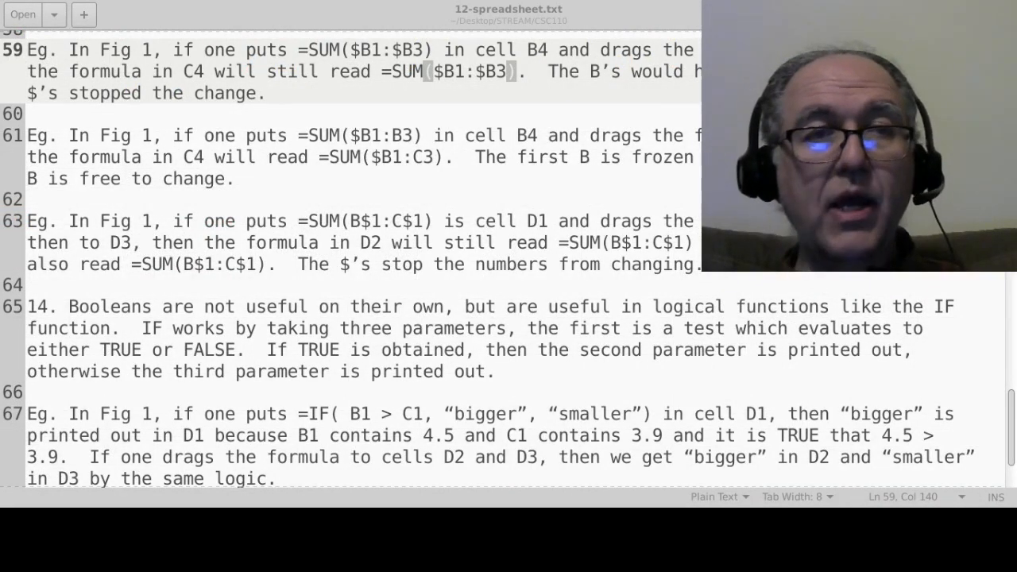
# - Switch to the 12-spreadsheet.txt notes and read on past the IF example to item 15 on making charts
pyautogui.scroll(-2, 302, 157)
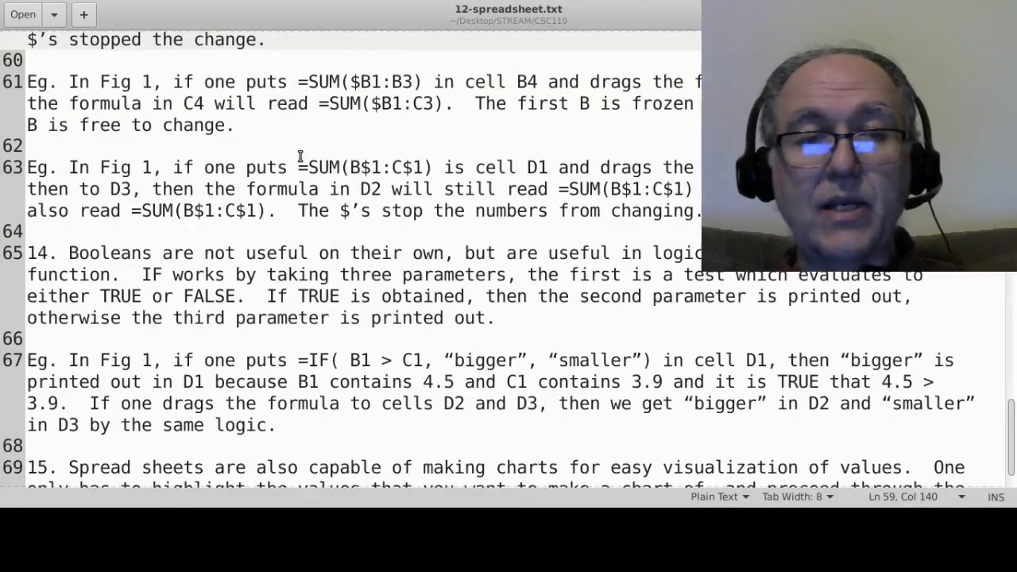